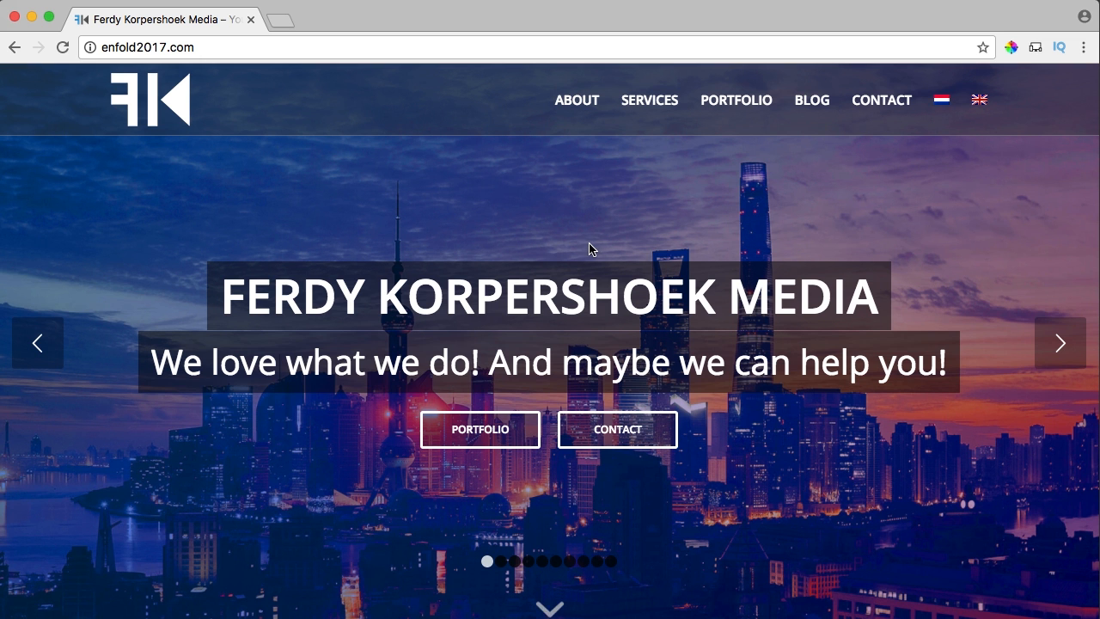
# Read down the English home page from the Films card to the Our Company footer
pyautogui.scroll(-5, 589, 249)
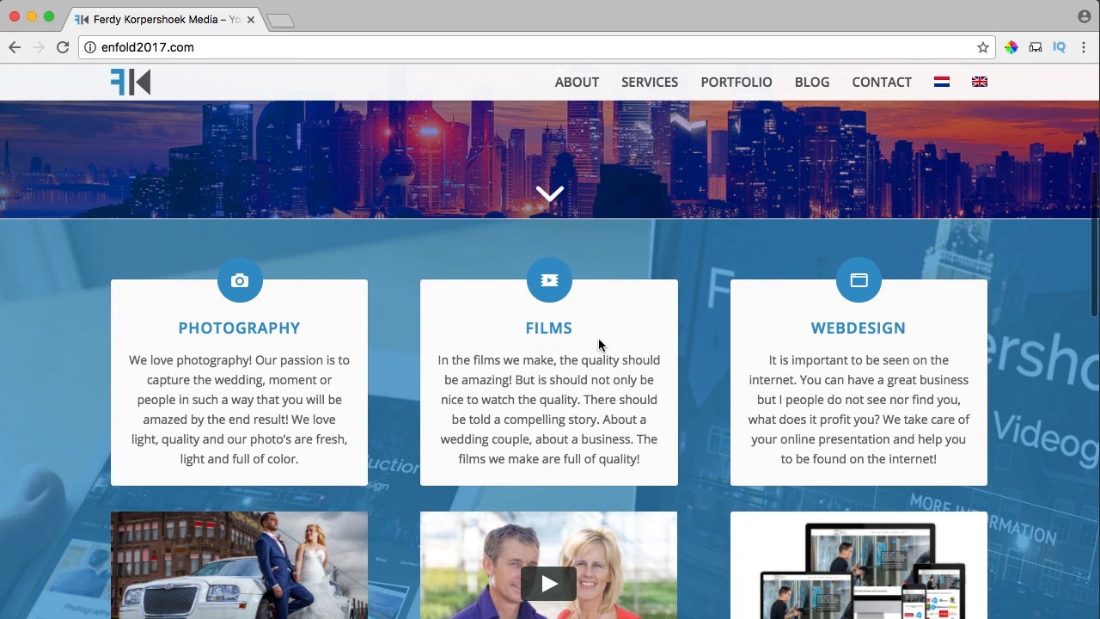
pyautogui.moveTo(471, 361); pyautogui.dragTo(593, 420)
pyautogui.click(456, 270)
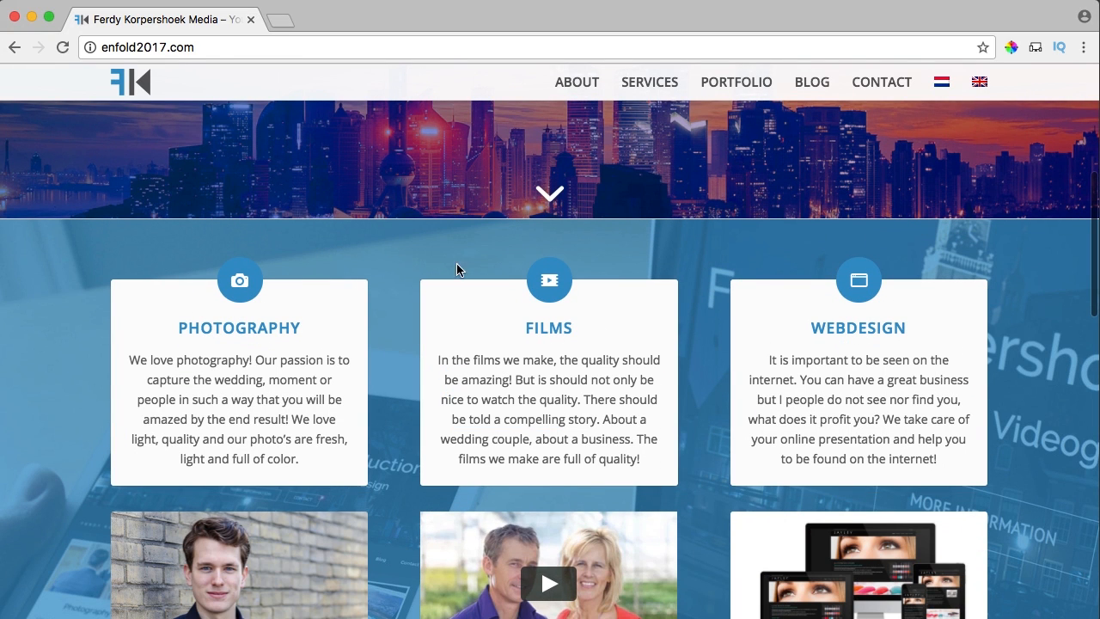
pyautogui.scroll(-5, 450, 253)
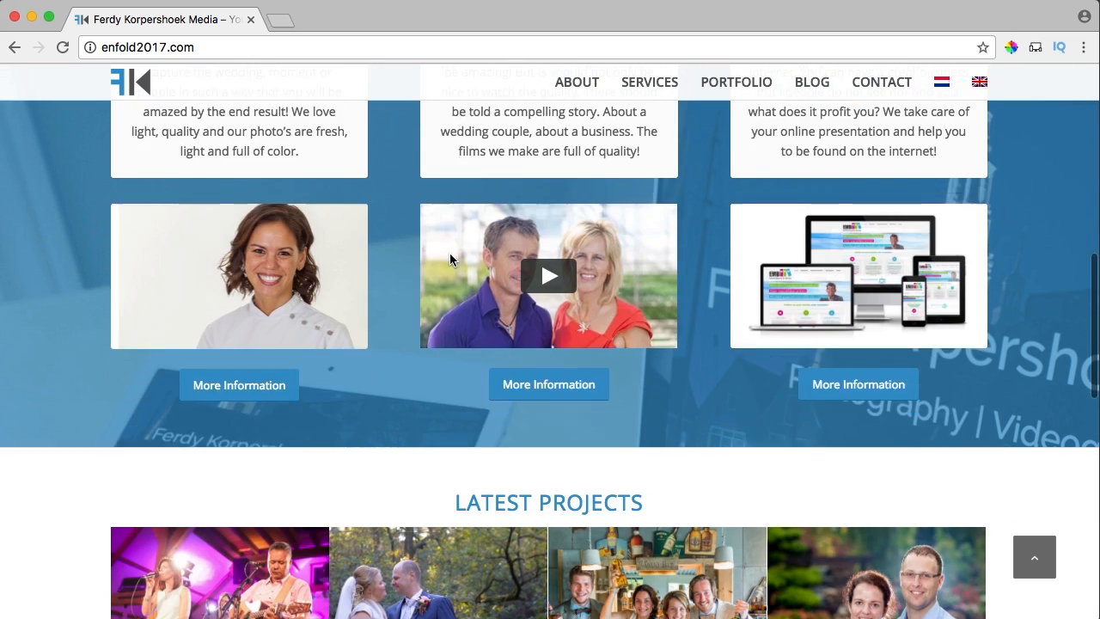
pyautogui.scroll(-7, 413, 288)
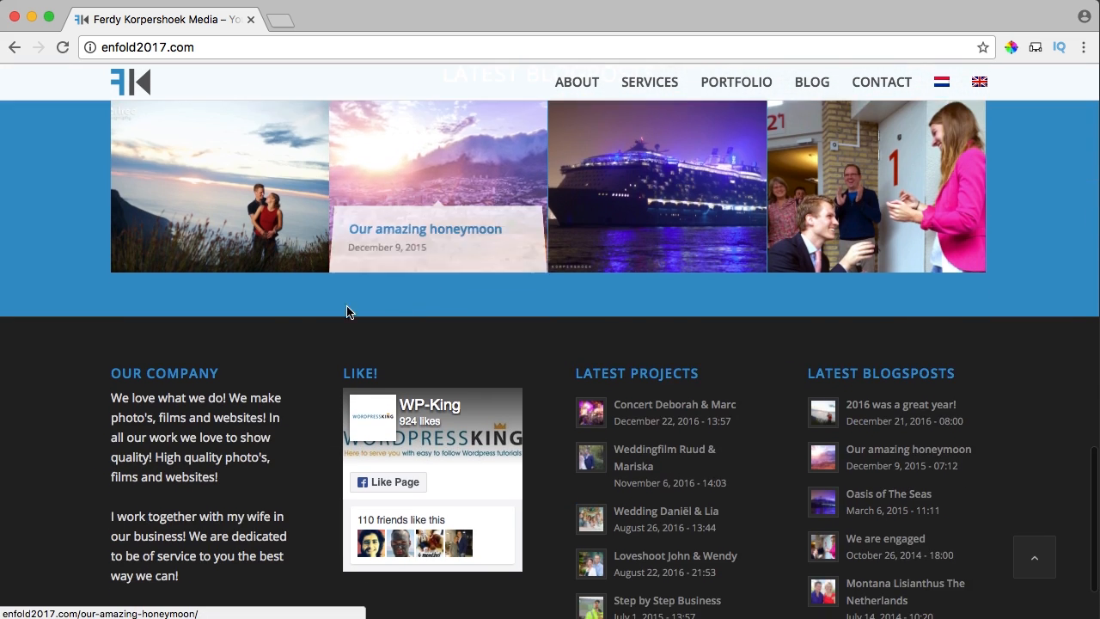
pyautogui.scroll(-1, 350, 312)
pyautogui.moveTo(132, 270); pyautogui.dragTo(181, 470)
pyautogui.click(174, 318)
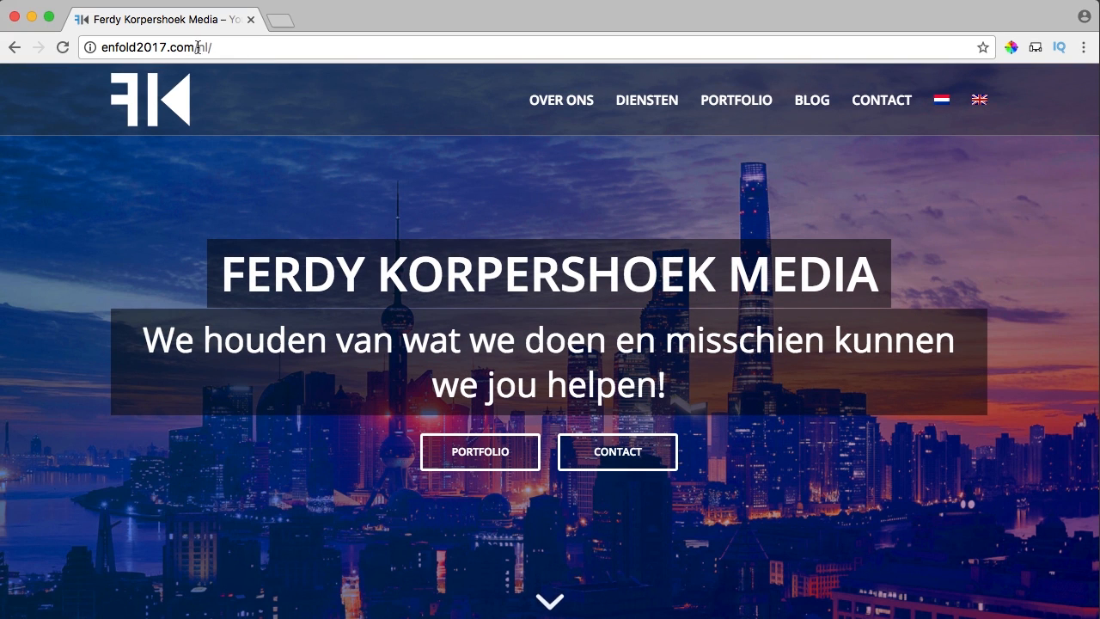
pyautogui.click(199, 47)
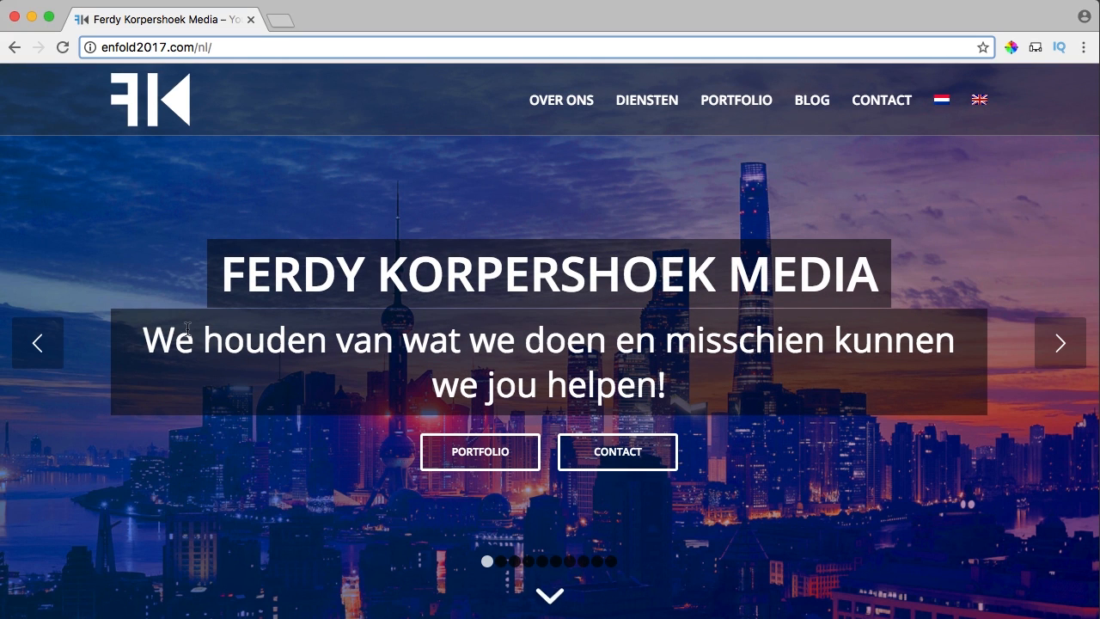
pyautogui.moveTo(198, 340); pyautogui.dragTo(663, 383)
pyautogui.click(663, 383)
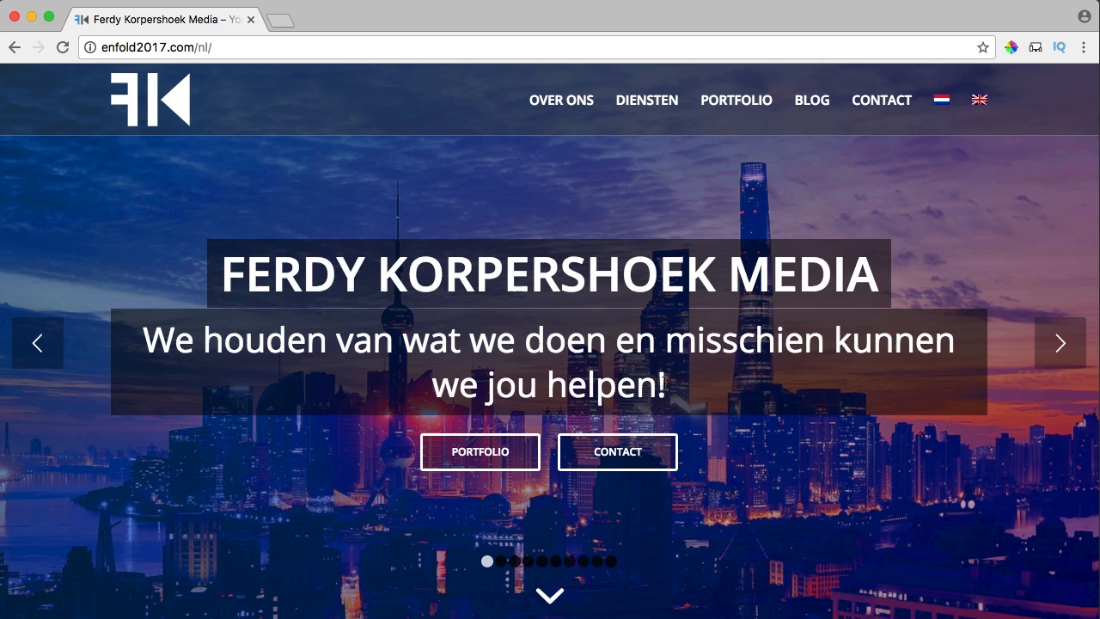
pyautogui.scroll(-5, 614, 349)
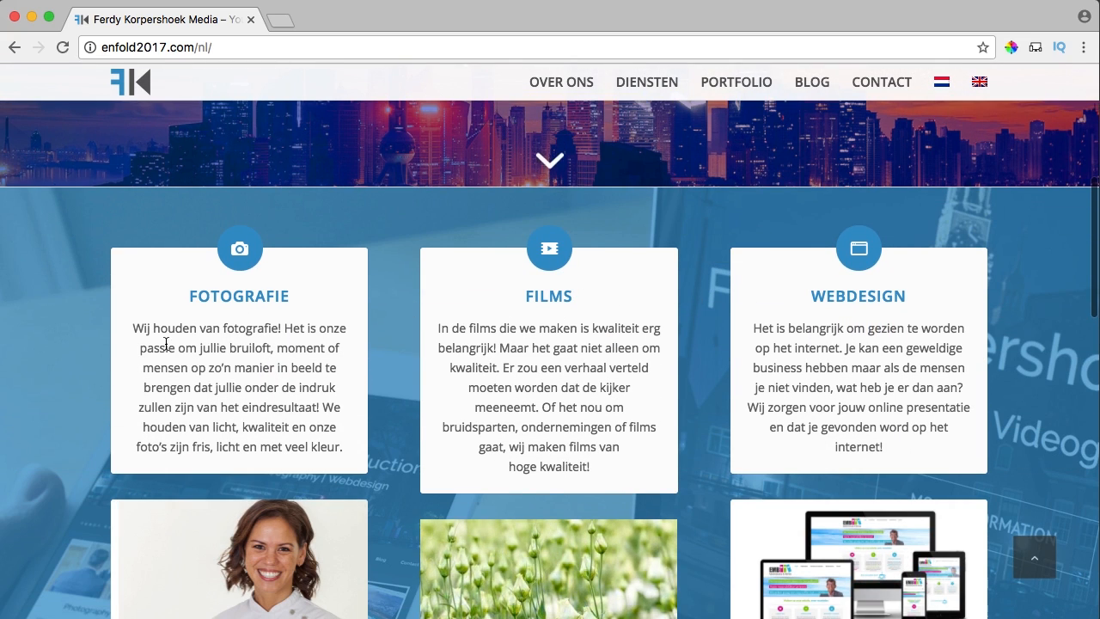
pyautogui.moveTo(167, 328); pyautogui.dragTo(831, 411)
pyautogui.click(734, 408)
pyautogui.scroll(-4, 734, 407)
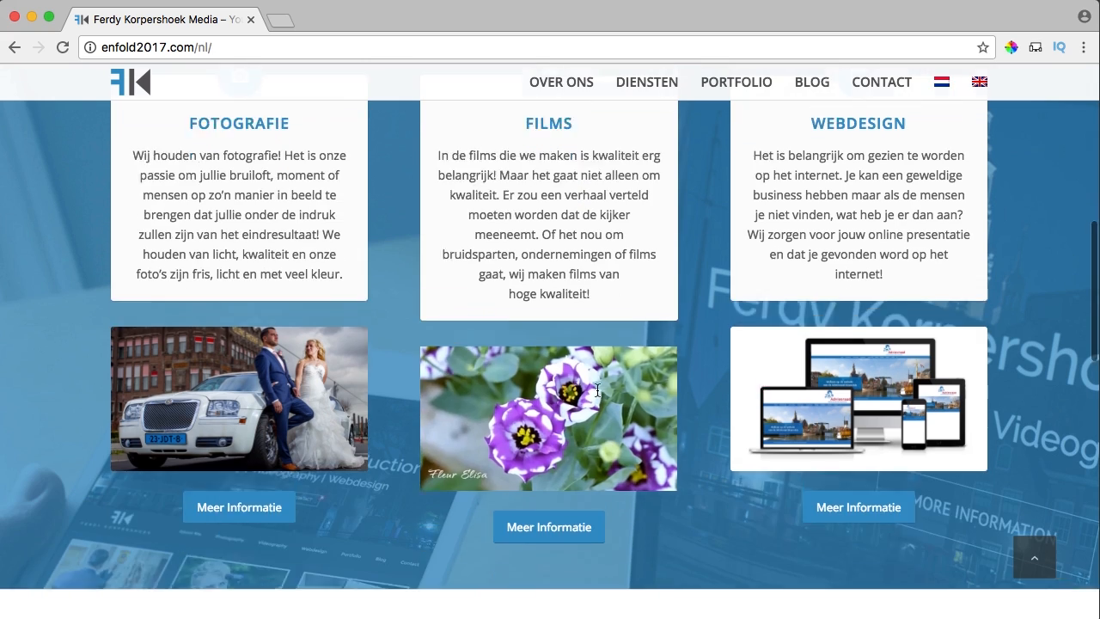
pyautogui.scroll(-1, 504, 373)
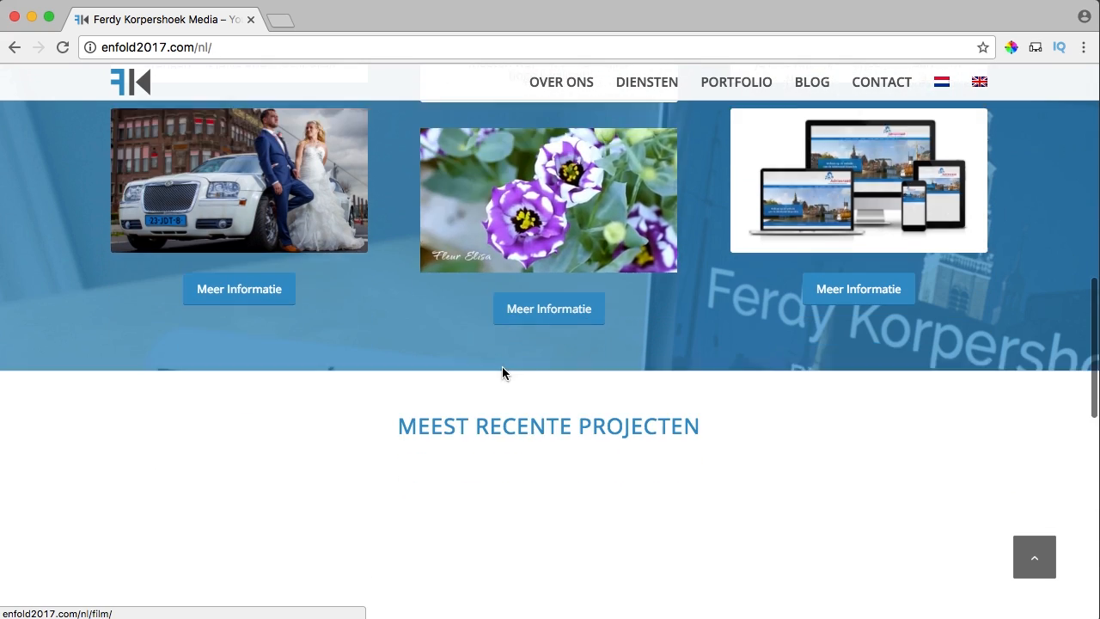
pyautogui.moveTo(444, 397); pyautogui.dragTo(669, 393)
pyautogui.click(550, 393)
pyautogui.scroll(-6, 536, 398)
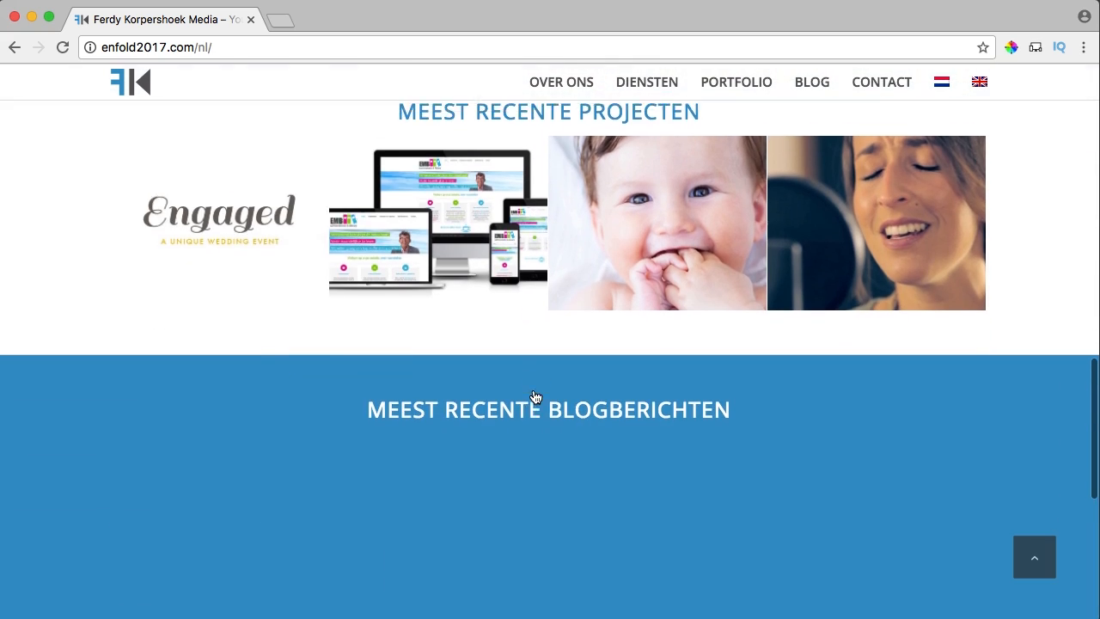
pyautogui.scroll(-3, 473, 387)
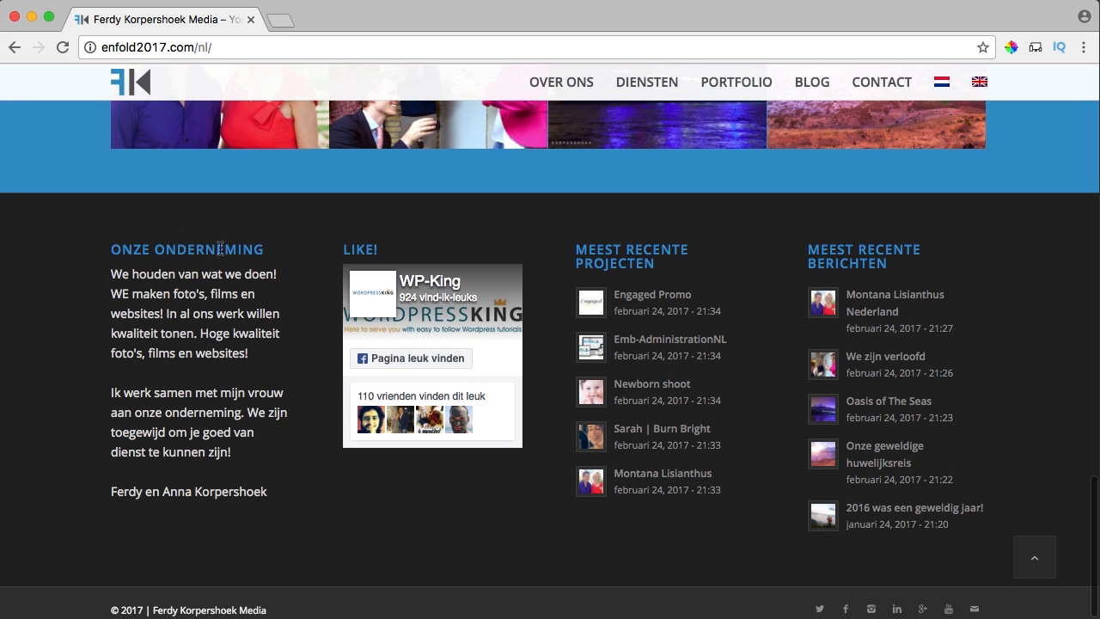
pyautogui.moveTo(583, 245); pyautogui.dragTo(679, 262)
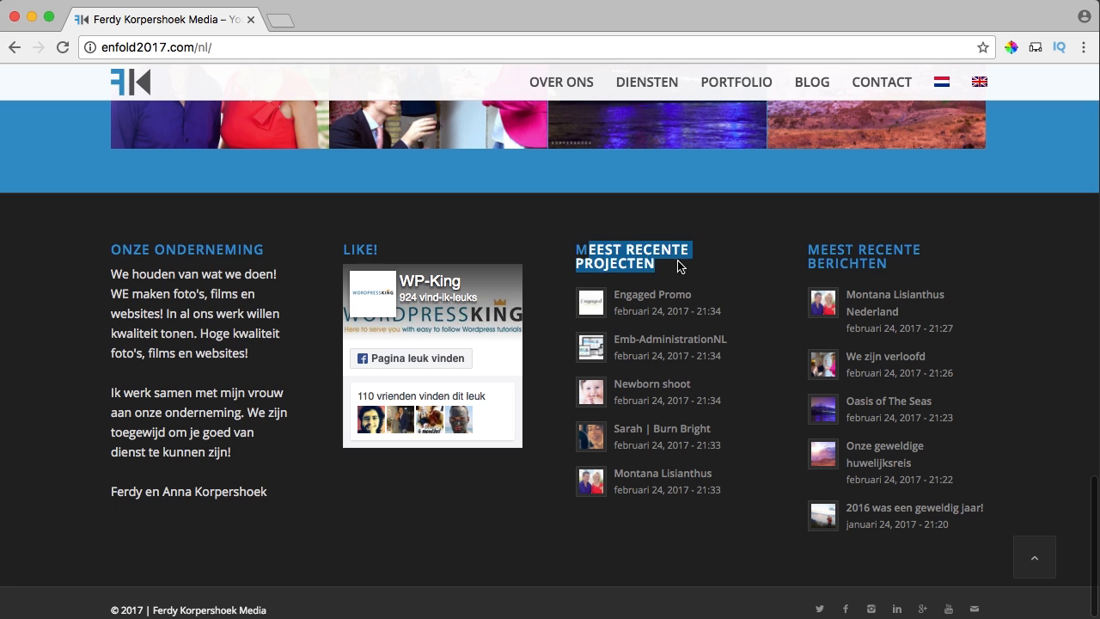
pyautogui.click(731, 262)
pyautogui.scroll(-1, 827, 258)
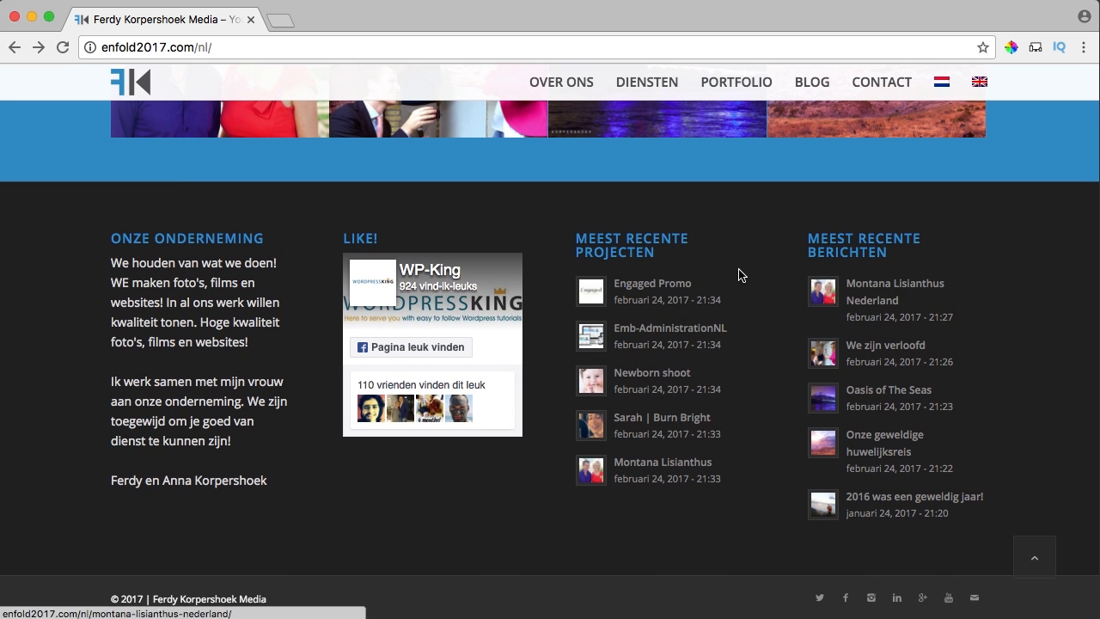
# Open the Montana Lisianthus Nederland post from the footer and read its opening paragraphs
pyautogui.click(874, 287)
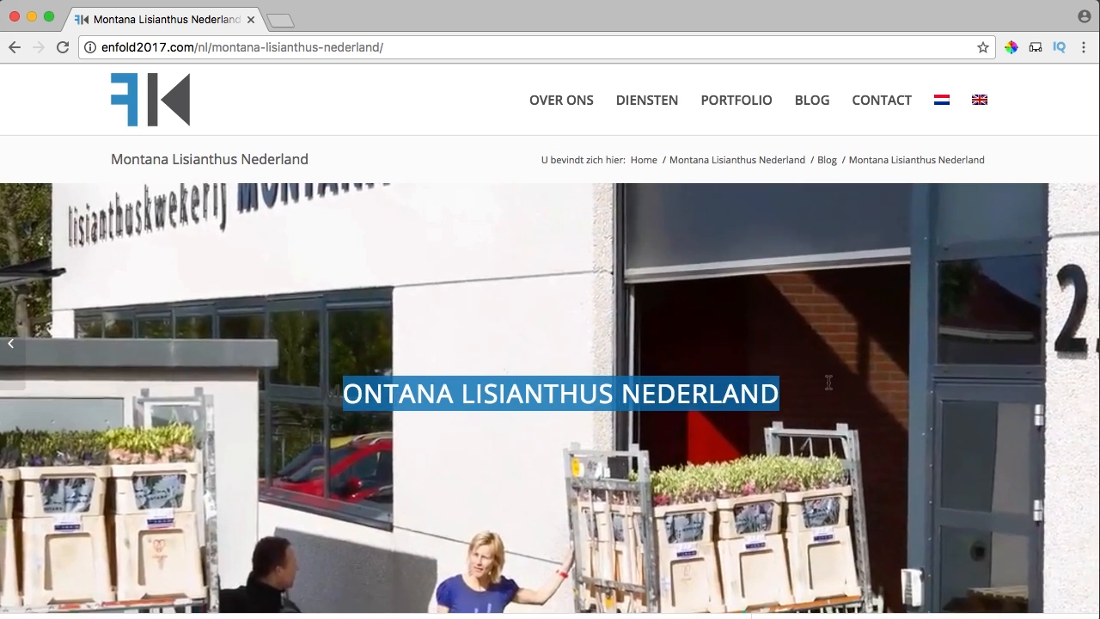
pyautogui.scroll(-2, 593, 341)
pyautogui.scroll(-5, 592, 341)
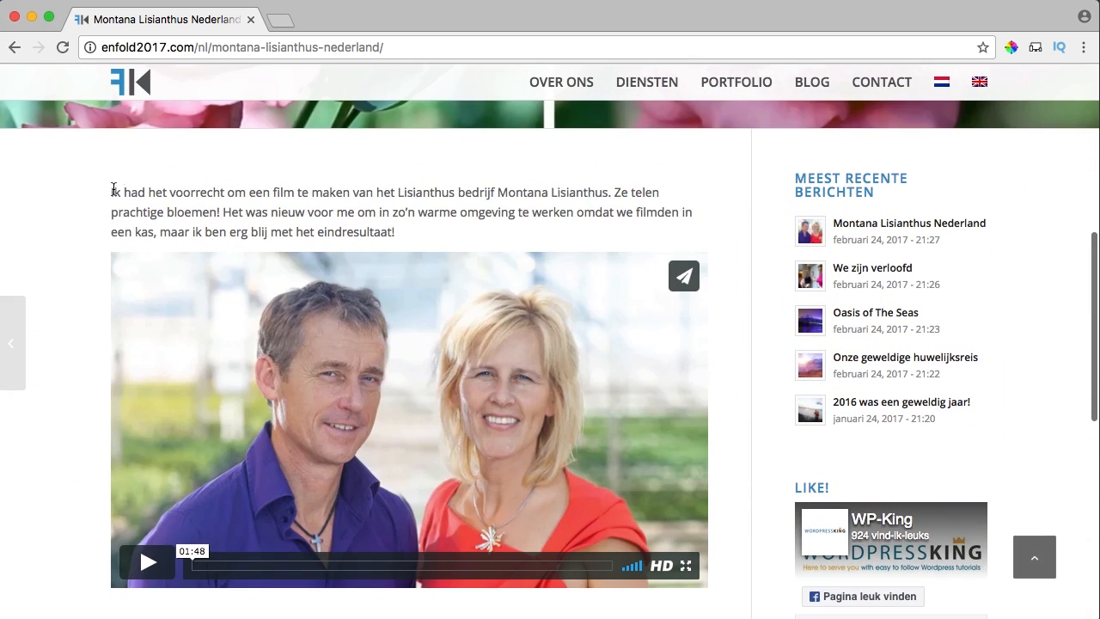
pyautogui.moveTo(113, 192); pyautogui.dragTo(413, 226)
pyautogui.click(414, 241)
pyautogui.scroll(-3, 387, 262)
pyautogui.scroll(3, 413, 275)
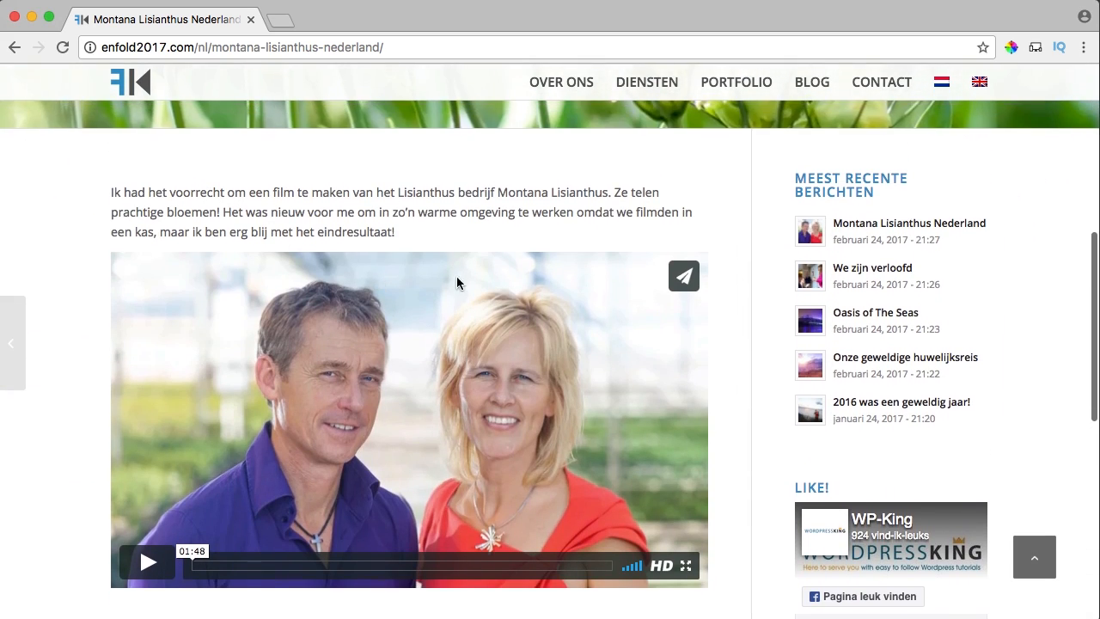
# Review the MEEST RECENTE BERICHTEN sidebar heading and the rest of the post
pyautogui.tripleClick(798, 177)
pyautogui.click(827, 199)
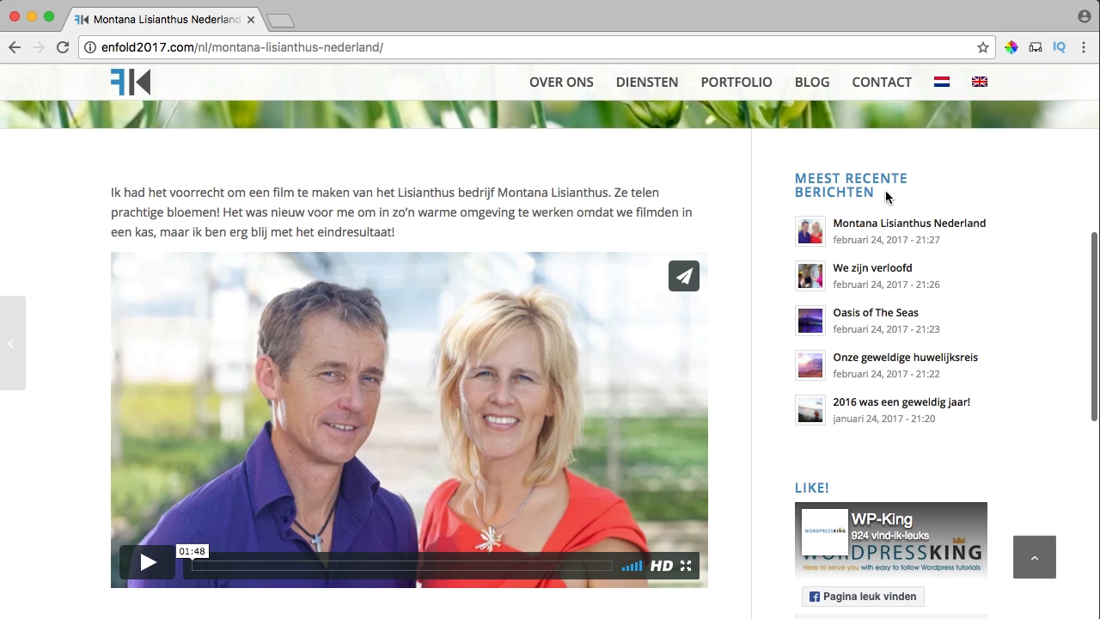
pyautogui.moveTo(798, 178); pyautogui.dragTo(884, 191)
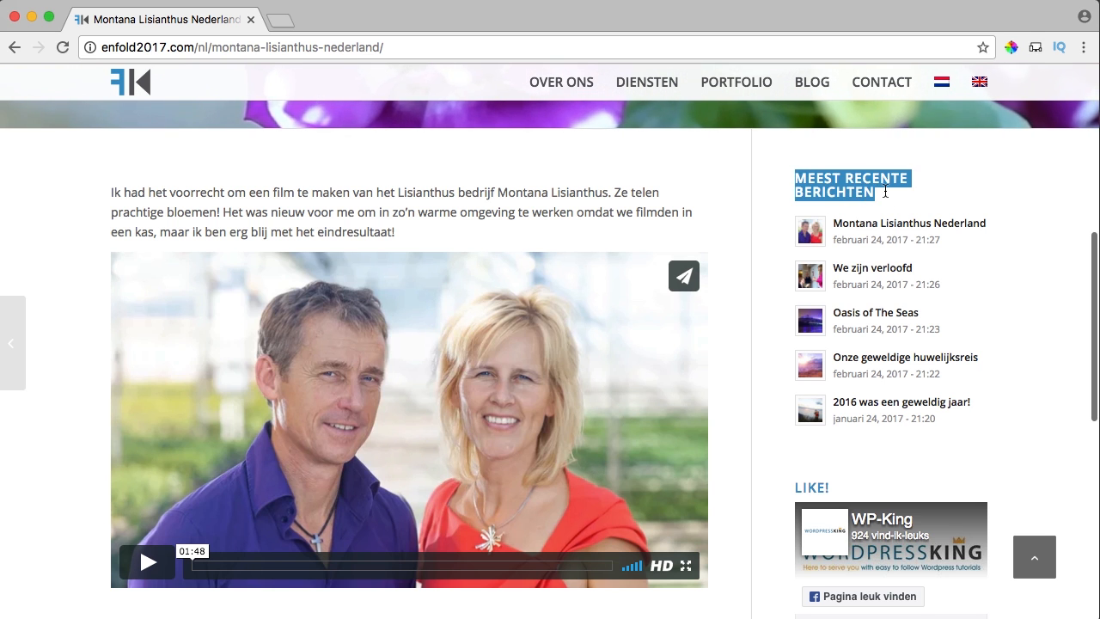
pyautogui.click(909, 157)
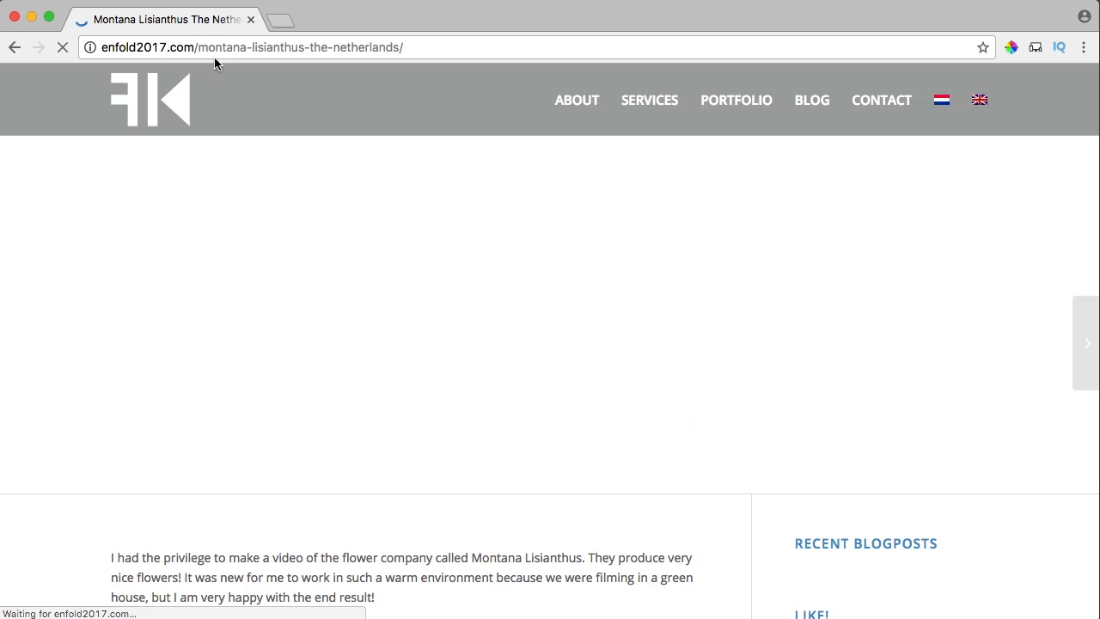
pyautogui.scroll(-3, 690, 363)
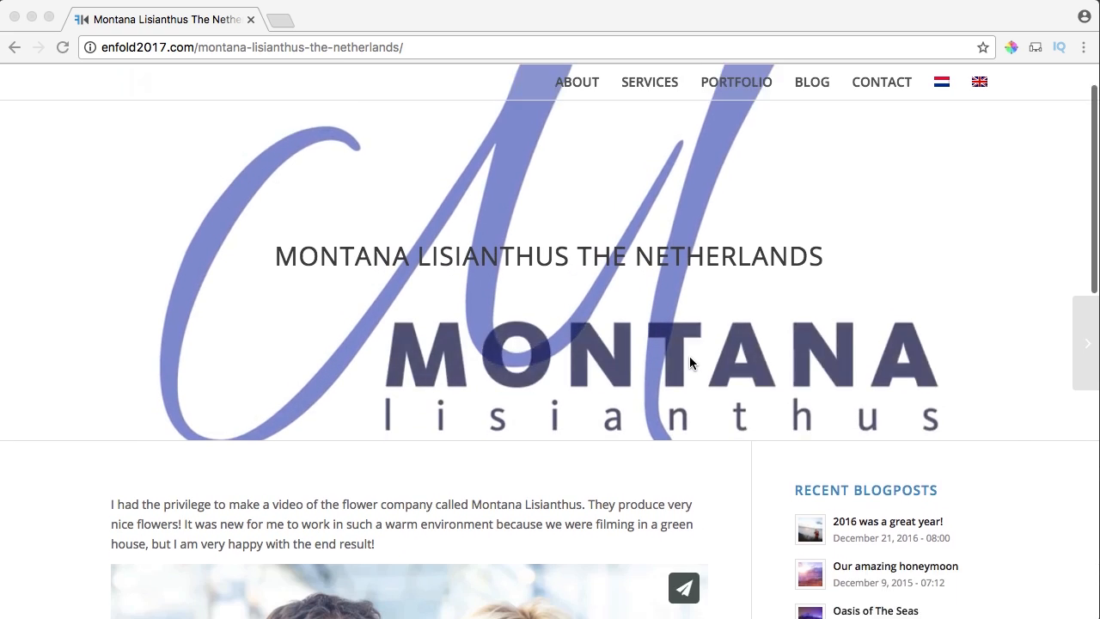
pyautogui.scroll(-3, 690, 361)
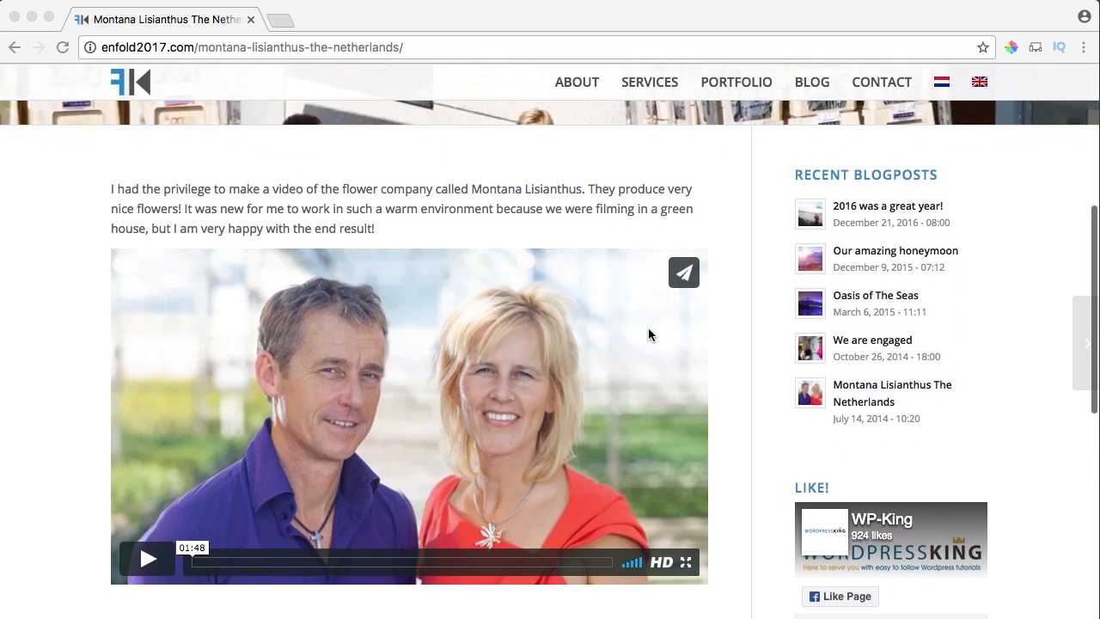
pyautogui.scroll(5, 653, 335)
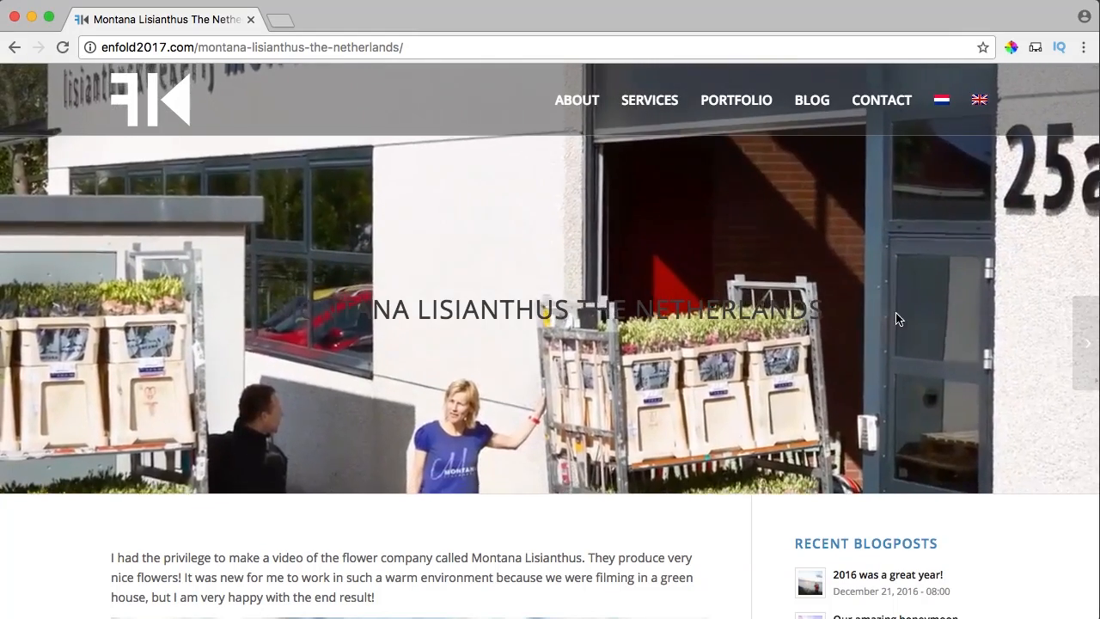
pyautogui.scroll(-3, 597, 318)
pyautogui.scroll(-3, 598, 318)
pyautogui.moveTo(243, 336); pyautogui.dragTo(504, 336)
pyautogui.click(502, 336)
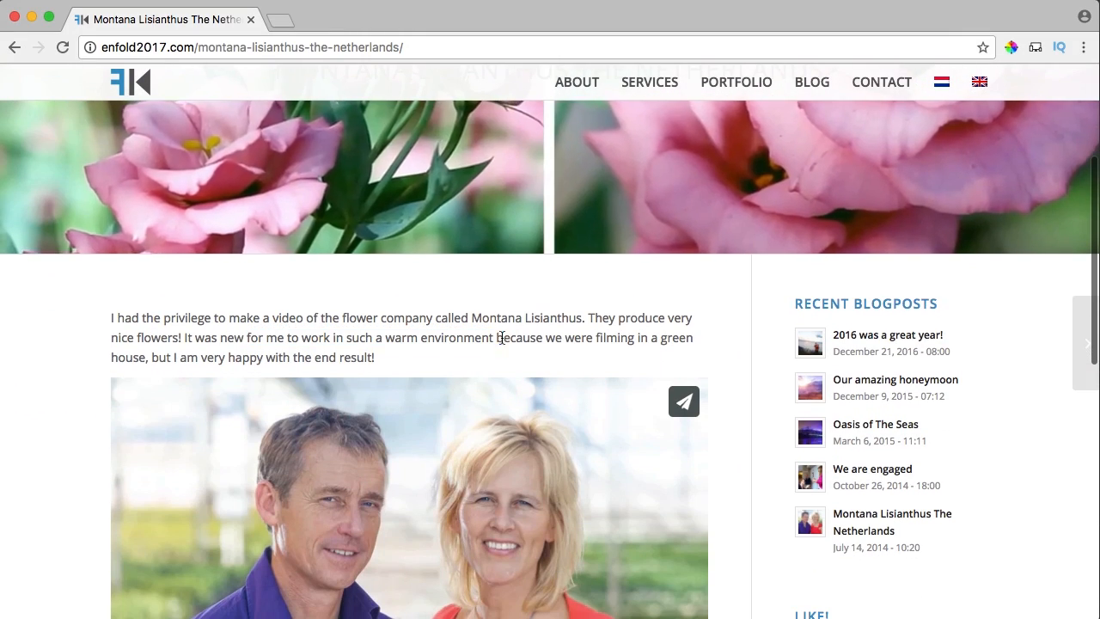
pyautogui.scroll(-1, 765, 299)
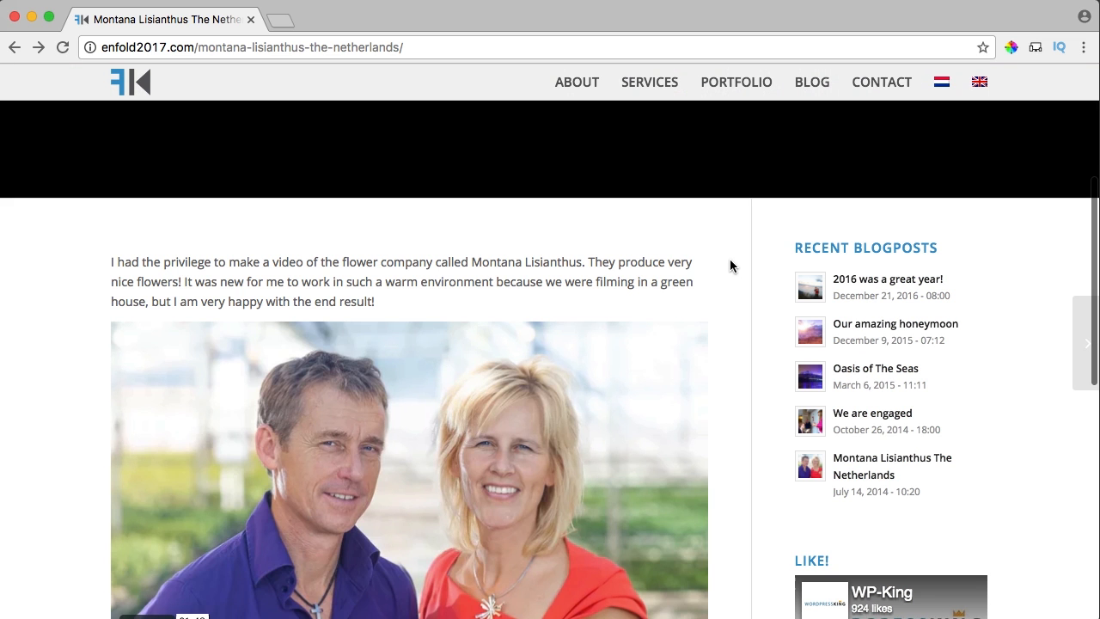
# Open the We are engaged blog post and read through it
pyautogui.click(872, 416)
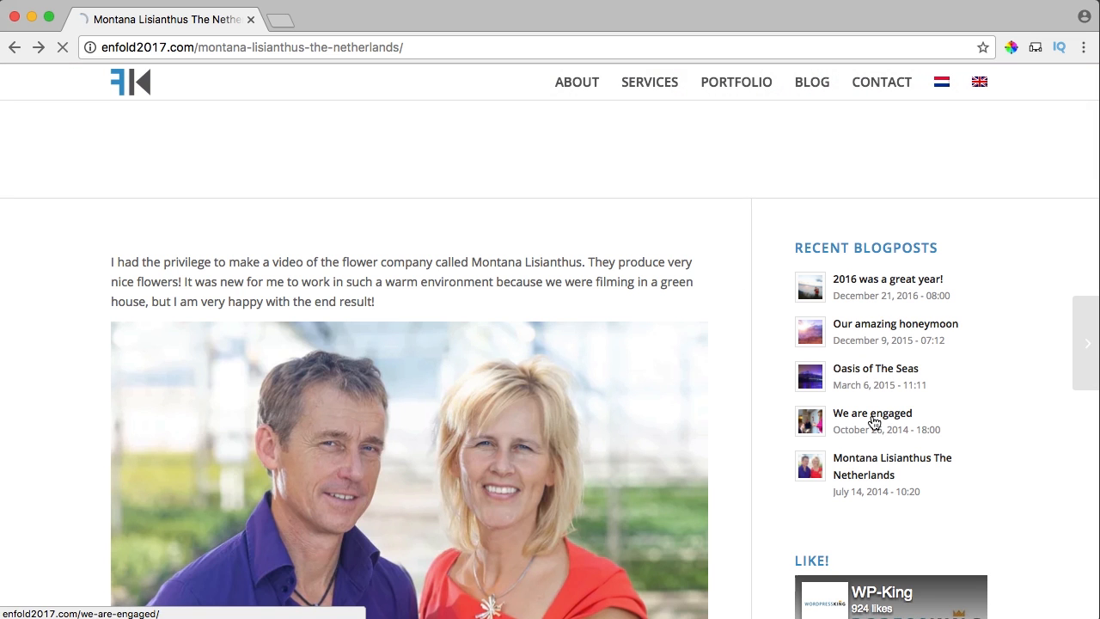
pyautogui.moveTo(138, 248); pyautogui.dragTo(474, 281)
pyautogui.click(473, 281)
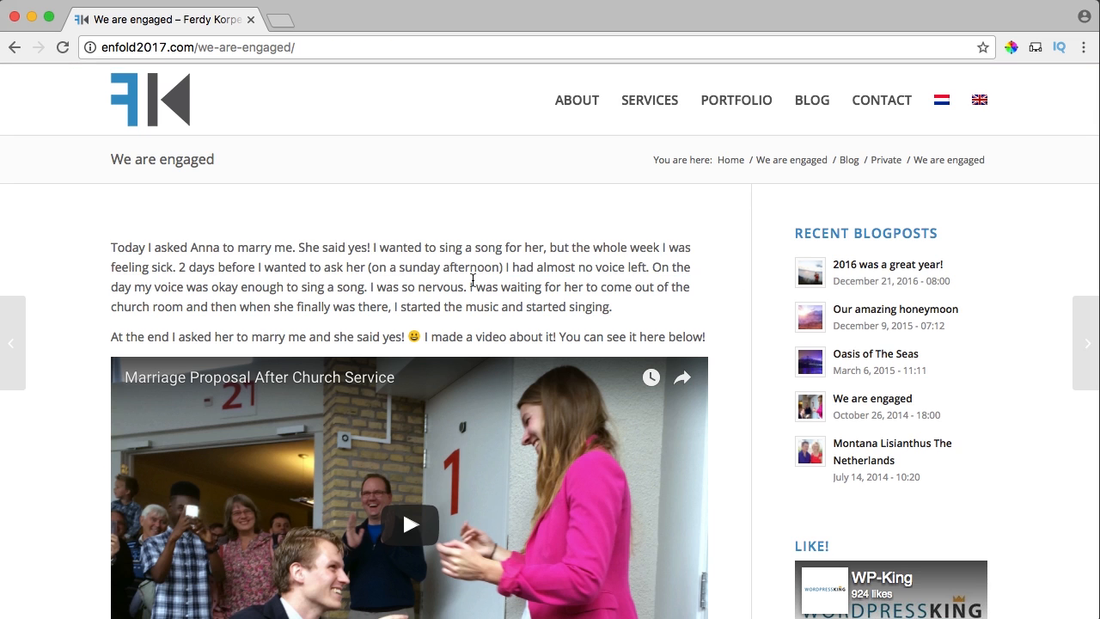
pyautogui.scroll(-2, 477, 282)
pyautogui.scroll(-4, 478, 282)
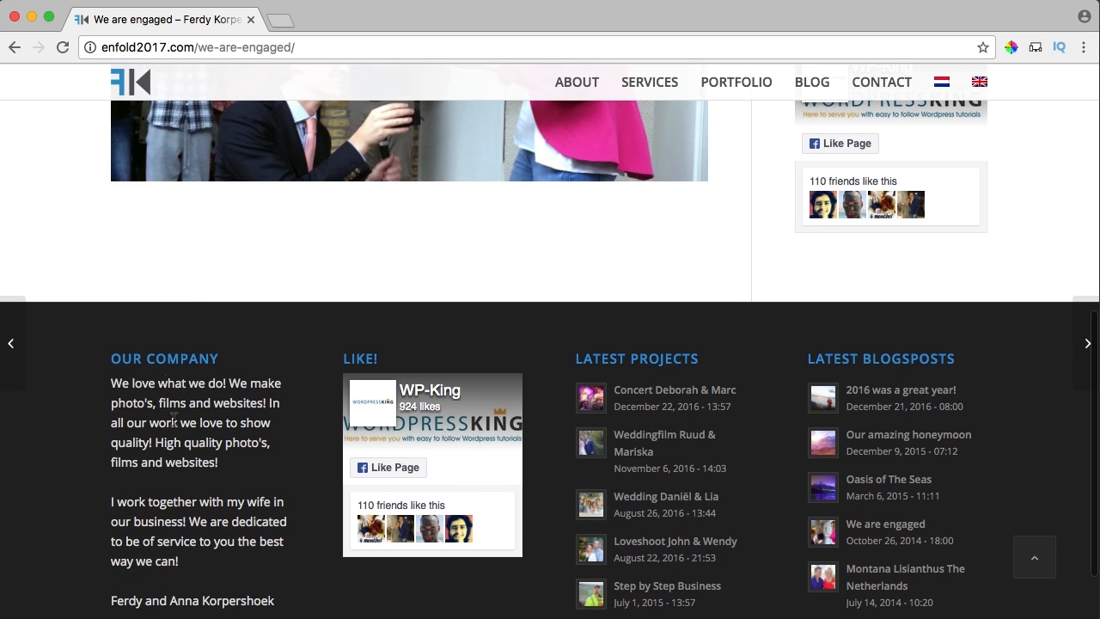
# Switch to the Dutch version 'We zijn verloofd' and read its title and paragraphs
pyautogui.click(943, 86)
pyautogui.moveTo(192, 237); pyautogui.dragTo(323, 297)
pyautogui.click(290, 173)
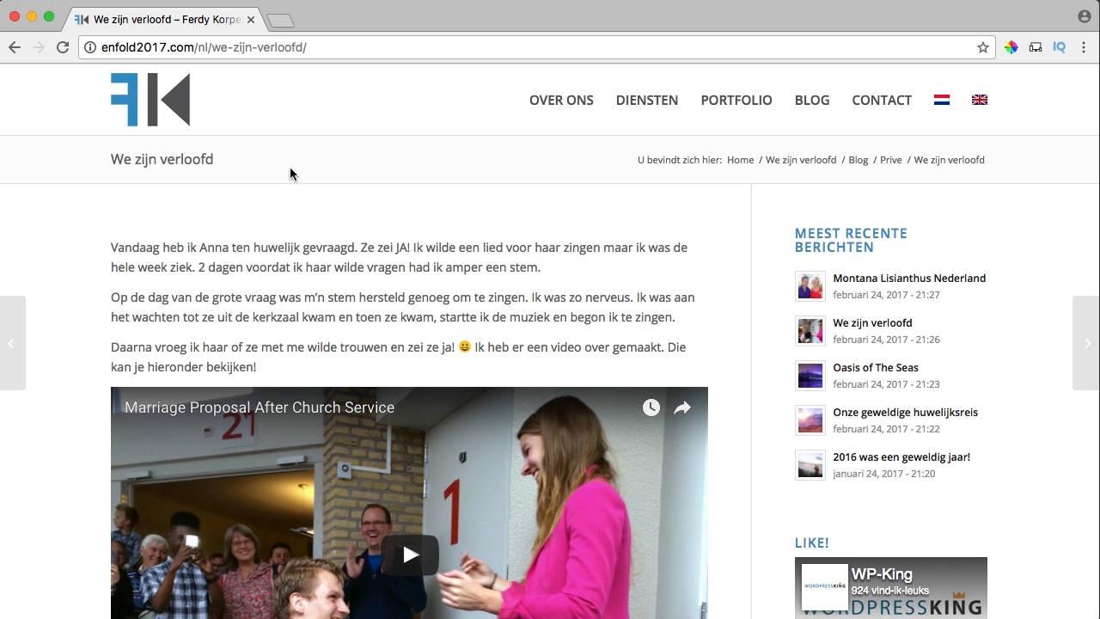
pyautogui.moveTo(290, 173); pyautogui.dragTo(149, 160)
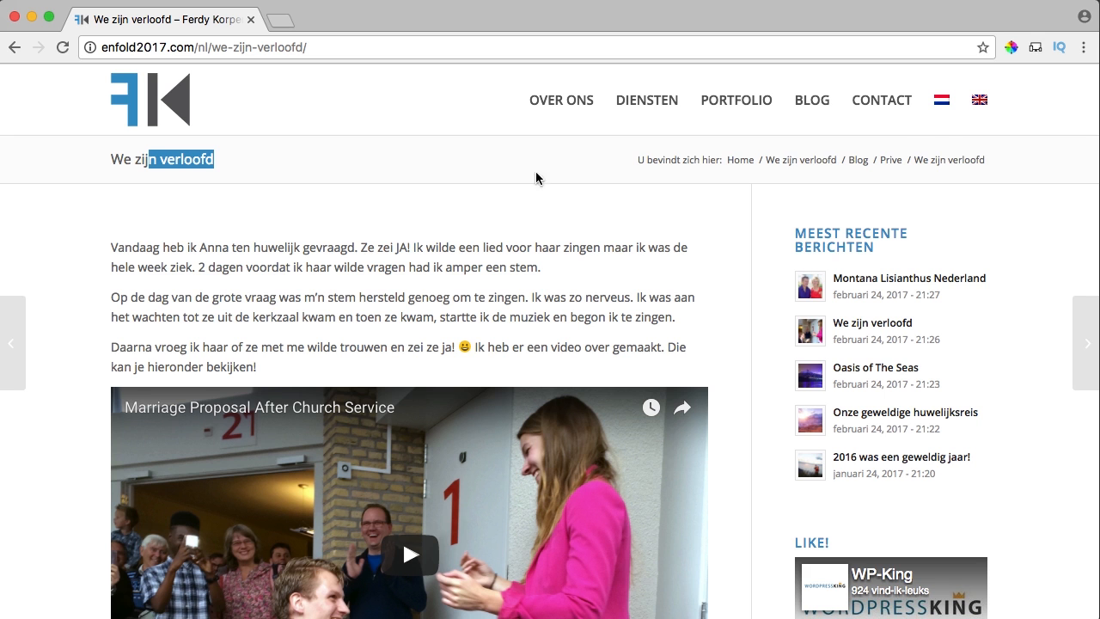
pyautogui.scroll(-1, 303, 218)
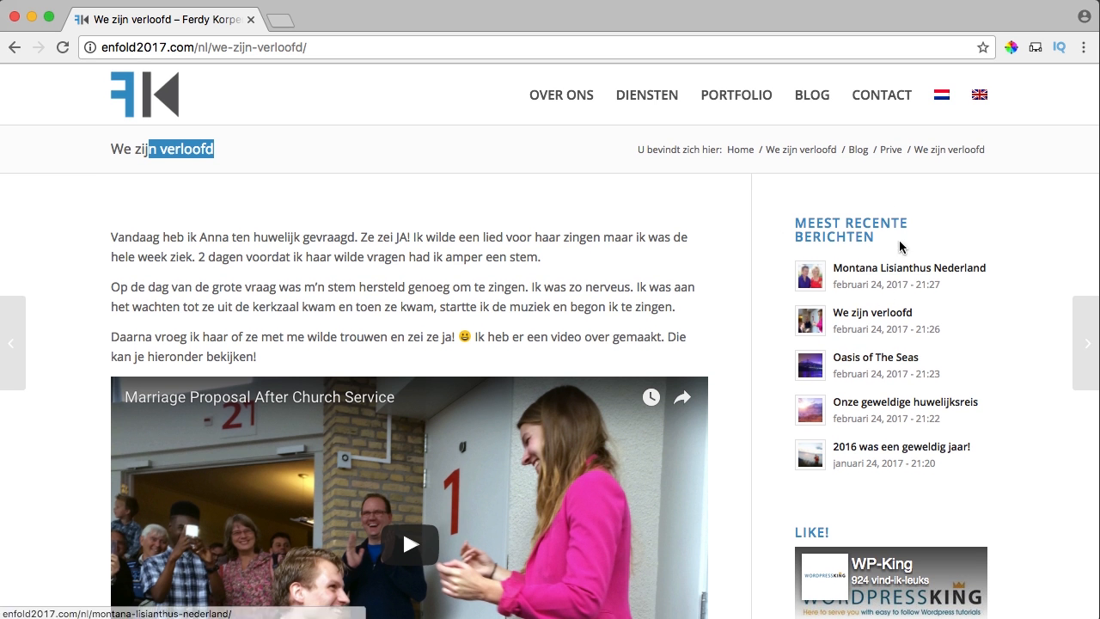
pyautogui.scroll(-8, 765, 327)
pyautogui.scroll(-1, 815, 412)
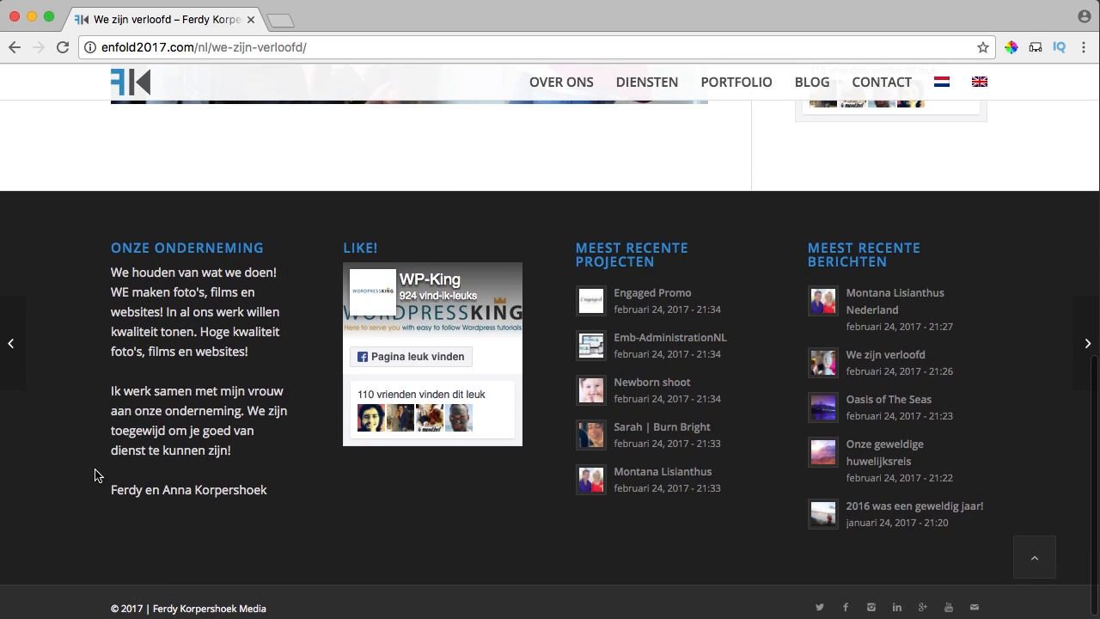
pyautogui.scroll(10, 258, 232)
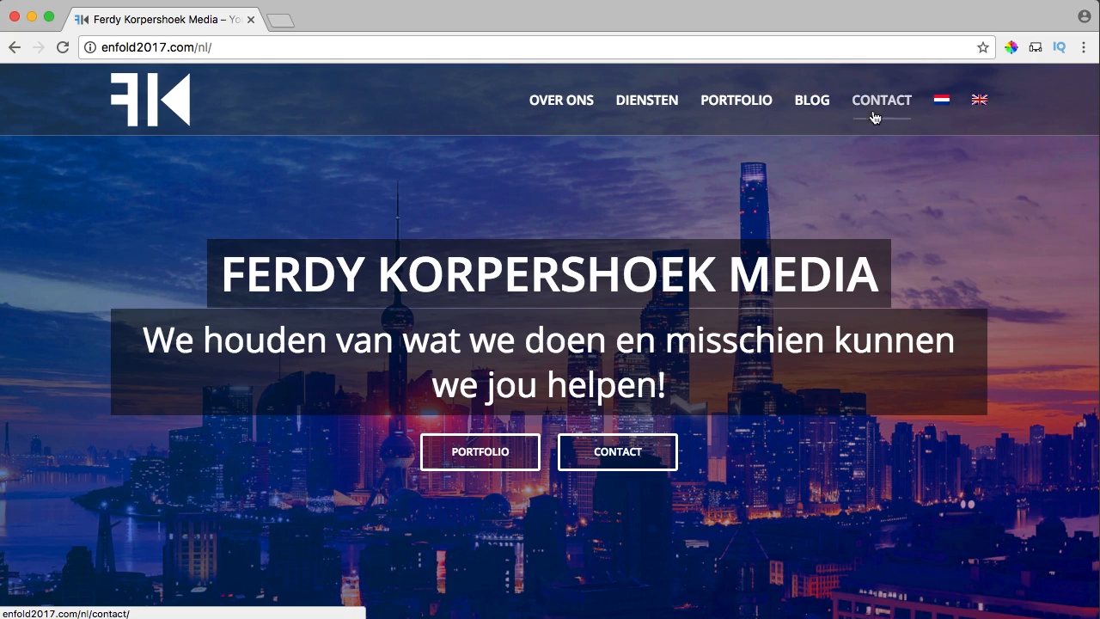
# Scroll through the Dutch home page to look over its content
pyautogui.scroll(-10, 658, 164)
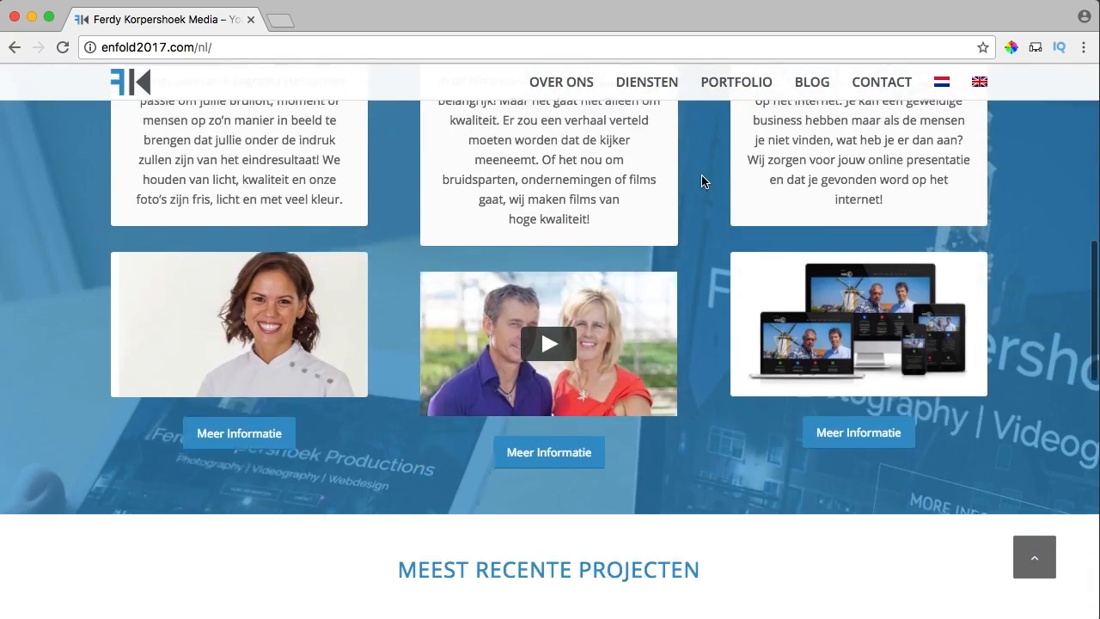
pyautogui.scroll(-15, 701, 175)
pyautogui.scroll(20, 704, 175)
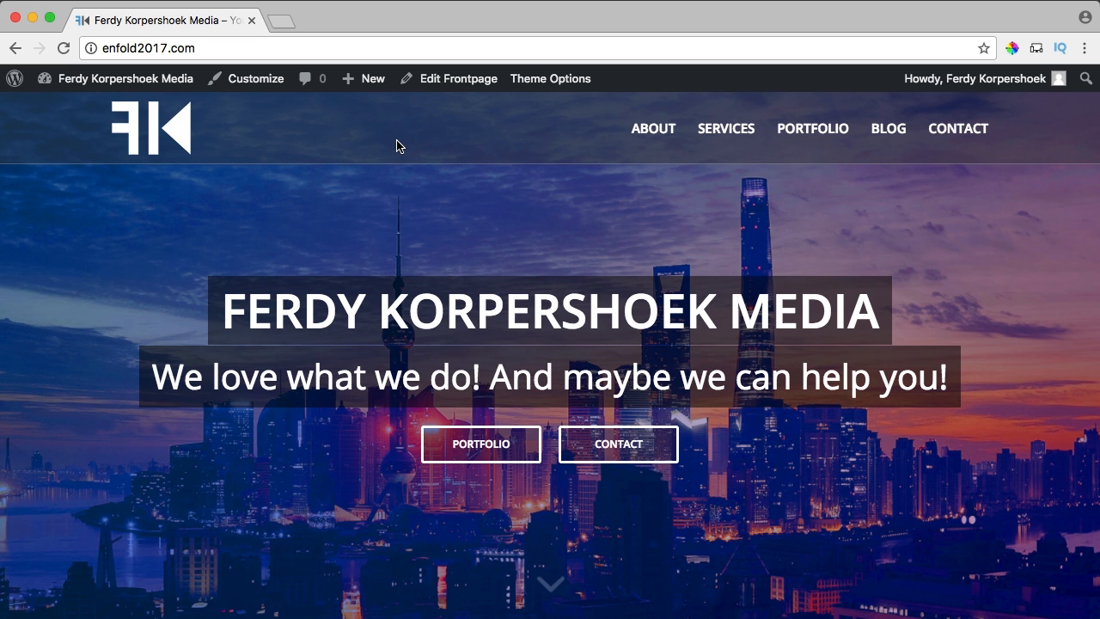
# In a new tab, go from wp-king.com's WPML plugin page to the official WPML website
pyautogui.click(277, 24)
pyautogui.write('wp-k')
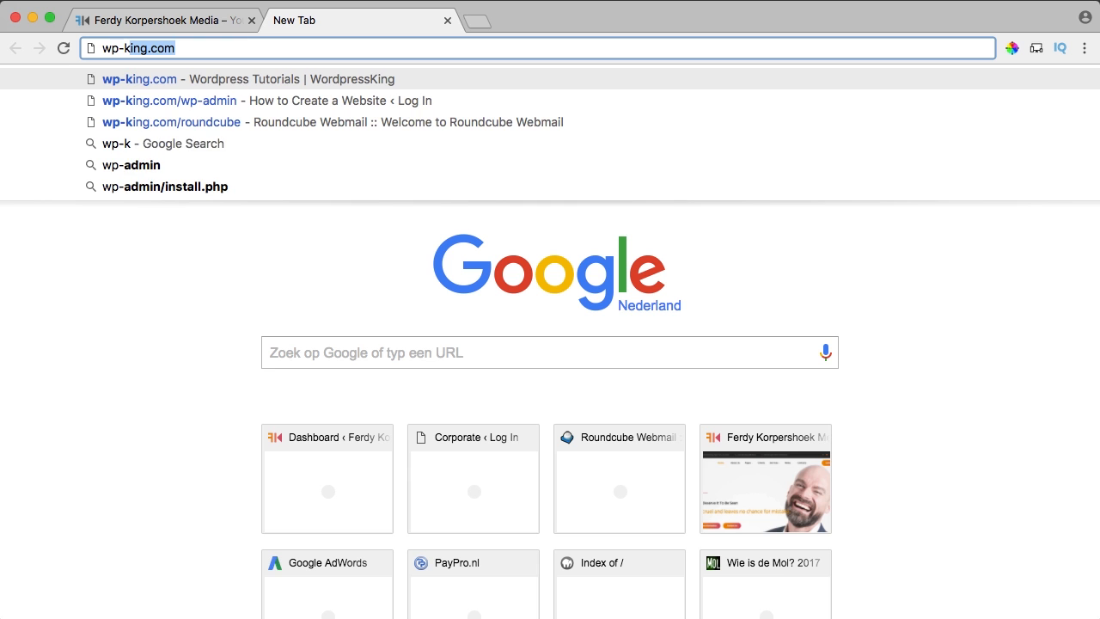
pyautogui.write('ing.com')
pyautogui.press('Return')
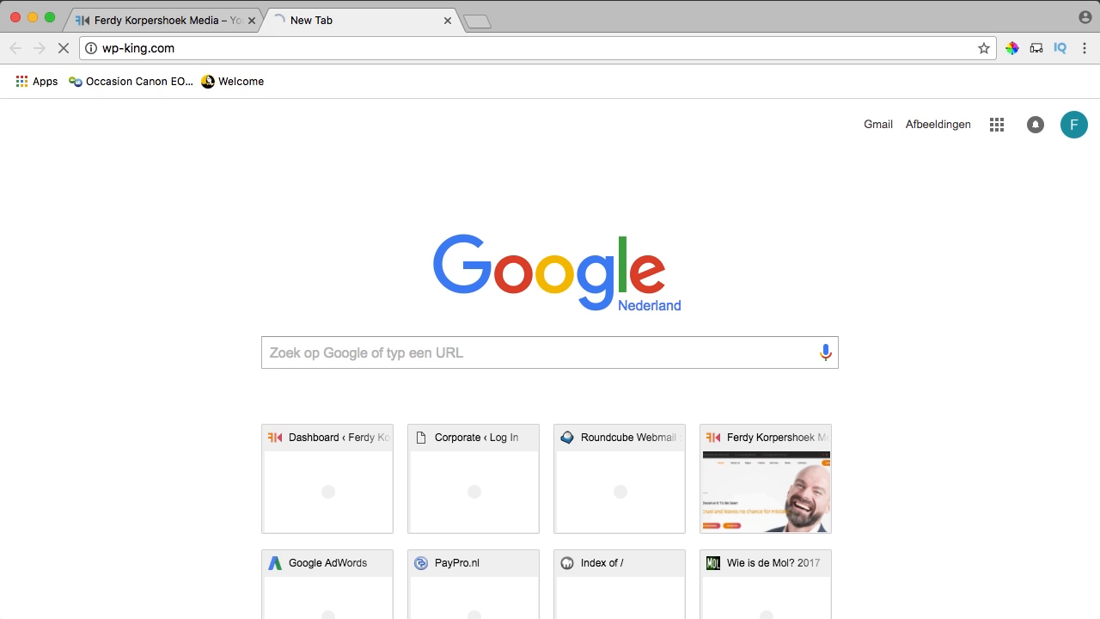
pyautogui.moveTo(671, 100)
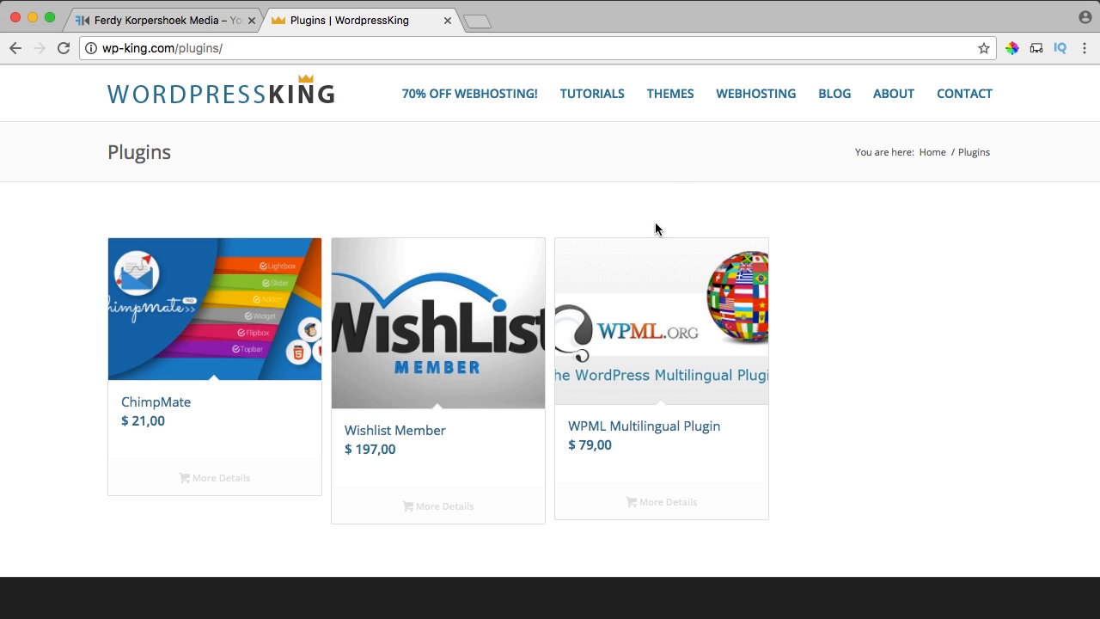
pyautogui.click(633, 428)
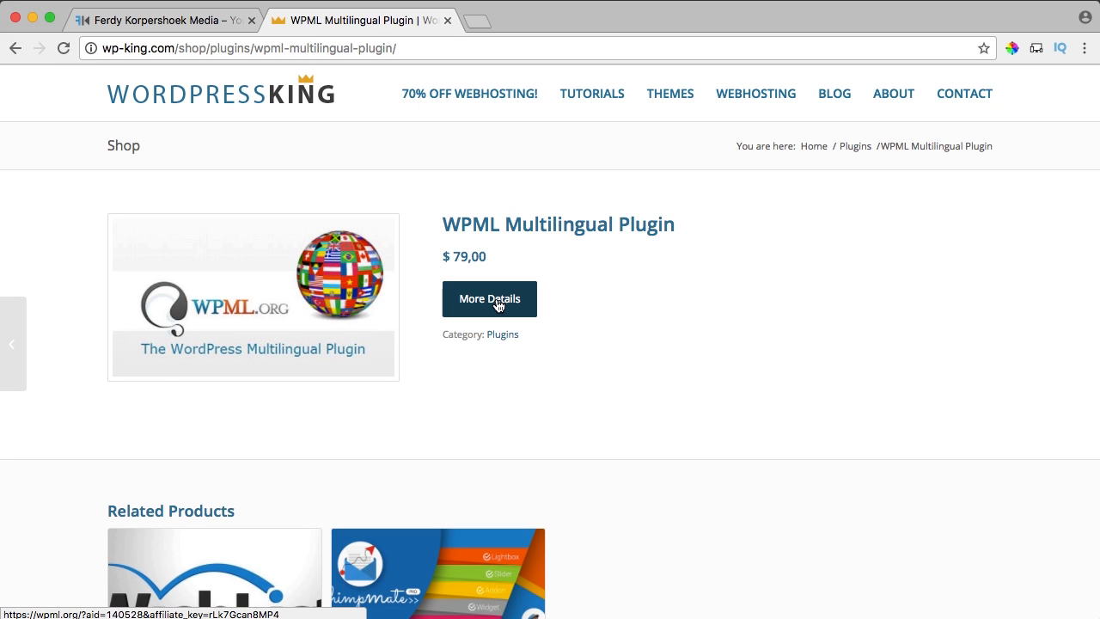
pyautogui.click(496, 304)
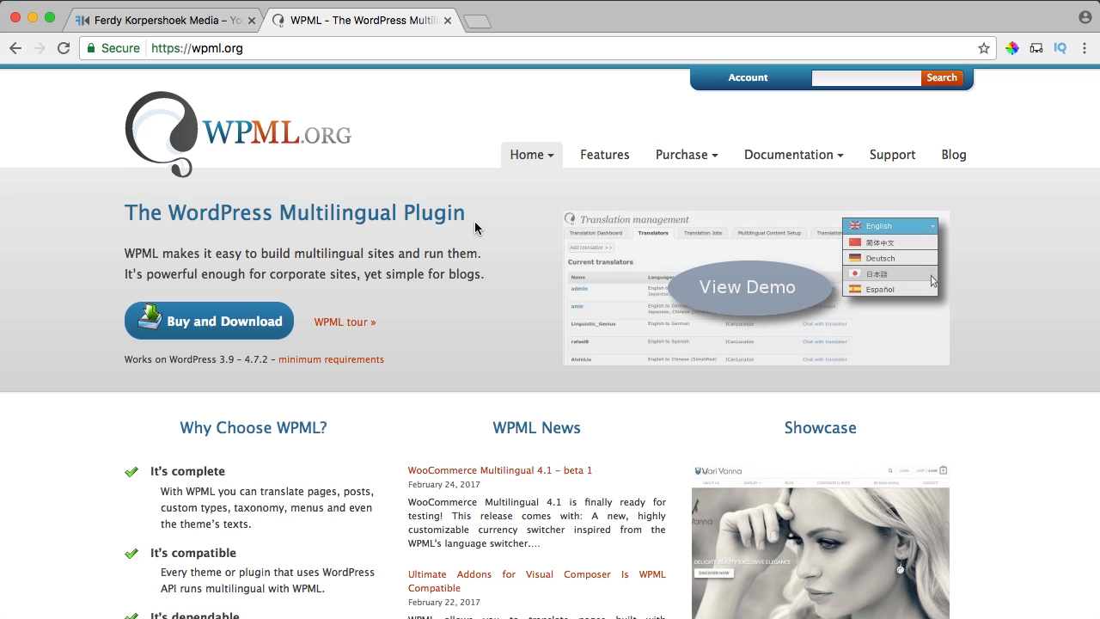
# View the WPML site in Spanish, then switch it back to English
pyautogui.scroll(-10, 477, 227)
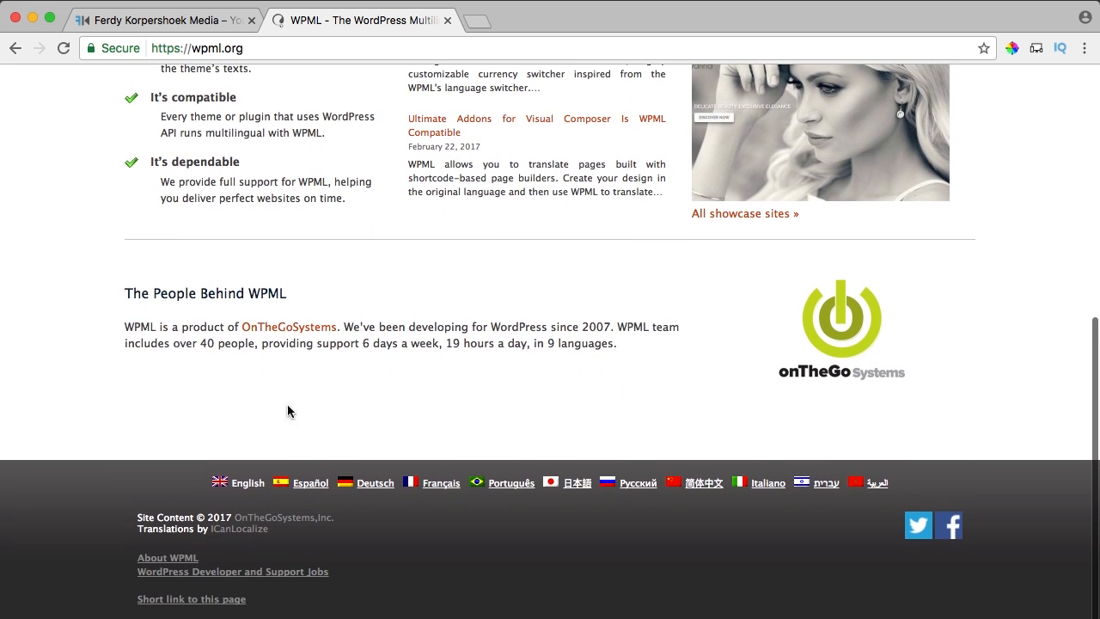
pyautogui.click(311, 484)
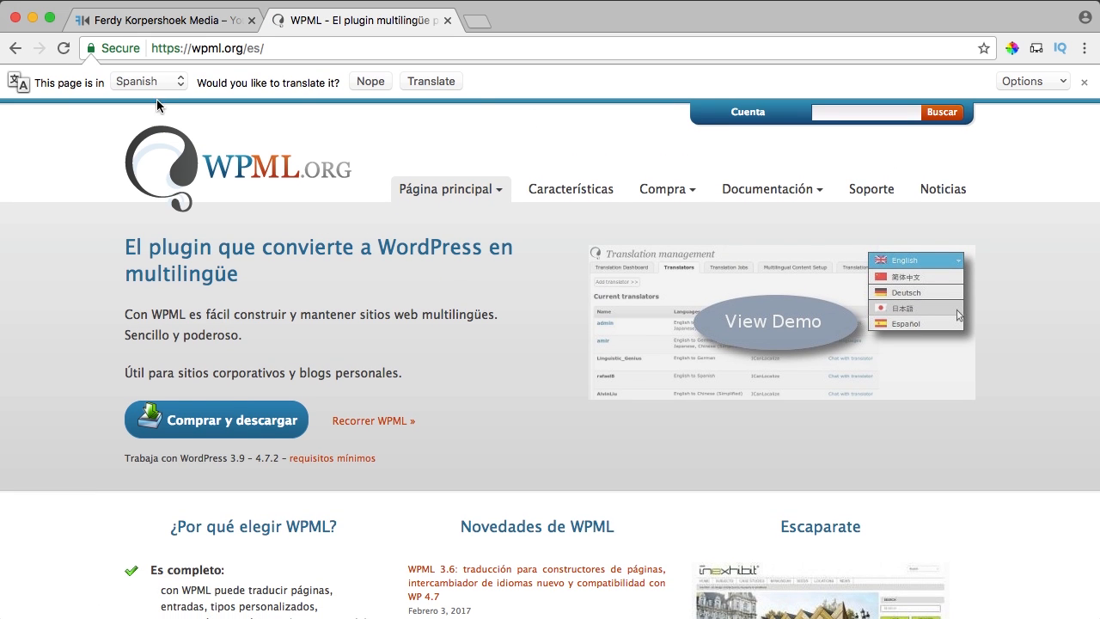
pyautogui.scroll(-14, 512, 301)
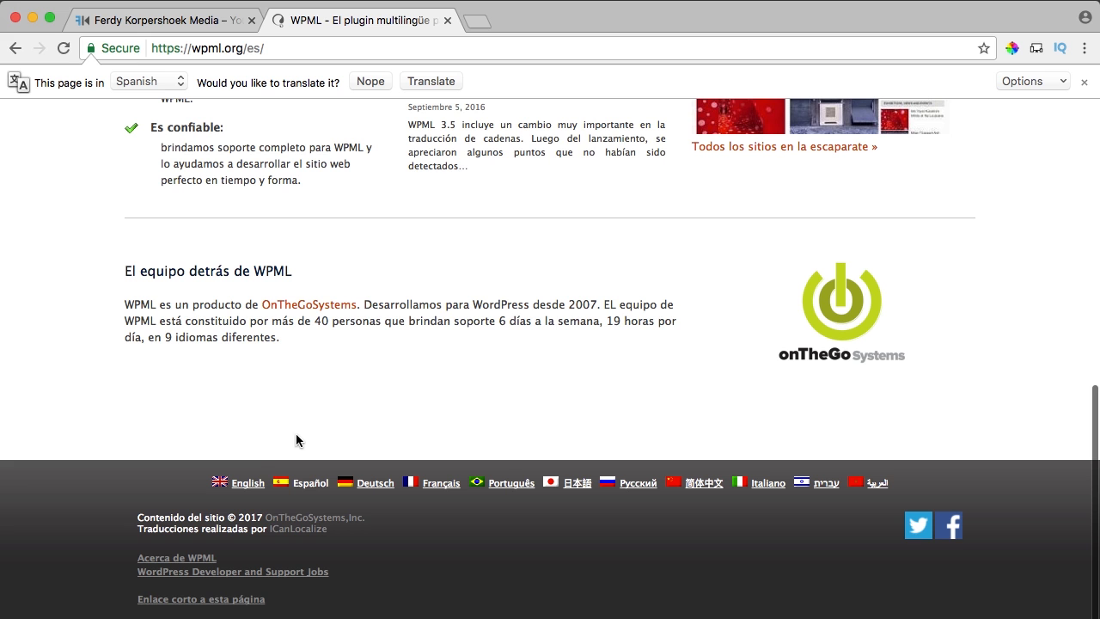
pyautogui.click(243, 487)
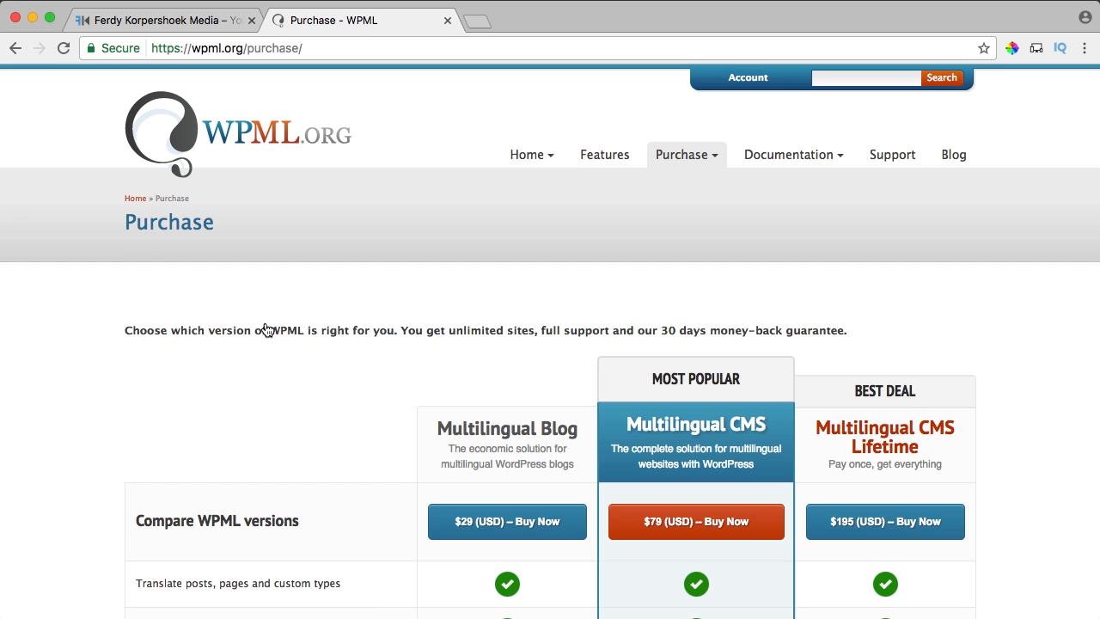
pyautogui.scroll(-2, 497, 382)
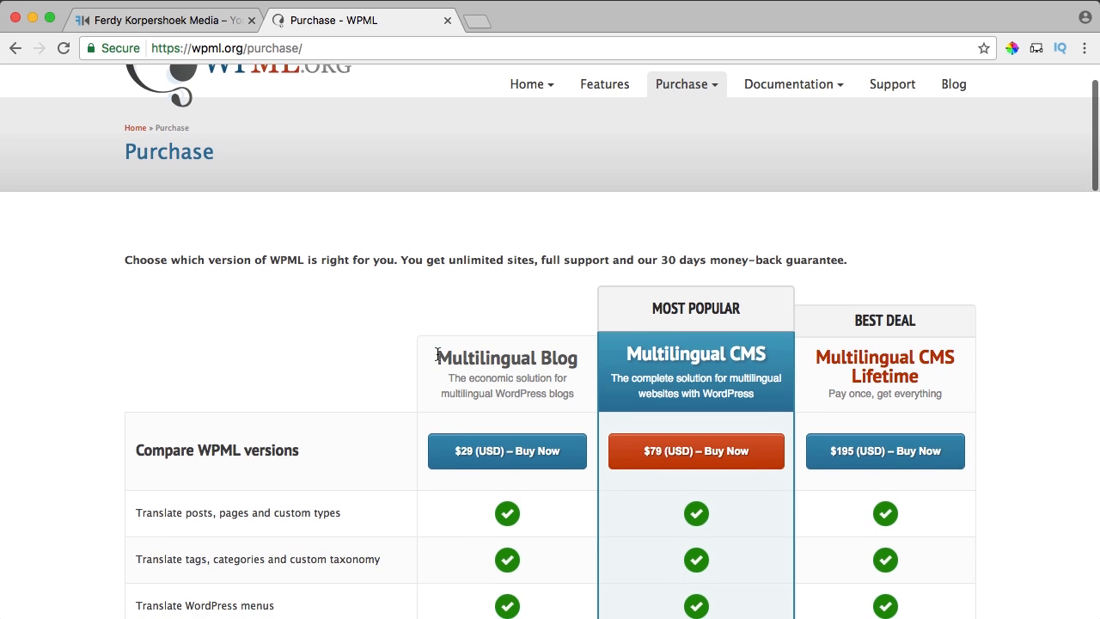
pyautogui.moveTo(437, 354); pyautogui.dragTo(565, 391)
pyautogui.click(567, 386)
pyautogui.scroll(-10, 541, 383)
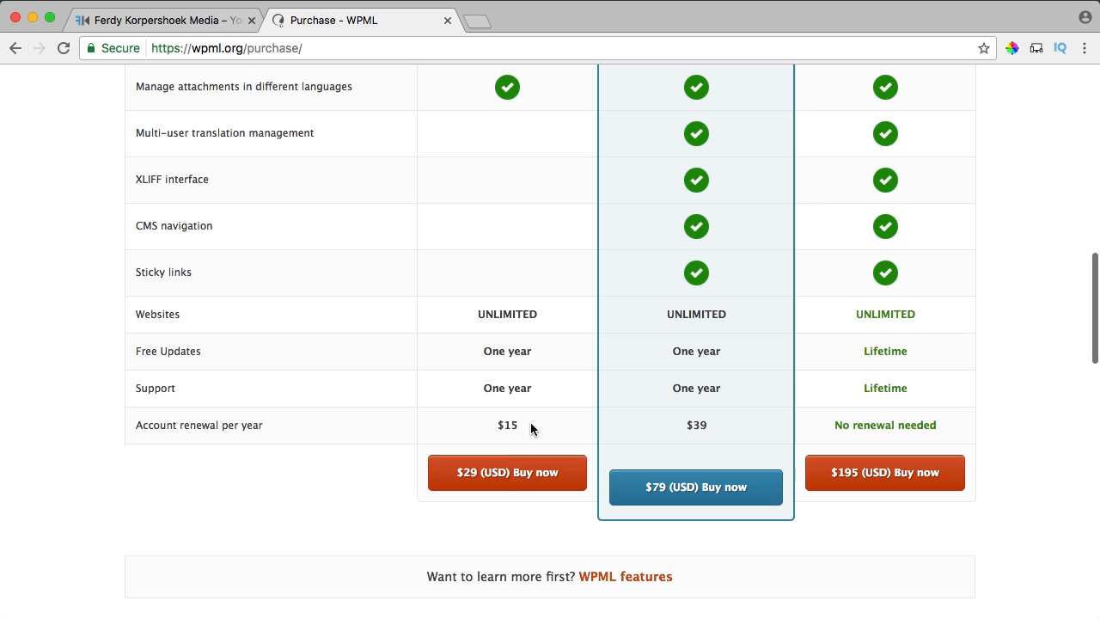
pyautogui.scroll(10, 583, 425)
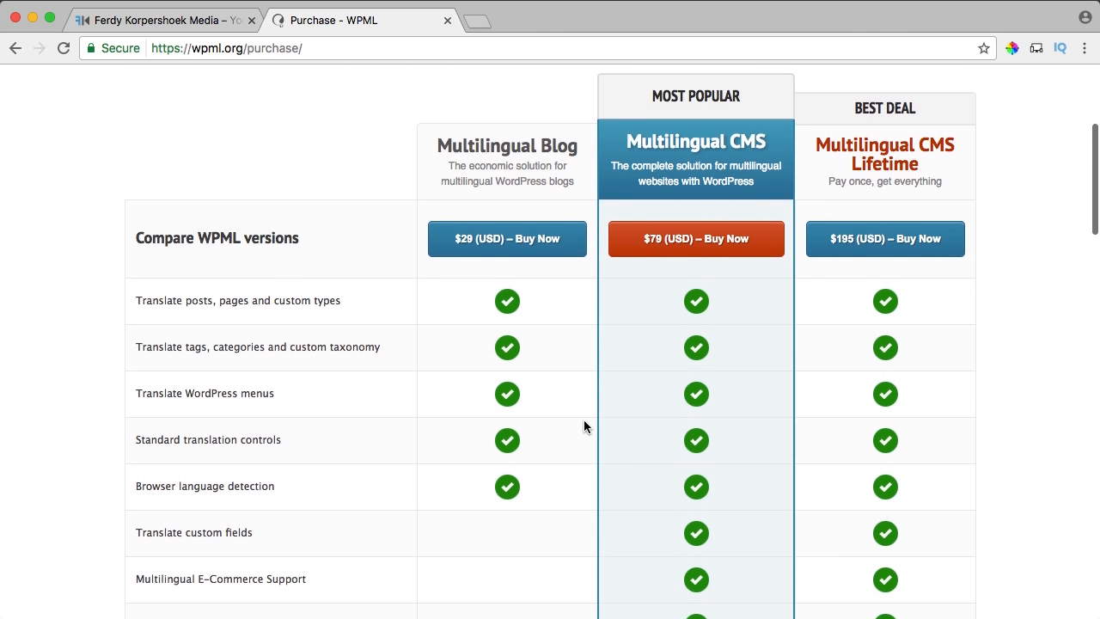
pyautogui.scroll(-4, 519, 363)
pyautogui.scroll(8, 517, 365)
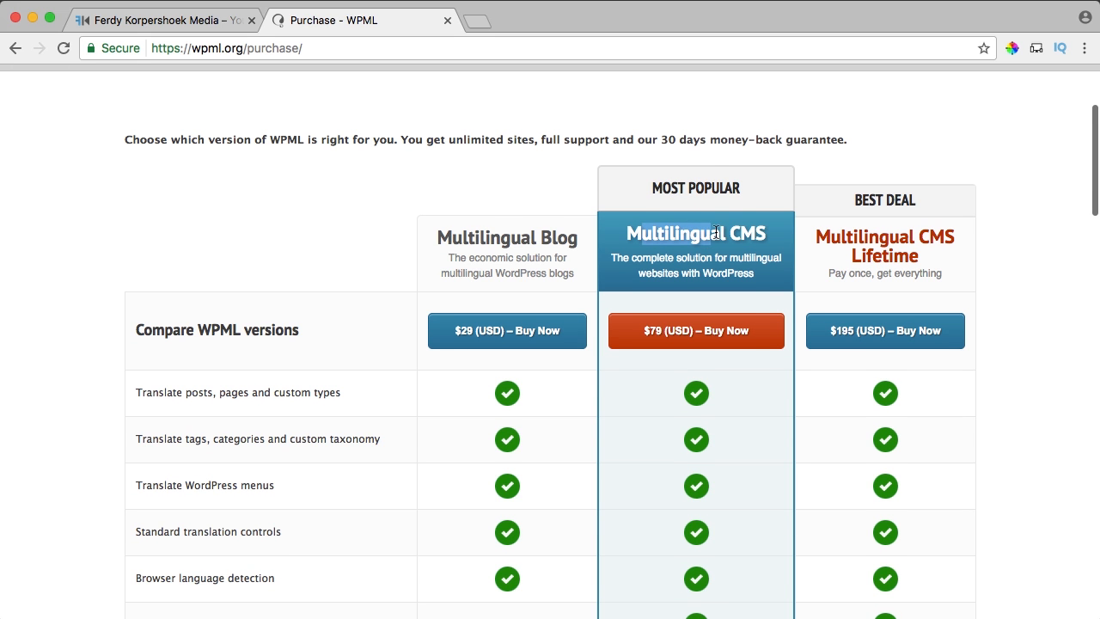
pyautogui.scroll(-3, 703, 254)
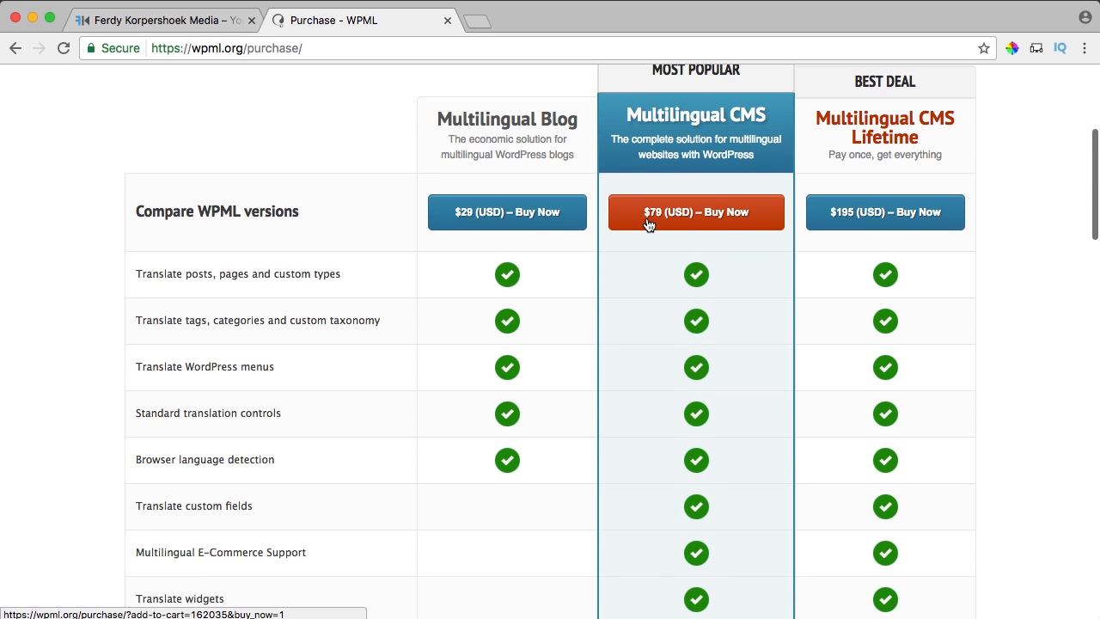
pyautogui.scroll(-12, 693, 232)
pyautogui.scroll(-1, 692, 235)
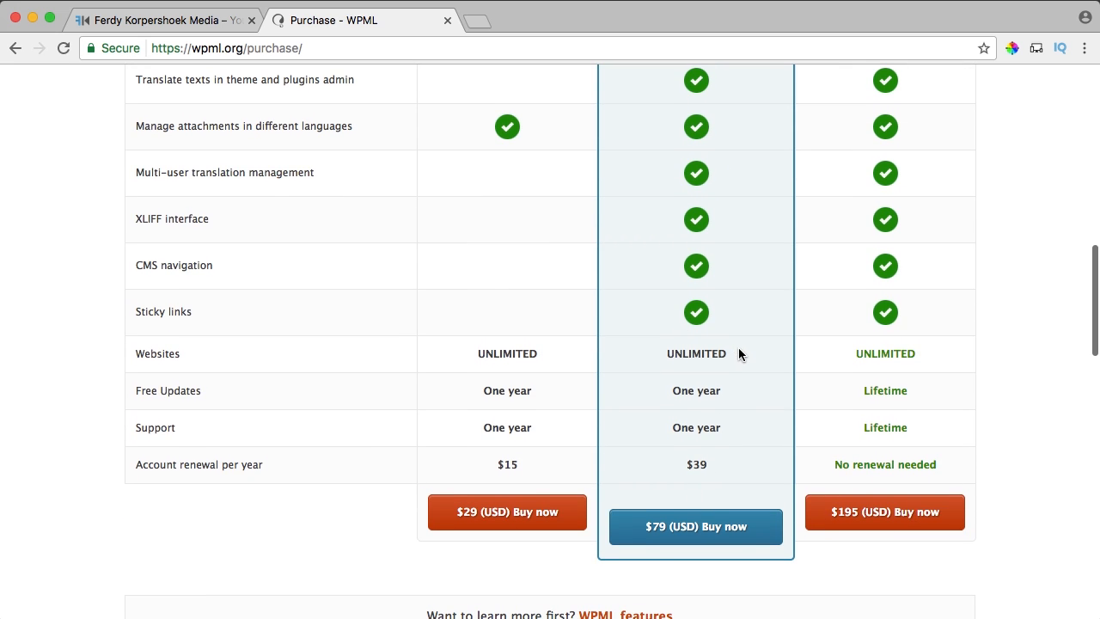
pyautogui.moveTo(737, 349); pyautogui.dragTo(657, 351)
pyautogui.click(657, 350)
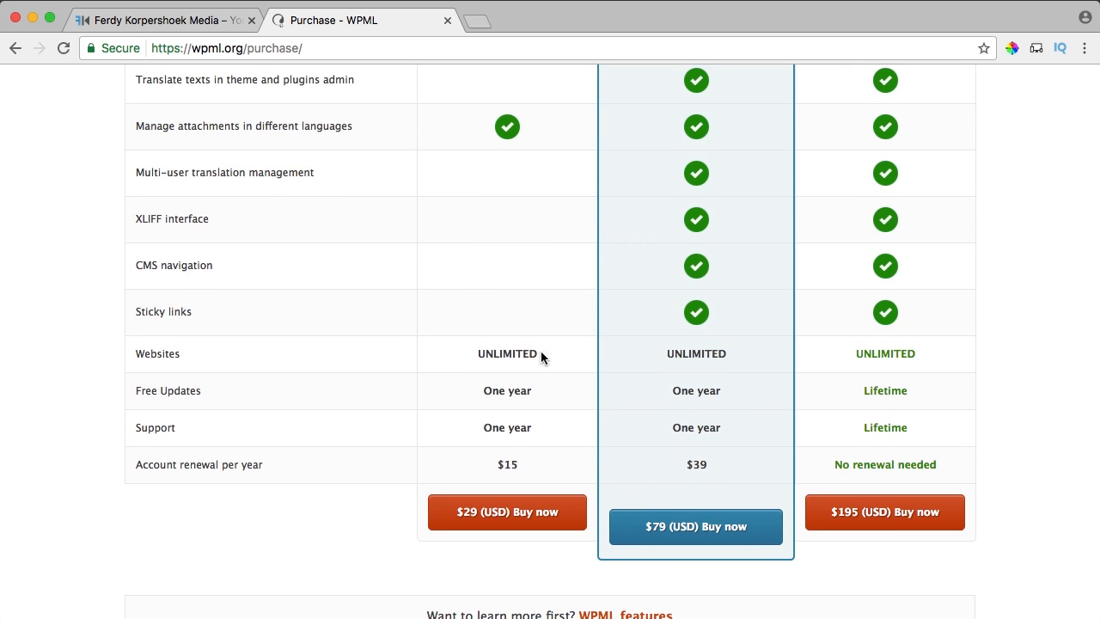
pyautogui.moveTo(470, 354); pyautogui.dragTo(923, 354)
pyautogui.click(928, 357)
pyautogui.scroll(2, 715, 404)
pyautogui.scroll(-2, 715, 409)
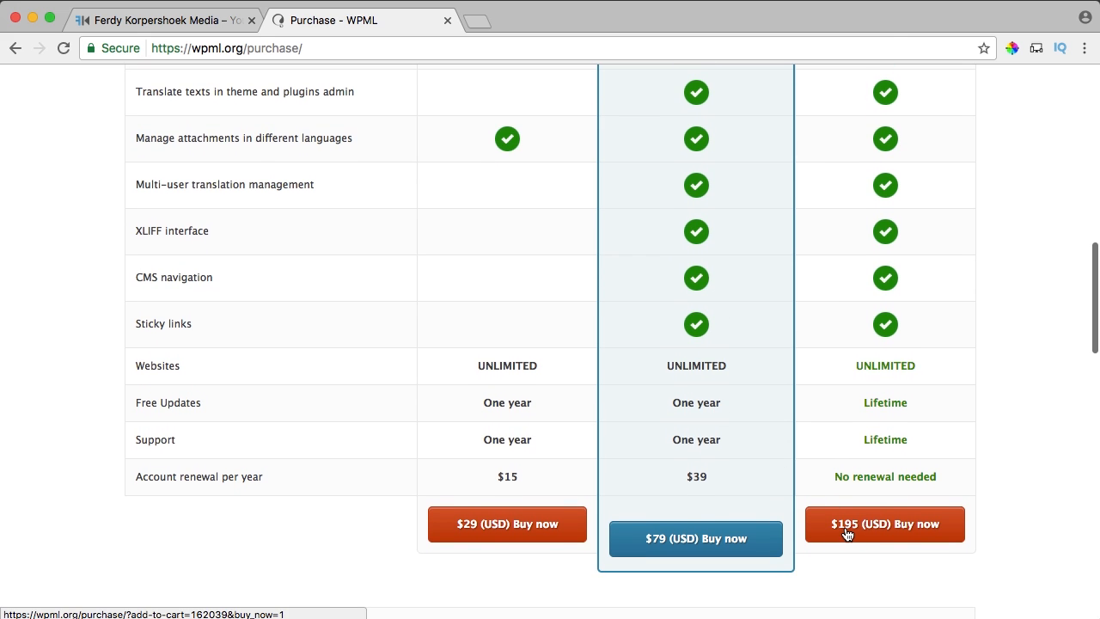
pyautogui.click(921, 440)
pyautogui.scroll(10, 894, 387)
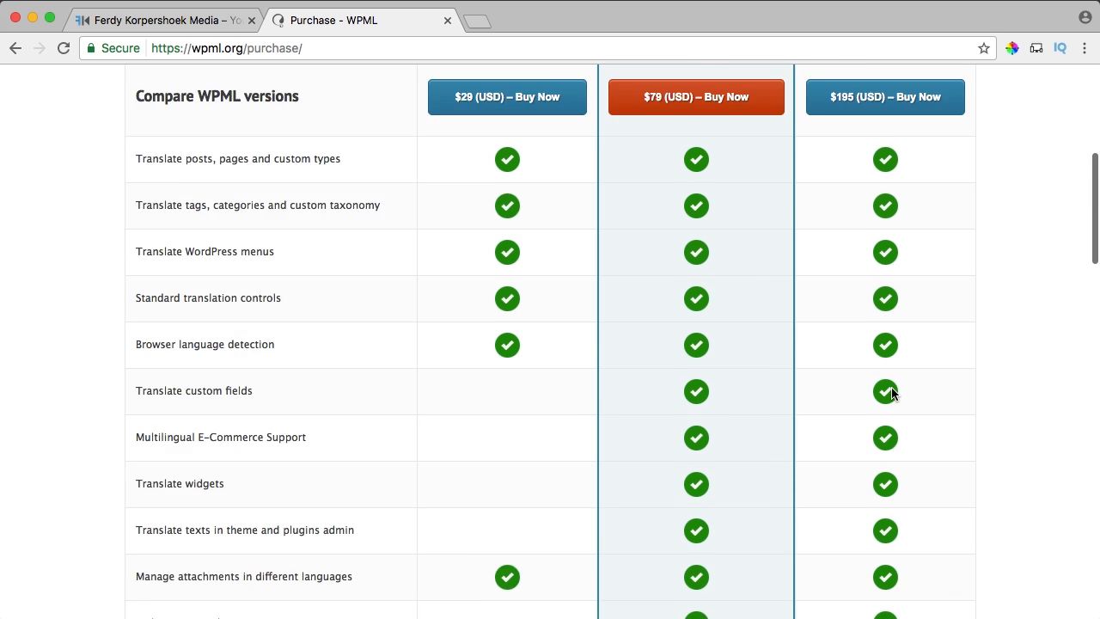
pyautogui.scroll(-3, 898, 369)
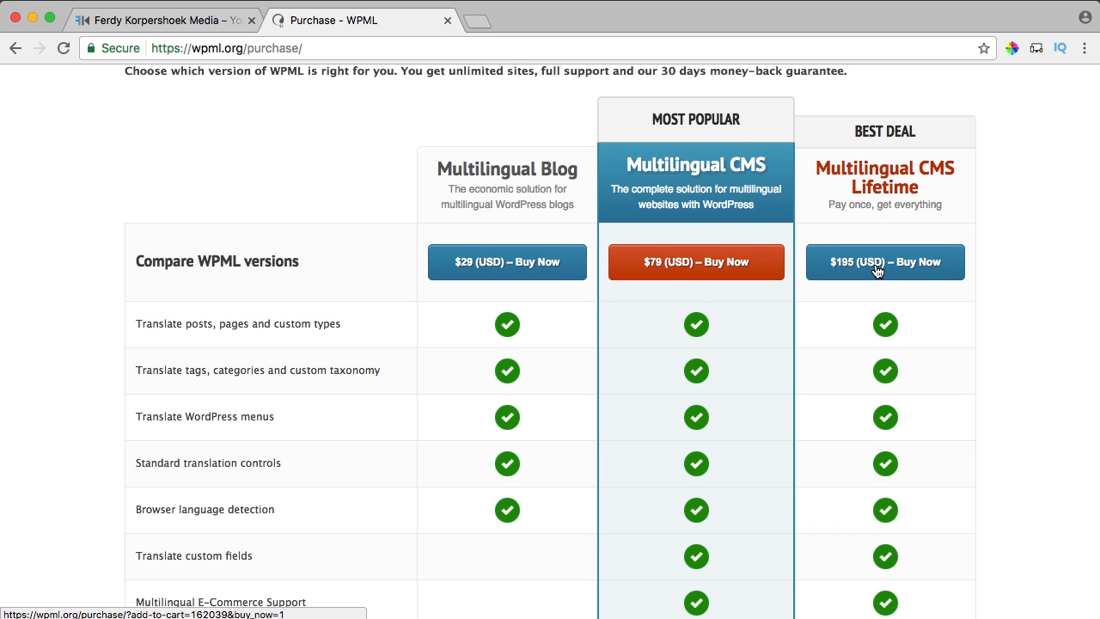
pyautogui.scroll(1, 679, 177)
pyautogui.scroll(-10, 679, 177)
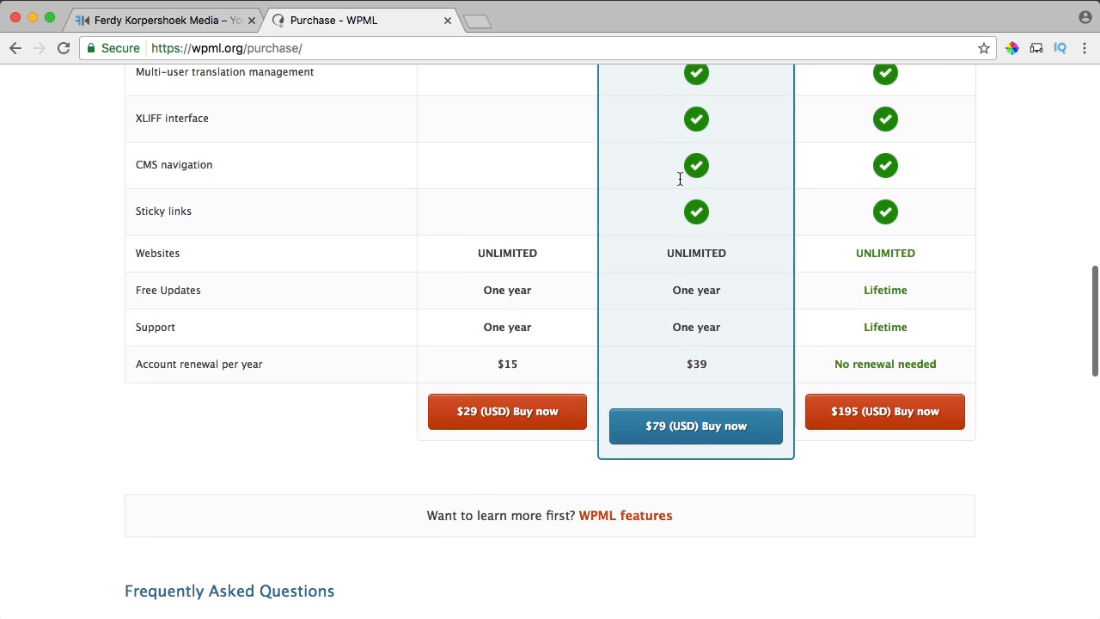
pyautogui.scroll(-1, 680, 178)
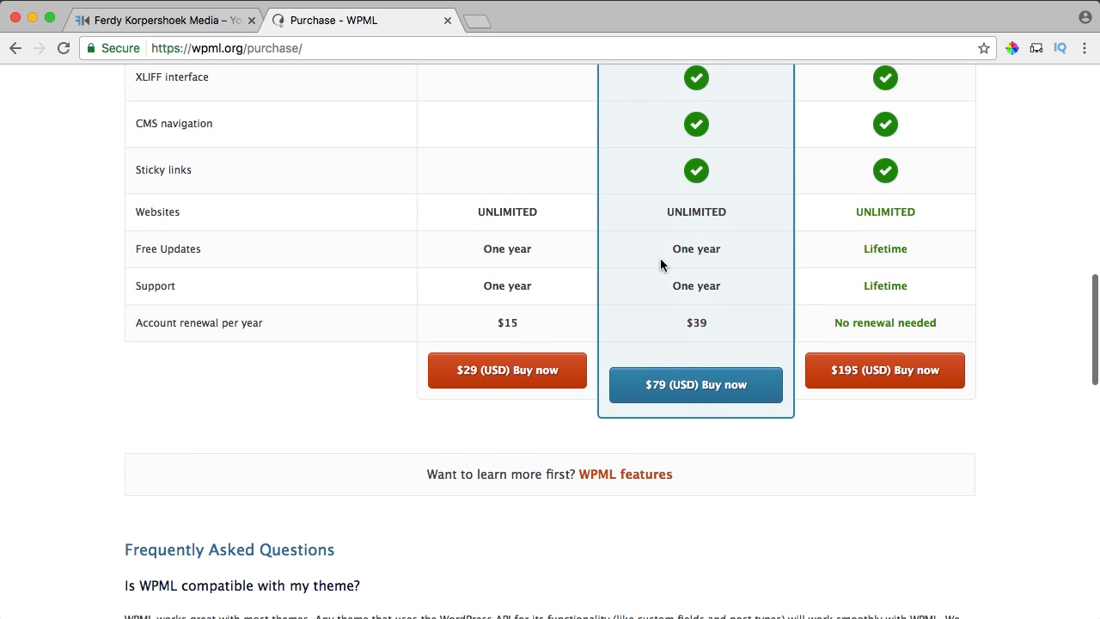
# Buy the $79 Multilingual CMS plan and enter the buyer's first name, last name and e-mail
pyautogui.click(703, 393)
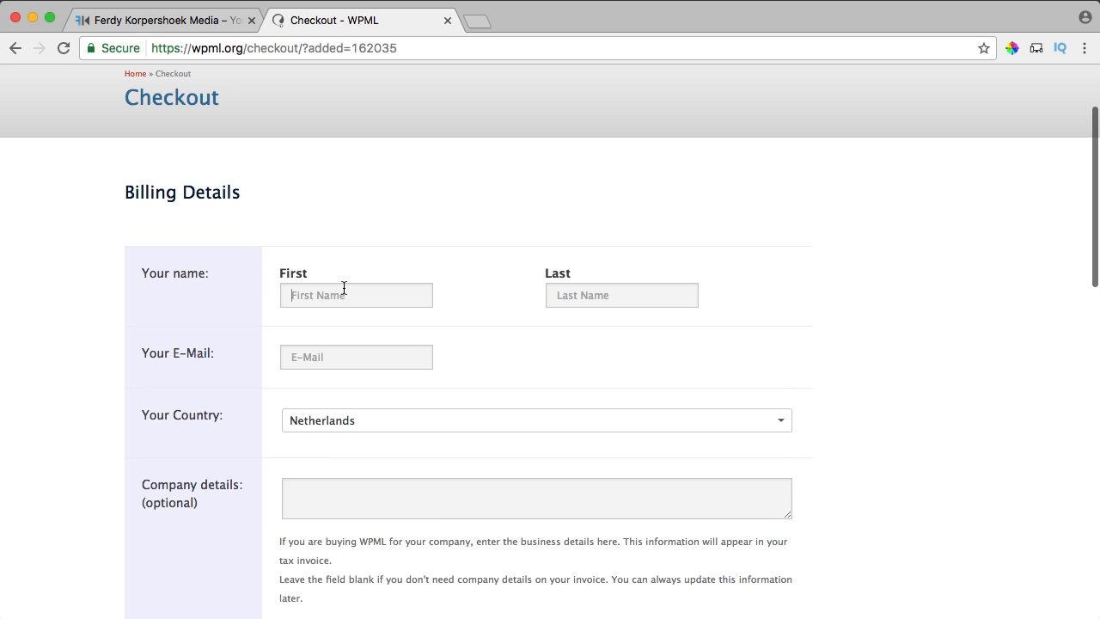
pyautogui.write('Ferdy')
pyautogui.press('Tab')
pyautogui.write('Korpersh')
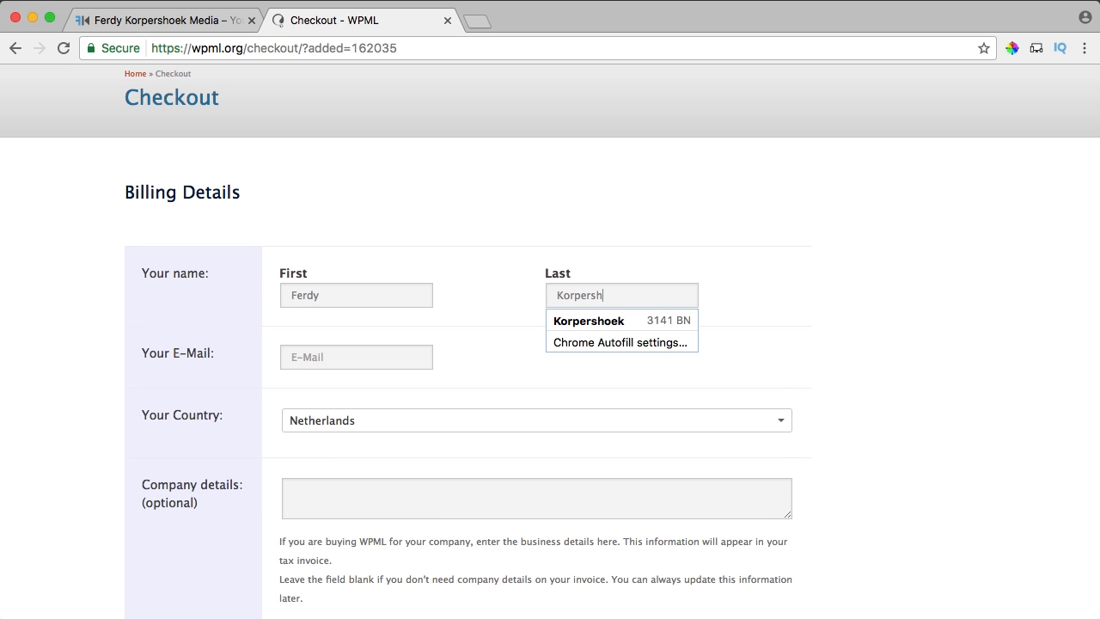
pyautogui.write('oek')
pyautogui.press('Tab')
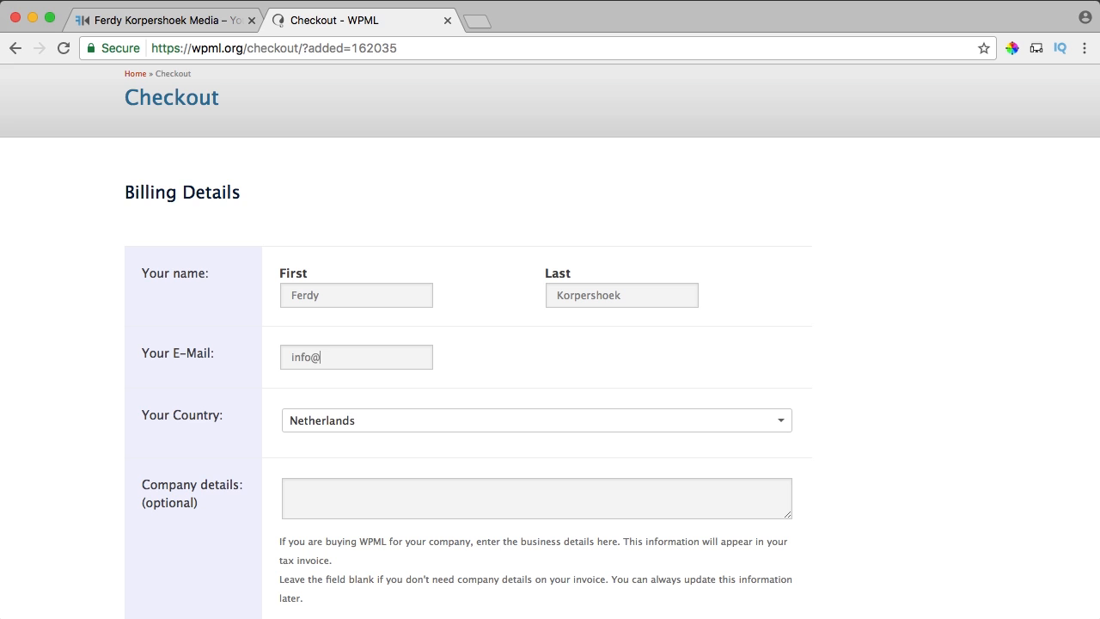
pyautogui.press('Tab')
pyautogui.press('Tab')
# Fill in Netherlands, the company details and VAT number, down to the payment methods
pyautogui.scroll(-5, 373, 320)
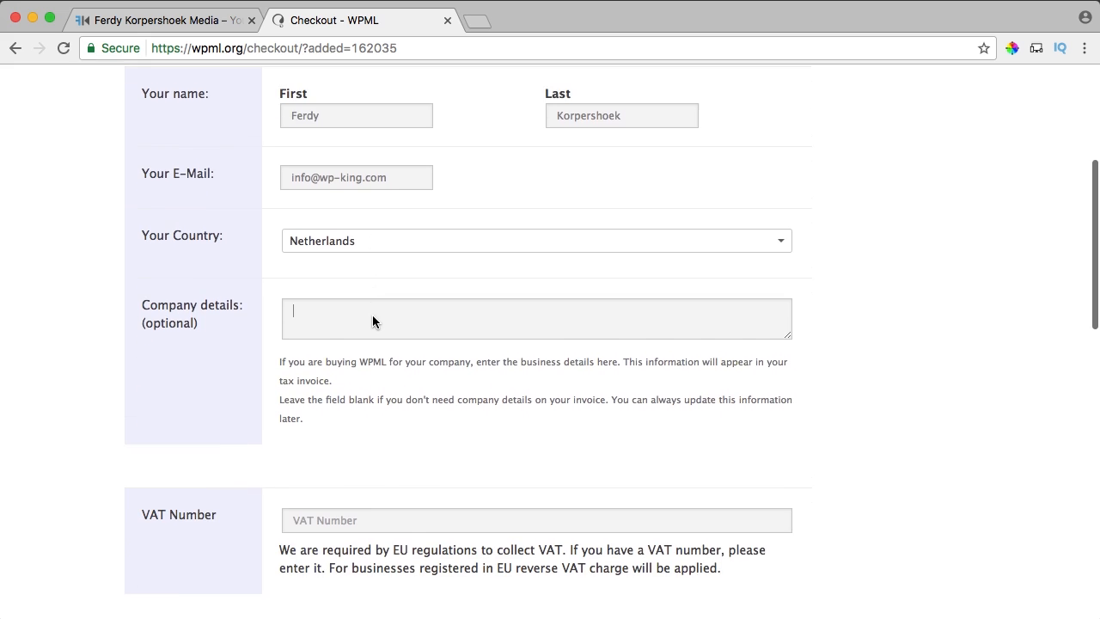
pyautogui.write('Ferdy & Anna Media')
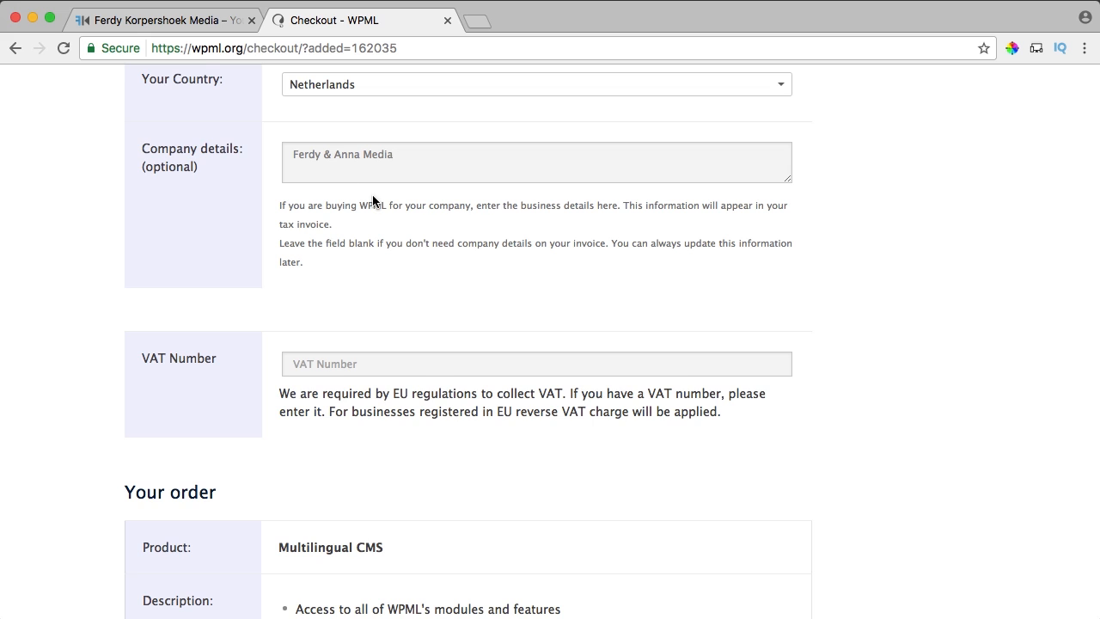
pyautogui.scroll(-2, 373, 201)
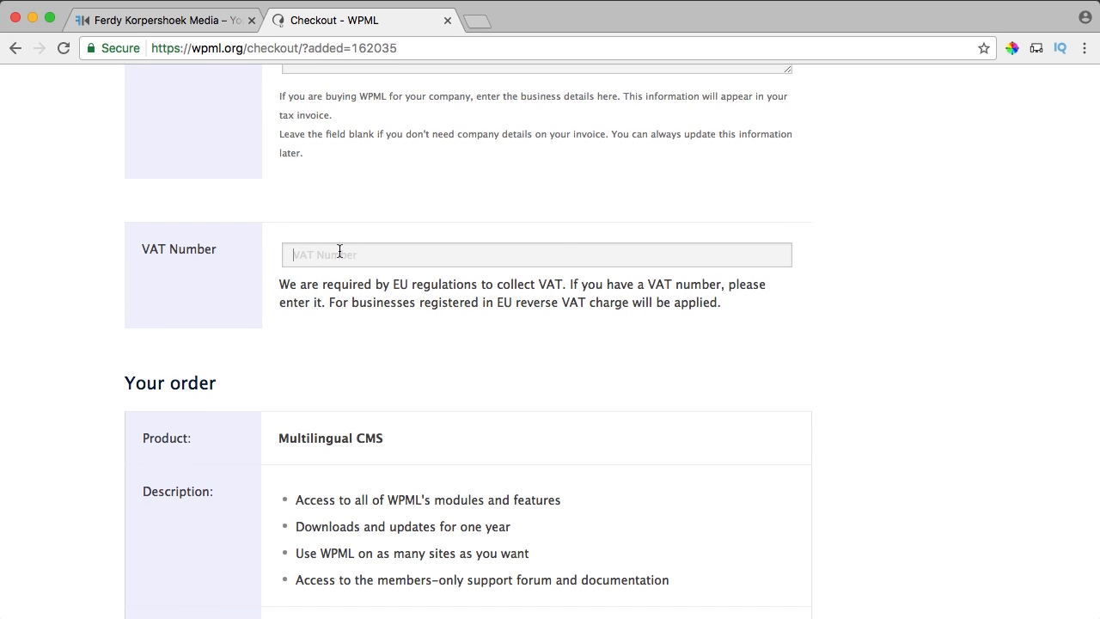
pyautogui.write('NL')
pyautogui.scroll(-3, 378, 276)
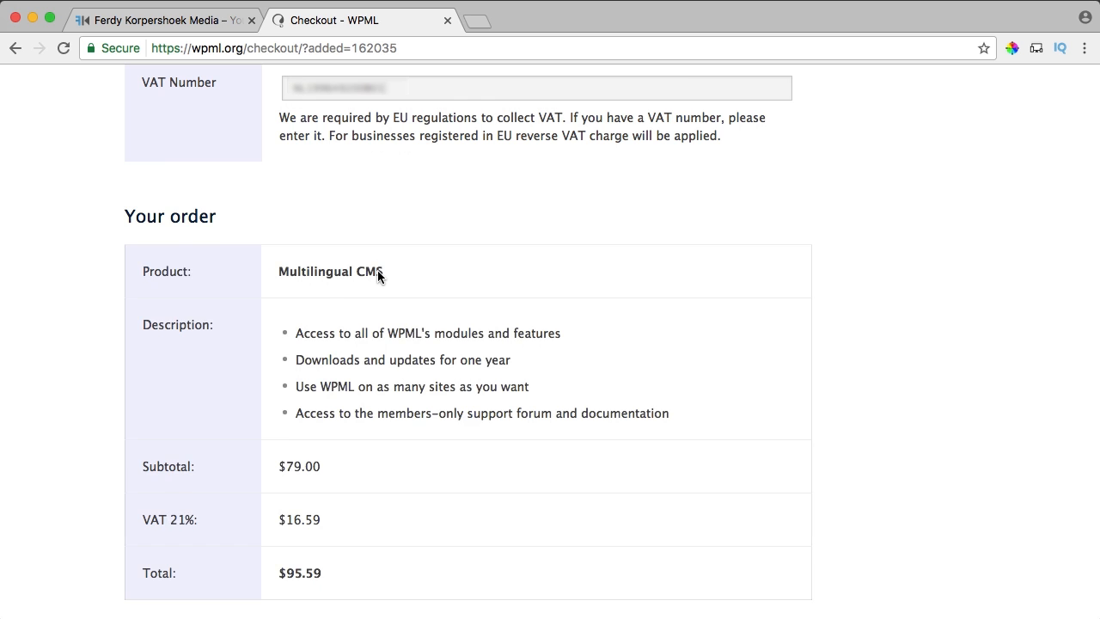
pyautogui.scroll(-2, 378, 275)
pyautogui.scroll(-4, 378, 275)
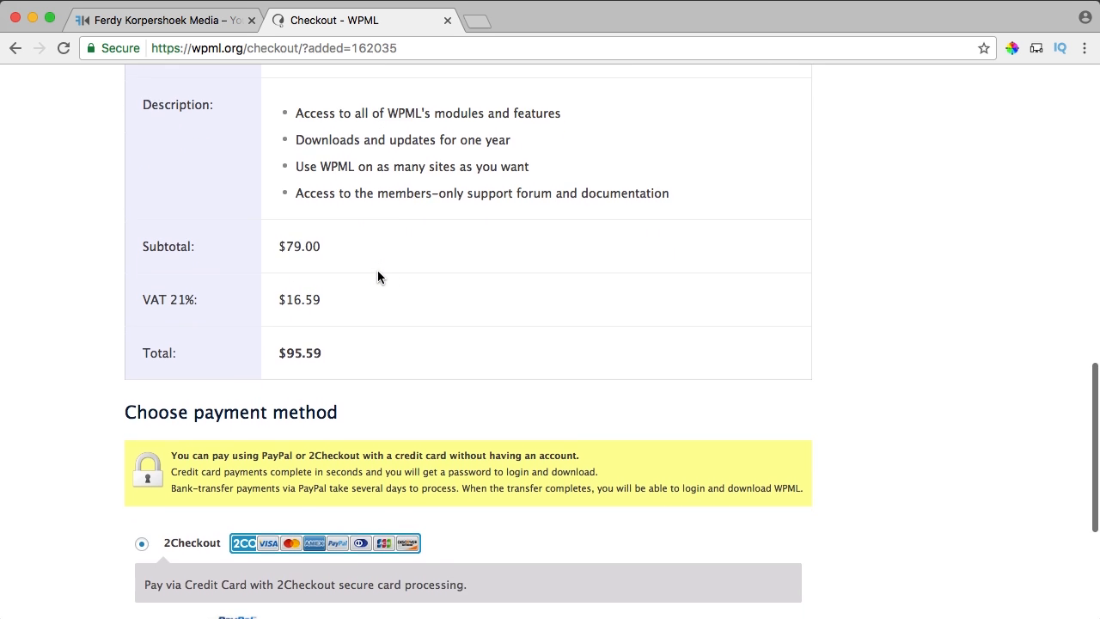
pyautogui.scroll(-3, 378, 276)
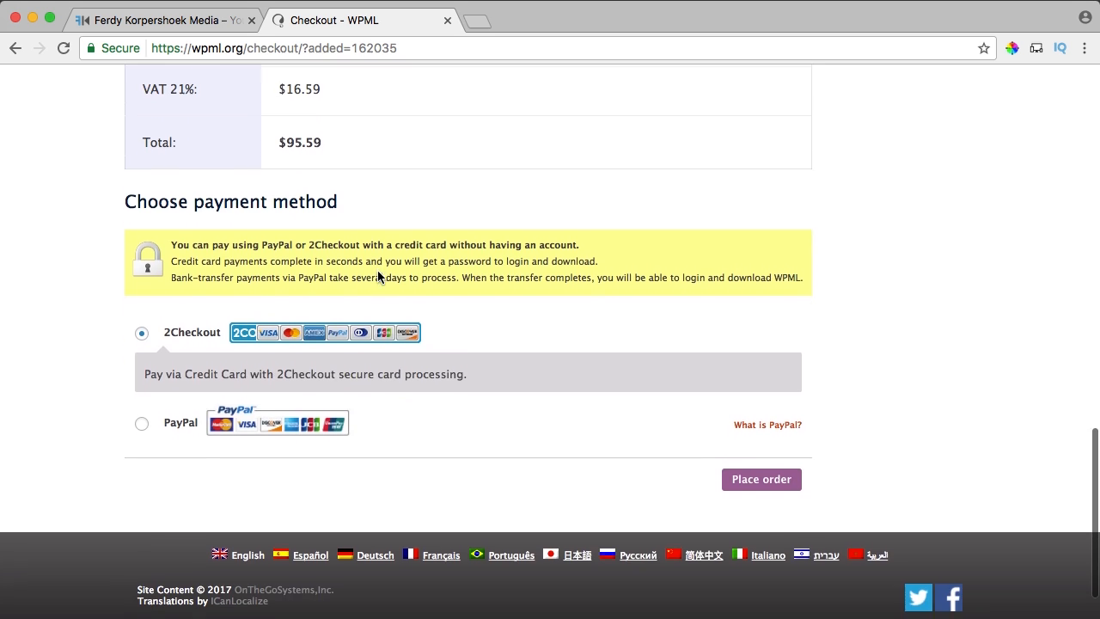
# Pay the 95,59 USD WPML order through PayPal from the PayPal balance
pyautogui.click(142, 410)
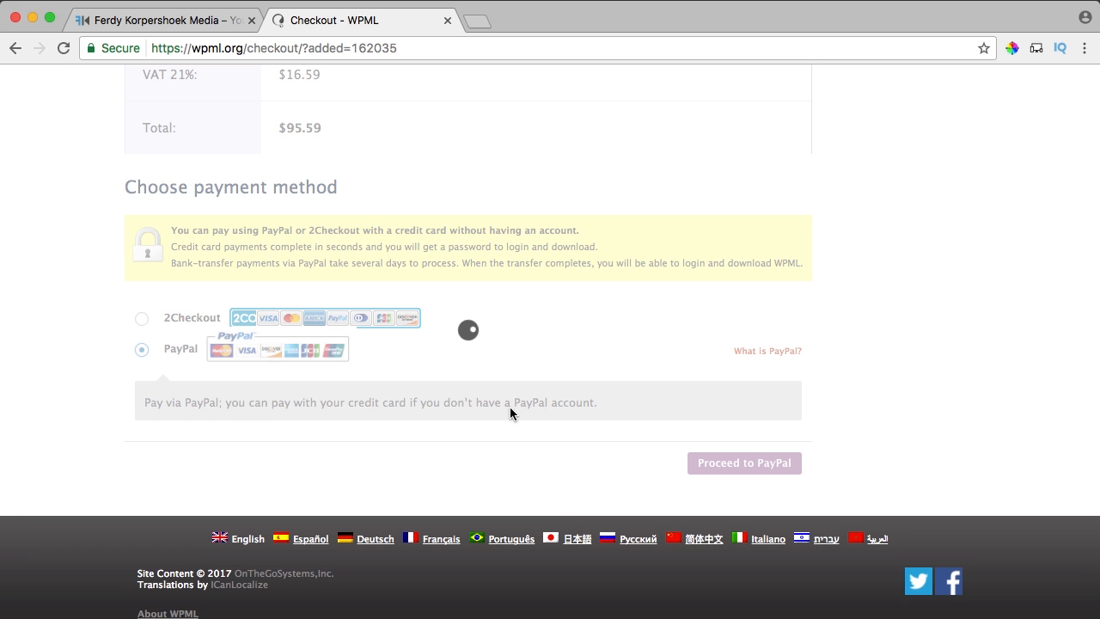
pyautogui.click(740, 462)
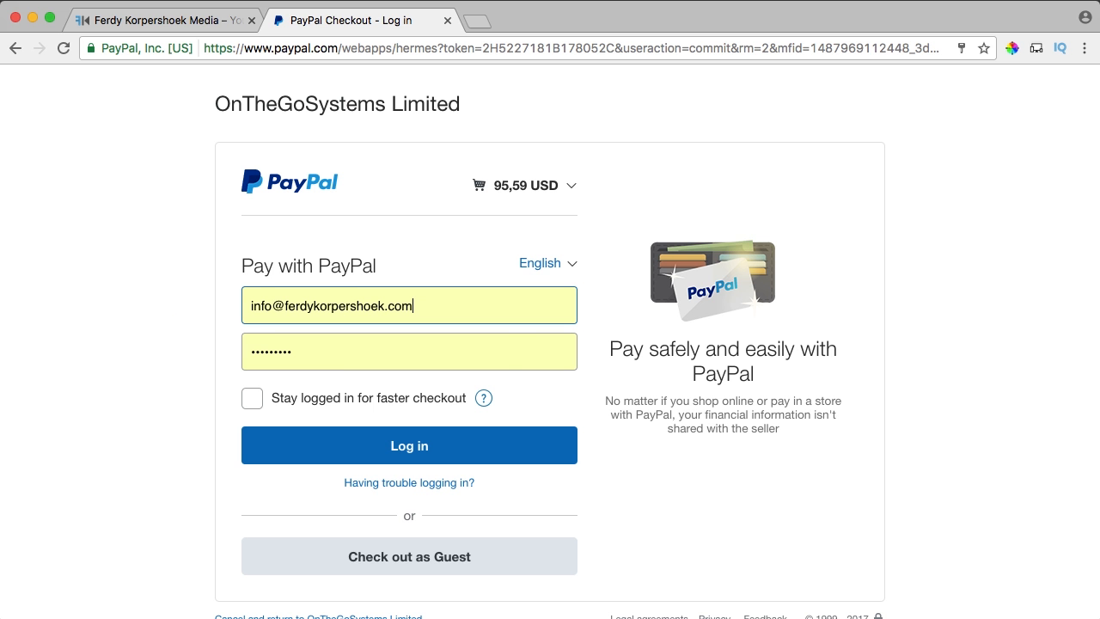
pyautogui.press('Return')
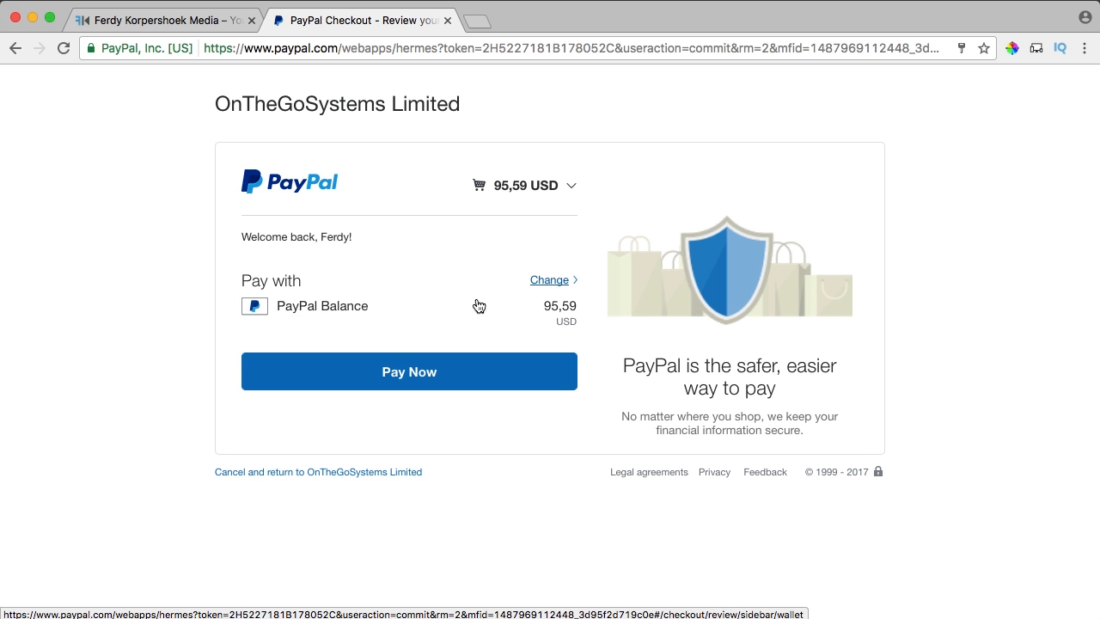
pyautogui.click(412, 373)
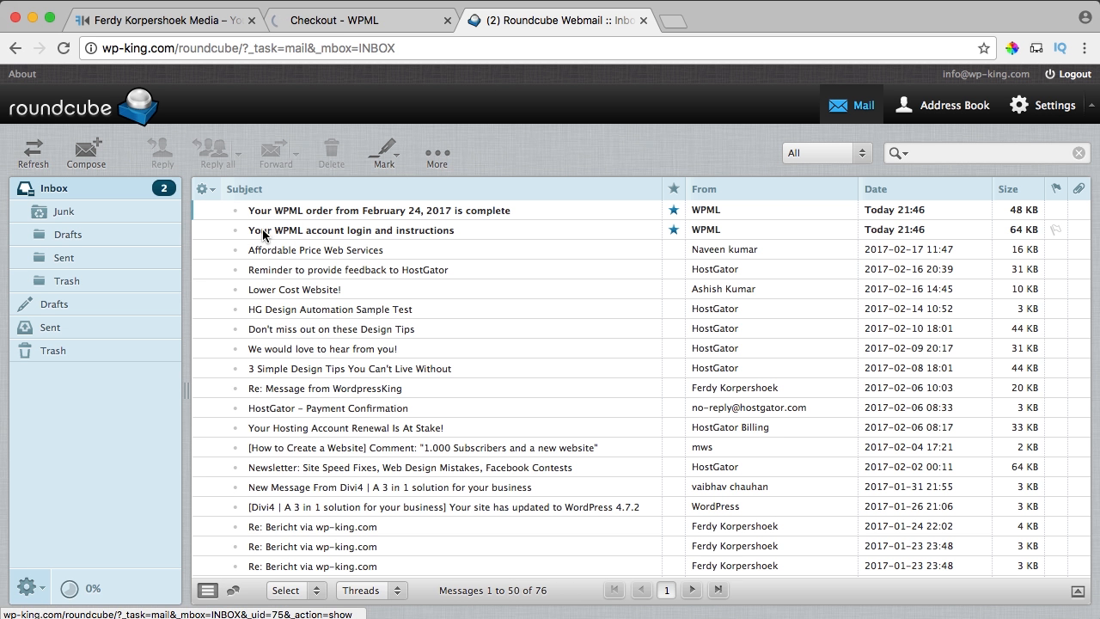
# Open the 'Your WPML account login and instructions' e-mail and follow its account page link
pyautogui.doubleClick(387, 230)
pyautogui.scroll(-2, 550, 303)
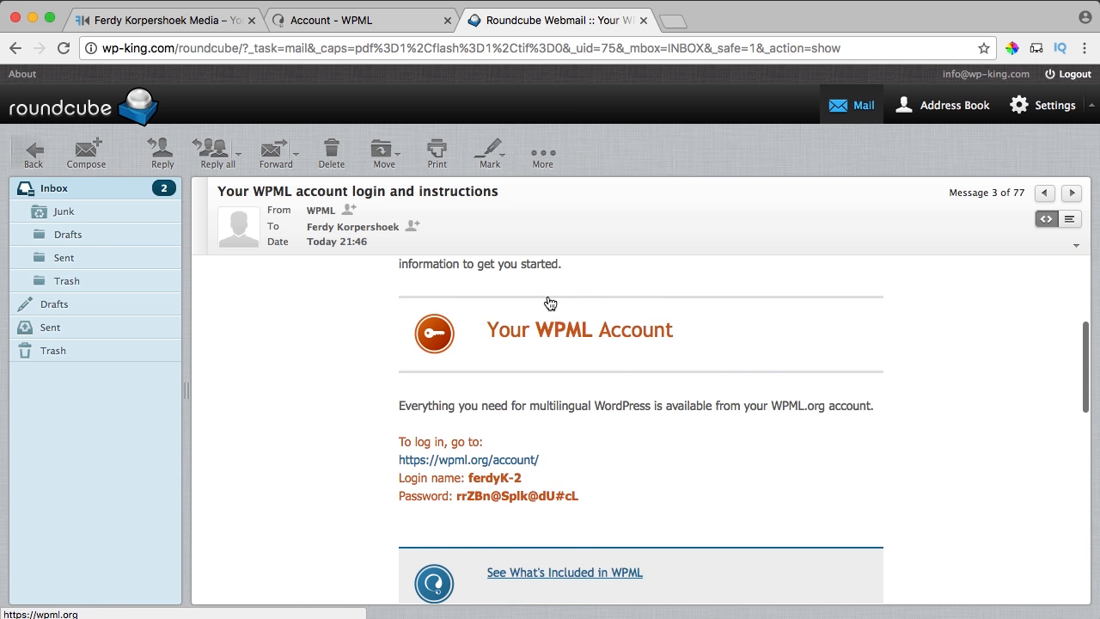
pyautogui.scroll(-2, 550, 303)
pyautogui.click(490, 381)
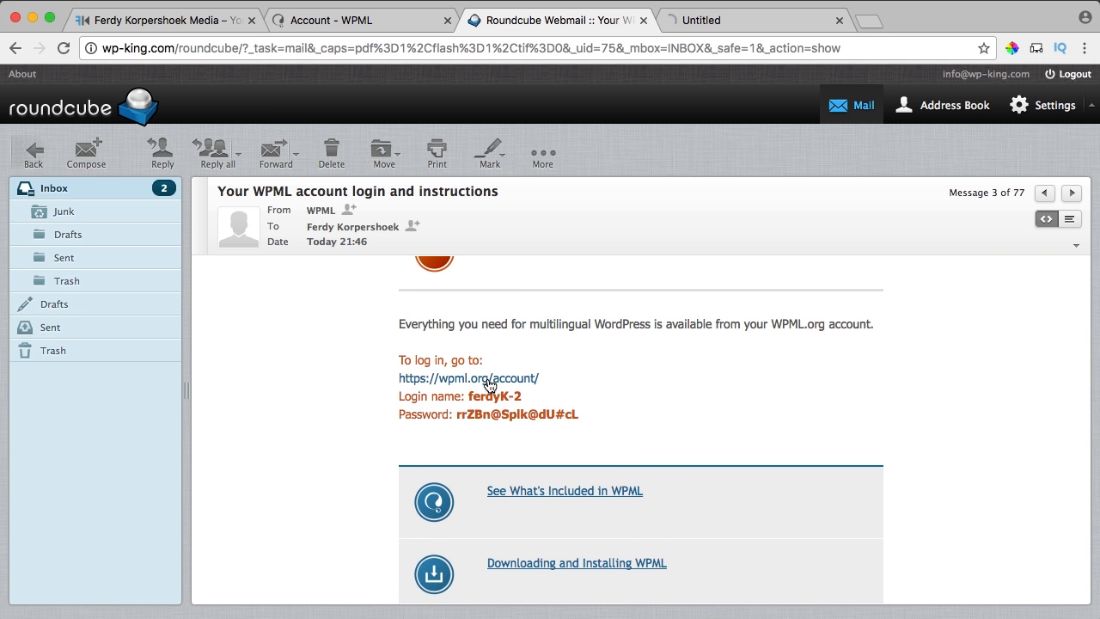
# Copy the login name and password from the e-mail into the WPML login form and log in
pyautogui.moveTo(531, 398); pyautogui.dragTo(472, 395)
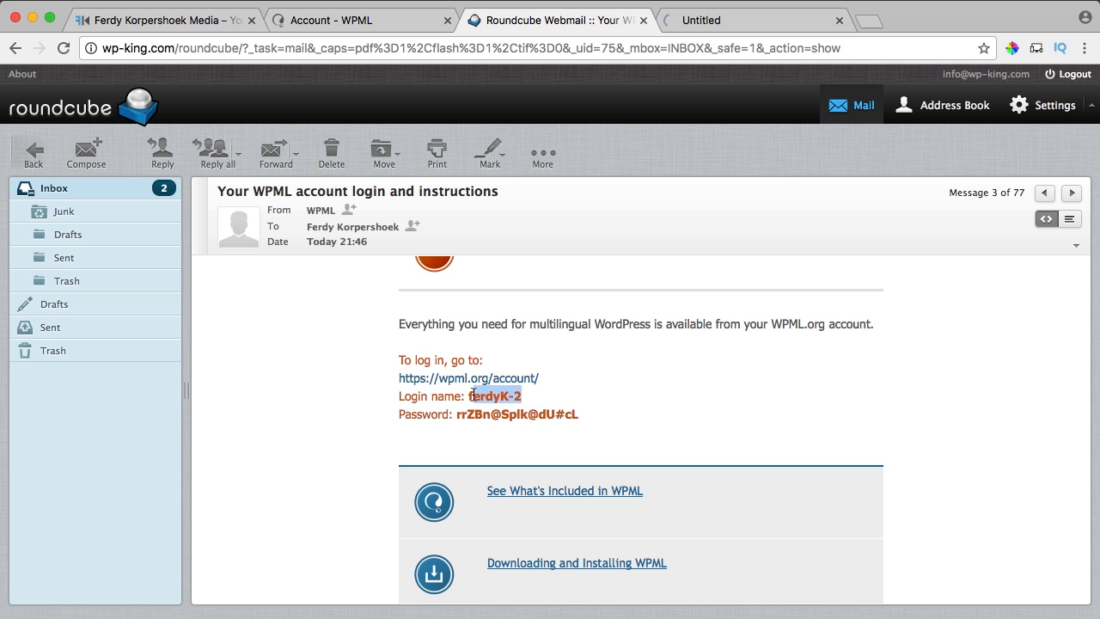
pyautogui.click(775, 20)
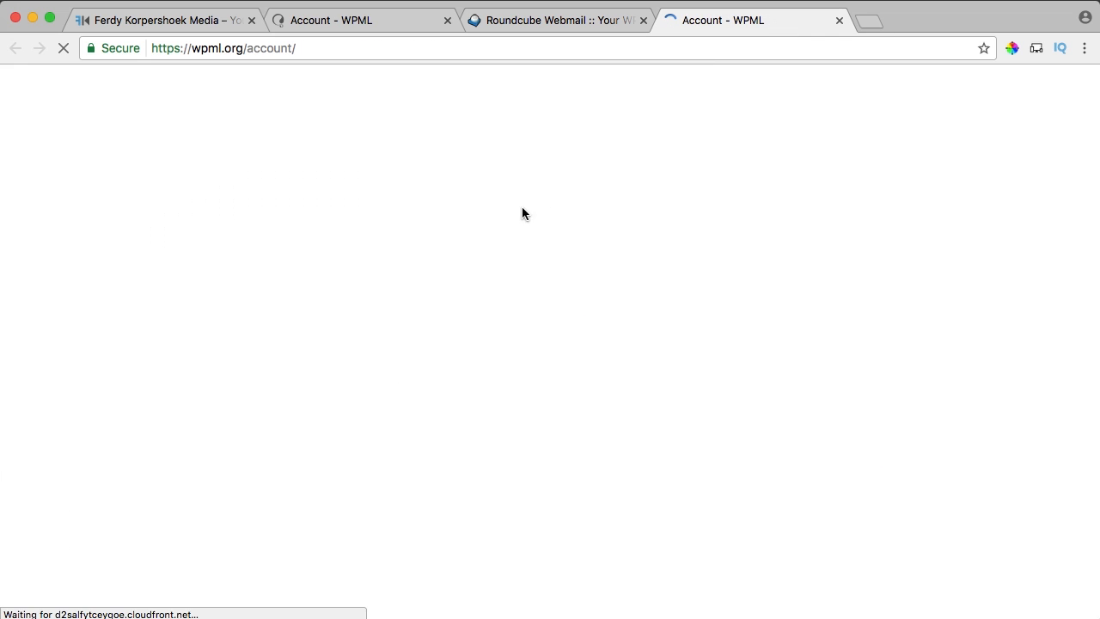
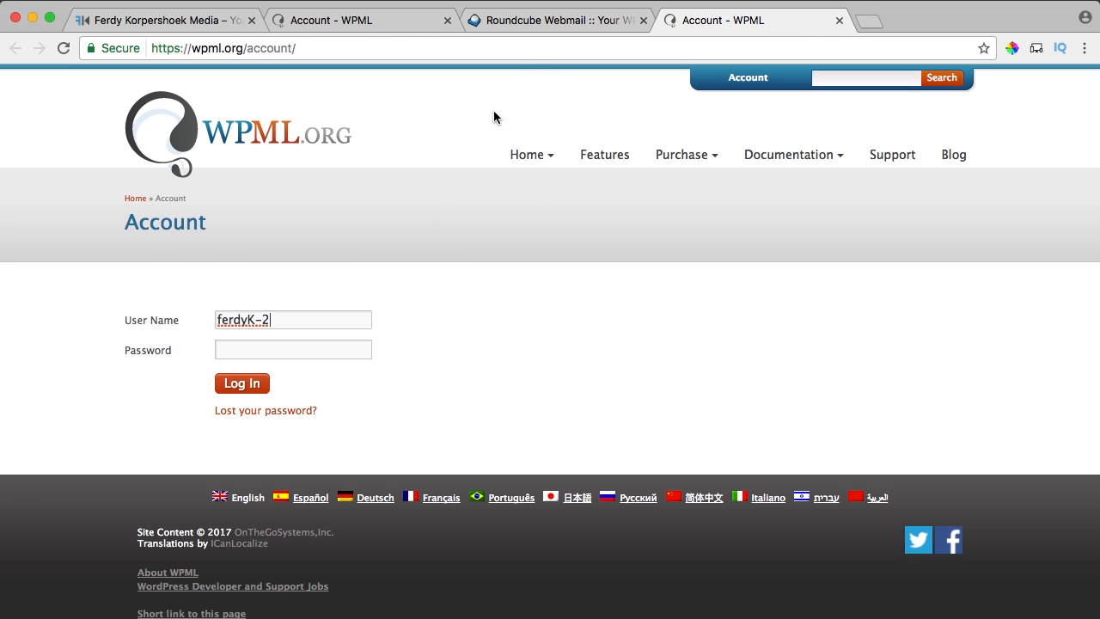
pyautogui.click(523, 24)
pyautogui.moveTo(589, 418); pyautogui.dragTo(463, 416)
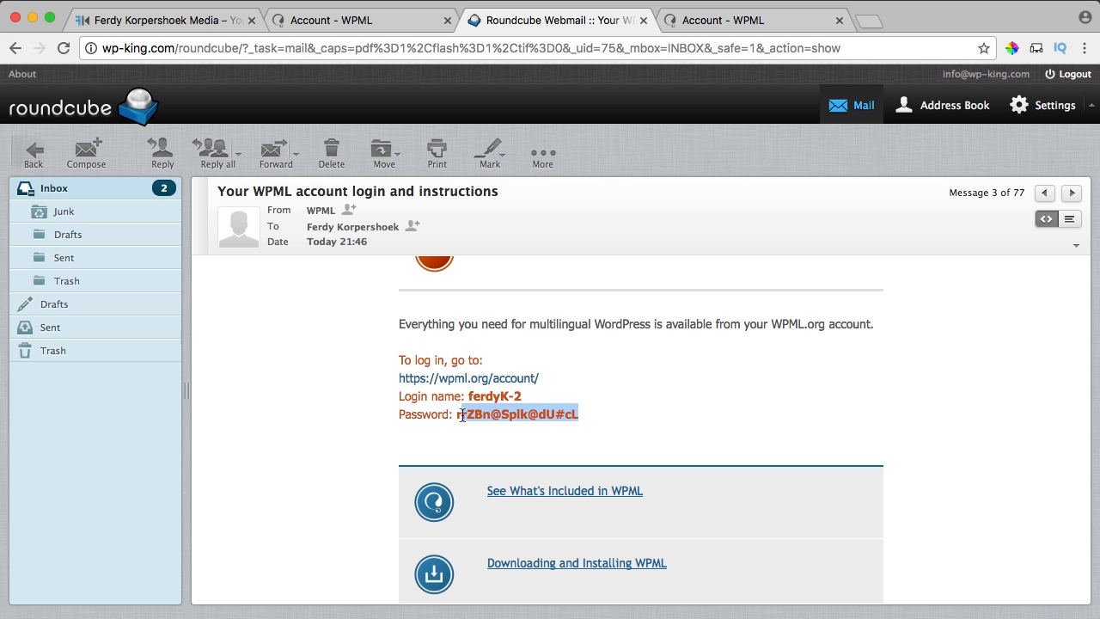
pyautogui.click(774, 15)
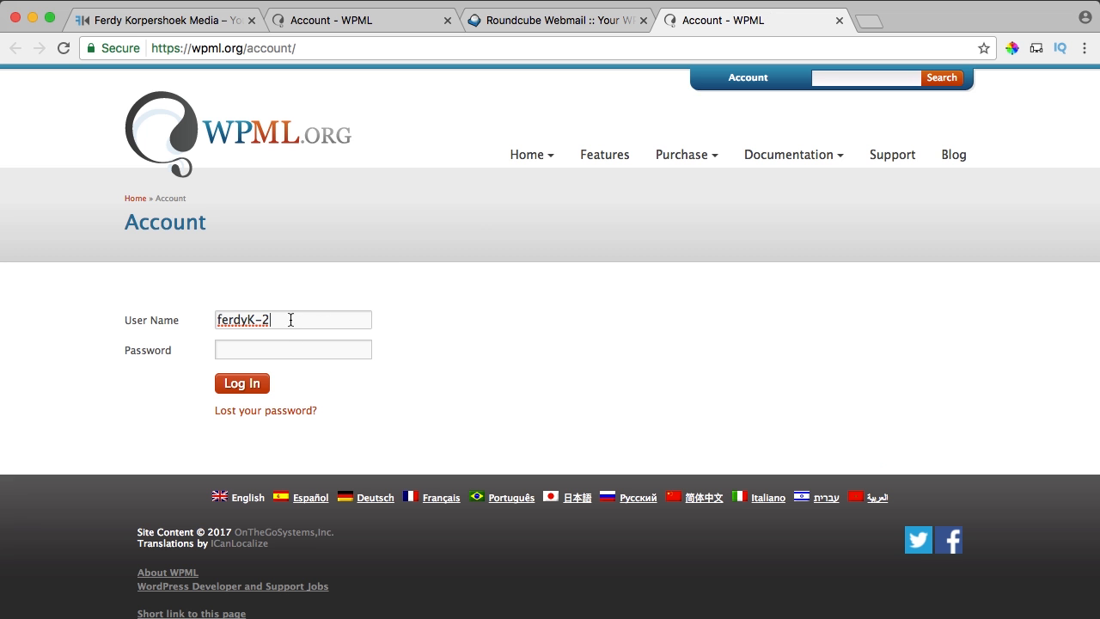
pyautogui.press('super+v')
pyautogui.click(245, 383)
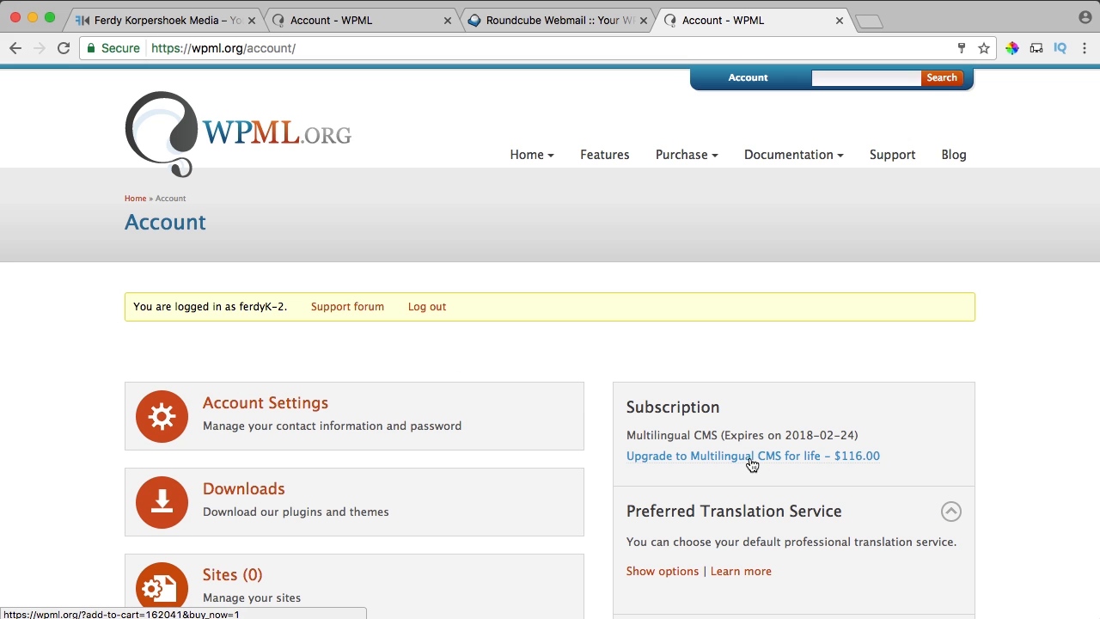
# Open the WPML account Downloads page and close the webmail and leftover account tabs
pyautogui.scroll(-3, 516, 417)
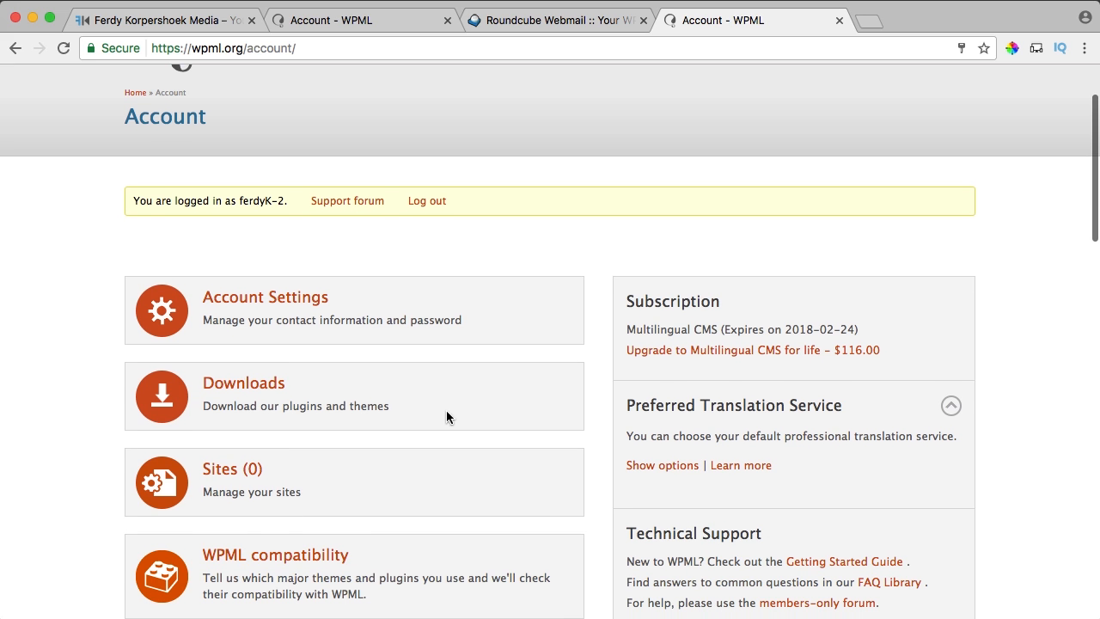
pyautogui.click(240, 389)
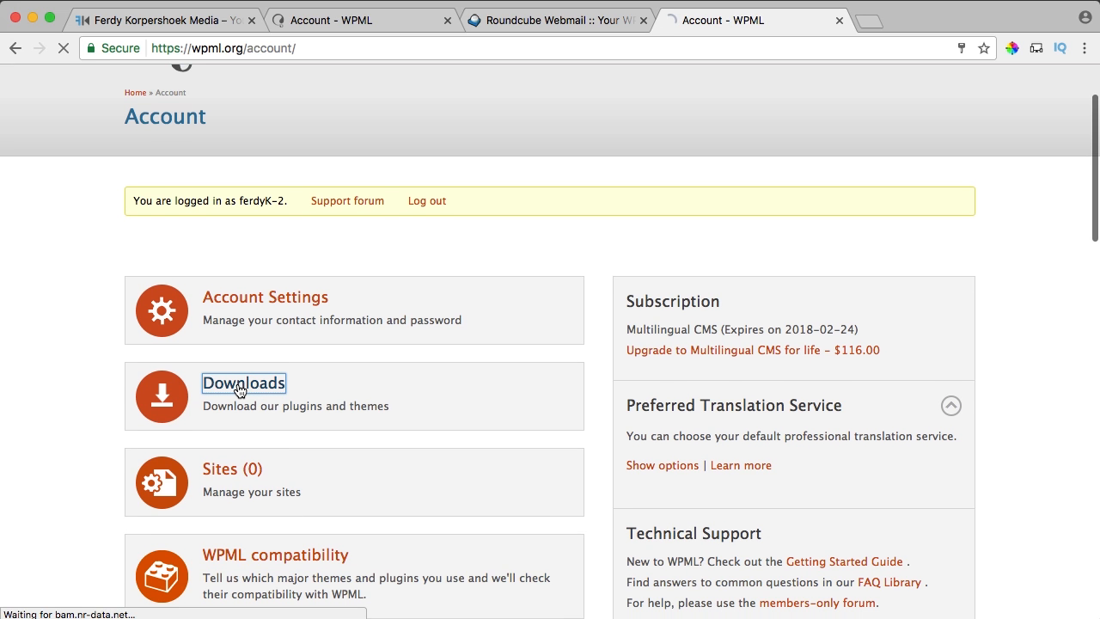
pyautogui.click(643, 20)
pyautogui.click(421, 24)
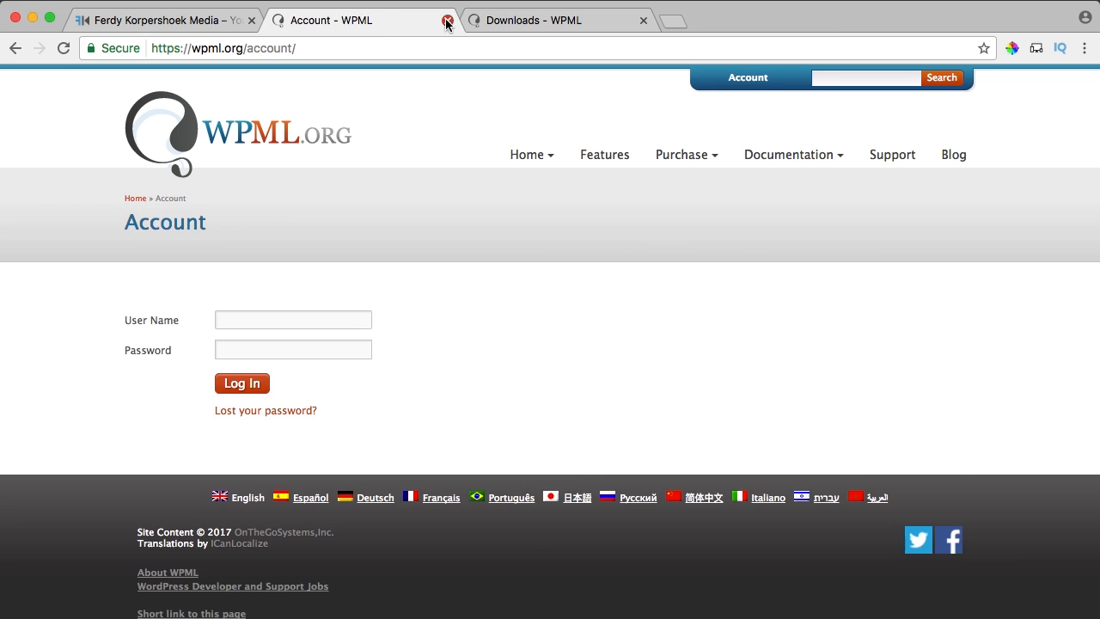
pyautogui.click(447, 20)
# Download WPML Multilingual CMS version 3.6.3, then go to enfold2017.com's admin dashboard
pyautogui.click(205, 21)
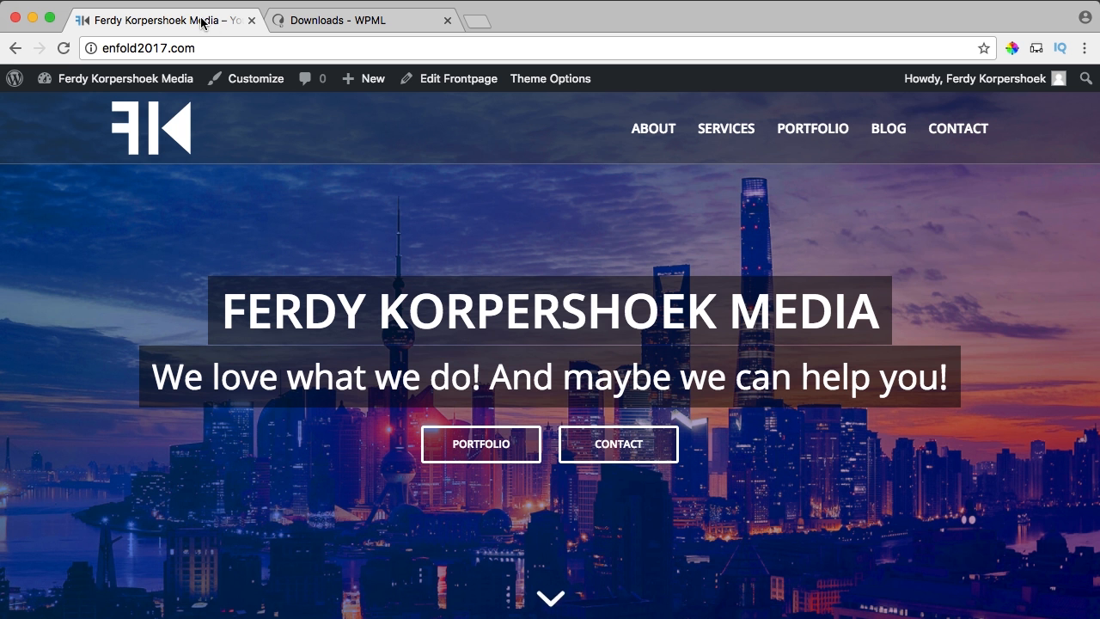
pyautogui.click(350, 21)
pyautogui.scroll(-3, 403, 396)
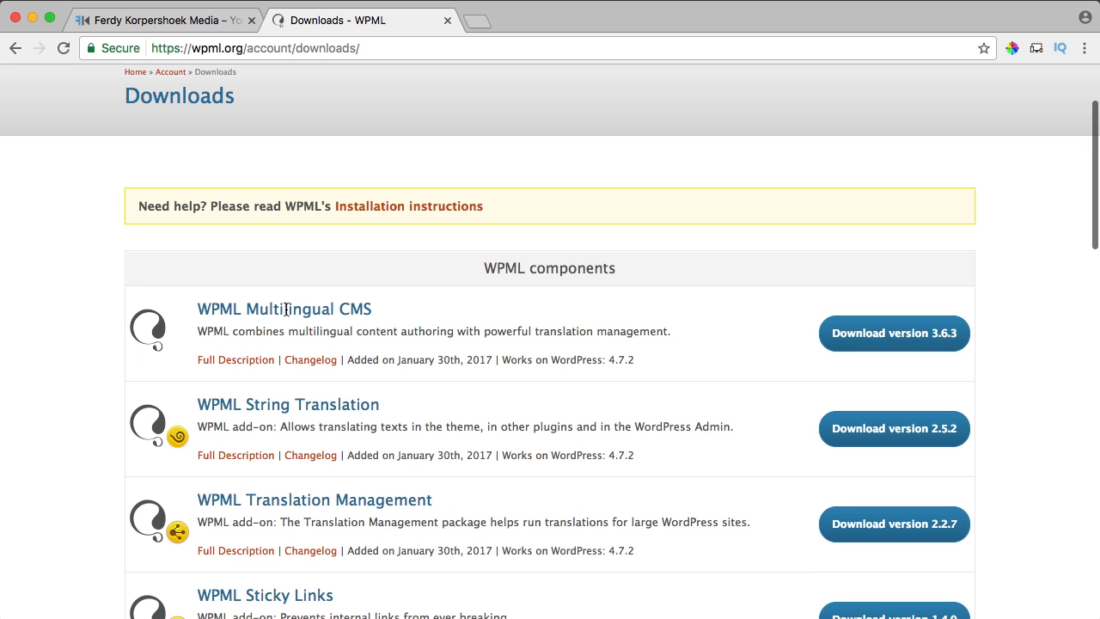
pyautogui.click(893, 338)
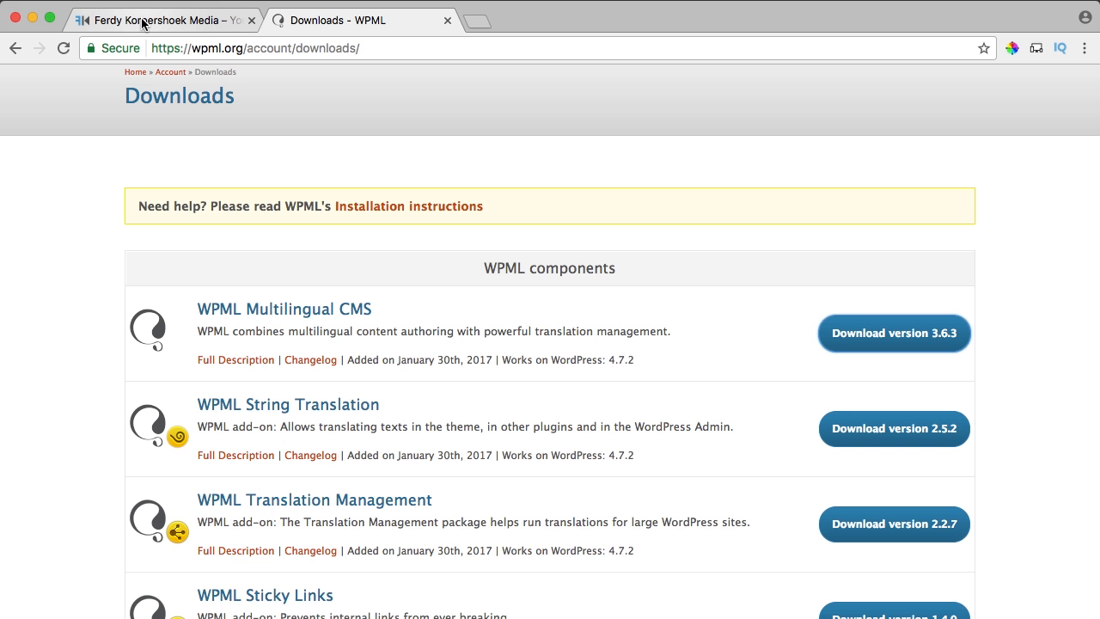
pyautogui.click(143, 23)
pyautogui.click(118, 80)
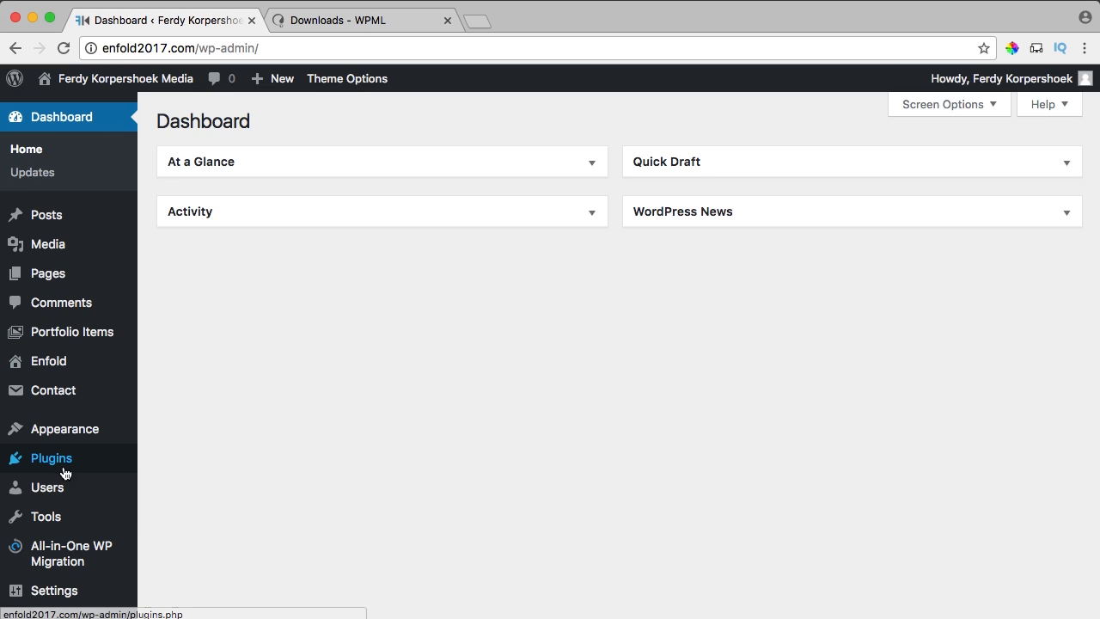
# Choose sitepress-multilingual-cms.3.6.3.zip from Downloads in the Upload Plugin panel
pyautogui.moveTo(62, 471)
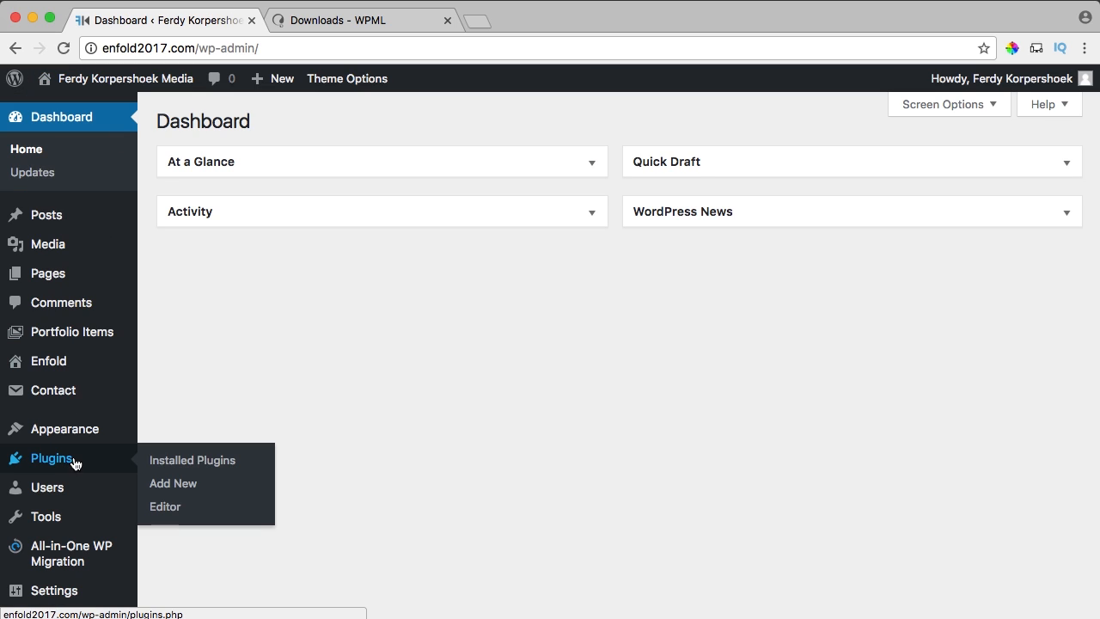
pyautogui.click(180, 489)
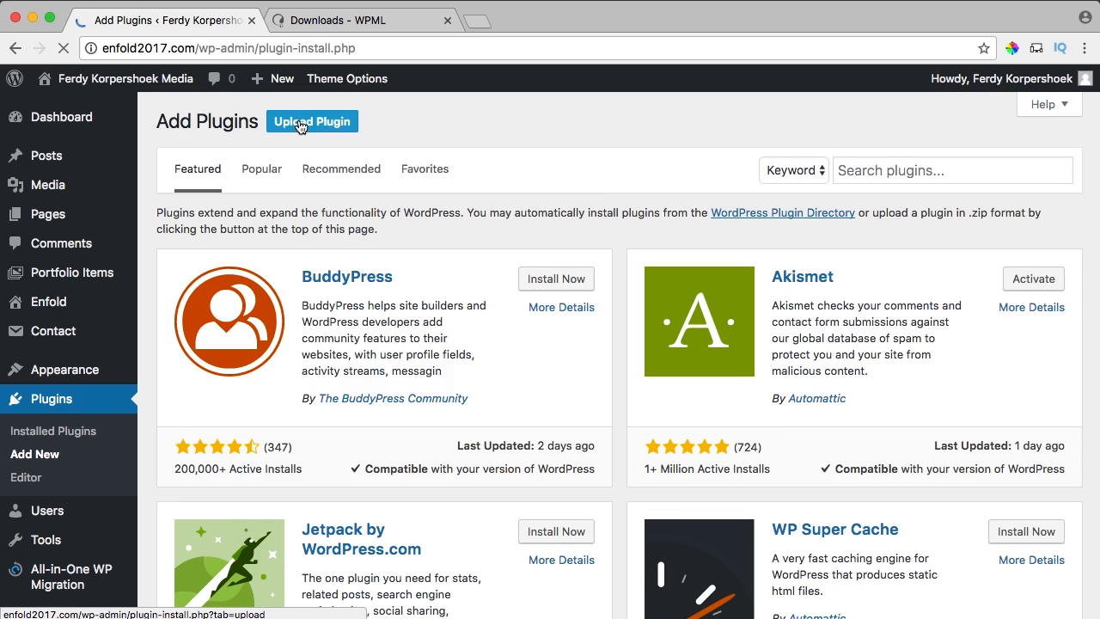
pyautogui.click(297, 121)
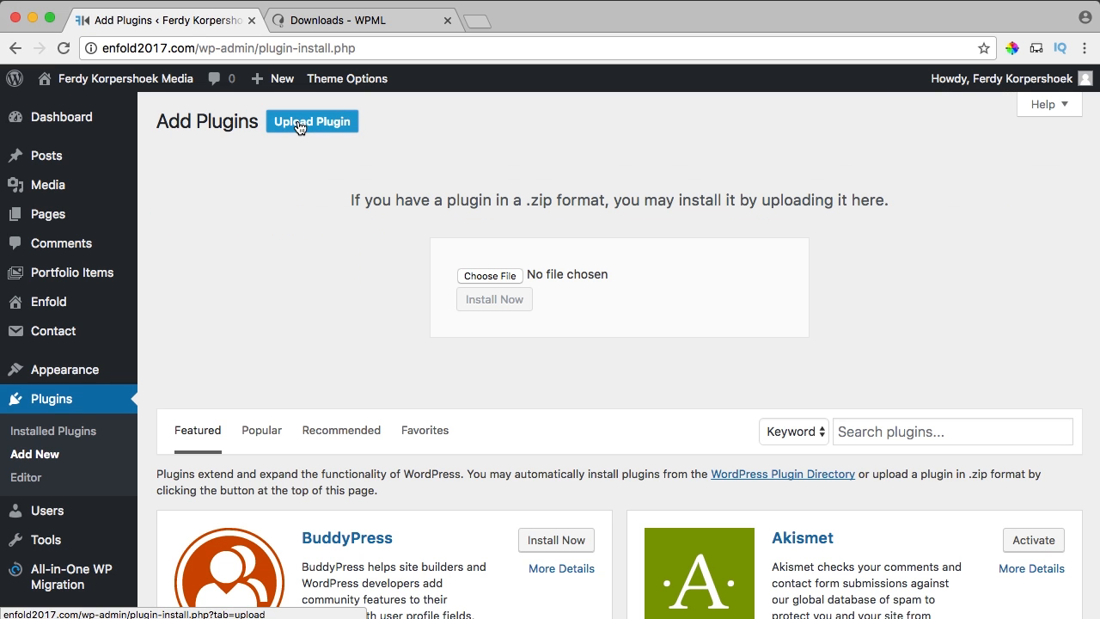
pyautogui.click(486, 275)
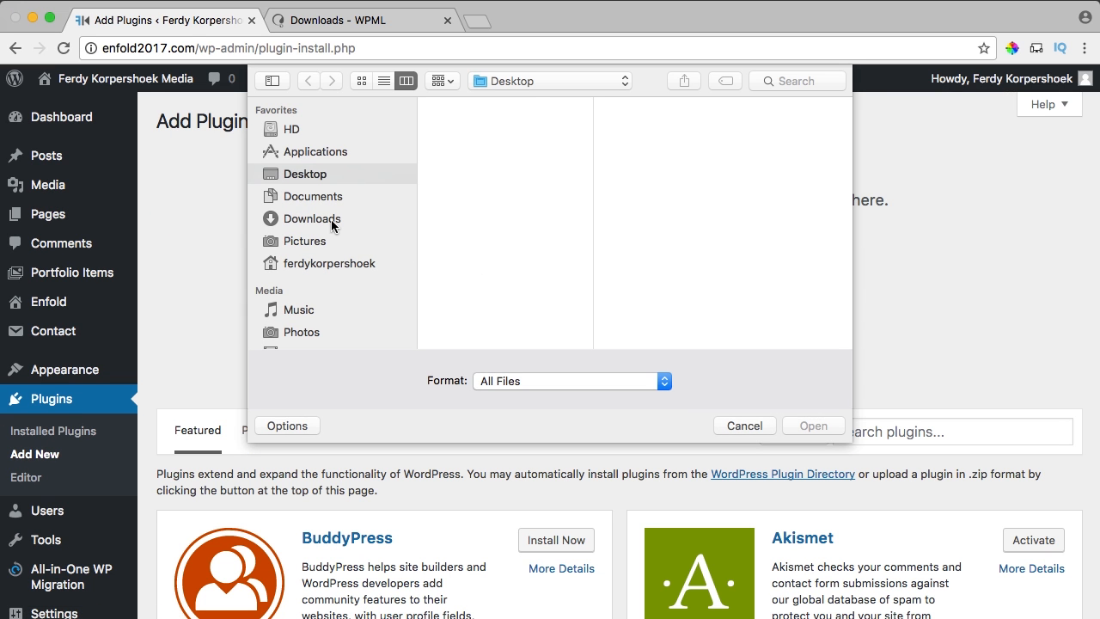
pyautogui.click(330, 219)
pyautogui.click(505, 105)
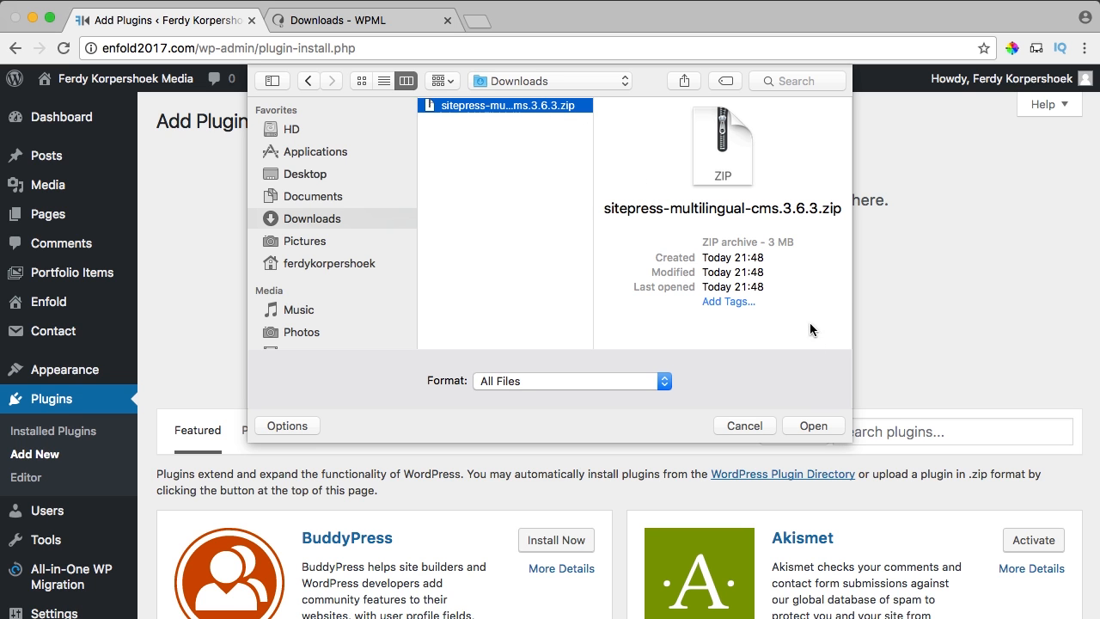
pyautogui.click(819, 432)
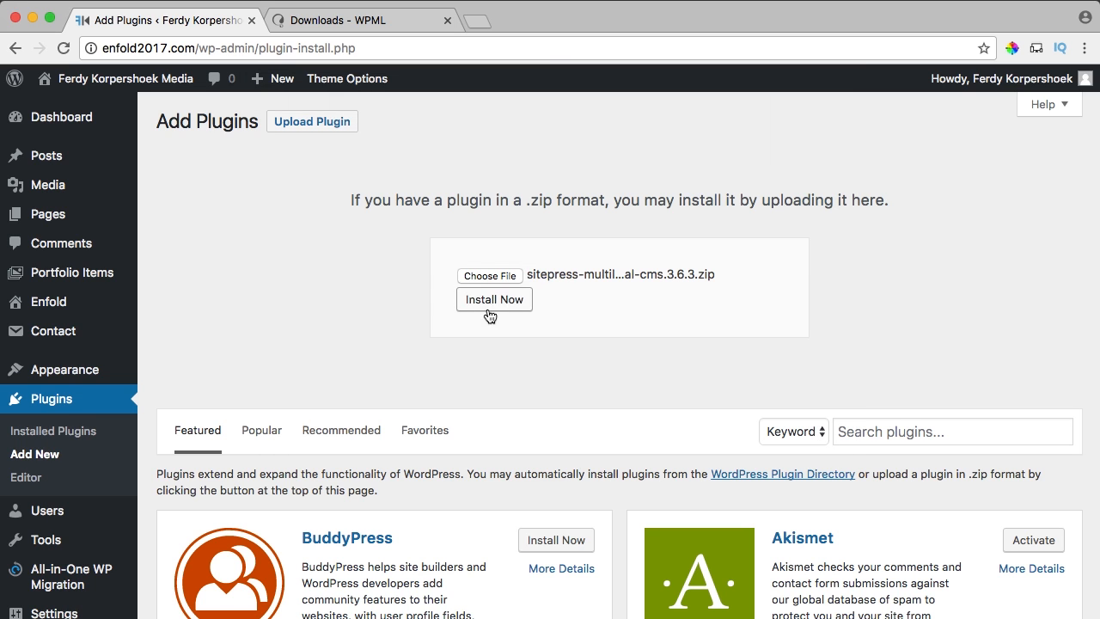
# Install and activate the WPML plugin, then dismiss the configuration and activation notices
pyautogui.click(488, 303)
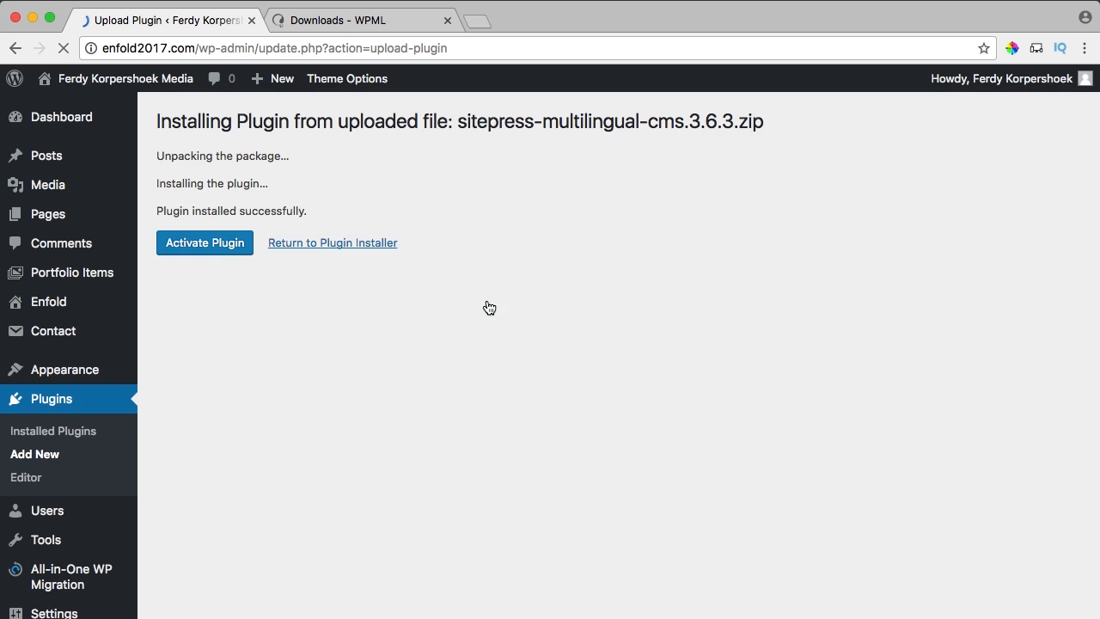
pyautogui.click(206, 248)
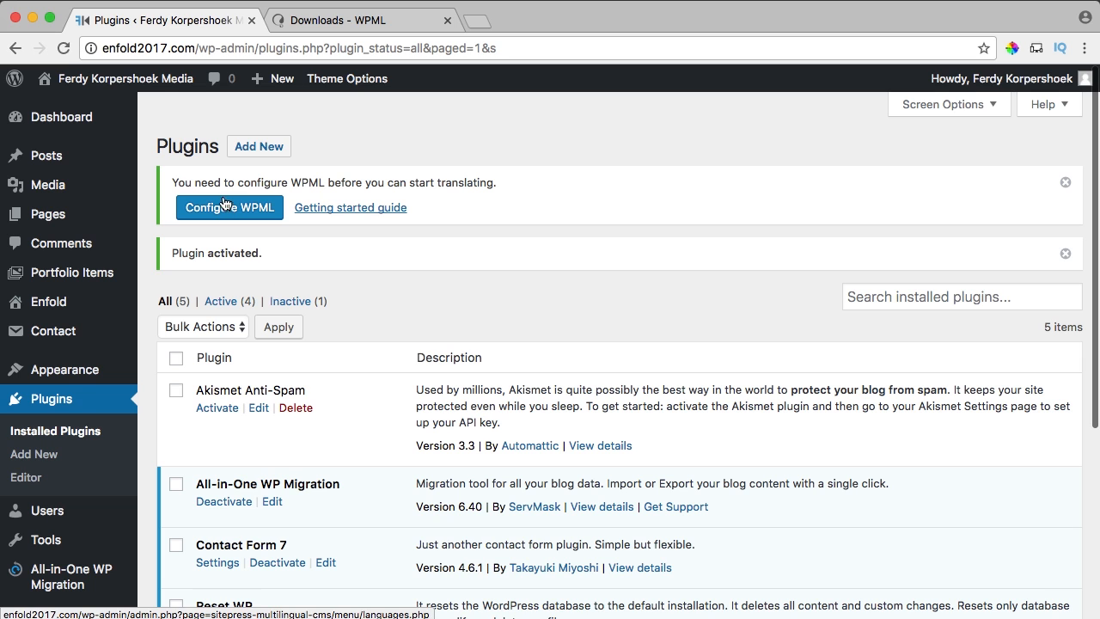
pyautogui.click(1065, 182)
pyautogui.click(1065, 182)
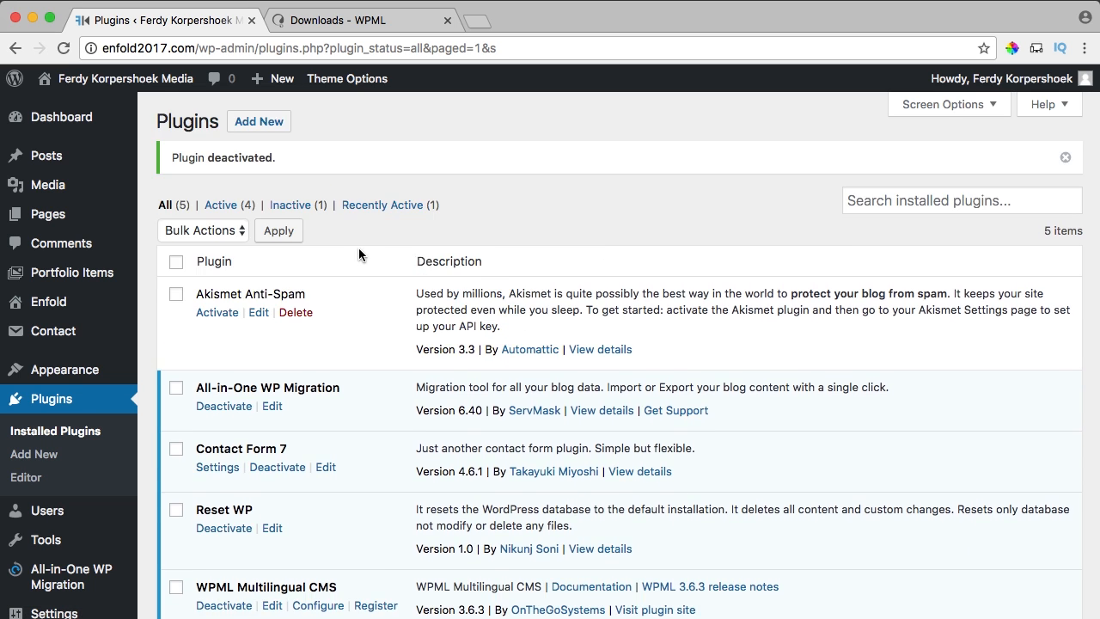
pyautogui.scroll(-5, 359, 248)
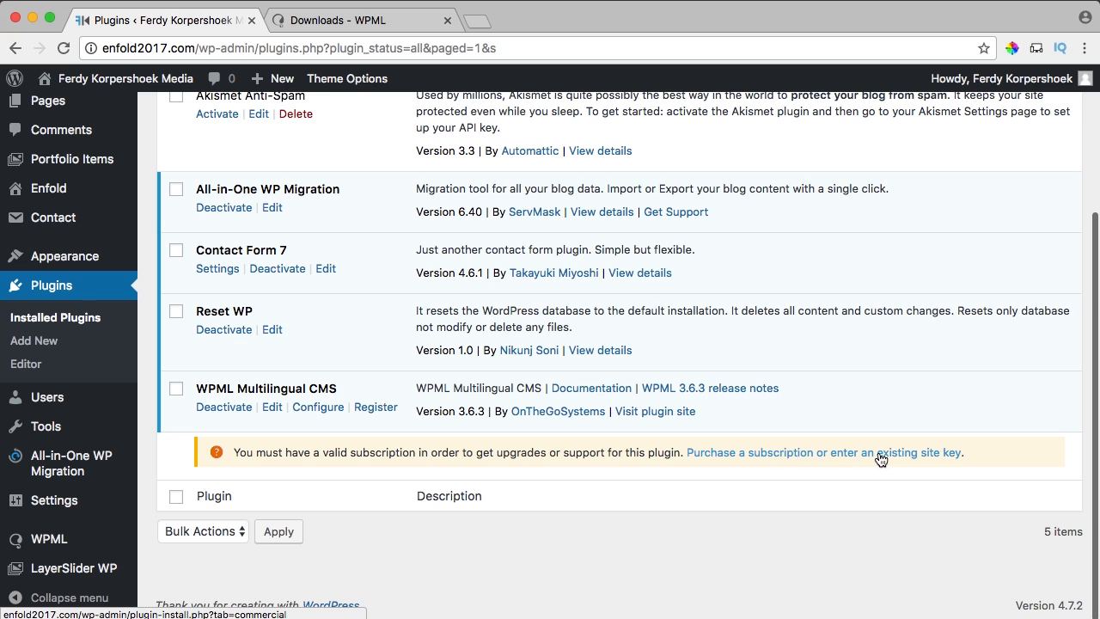
pyautogui.click(831, 455)
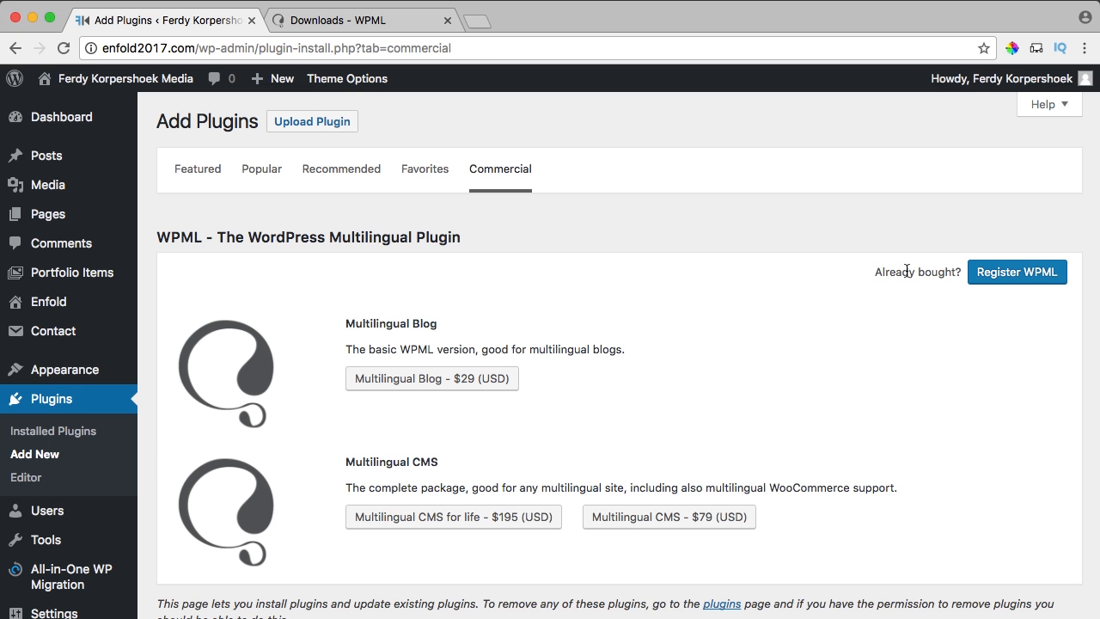
pyautogui.click(1012, 275)
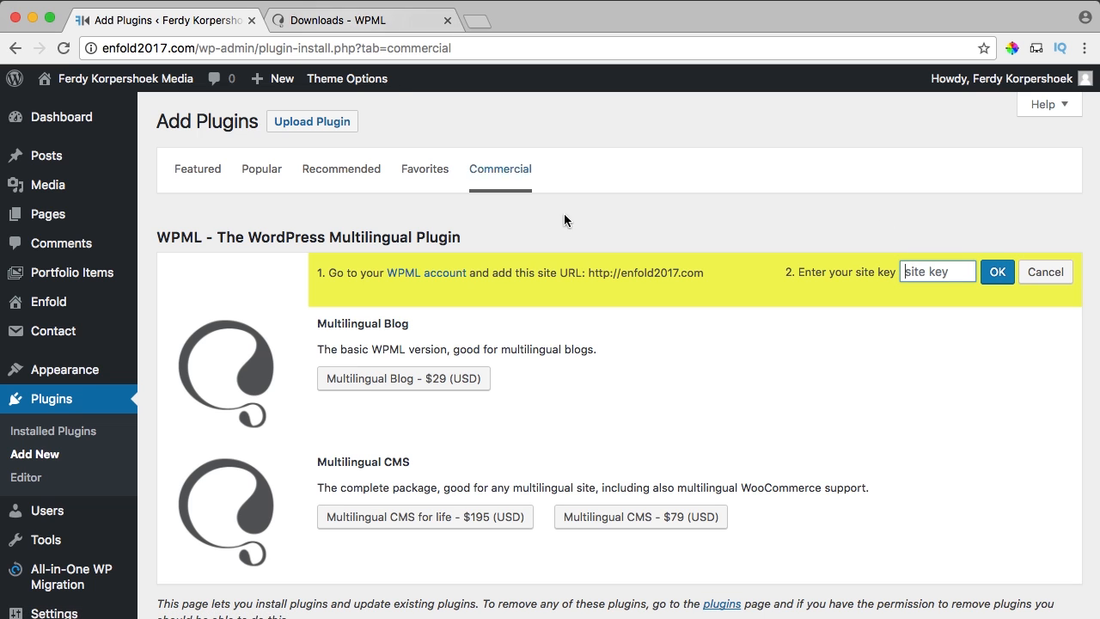
pyautogui.moveTo(703, 272); pyautogui.dragTo(602, 272)
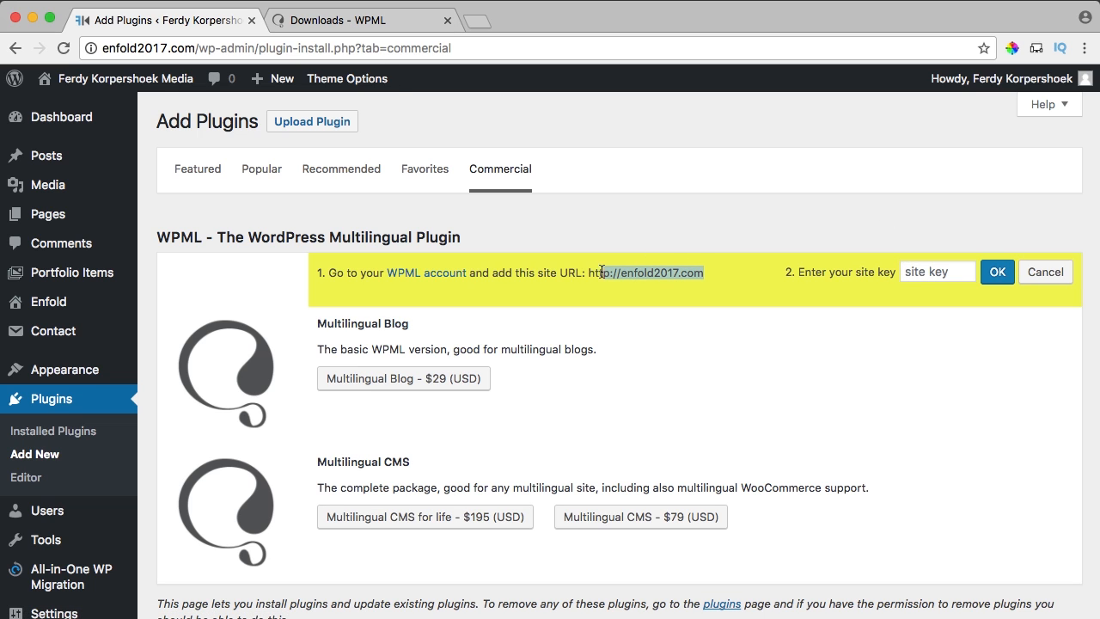
pyautogui.click(371, 22)
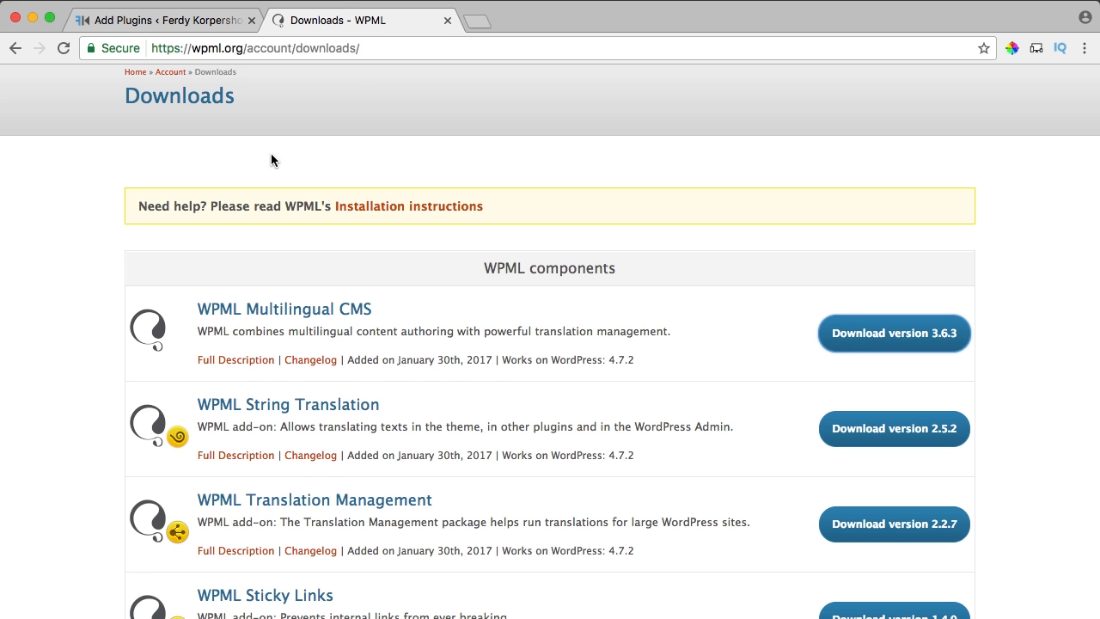
# Go to the Sites list in the WPML.org account
pyautogui.scroll(2, 271, 160)
pyautogui.scroll(2, 210, 143)
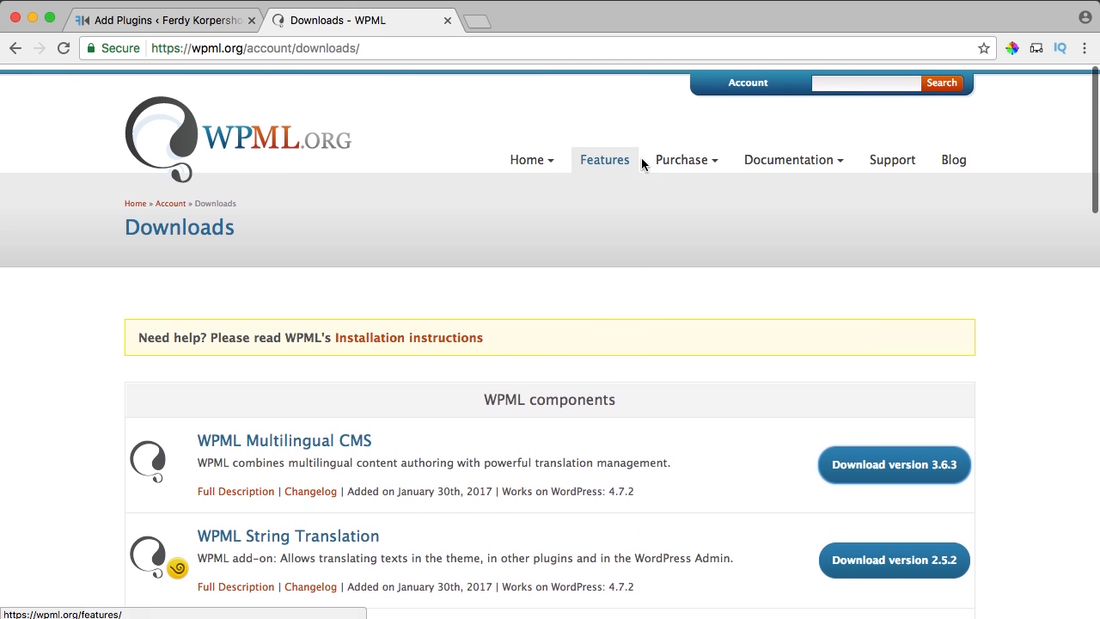
pyautogui.click(747, 78)
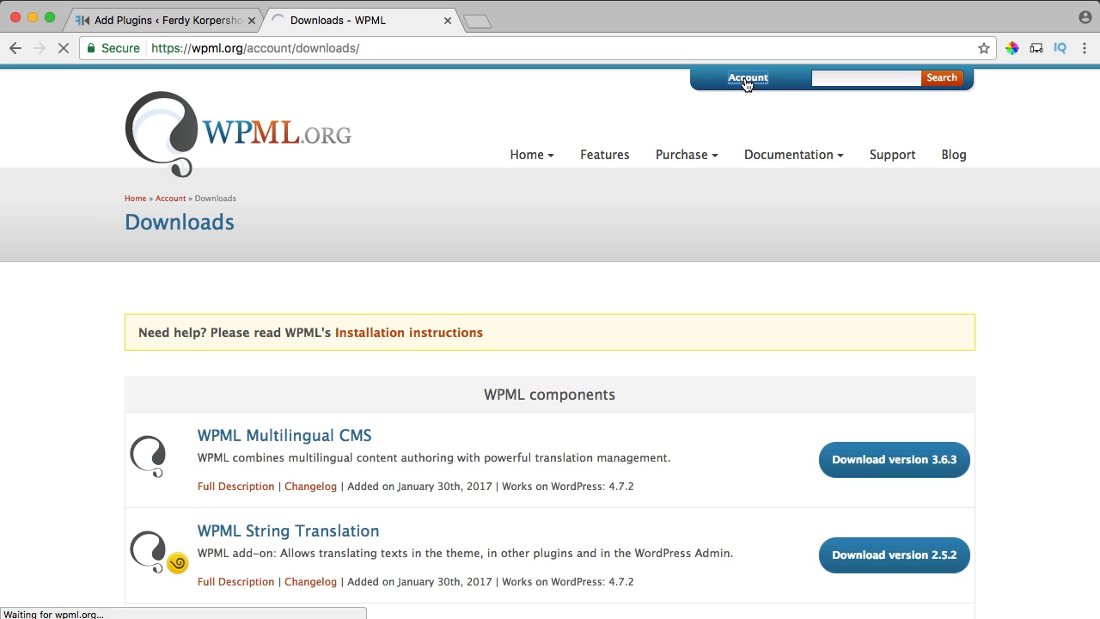
pyautogui.scroll(-5, 345, 280)
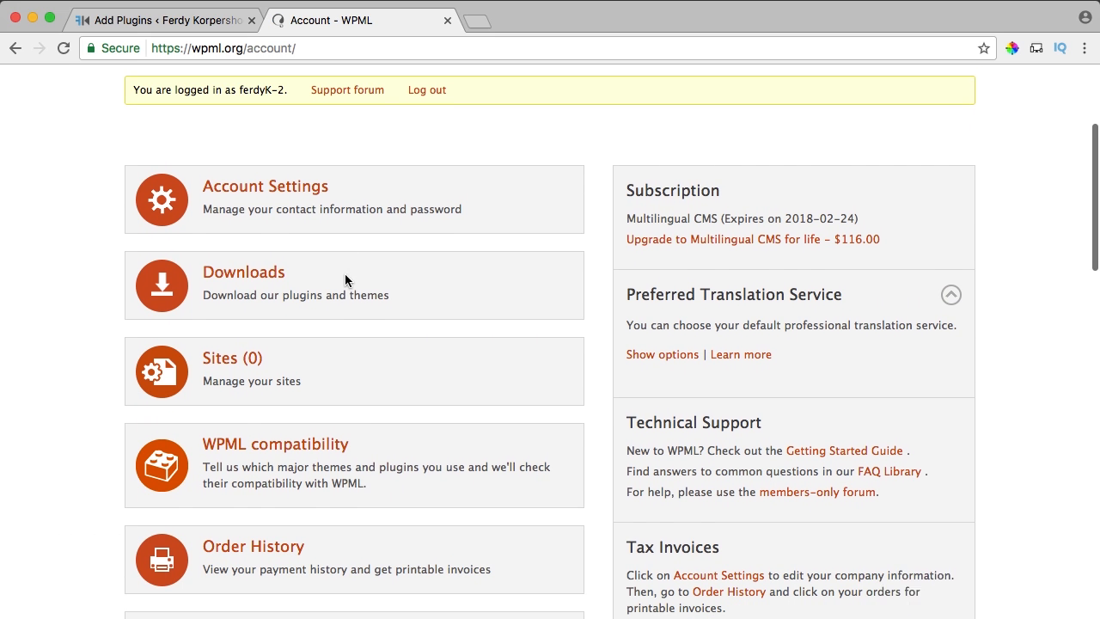
pyautogui.click(222, 353)
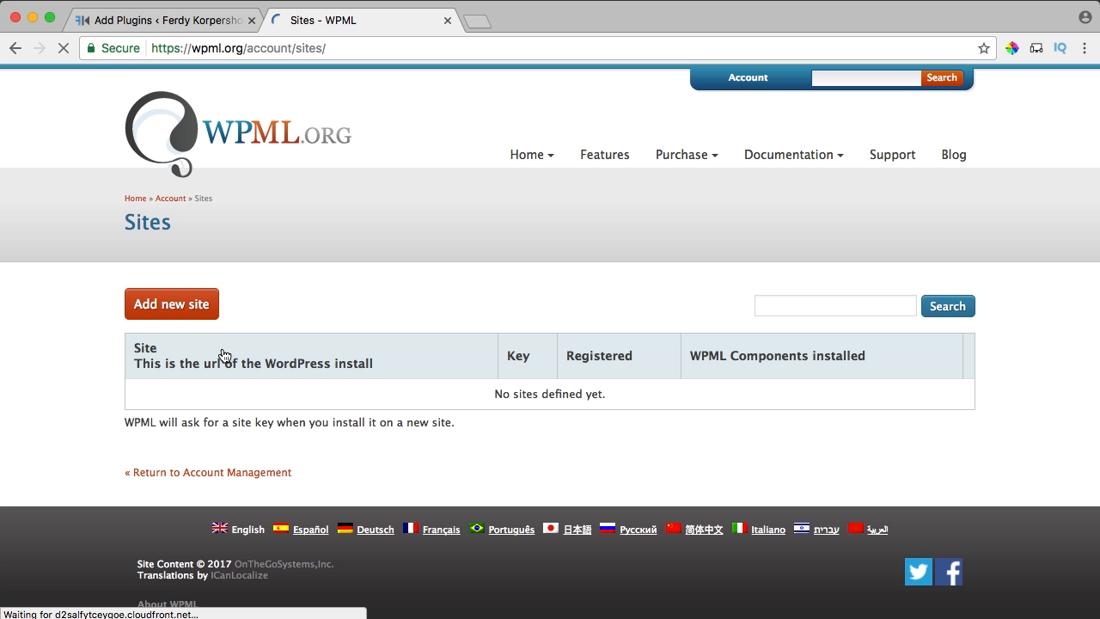
pyautogui.click(163, 310)
pyautogui.click(185, 394)
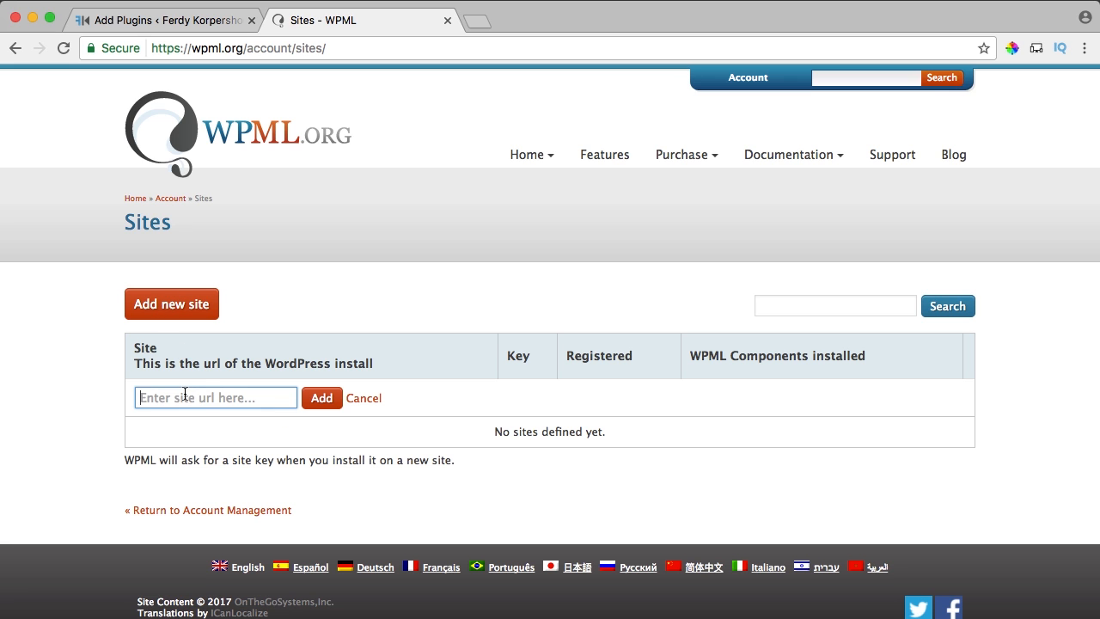
pyautogui.write('http://enfold2017.com')
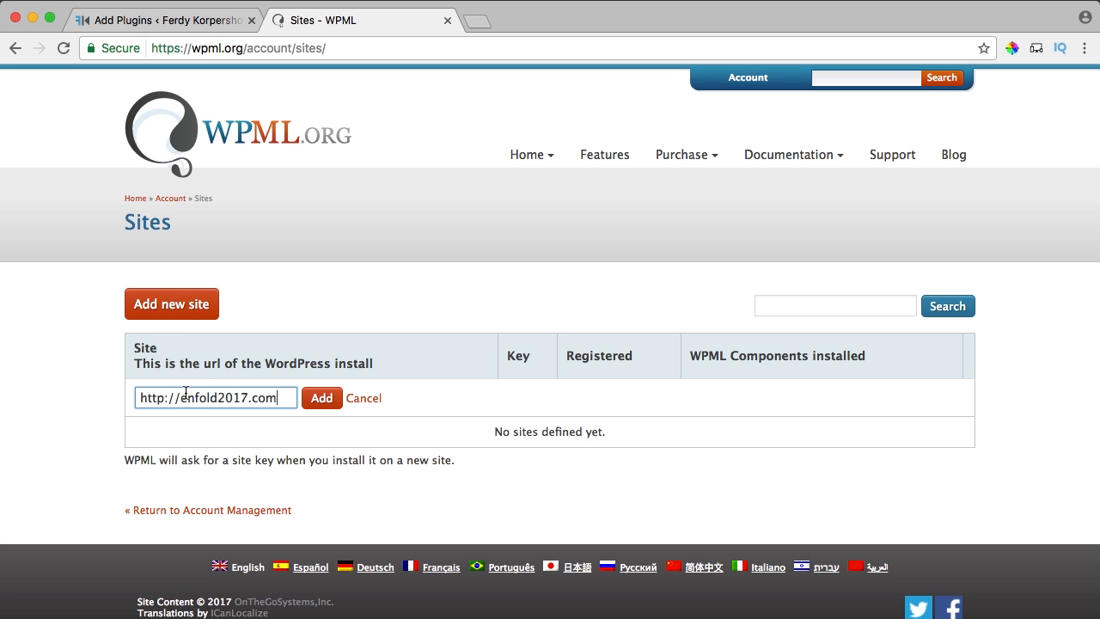
pyautogui.click(319, 400)
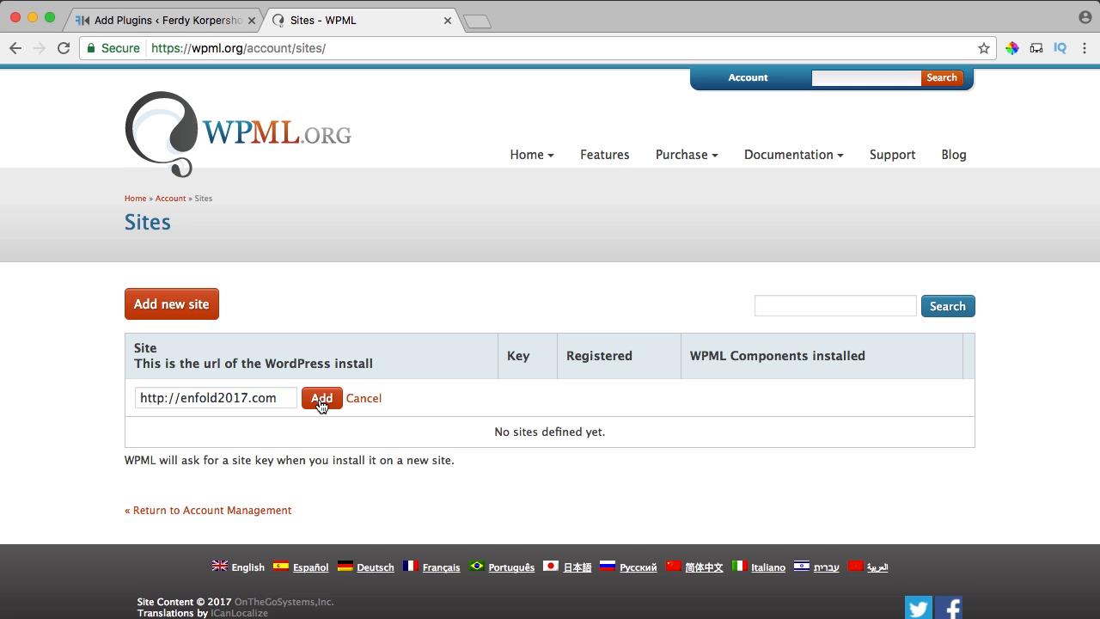
pyautogui.click(498, 397)
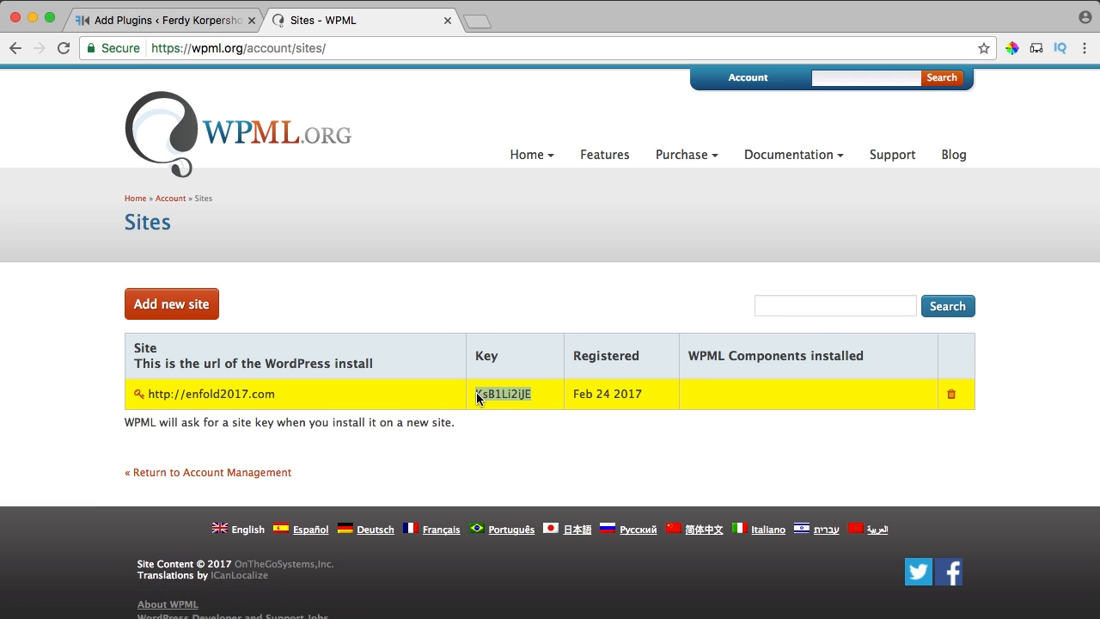
# Register WPML in WordPress by pasting the copied site key
pyautogui.click(180, 24)
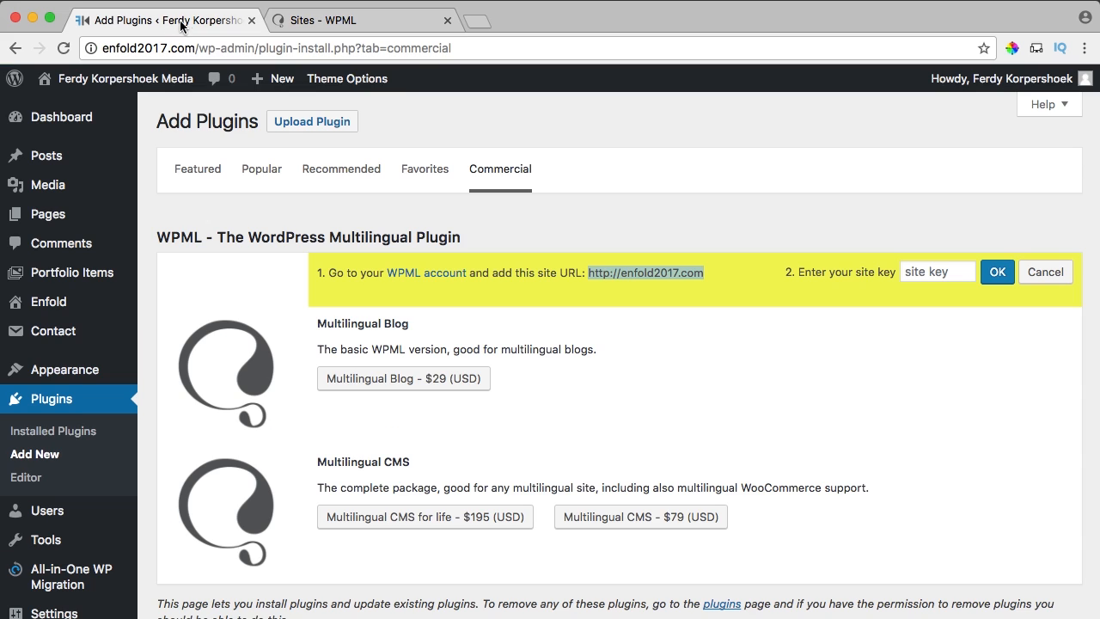
pyautogui.click(916, 271)
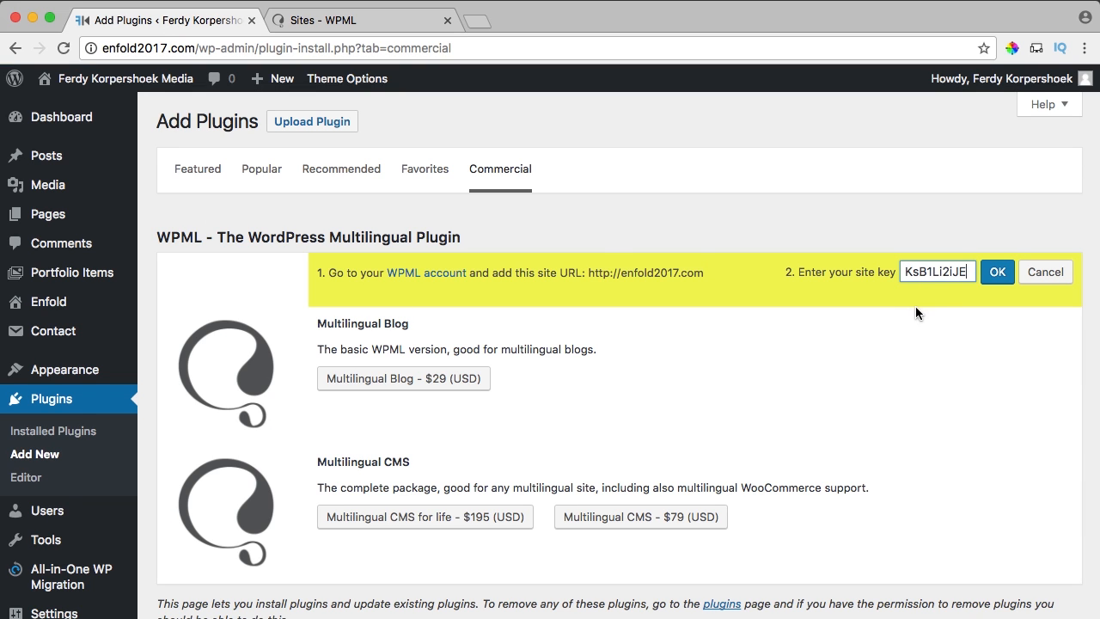
pyautogui.click(997, 272)
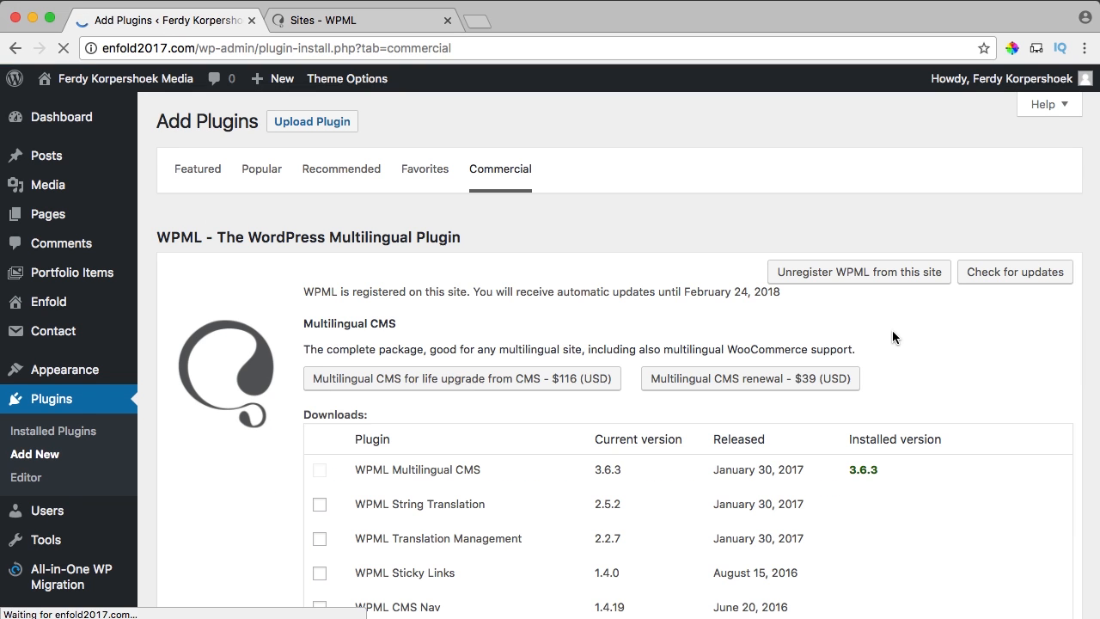
# Review WPML Multilingual CMS and the String Translation and Translation Management add-ons in the list
pyautogui.scroll(-5, 892, 336)
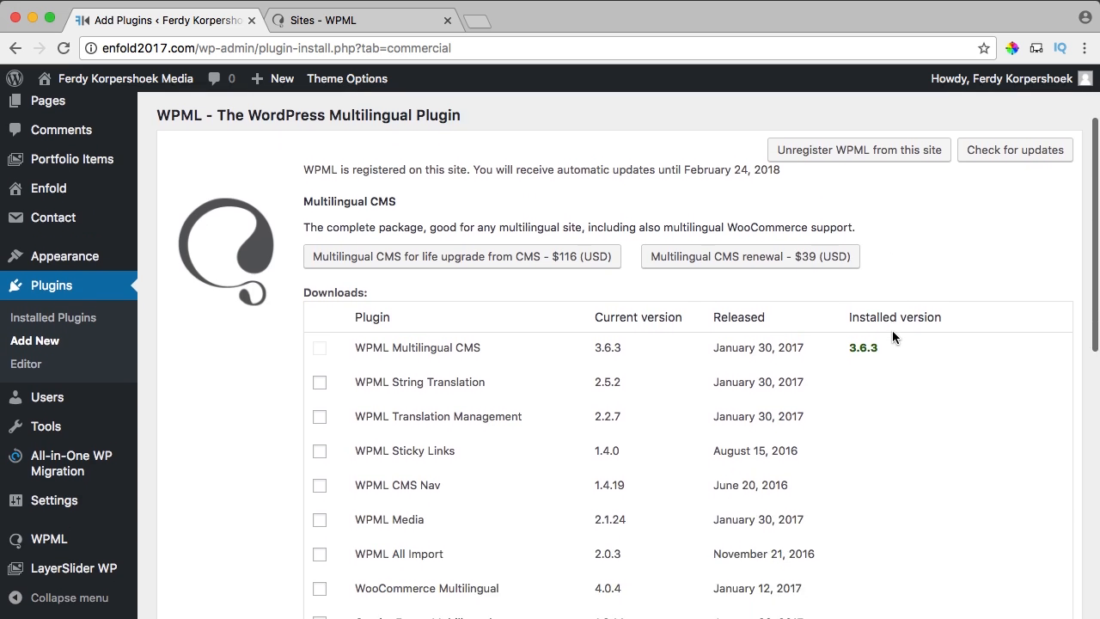
pyautogui.scroll(-1, 892, 337)
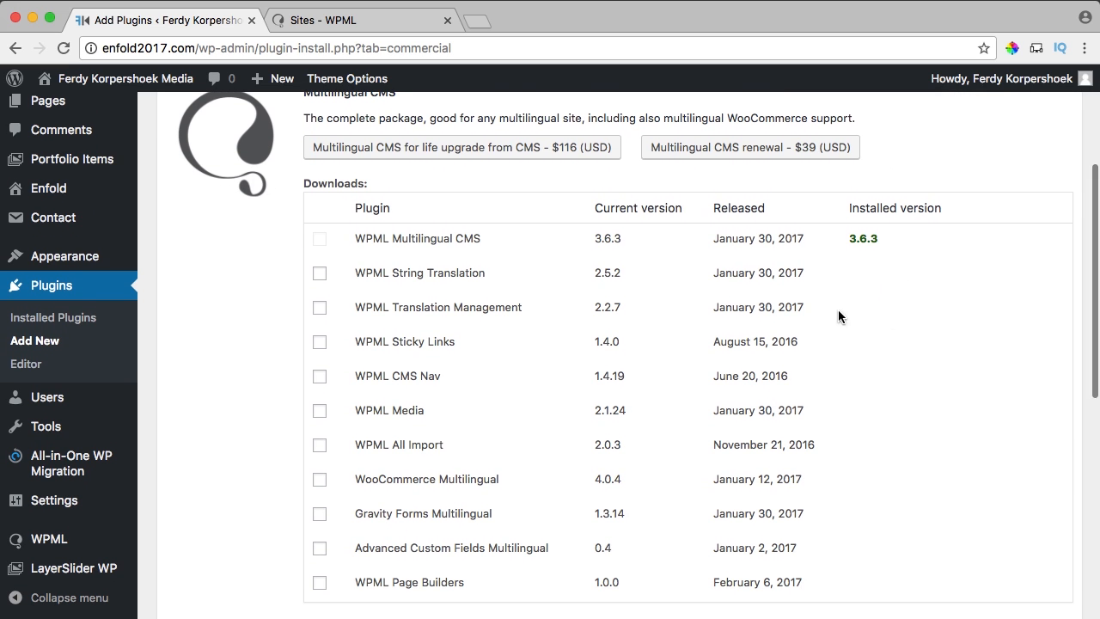
pyautogui.moveTo(358, 240); pyautogui.dragTo(670, 244)
pyautogui.click(669, 247)
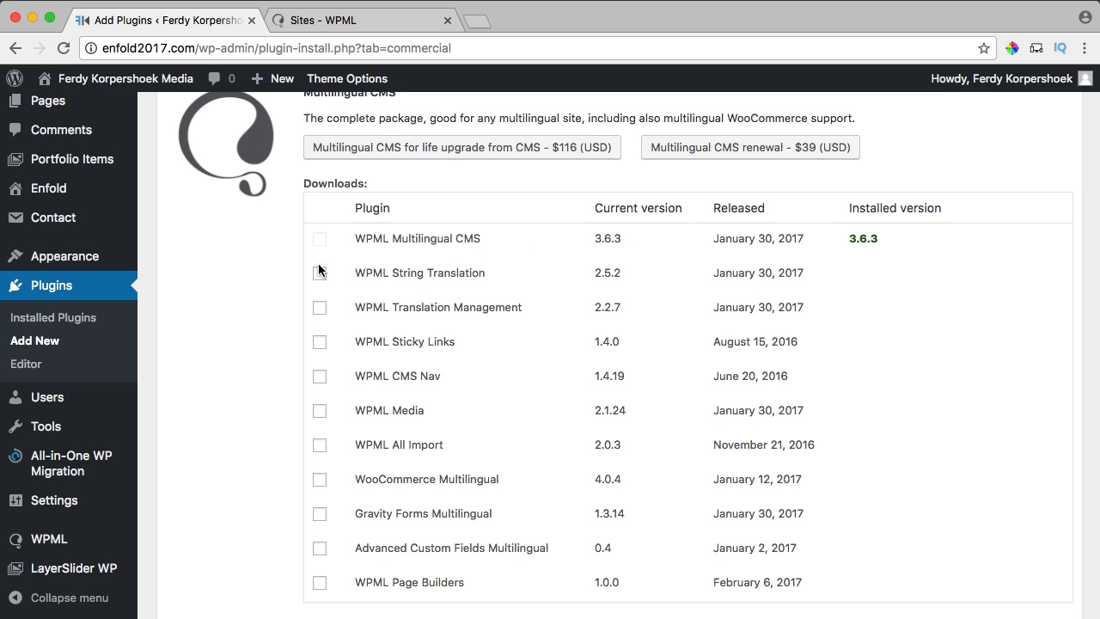
pyautogui.moveTo(383, 272); pyautogui.dragTo(478, 273)
pyautogui.click(461, 283)
pyautogui.moveTo(394, 307); pyautogui.dragTo(522, 311)
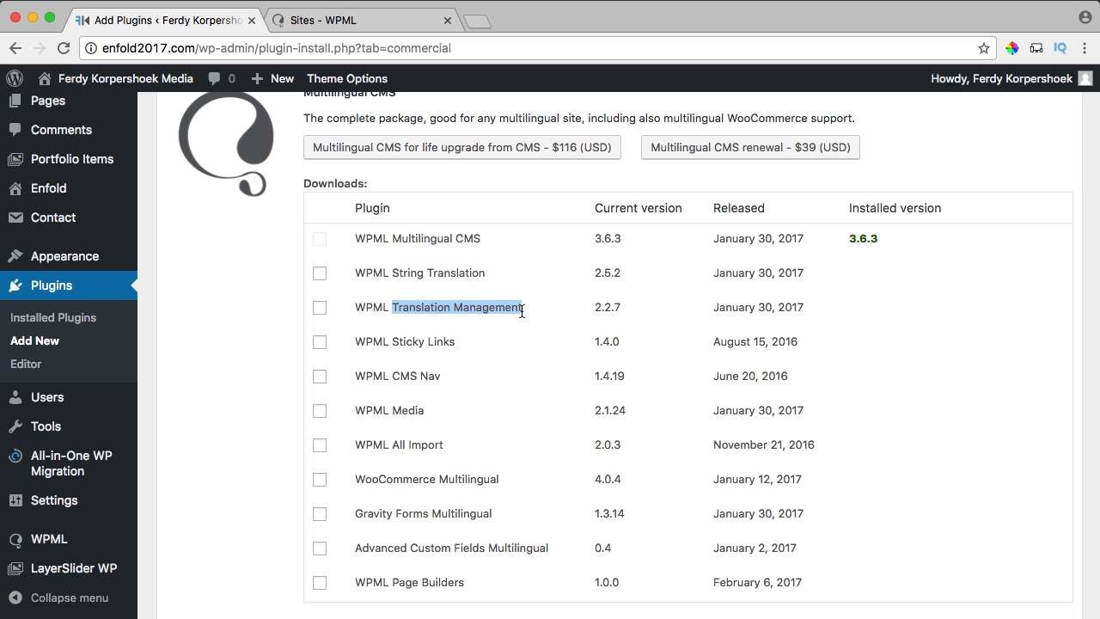
pyautogui.click(522, 307)
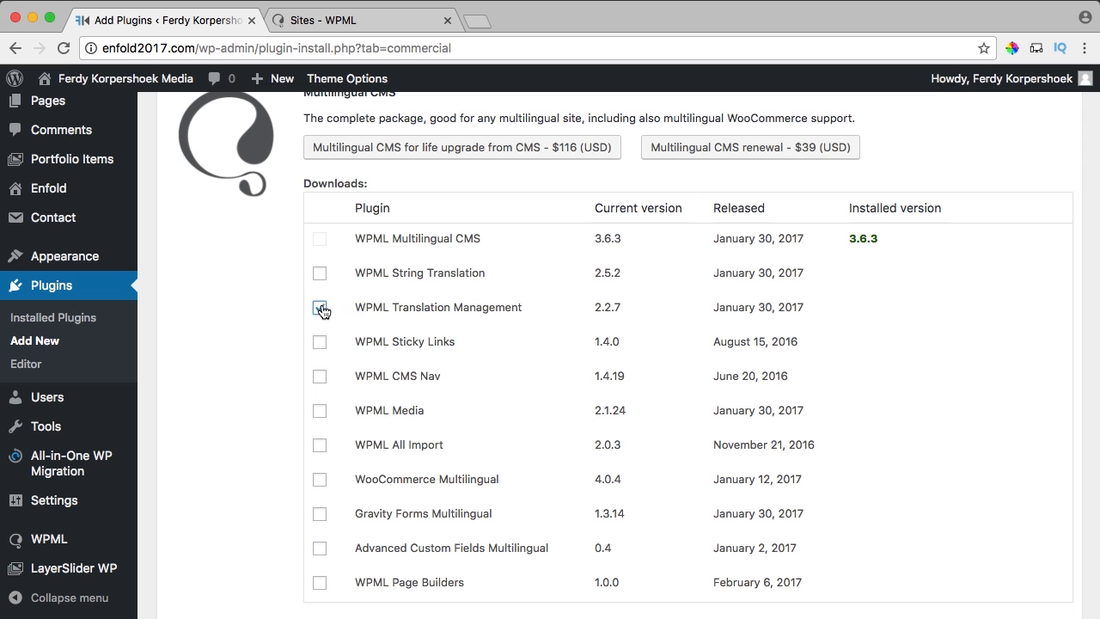
# Download both translation add-ons with 'Activate after download' enabled
pyautogui.click(320, 273)
pyautogui.scroll(-3, 408, 284)
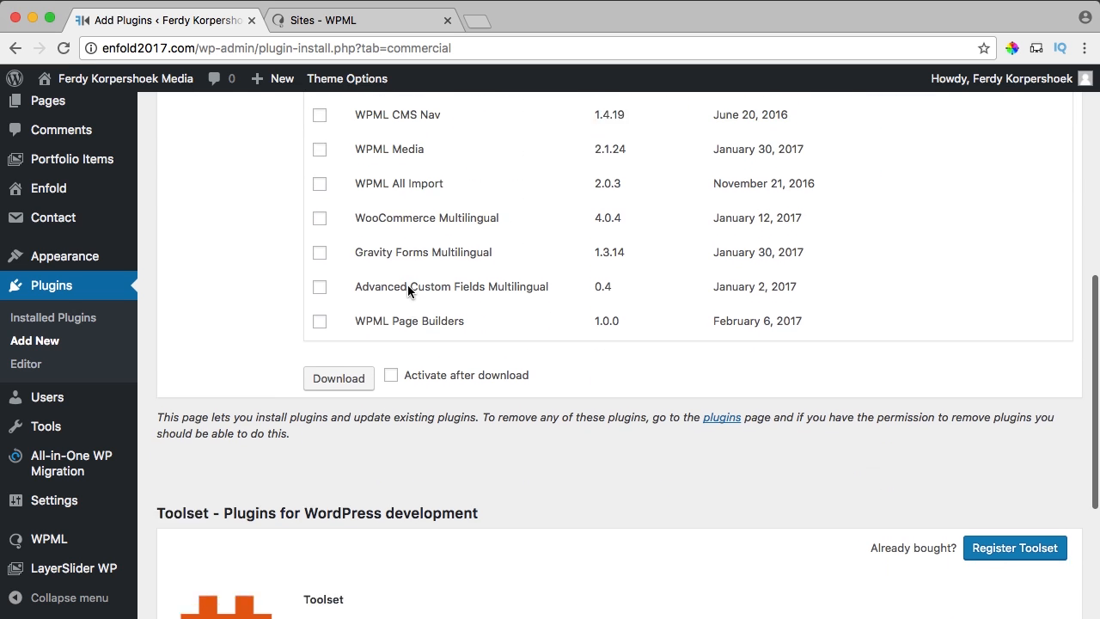
pyautogui.click(392, 358)
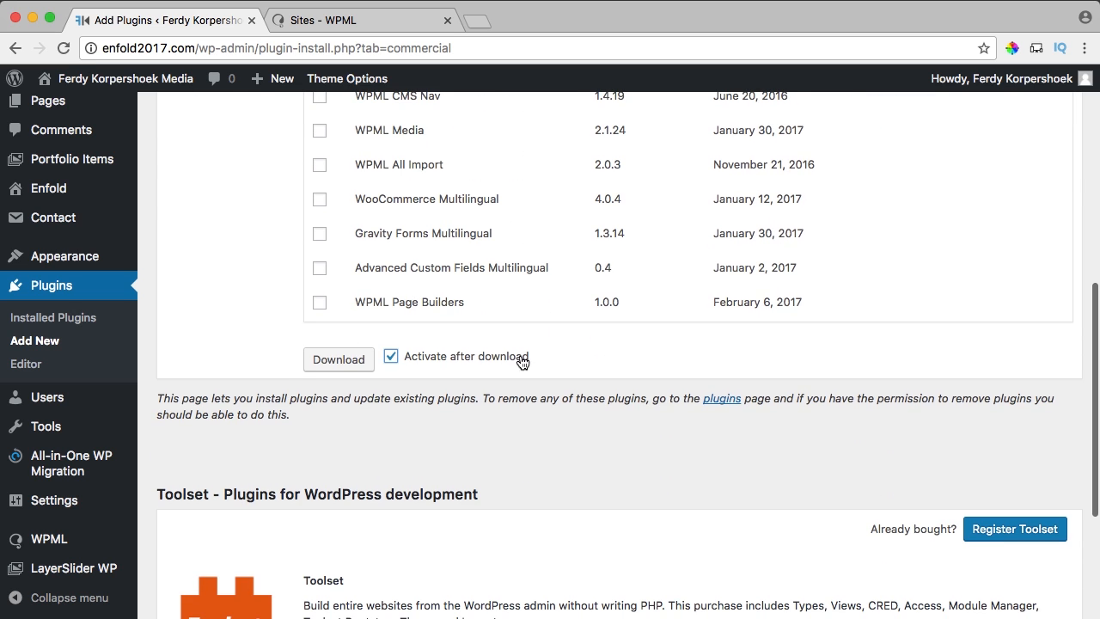
pyautogui.click(332, 360)
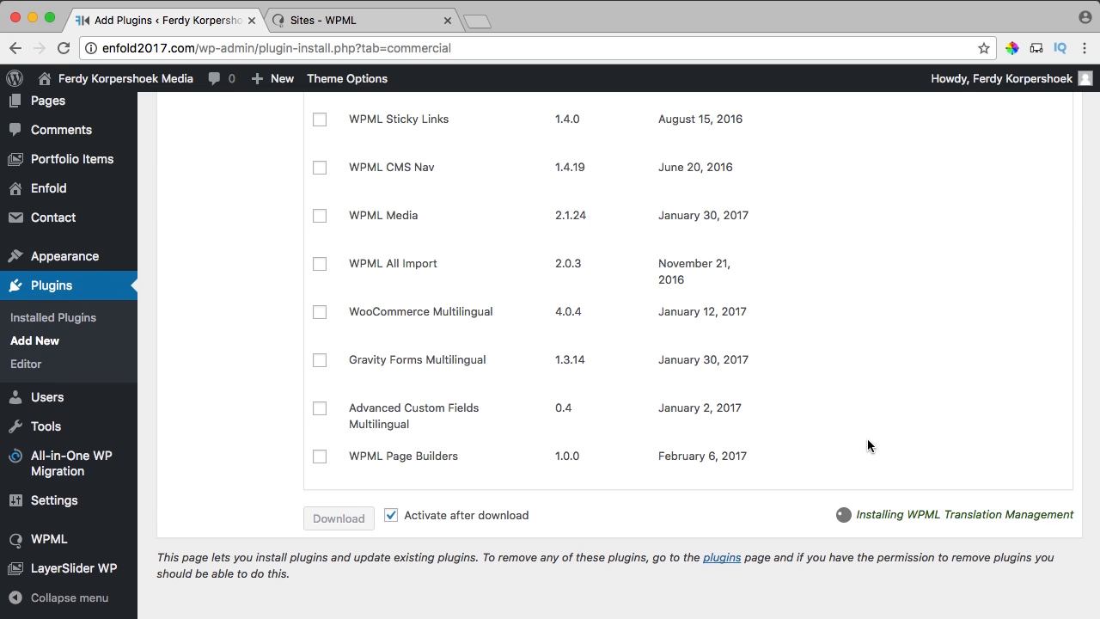
pyautogui.scroll(5, 868, 445)
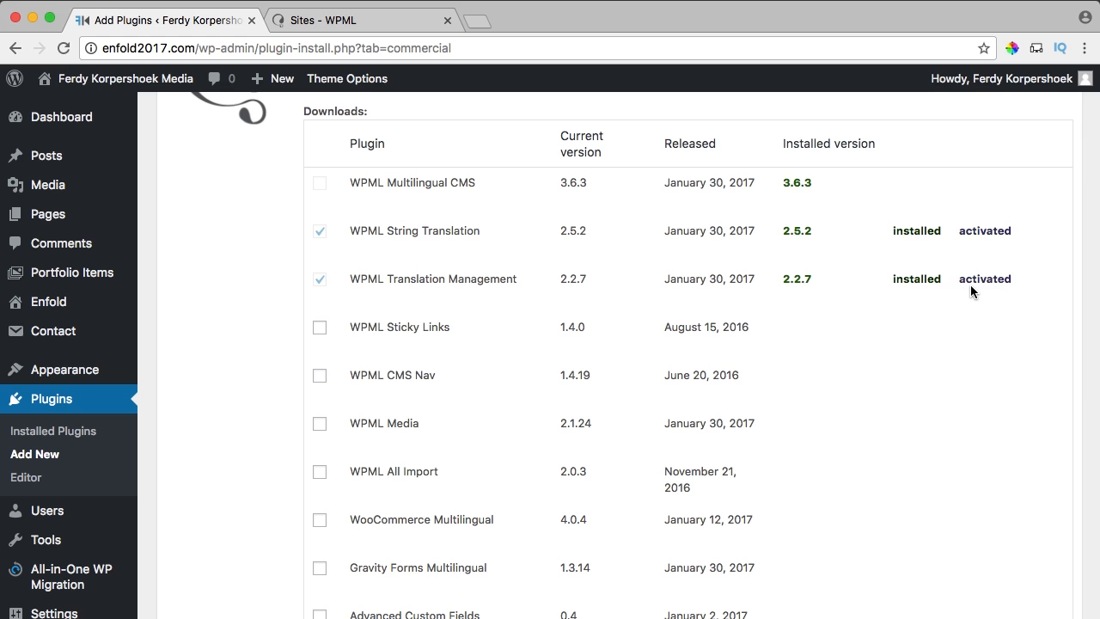
pyautogui.scroll(-10, 883, 359)
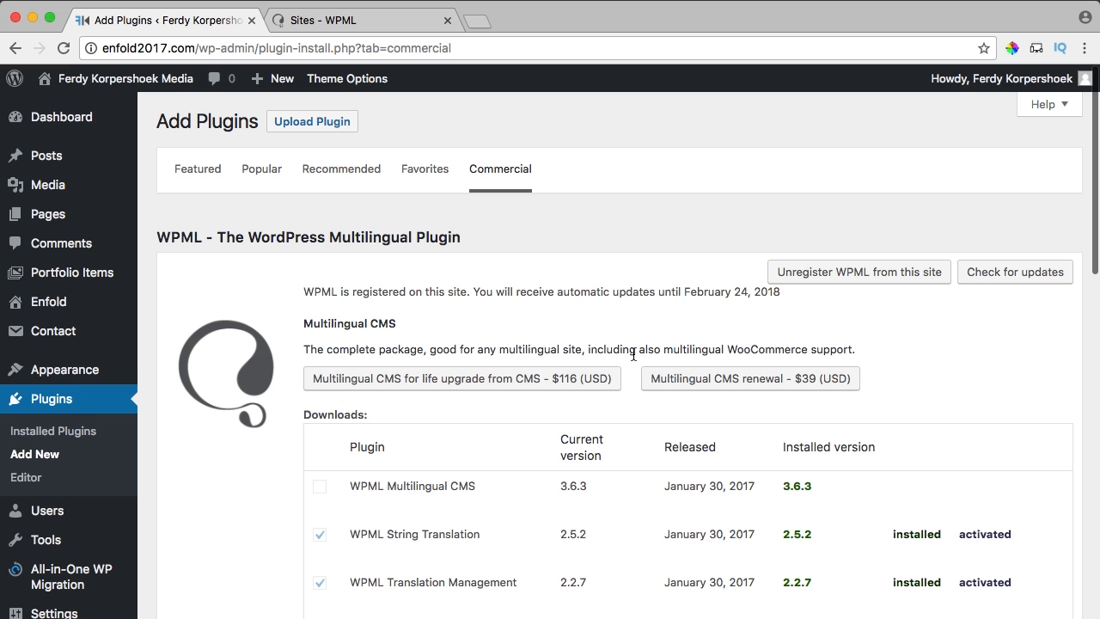
pyautogui.scroll(-3, 74, 351)
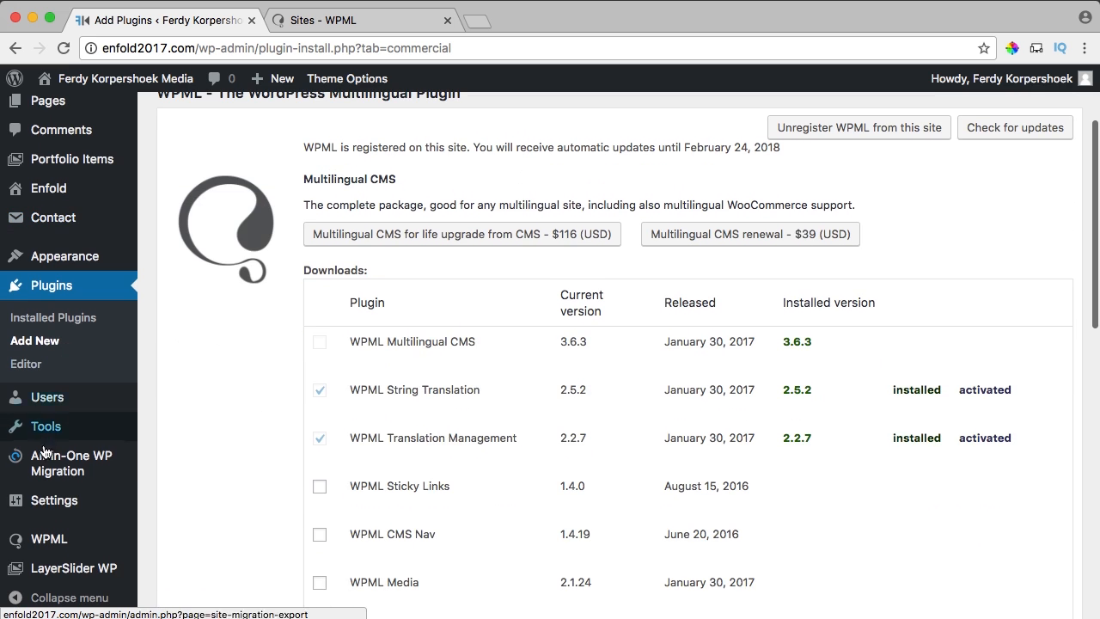
# Open the WPML setup page from the admin sidebar
pyautogui.click(56, 543)
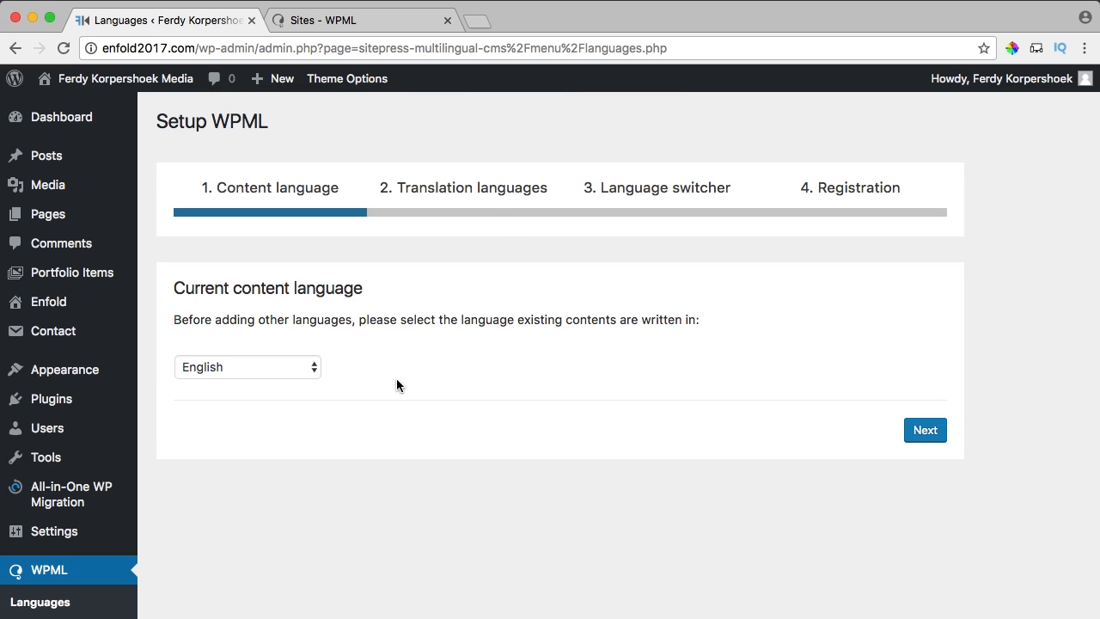
pyautogui.moveTo(169, 121); pyautogui.dragTo(302, 121)
pyautogui.click(305, 121)
# Open the site's front page in a new tab and close the WPML.org Sites tab
pyautogui.keyDown('super'); pyautogui.click(121, 81); pyautogui.keyUp('super')
pyautogui.click(545, 24)
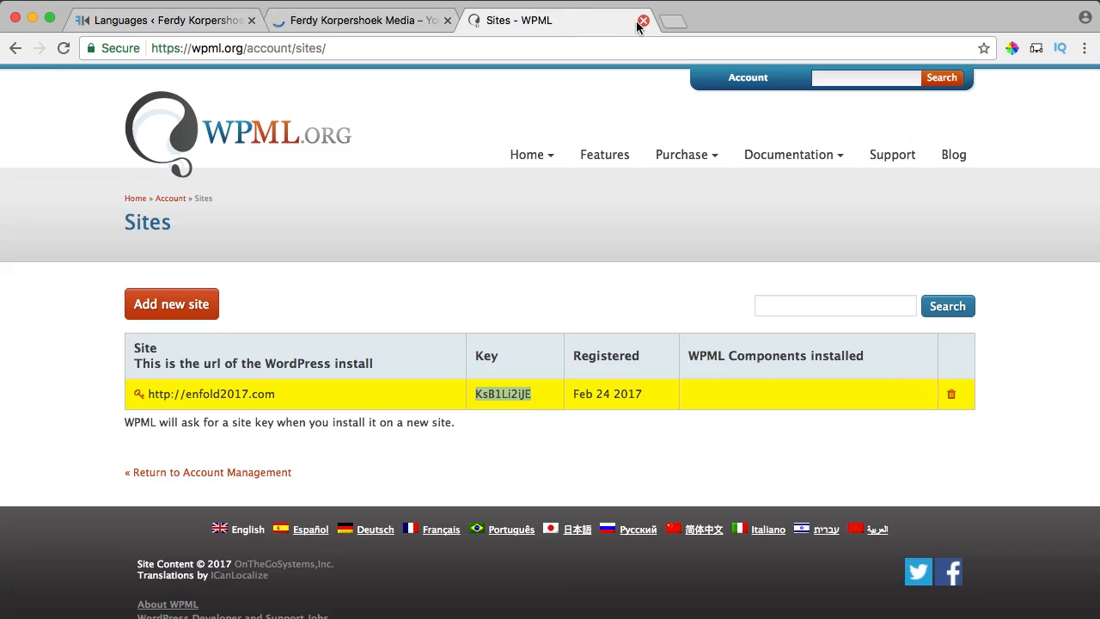
pyautogui.click(643, 21)
pyautogui.scroll(-3, 385, 251)
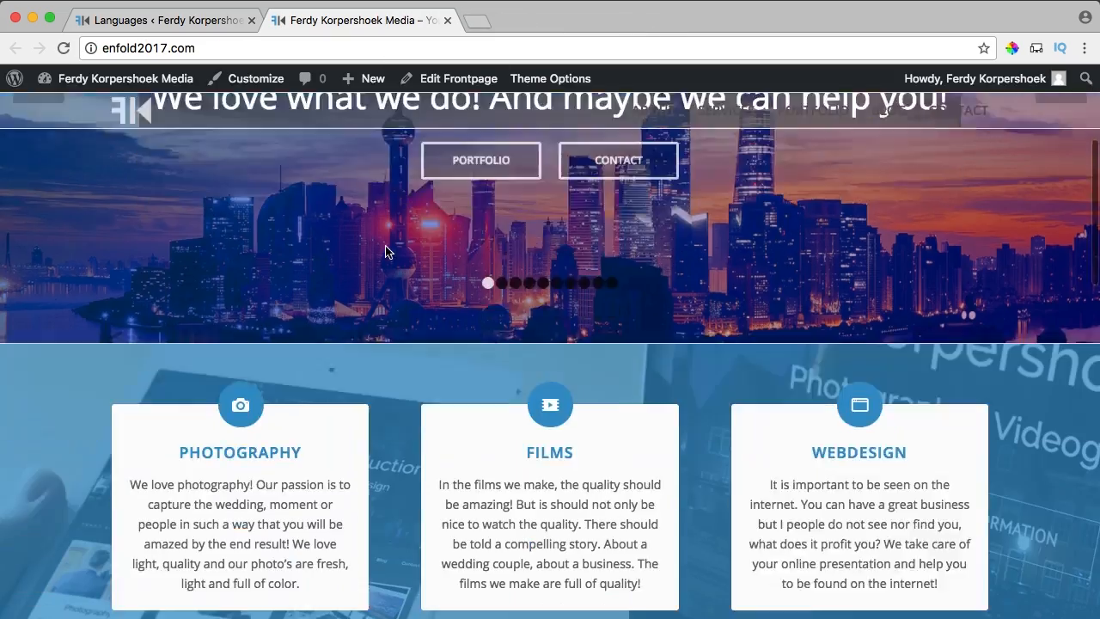
pyautogui.scroll(-10, 385, 252)
pyautogui.scroll(5, 384, 252)
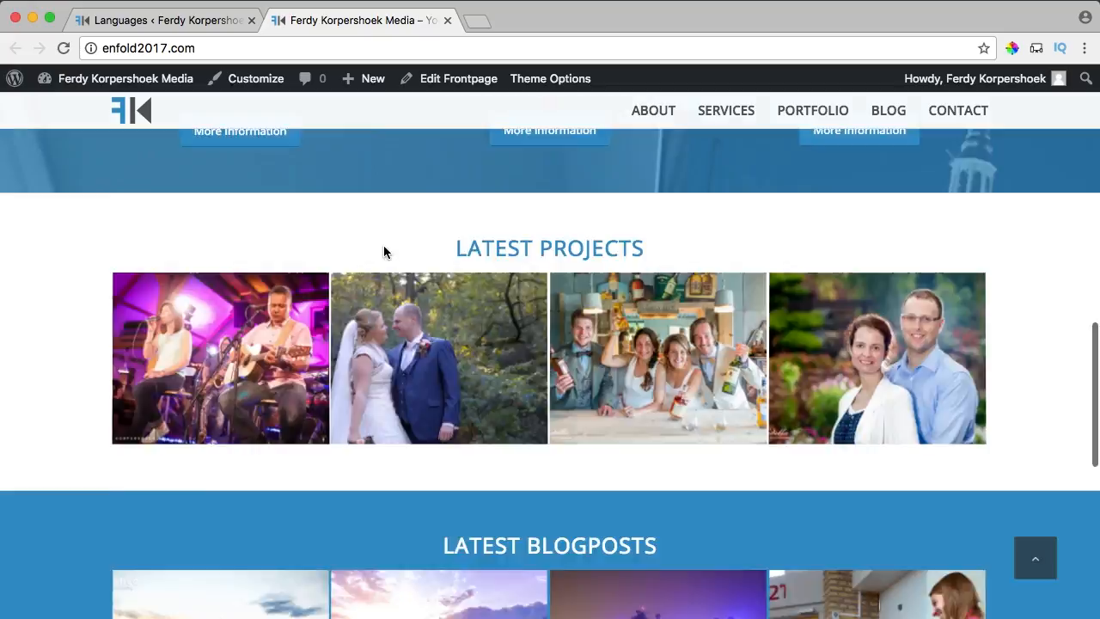
pyautogui.scroll(5, 383, 250)
pyautogui.click(172, 20)
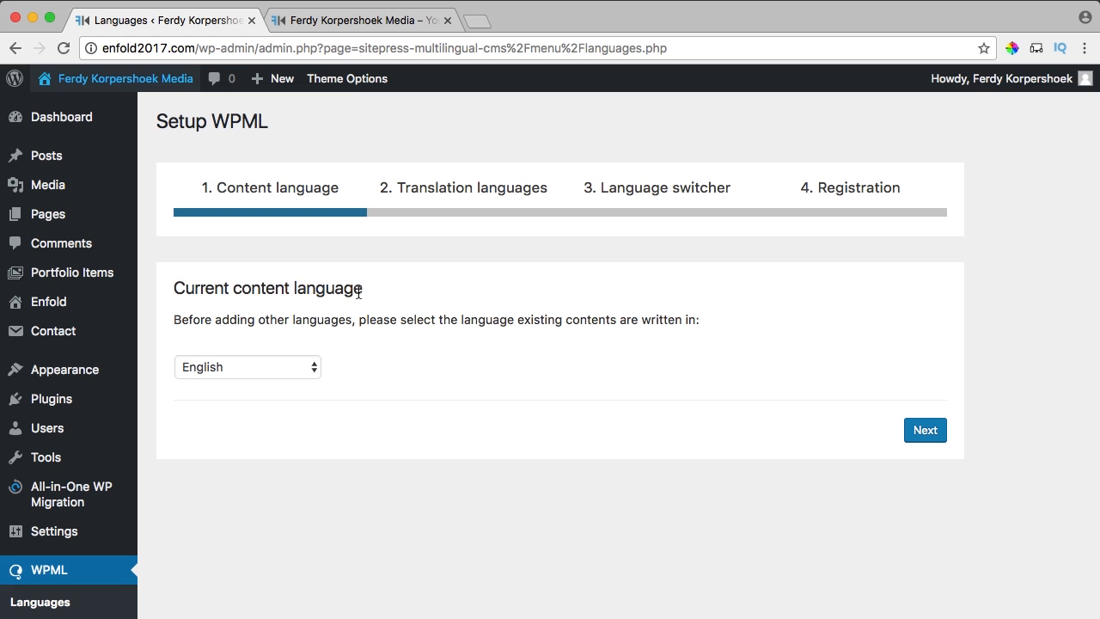
# Glance at the homepage, then open the content language dropdown in the setup wizard
pyautogui.click(378, 10)
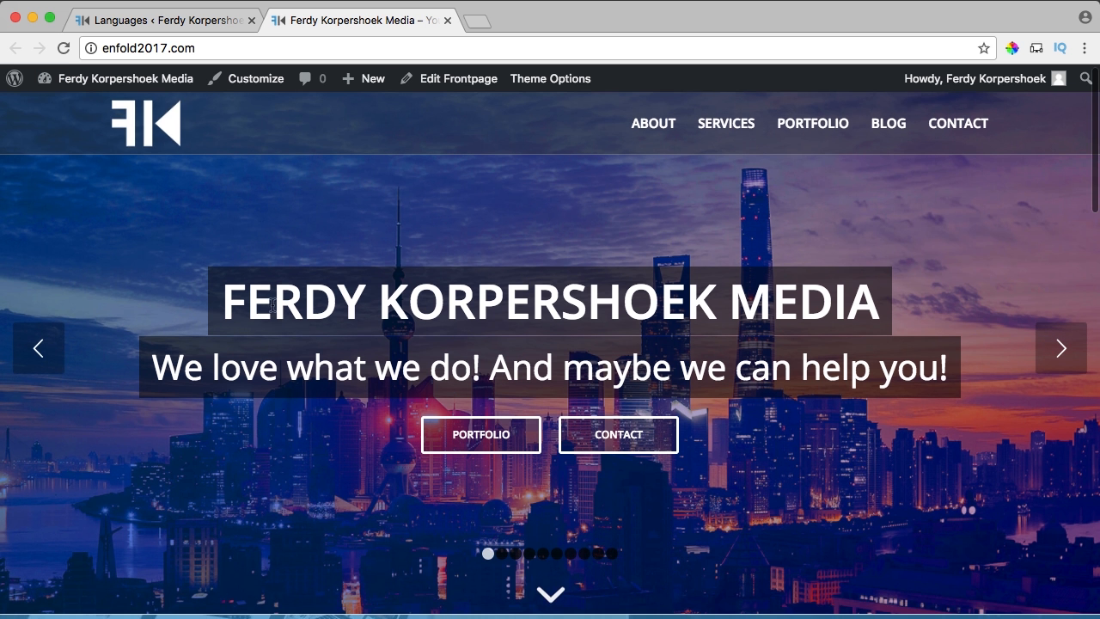
pyautogui.scroll(-1, 344, 300)
pyautogui.moveTo(241, 325); pyautogui.dragTo(610, 329)
pyautogui.click(610, 329)
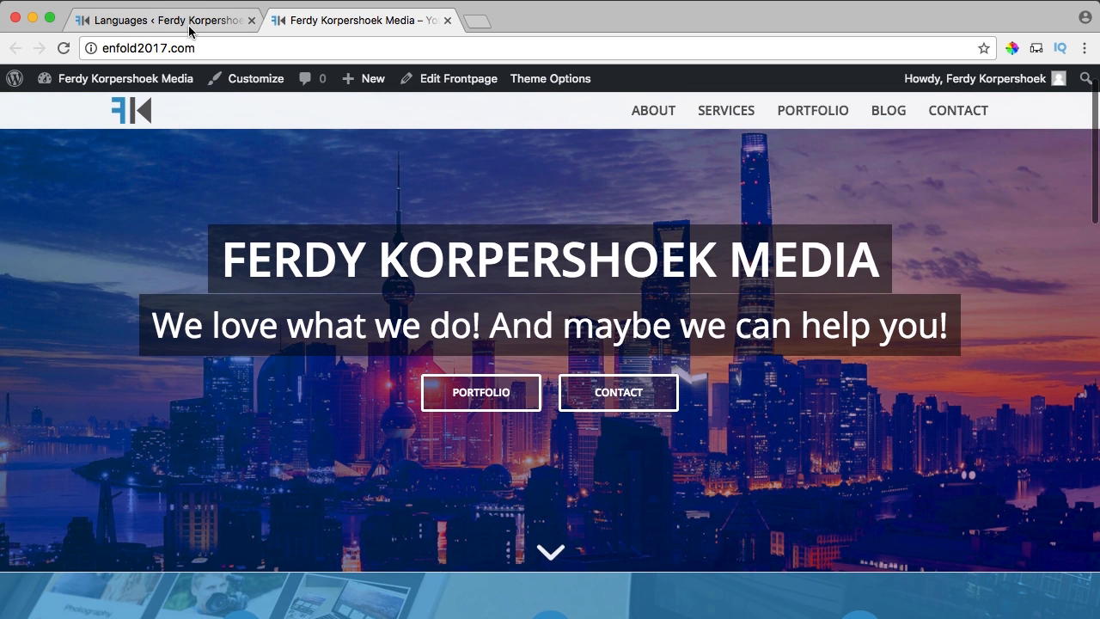
pyautogui.click(225, 25)
pyautogui.click(226, 365)
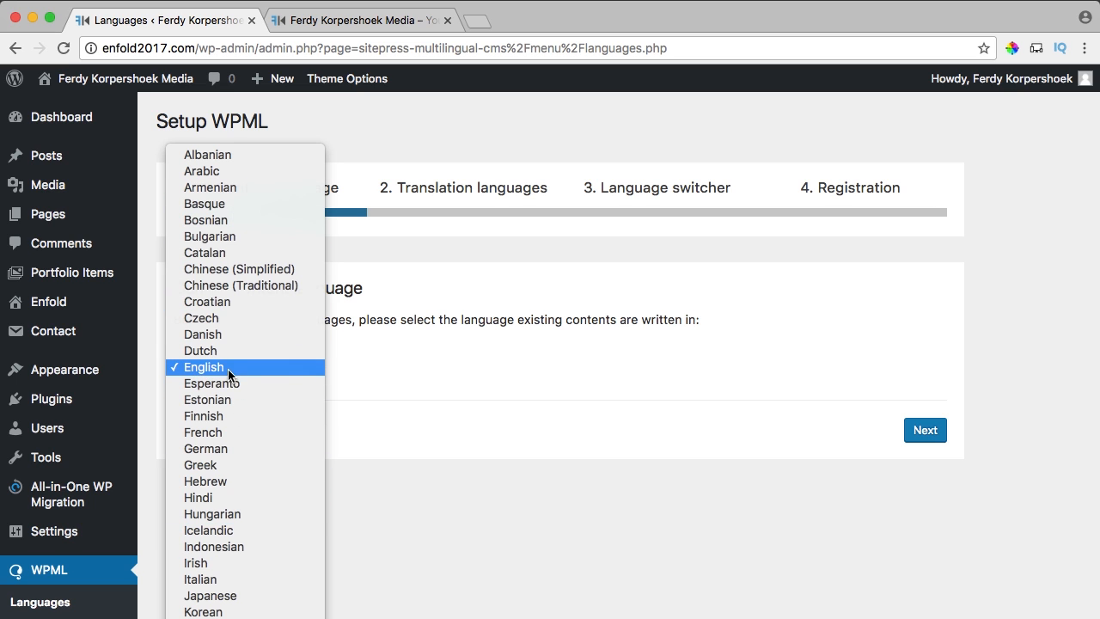
# Keep English as content language, add only Dutch as a site language, and continue
pyautogui.click(282, 368)
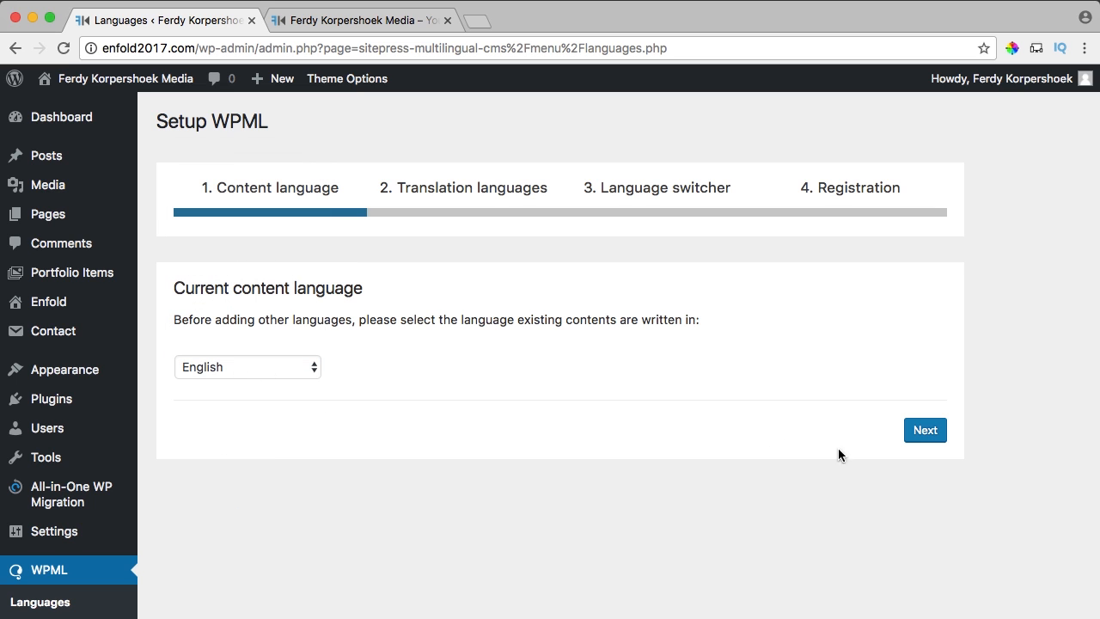
pyautogui.click(923, 429)
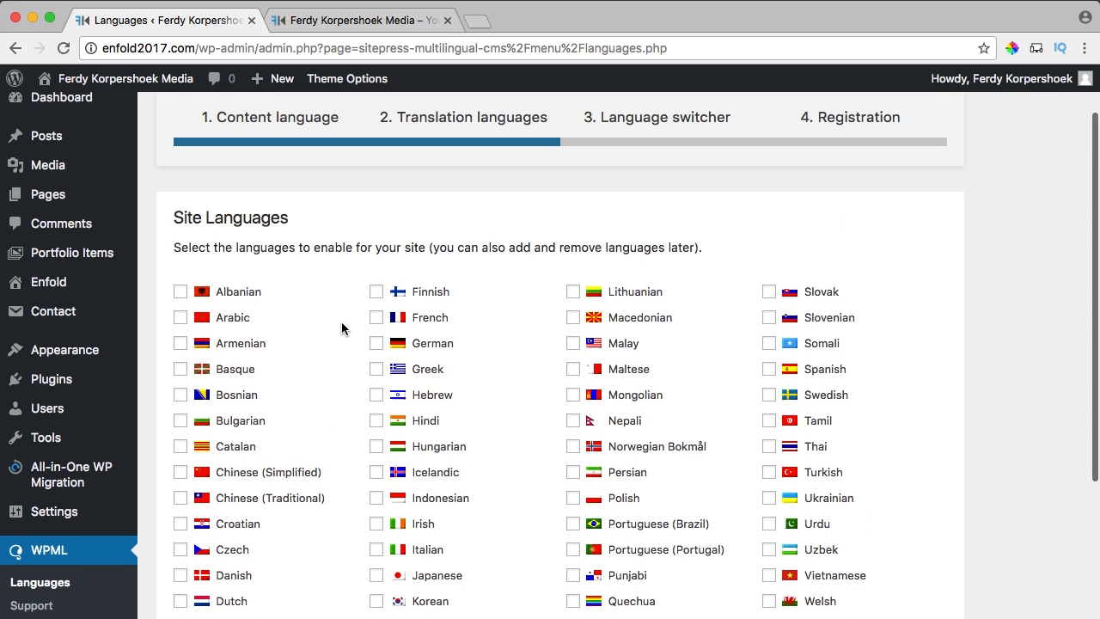
pyautogui.scroll(-4, 341, 323)
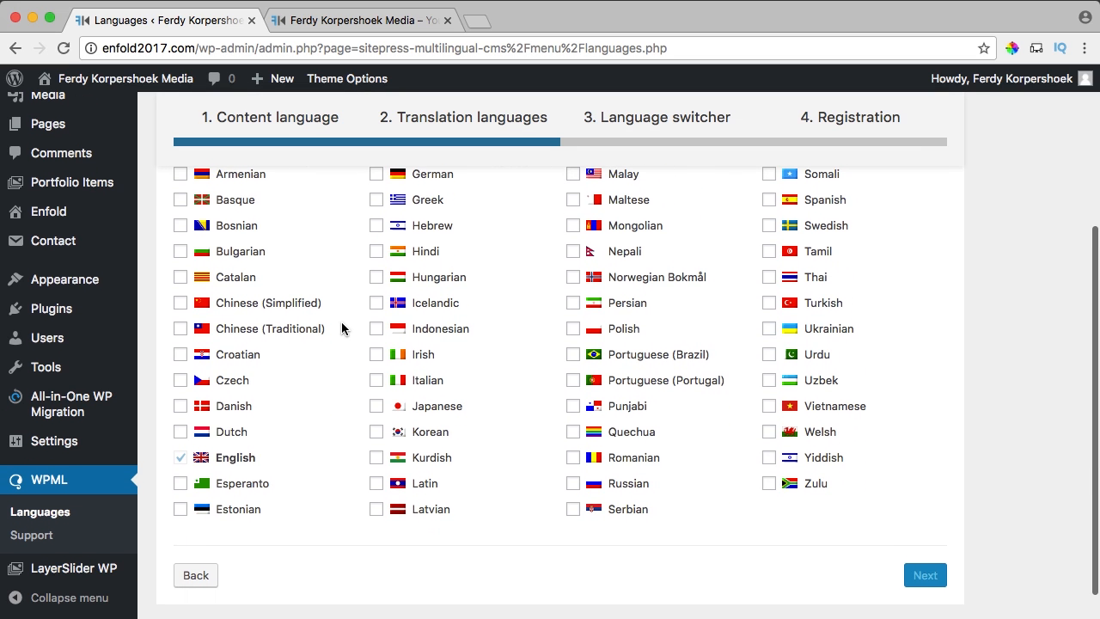
pyautogui.click(181, 436)
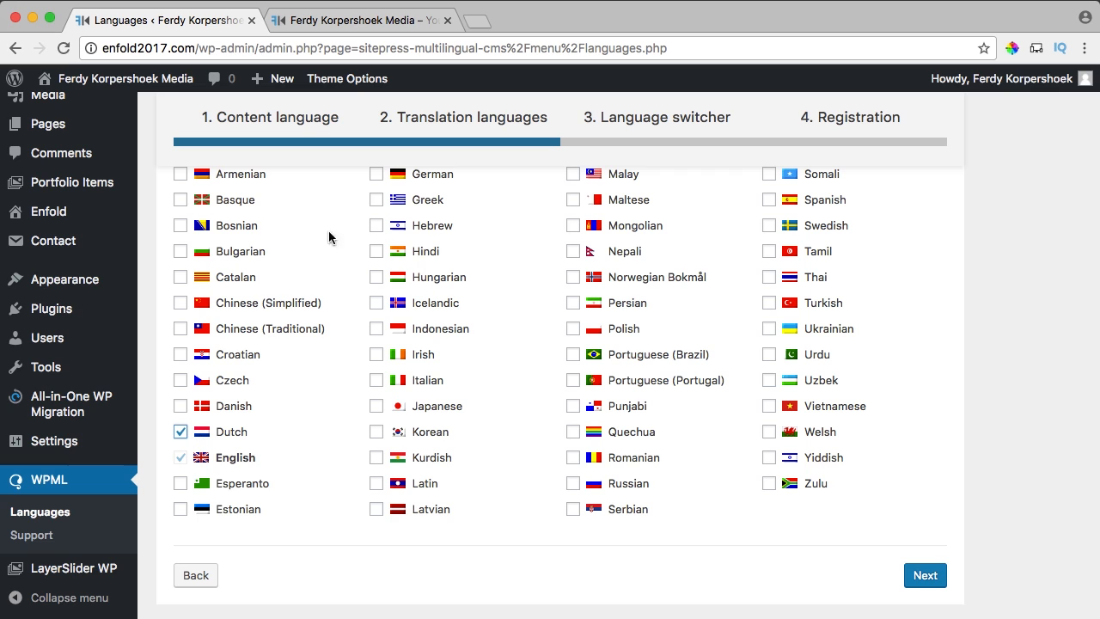
pyautogui.click(375, 174)
pyautogui.click(573, 229)
pyautogui.click(573, 254)
pyautogui.click(573, 253)
pyautogui.click(573, 230)
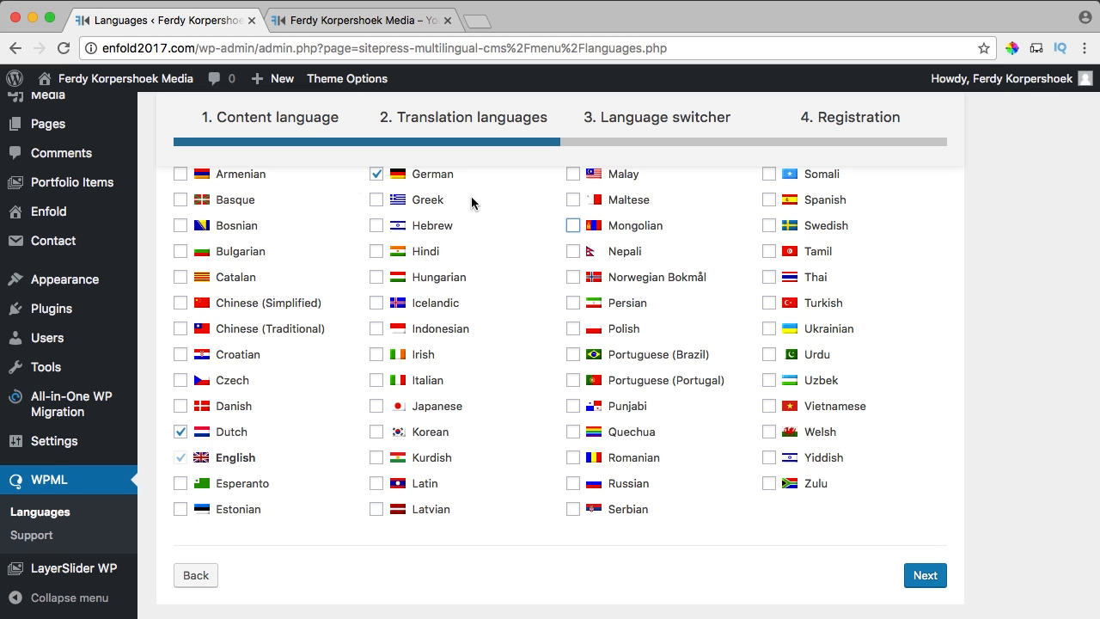
pyautogui.click(376, 174)
pyautogui.scroll(-1, 373, 312)
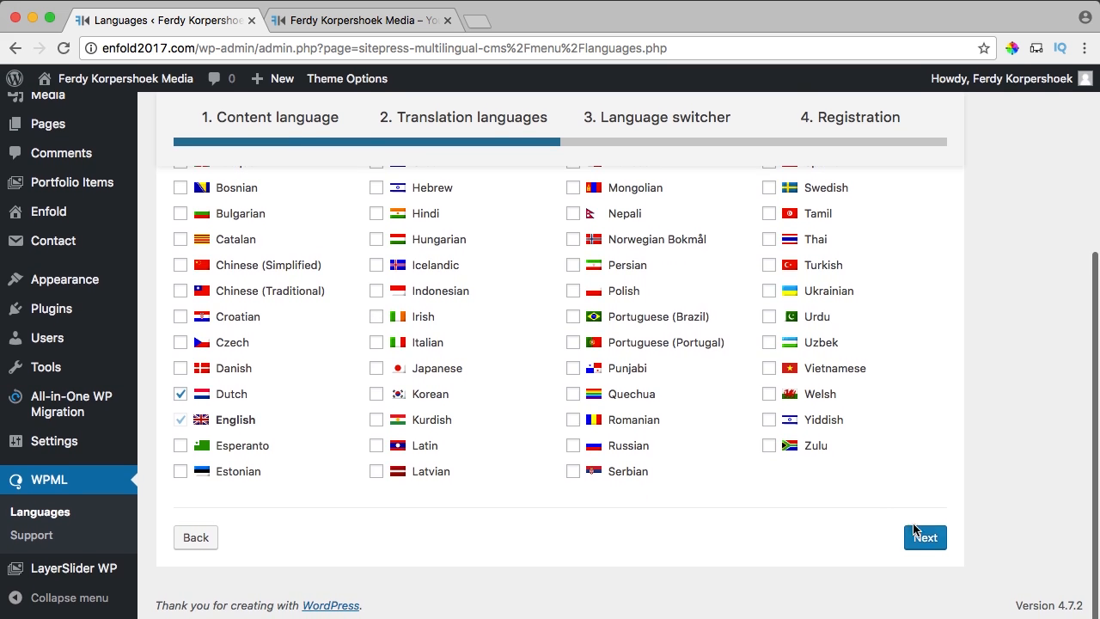
pyautogui.click(924, 535)
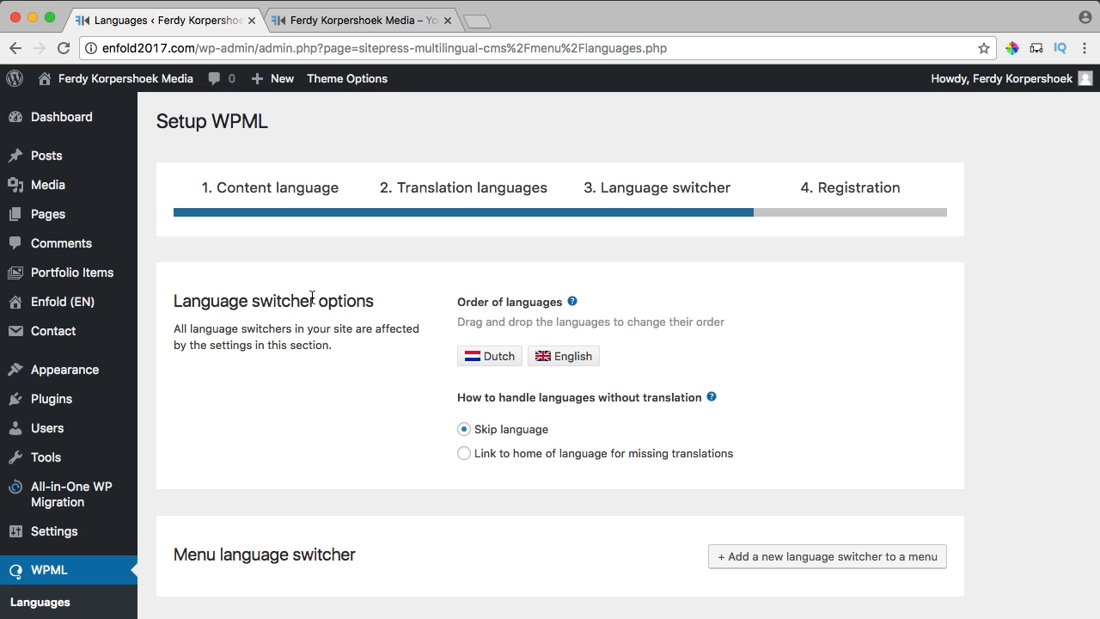
# Scroll through the language switcher options to the Widget language switcher section
pyautogui.scroll(-3, 490, 304)
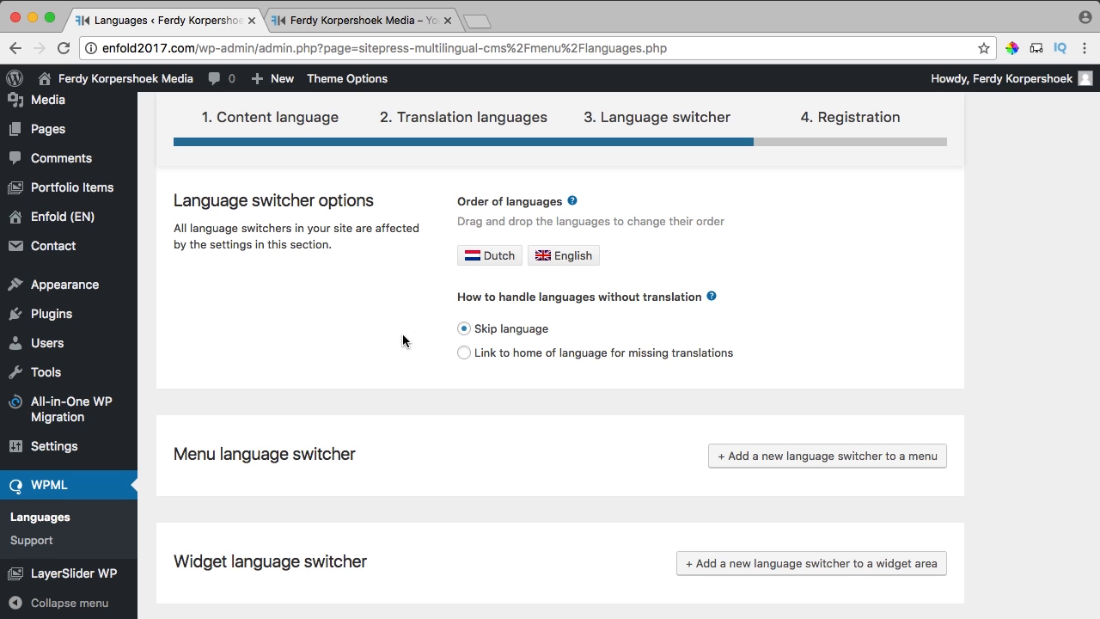
pyautogui.scroll(-4, 346, 338)
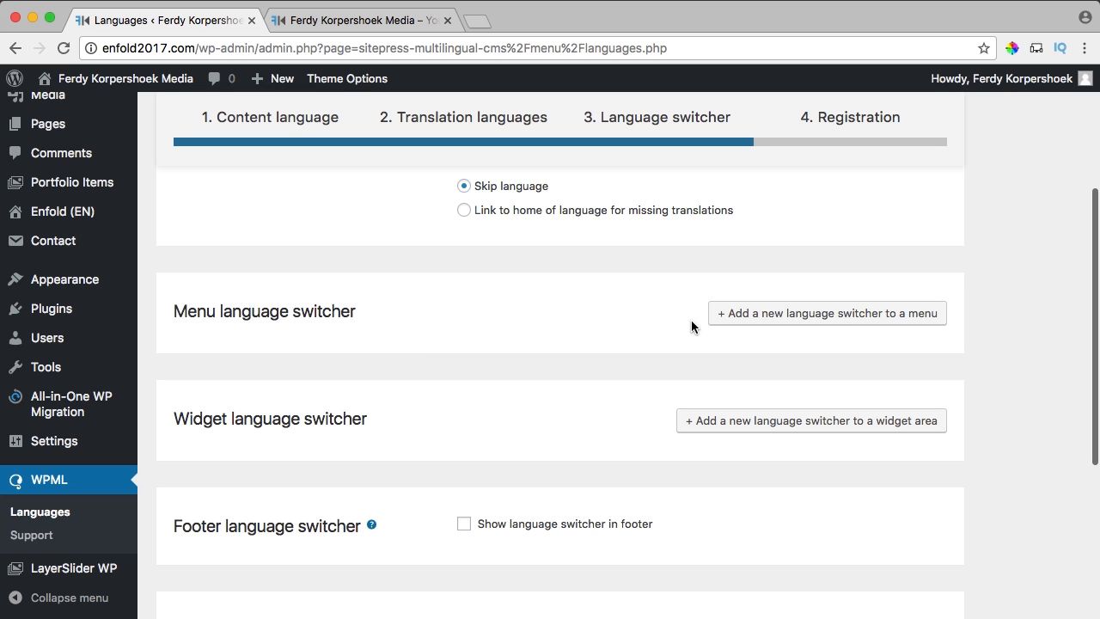
pyautogui.scroll(1, 574, 316)
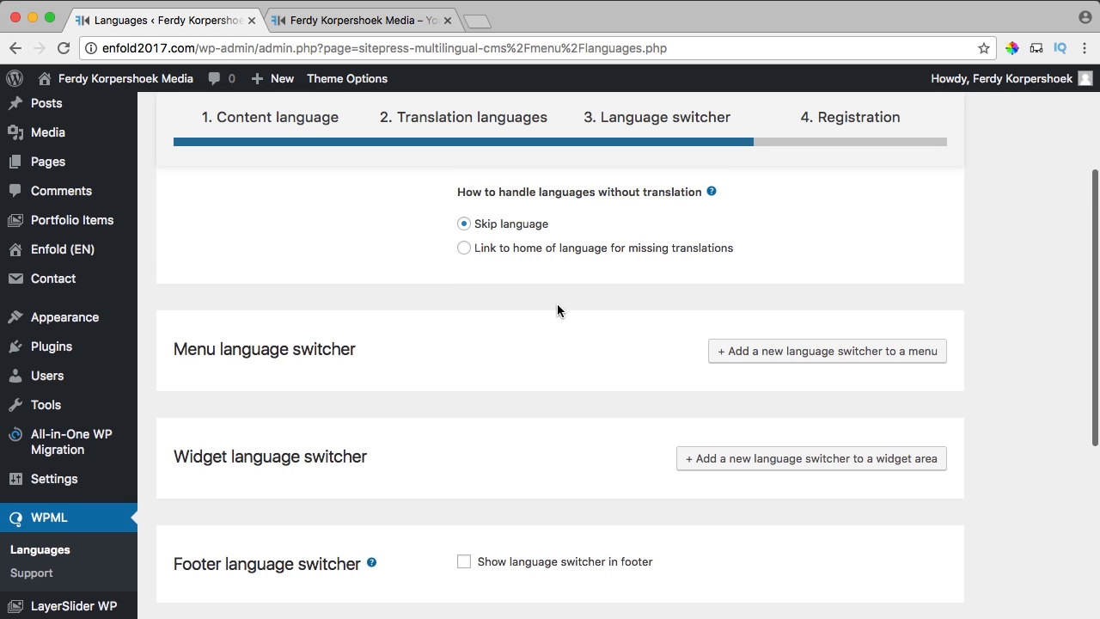
pyautogui.scroll(4, 508, 333)
pyautogui.scroll(-4, 410, 346)
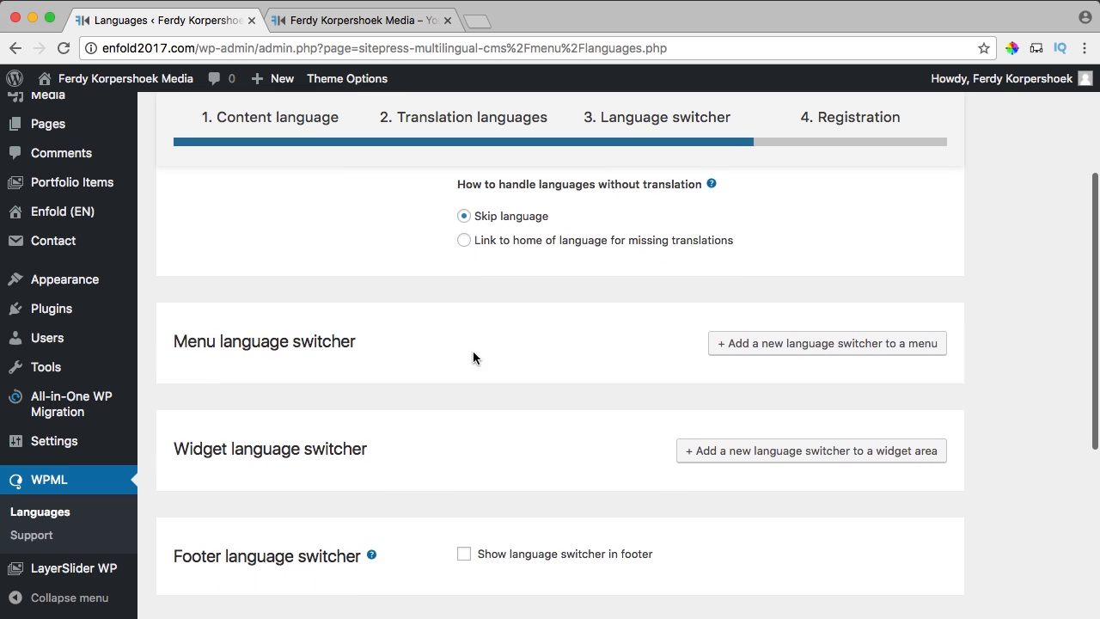
pyautogui.scroll(-3, 341, 316)
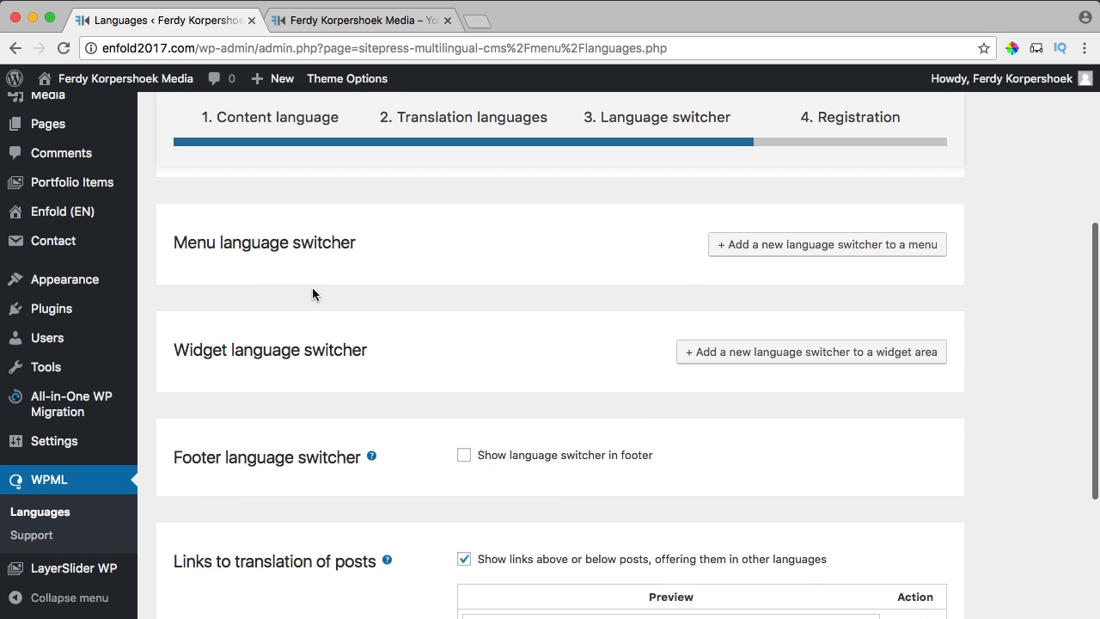
pyautogui.scroll(-2, 266, 300)
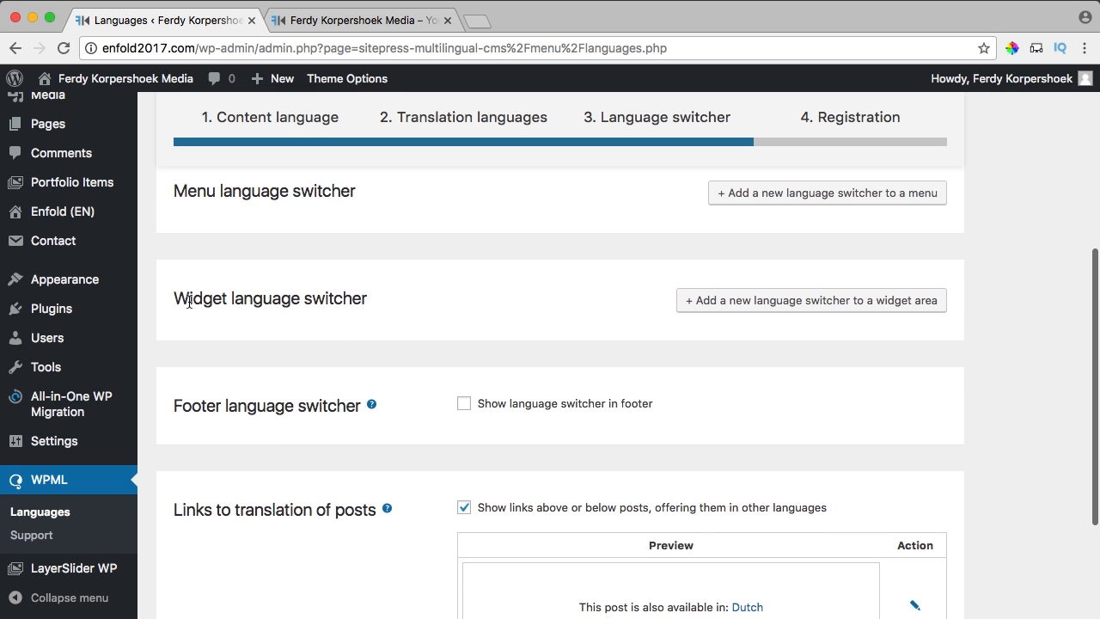
pyautogui.moveTo(190, 301); pyautogui.dragTo(368, 303)
pyautogui.click(375, 305)
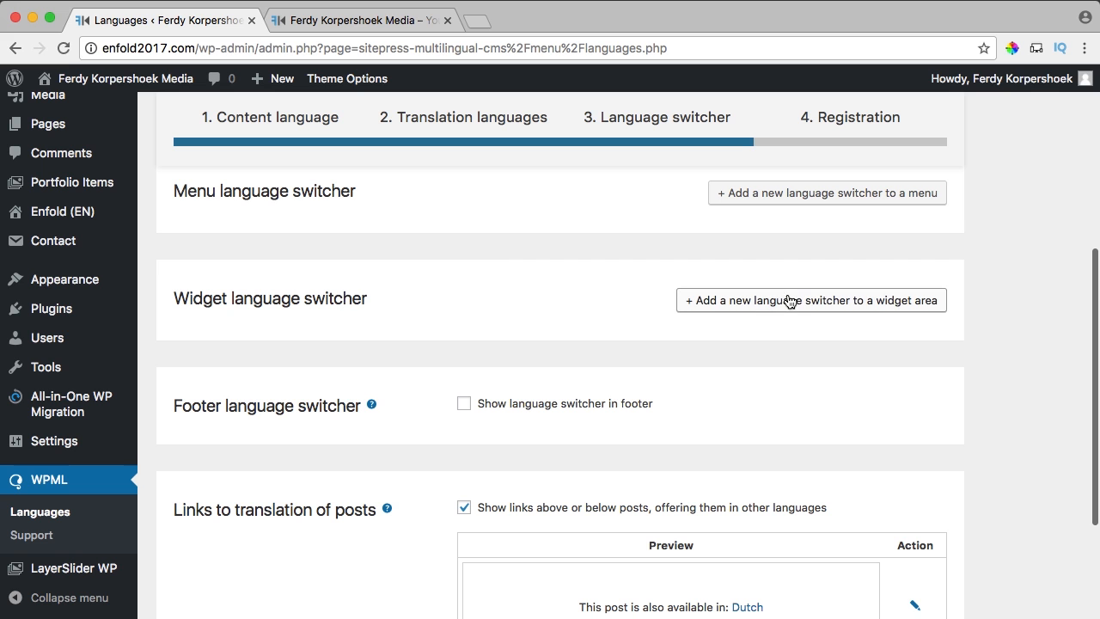
# View the site's About page, then return to the footer and post-link switcher options
pyautogui.click(359, 21)
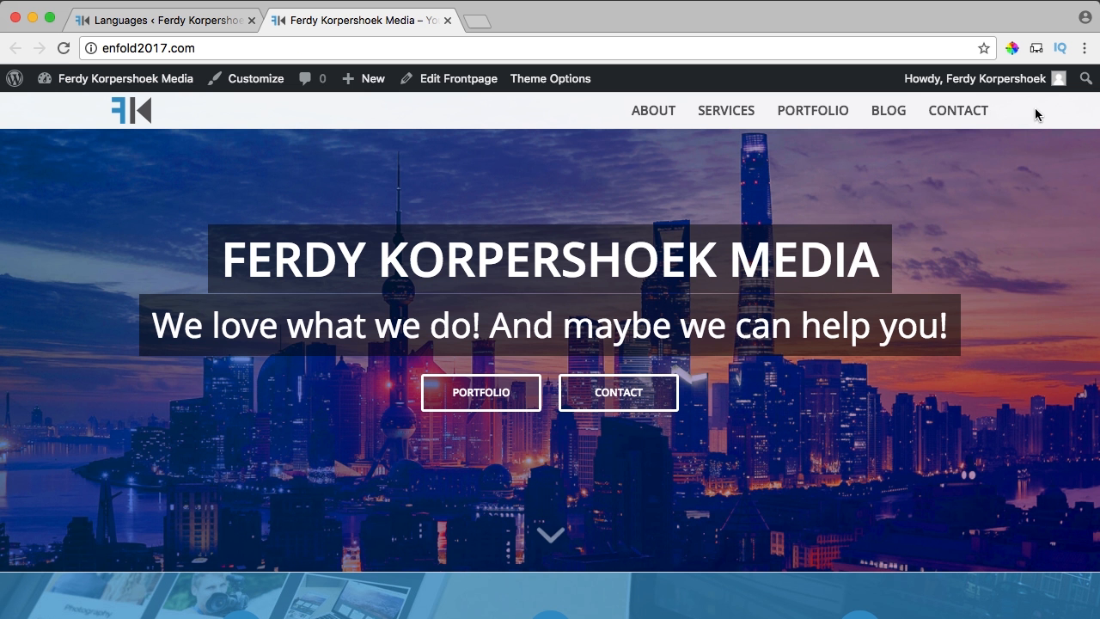
pyautogui.click(657, 111)
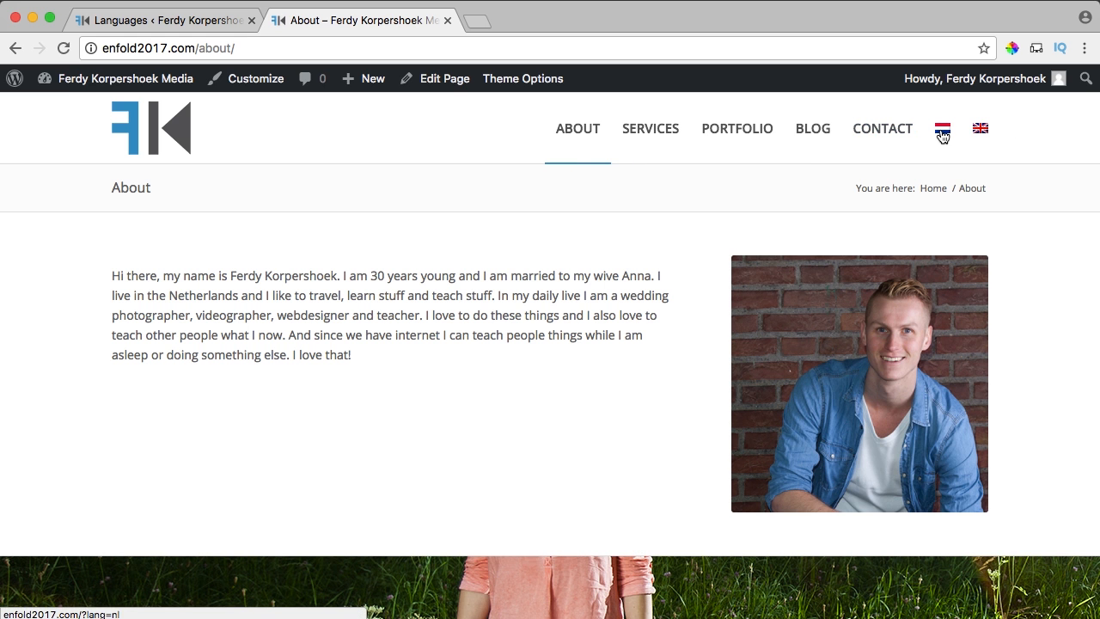
pyautogui.scroll(-5, 680, 276)
pyautogui.scroll(5, 680, 277)
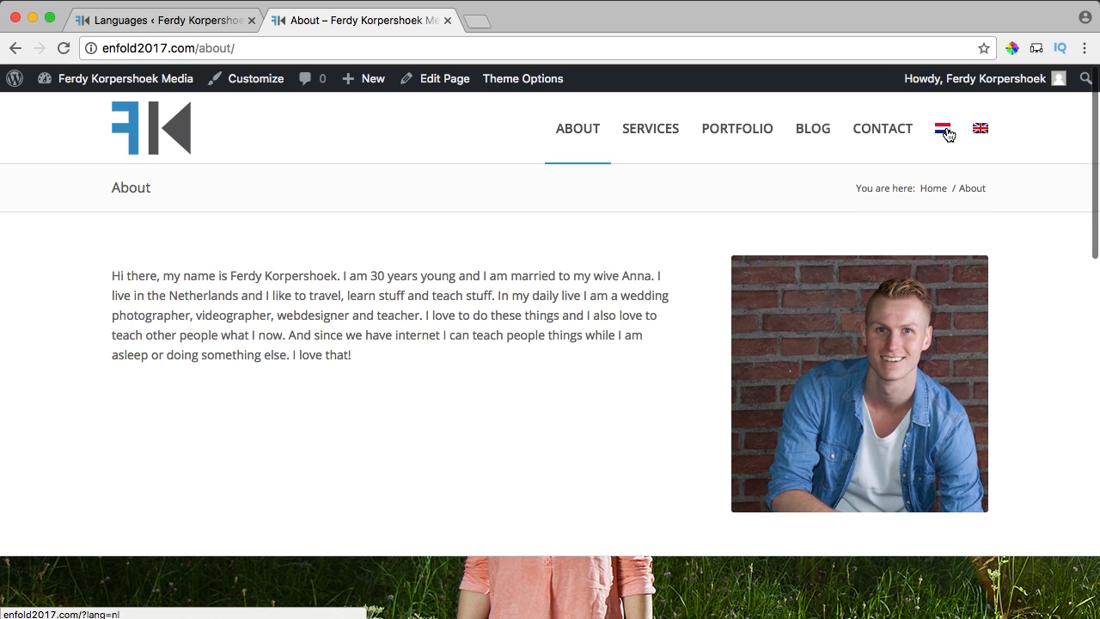
pyautogui.click(206, 21)
pyautogui.scroll(1, 334, 281)
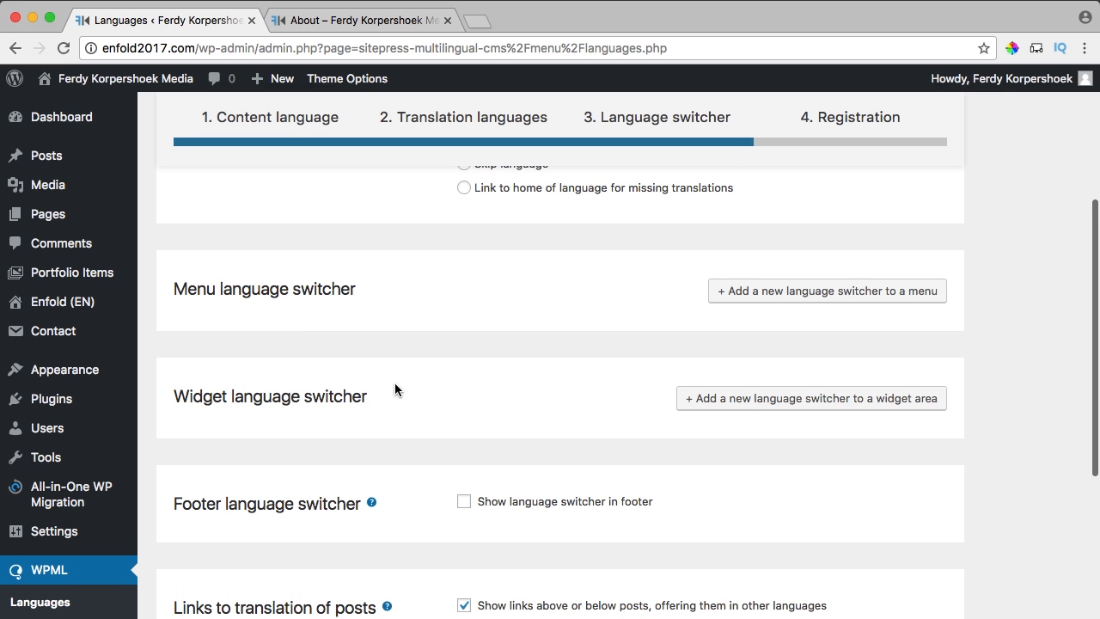
pyautogui.scroll(-4, 394, 382)
pyautogui.scroll(-1, 385, 363)
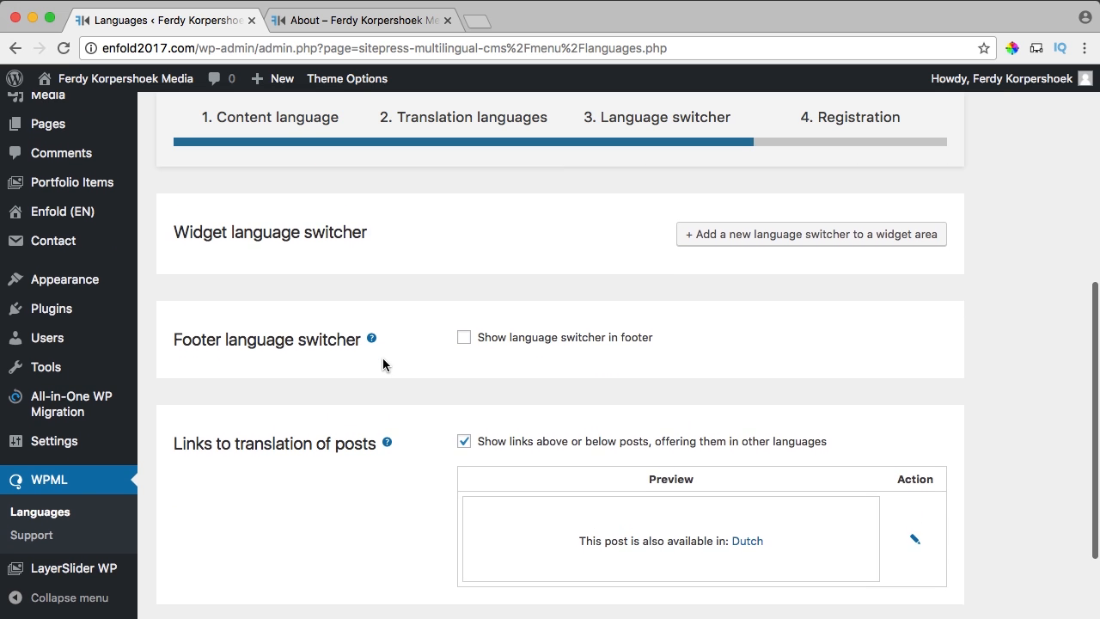
# Enable the footer switcher, try its flag, language-name and colour theme options, then close the editor
pyautogui.click(462, 336)
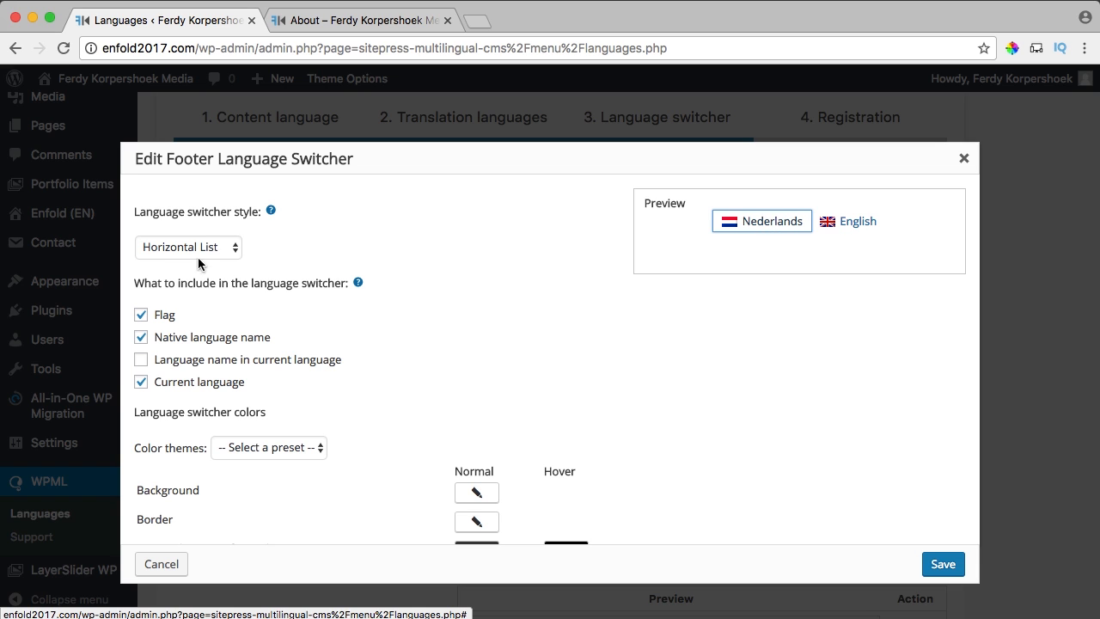
pyautogui.click(143, 317)
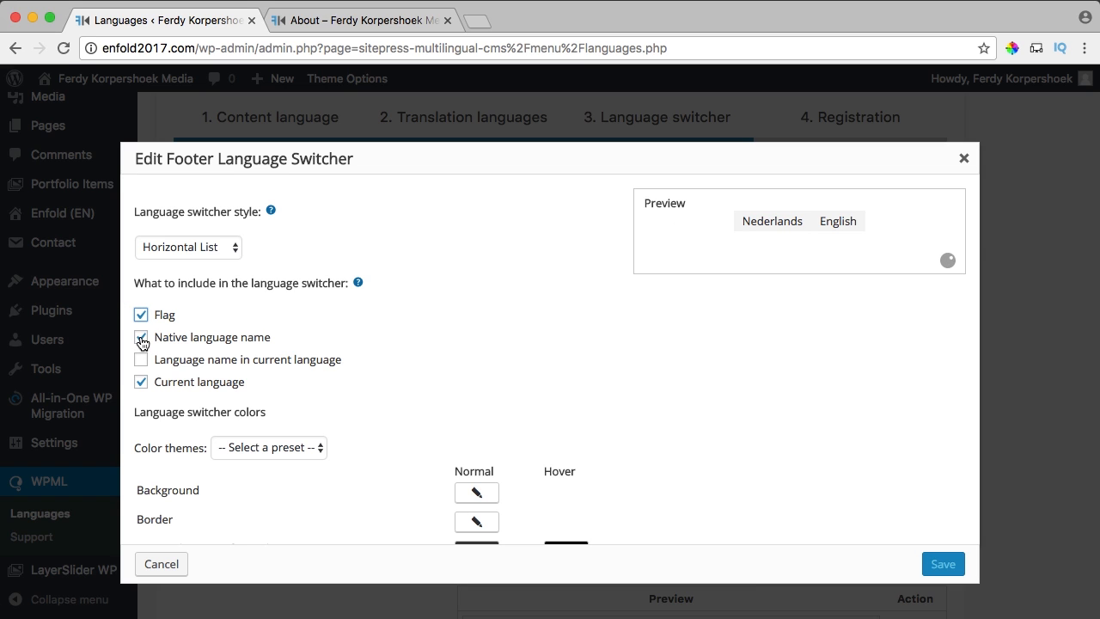
pyautogui.click(141, 338)
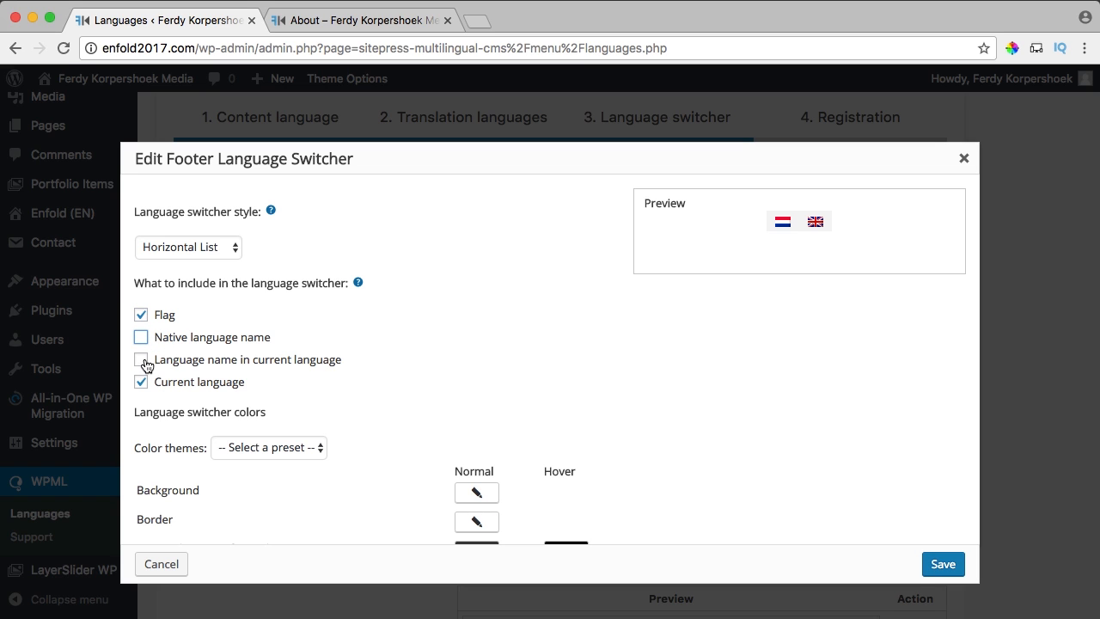
pyautogui.click(142, 362)
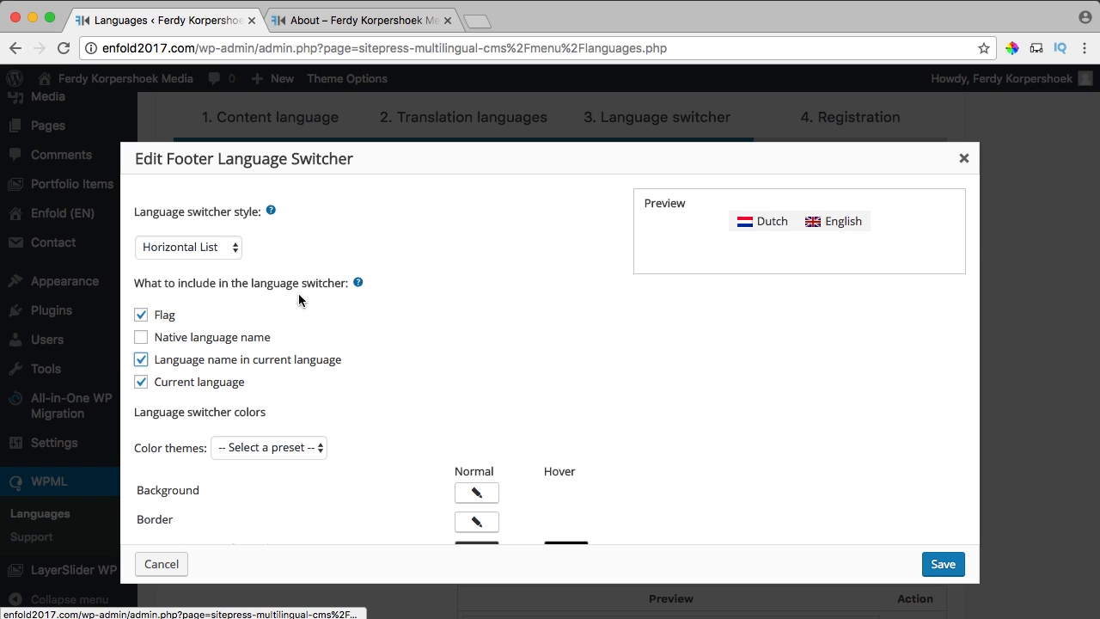
pyautogui.click(141, 362)
pyautogui.click(141, 382)
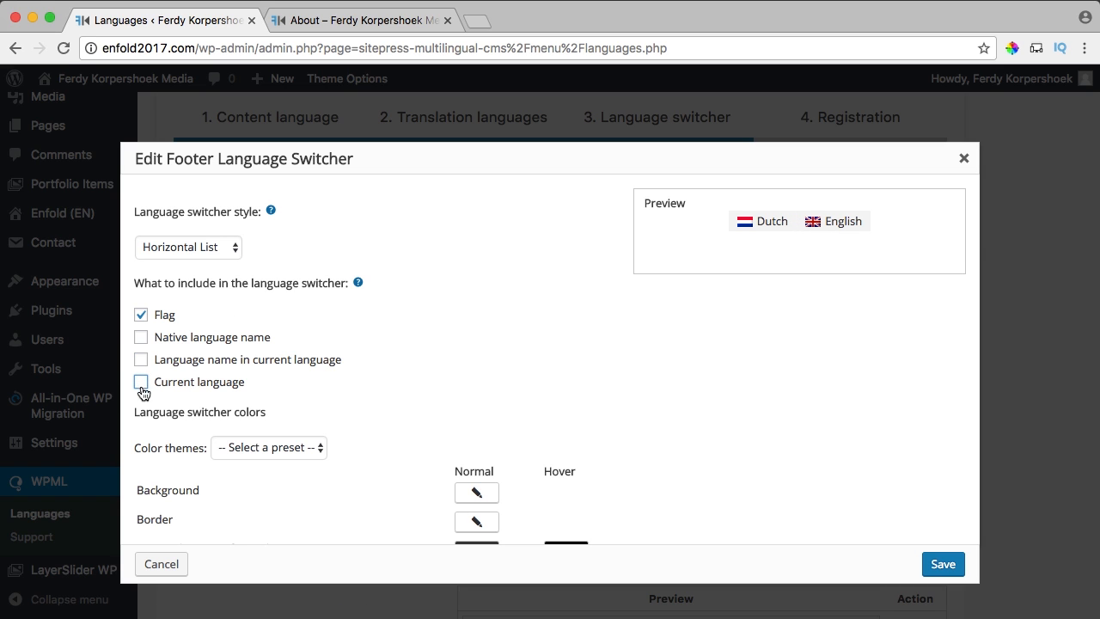
pyautogui.scroll(-3, 261, 417)
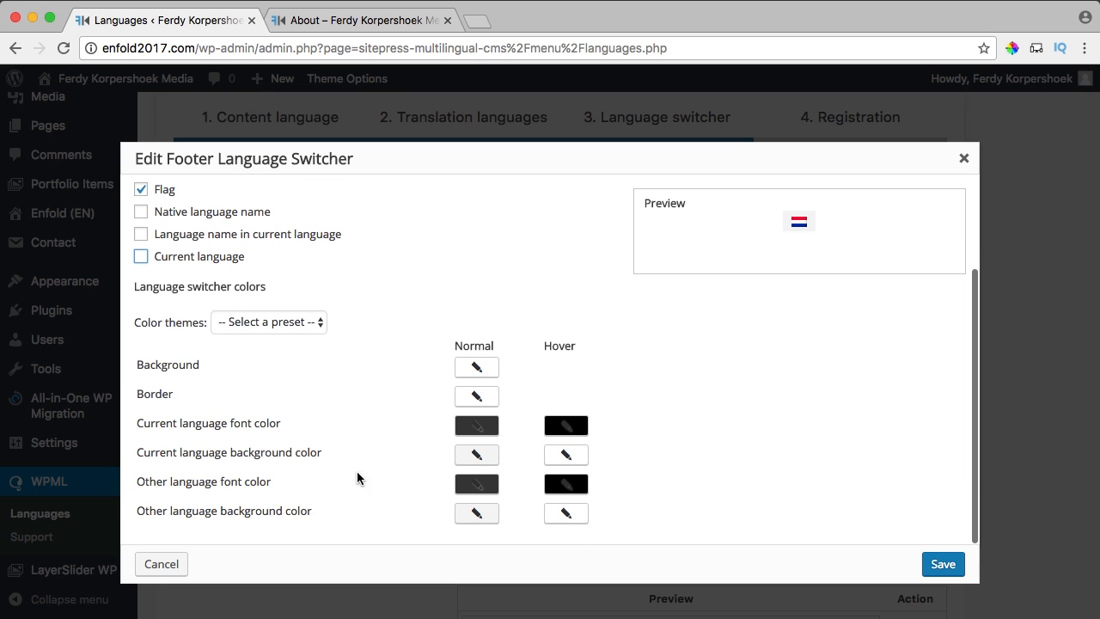
pyautogui.click(257, 323)
pyautogui.click(365, 292)
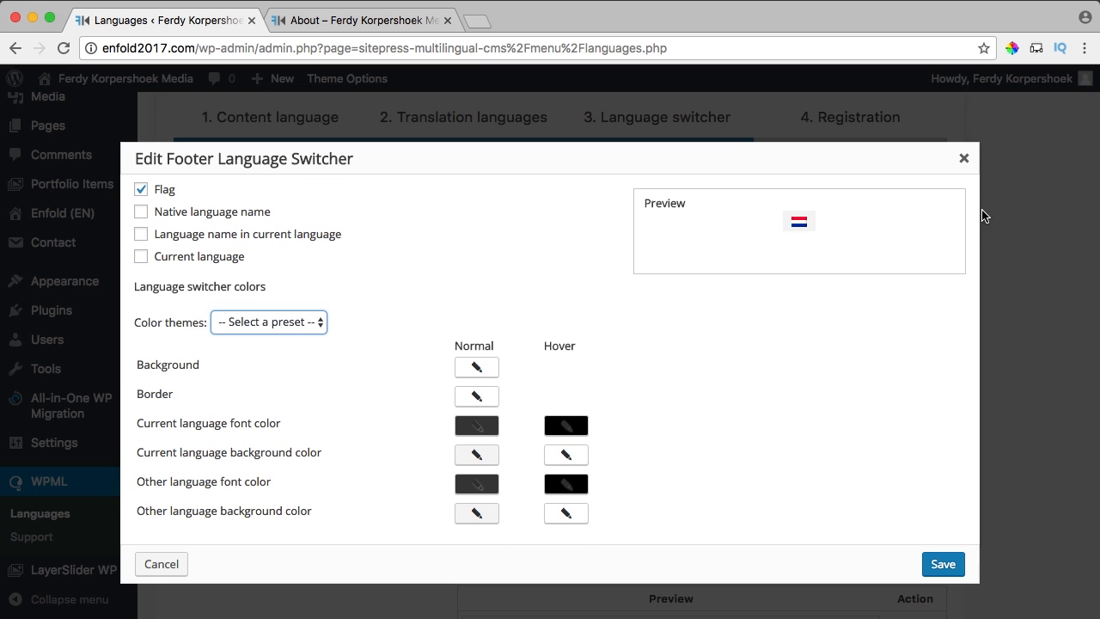
pyautogui.click(965, 160)
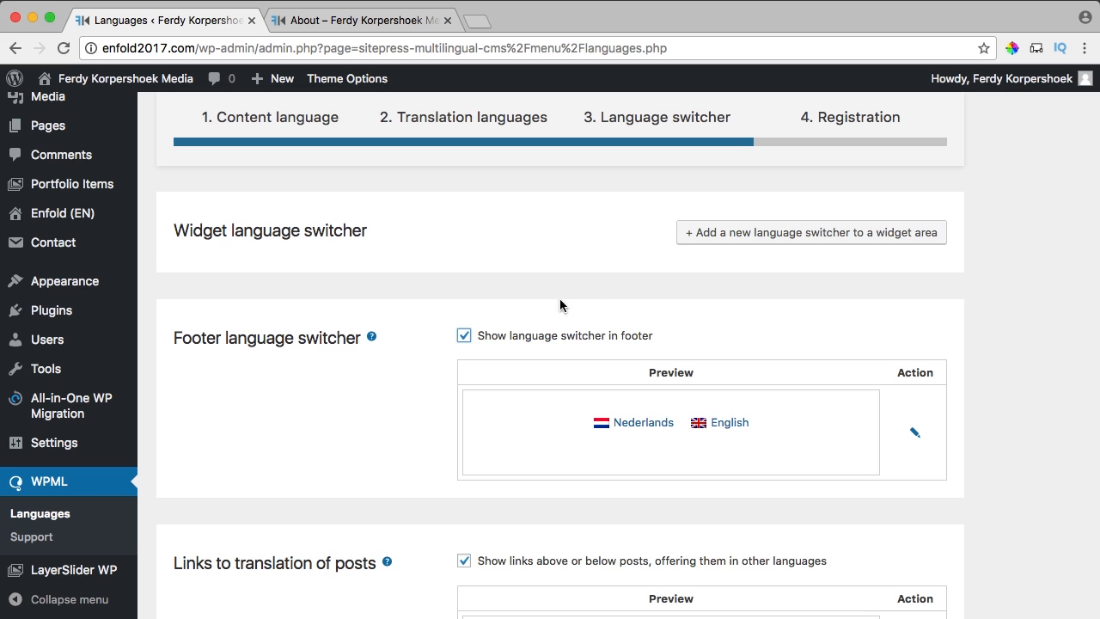
# Disable the footer switcher and post translation links, then finish the WPML setup wizard
pyautogui.click(464, 336)
pyautogui.scroll(-3, 437, 334)
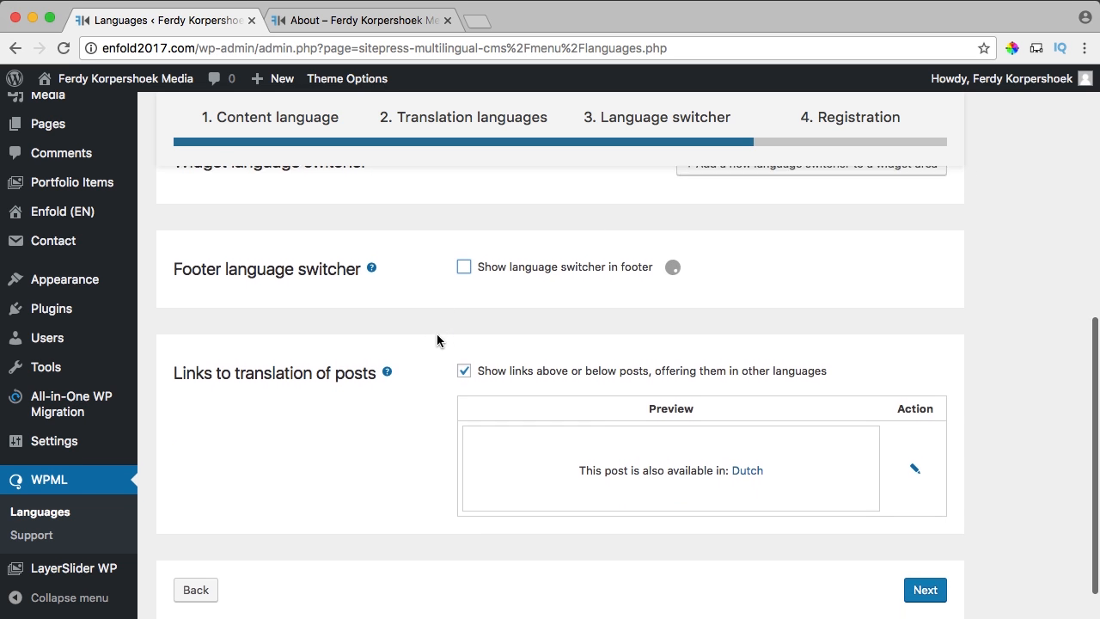
pyautogui.moveTo(183, 339); pyautogui.dragTo(354, 340)
pyautogui.click(354, 340)
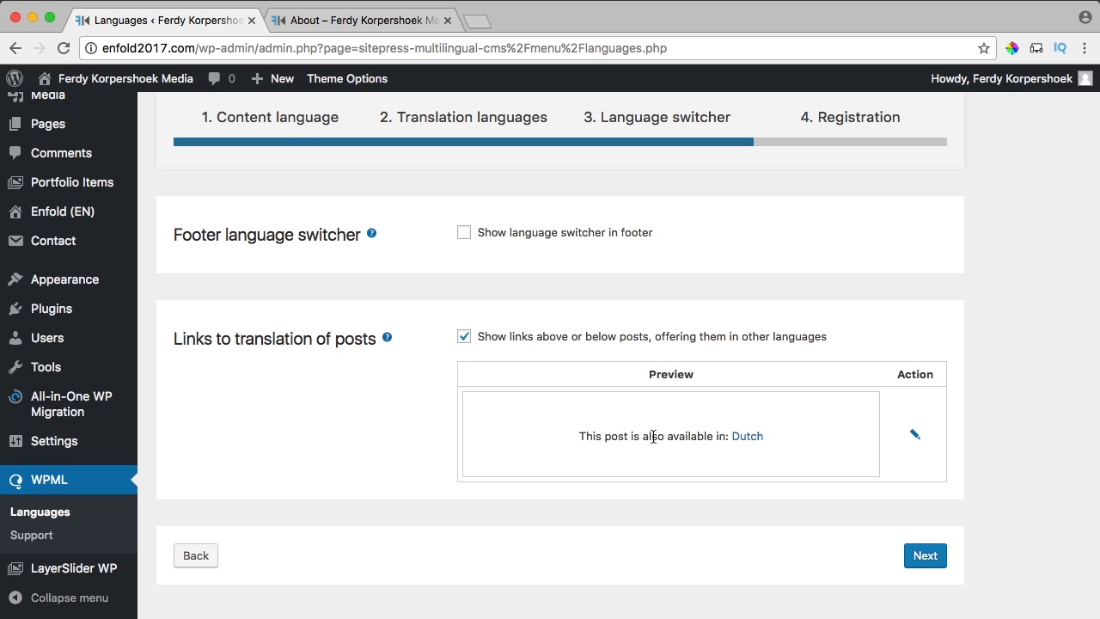
pyautogui.click(464, 336)
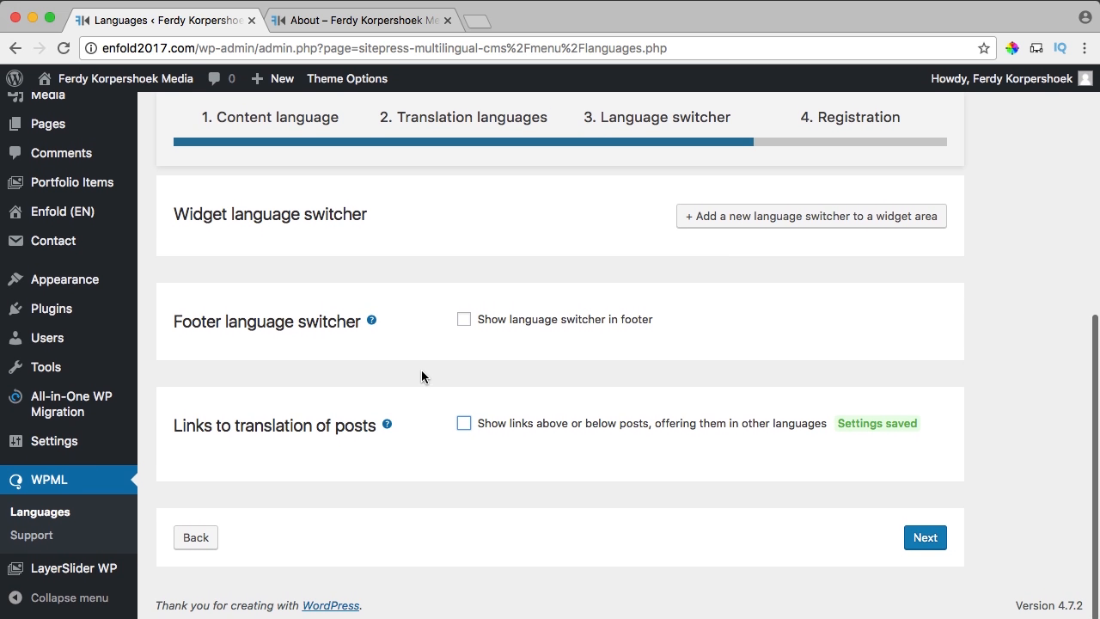
pyautogui.click(923, 539)
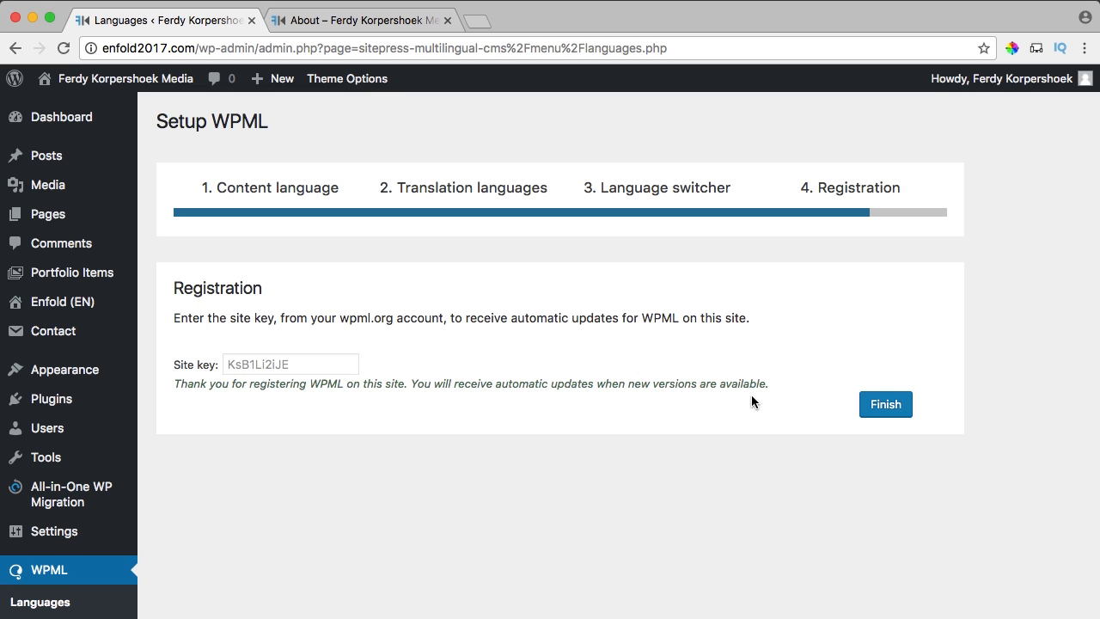
pyautogui.click(871, 407)
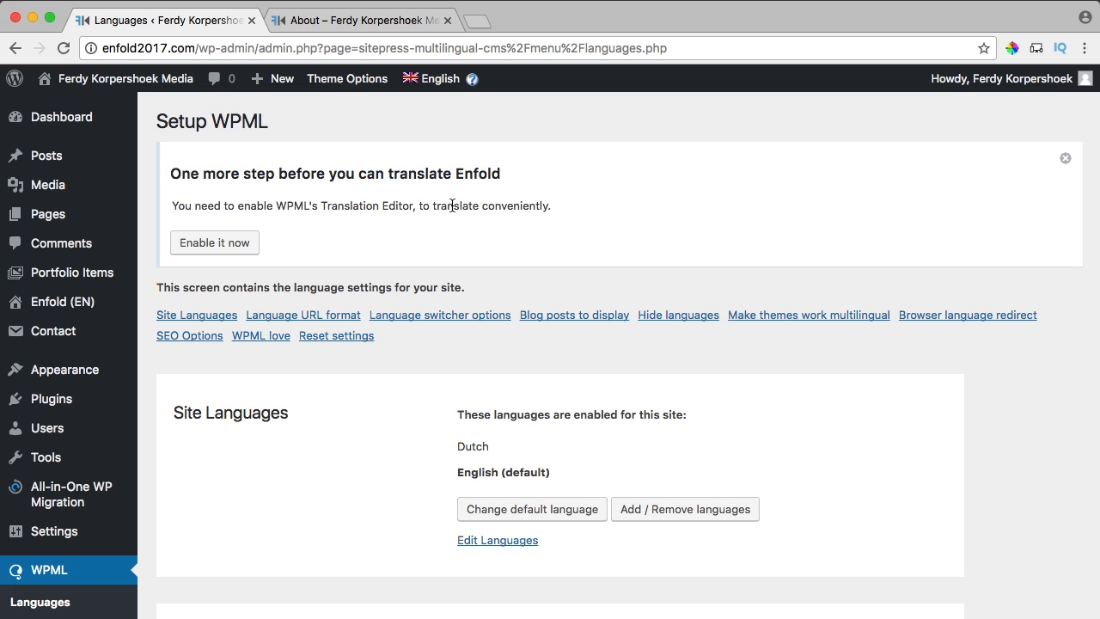
# Enable WPML's Translation Editor
pyautogui.click(208, 243)
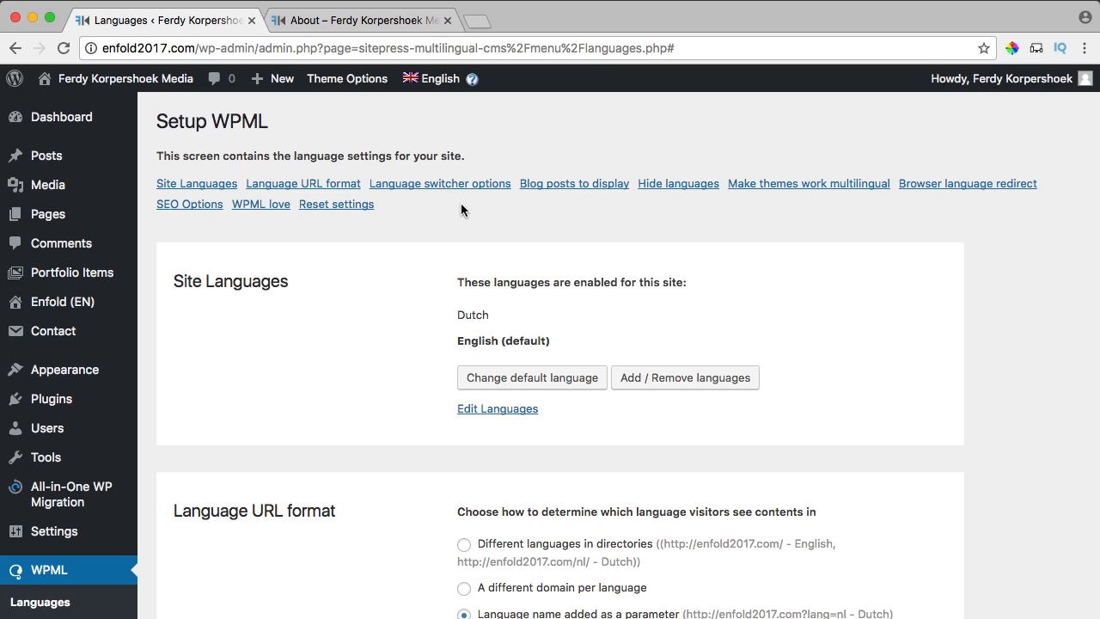
pyautogui.scroll(-2, 460, 206)
pyautogui.scroll(2, 458, 210)
# Open the home page in Dutch, note the ?lang=nl address and 404 error, then return to the settings
pyautogui.click(340, 12)
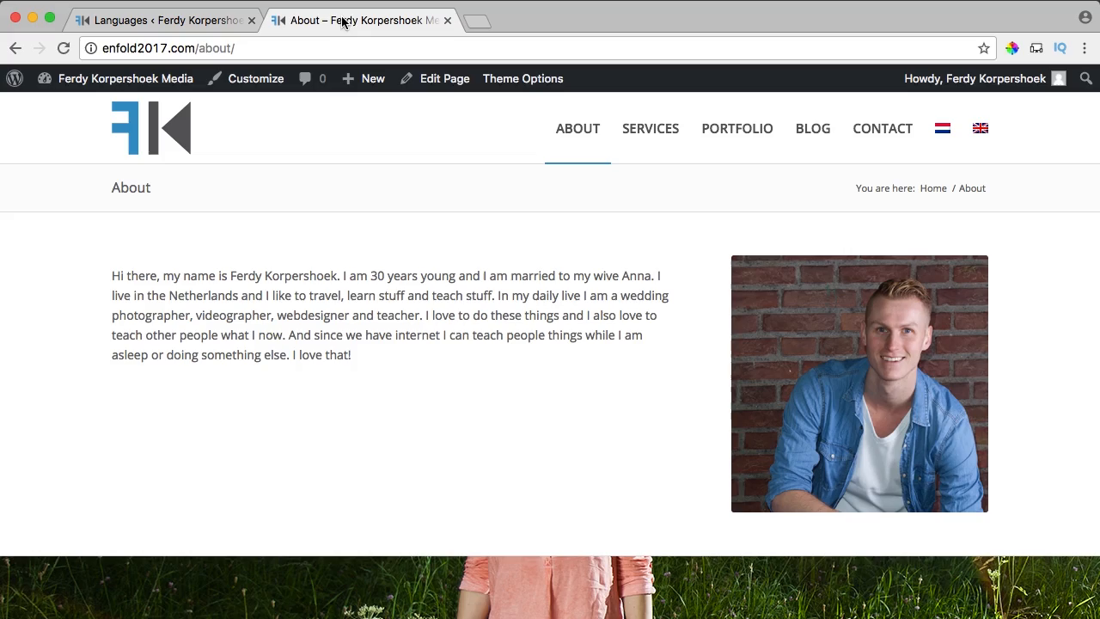
pyautogui.click(186, 139)
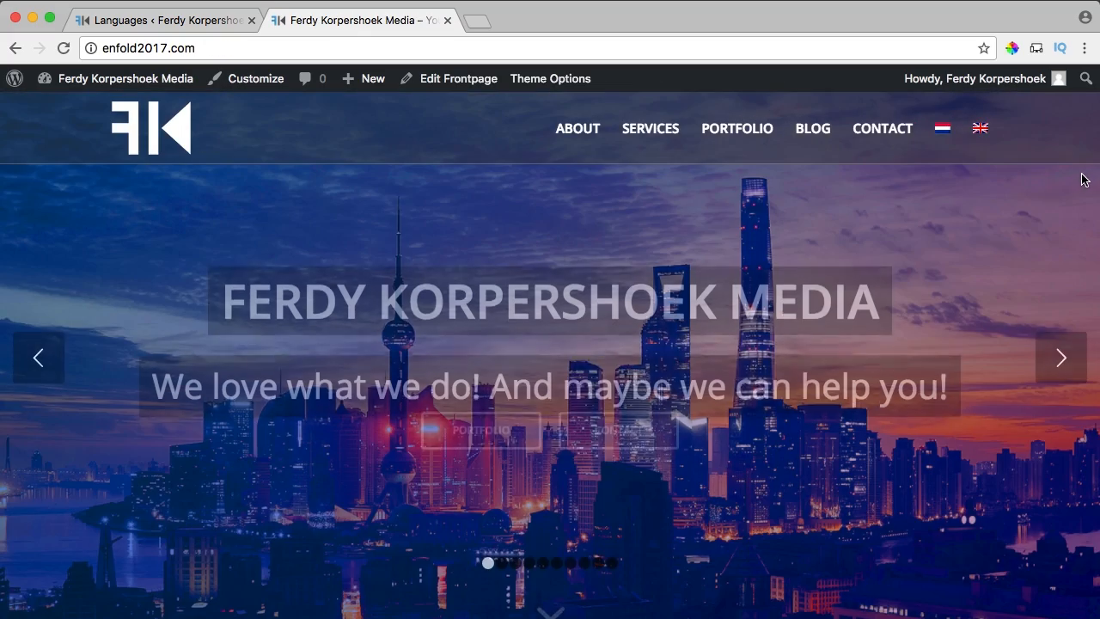
pyautogui.scroll(-4, 705, 257)
pyautogui.scroll(4, 704, 258)
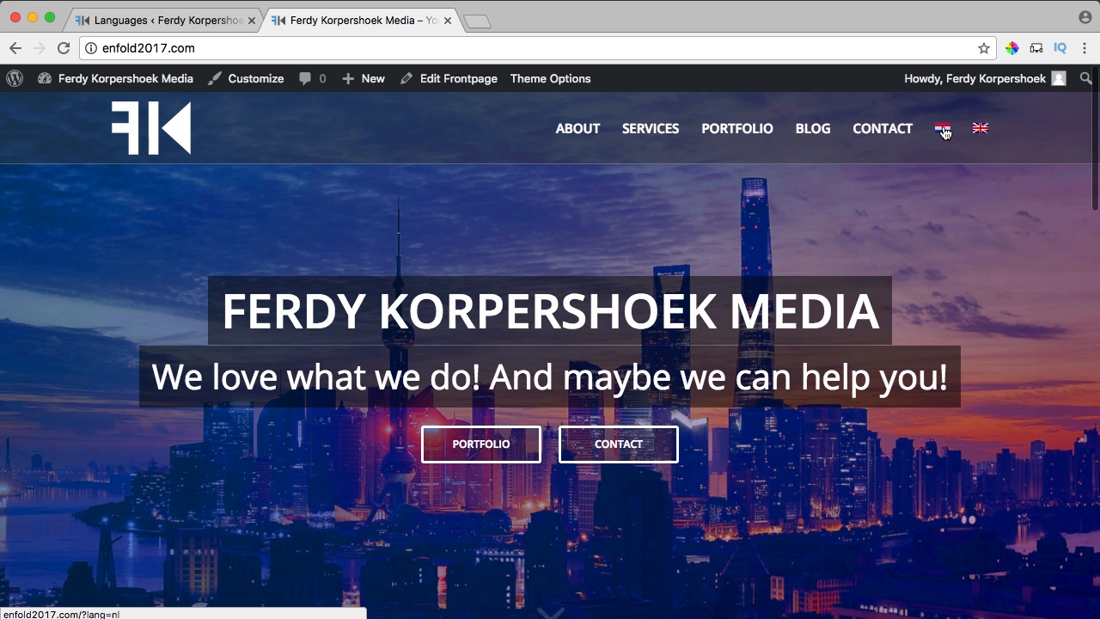
pyautogui.click(942, 130)
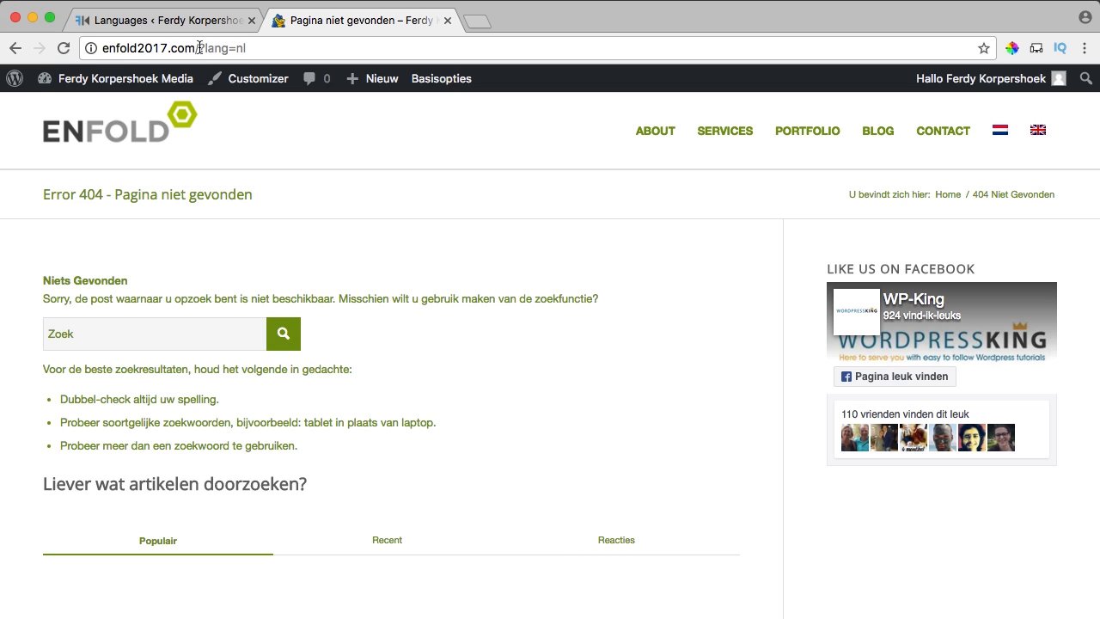
pyautogui.moveTo(200, 47); pyautogui.dragTo(263, 49)
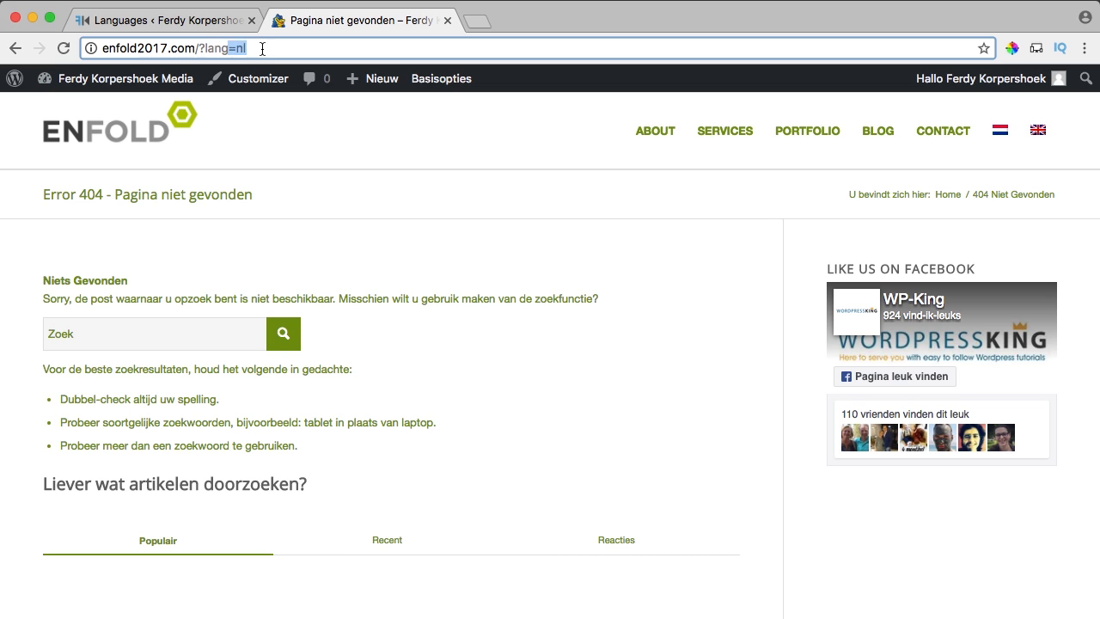
pyautogui.click(262, 49)
pyautogui.moveTo(52, 195); pyautogui.dragTo(330, 195)
pyautogui.click(330, 195)
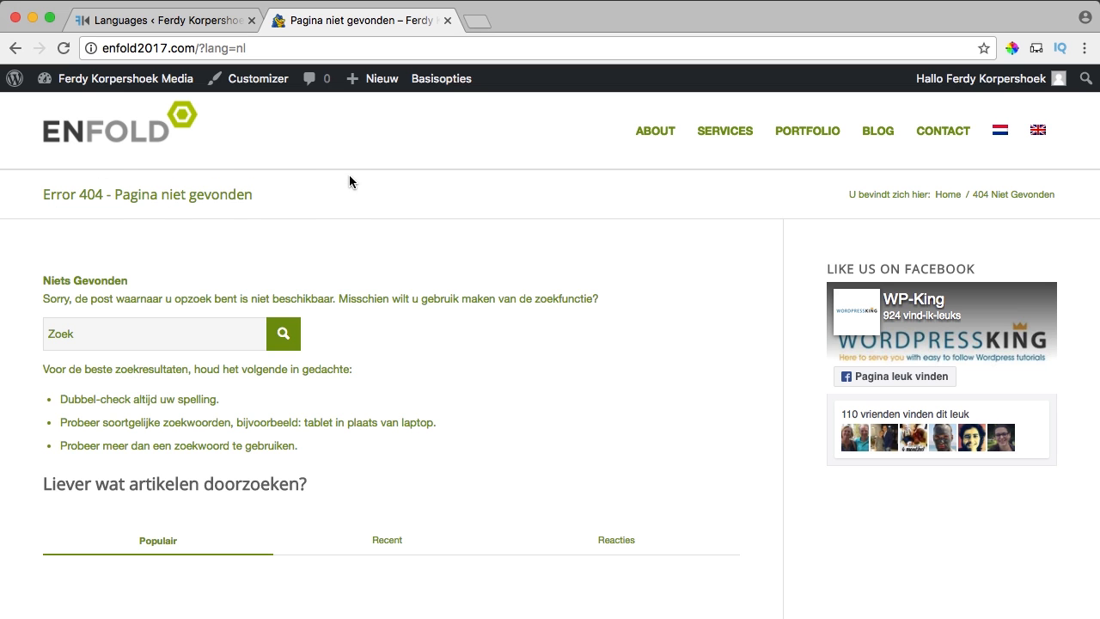
pyautogui.click(212, 22)
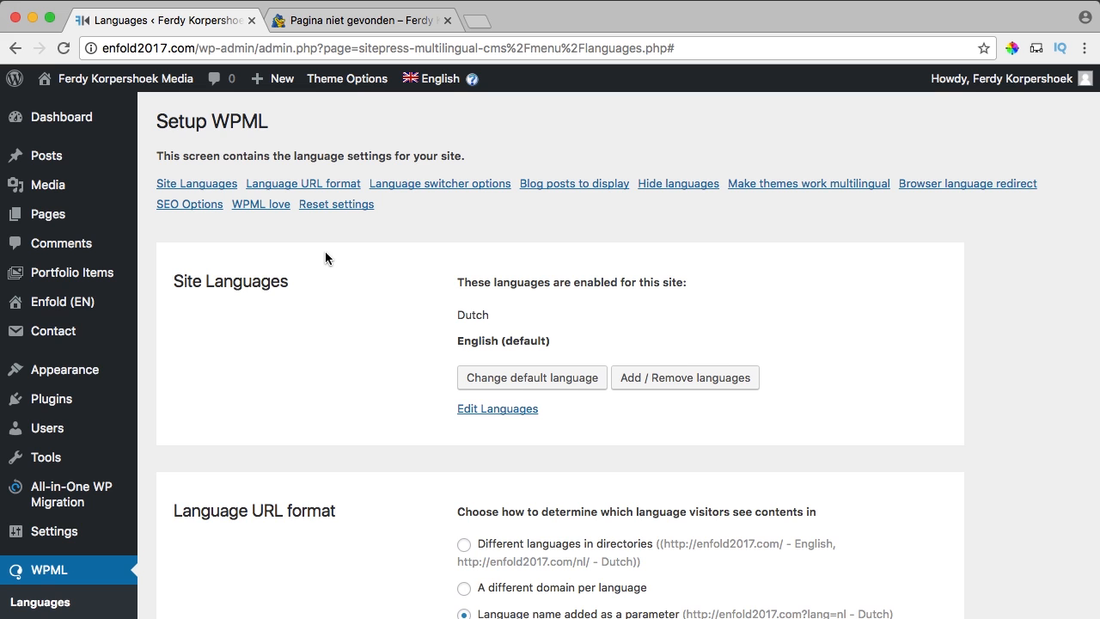
# Compare the Language URL format setting with the ?lang=nl address on the Dutch 404 page
pyautogui.scroll(-5, 293, 299)
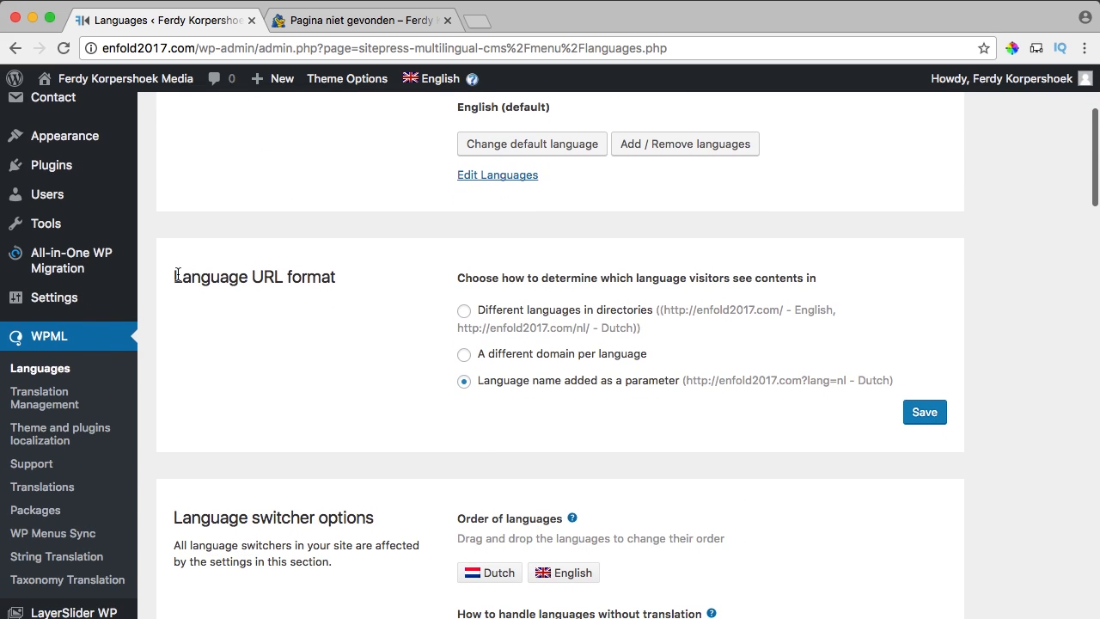
pyautogui.moveTo(175, 276)
pyautogui.mouseDown()
pyautogui.moveTo(338, 277)
pyautogui.moveTo(175, 277)
pyautogui.mouseUp()
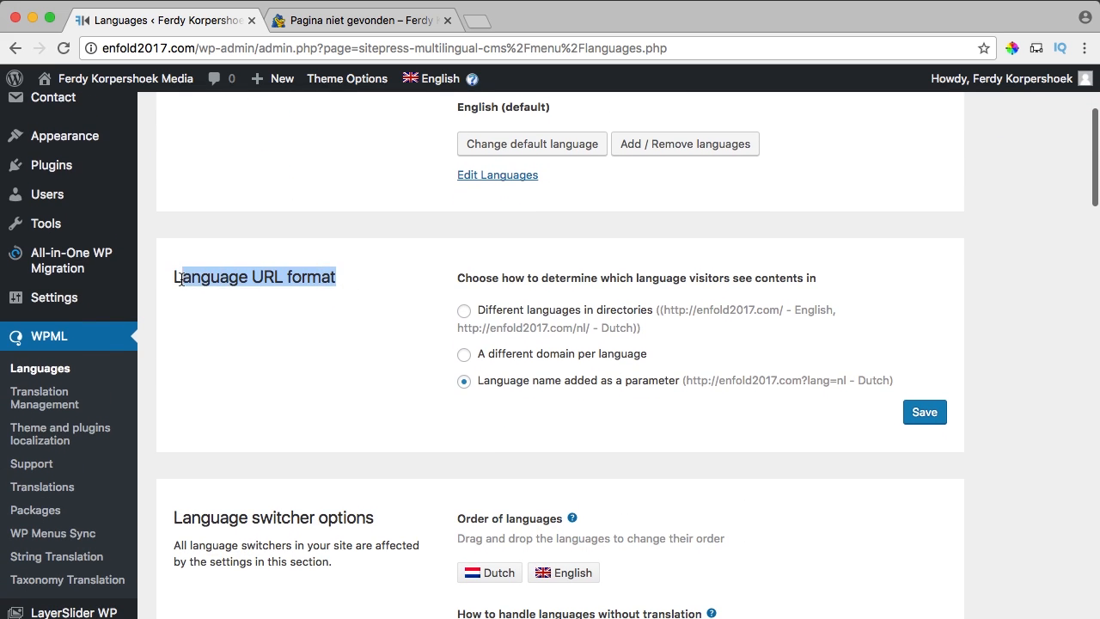
pyautogui.click(182, 279)
pyautogui.click(389, 28)
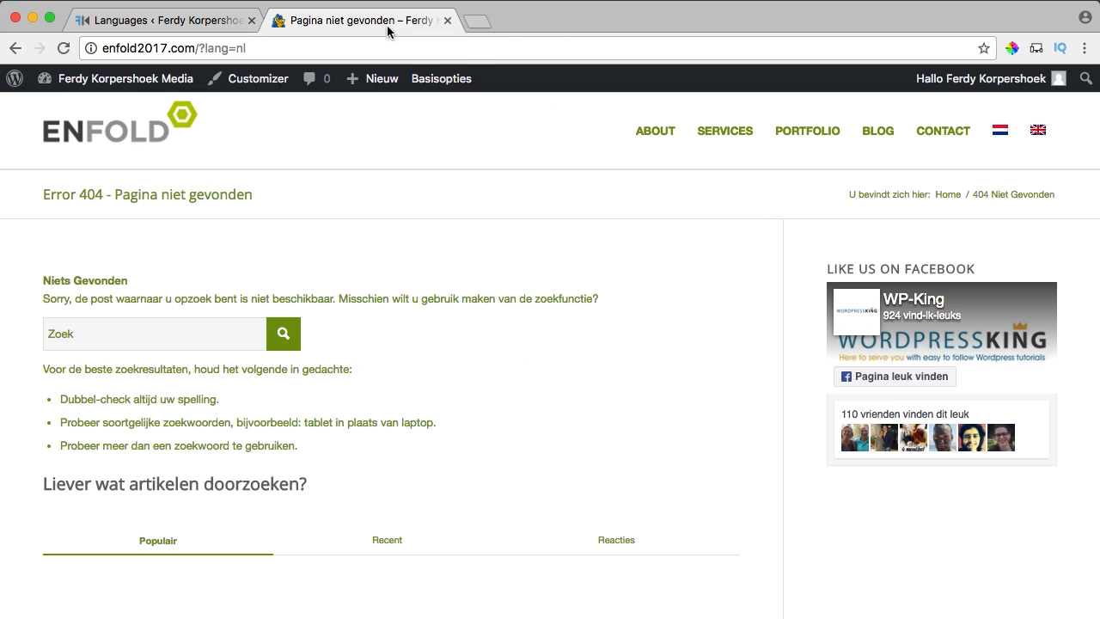
pyautogui.click(199, 48)
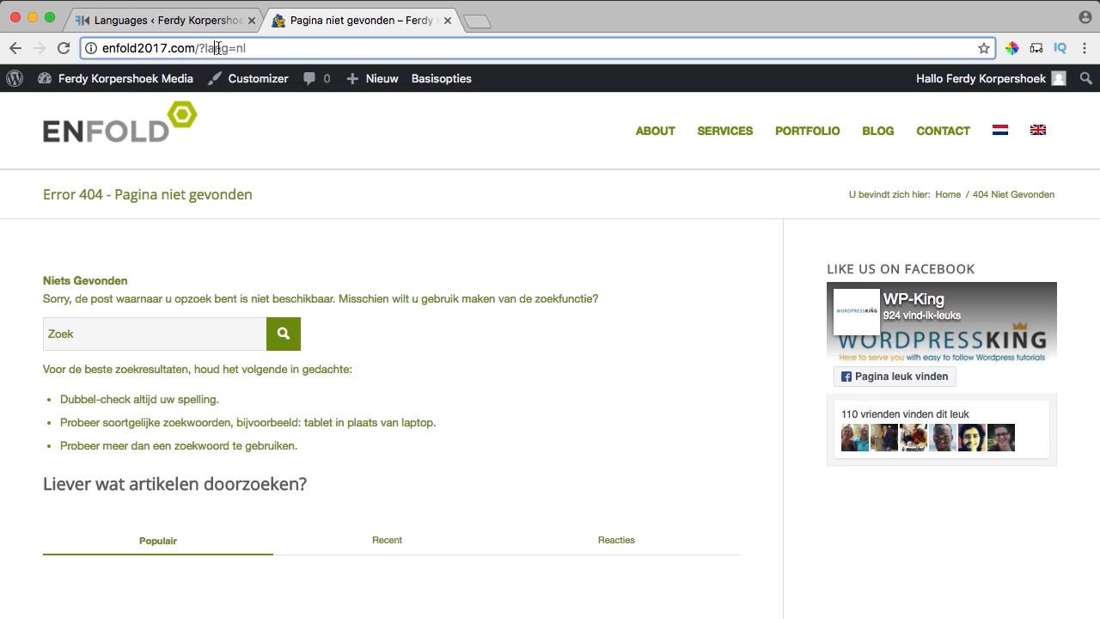
pyautogui.click(215, 23)
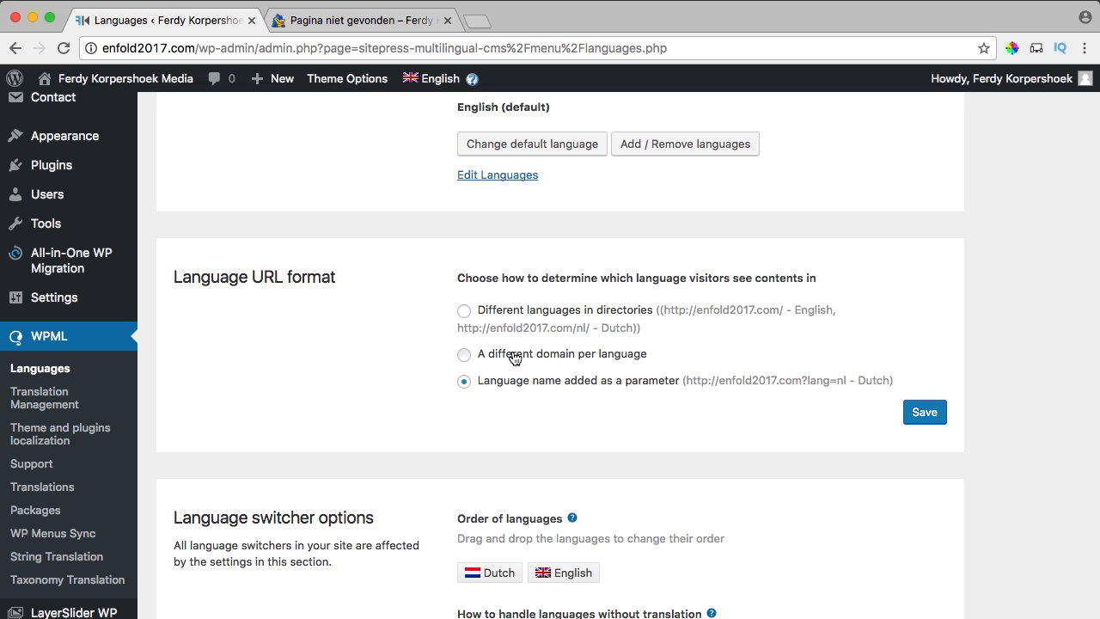
# Choose 'Different languages in directories' and change the Dutch page address to /nl
pyautogui.click(465, 311)
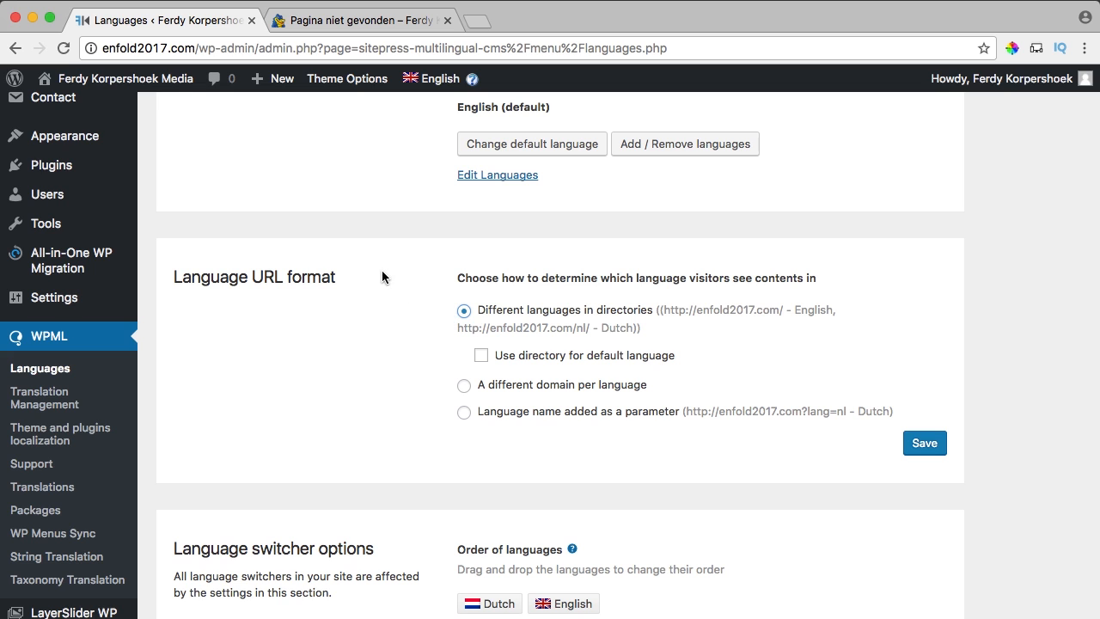
pyautogui.click(330, 22)
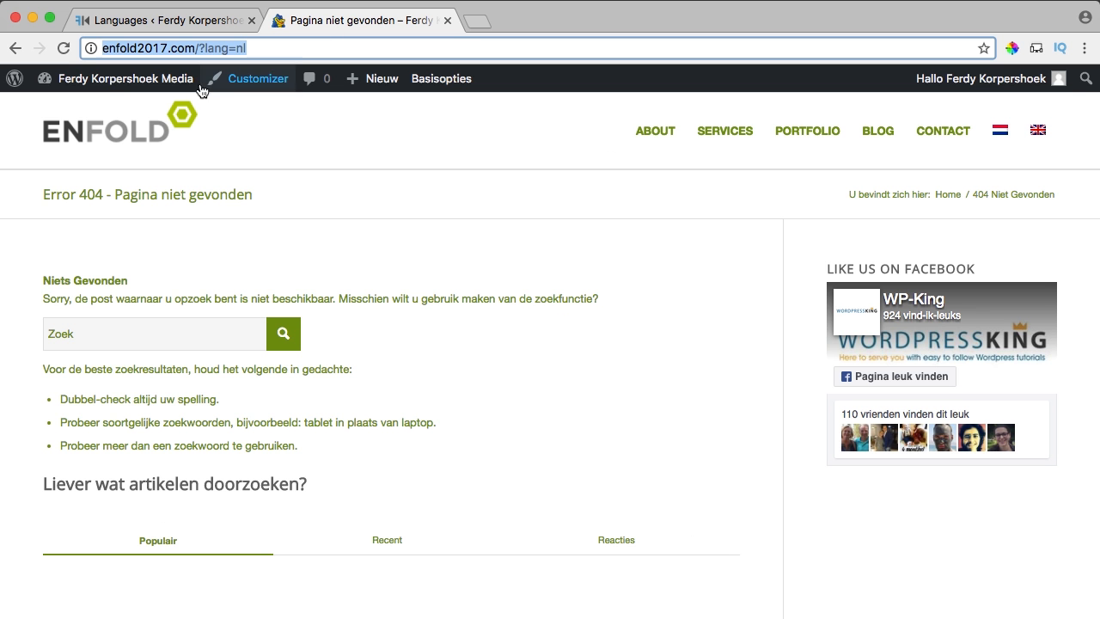
pyautogui.click(151, 52)
pyautogui.moveTo(102, 49); pyautogui.dragTo(169, 48)
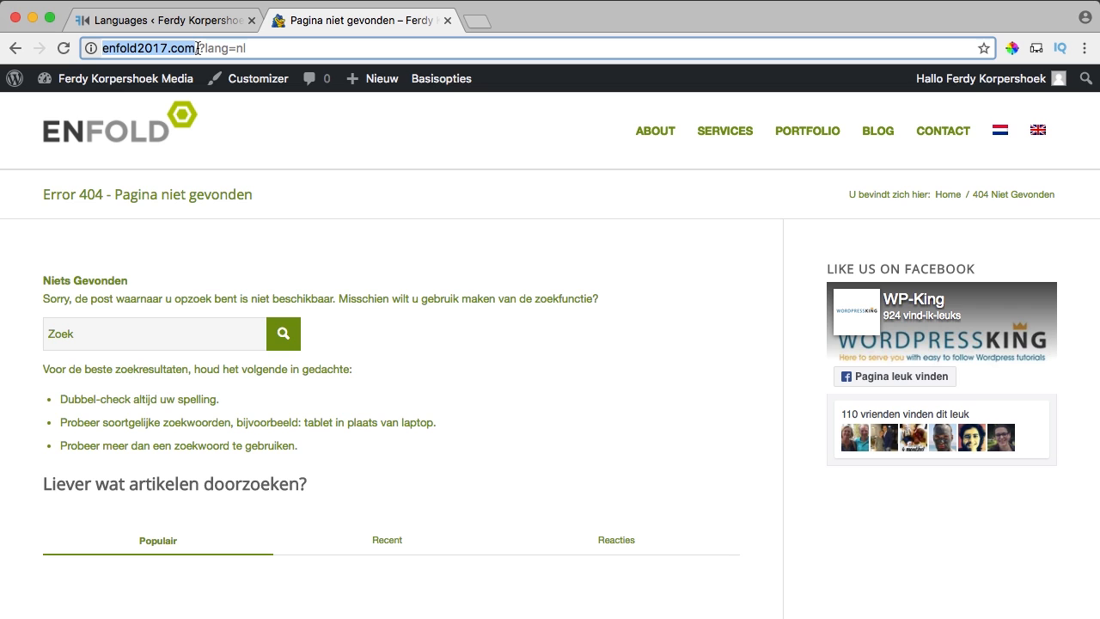
pyautogui.moveTo(198, 48); pyautogui.dragTo(258, 49)
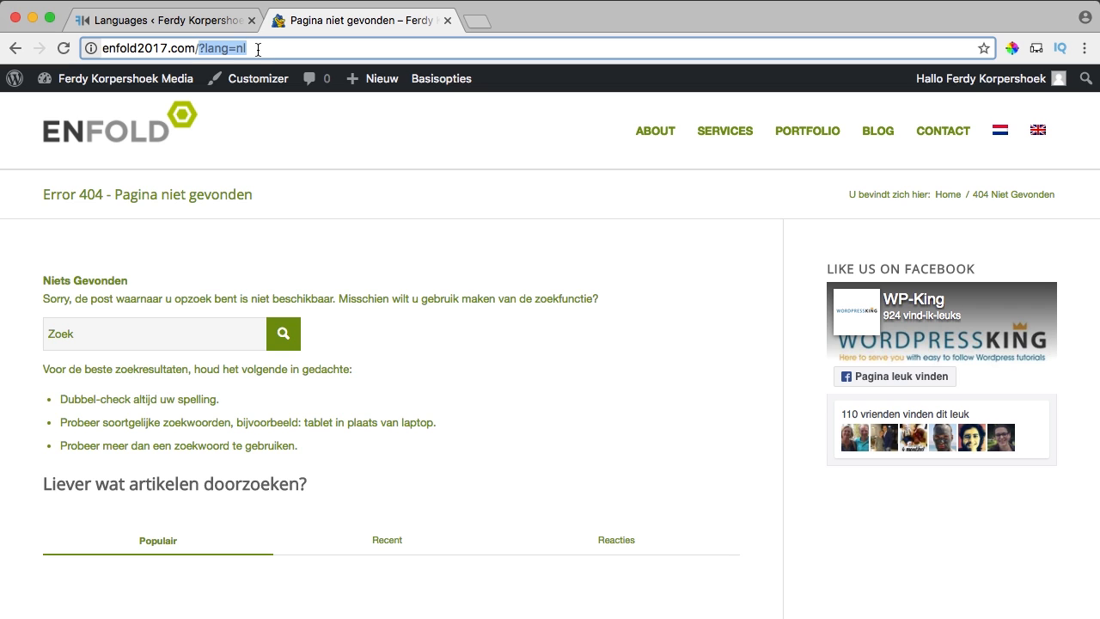
pyautogui.write('nl')
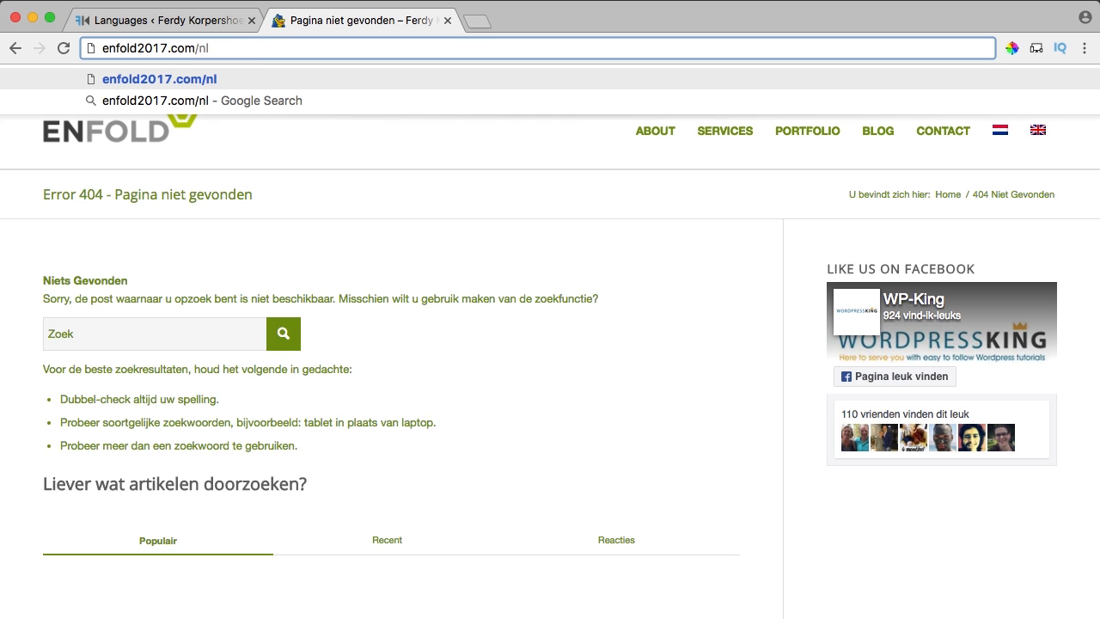
pyautogui.click(191, 20)
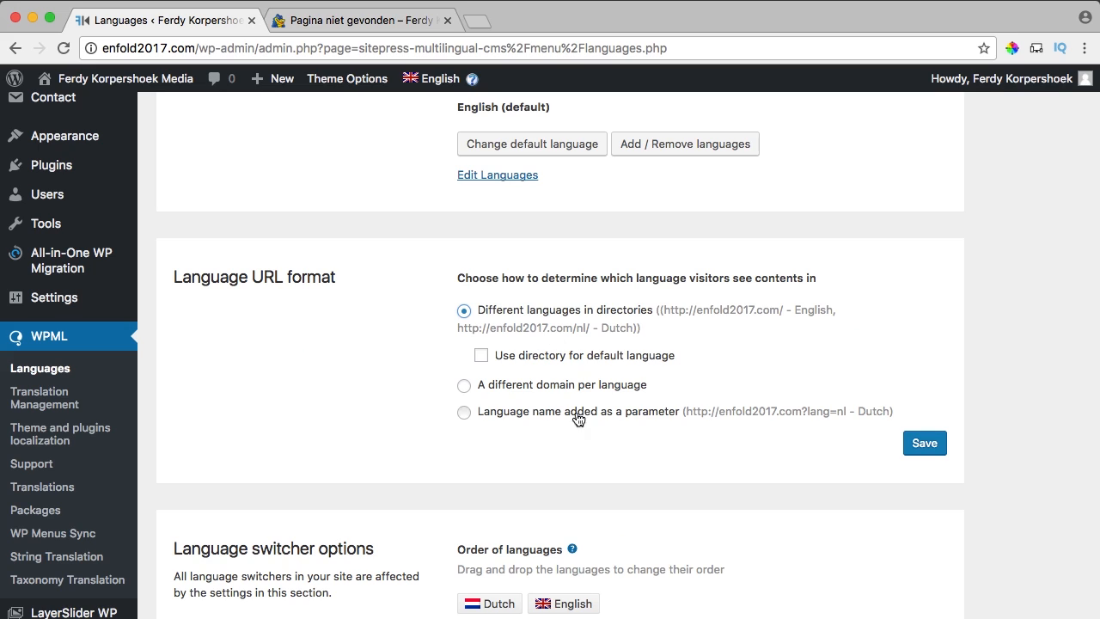
# Save the per-language directory URL format and scroll down through the WPML settings
pyautogui.click(924, 445)
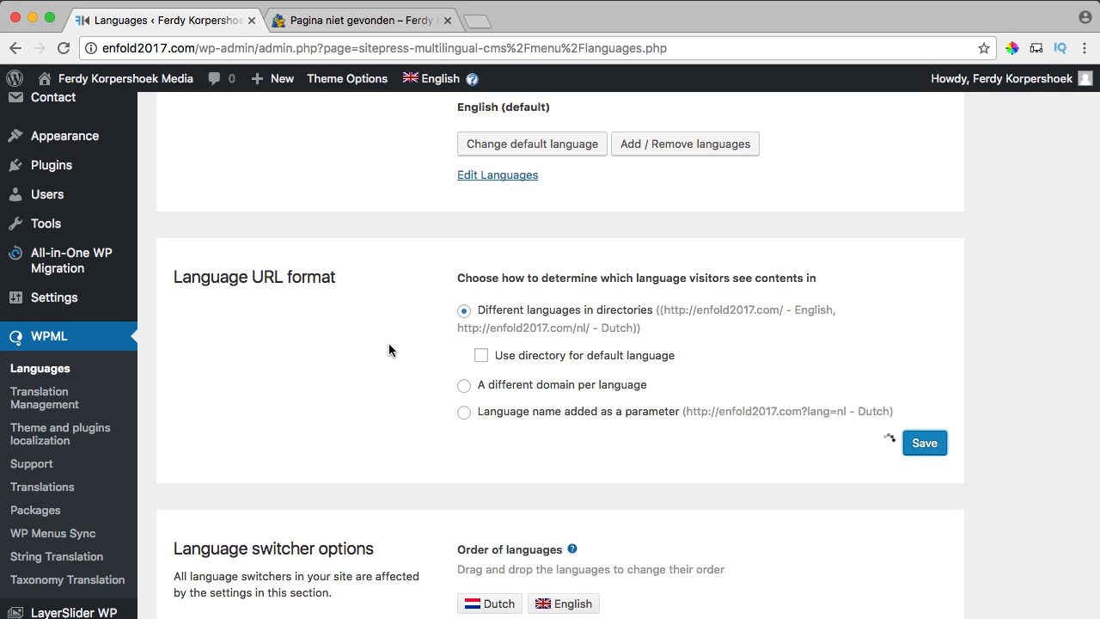
pyautogui.scroll(-10, 444, 343)
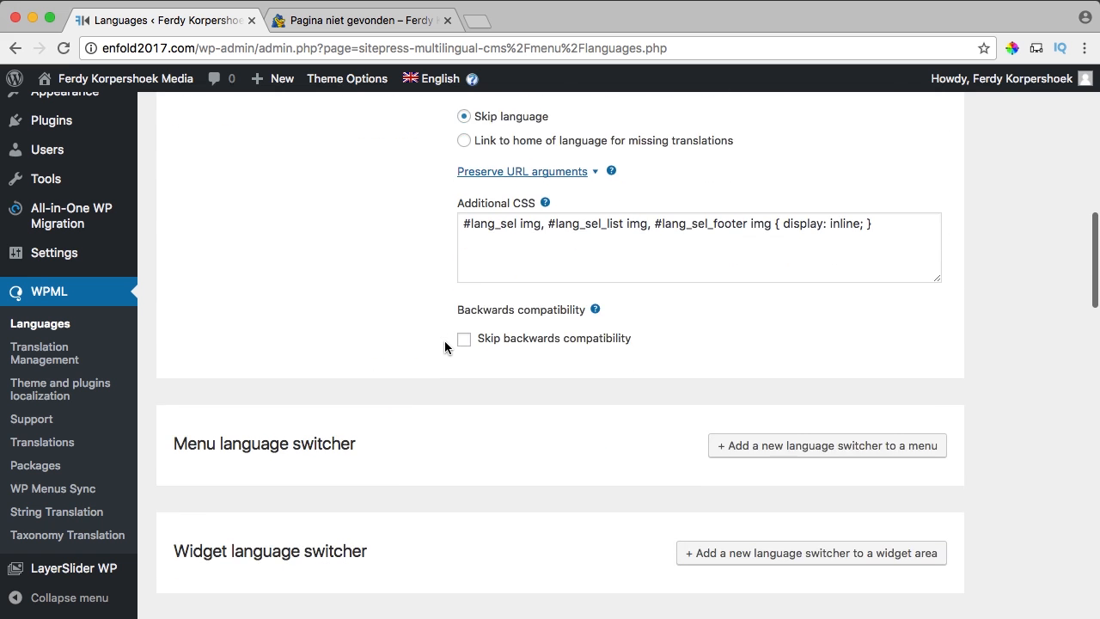
pyautogui.scroll(-12, 445, 344)
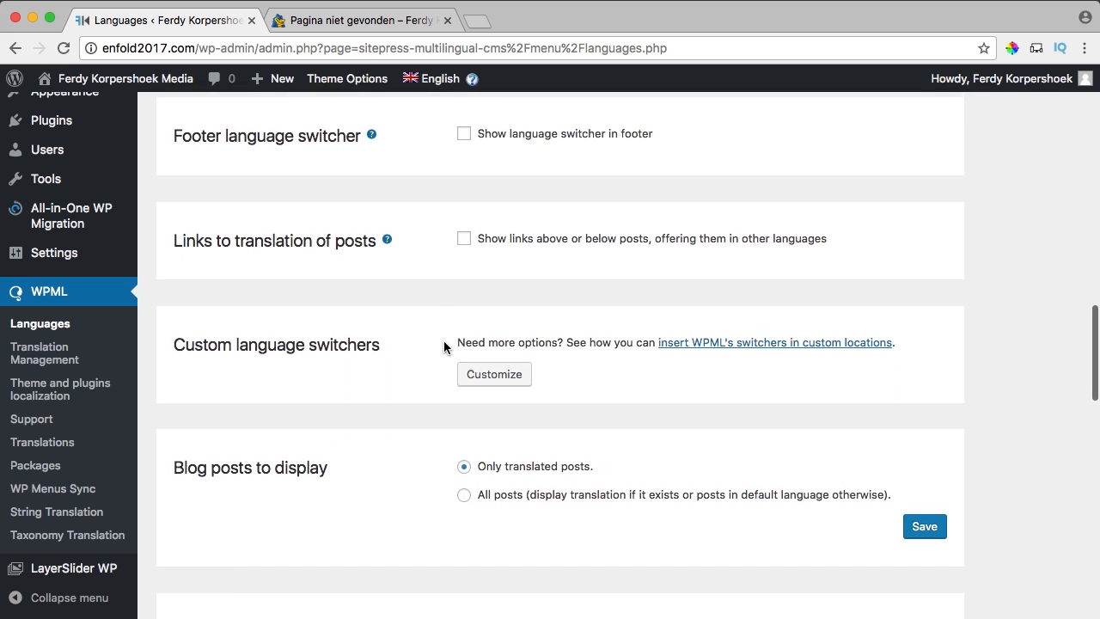
pyautogui.scroll(-10, 445, 345)
pyautogui.scroll(5, 445, 346)
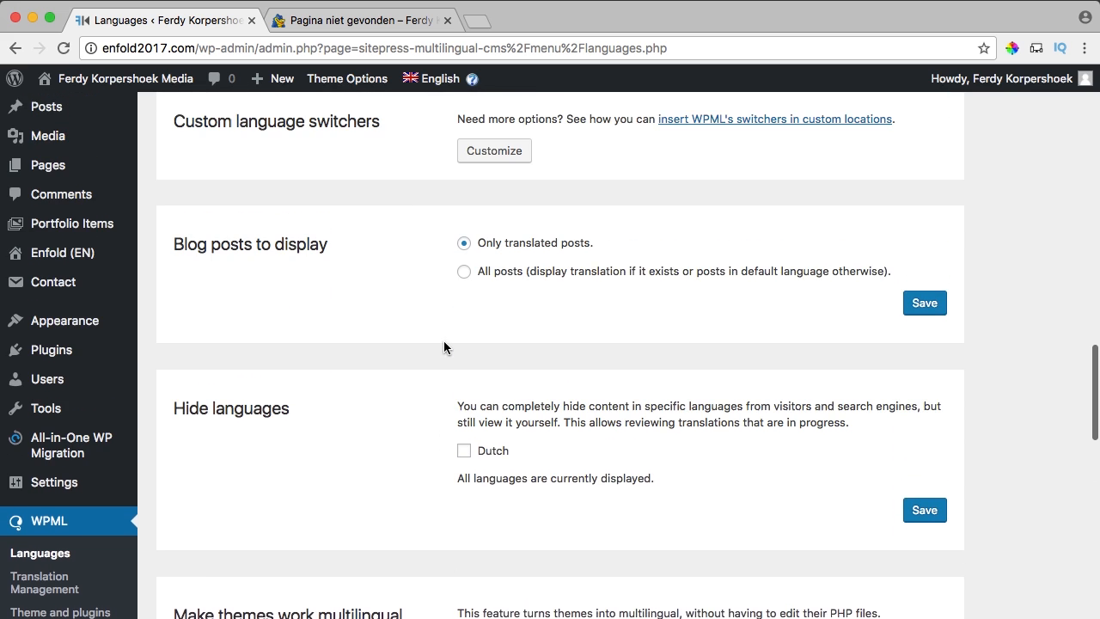
pyautogui.scroll(1, 386, 309)
pyautogui.scroll(-5, 376, 434)
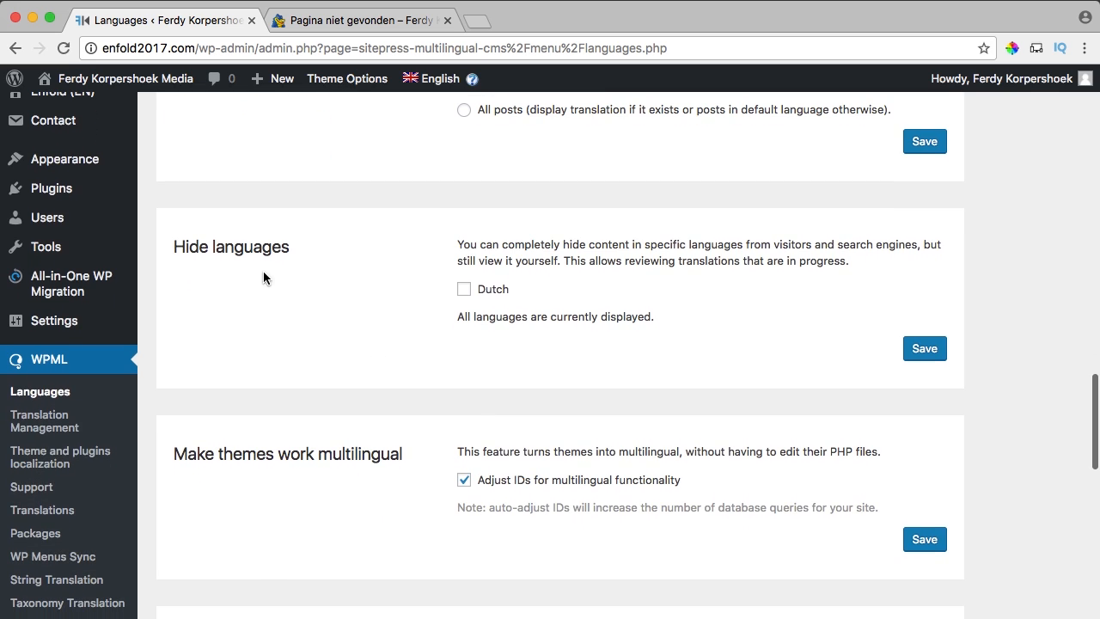
pyautogui.scroll(-3, 446, 363)
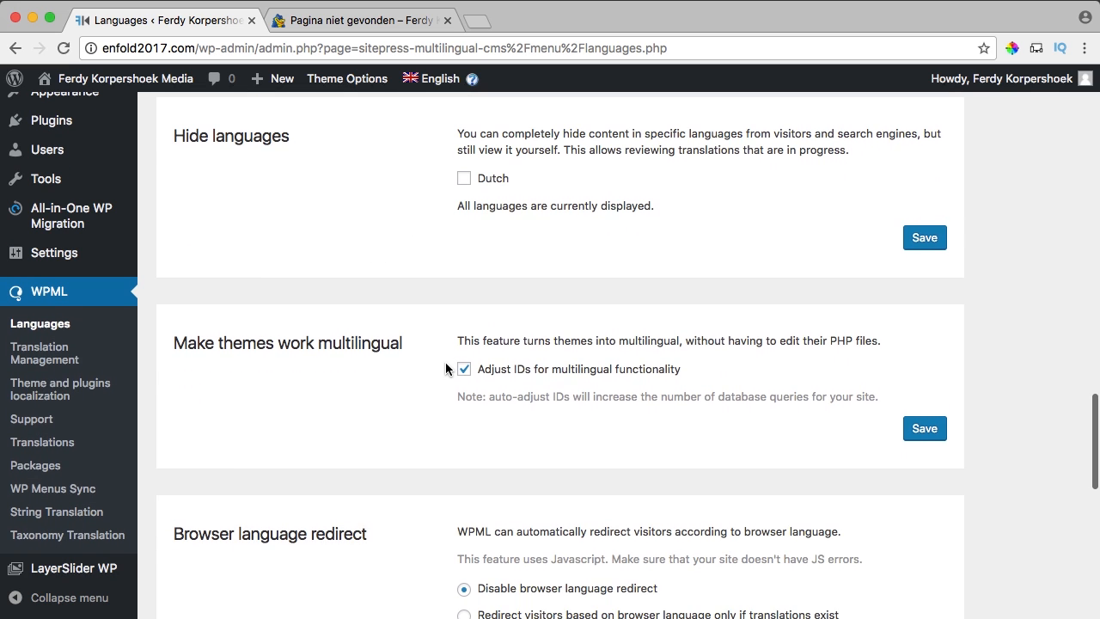
# Try the translations-exist redirect option, then keep browser language redirect disabled
pyautogui.moveTo(233, 340); pyautogui.dragTo(355, 341)
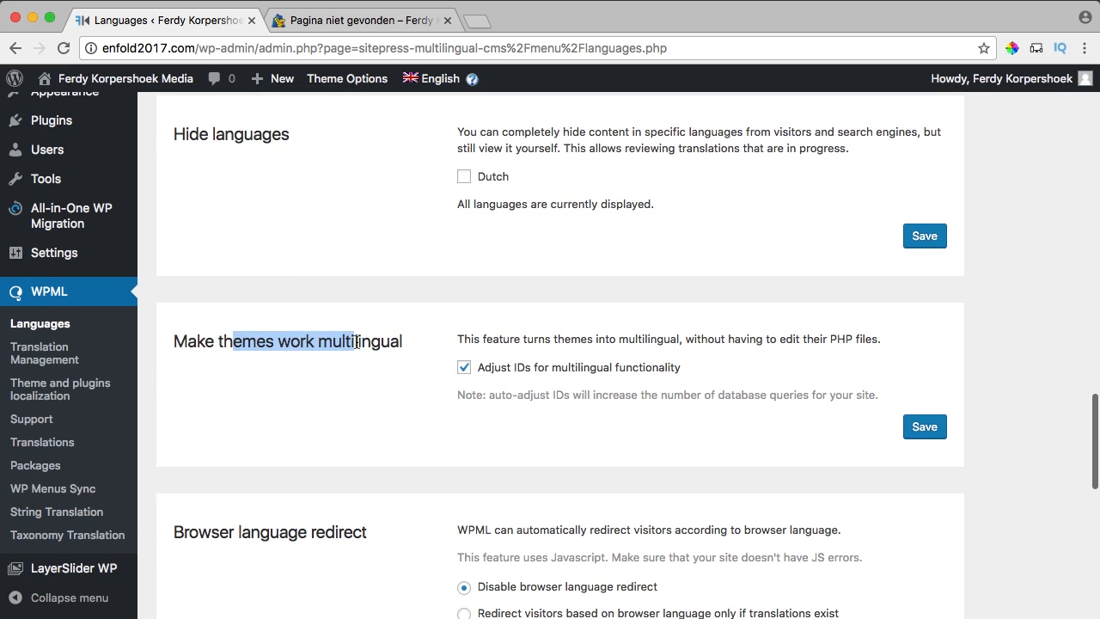
pyautogui.click(358, 341)
pyautogui.scroll(-8, 467, 390)
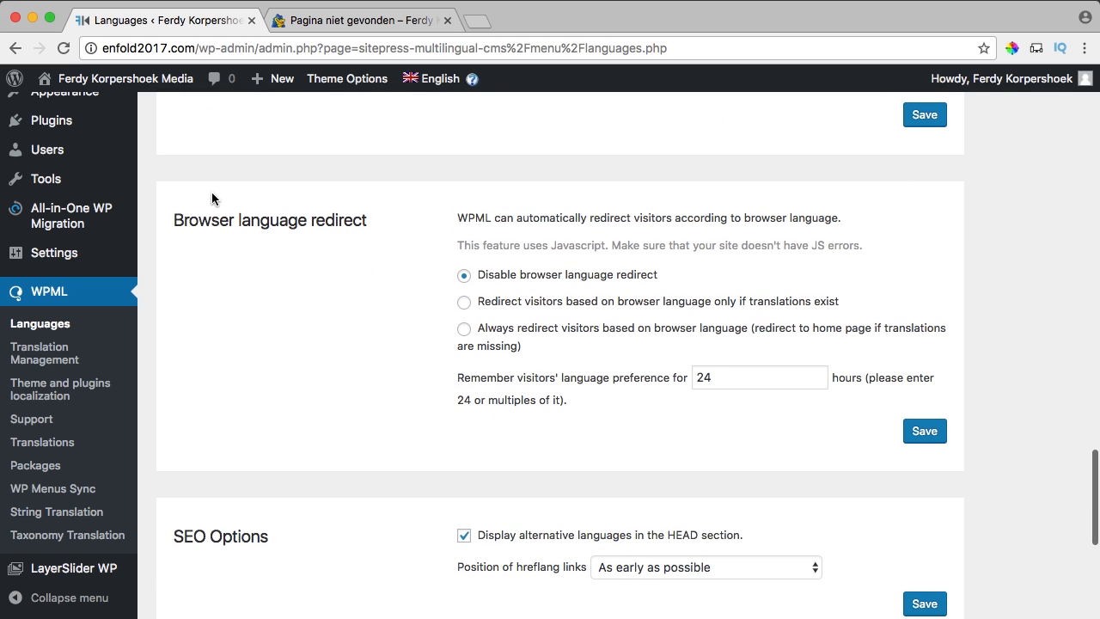
pyautogui.moveTo(360, 226)
pyautogui.mouseDown()
pyautogui.moveTo(176, 222)
pyautogui.moveTo(354, 230)
pyautogui.mouseUp()
pyautogui.click(187, 221)
pyautogui.click(357, 230)
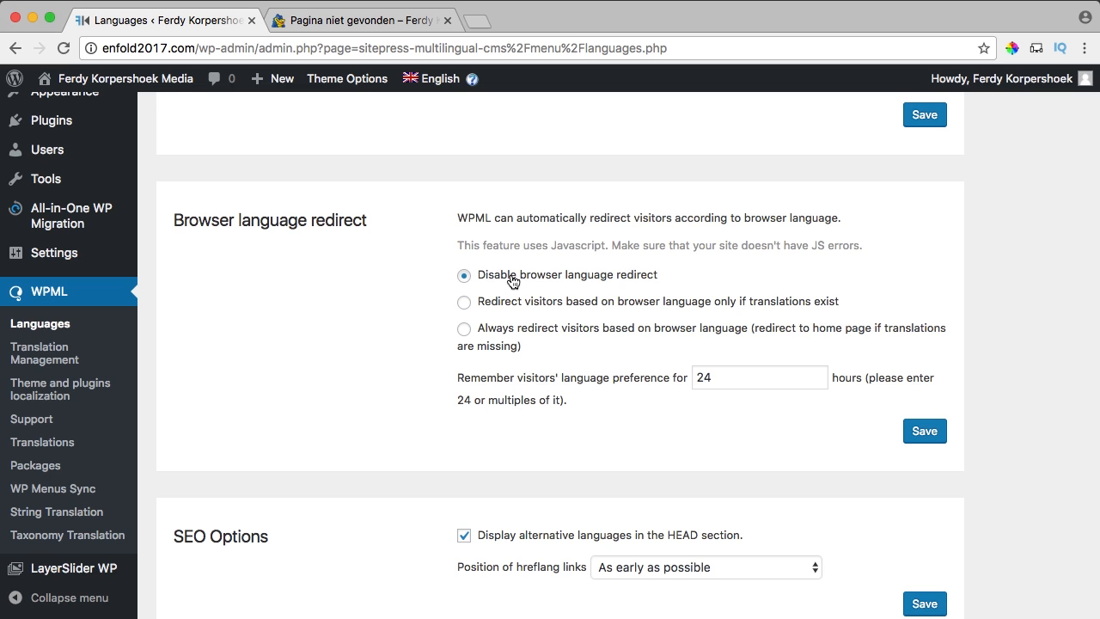
pyautogui.click(465, 302)
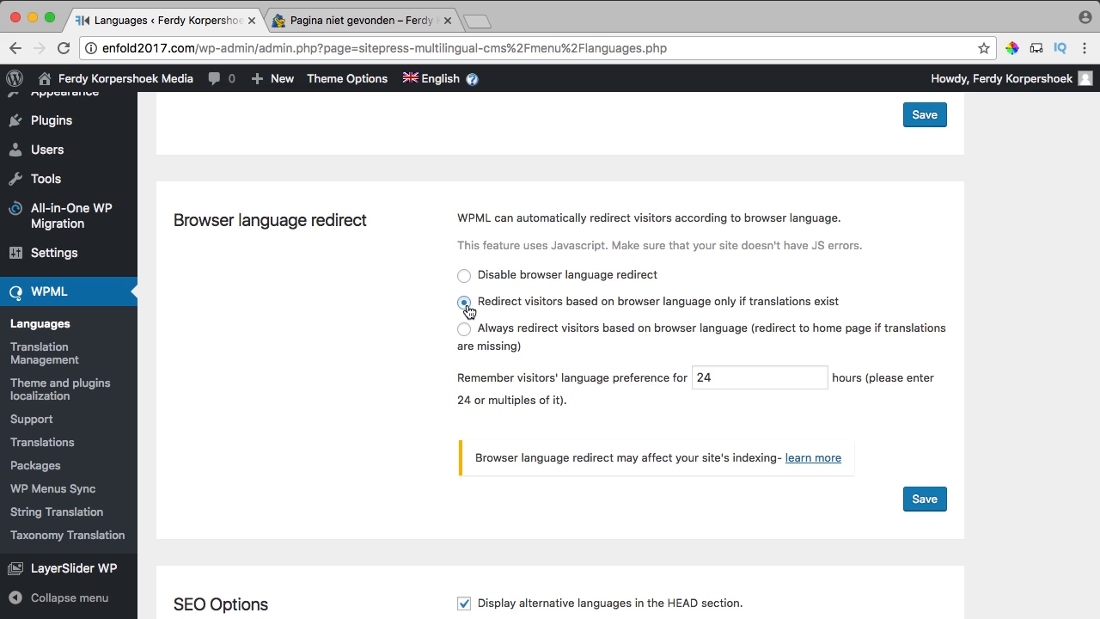
pyautogui.click(464, 275)
# Review the remaining WPML settings down to the WPML love section without changing them
pyautogui.scroll(-2, 433, 305)
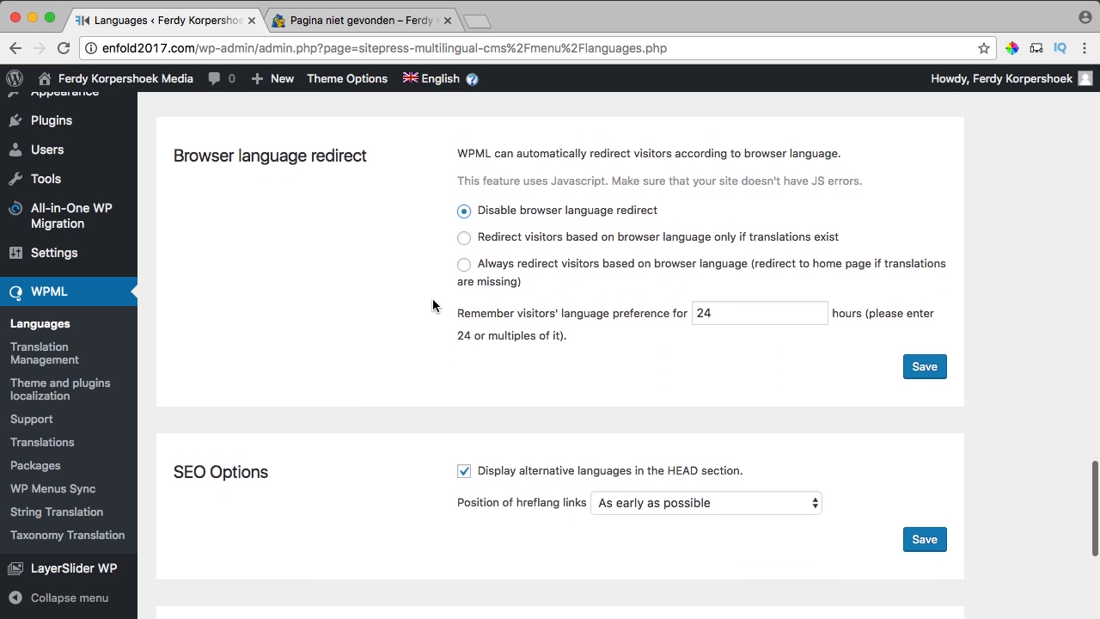
pyautogui.scroll(-5, 433, 303)
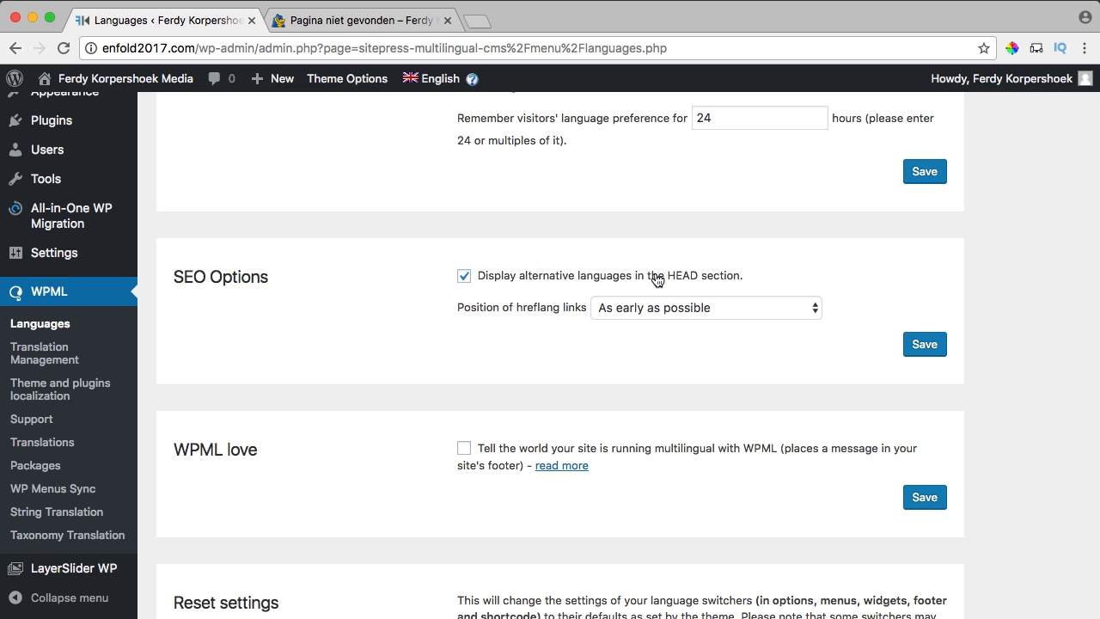
pyautogui.scroll(-3, 424, 323)
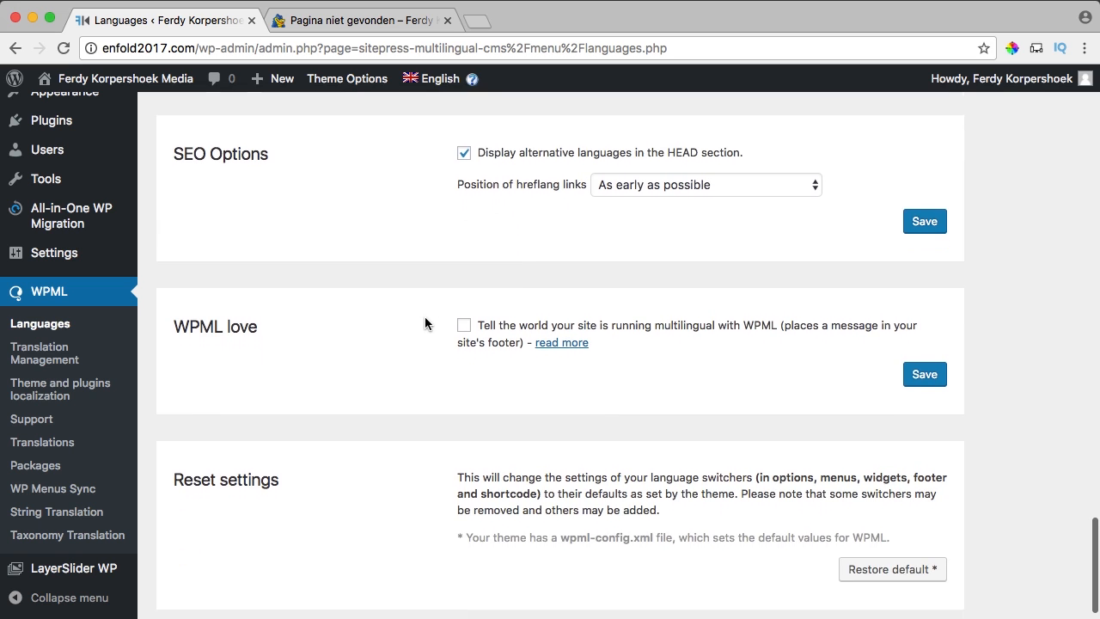
pyautogui.moveTo(279, 294); pyautogui.dragTo(175, 298)
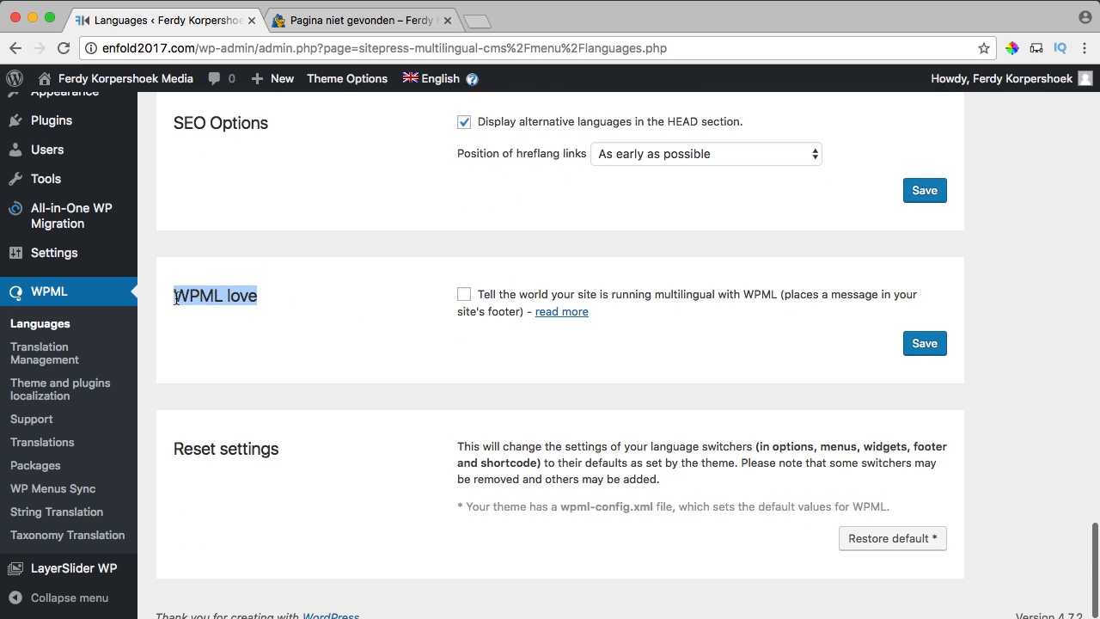
pyautogui.click(342, 320)
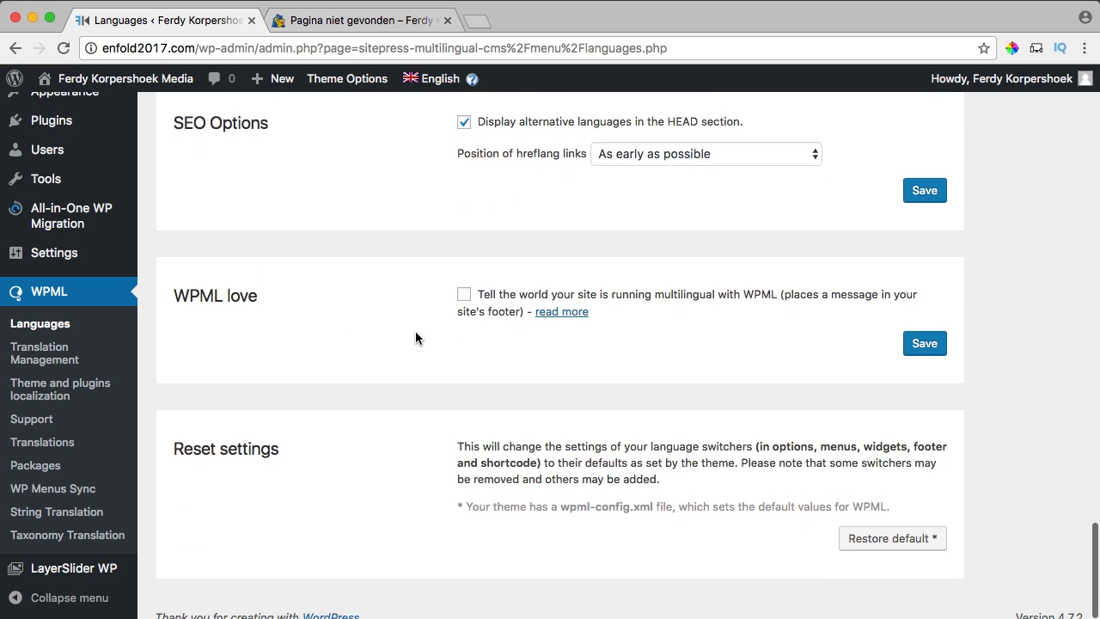
pyautogui.scroll(-1, 430, 352)
pyautogui.scroll(5, 449, 363)
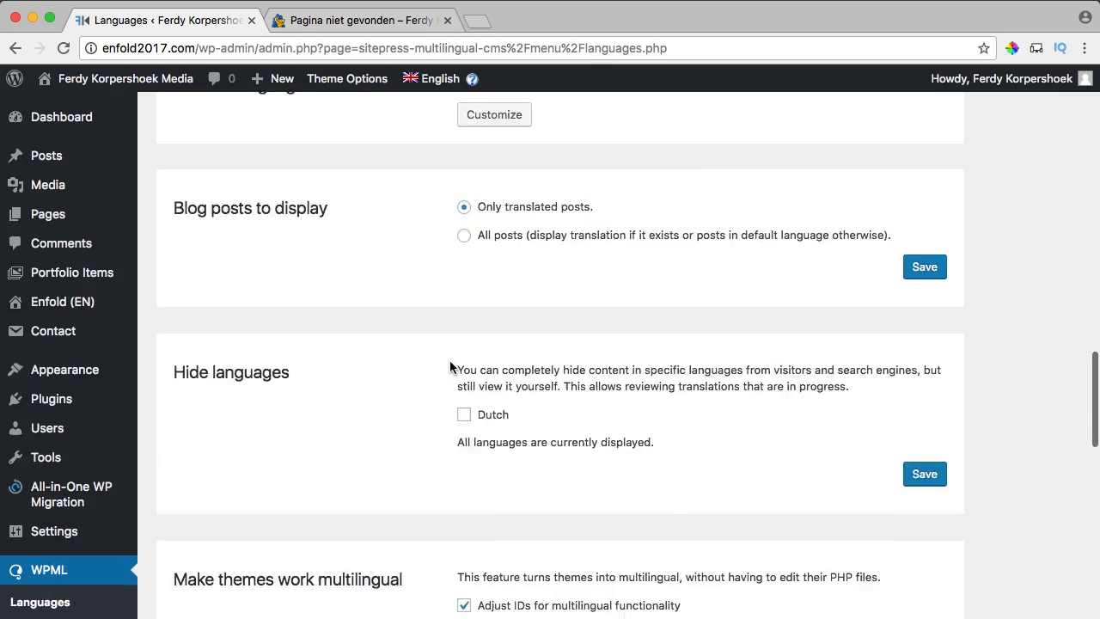
pyautogui.scroll(10, 449, 366)
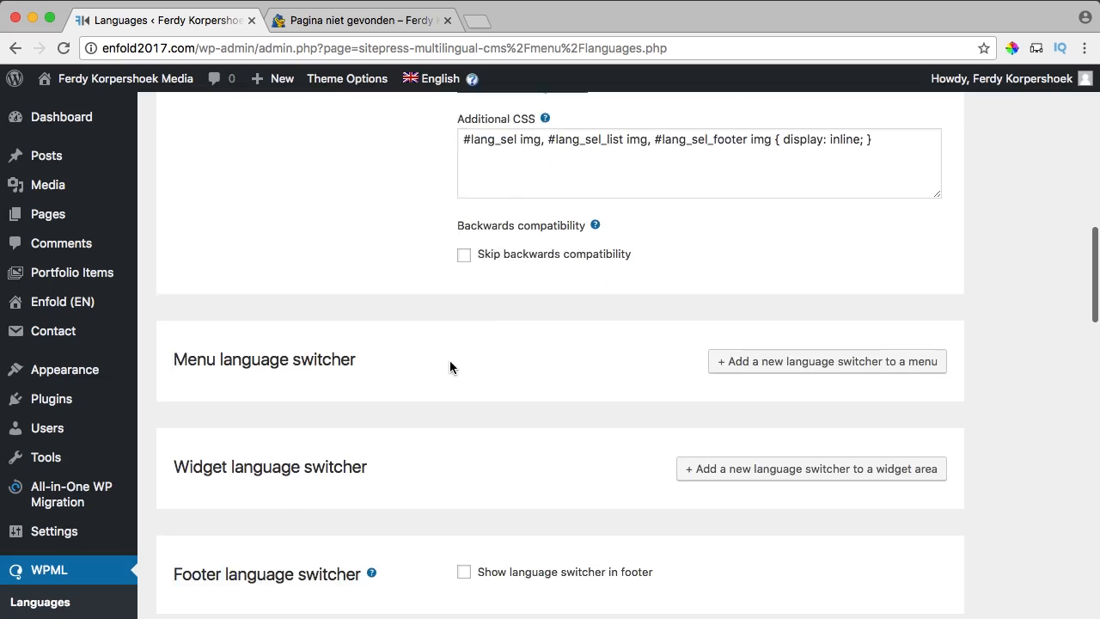
# Scroll to the top of the enfold2017.com English homepage with its Dutch and English flag switchers
pyautogui.scroll(10, 450, 360)
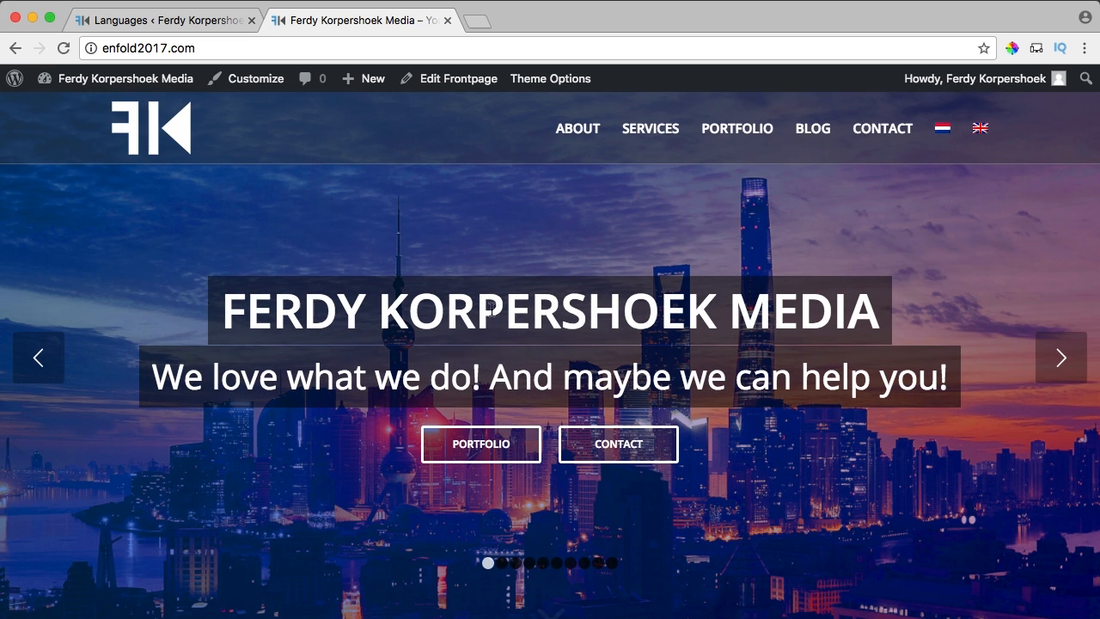
# From the Languages tab, go to All Pages: nine English pages, each with Dutch at 0
pyautogui.click(159, 21)
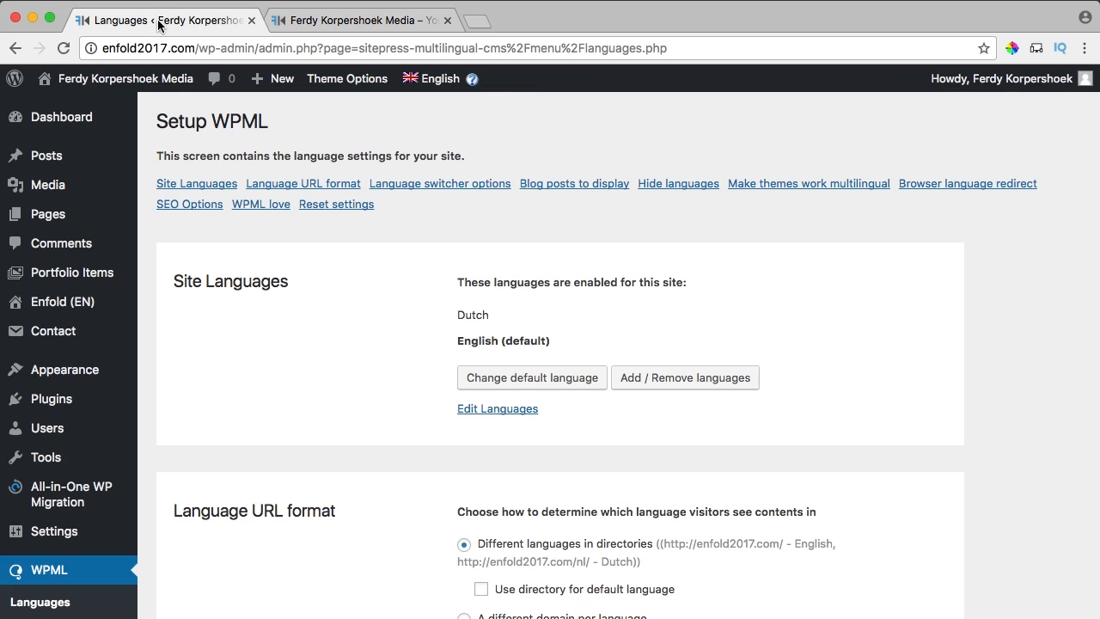
pyautogui.click(66, 216)
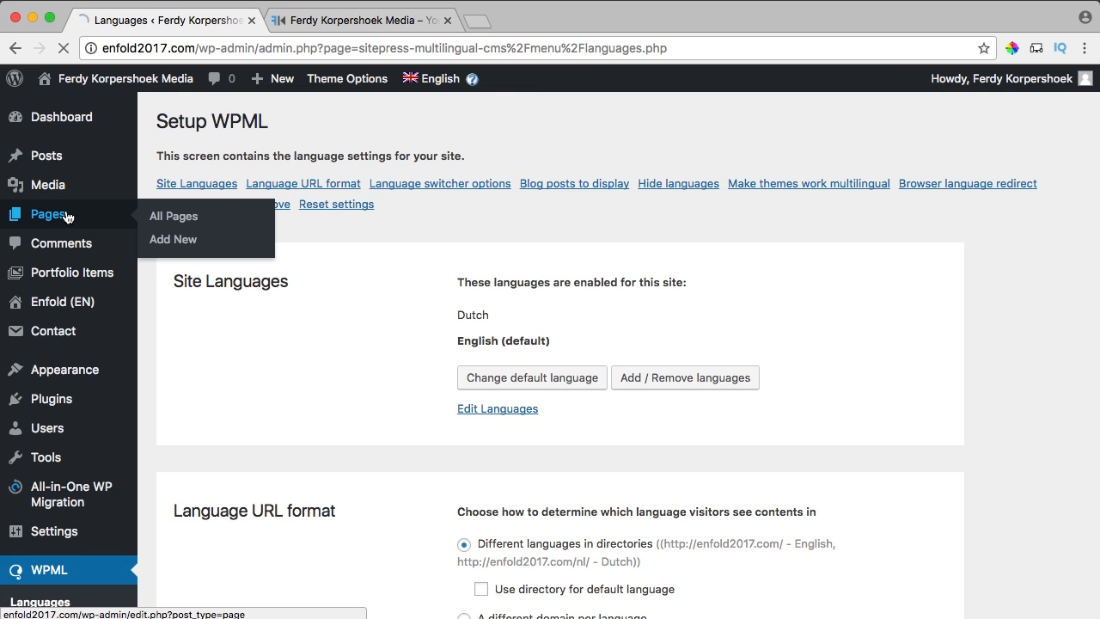
pyautogui.scroll(-1, 251, 386)
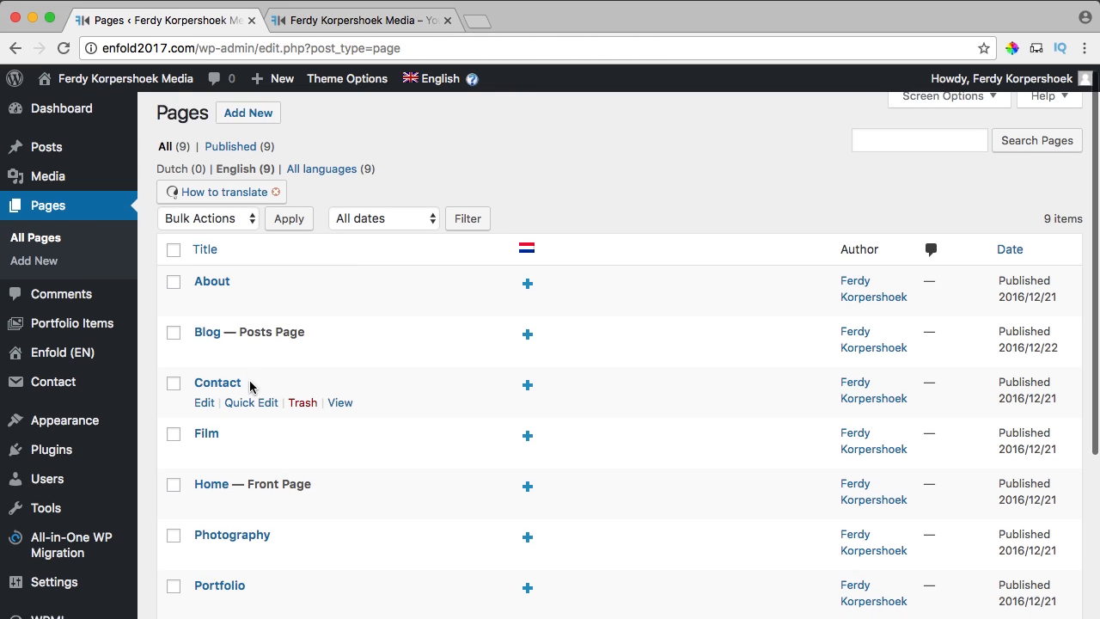
pyautogui.scroll(-2, 249, 387)
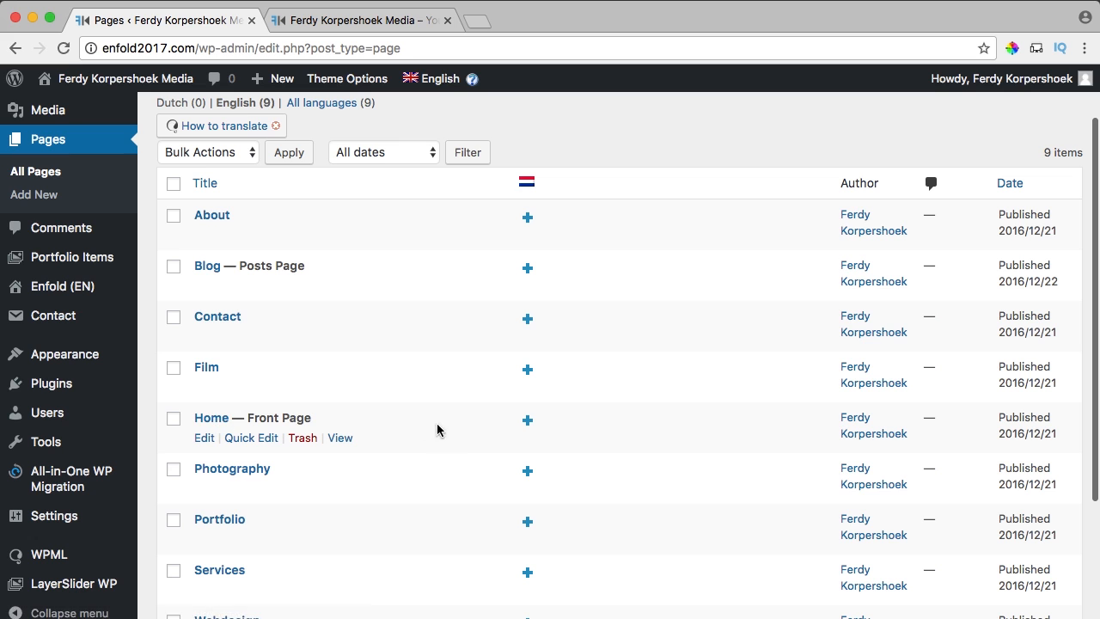
# Start the Home page's Dutch translation, fill the title and copy the slide link, marking both complete
pyautogui.click(528, 421)
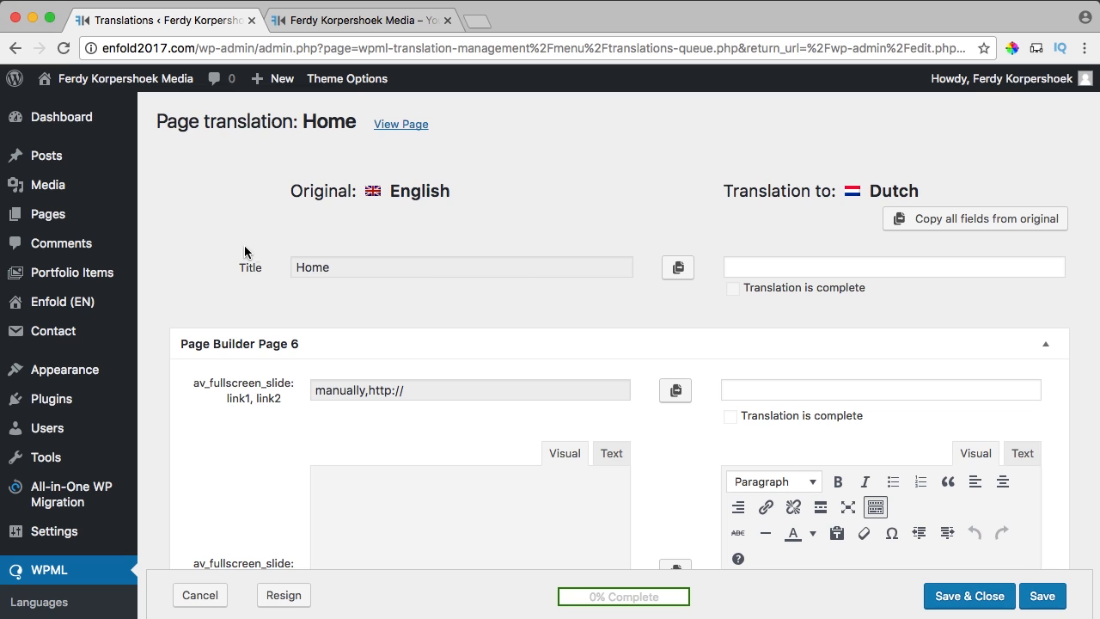
pyautogui.click(827, 269)
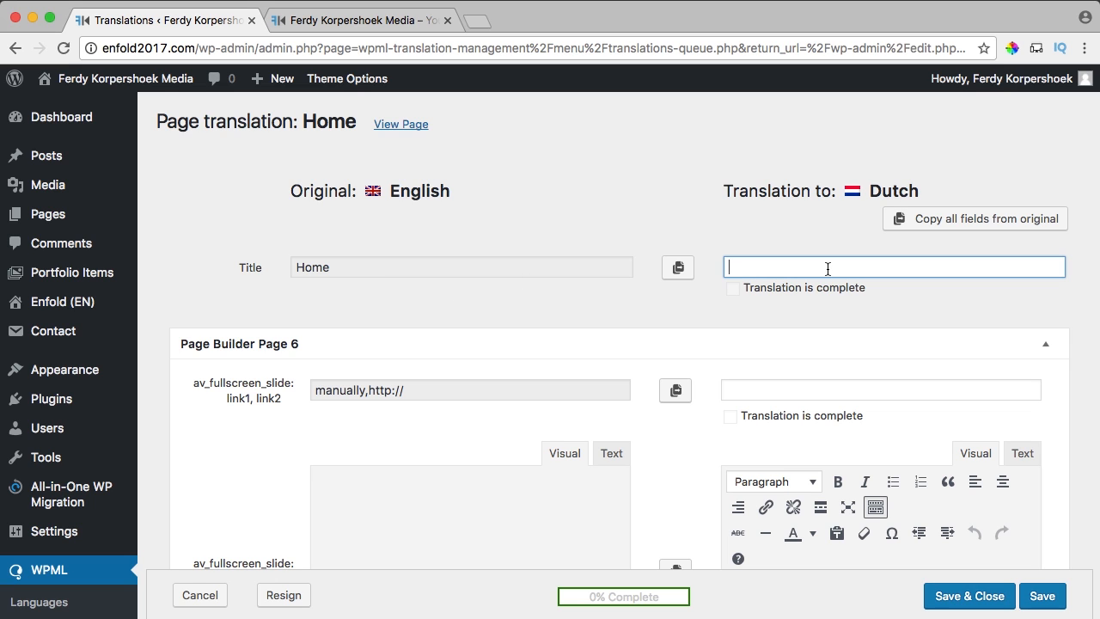
pyautogui.write('Home')
pyautogui.click(732, 289)
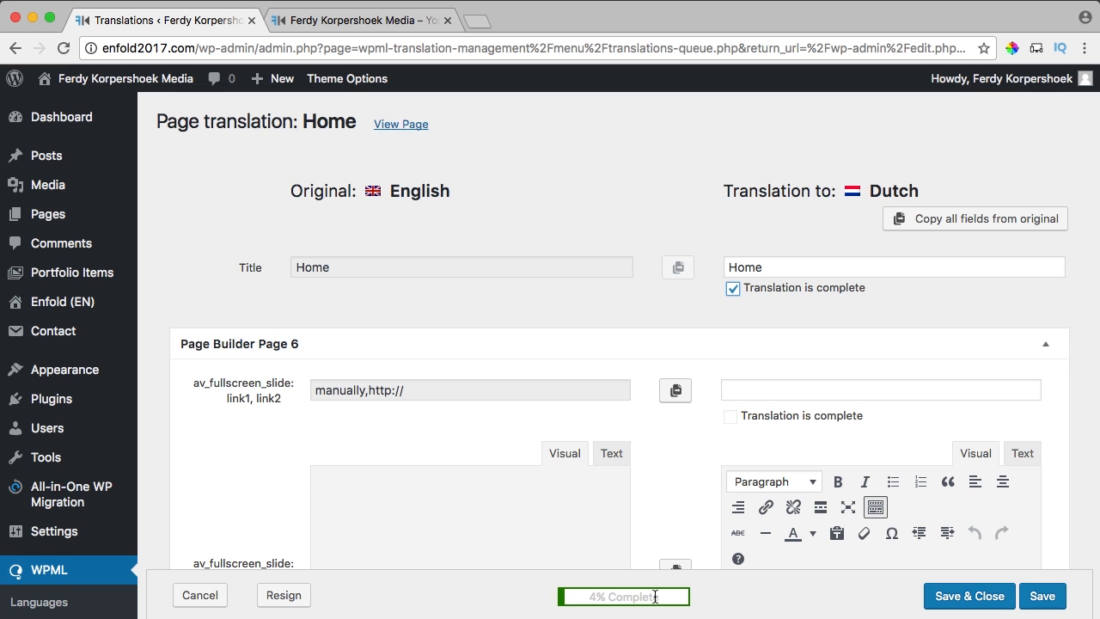
pyautogui.click(471, 391)
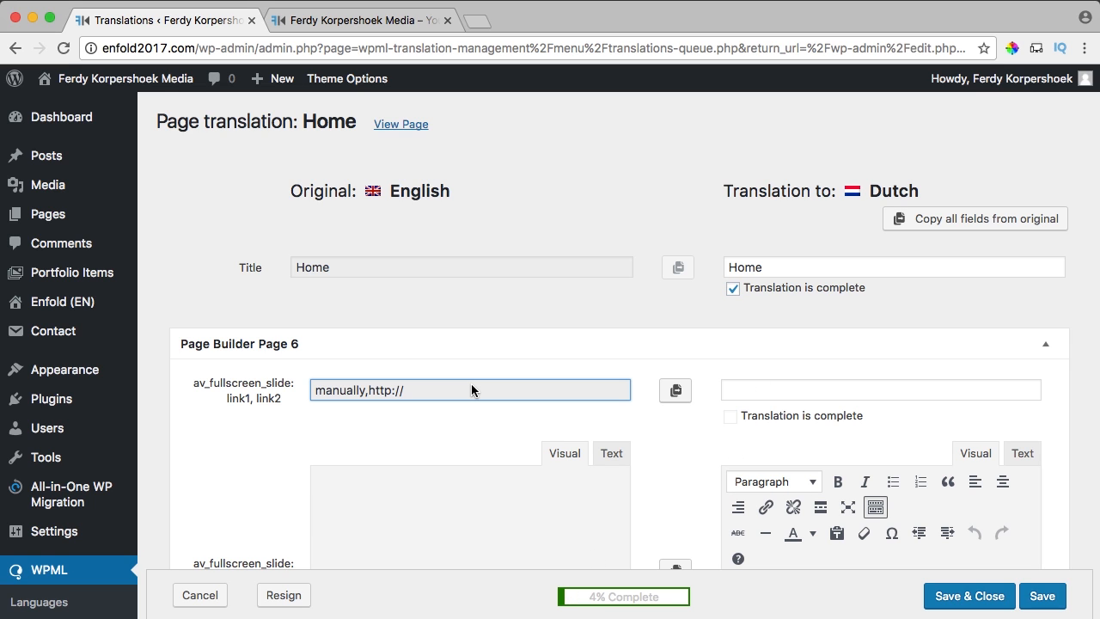
pyautogui.click(675, 390)
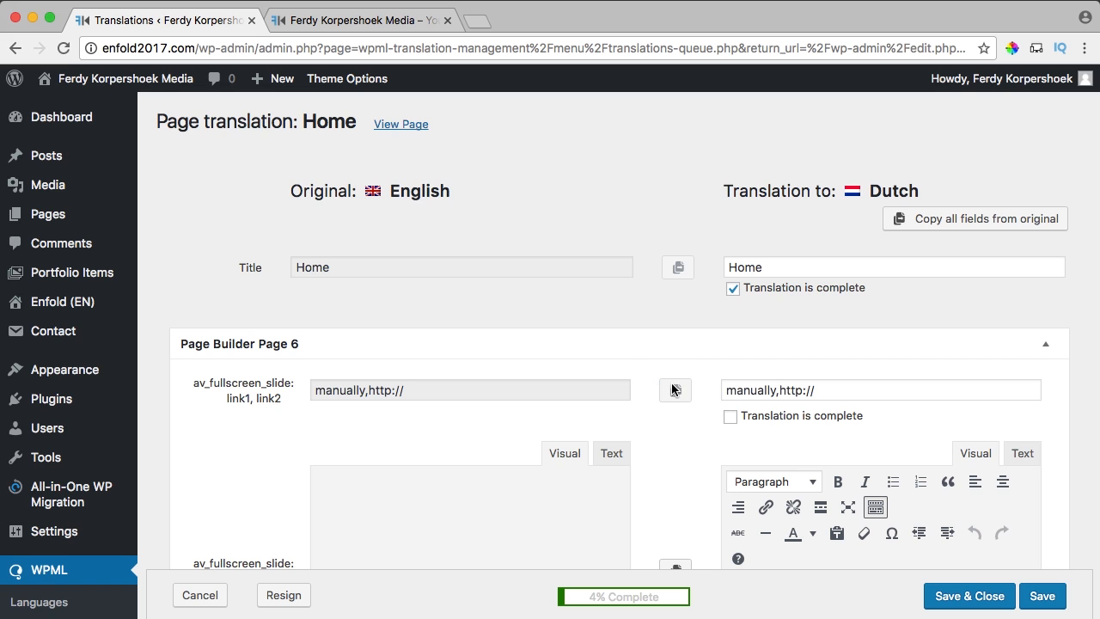
pyautogui.scroll(-1, 671, 385)
pyautogui.scroll(-1, 671, 388)
pyautogui.click(730, 365)
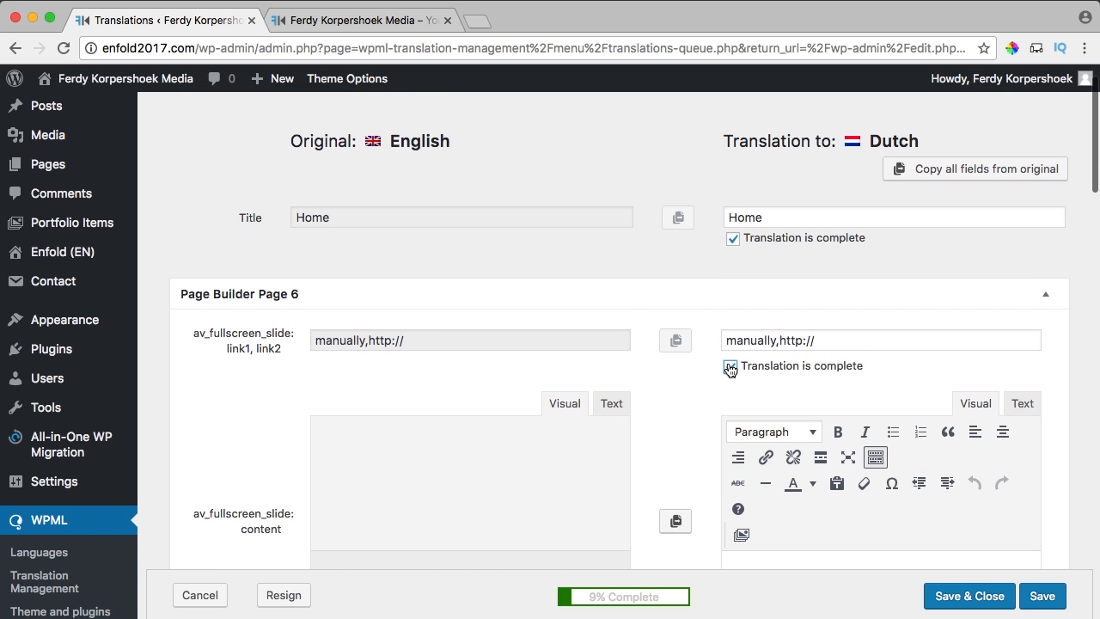
# Enter the Dutch tagline 'We houden van wat we doen…', then copy the title, PORTFOLIO and page,18
pyautogui.scroll(-5, 647, 454)
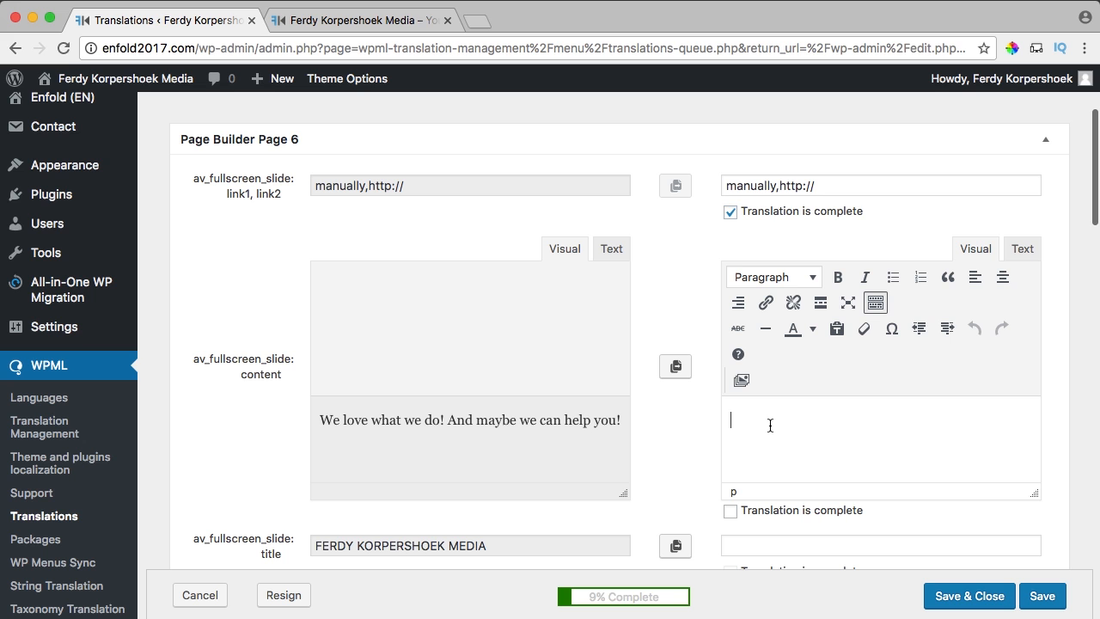
pyautogui.write('We houden van wat we doen en misschien kunnen we jou helpen!')
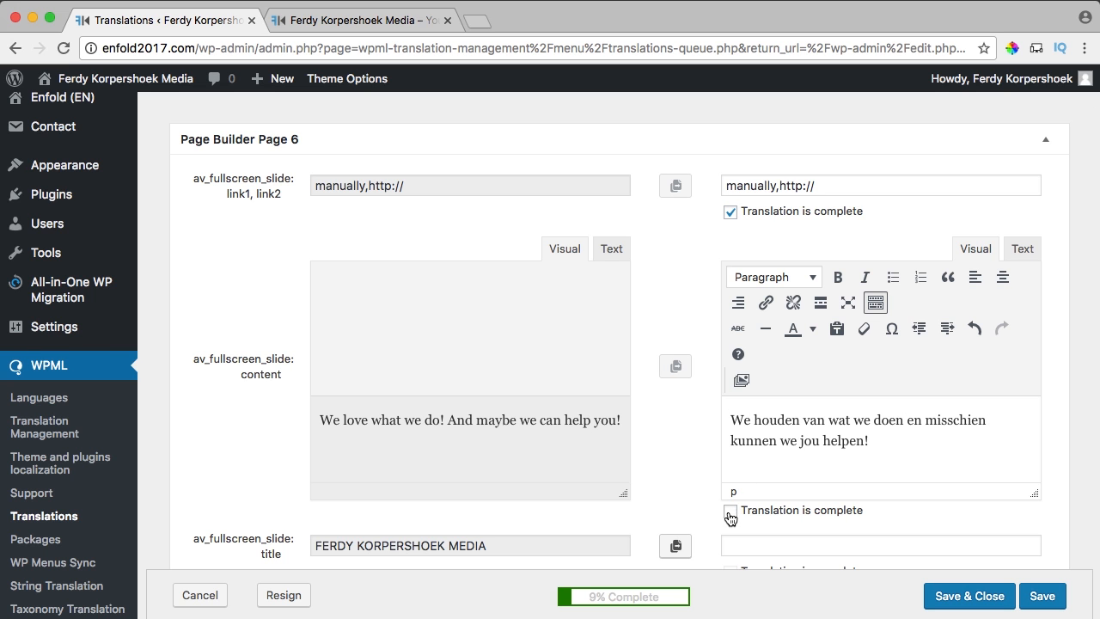
pyautogui.click(730, 513)
pyautogui.scroll(-7, 679, 419)
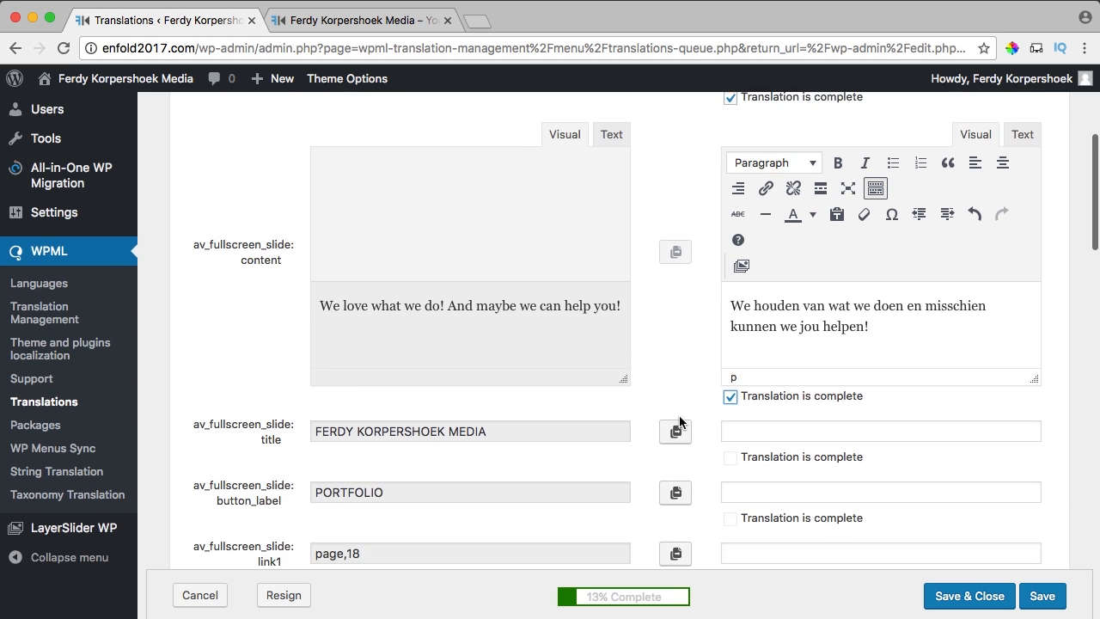
pyautogui.click(768, 316)
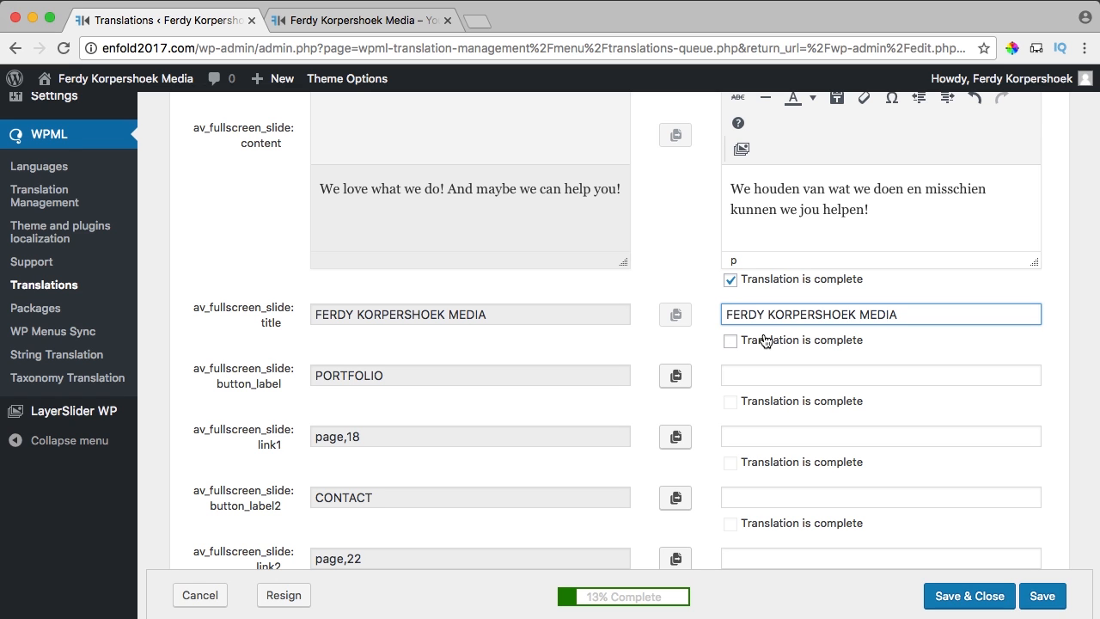
pyautogui.click(731, 342)
pyautogui.click(750, 371)
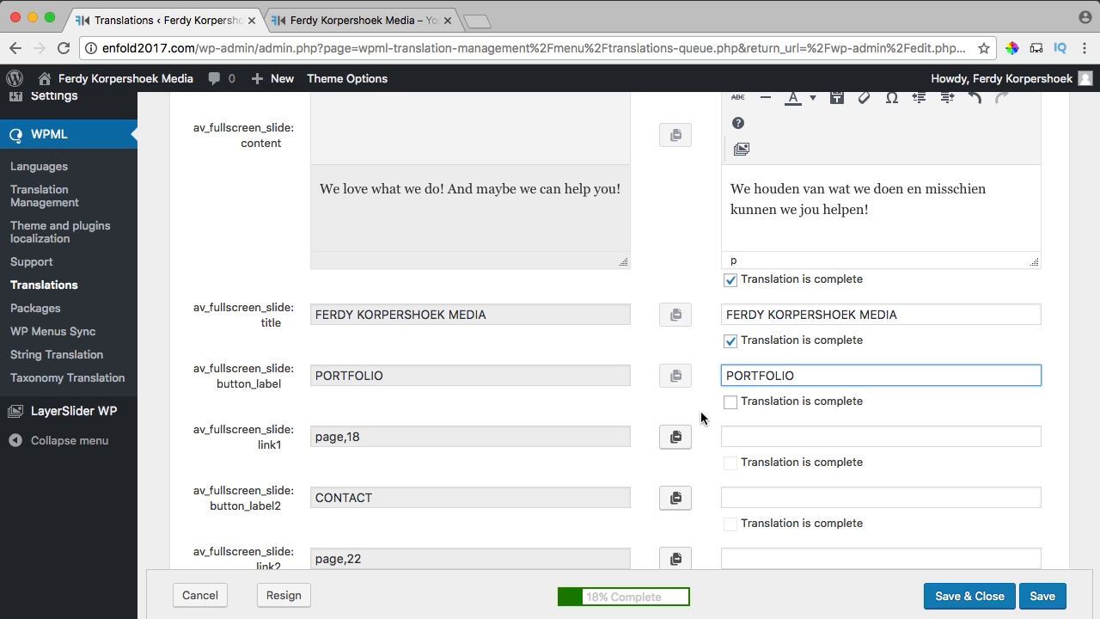
pyautogui.click(676, 438)
pyautogui.scroll(-2, 676, 444)
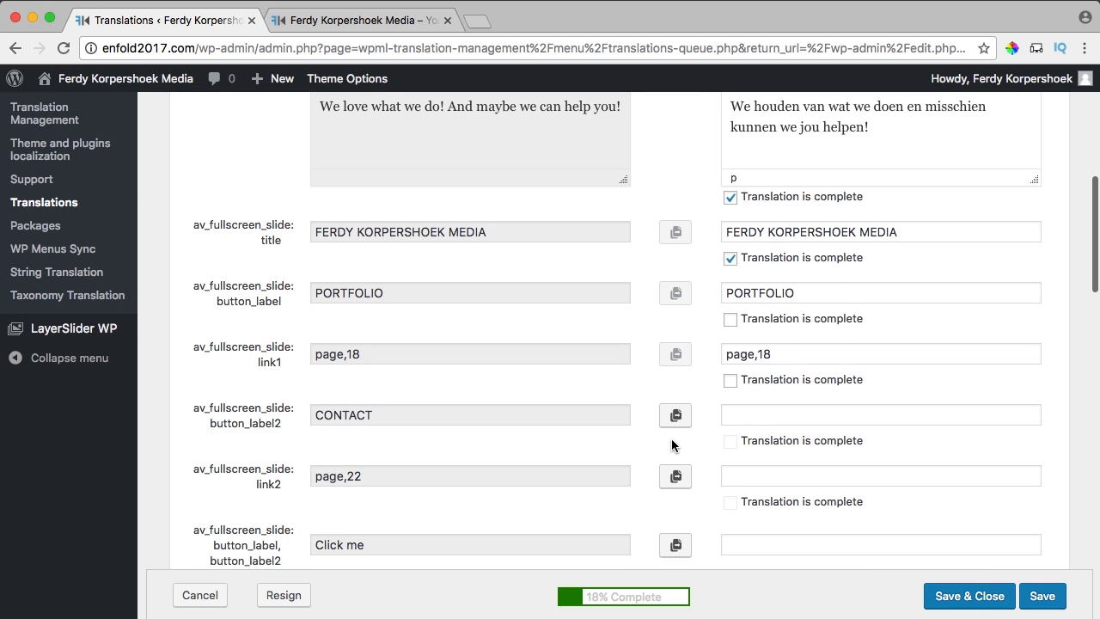
pyautogui.scroll(-1, 676, 415)
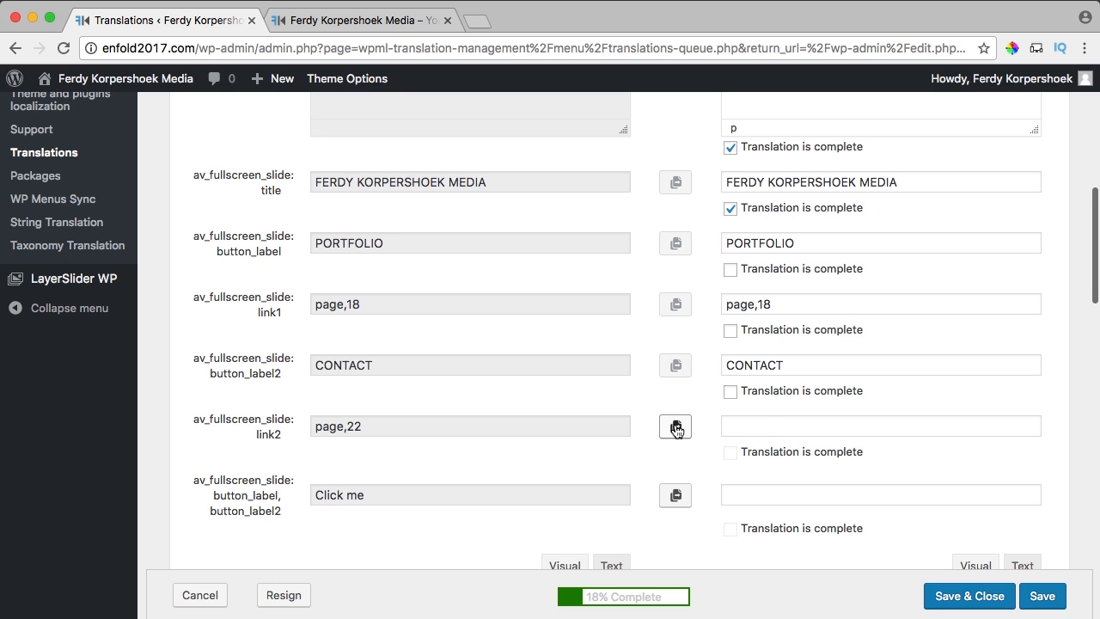
pyautogui.scroll(-3, 676, 428)
# Copy the Click me label and write the Dutch photography and film descriptions, marking them complete
pyautogui.click(674, 375)
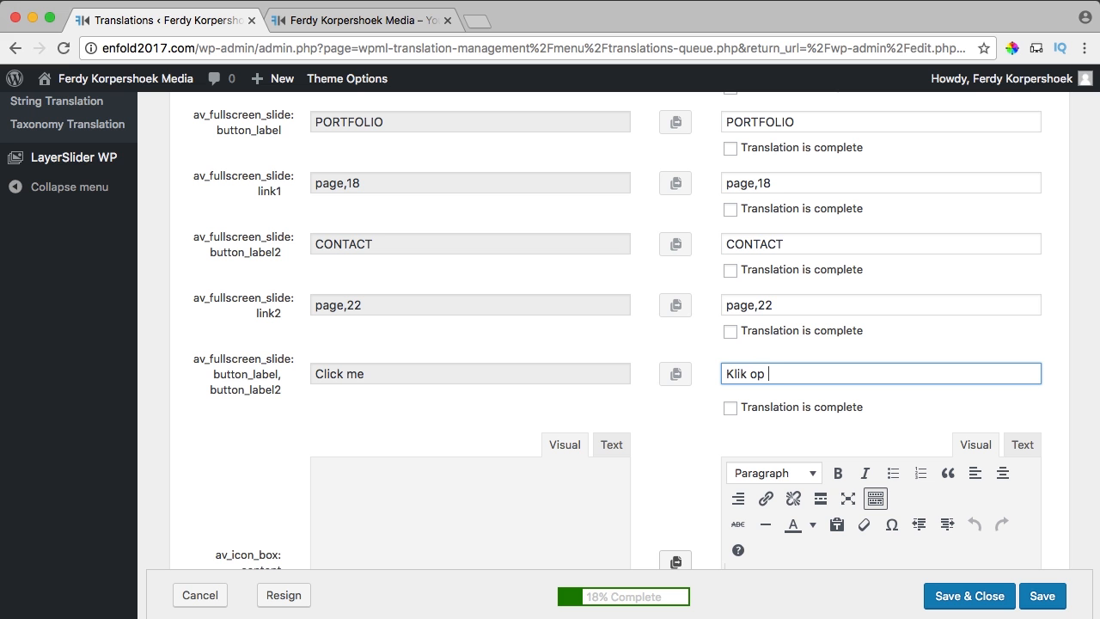
pyautogui.click(877, 300)
pyautogui.write("Wij houden van fotografie! Het is onze passie om jullie bruiloft, moment of mensen op zo'n manier in beeld te brengen dat jullie onder de indruk zullen zijn van het eindresultaat!")
pyautogui.scroll(-3, 470, 335)
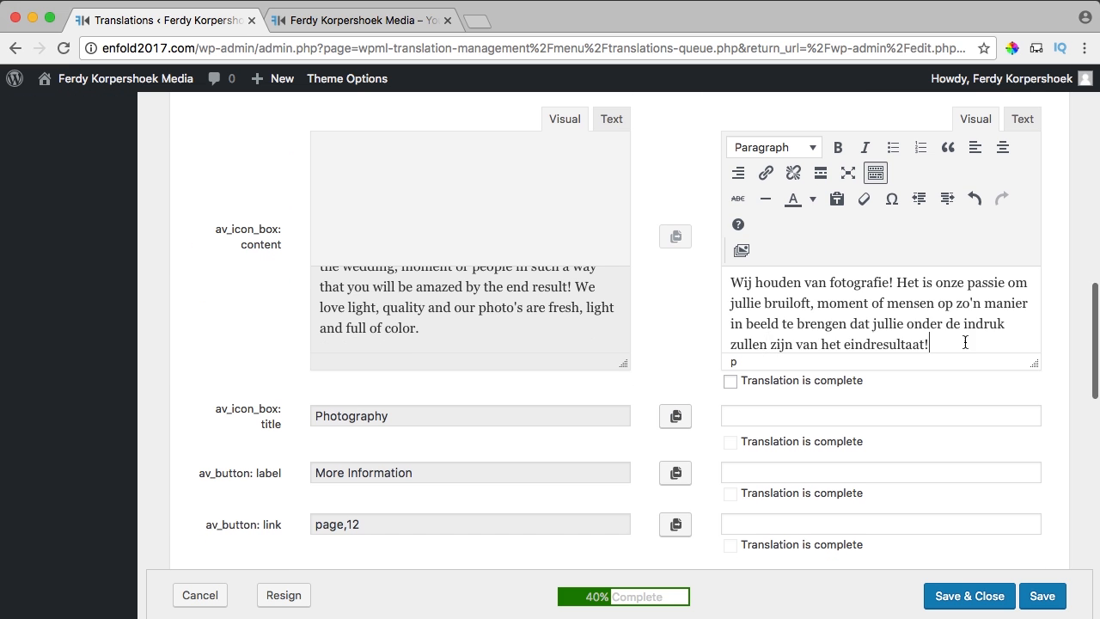
pyautogui.write("We houden van licht, kwaliteit en onze foto's zijn fris, licht en met veel kleur.")
pyautogui.click(730, 287)
pyautogui.write('FotografieMeer InformatieIn de films die we maken is kwaliteit bel')
pyautogui.press('BackSpace')
pyautogui.press('BackSpace')
pyautogui.press('BackSpace')
pyautogui.write('erg belangrijk! Maar het gaat niet alleen om kwaliteit. Er zou een verhaal verteld moeten worden')
pyautogui.scroll(-3, 470, 412)
pyautogui.write('dat de kijker meeneemt. Of het nou om bruidsparten, ondernemingen of films gaat, wij maken films van hoge kwaliteit!')
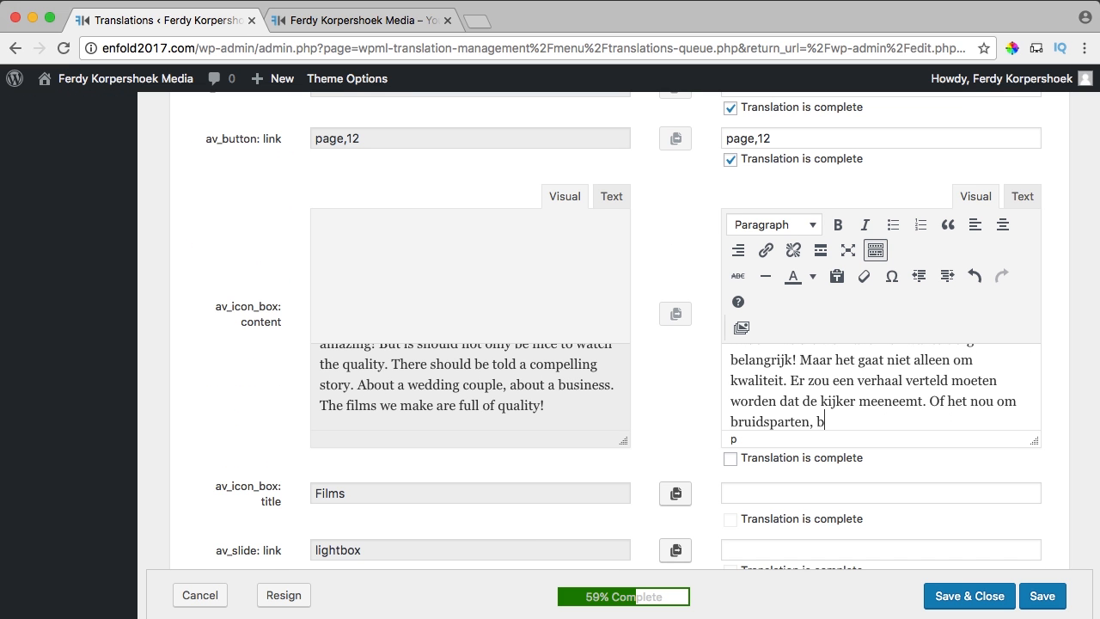
pyautogui.click(730, 458)
pyautogui.scroll(-5, 676, 413)
# Write the Dutch webdesign text and 'Meest Recente Projecten/Blogberichten' headings, completing the remaining fields including page,14
pyautogui.click(876, 382)
pyautogui.write('Het is belangrijk om gezien te worden op het internet. Je kan een geweldige business hebben maar als de mensen je niet vinden, wat heb je er dan aan? Wij zorgen voor jouw online presentatie en dat je gevonden word op het internet!')
pyautogui.click(731, 379)
pyautogui.write('LaMeest Recente ProjectenMeest Recente Blogberichten')
pyautogui.click(730, 298)
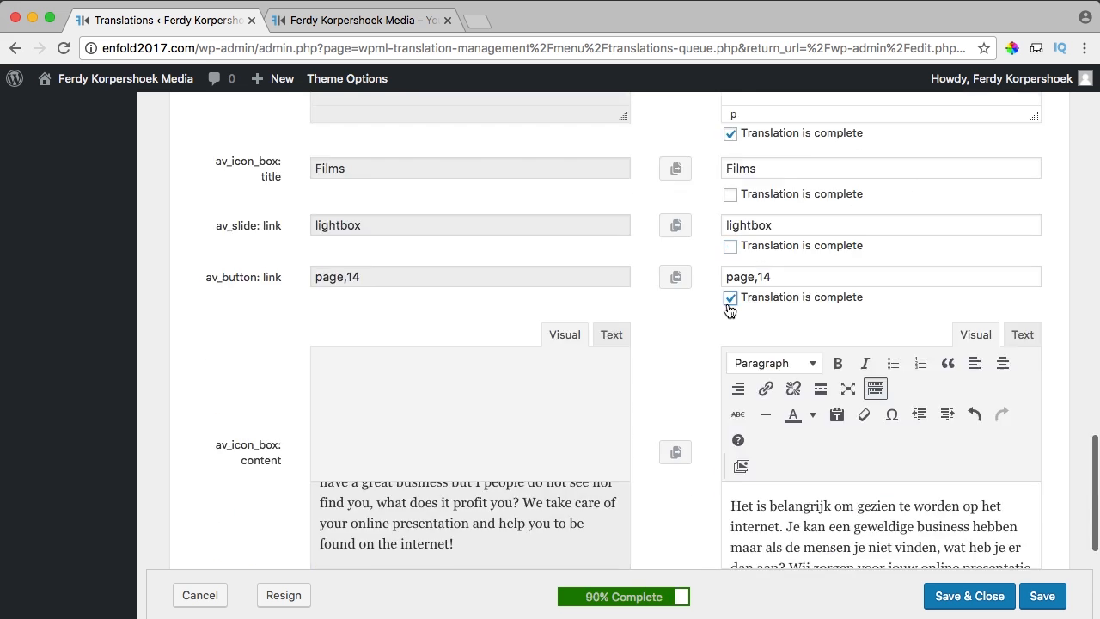
pyautogui.click(730, 234)
pyautogui.scroll(-5, 718, 221)
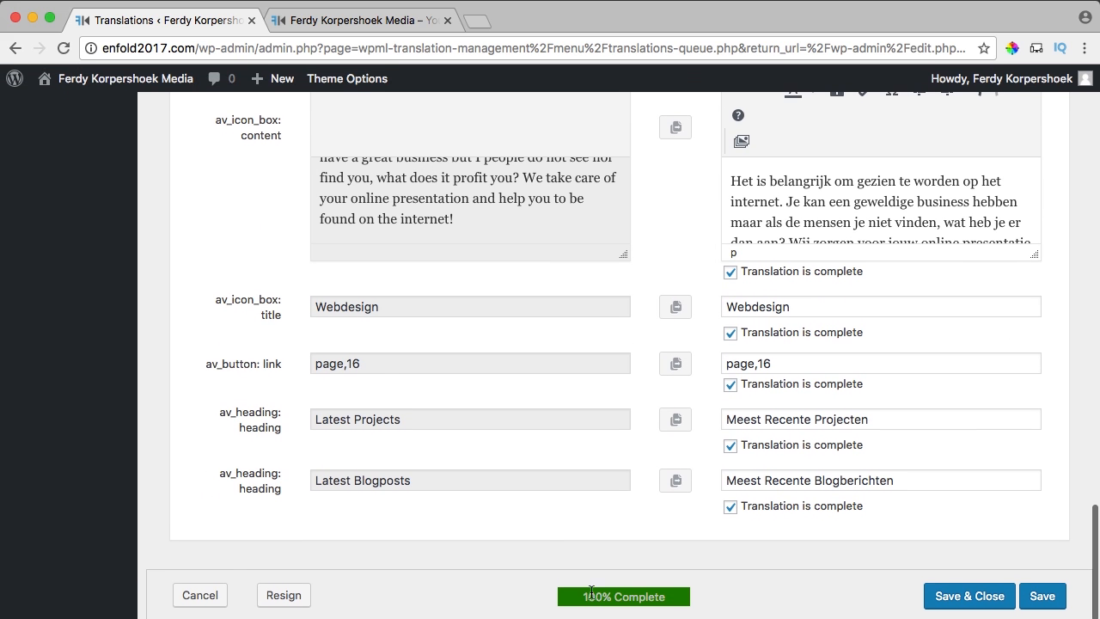
# Save and close the 100% Dutch translation, then return to the live front page
pyautogui.click(962, 599)
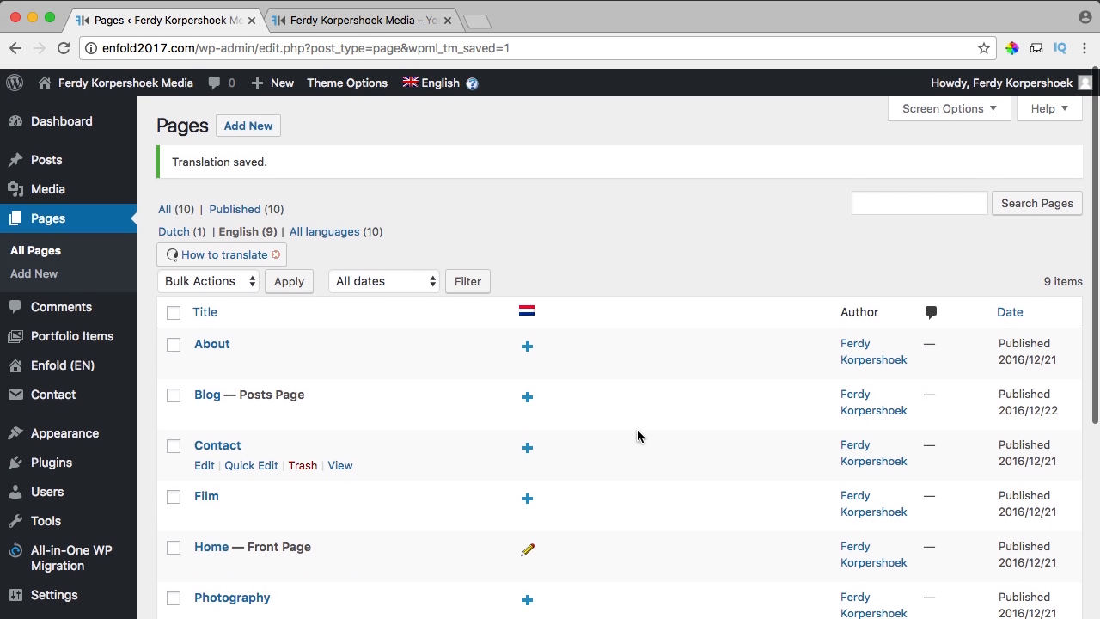
pyautogui.scroll(-3, 637, 436)
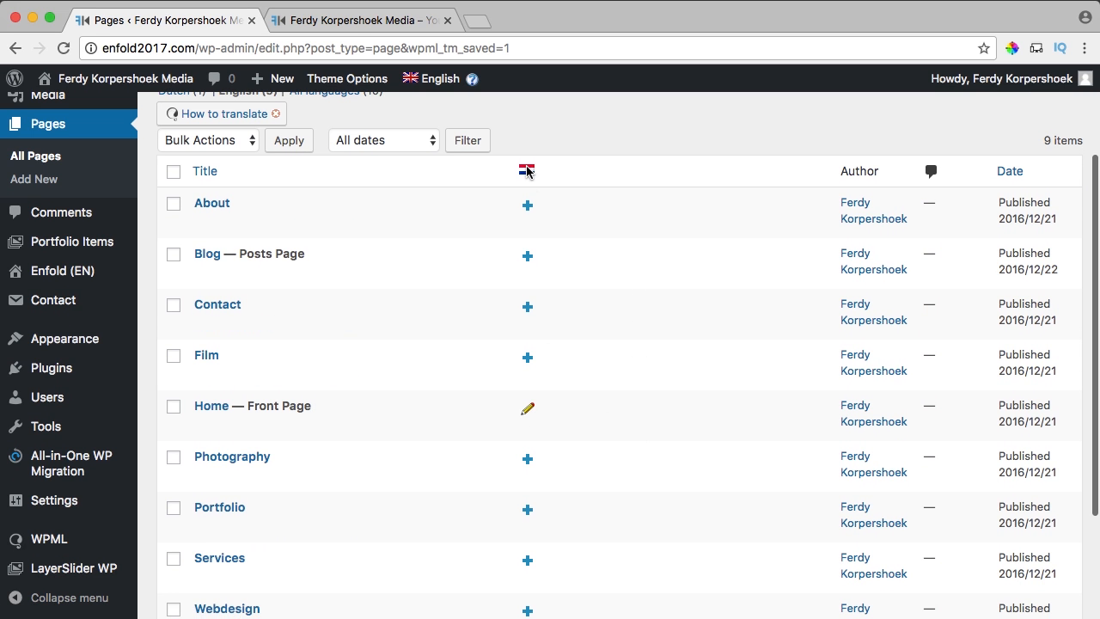
pyautogui.click(353, 19)
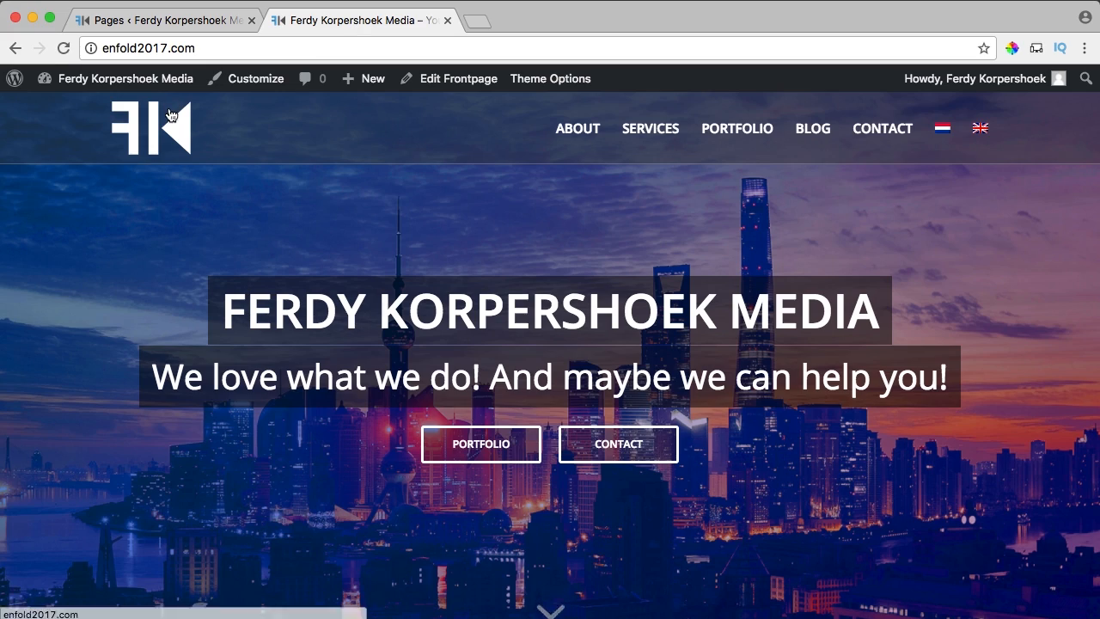
pyautogui.click(169, 116)
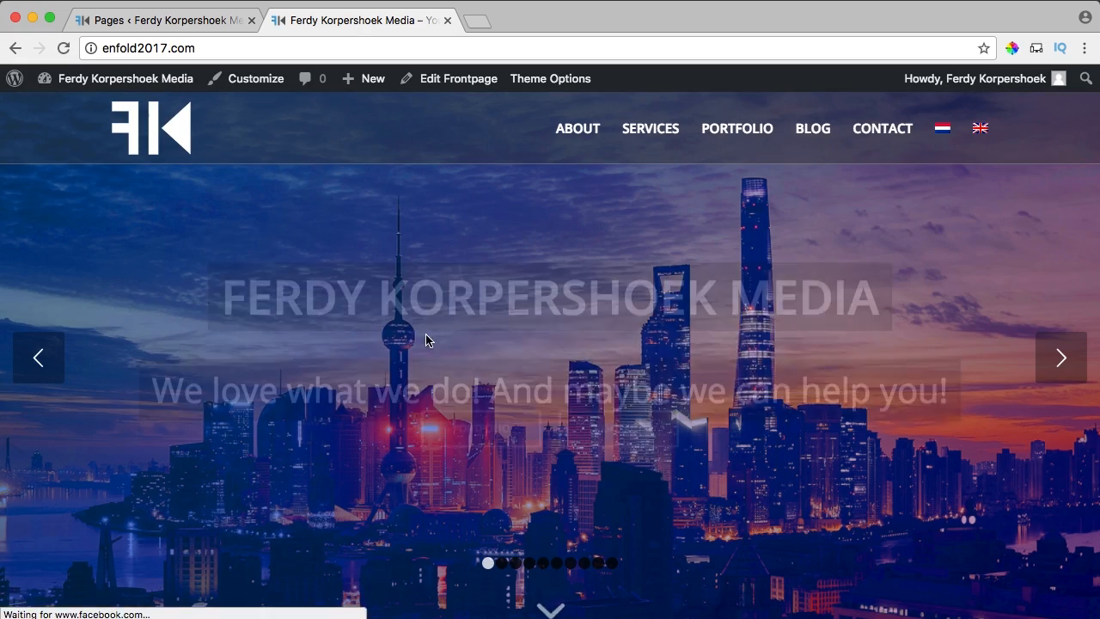
pyautogui.moveTo(153, 378); pyautogui.dragTo(563, 379)
pyautogui.click(550, 402)
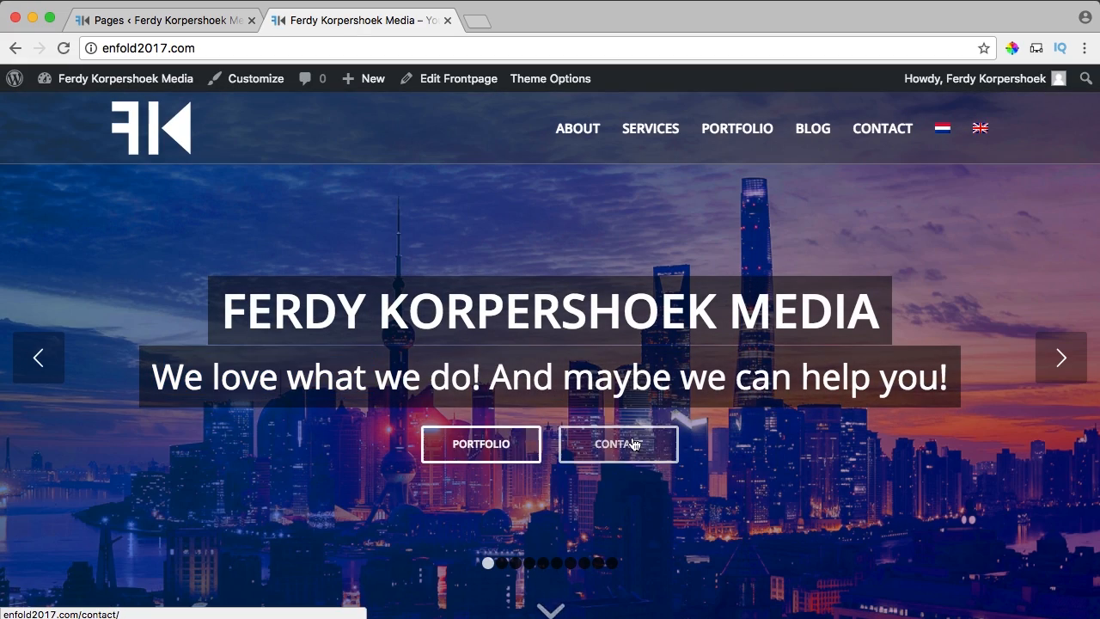
pyautogui.scroll(-5, 650, 407)
pyautogui.scroll(5, 650, 405)
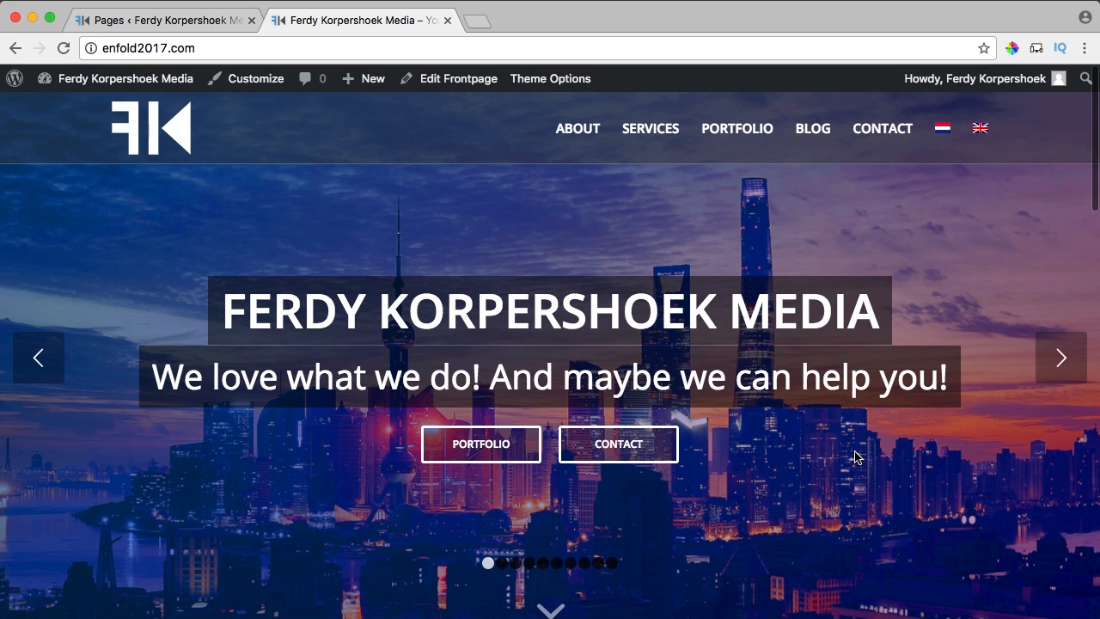
pyautogui.click(551, 586)
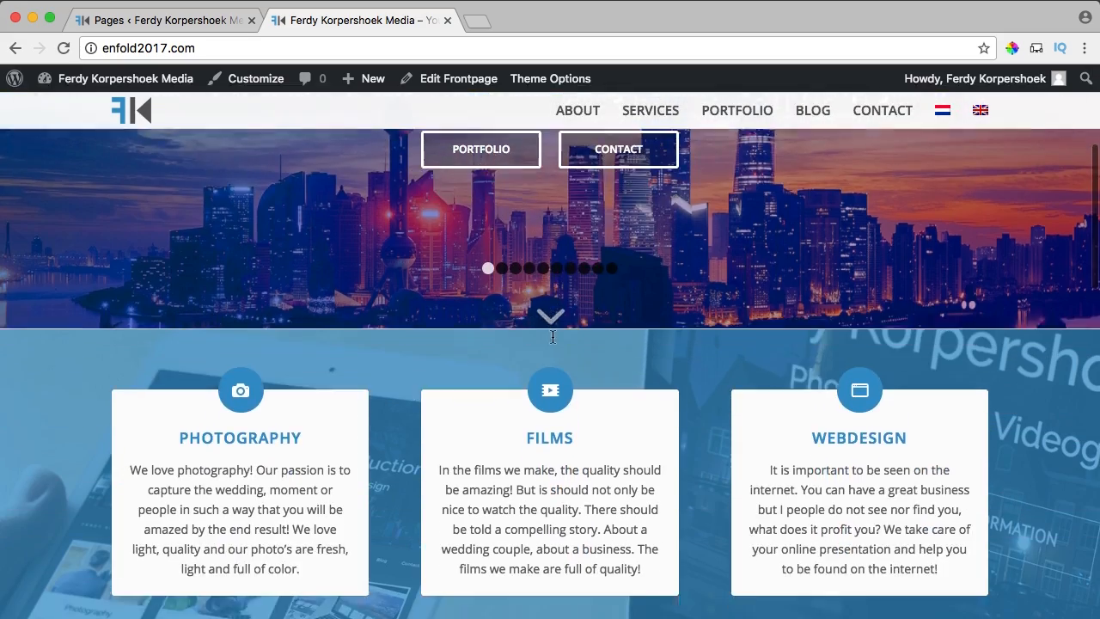
pyautogui.scroll(-8, 389, 309)
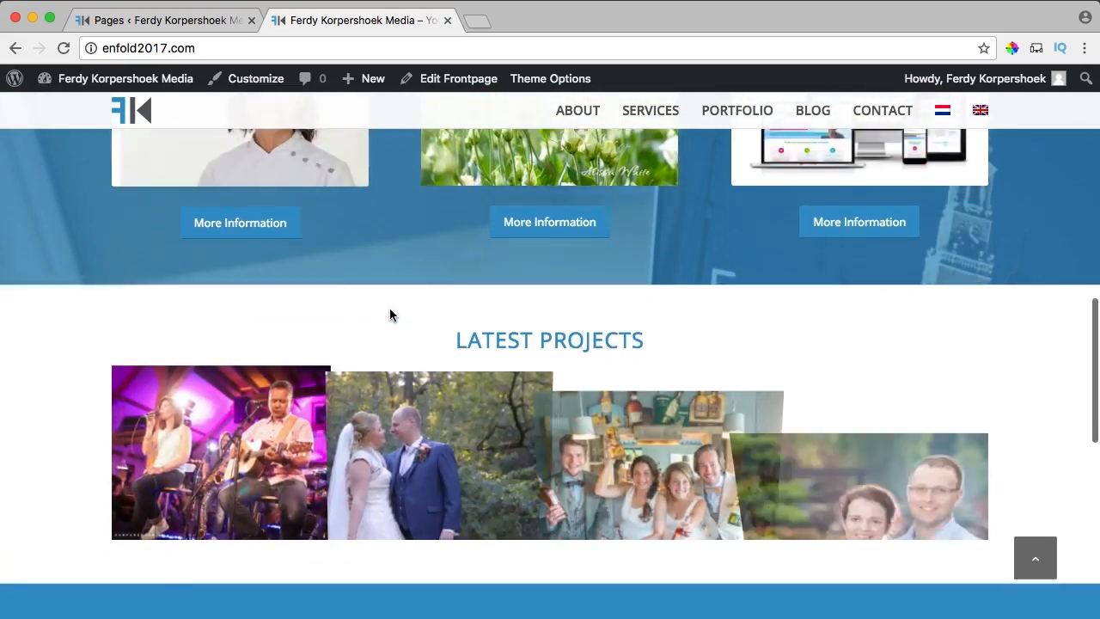
pyautogui.scroll(-2, 389, 316)
pyautogui.scroll(5, 388, 312)
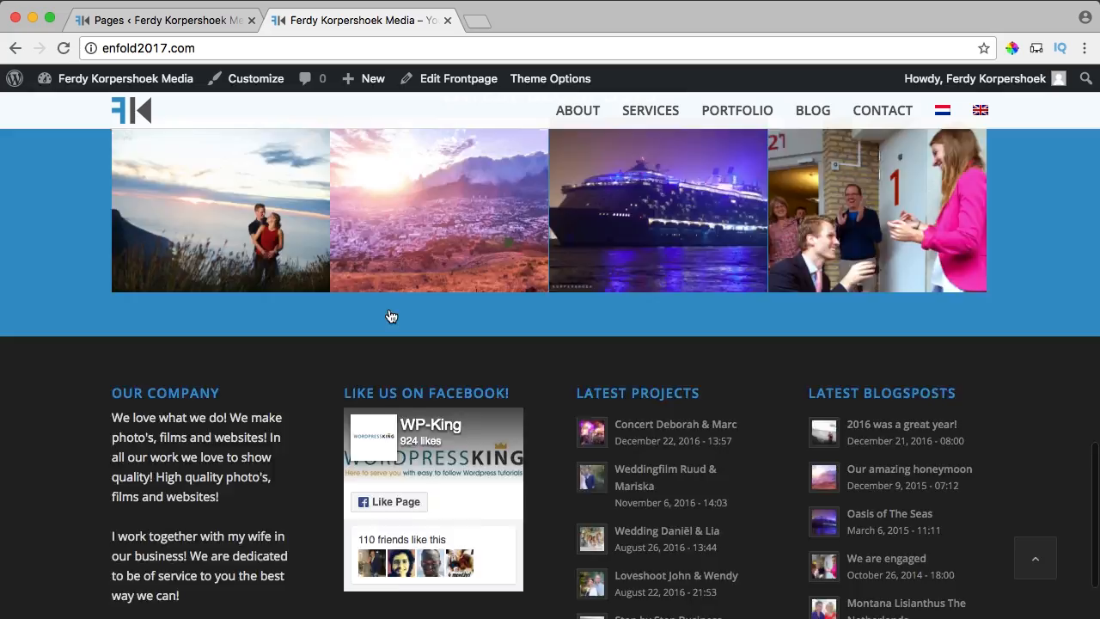
pyautogui.scroll(2, 580, 537)
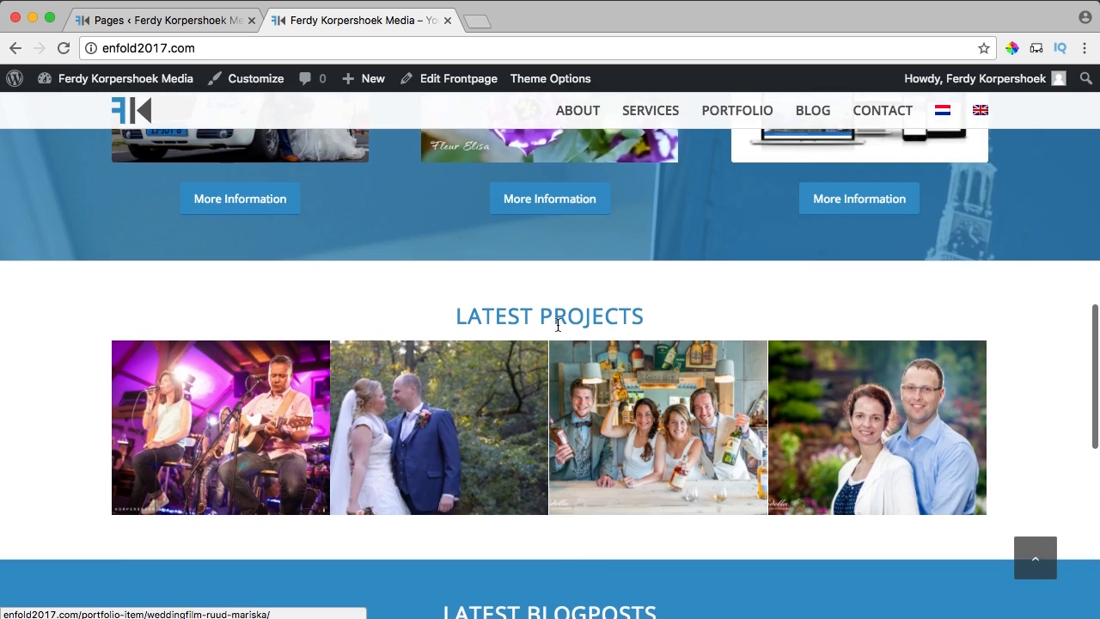
pyautogui.scroll(2, 552, 315)
pyautogui.scroll(3, 349, 369)
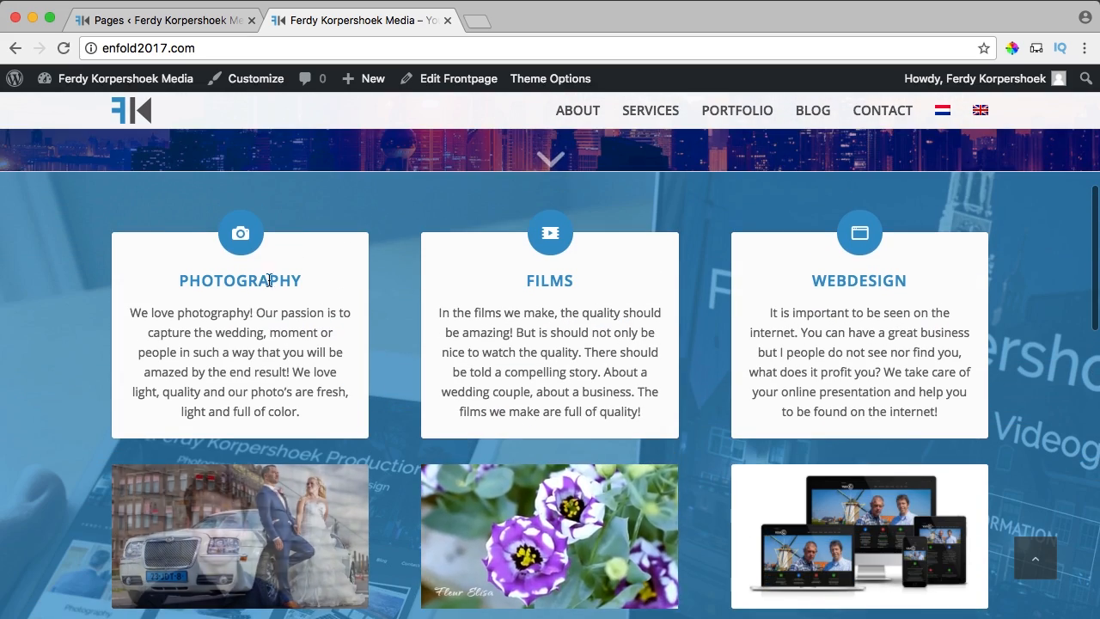
pyautogui.scroll(3, 557, 352)
pyautogui.scroll(2, 557, 352)
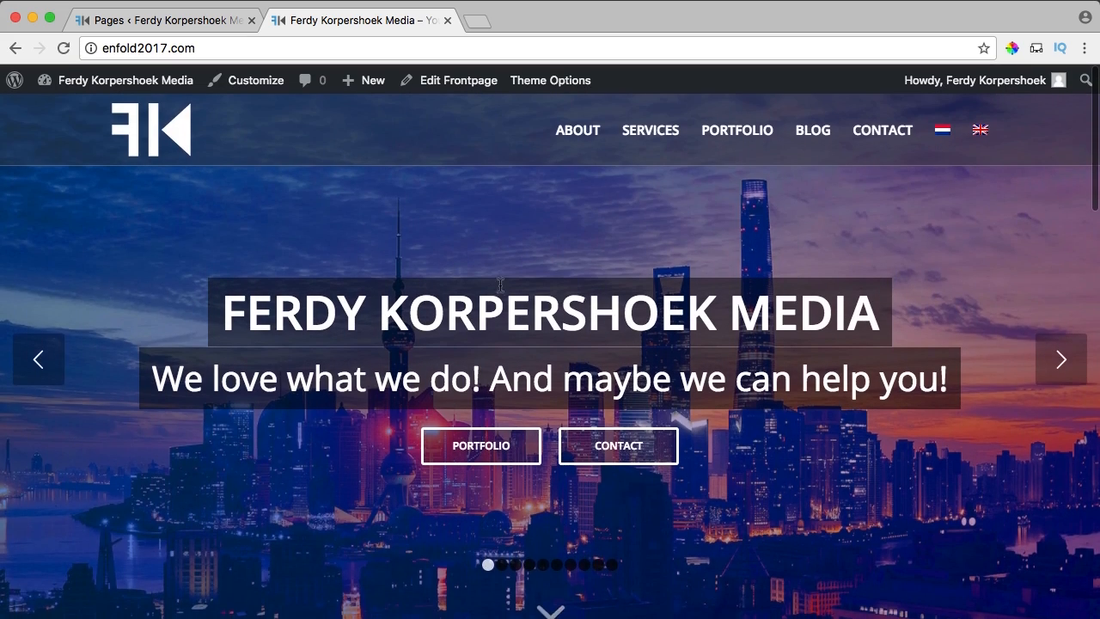
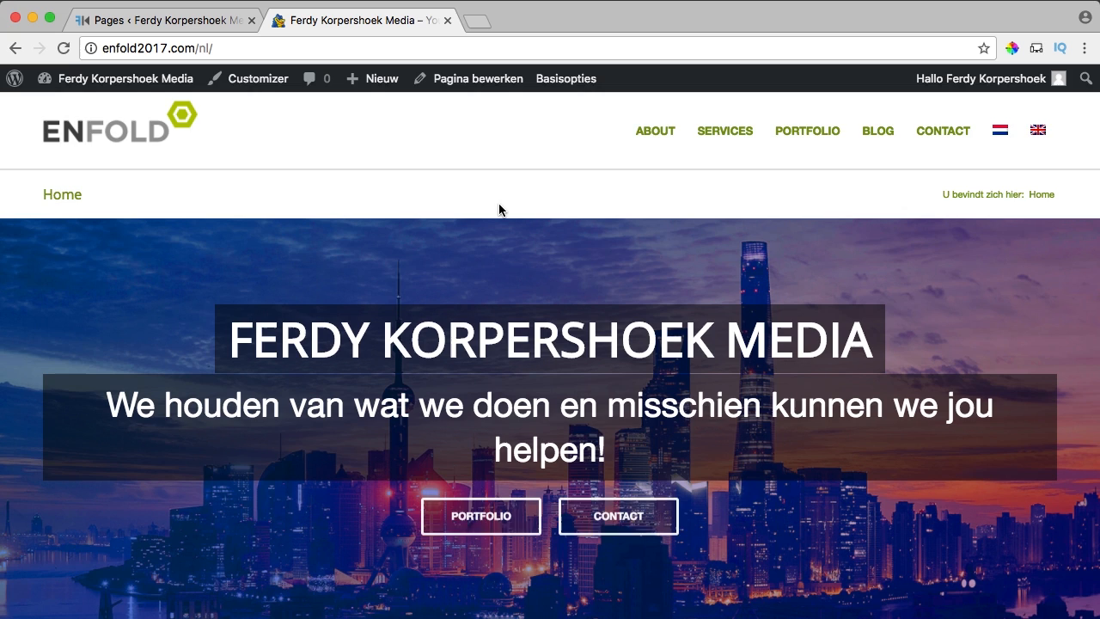
# Scroll down through the live front page, then jump back to the top
pyautogui.scroll(-1, 500, 210)
pyautogui.scroll(-5, 501, 209)
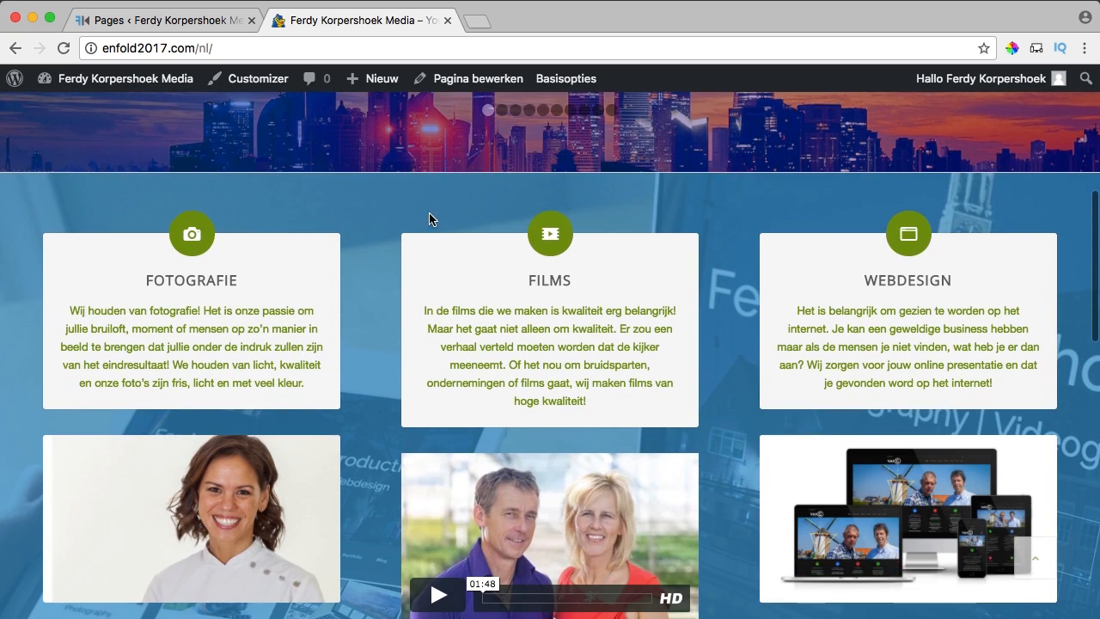
pyautogui.scroll(-7, 383, 237)
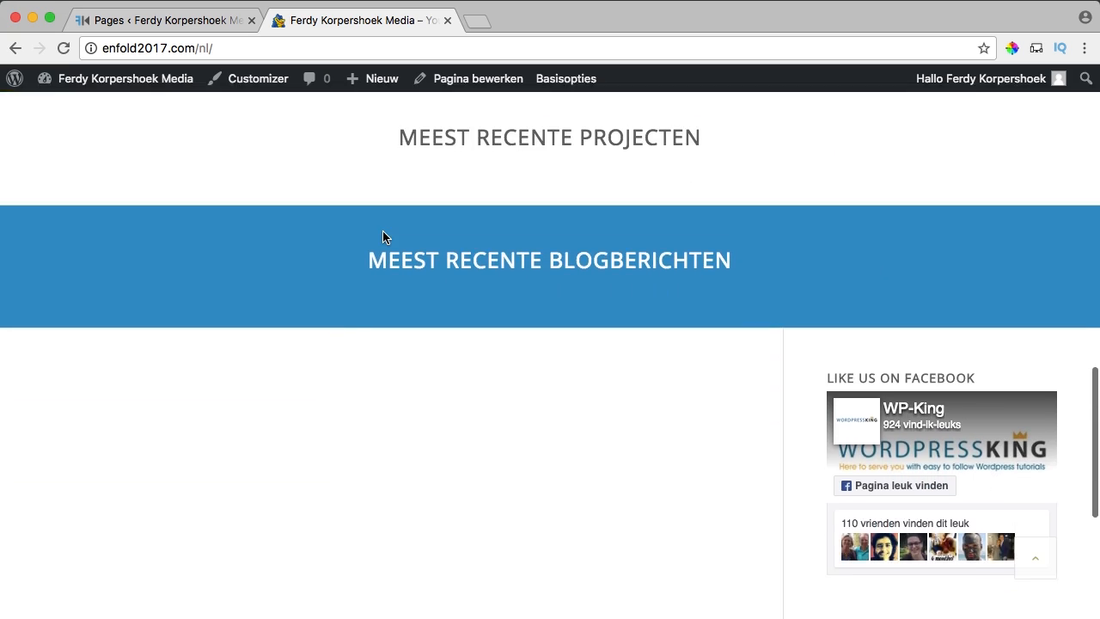
pyautogui.scroll(-5, 383, 237)
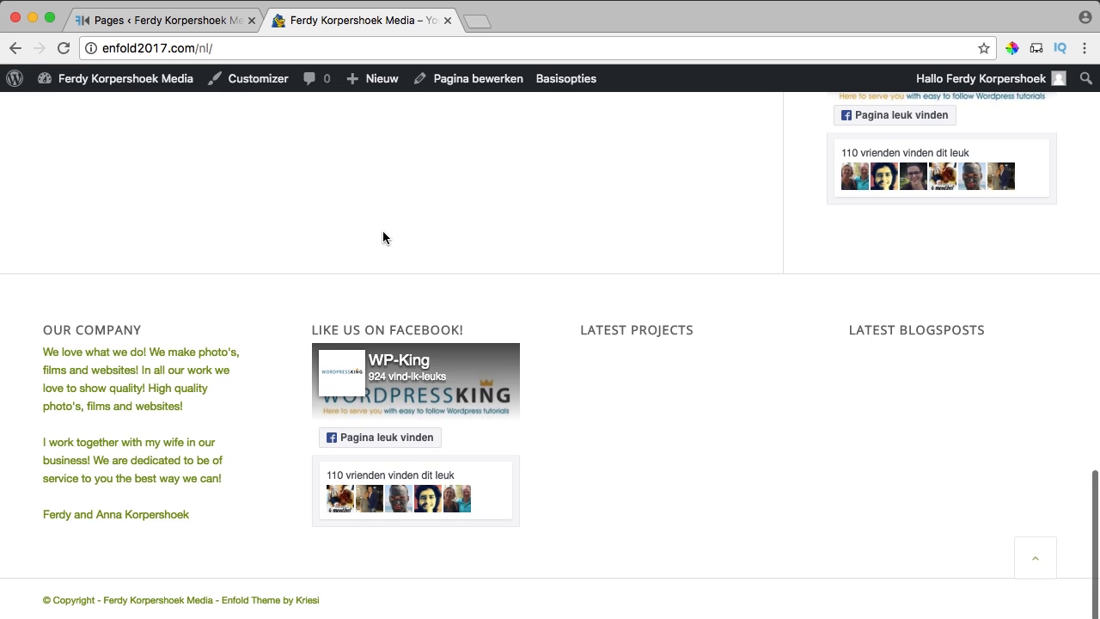
pyautogui.press('Home')
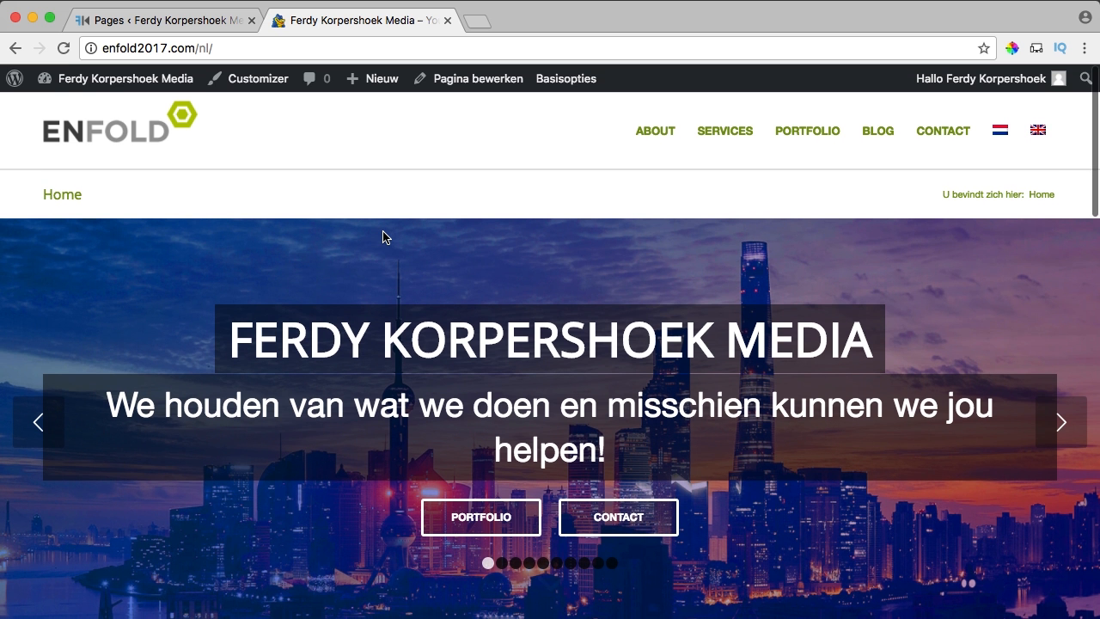
# Export the English theme settings file from Enfold (EN) > Import/Export
pyautogui.click(201, 23)
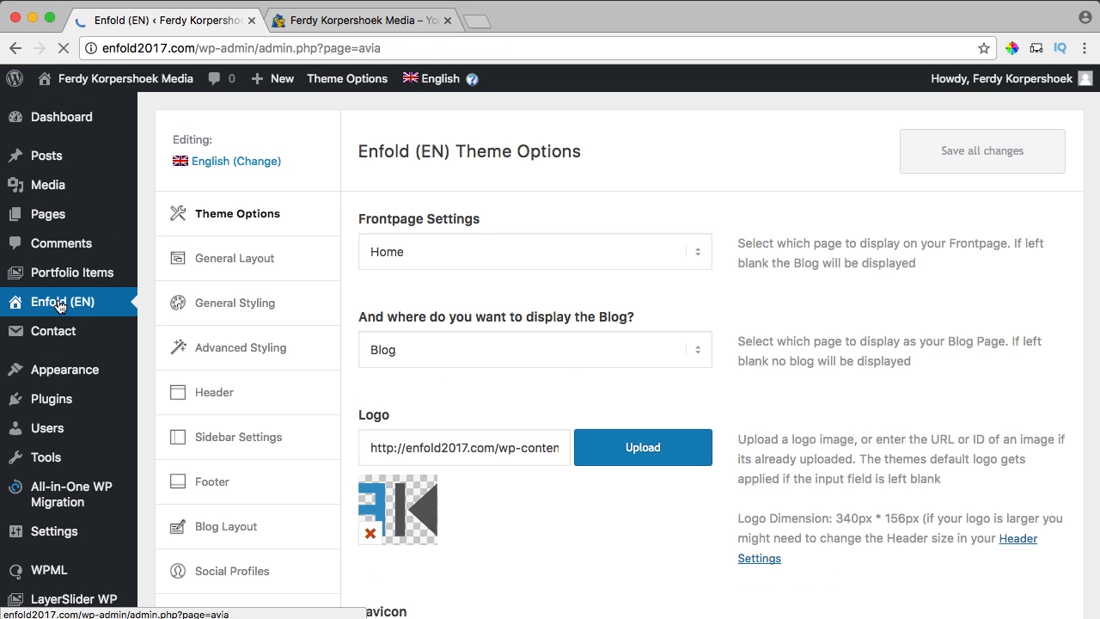
pyautogui.moveTo(304, 192)
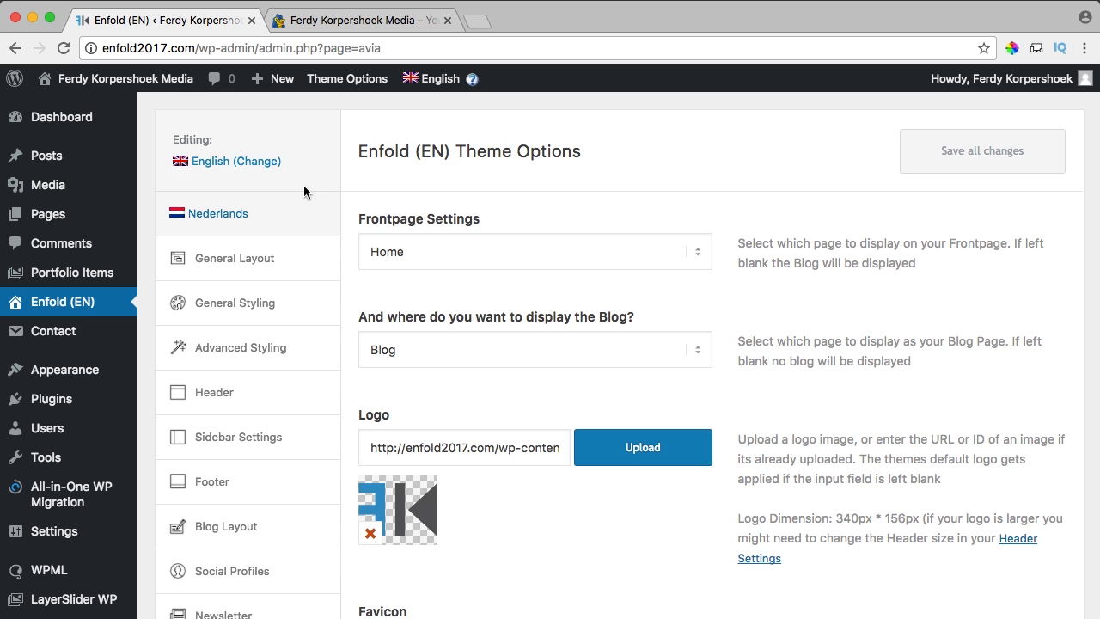
pyautogui.scroll(-5, 270, 294)
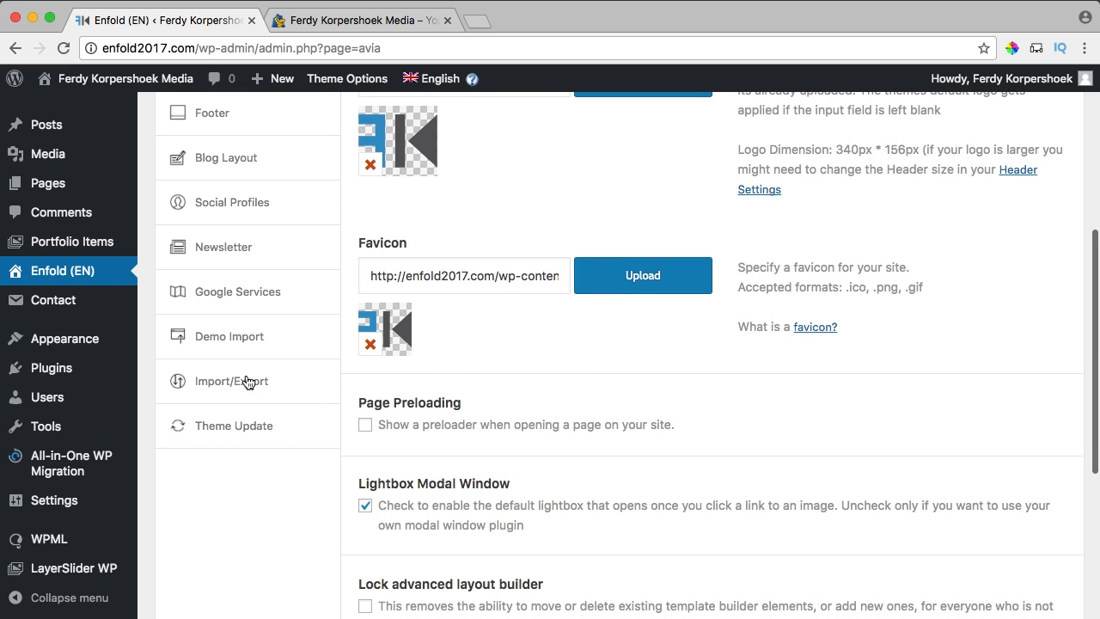
pyautogui.click(247, 382)
pyautogui.scroll(3, 360, 358)
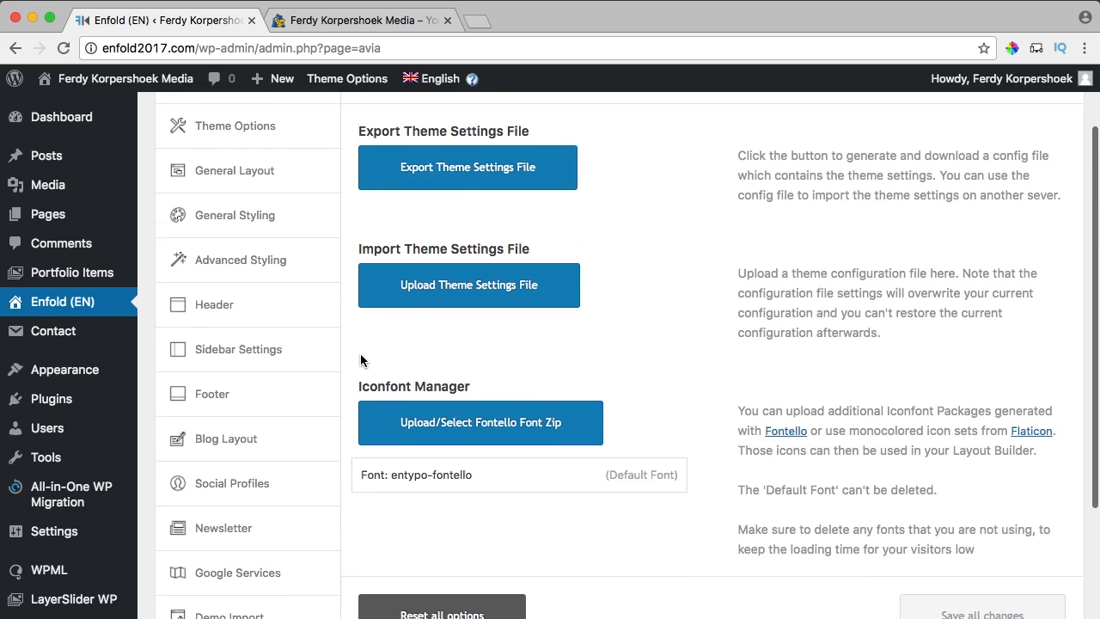
pyautogui.click(444, 225)
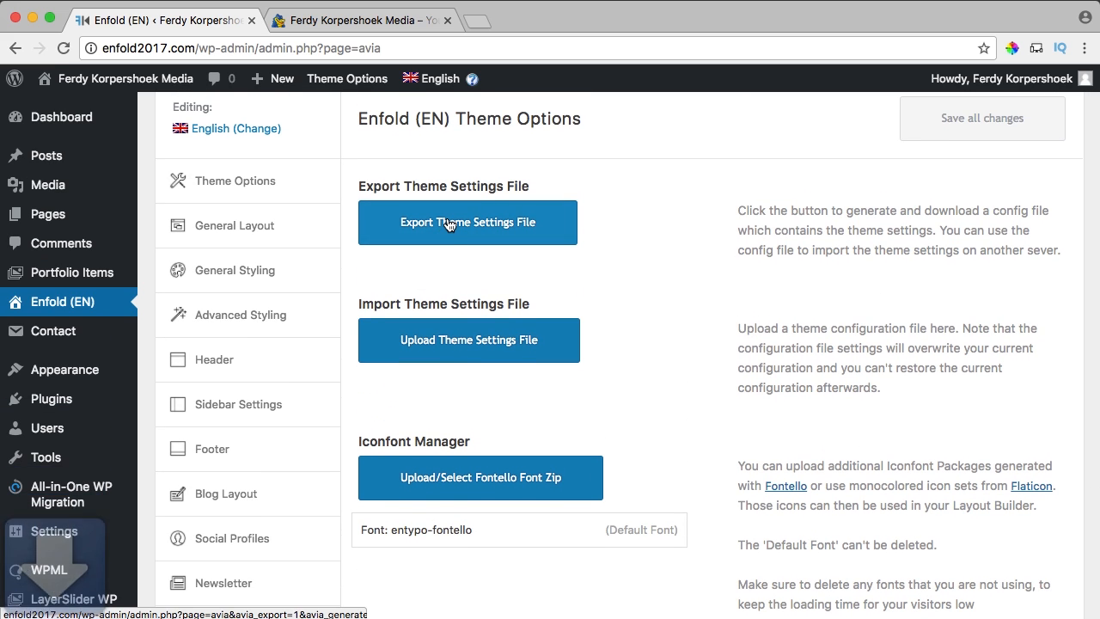
pyautogui.scroll(1, 269, 179)
# Switch the admin to Dutch and open the Enfold (NL) Import/Export section
pyautogui.moveTo(434, 78)
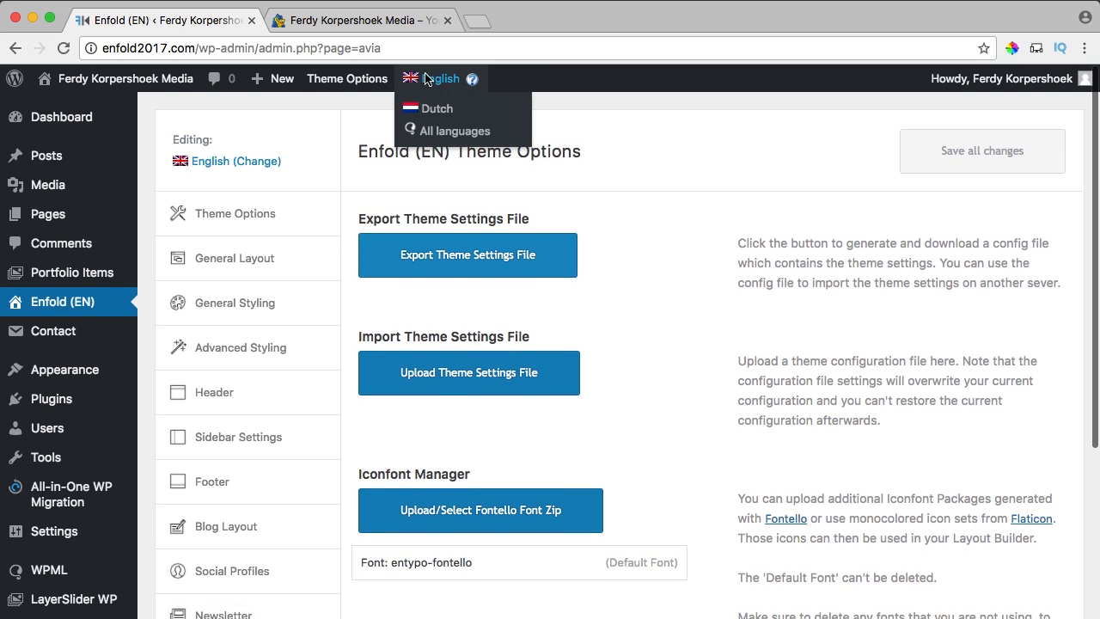
pyautogui.click(427, 117)
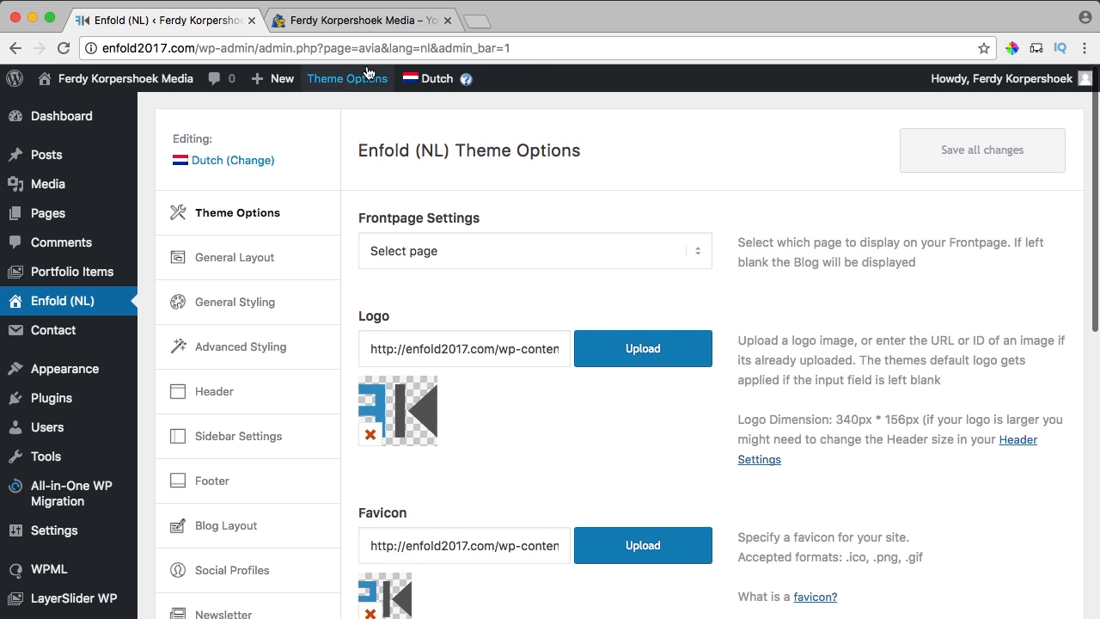
pyautogui.click(358, 22)
pyautogui.click(206, 21)
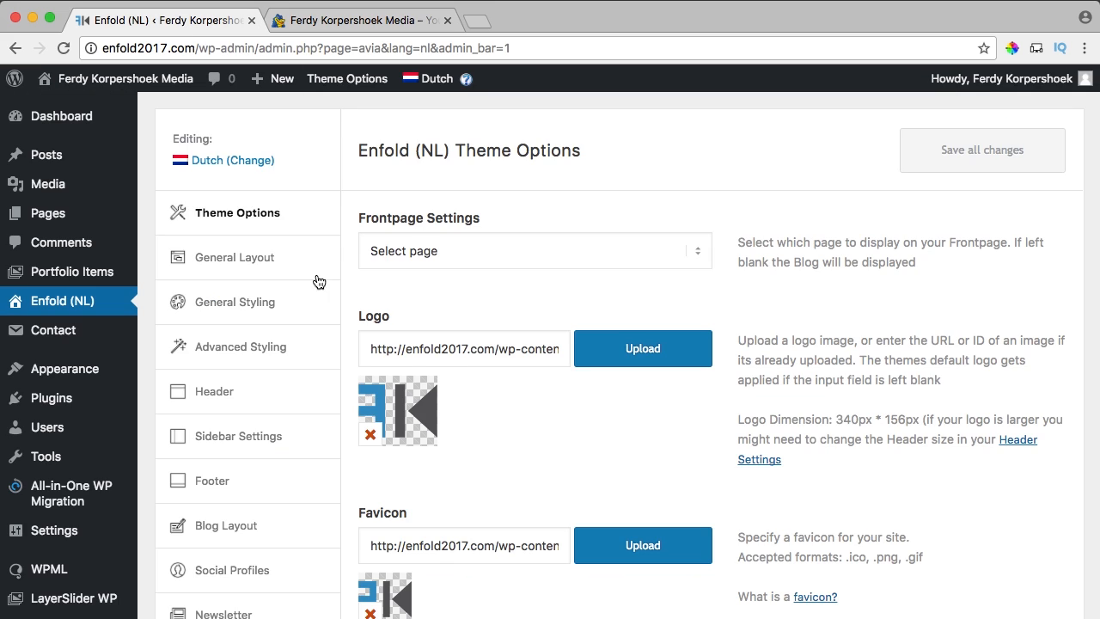
pyautogui.scroll(-7, 238, 485)
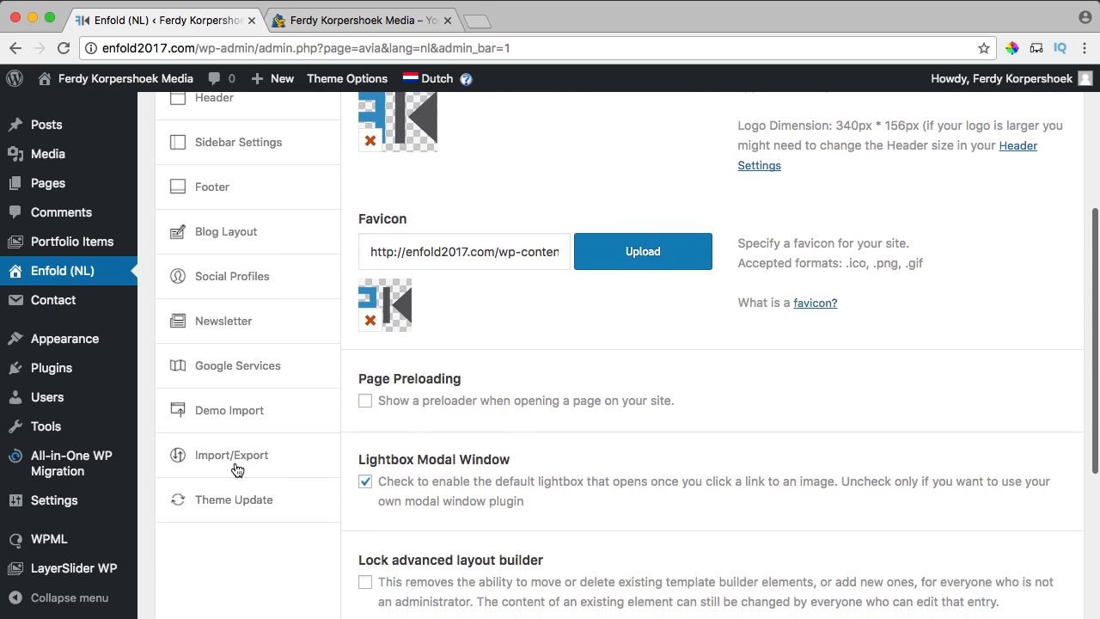
pyautogui.click(237, 468)
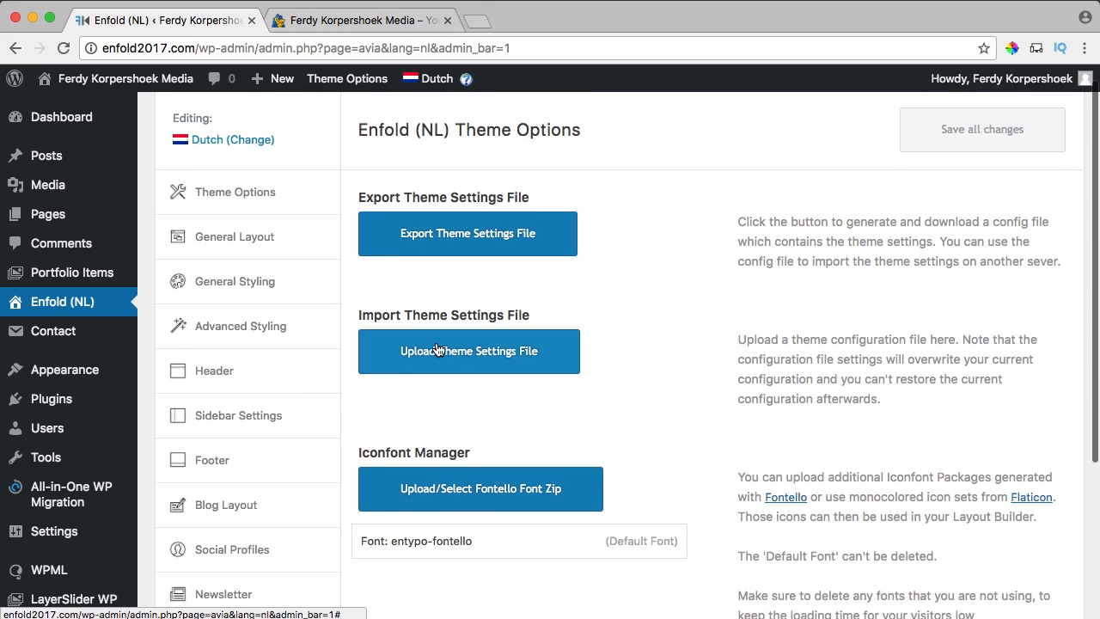
# Upload Enfold-theme-settings-2017-2-24.txt, insert it into the Dutch theme options and save
pyautogui.click(465, 352)
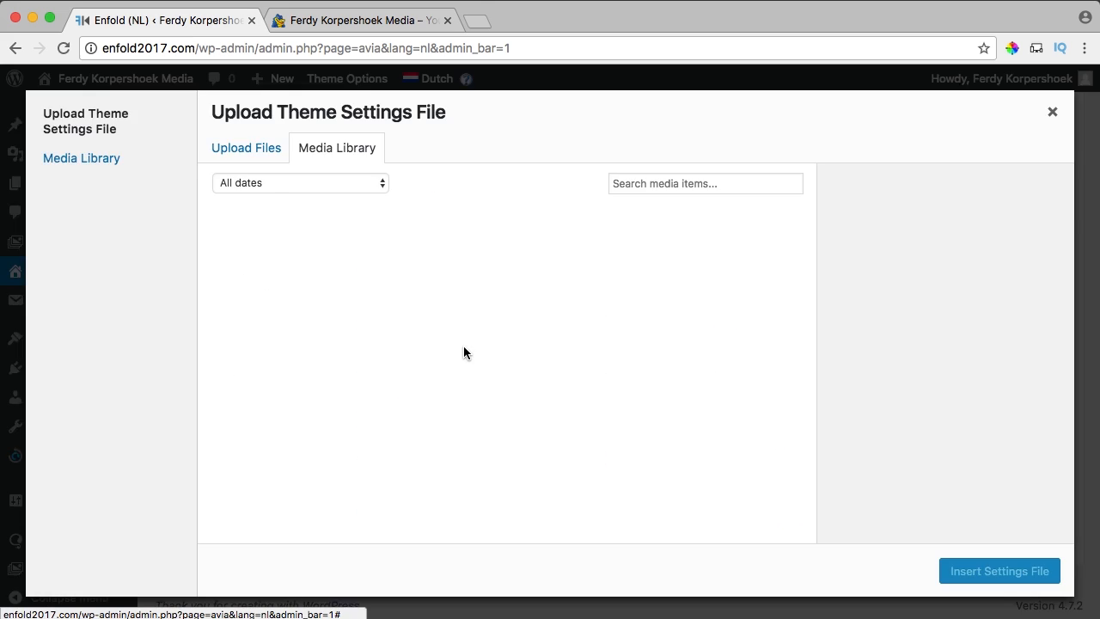
pyautogui.click(241, 148)
pyautogui.click(636, 374)
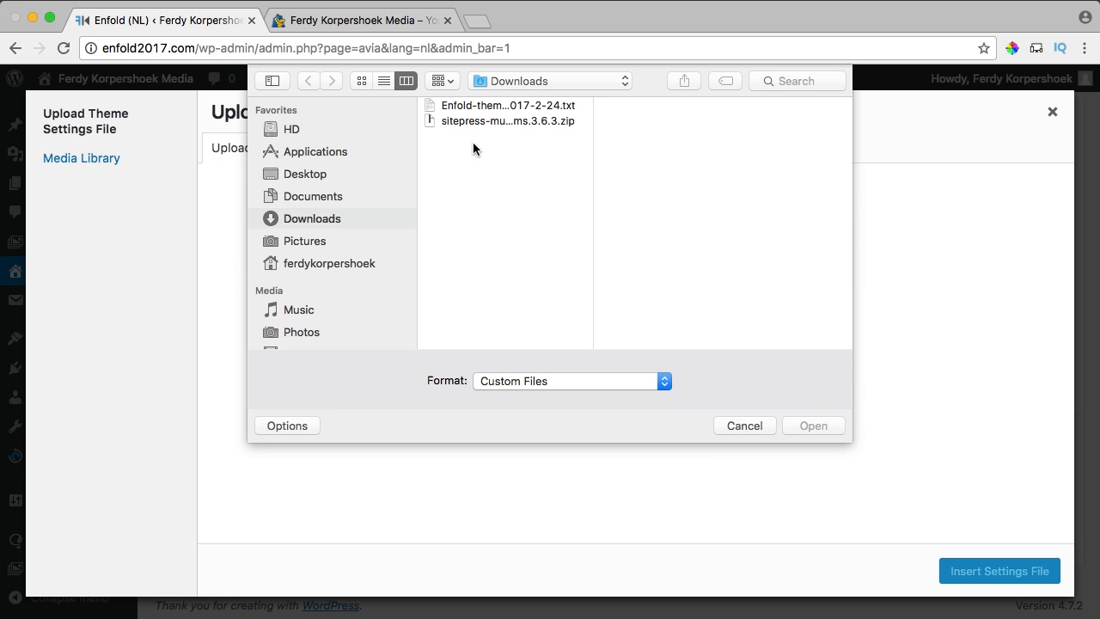
pyautogui.click(489, 107)
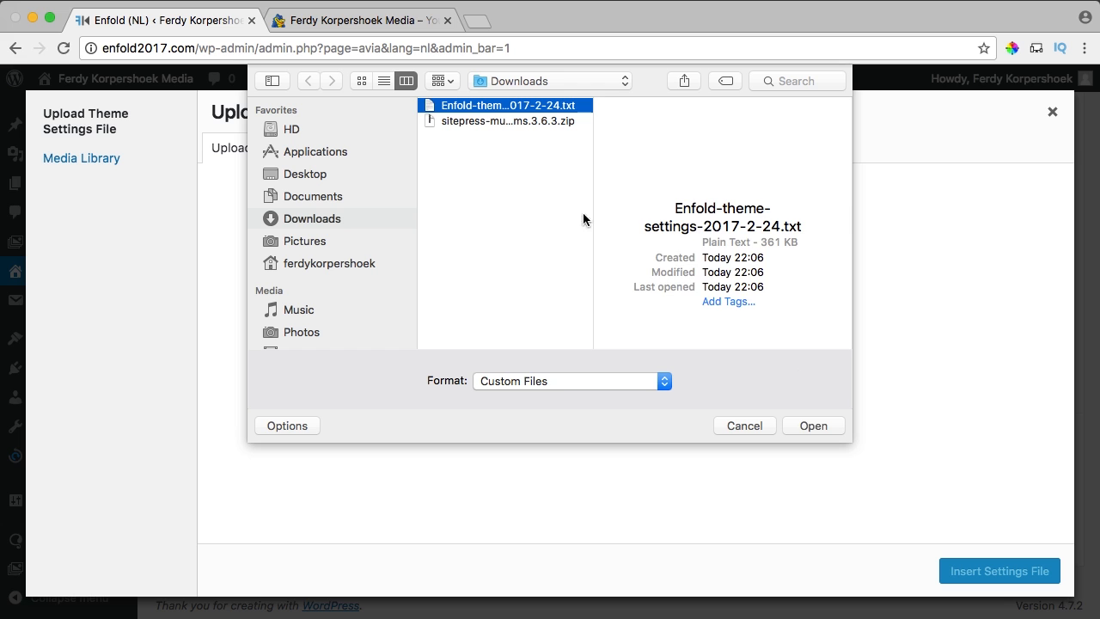
pyautogui.click(814, 426)
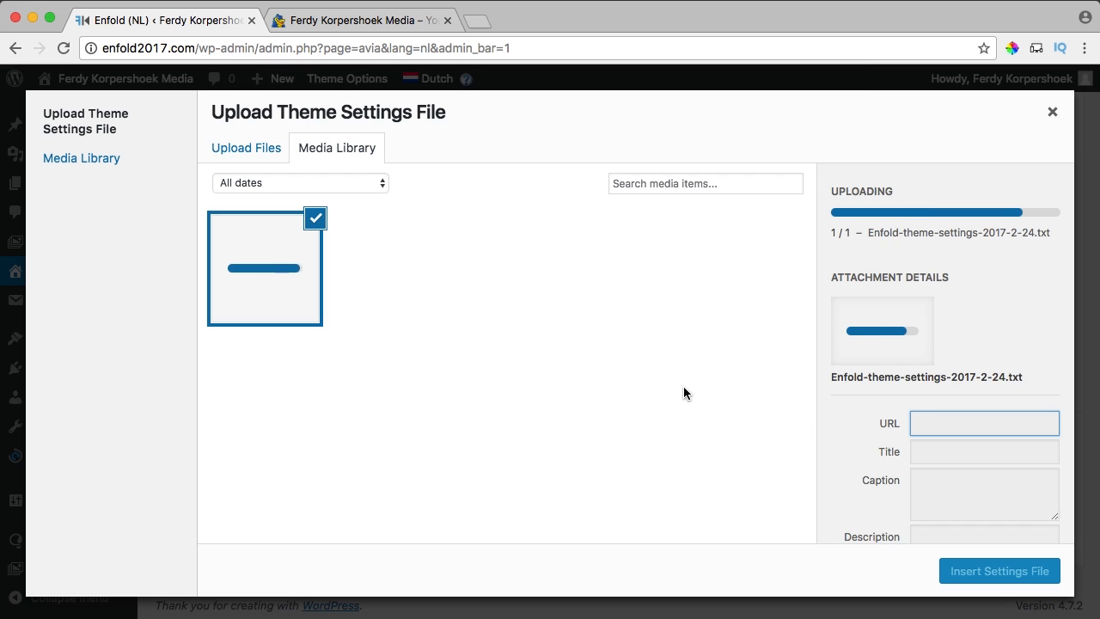
pyautogui.click(977, 569)
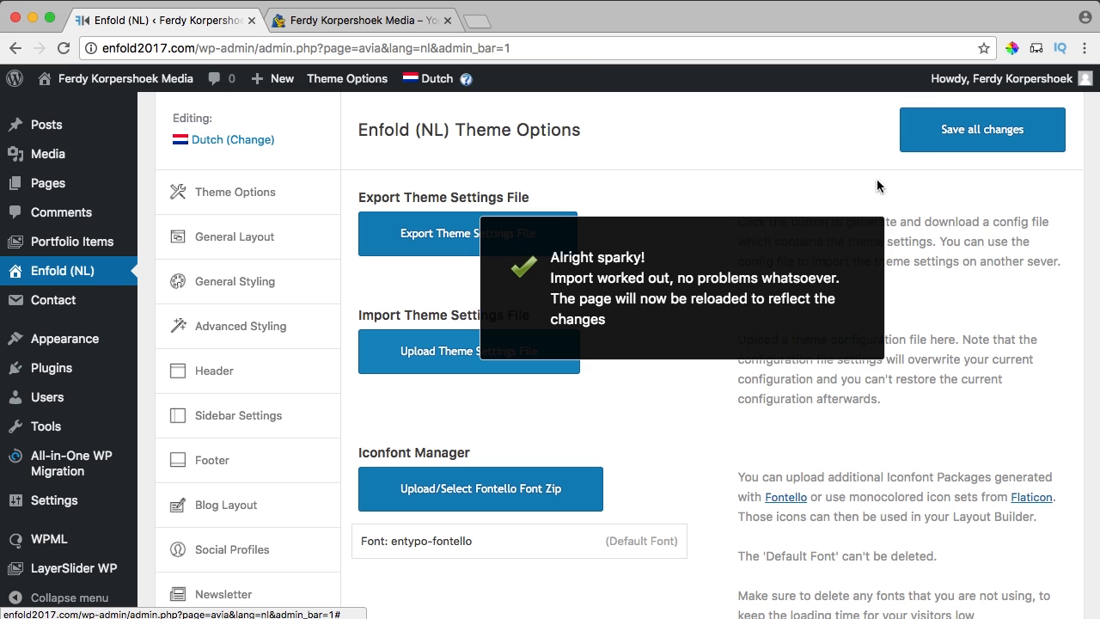
pyautogui.click(950, 129)
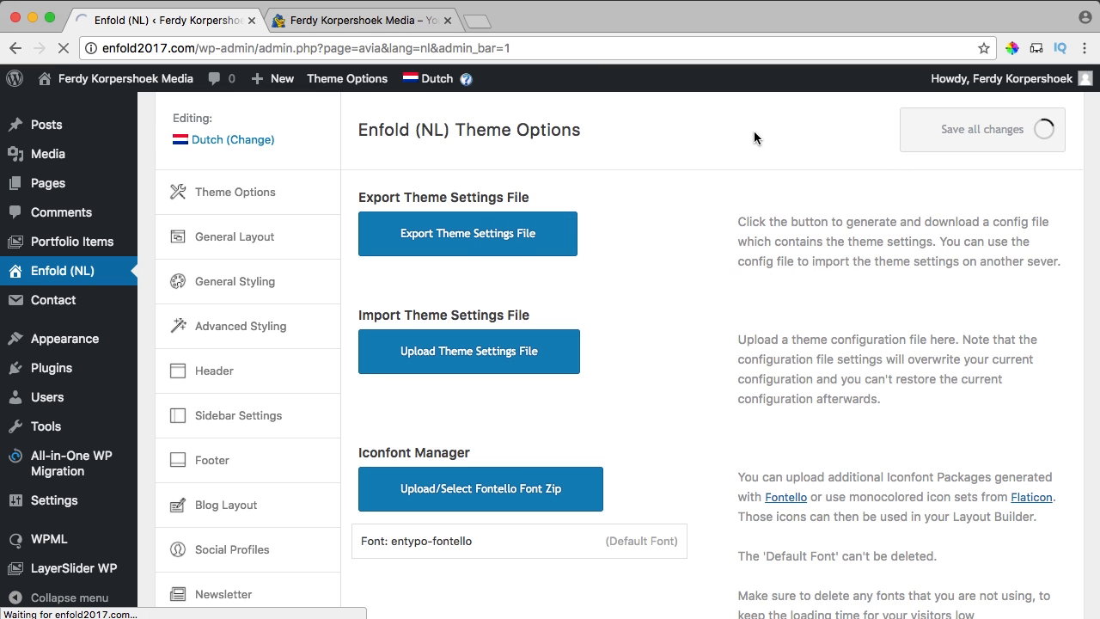
pyautogui.click(369, 24)
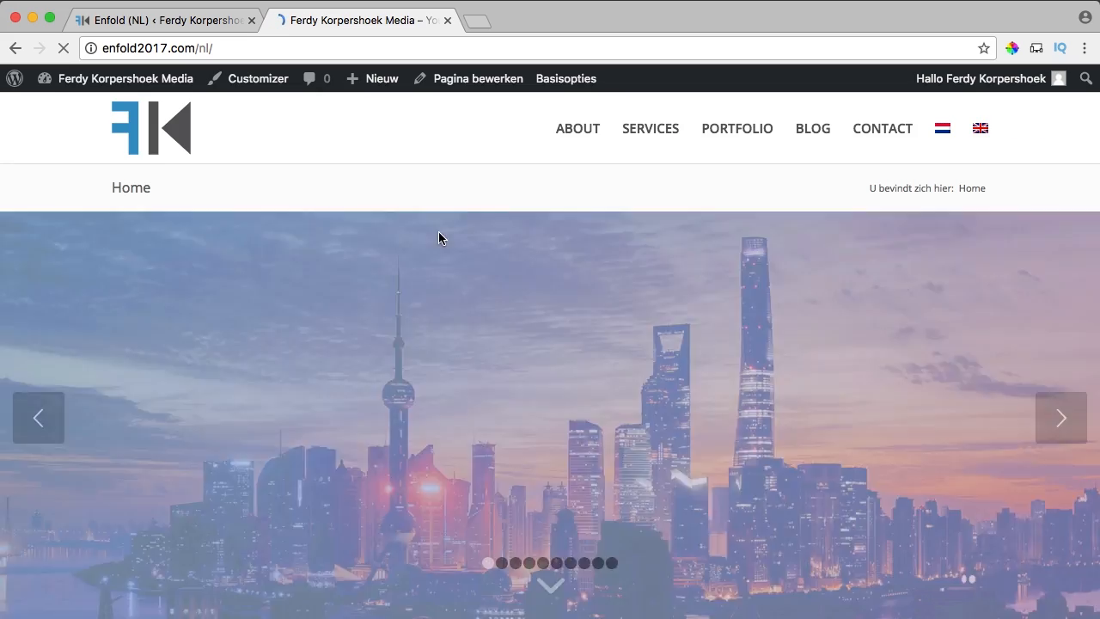
# Scroll through the reloaded Dutch homepage to check the FK logo and blue styling
pyautogui.scroll(-3, 447, 230)
pyautogui.scroll(-10, 448, 232)
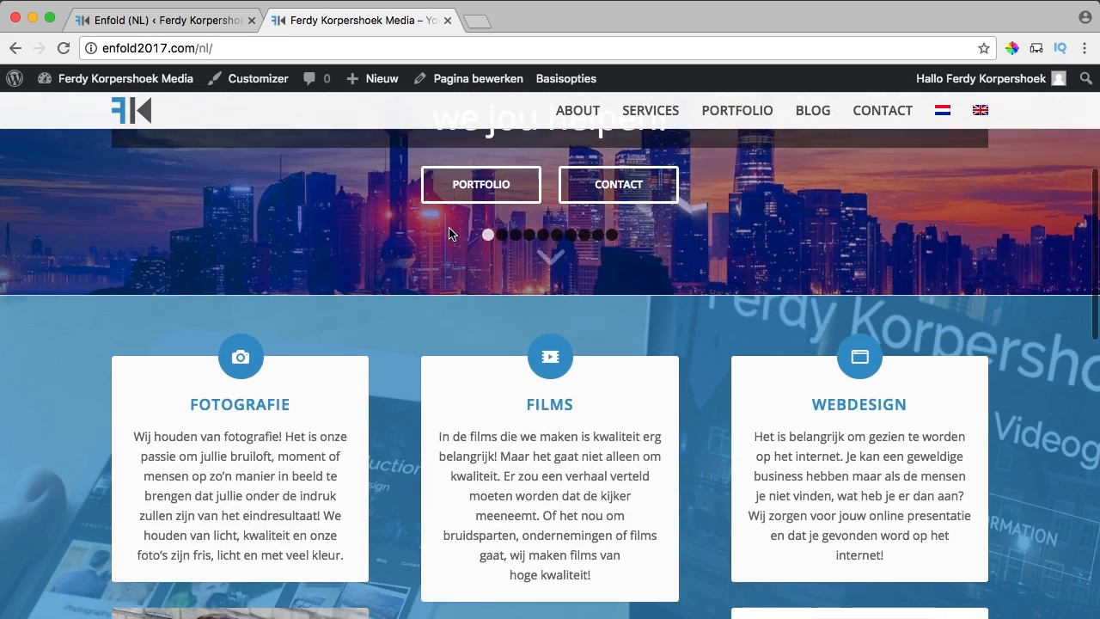
pyautogui.scroll(-8, 421, 232)
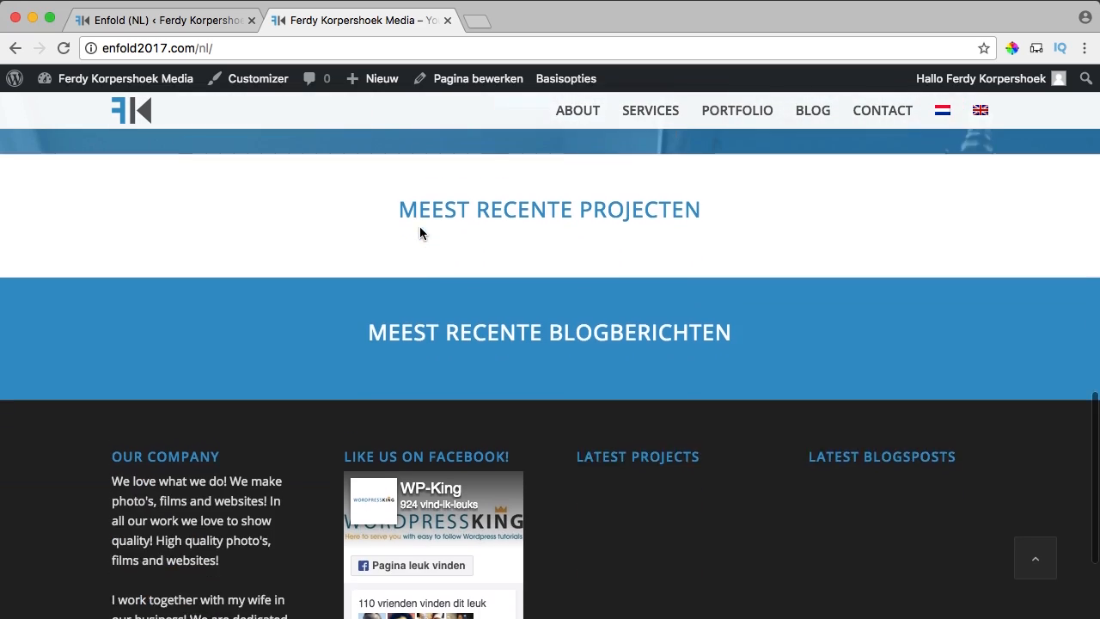
pyautogui.scroll(20, 420, 232)
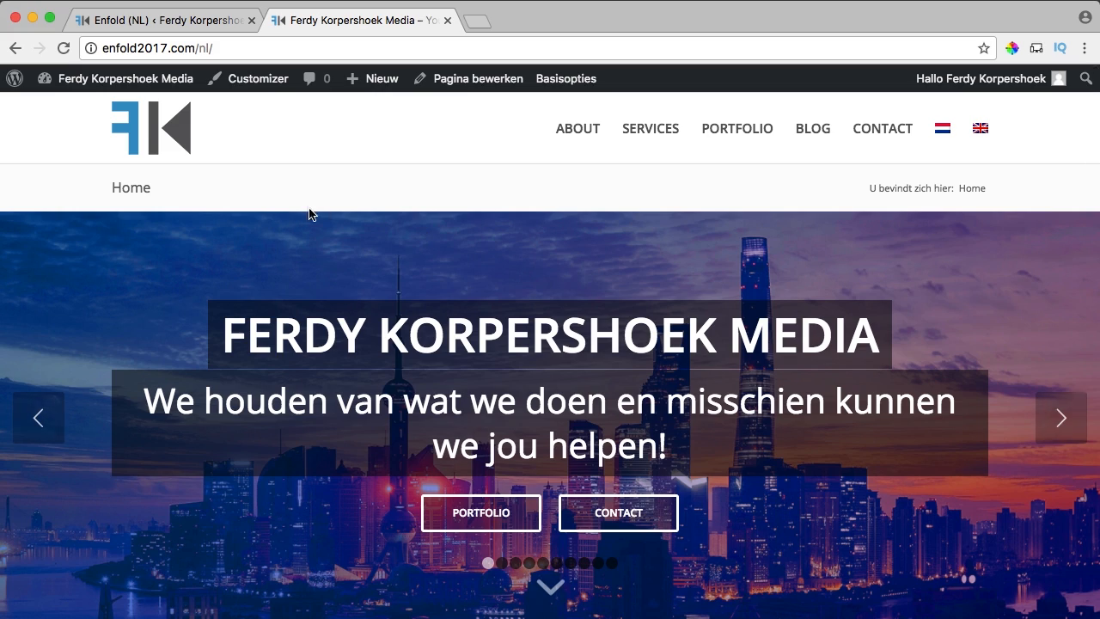
pyautogui.scroll(-10, 576, 268)
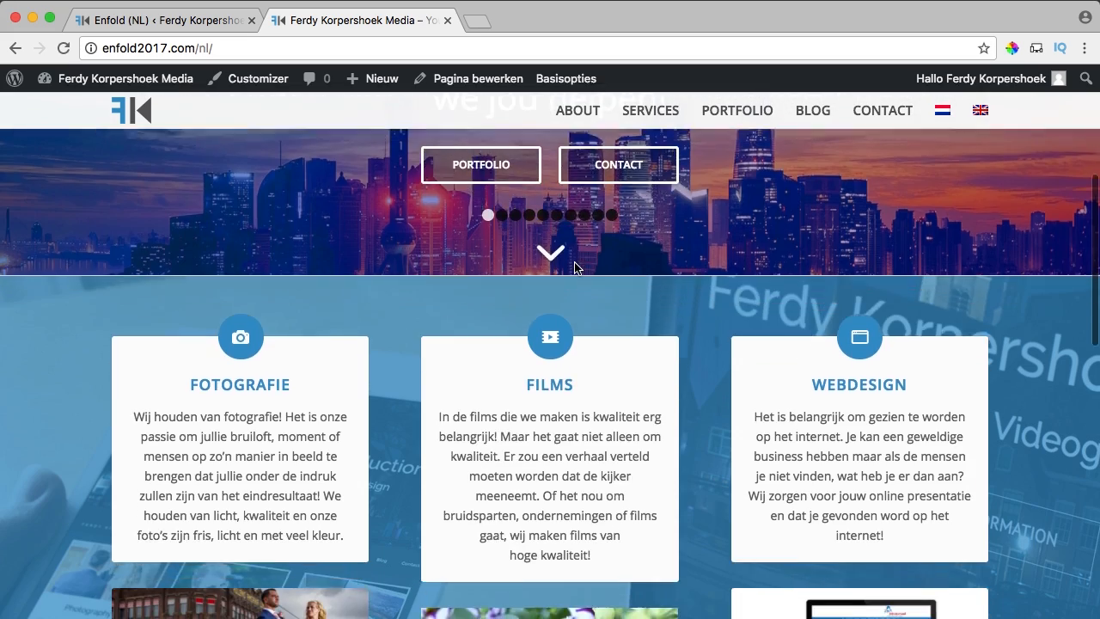
pyautogui.scroll(10, 574, 263)
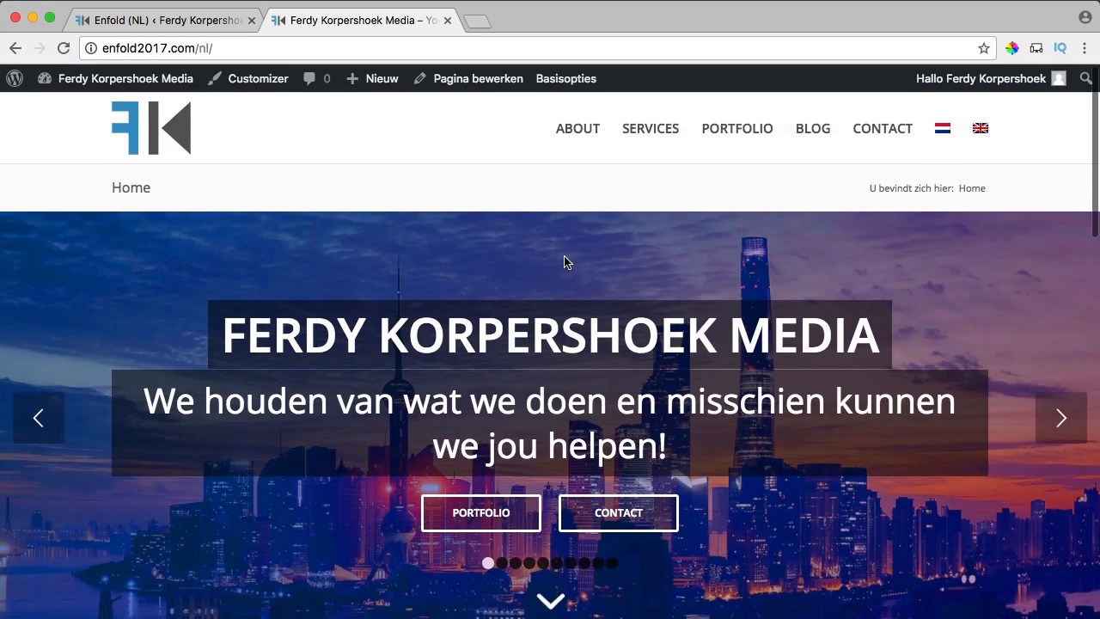
pyautogui.scroll(-15, 415, 164)
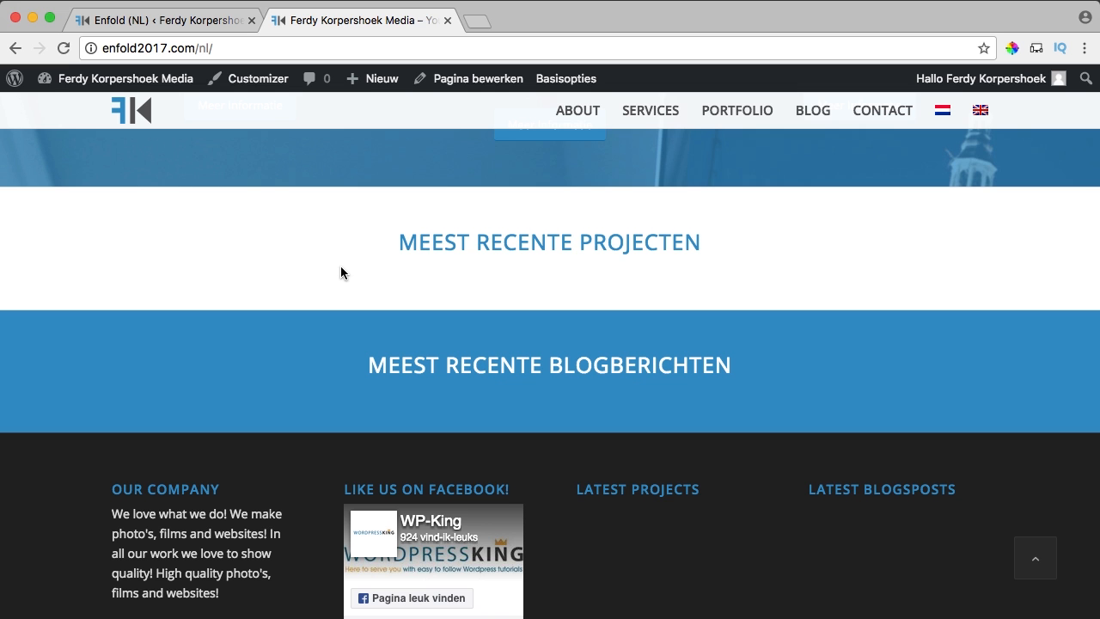
pyautogui.scroll(5, 340, 265)
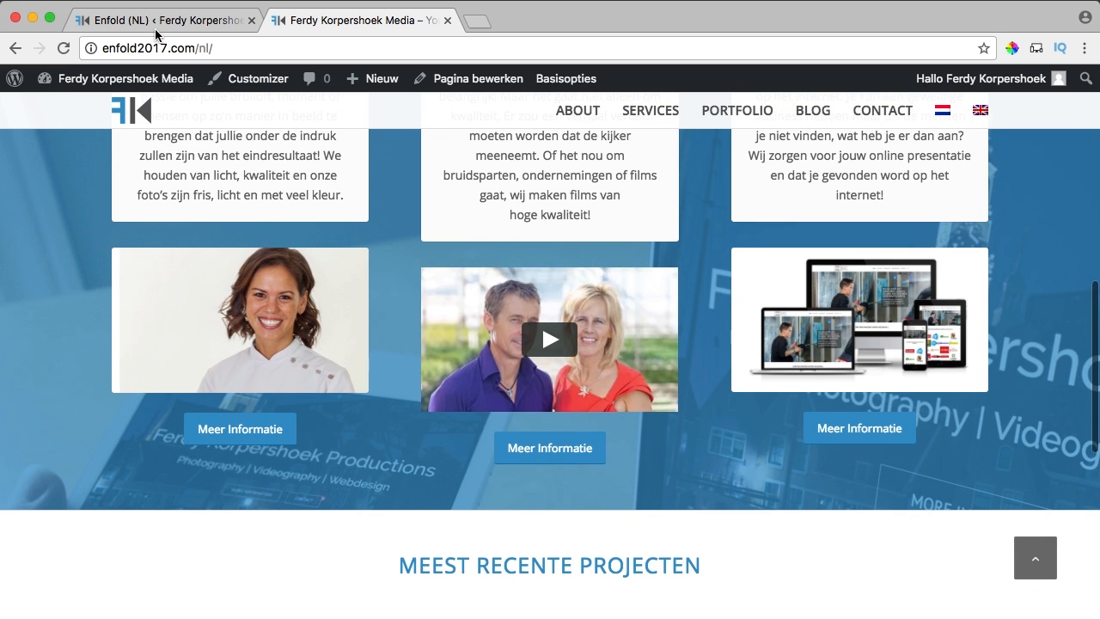
# Switch the admin to English and add 'Blog' as the Dutch translation of the Blog category
pyautogui.click(155, 24)
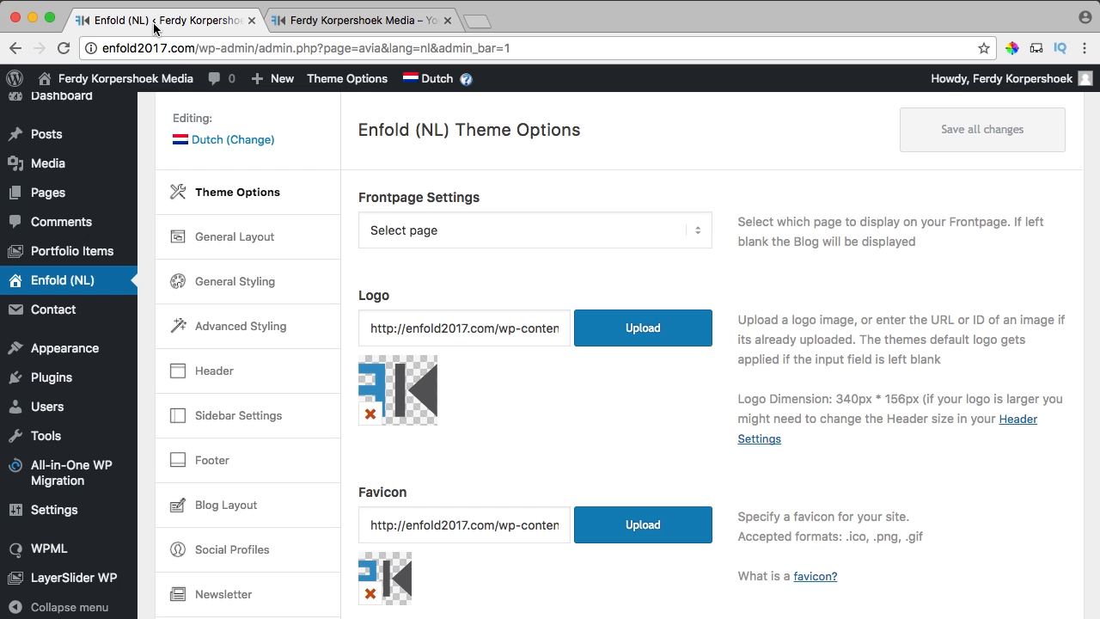
pyautogui.moveTo(163, 140)
pyautogui.scroll(1, 162, 140)
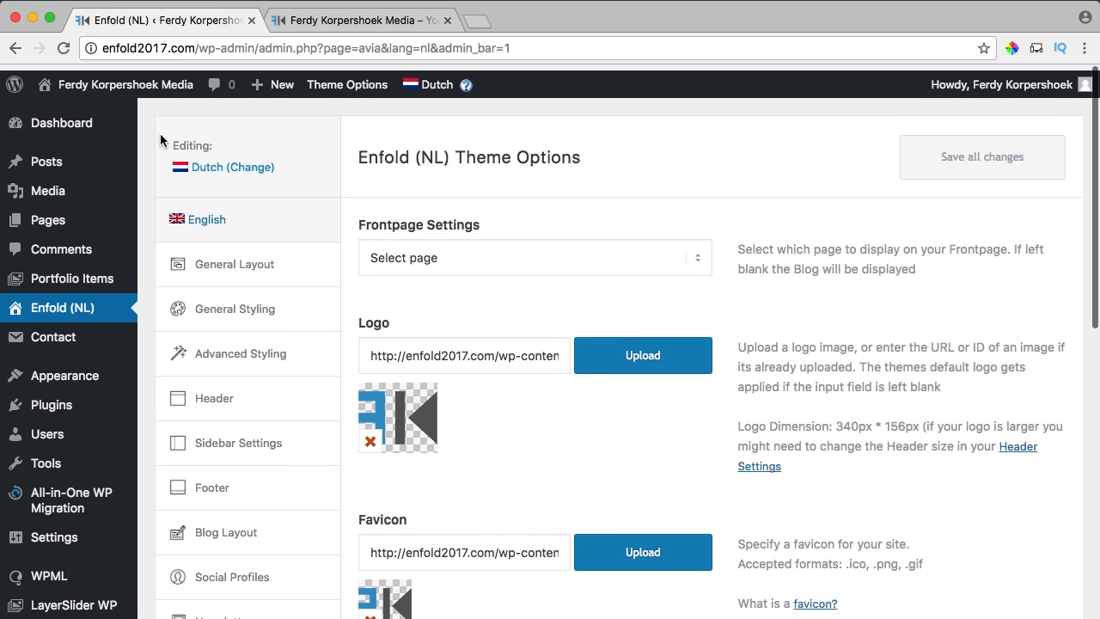
pyautogui.moveTo(434, 78)
pyautogui.click(422, 110)
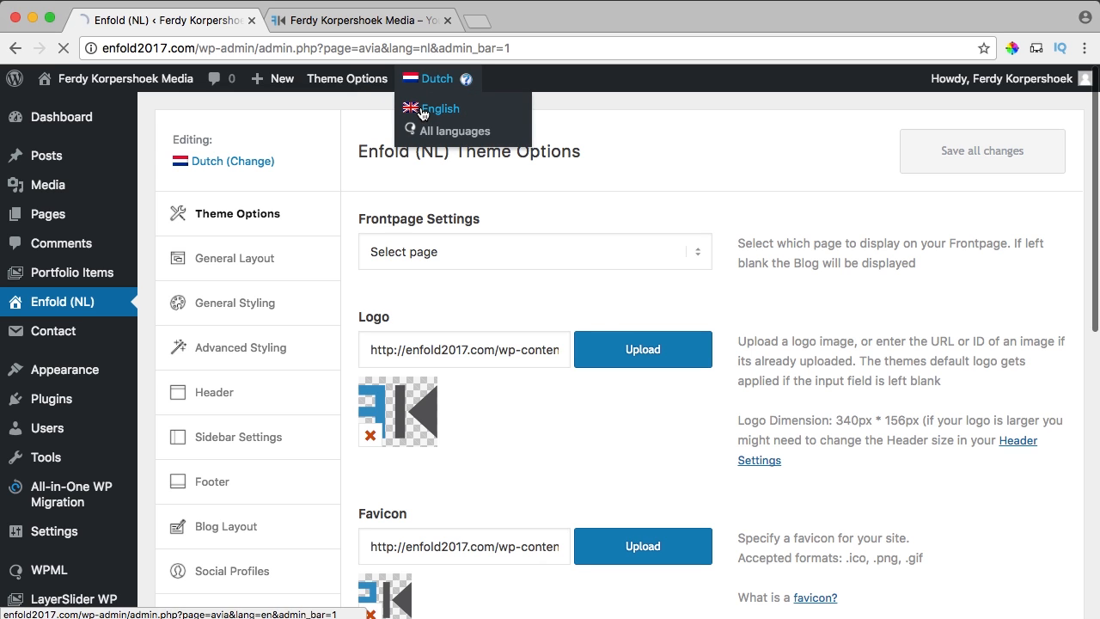
pyautogui.moveTo(54, 160)
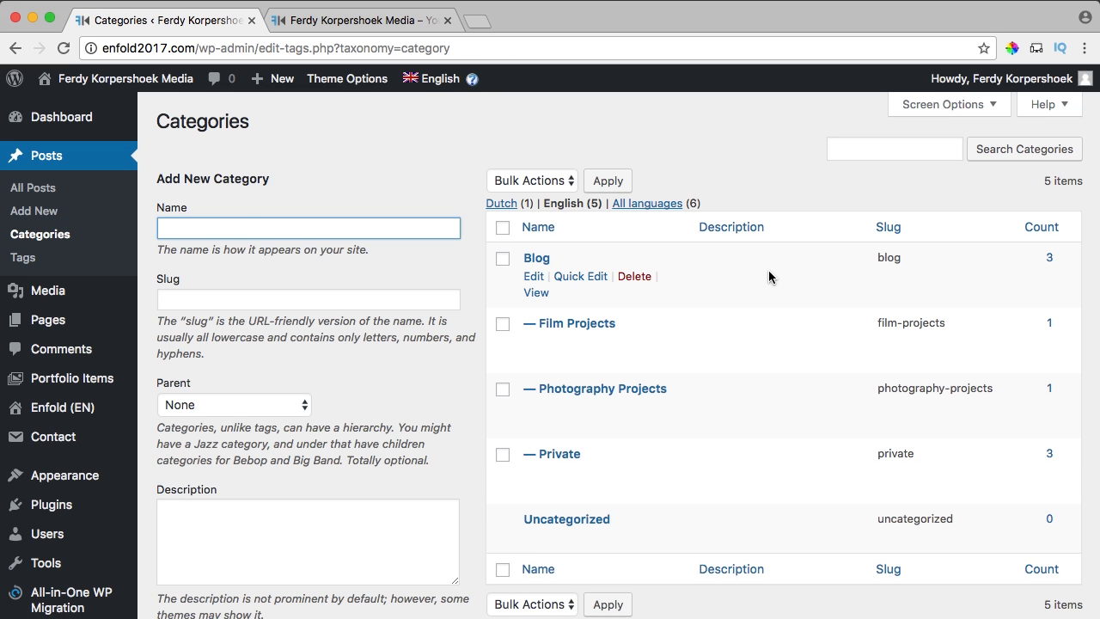
pyautogui.click(544, 261)
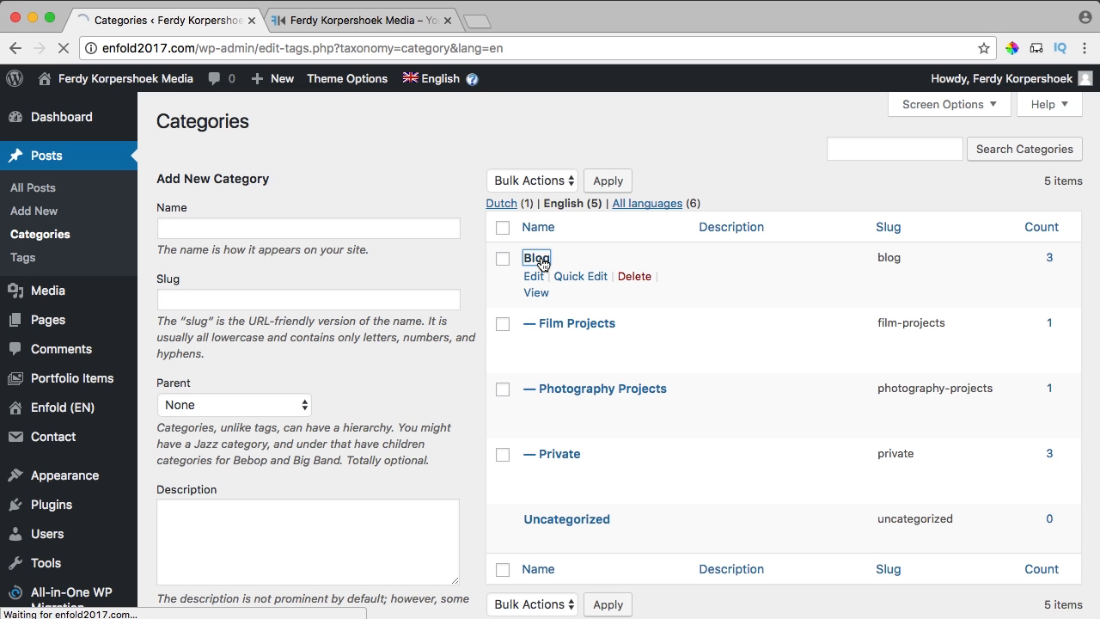
pyautogui.scroll(-5, 383, 248)
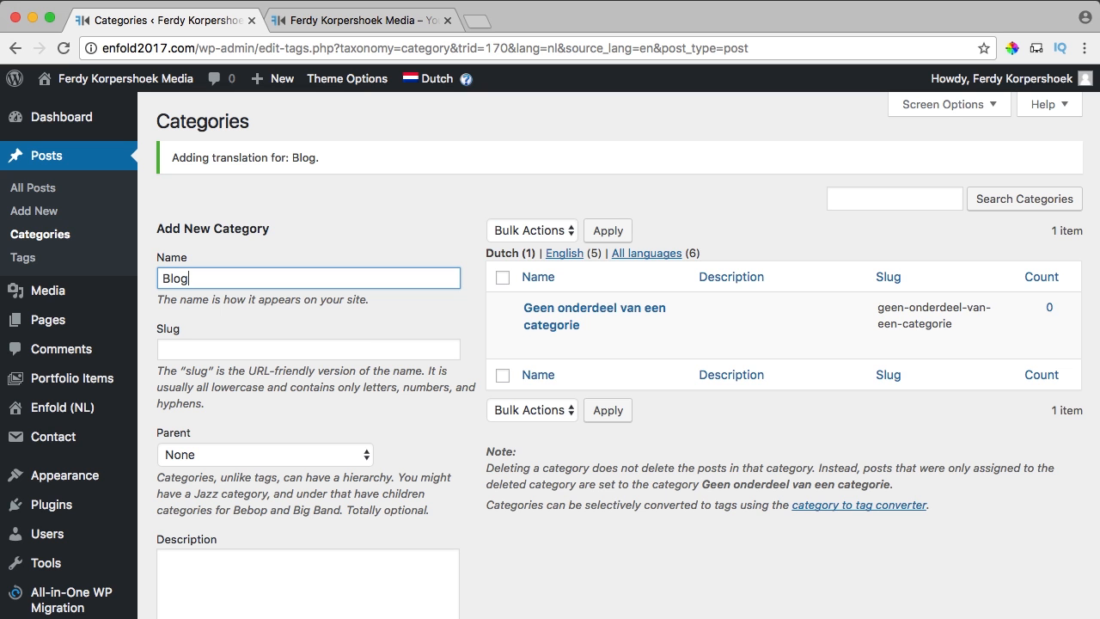
pyautogui.scroll(-6, 327, 405)
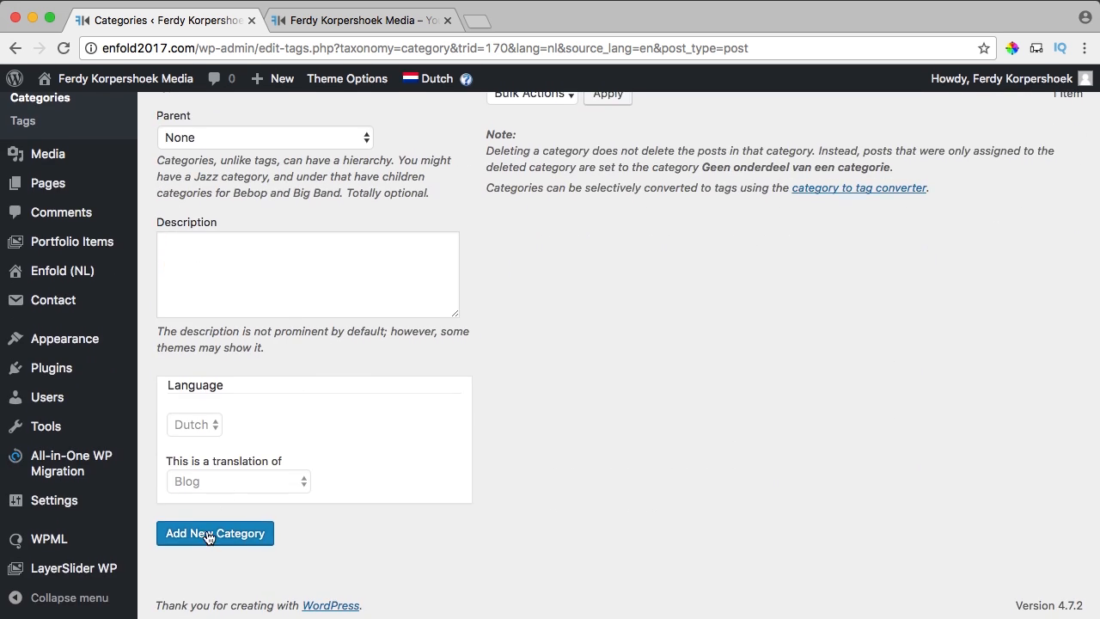
pyautogui.scroll(5, 636, 475)
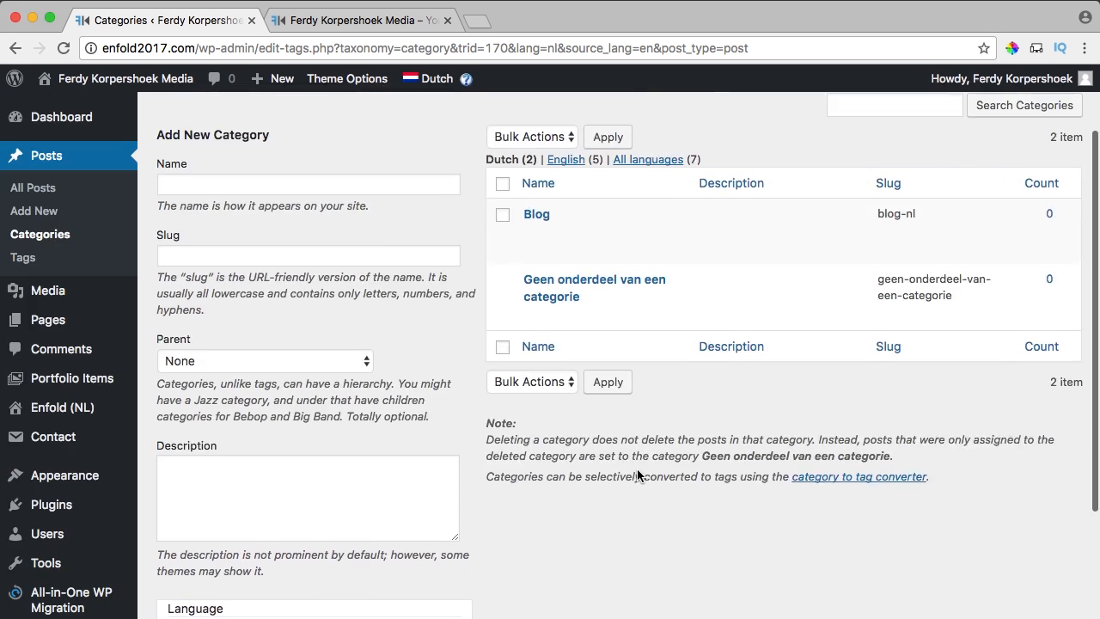
pyautogui.click(569, 202)
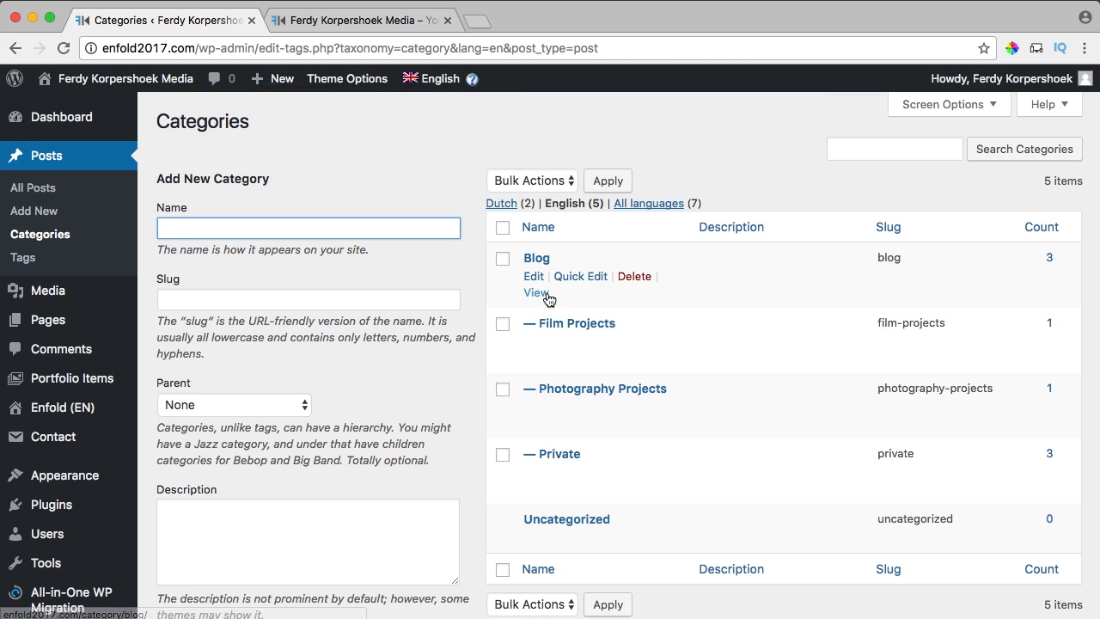
# Add Dutch categories Films, Fotografie and Prive for Film Projects, Photography Projects and Private
pyautogui.click(550, 323)
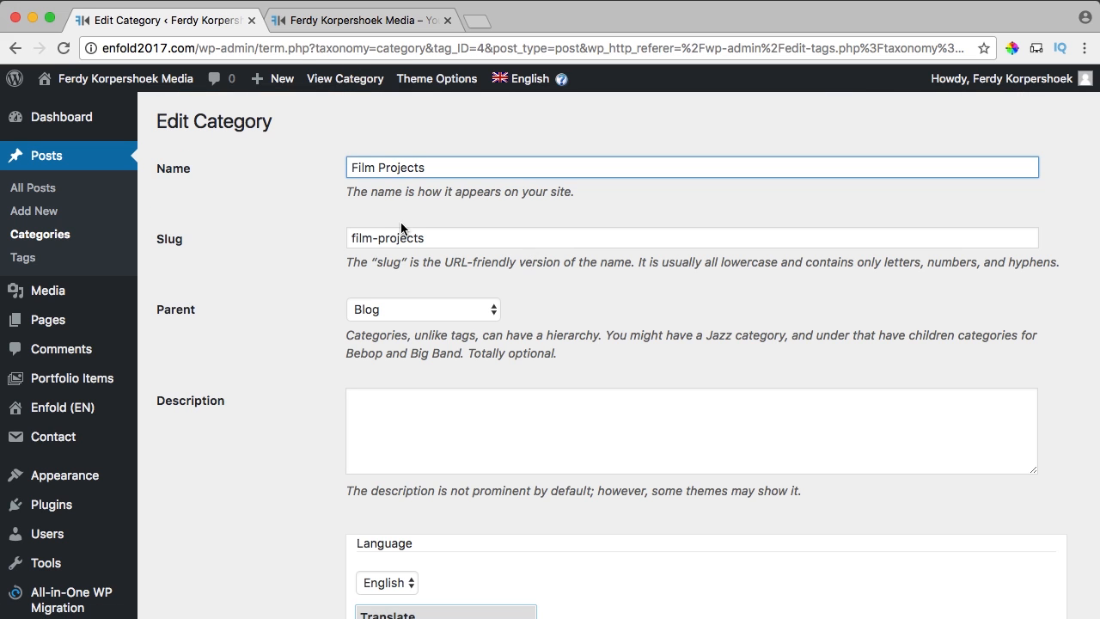
pyautogui.scroll(-5, 316, 232)
pyautogui.click(474, 431)
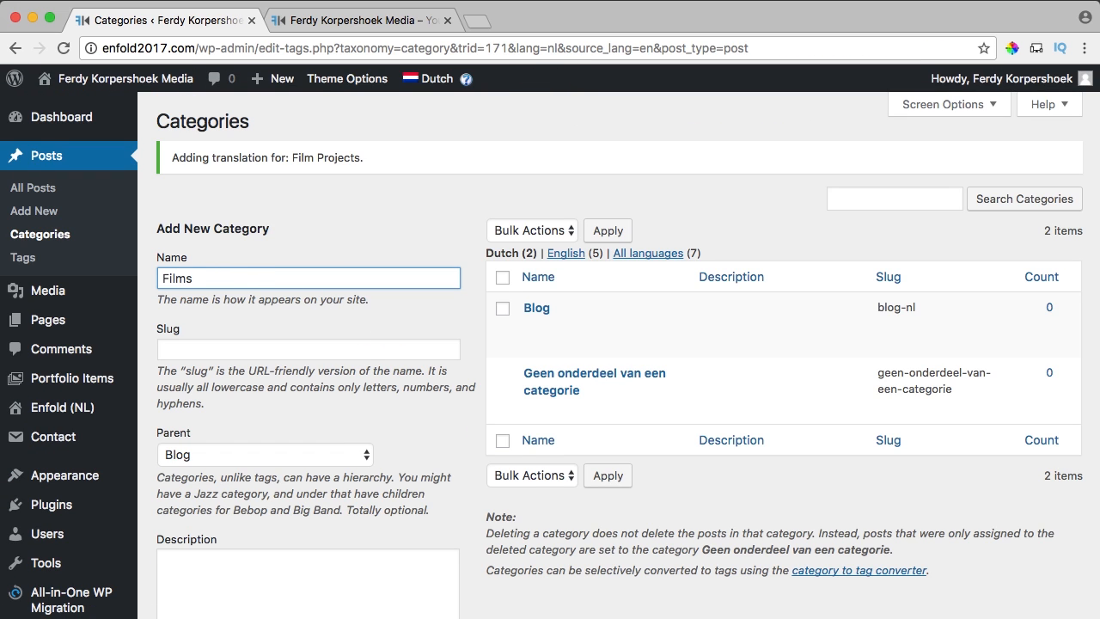
pyautogui.scroll(-4, 227, 286)
pyautogui.scroll(-3, 270, 366)
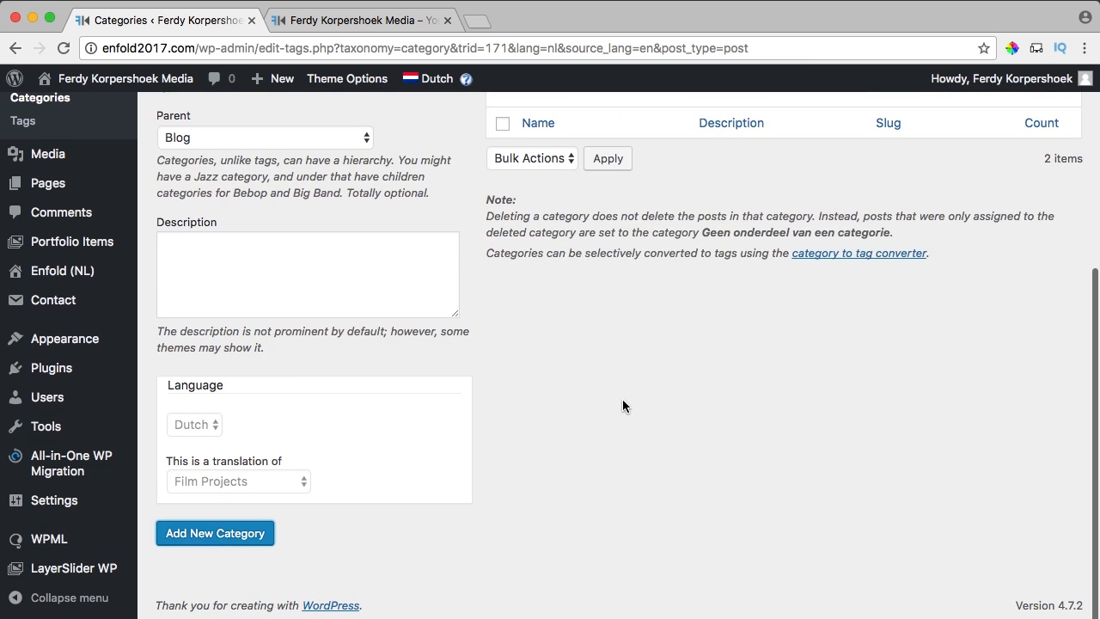
pyautogui.scroll(5, 610, 396)
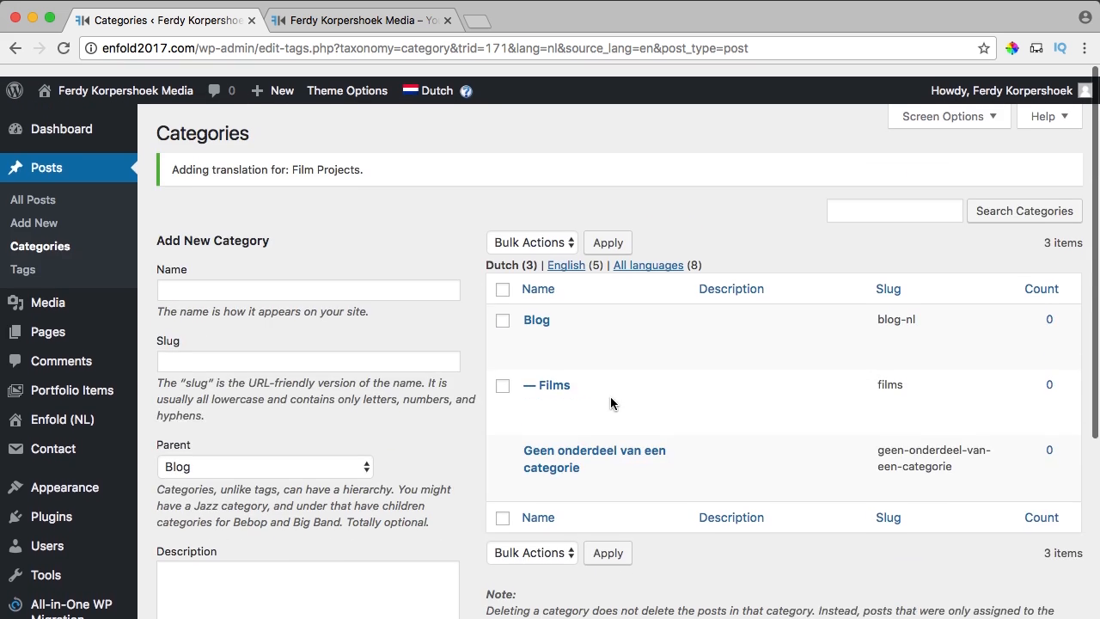
pyautogui.click(563, 253)
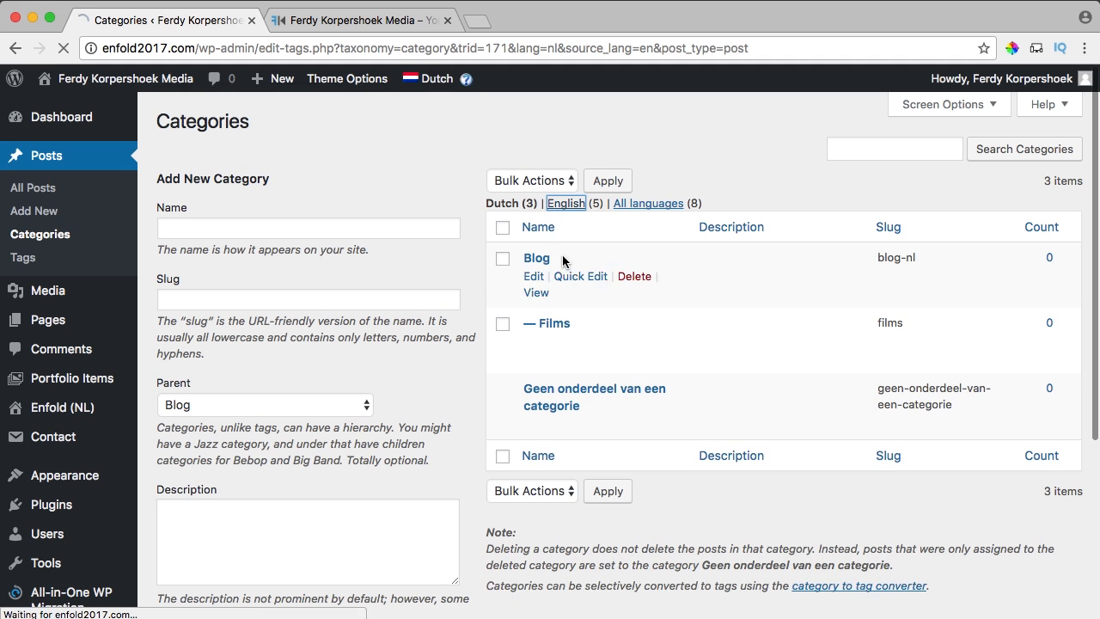
pyautogui.click(578, 388)
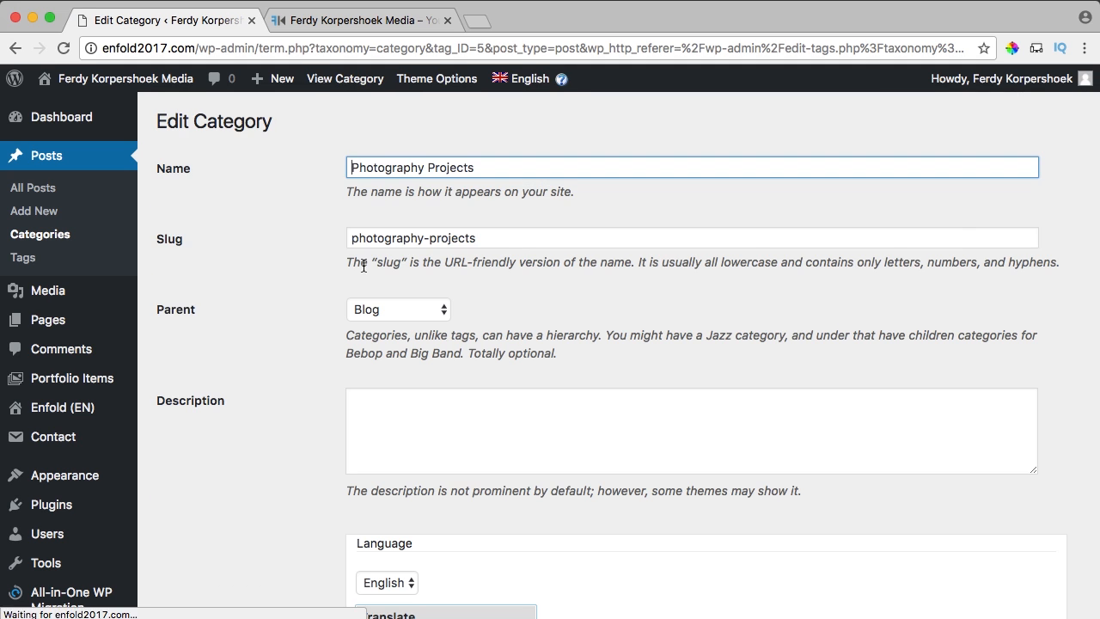
pyautogui.scroll(-5, 263, 246)
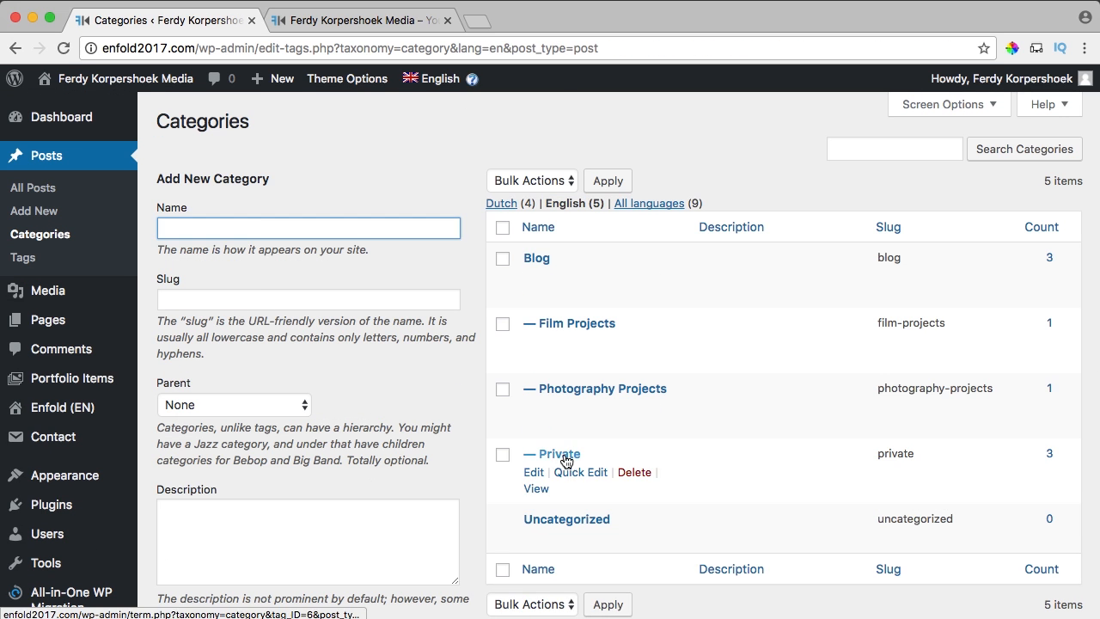
pyautogui.click(559, 454)
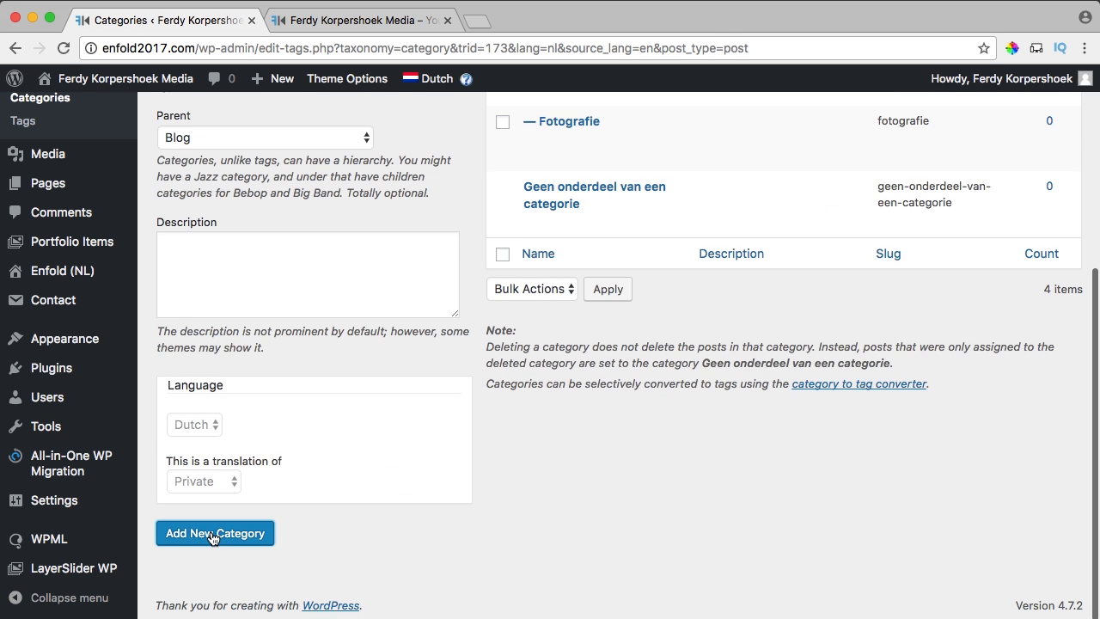
pyautogui.click(215, 532)
# Rename the Dutch default category to 'Ongecategoriseerd' with slug ongecategoriseerd and save
pyautogui.click(565, 323)
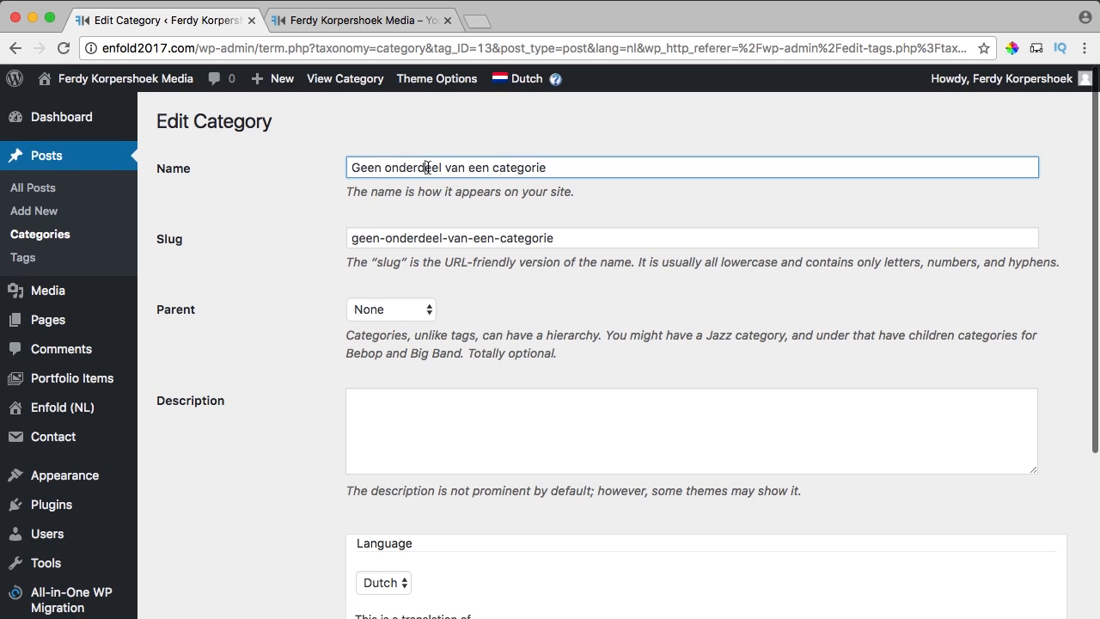
pyautogui.tripleClick(428, 167)
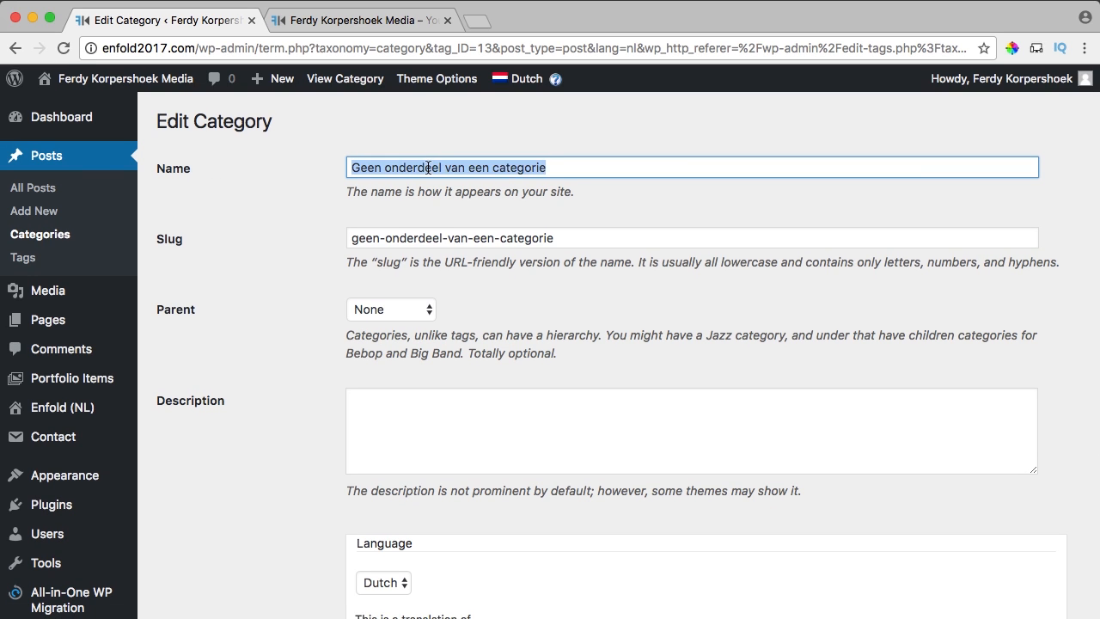
pyautogui.write('Ongecatego')
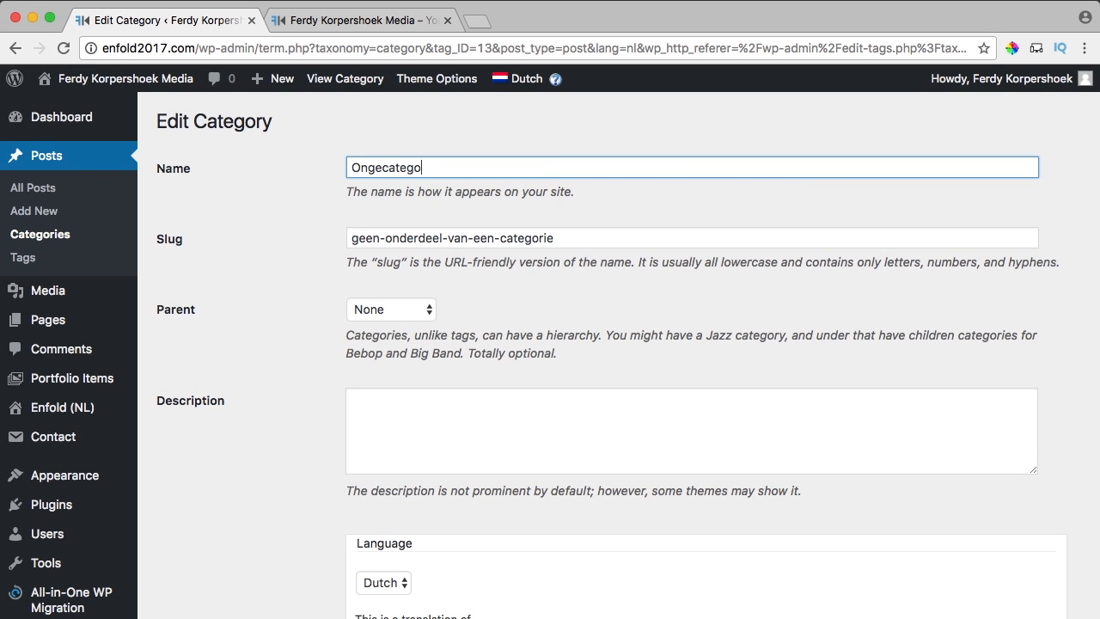
pyautogui.write('riseerd')
pyautogui.press('super+a')
pyautogui.press('super+c')
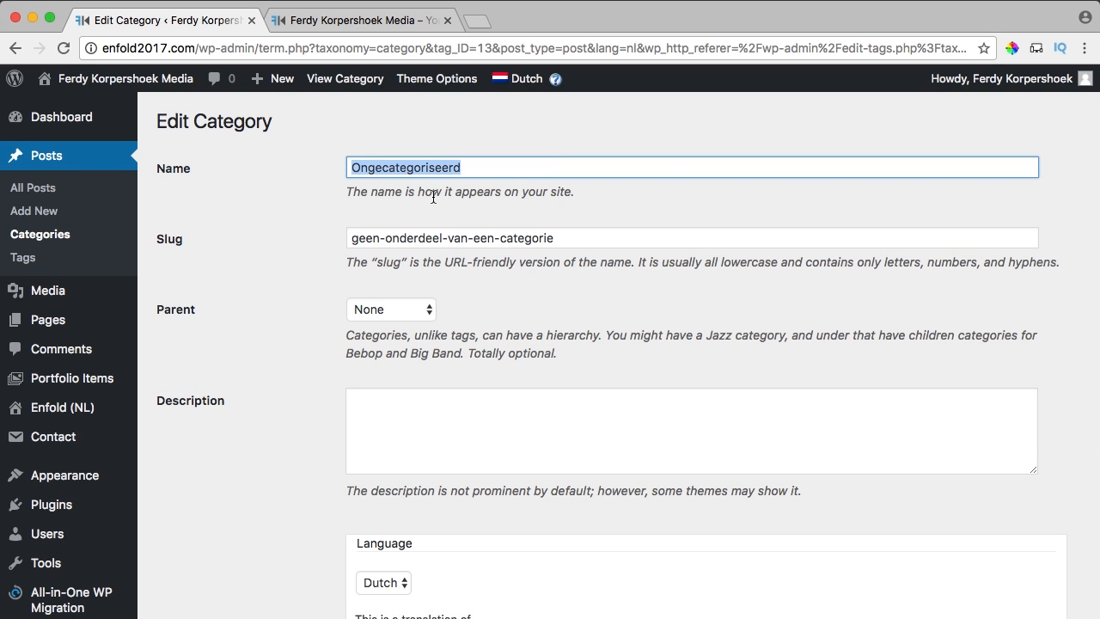
pyautogui.tripleClick(370, 238)
pyautogui.press('super+v')
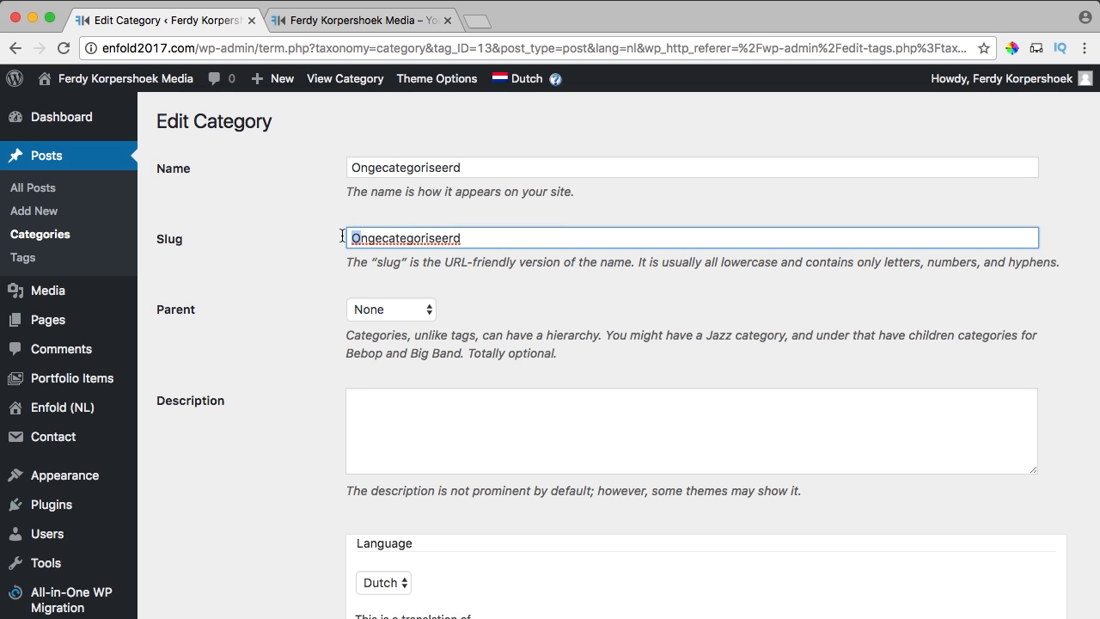
pyautogui.write('o')
pyautogui.press('Tab')
pyautogui.scroll(-5, 320, 248)
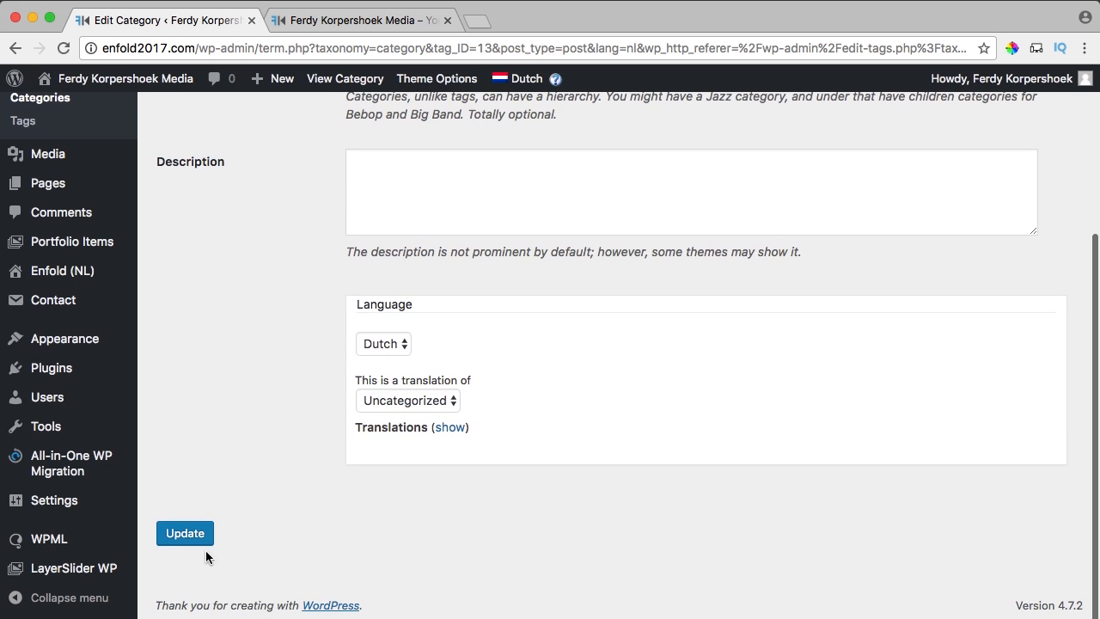
pyautogui.click(199, 536)
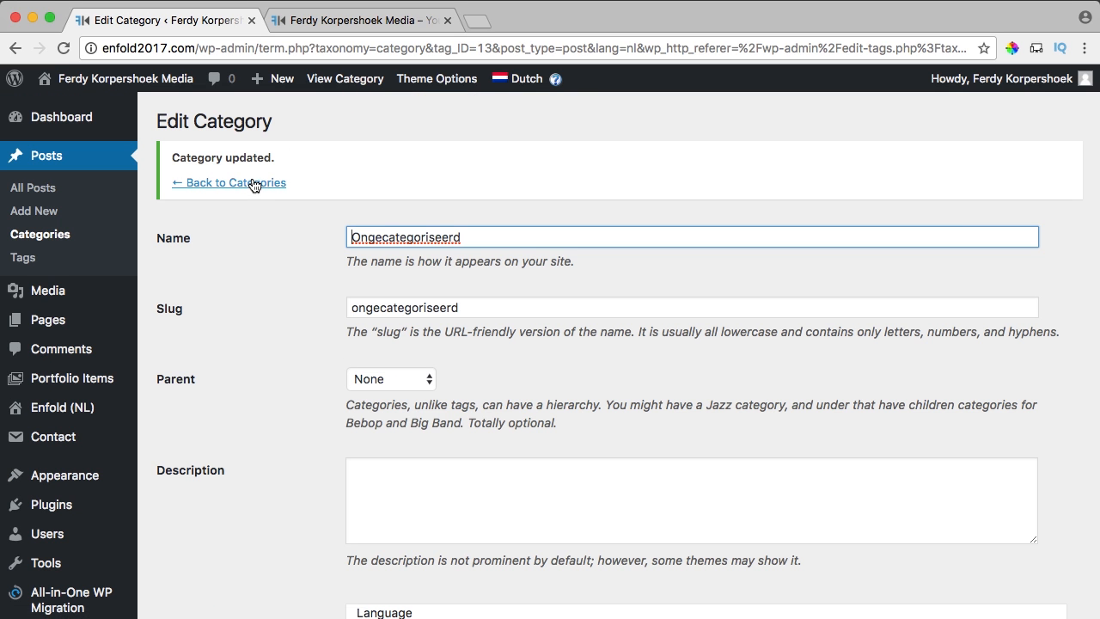
pyautogui.click(249, 183)
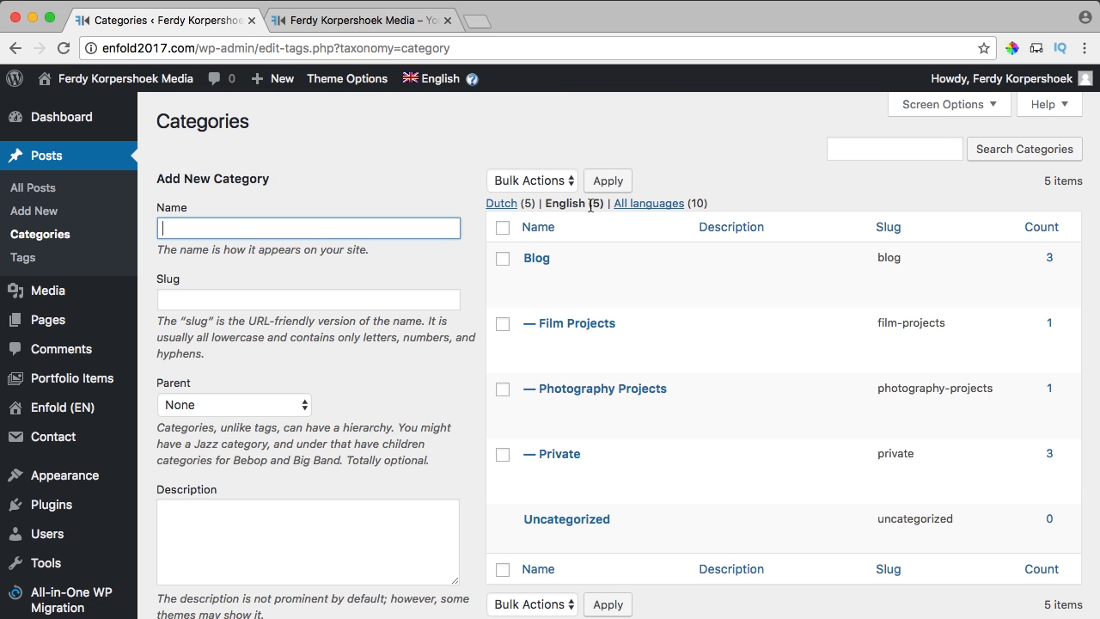
# Open the Dutch Home page in the editor and hide its page title and breadcrumbs
pyautogui.click(378, 25)
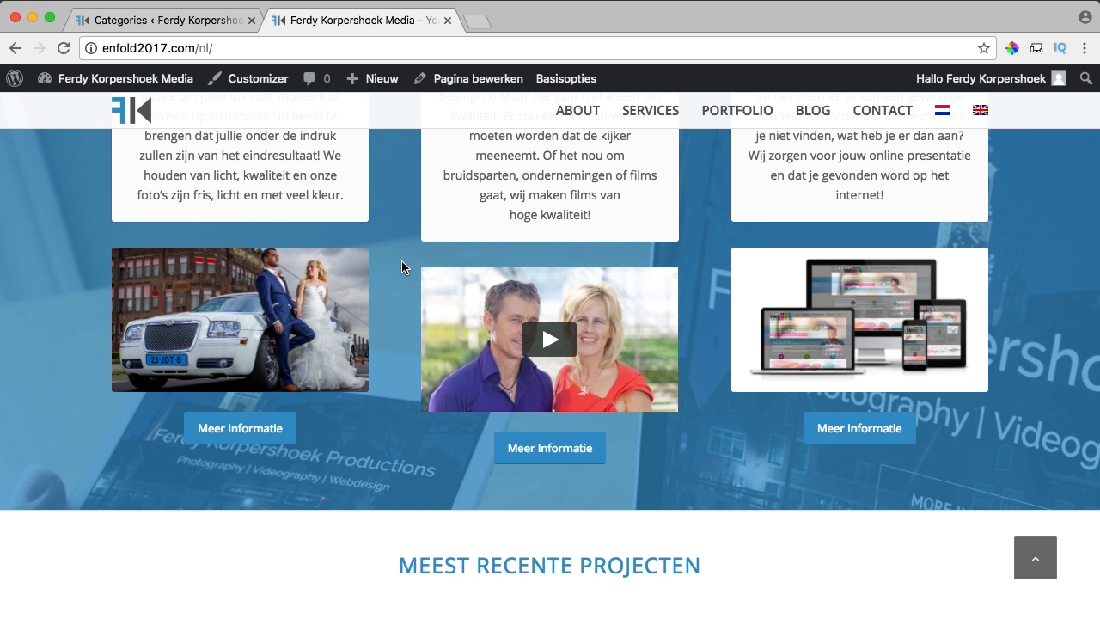
pyautogui.press('super+r')
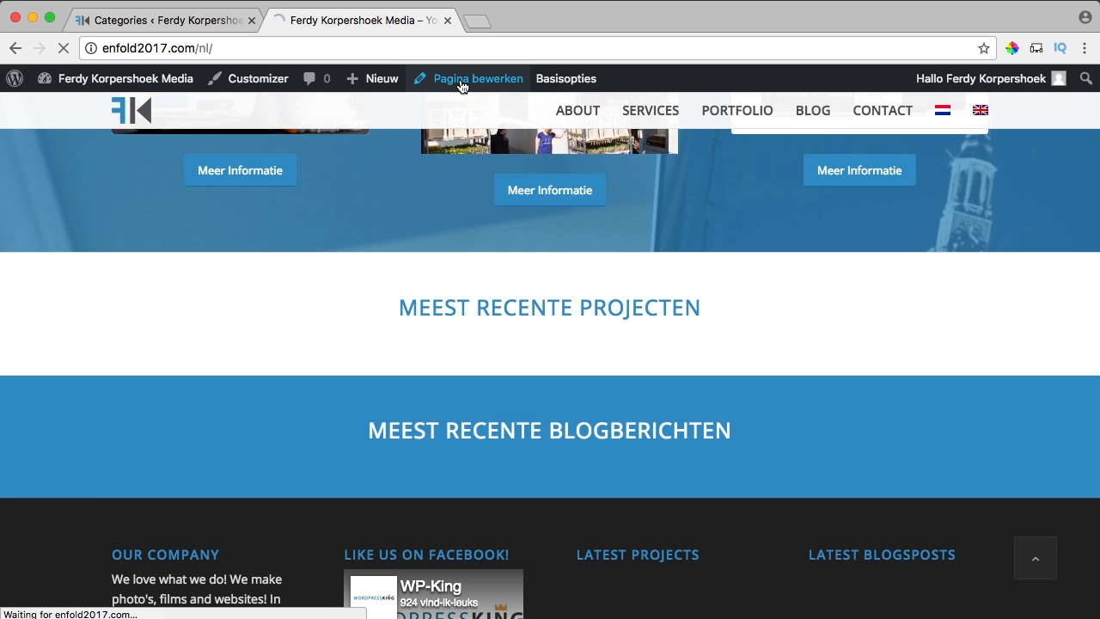
pyautogui.click(461, 79)
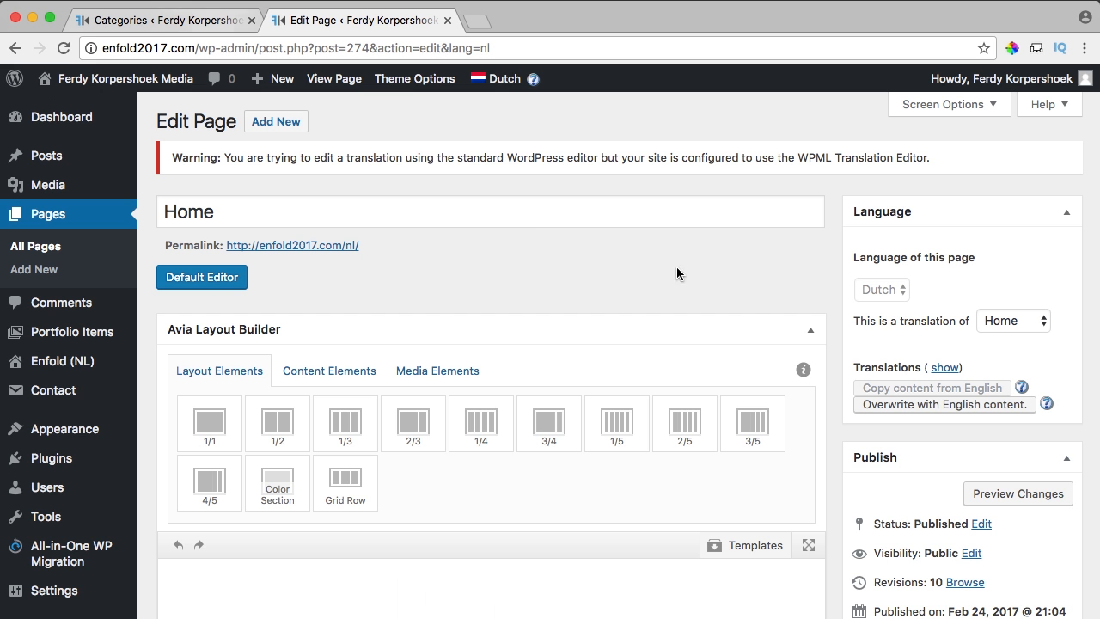
pyautogui.scroll(-5, 829, 332)
pyautogui.scroll(-15, 832, 330)
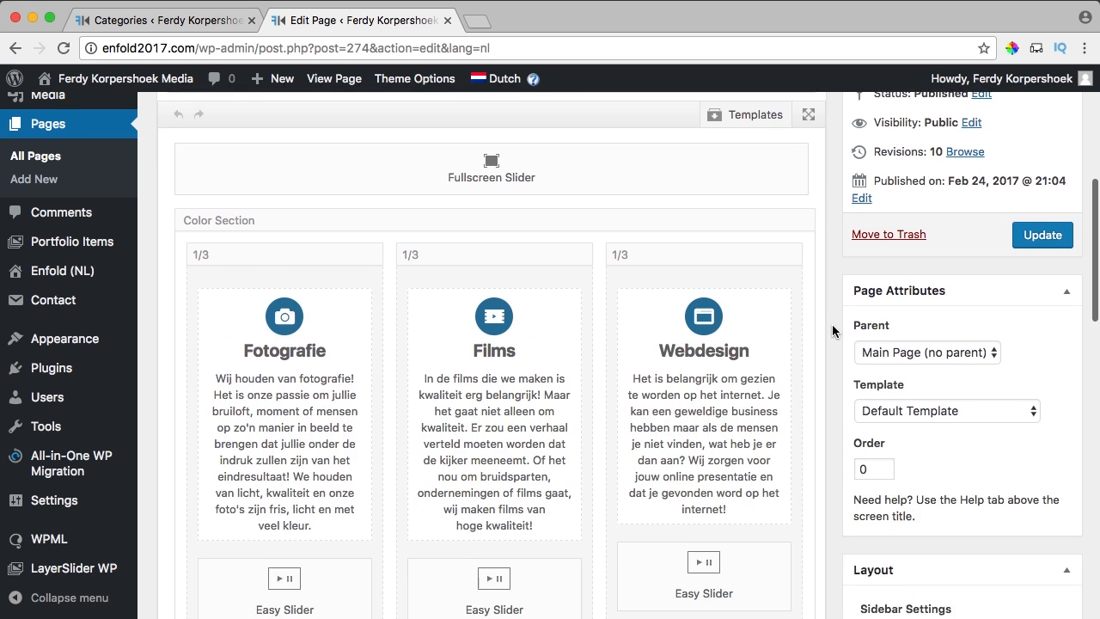
pyautogui.scroll(-3, 832, 330)
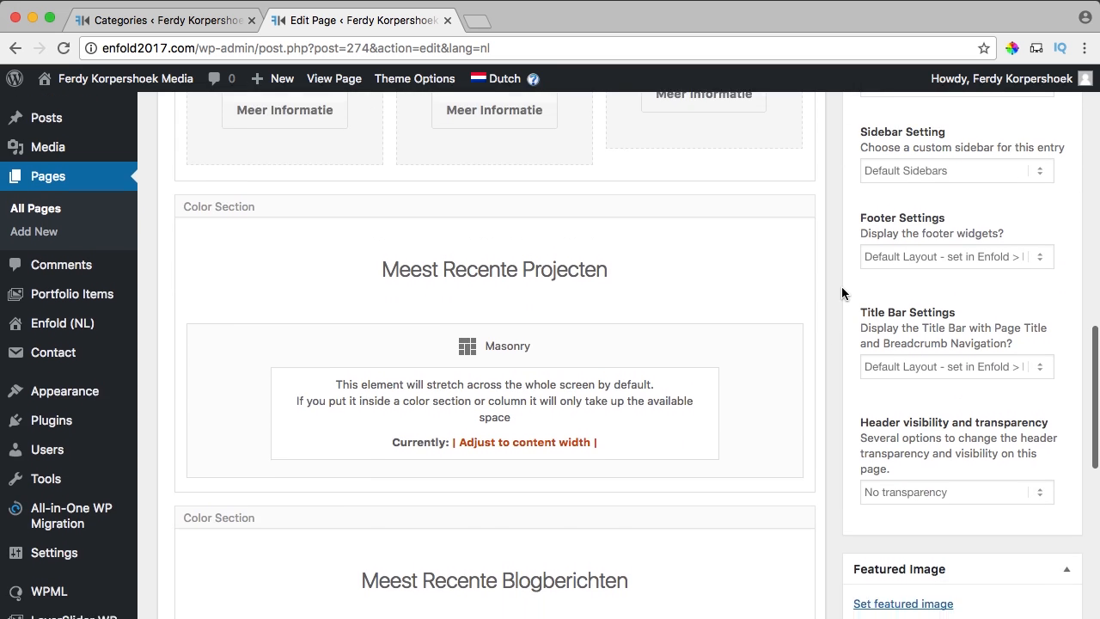
pyautogui.click(910, 324)
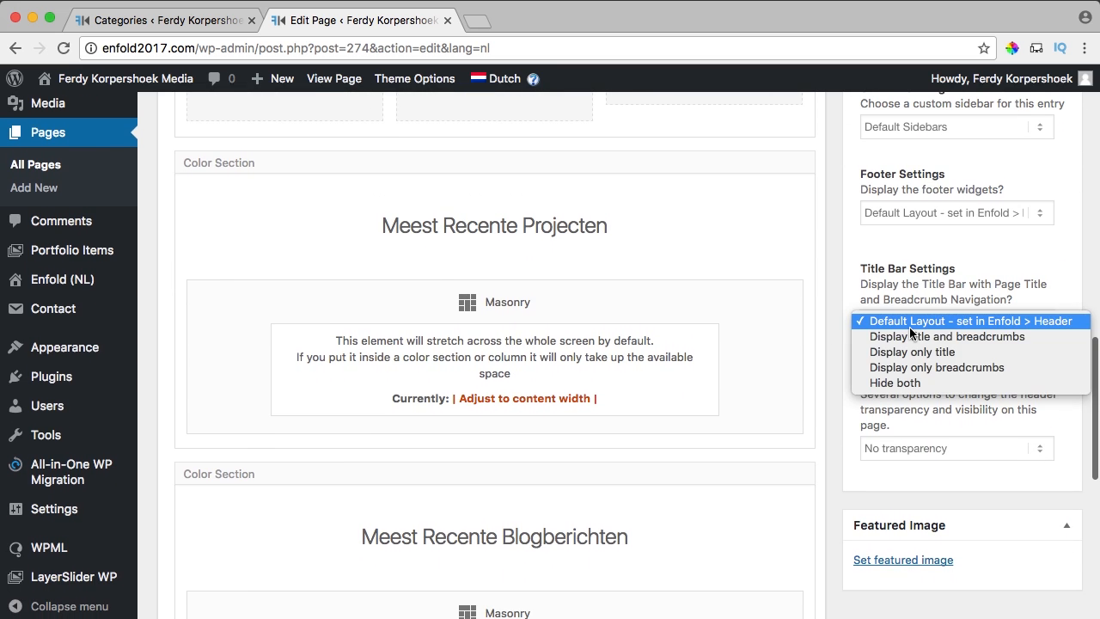
pyautogui.click(897, 384)
pyautogui.moveTo(865, 268); pyautogui.dragTo(945, 268)
pyautogui.click(943, 268)
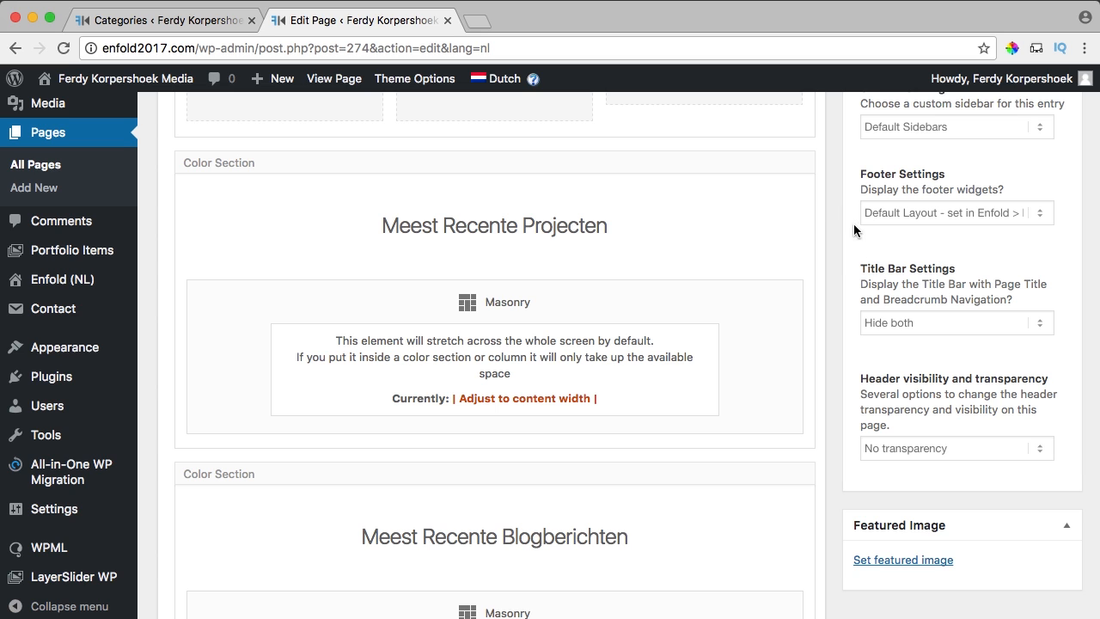
# Set the header to 'Transparent & Glassy Header' and update the Dutch Home page
pyautogui.scroll(-2, 872, 275)
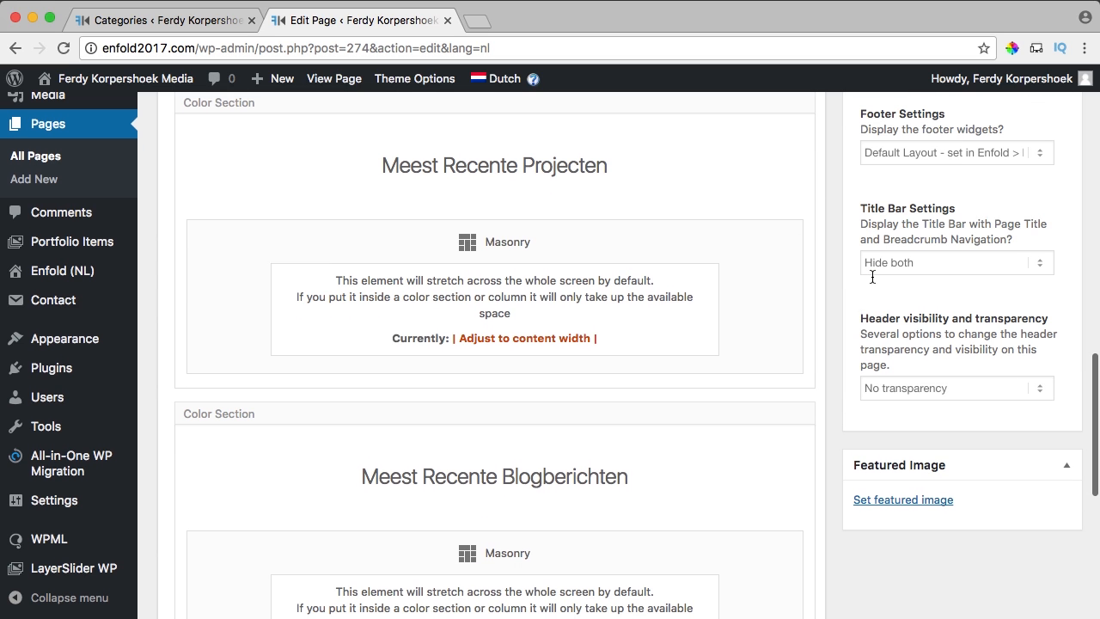
pyautogui.click(897, 389)
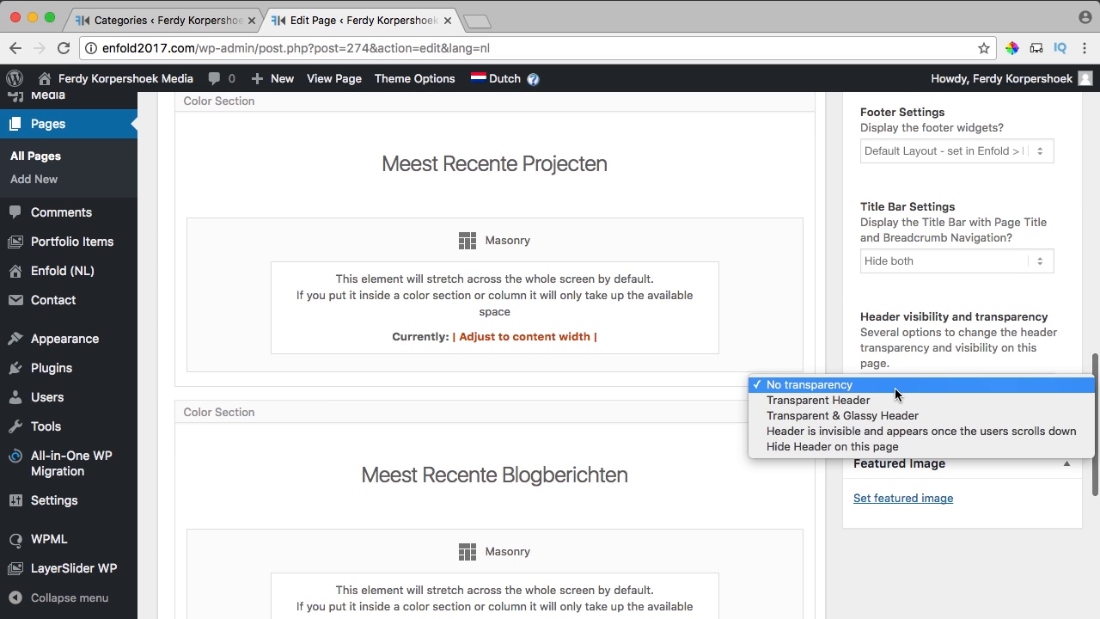
pyautogui.click(831, 416)
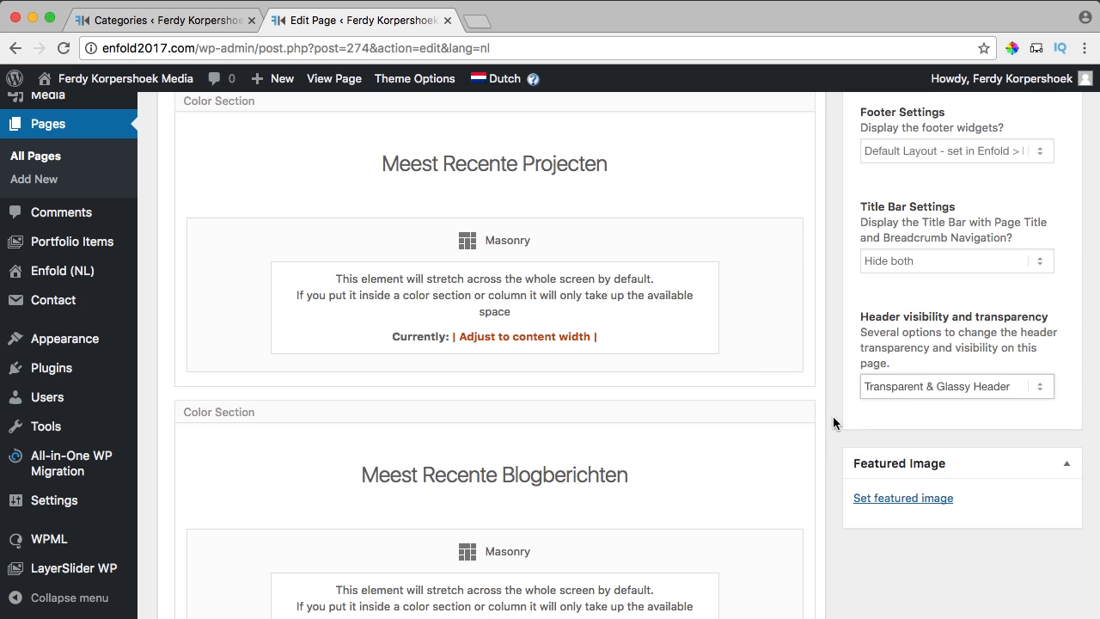
pyautogui.scroll(12, 836, 418)
pyautogui.scroll(-3, 964, 475)
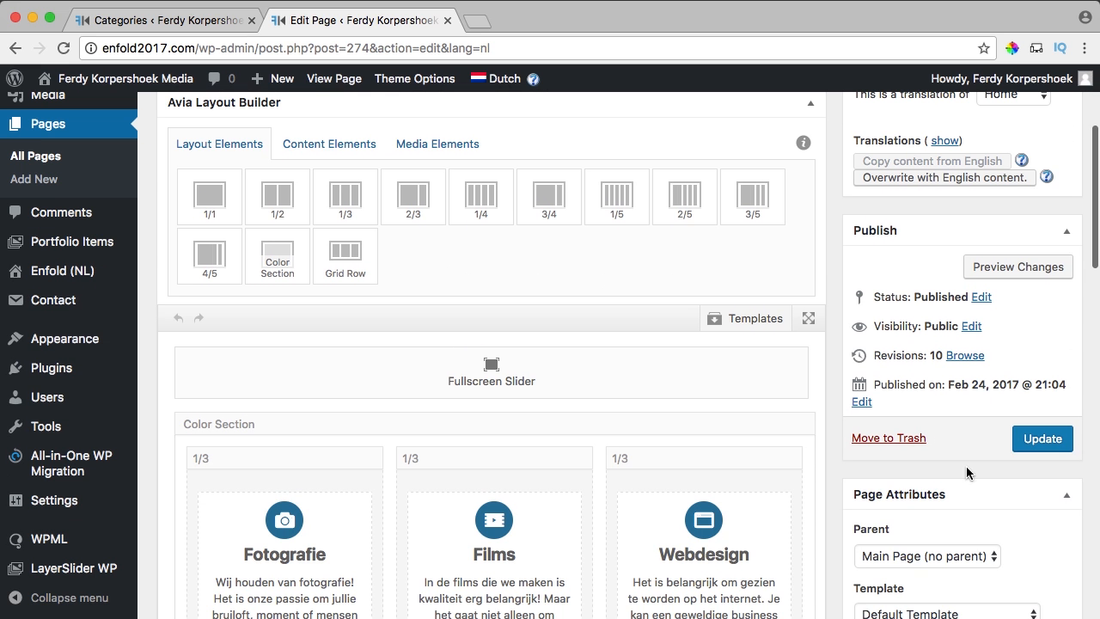
pyautogui.click(1035, 441)
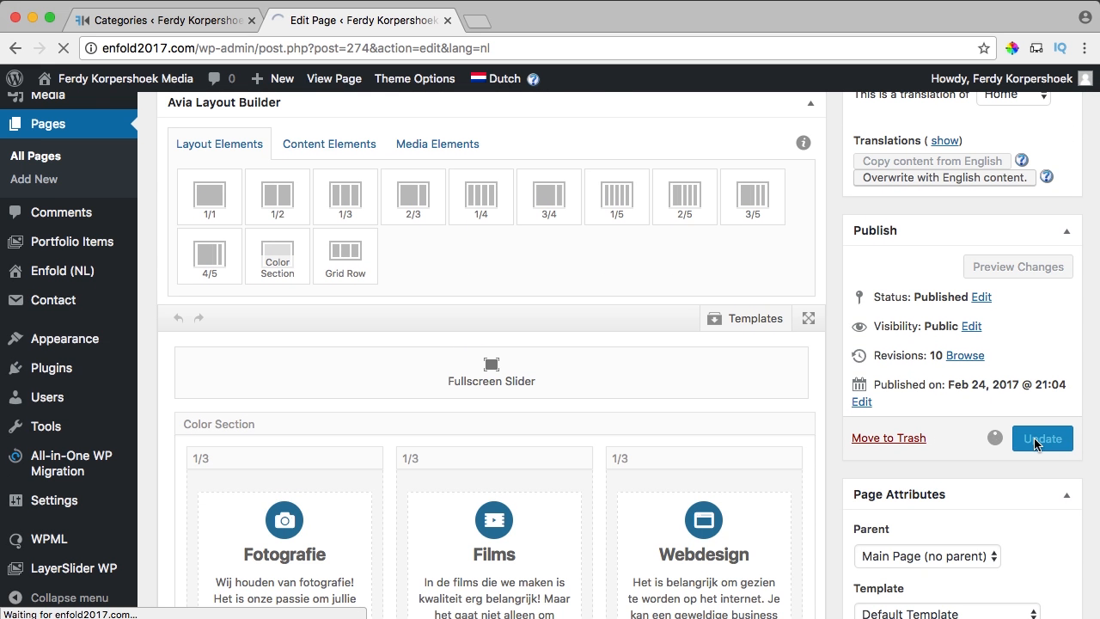
pyautogui.scroll(-20, 829, 313)
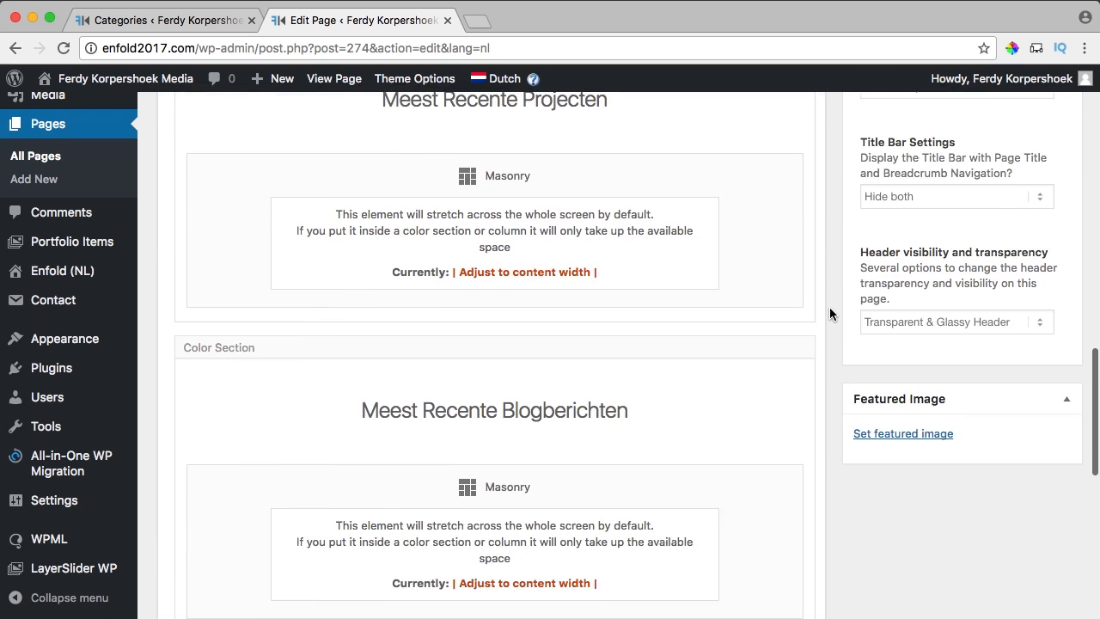
# Select all five categories, Blog through the last, in the masonry element, then update Home
pyautogui.click(511, 420)
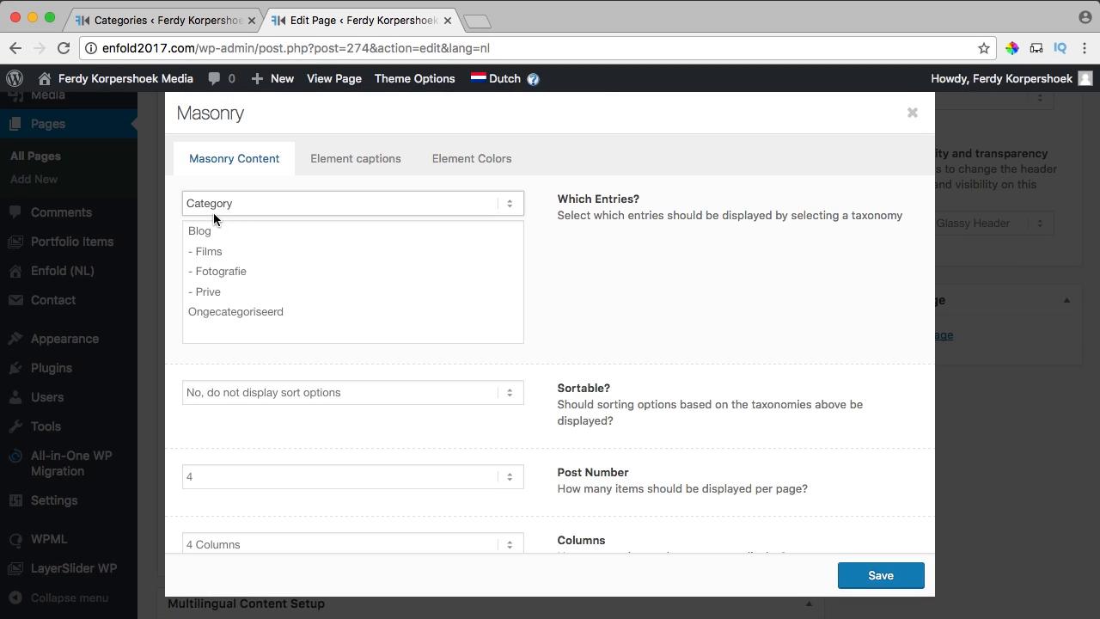
pyautogui.click(212, 231)
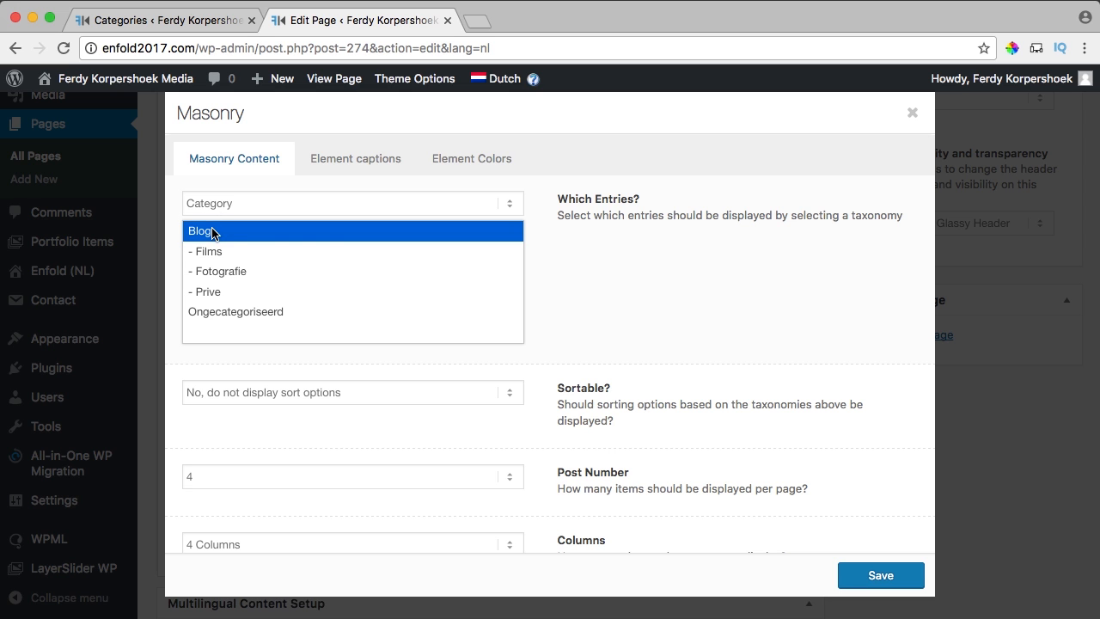
pyautogui.keyDown('shift'); pyautogui.click(253, 315); pyautogui.keyUp('shift')
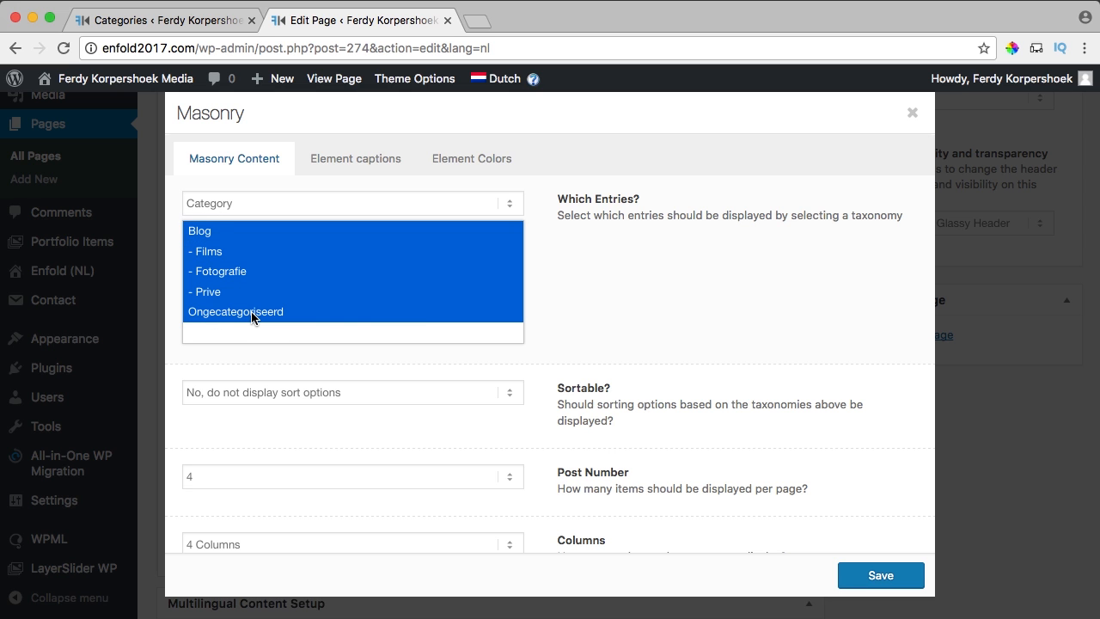
pyautogui.click(870, 574)
pyautogui.scroll(10, 841, 442)
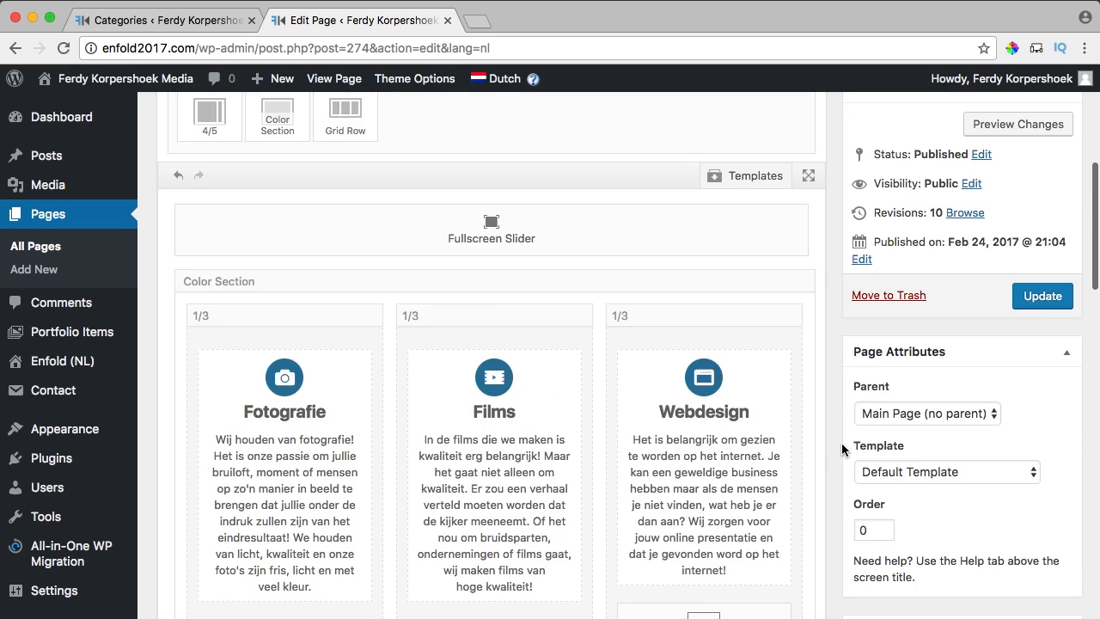
pyautogui.scroll(-5, 841, 443)
pyautogui.click(1023, 428)
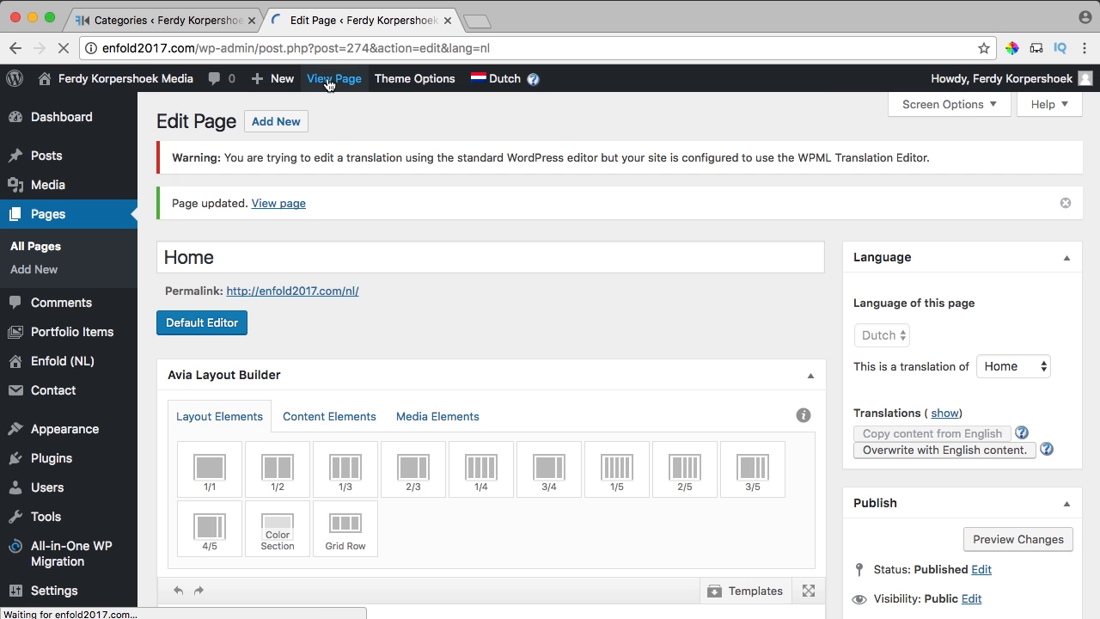
# View the Dutch homepage's glassy header on the live site, then return to Categories
pyautogui.click(327, 80)
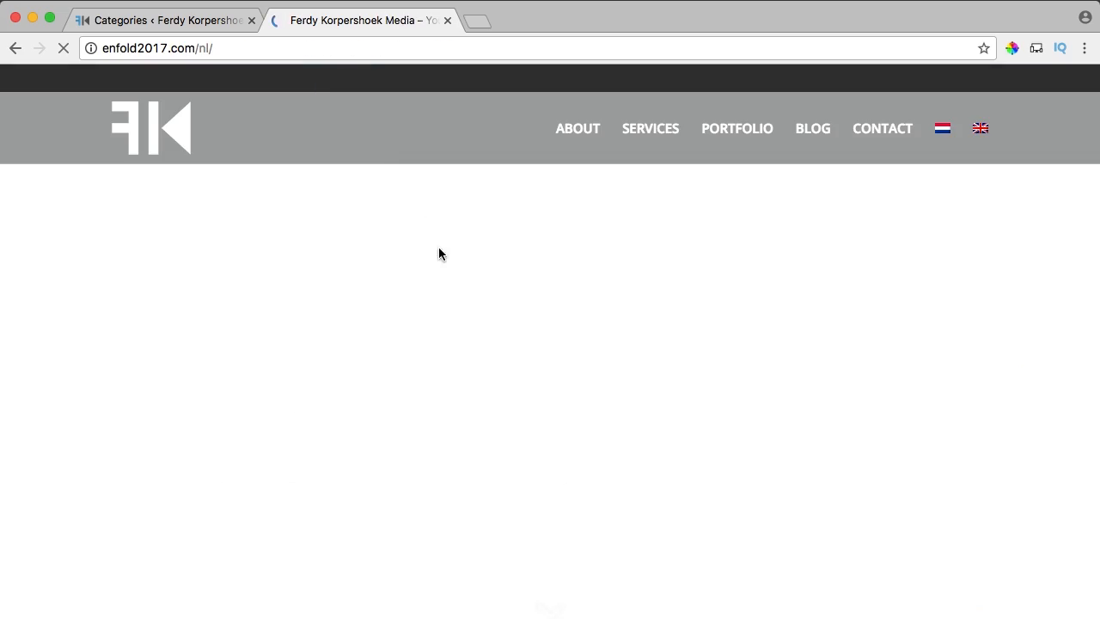
pyautogui.scroll(-10, 480, 230)
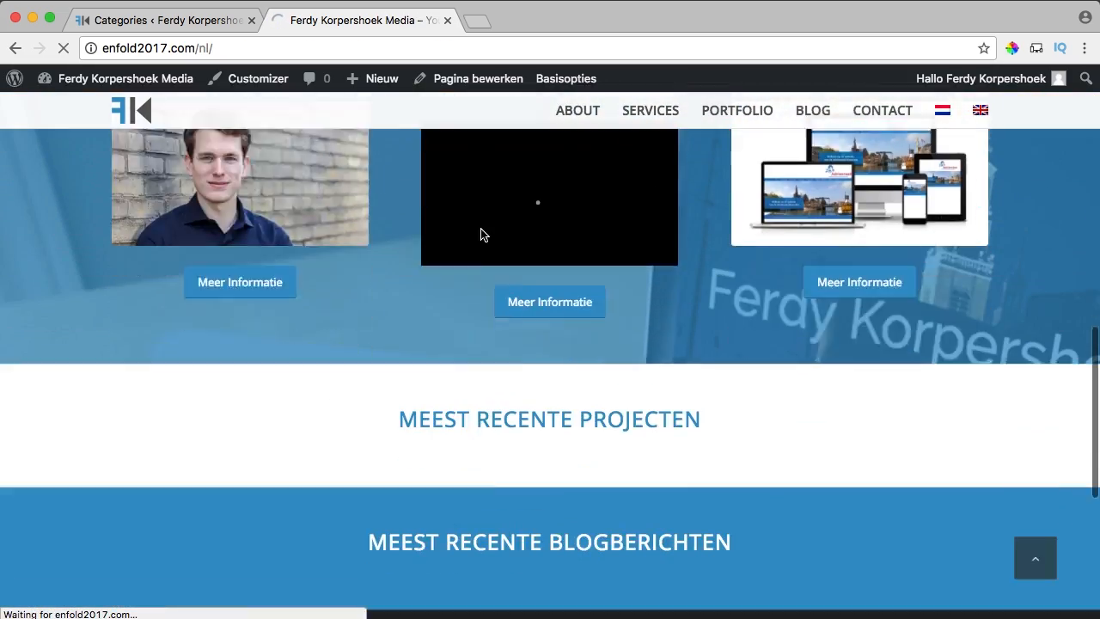
pyautogui.scroll(10, 479, 231)
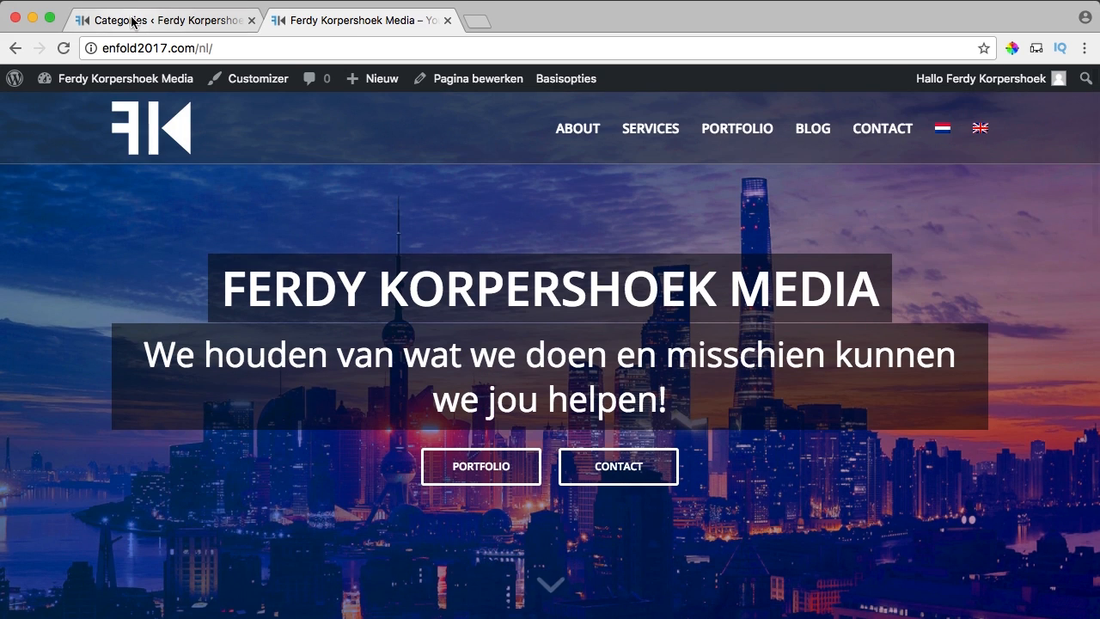
pyautogui.click(133, 19)
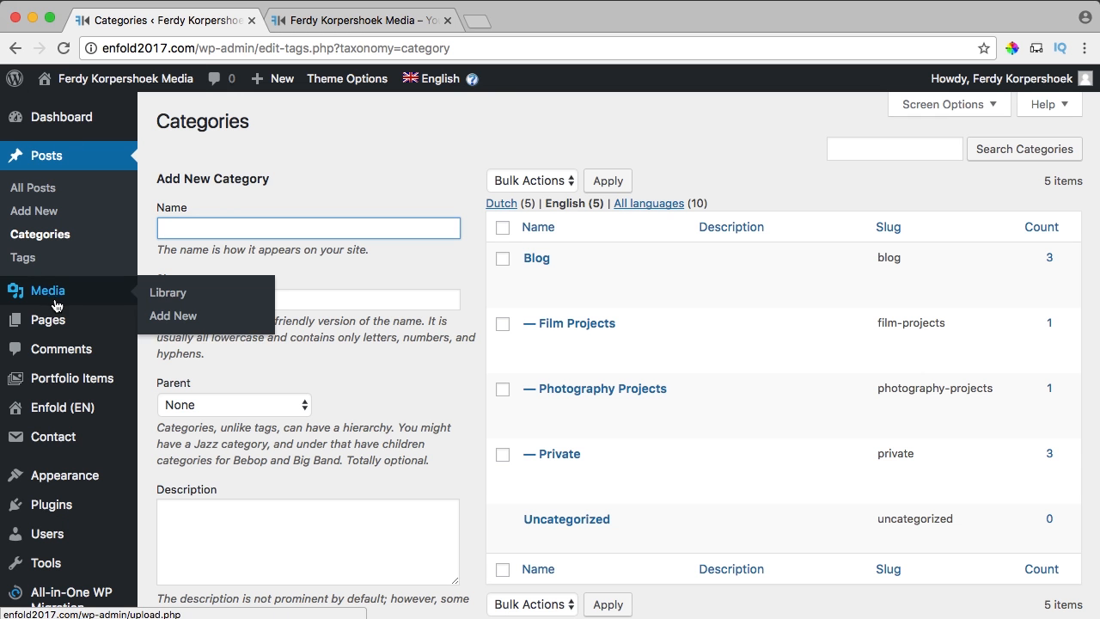
# Add Dutch portfolio categories Webdesign, Films and Fotografie as translations of the English ones
pyautogui.moveTo(50, 384)
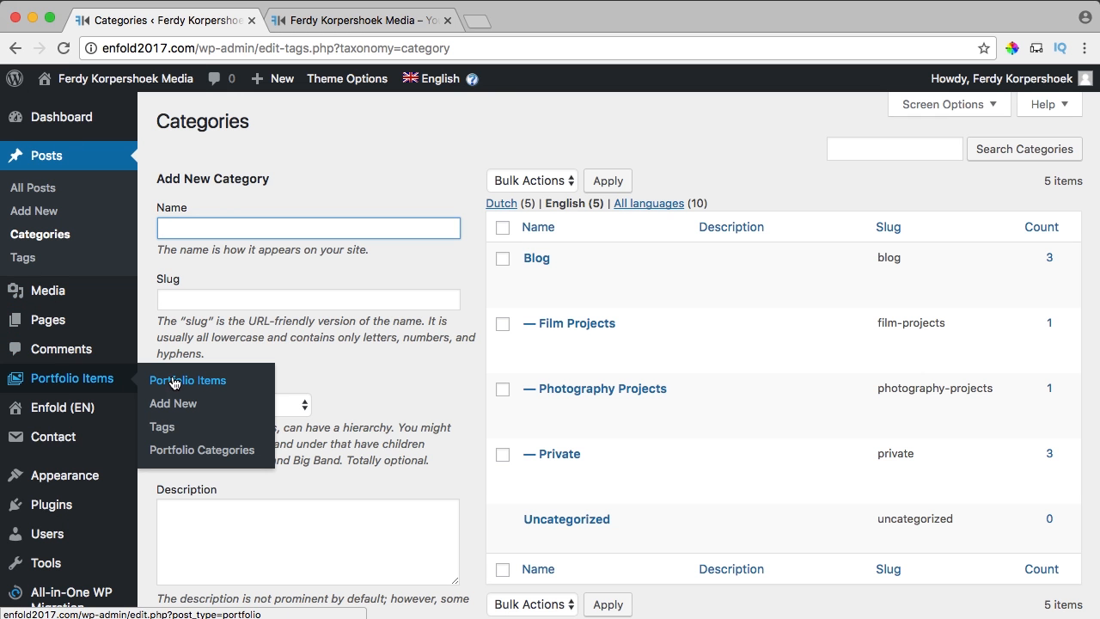
pyautogui.click(200, 452)
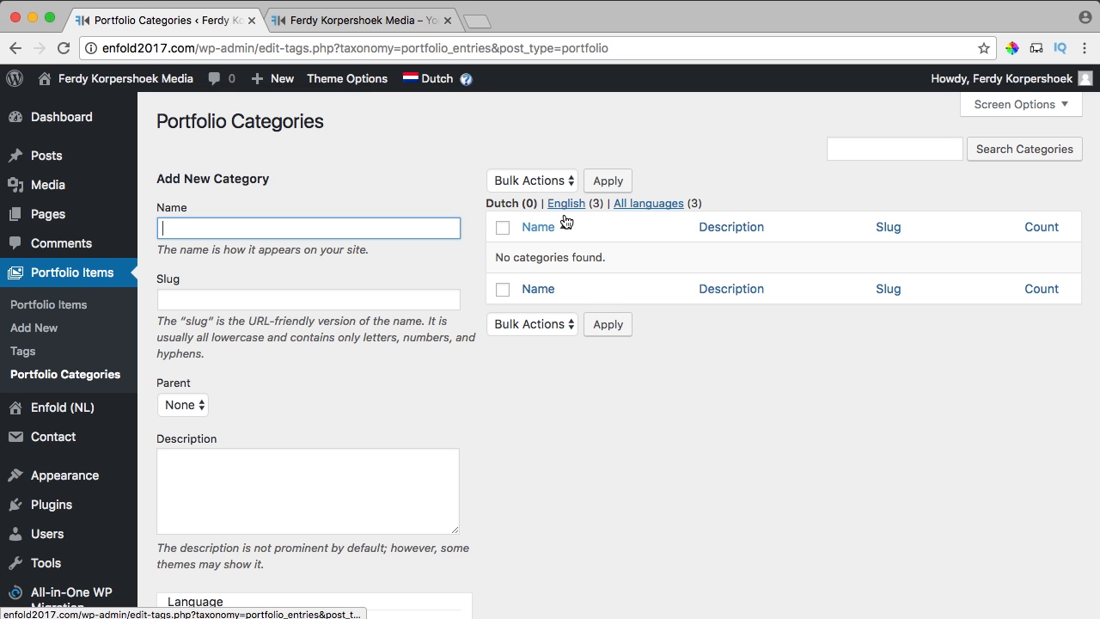
pyautogui.click(566, 204)
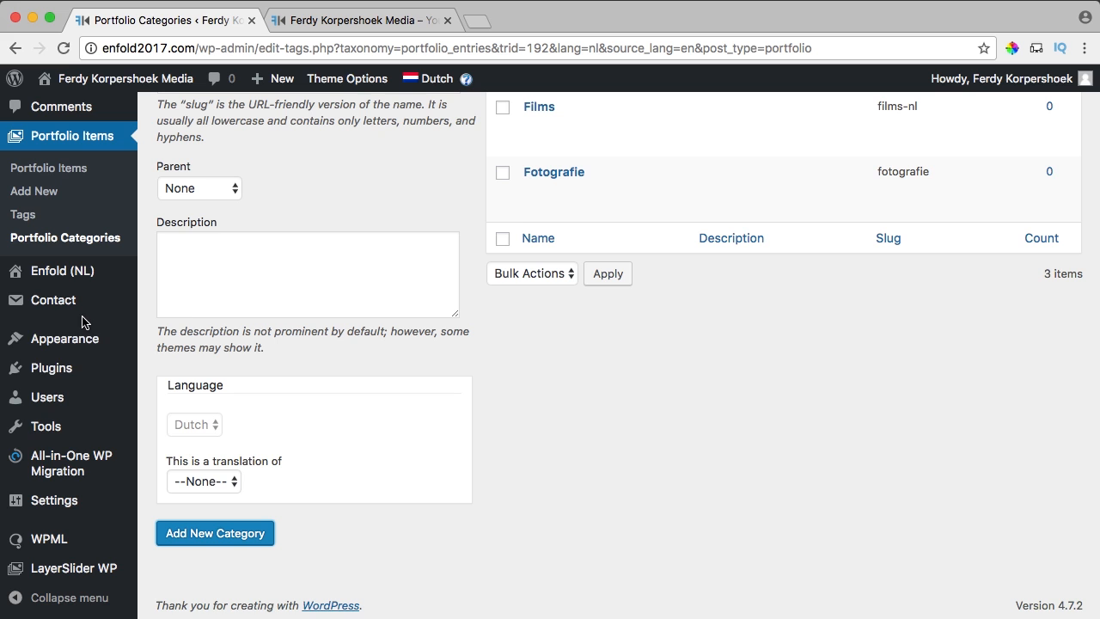
pyautogui.scroll(3, 103, 449)
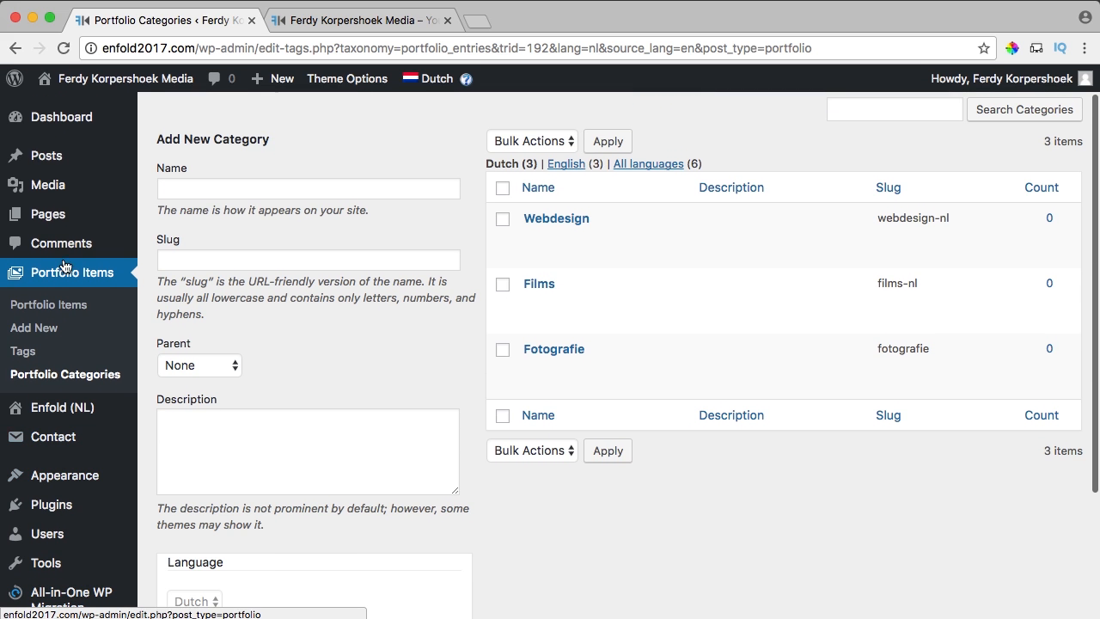
pyautogui.moveTo(107, 162)
pyautogui.click(171, 159)
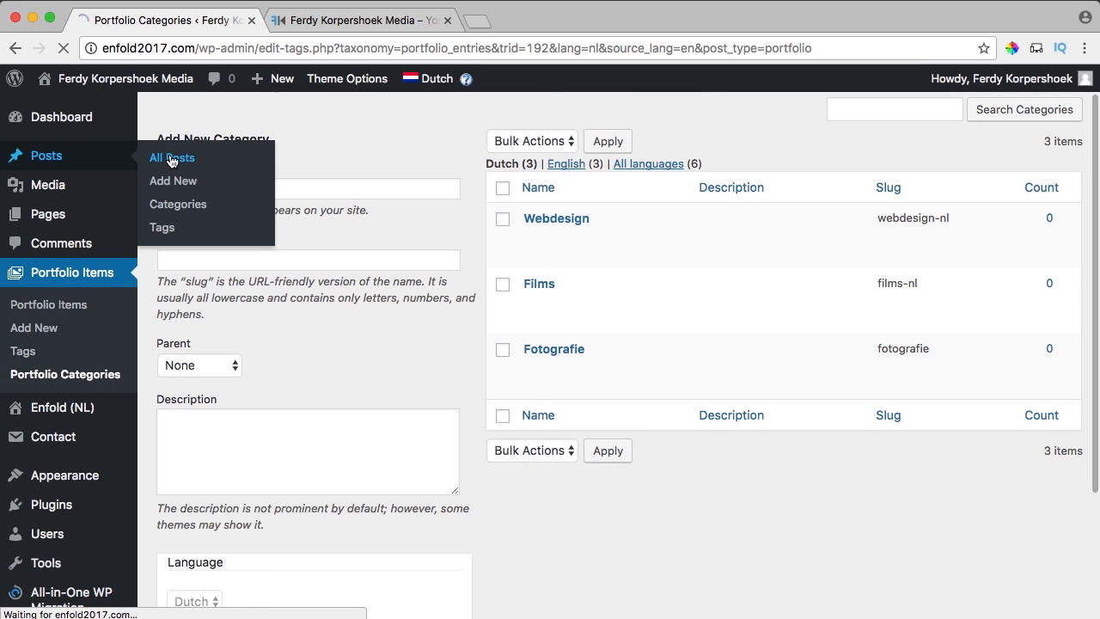
# Start the Dutch translation of the first English post, entering its title and Dutch excerpt
pyautogui.click(240, 179)
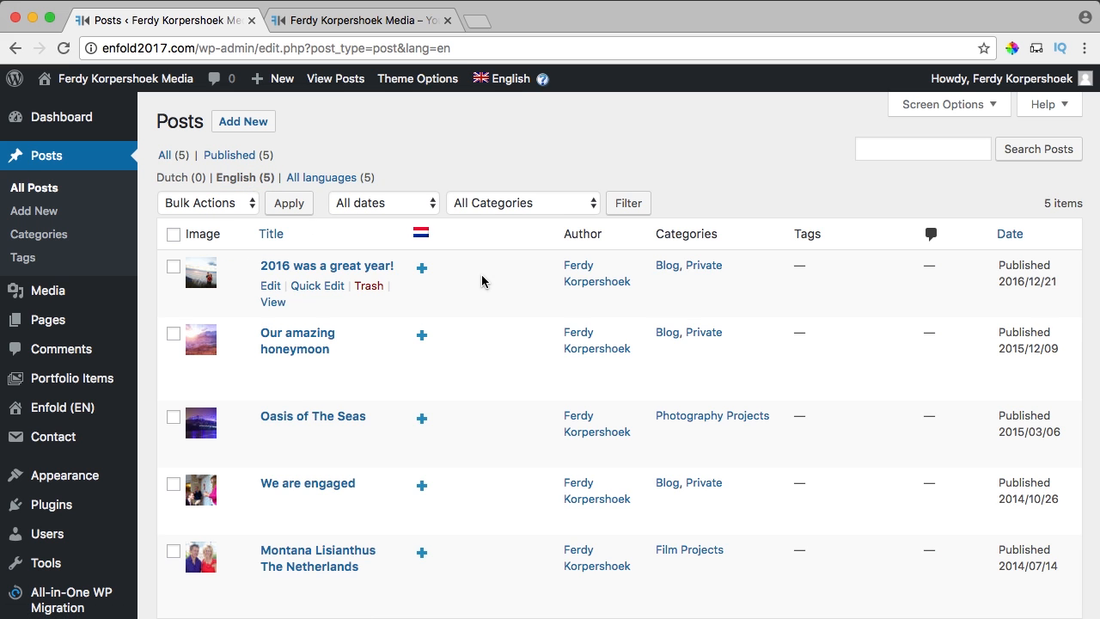
pyautogui.scroll(-2, 482, 281)
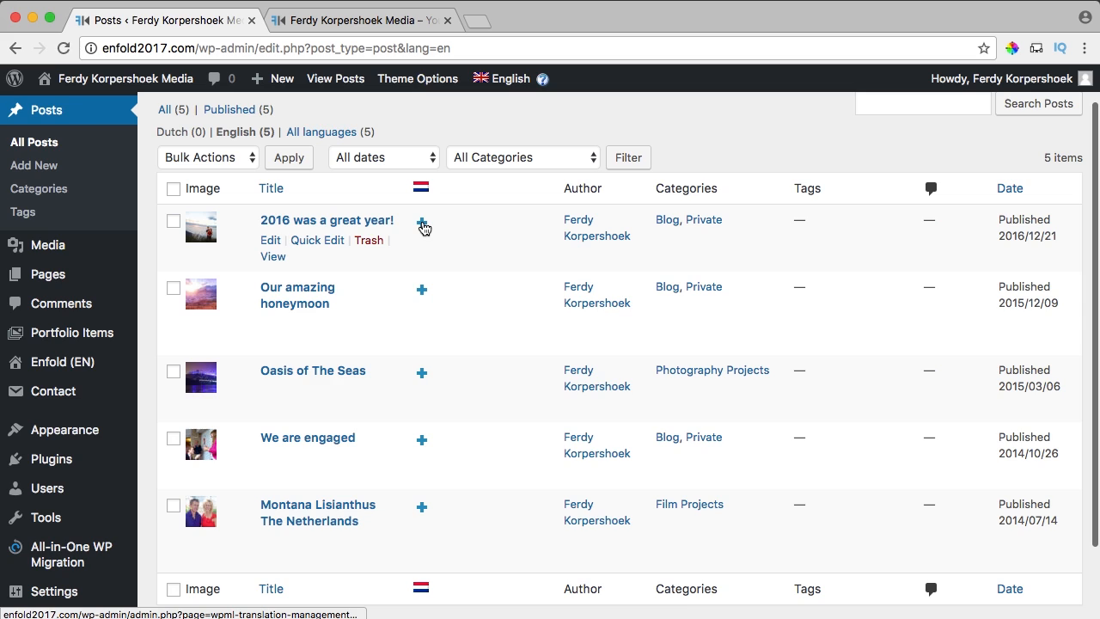
pyautogui.click(422, 225)
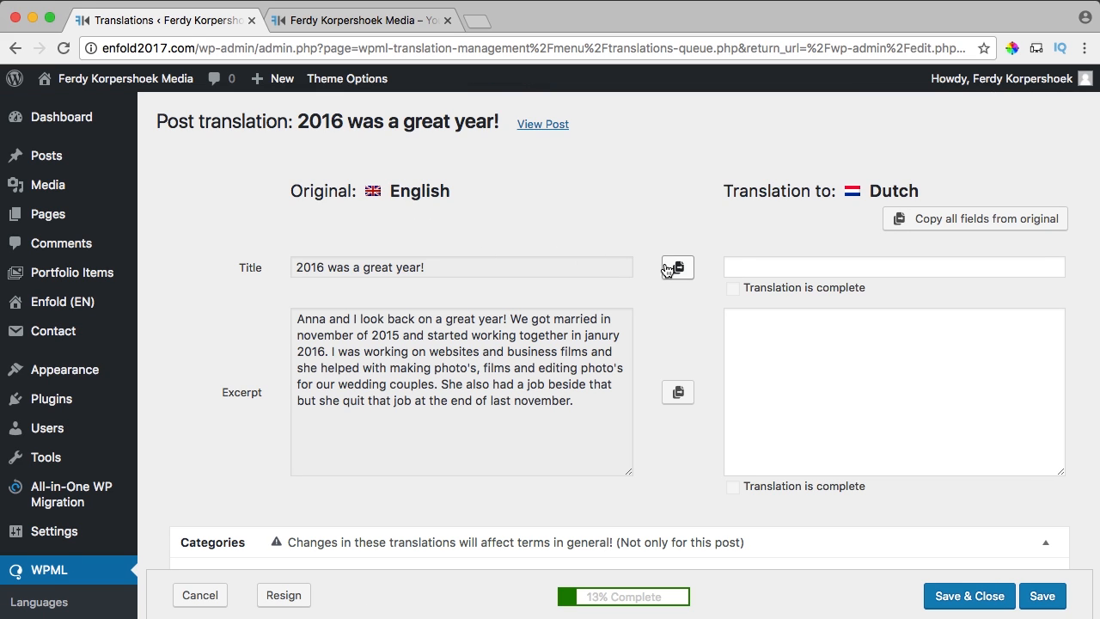
pyautogui.click(789, 268)
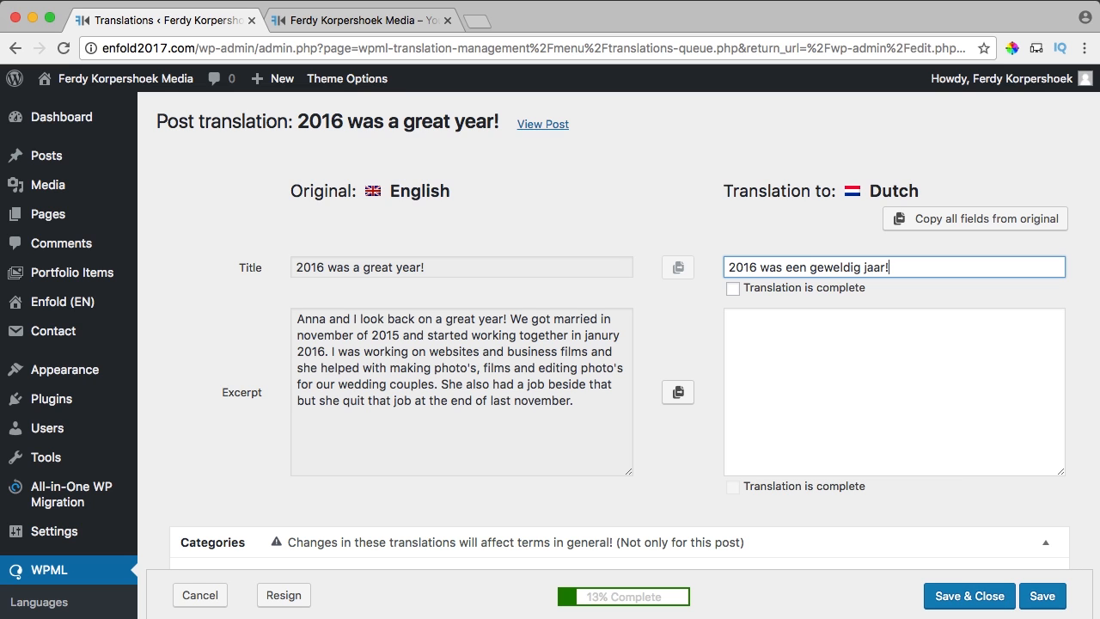
pyautogui.click(730, 292)
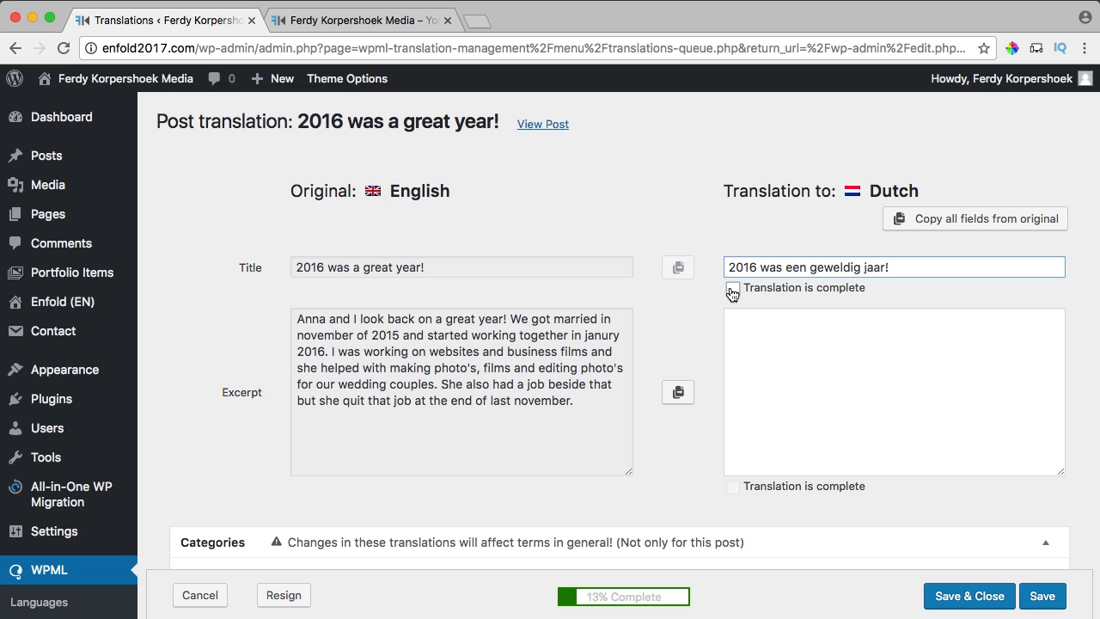
pyautogui.click(803, 388)
pyautogui.write('Anna en ik ')
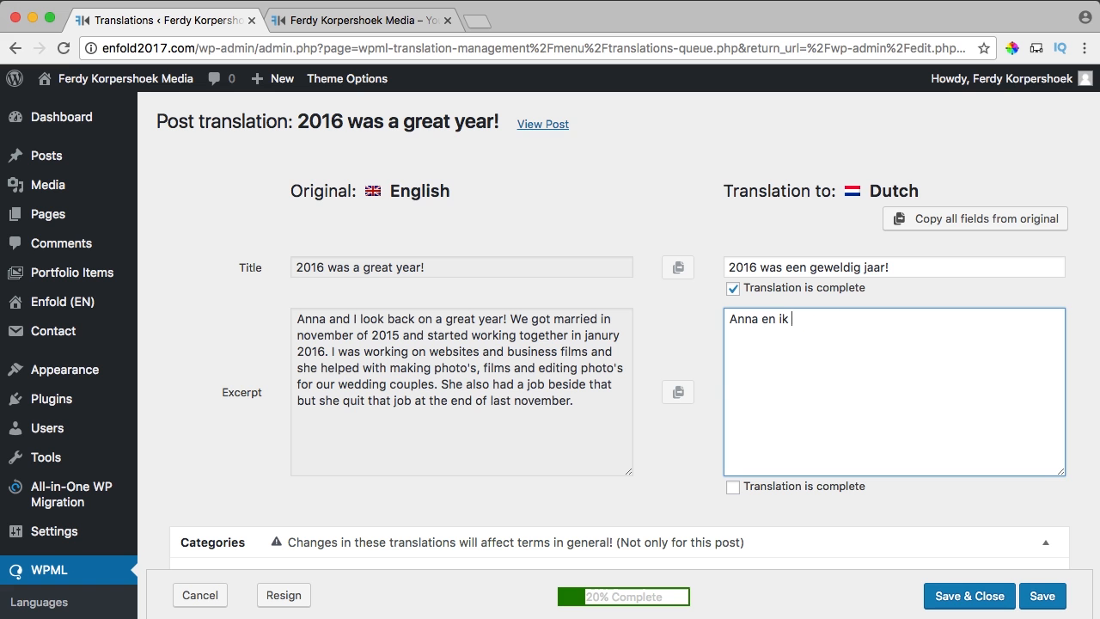
pyautogui.write("kijken terug op een geweldig jaar! We zijn getrouwd in november 2015 en begonnen samen te werken in januari 2016. I was aan het werk met websites, bedrijfsfilms en Anna hielp me met het maken van foto's, films en het bewerken van foto's voor bruidsparen. ")
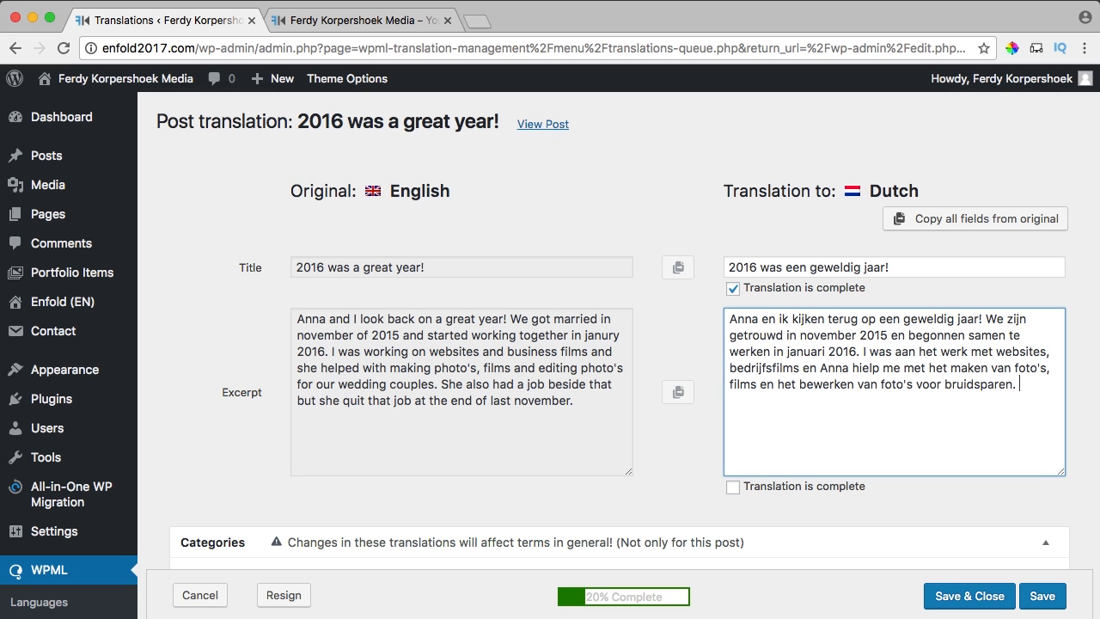
pyautogui.write('Ze had daarnaast ook een baan maar daar is ze afgelopen november mee gestopt.')
pyautogui.click(732, 487)
# Fill the Dutch content with the excerpt, a 'Voorbereidingstijd' heading and its paragraph
pyautogui.scroll(-5, 215, 411)
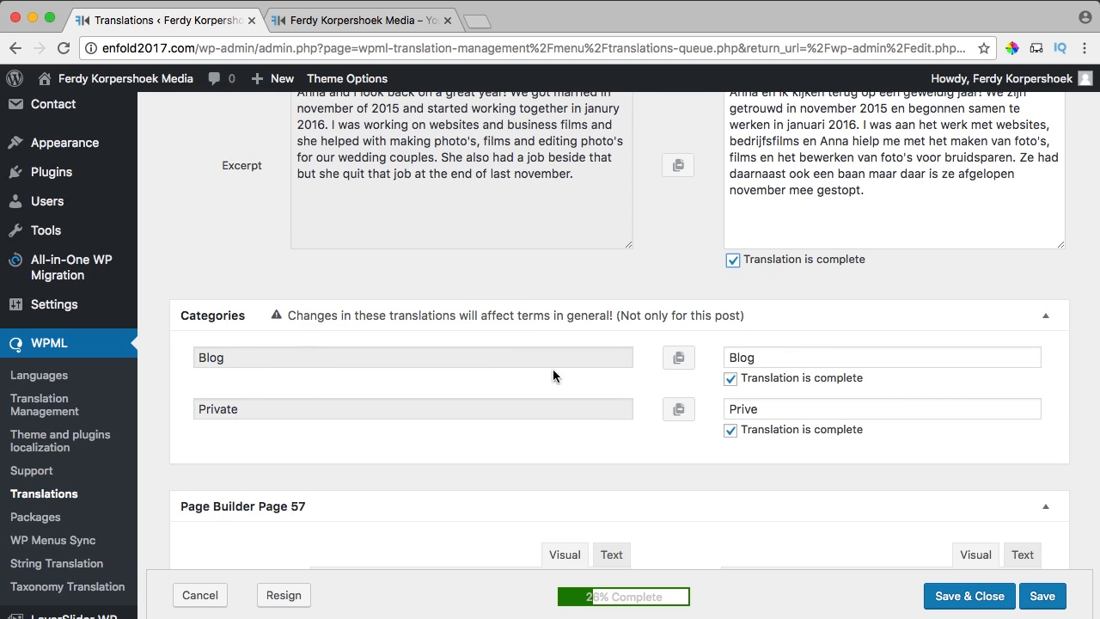
pyautogui.scroll(-4, 693, 400)
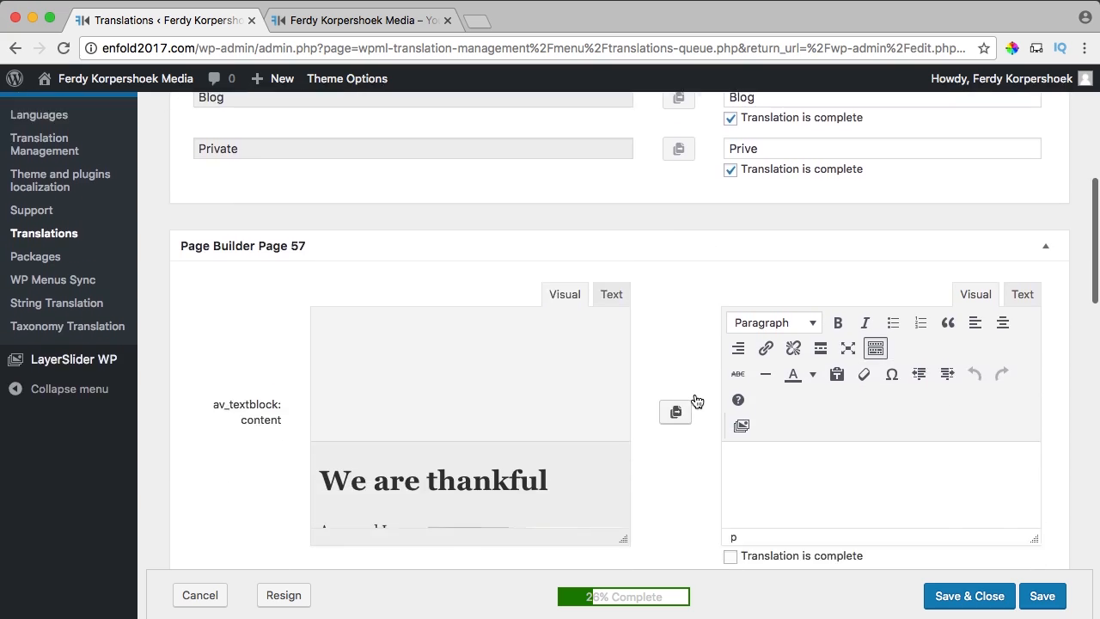
pyautogui.scroll(8, 693, 401)
pyautogui.tripleClick(766, 358)
pyautogui.scroll(-10, 766, 357)
pyautogui.click(868, 429)
pyautogui.write("Anna en ik kijken terug op een geweldig jaar! We zijn getrouwd in november 2015 en begonnen samen te werken in januari 2016. I was aan het werk met websites, bedrijfsfilms en Anna hielp me met het maken van foto's, films en het bewerken van foto's voor bruidsparen. Ze had daarnaast ook een baan maar daar is ze afgelopen november mee gestopt.")
pyautogui.press('Return')
pyautogui.write('Voorbereidingstijd')
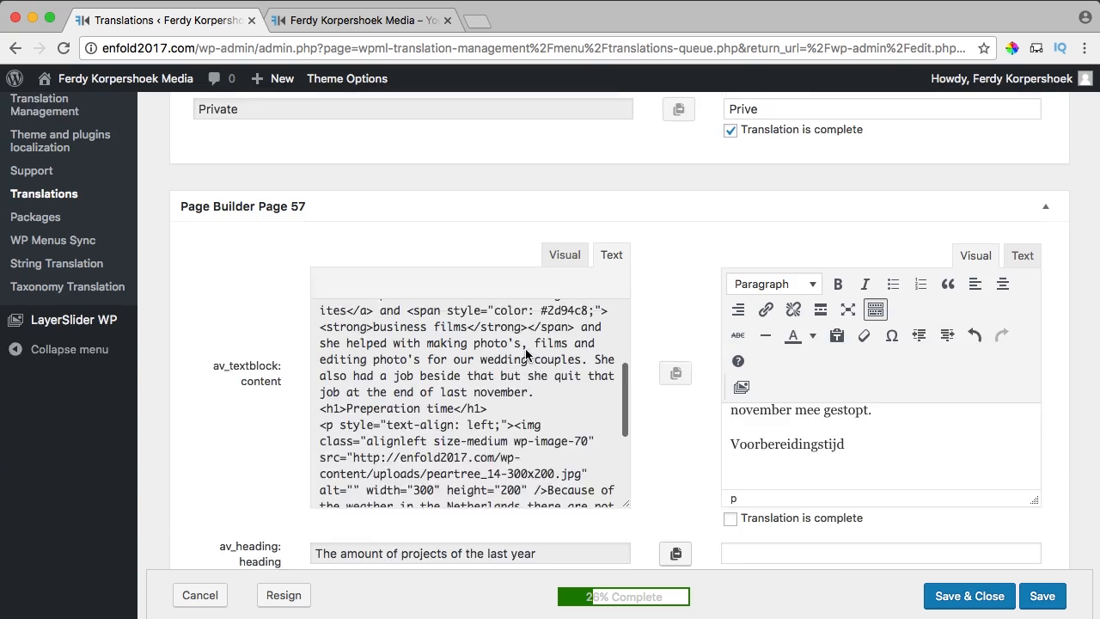
pyautogui.scroll(-3, 525, 356)
pyautogui.press('Return')
pyautogui.write('Vanwege het weer in Nederland zijn er niet zoveel bruiloften op het moment. Vanaf maart 2017 komen er weer bruiloften voor ons. In de tussentijd nemen we de tijd om ons eerste jaar als bruidsfotograferen en filmers te evalueren. Wat ging er goed? Wat kan er beter? Hebben we nieuwe spullen nodig? En op welk gebied willen we onze kennis verbeteren?')
pyautogui.scroll(-2, 871, 381)
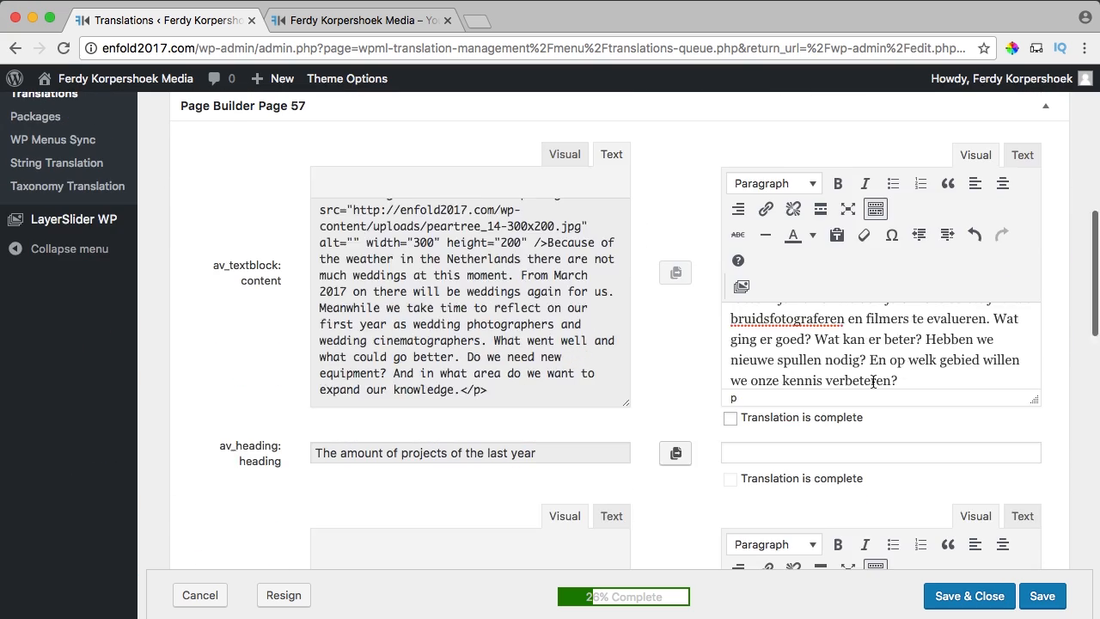
pyautogui.scroll(4, 871, 380)
# Translate 'Het aantal project van het afgelopen jaar', 42, page,12 and 'Fotografie projecten', then Save & Close
pyautogui.click(563, 157)
pyautogui.scroll(-3, 871, 381)
pyautogui.click(880, 335)
pyautogui.write('Het aantal project van het afgelopen jaar')
pyautogui.scroll(-10, 720, 425)
pyautogui.click(729, 512)
pyautogui.click(676, 547)
pyautogui.scroll(-10, 730, 447)
pyautogui.click(791, 294)
pyautogui.write('Fotografie projecten')
pyautogui.click(730, 446)
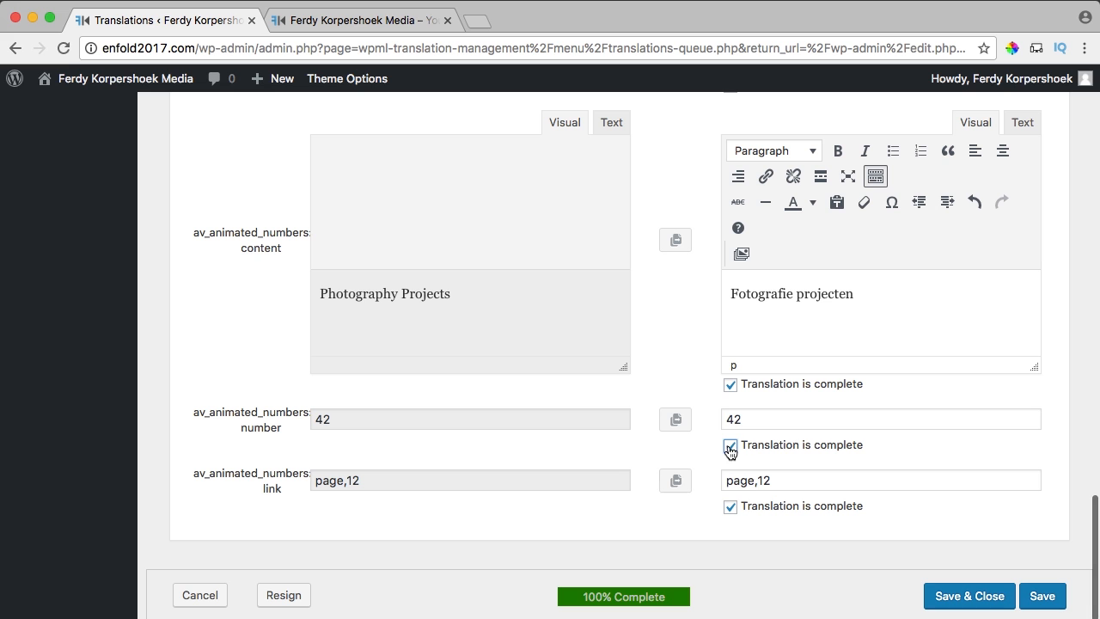
pyautogui.click(959, 596)
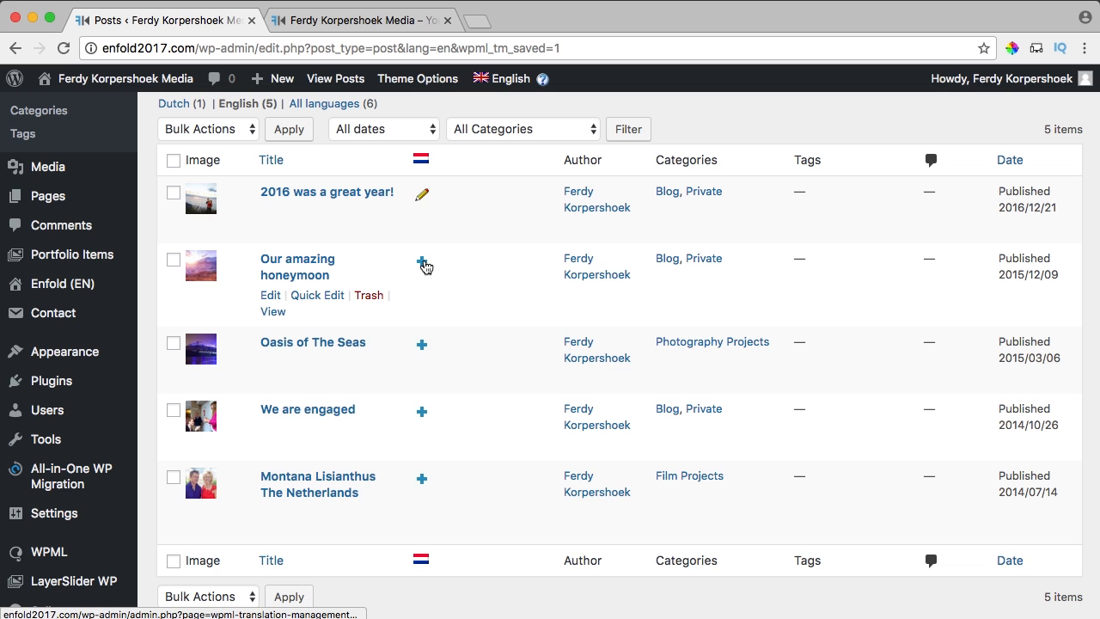
# Translate 'Our amazing honeymoon' as 'Onze geweldige huwelijksreis' with its Dutch text, and save it
pyautogui.click(422, 263)
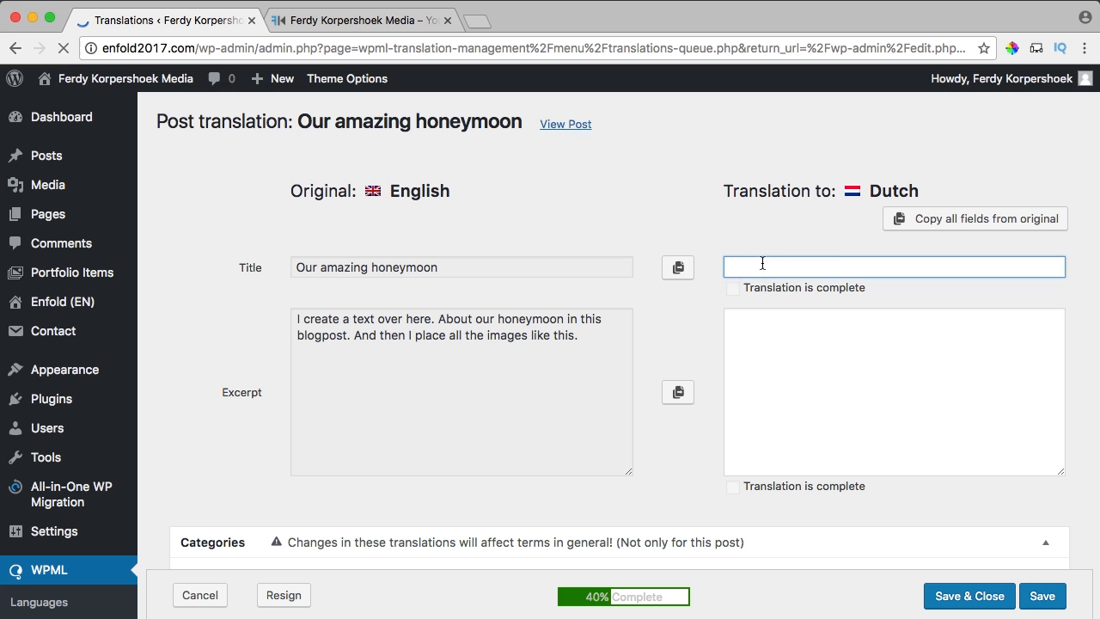
pyautogui.write('Onze geweldige huwelijksreis')
pyautogui.press('Tab')
pyautogui.press('Tab')
pyautogui.write('Ik schrijf hier een tekst. Over onze huwelijksreis. En hier plaats ik dan alle')
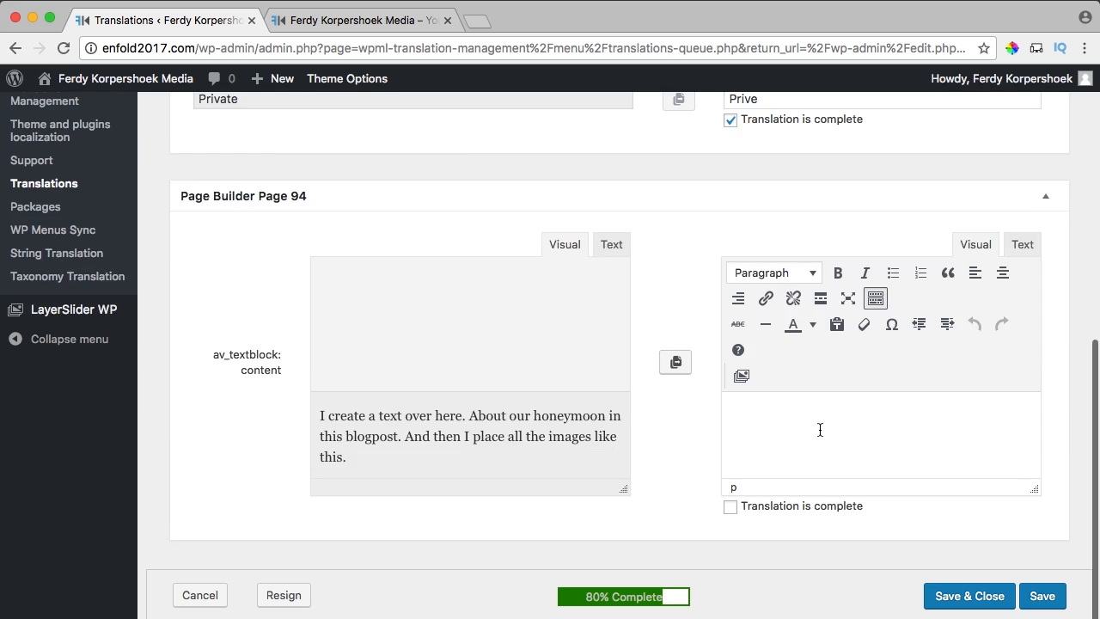
pyautogui.click(970, 596)
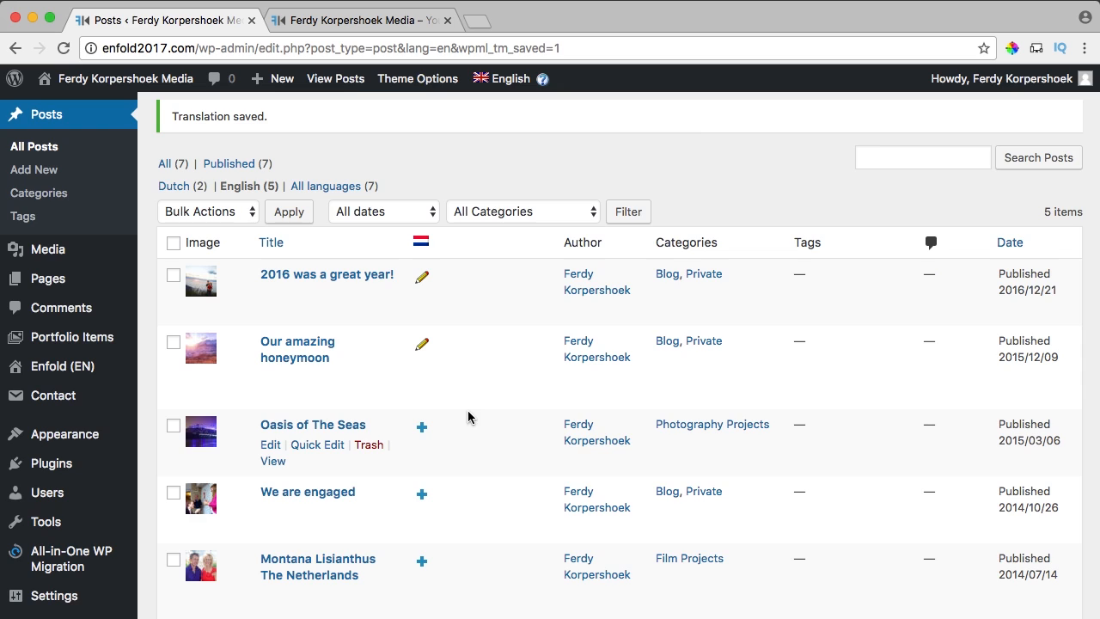
# Enter the Dutch texts for Oasis of The Seas and We are engaged, marking them complete
pyautogui.click(421, 426)
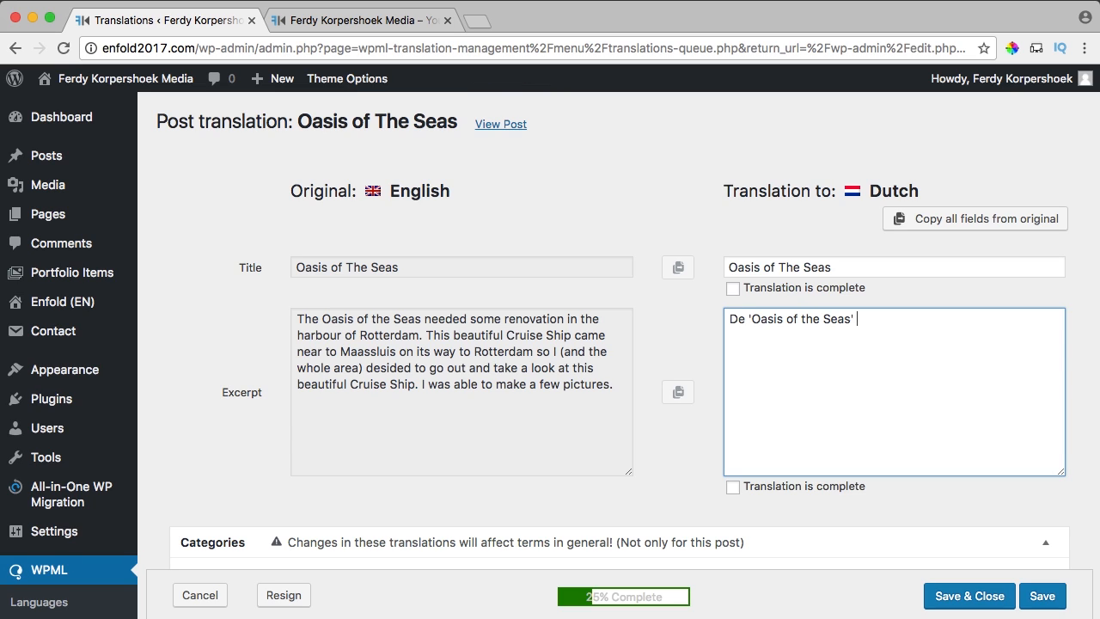
pyautogui.write('was toe aan wat reparaties en renovaties in de haven van Rotterdam. Dit prachtige Cruise schip kwam langs Maassluis op wegnaar')
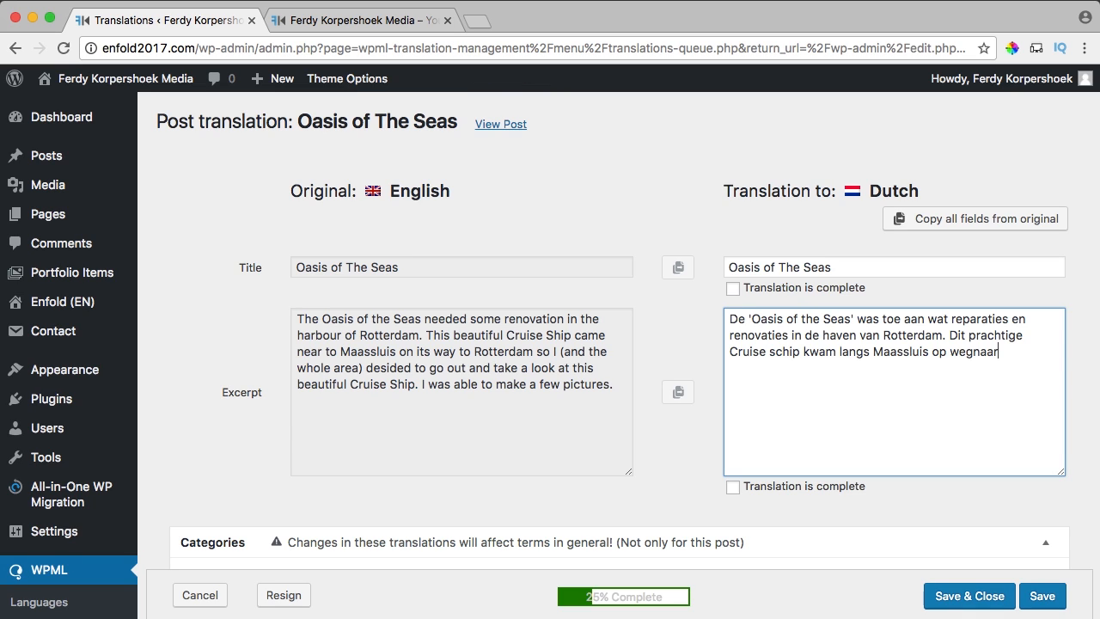
pyautogui.write(' Rotterdam dus dacht ik (en vele anderen) om een kijk je te gaan n')
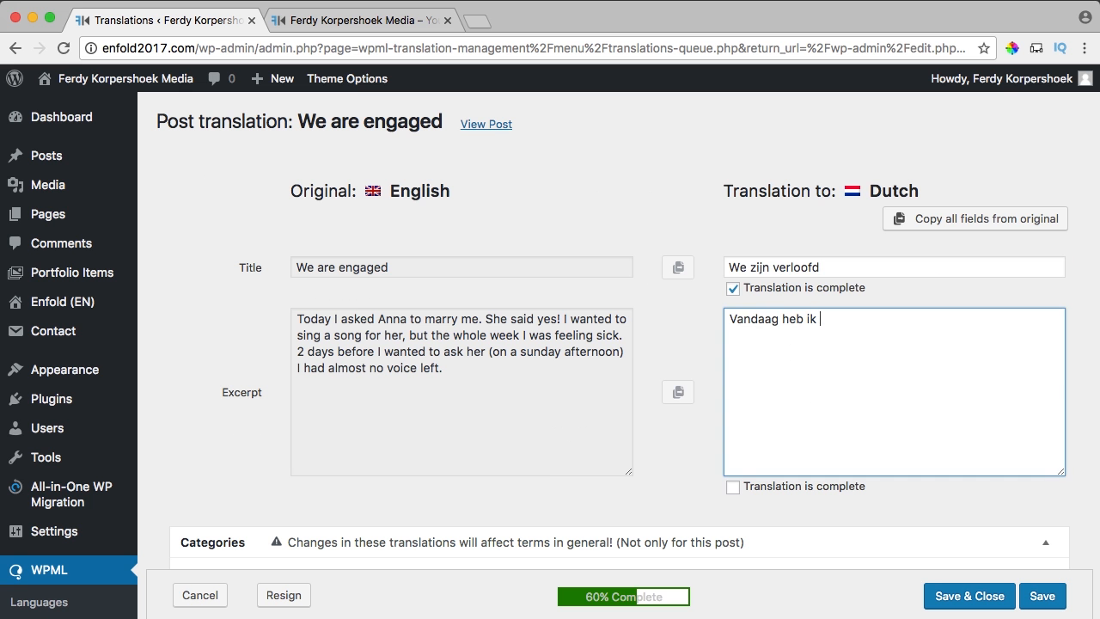
pyautogui.write('Anna ten huwelijk gevraagd. Ze zei JA! Ik wilde een lied voor haar zingen maar ik was de hele week ziek. 2 dagen voo')
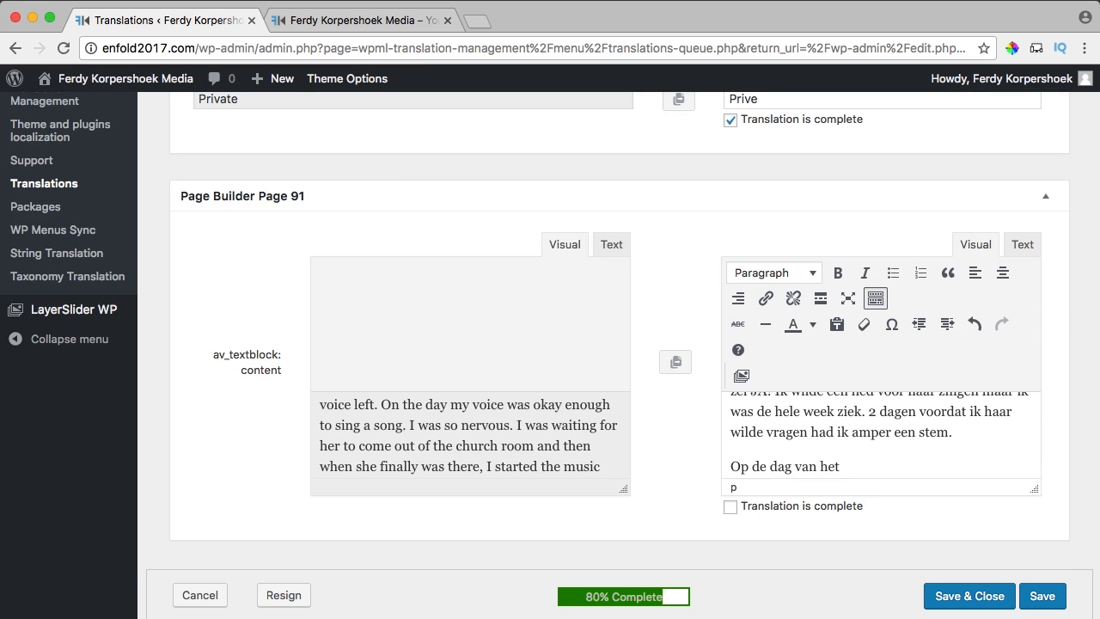
pyautogui.write("grote vraag was m'n stem ne")
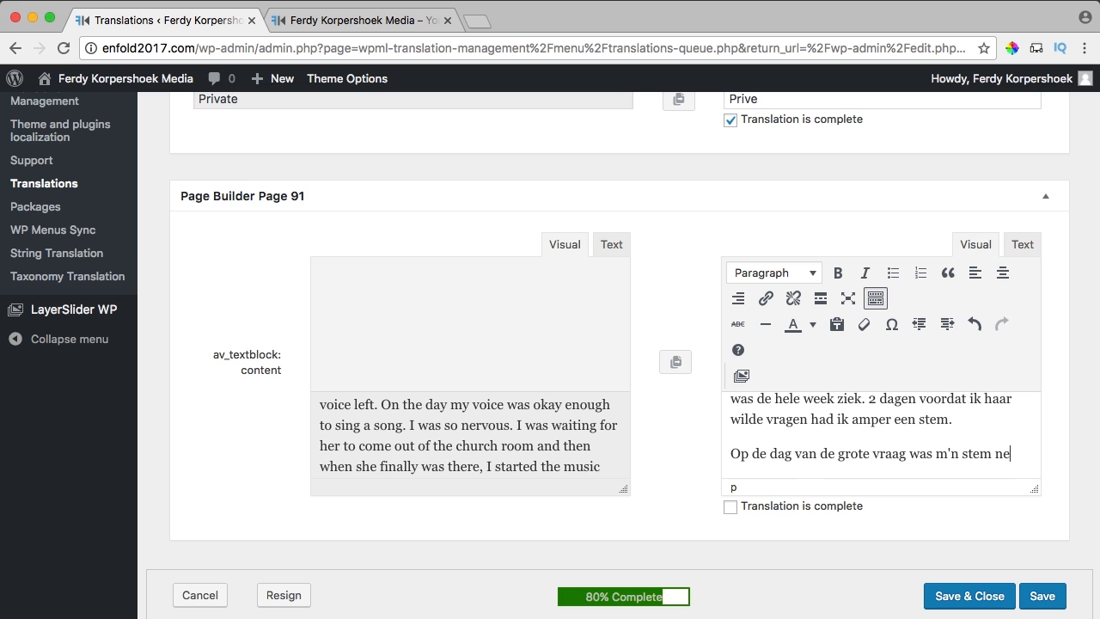
pyautogui.write('t hersteld genoeg om te zingen. Ik was zo nerveus. Ik was aan het wachten tot ze uit de kerkzaal kwam en toen ze')
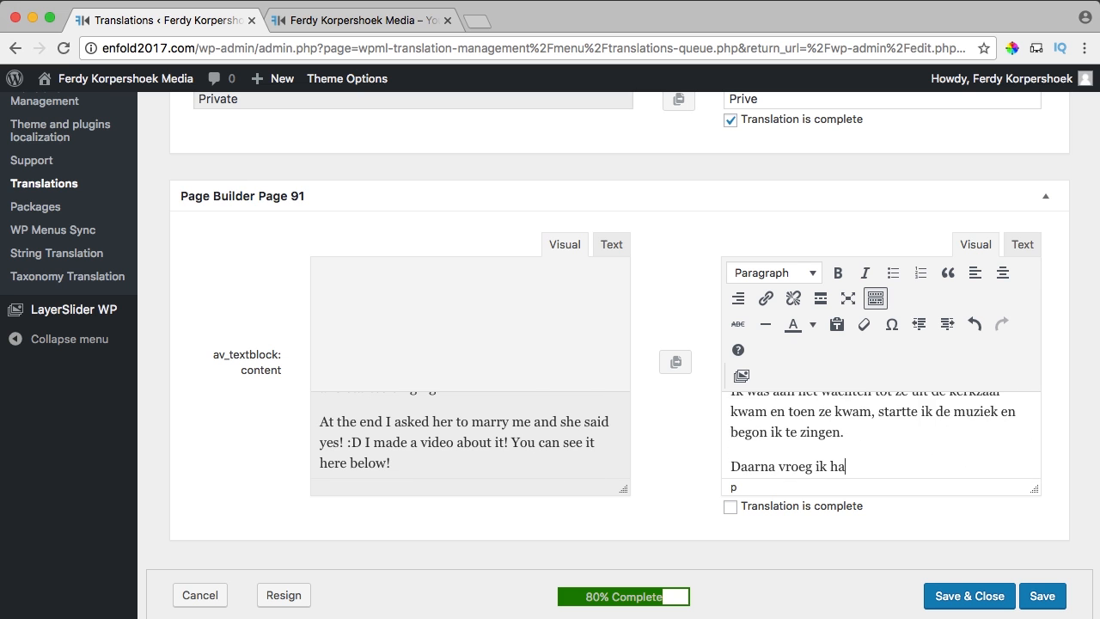
pyautogui.write('ar of ze met me wilde trouwen en ze zei ja! :D Ik heb er een video over gemaakt. Die kan je hieronder bekijken.')
pyautogui.click(730, 507)
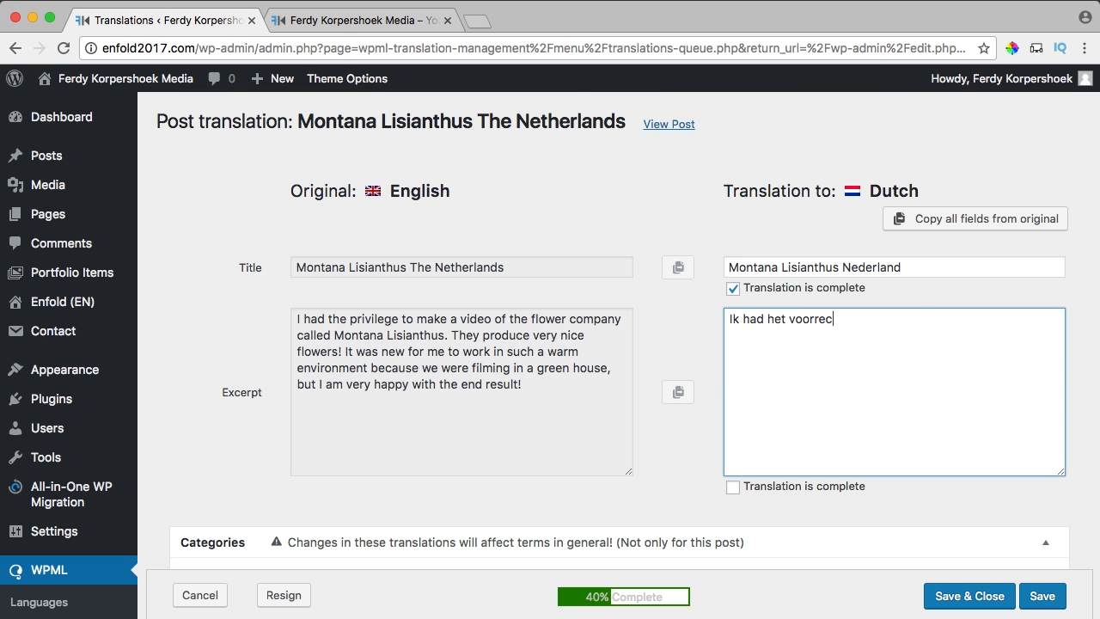
# Finish the Montana Lisianthus Dutch excerpt, mark it complete, and go to Portfolio Items
pyautogui.write("ht om een film te maken van het Lisianthus bedrijf Montana Lisianthus. Ze telen prachtige bloemen! Het was nieuw voor me om in zo'n warme omgeving te werken omdat we filmden in een kas, maar ik ben erg blij met het eindresultaat!")
pyautogui.click(731, 525)
pyautogui.scroll(-3, 812, 312)
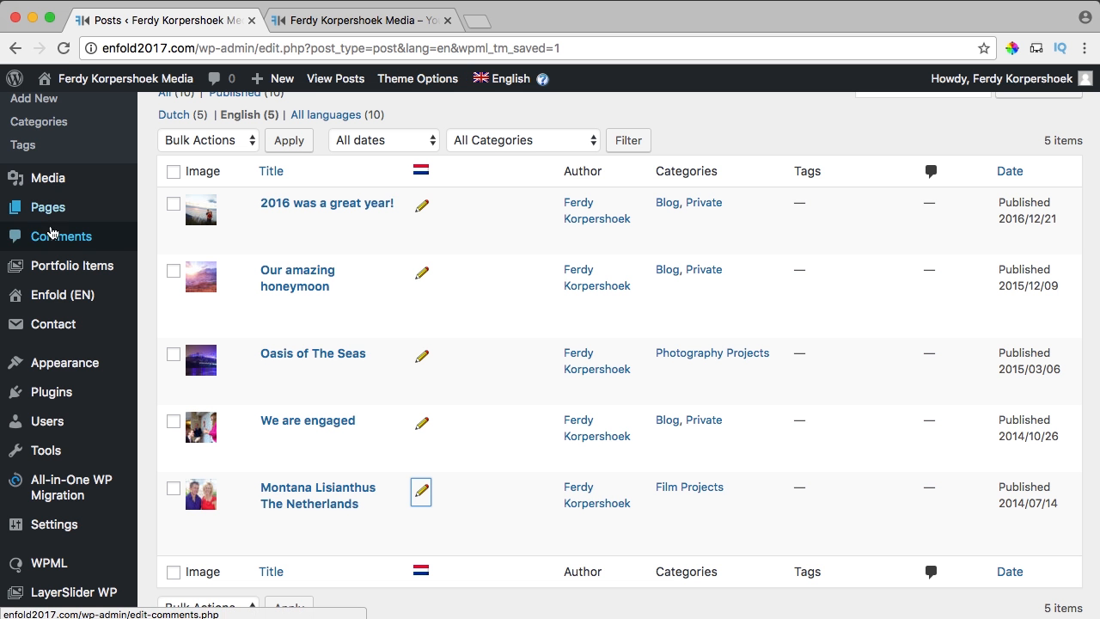
pyautogui.moveTo(63, 266)
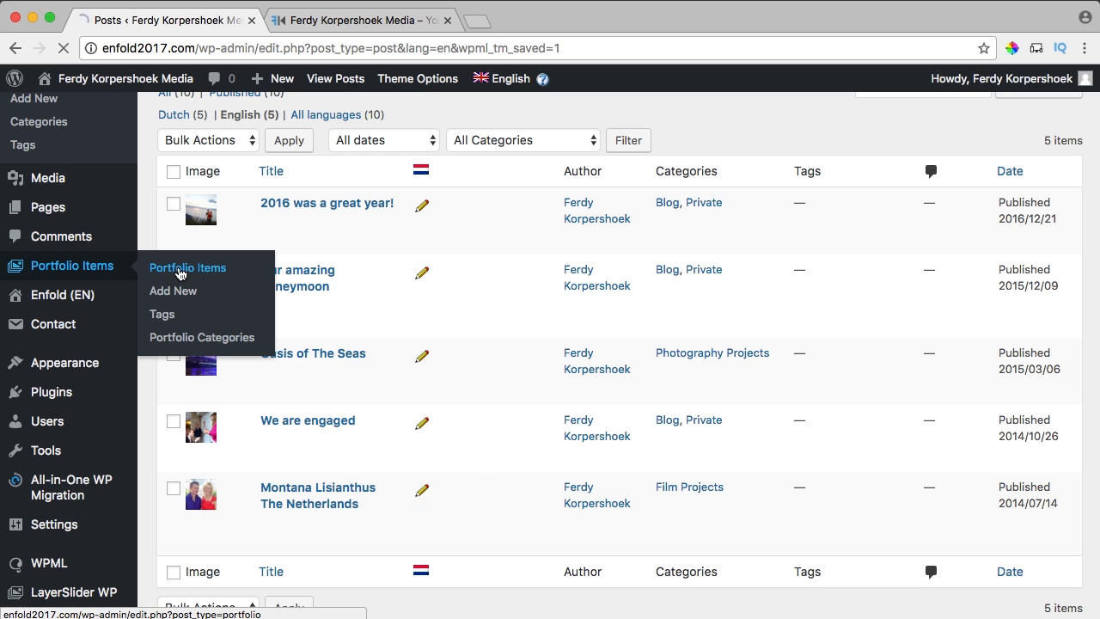
pyautogui.scroll(-5, 567, 277)
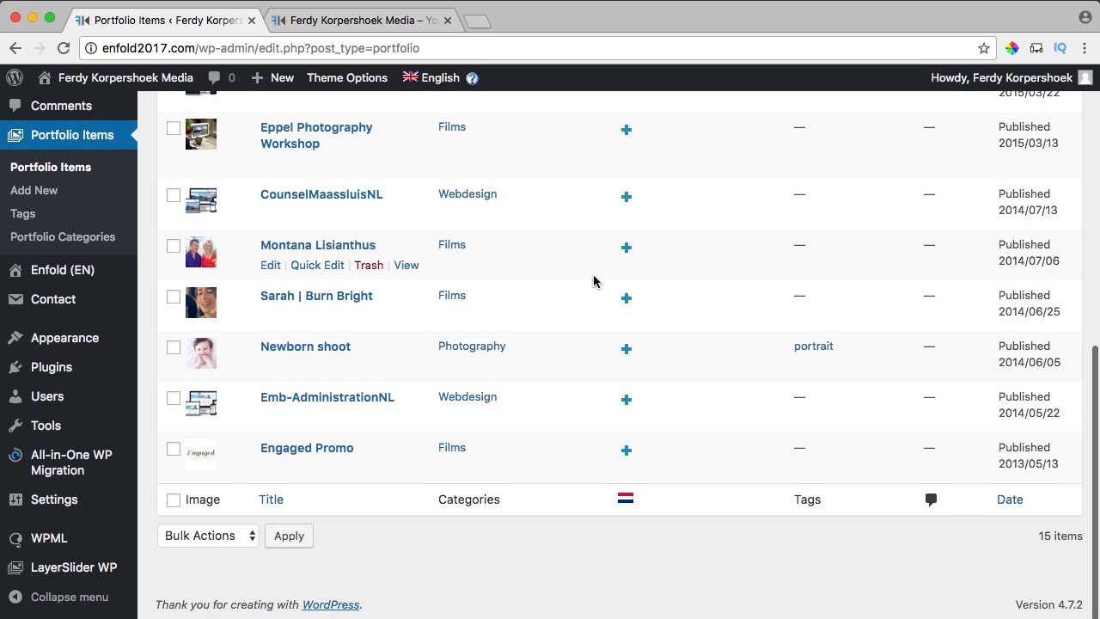
pyautogui.scroll(10, 593, 281)
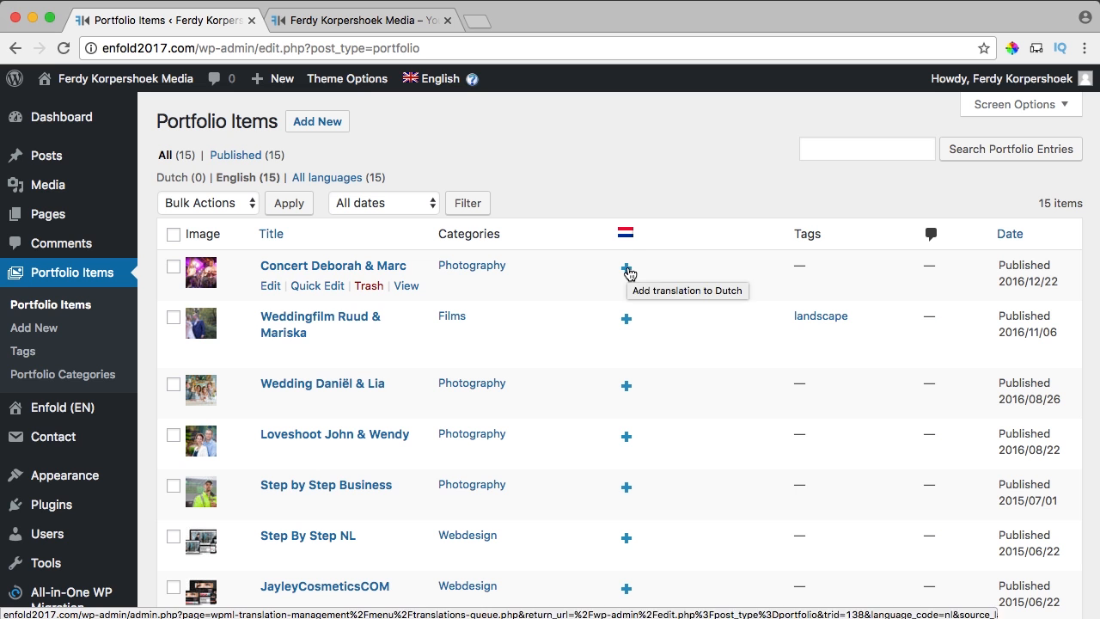
# Create the Dutch 'Concert Deborah & Marc' entry by copying its title and body, both marked complete, and save
pyautogui.click(628, 271)
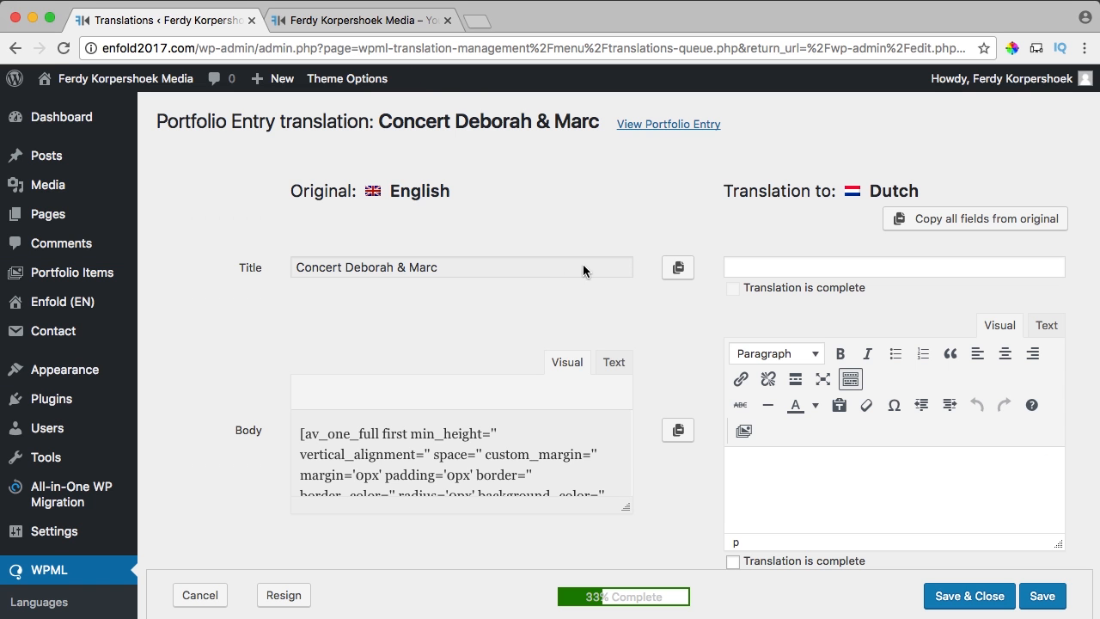
pyautogui.tripleClick(526, 266)
pyautogui.click(678, 268)
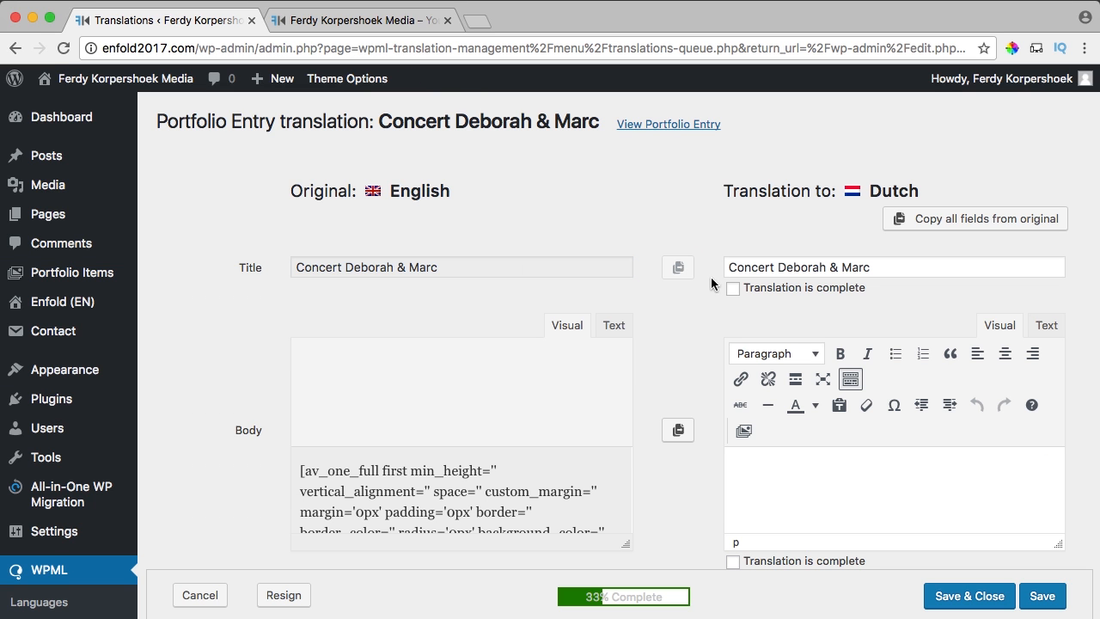
pyautogui.click(733, 289)
pyautogui.scroll(-3, 675, 348)
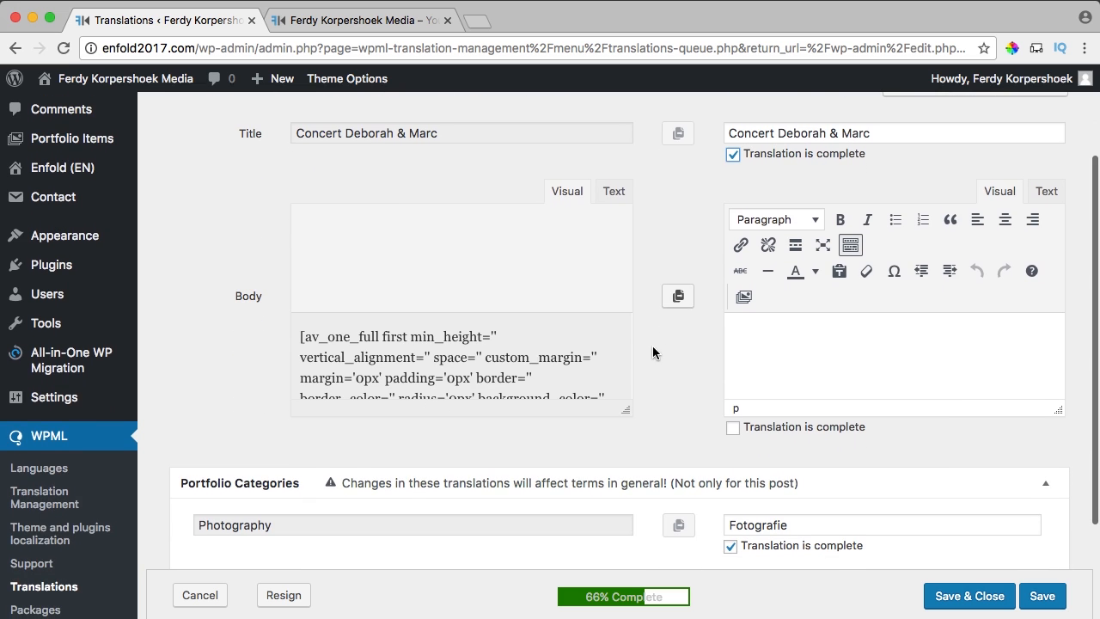
pyautogui.click(676, 295)
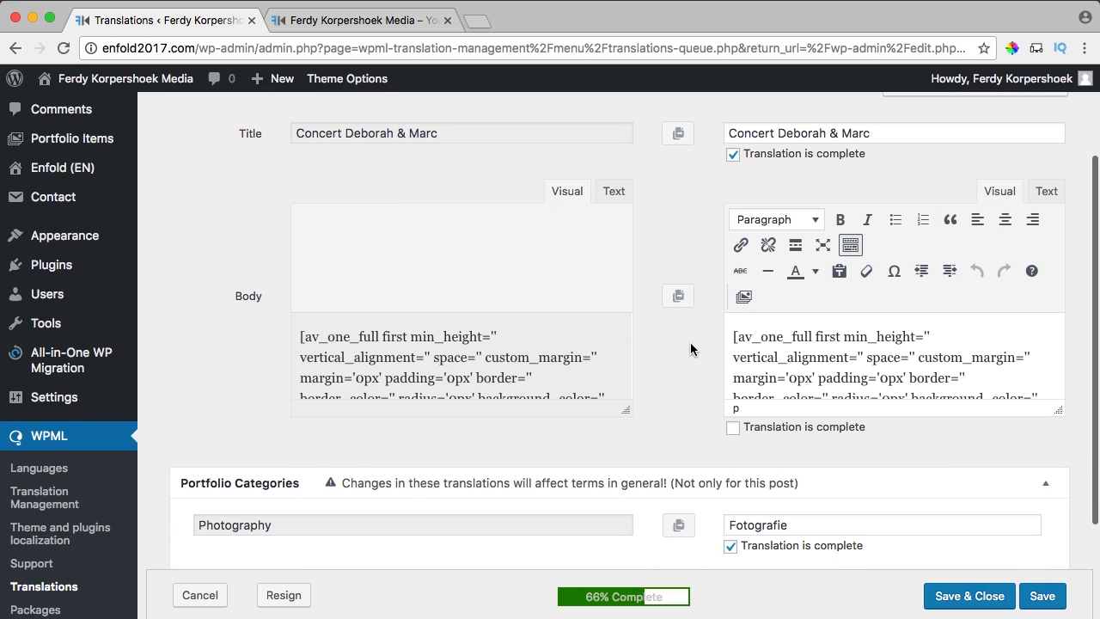
pyautogui.scroll(-2, 715, 365)
pyautogui.click(732, 350)
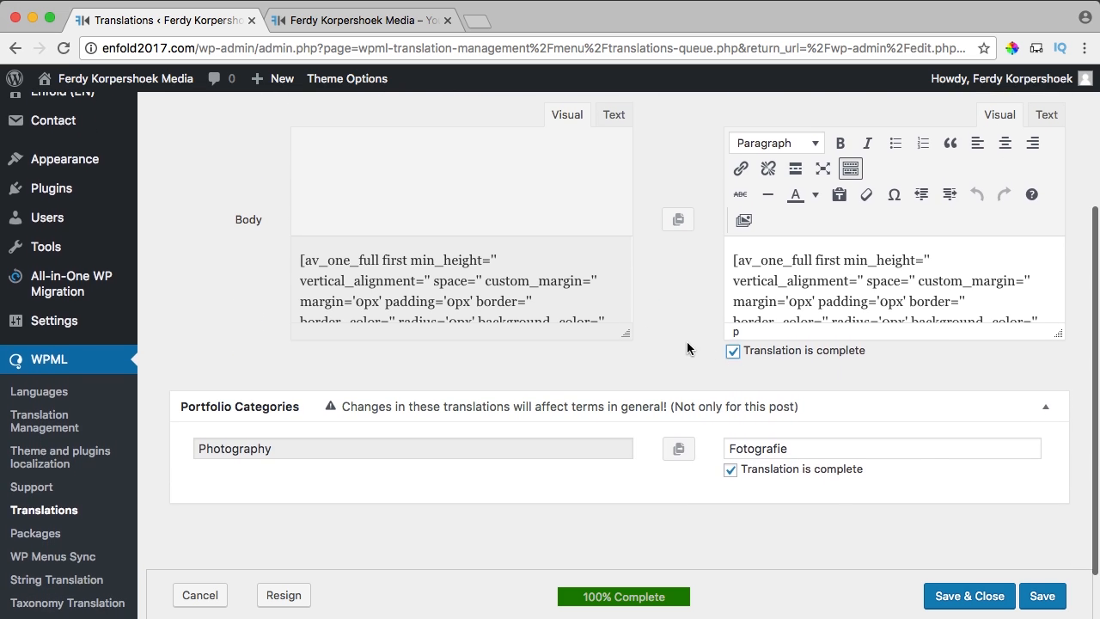
pyautogui.scroll(5, 713, 309)
pyautogui.scroll(-5, 697, 340)
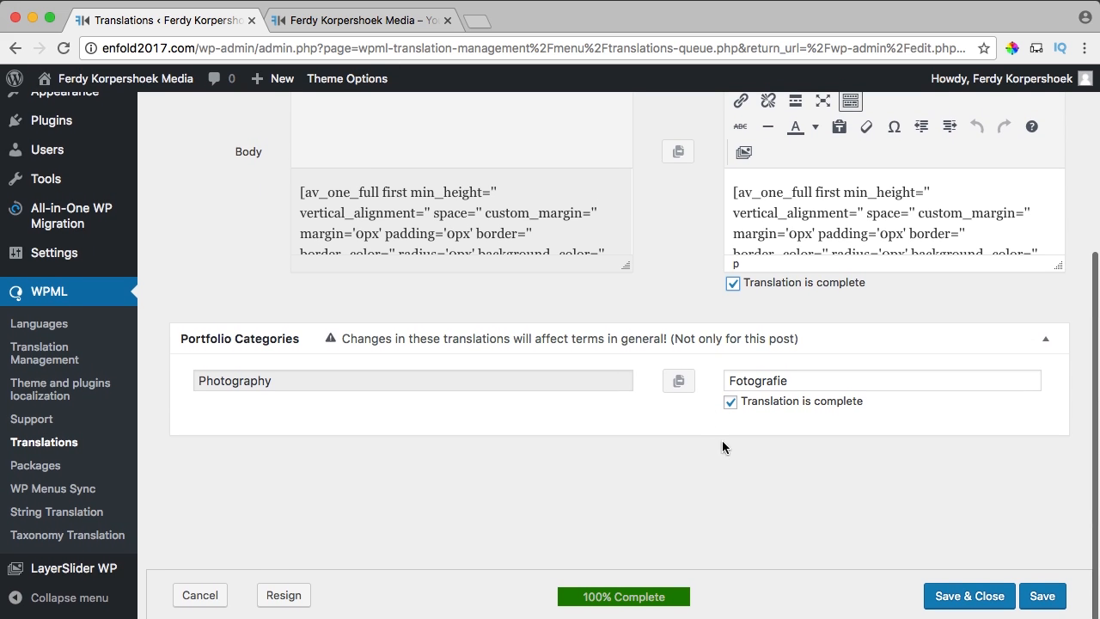
pyautogui.click(961, 595)
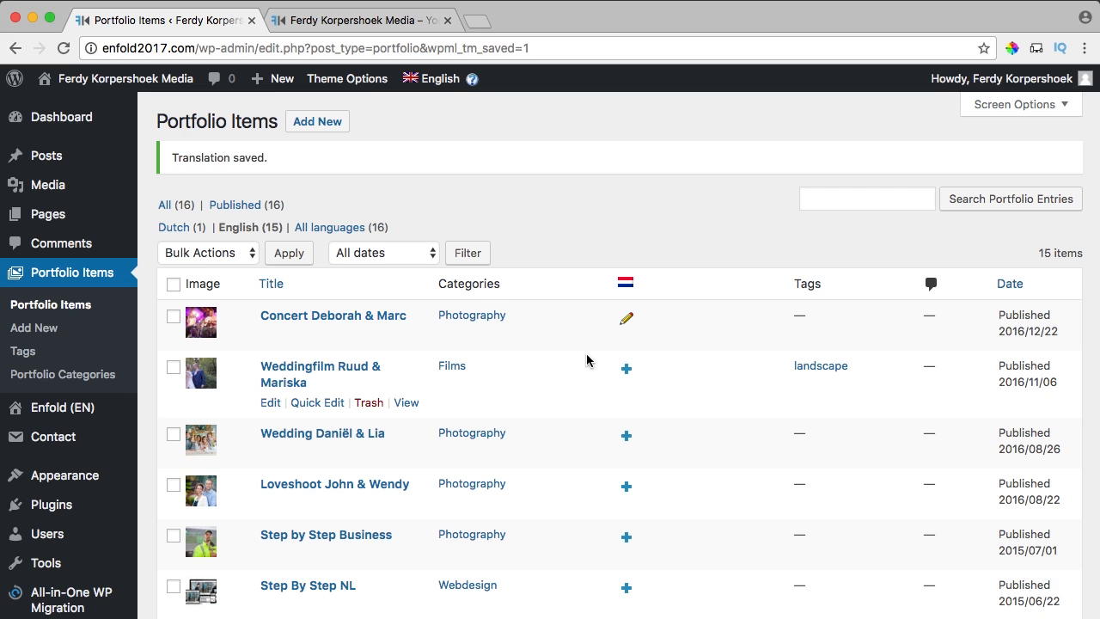
# Open Dutch translation tabs for the wedding film, 2016/08/26 wedding, loveshoot, Step by Step, JayleyCosmeticsCOM, Vang Quality and Eppel entries
pyautogui.scroll(-2, 587, 359)
pyautogui.scroll(-3, 596, 243)
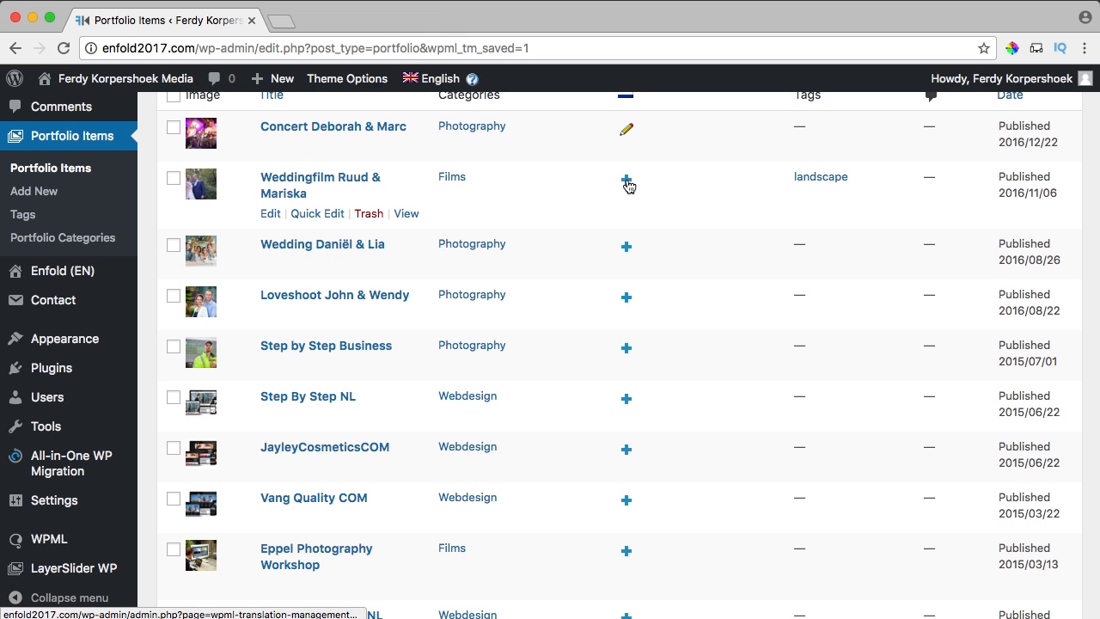
pyautogui.keyDown('super'); pyautogui.click(628, 182); pyautogui.keyUp('super')
pyautogui.keyDown('super'); pyautogui.click(626, 248); pyautogui.keyUp('super')
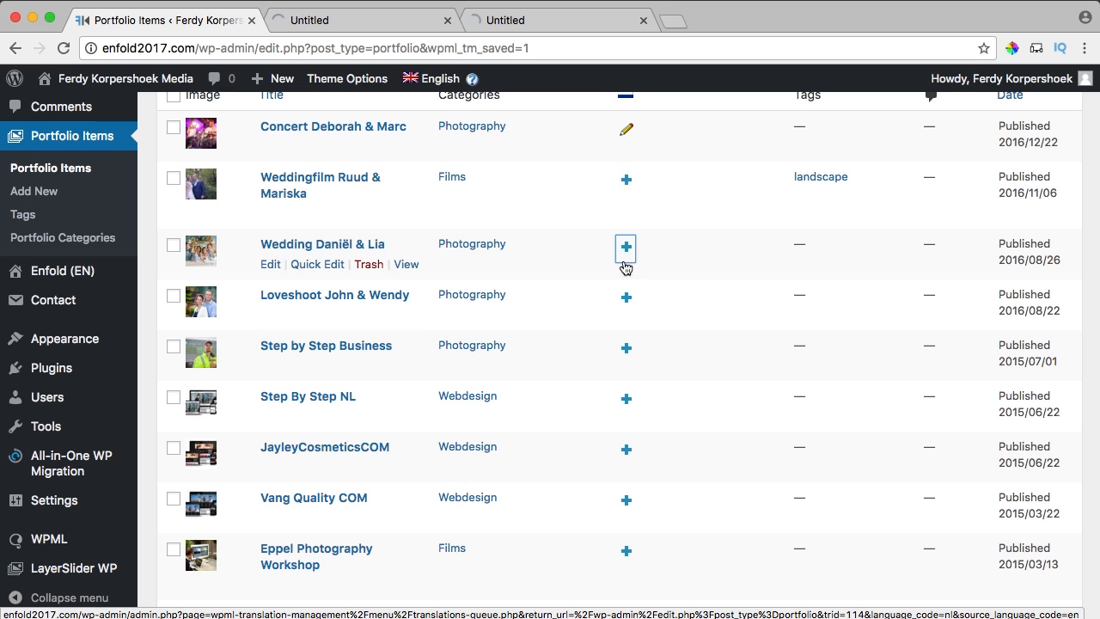
pyautogui.keyDown('super'); pyautogui.click(626, 297); pyautogui.keyUp('super')
pyautogui.keyDown('super'); pyautogui.click(627, 348); pyautogui.keyUp('super')
pyautogui.keyDown('super'); pyautogui.click(626, 398); pyautogui.keyUp('super')
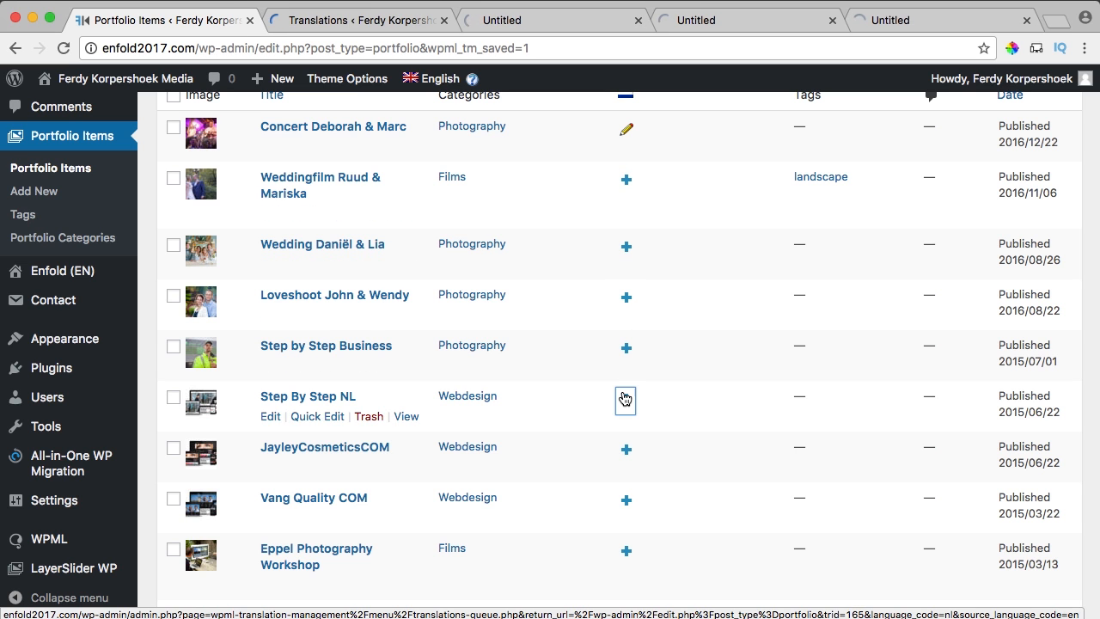
pyautogui.keyDown('super'); pyautogui.click(626, 450); pyautogui.keyUp('super')
pyautogui.keyDown('super'); pyautogui.click(626, 501); pyautogui.keyUp('super')
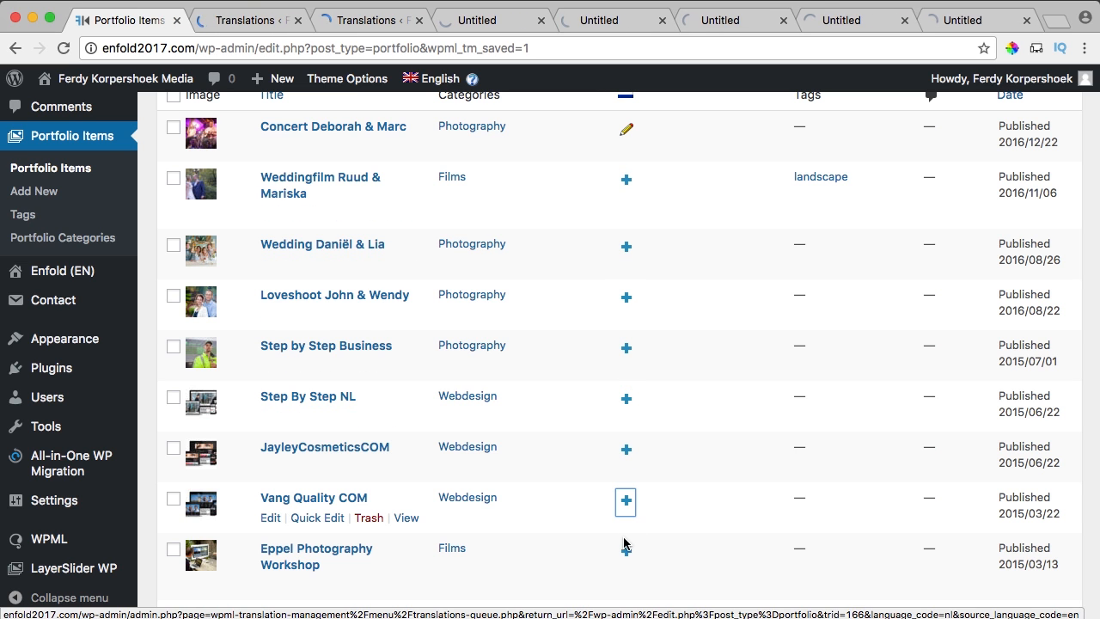
pyautogui.keyDown('super'); pyautogui.click(627, 550); pyautogui.keyUp('super')
# Open Dutch translation tabs for CounselMaassluisNL, Montana Lisianthus, Burn Bright, Newborn shoot, Emb-AdministrationNL and Engaged Promo
pyautogui.scroll(-3, 720, 444)
pyautogui.scroll(-3, 720, 444)
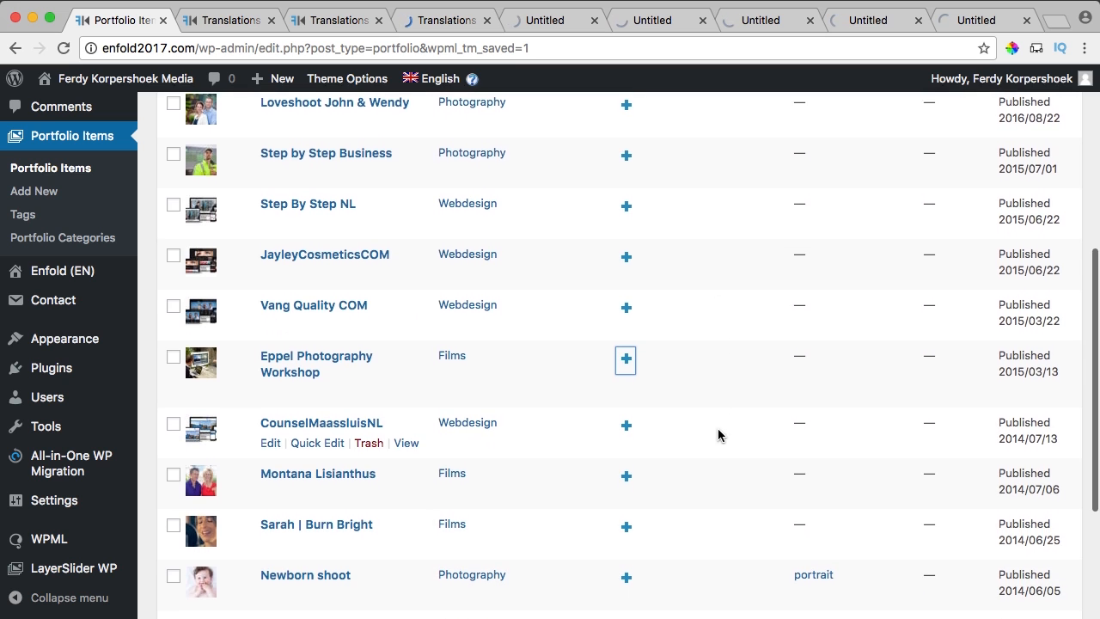
pyautogui.keyDown('super'); pyautogui.click(626, 355); pyautogui.keyUp('super')
pyautogui.keyDown('super'); pyautogui.click(626, 407); pyautogui.keyUp('super')
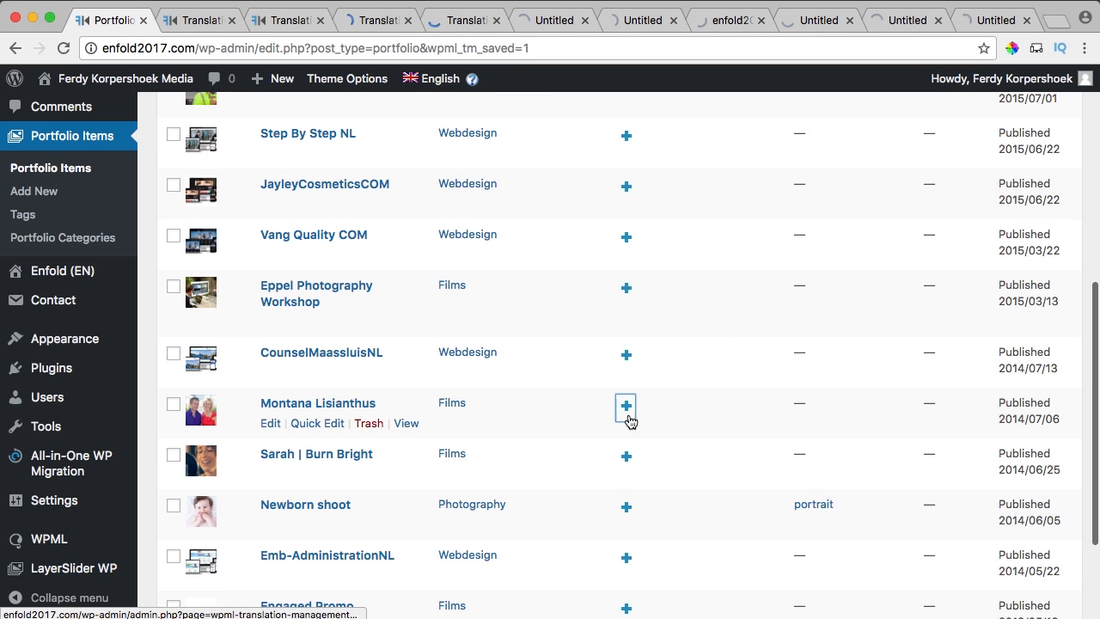
pyautogui.keyDown('super'); pyautogui.click(626, 456); pyautogui.keyUp('super')
pyautogui.keyDown('super'); pyautogui.click(626, 508); pyautogui.keyUp('super')
pyautogui.keyDown('super'); pyautogui.click(626, 557); pyautogui.keyUp('super')
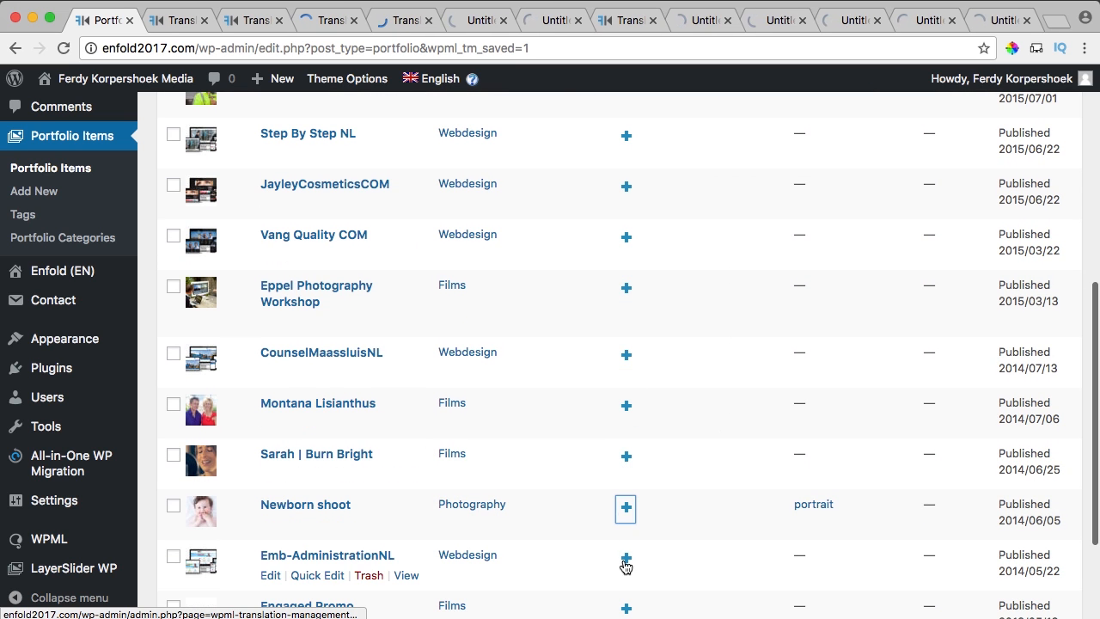
pyautogui.scroll(-3, 645, 516)
pyautogui.keyDown('super'); pyautogui.click(627, 499); pyautogui.keyUp('super')
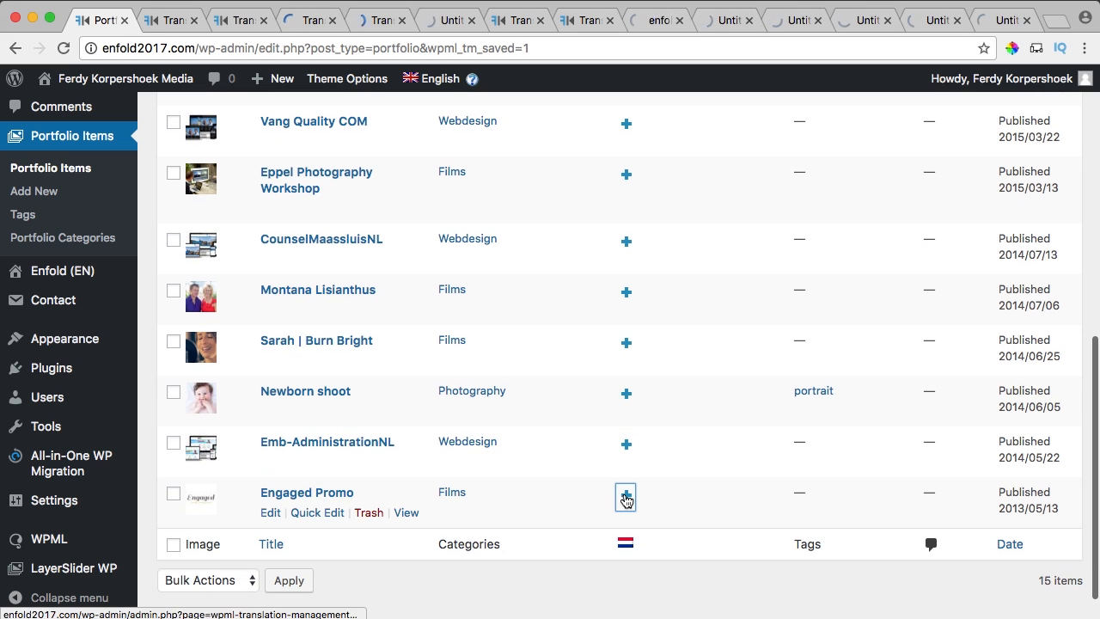
# Retitle the wedding film entry's Dutch translation 'Trouwfilm Ruud & Mariska' and mark the title complete
pyautogui.hotkey('ctrl', 'Tab')
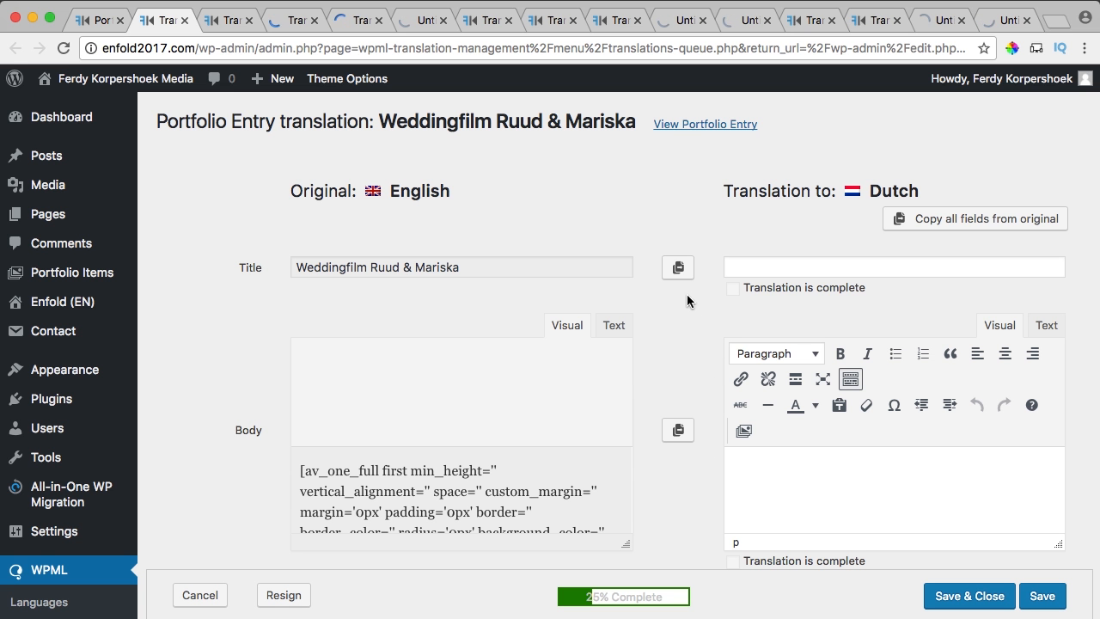
pyautogui.click(678, 266)
pyautogui.moveTo(799, 265); pyautogui.dragTo(728, 265)
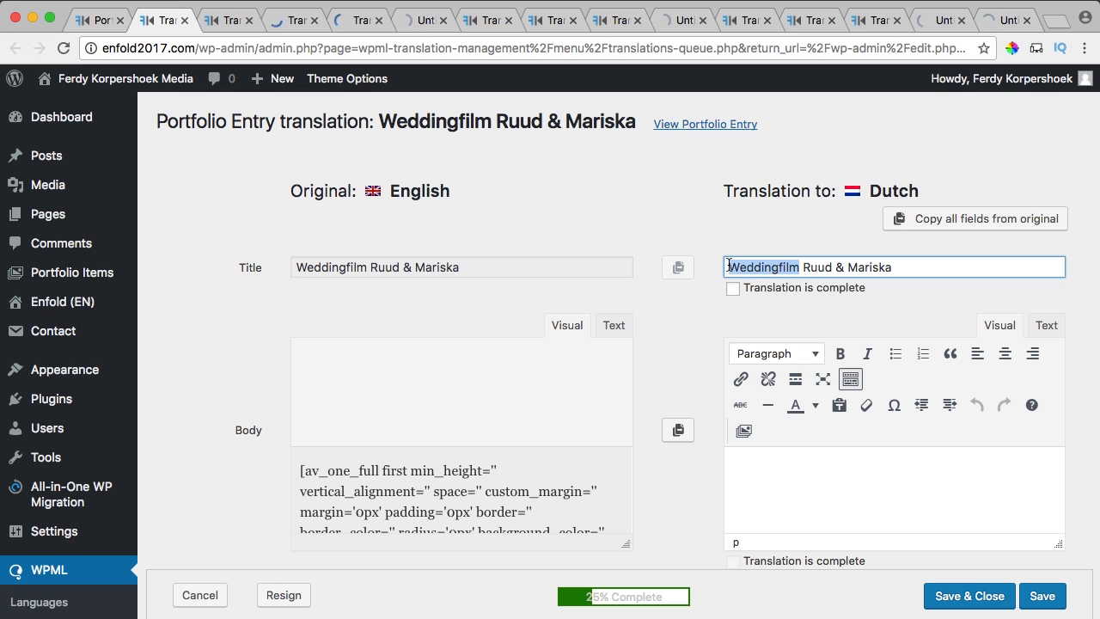
pyautogui.hotkey('ctrl', 'Tab')
pyautogui.hotkey('ctrl', 'Tab')
pyautogui.hotkey('ctrl', 'Tab')
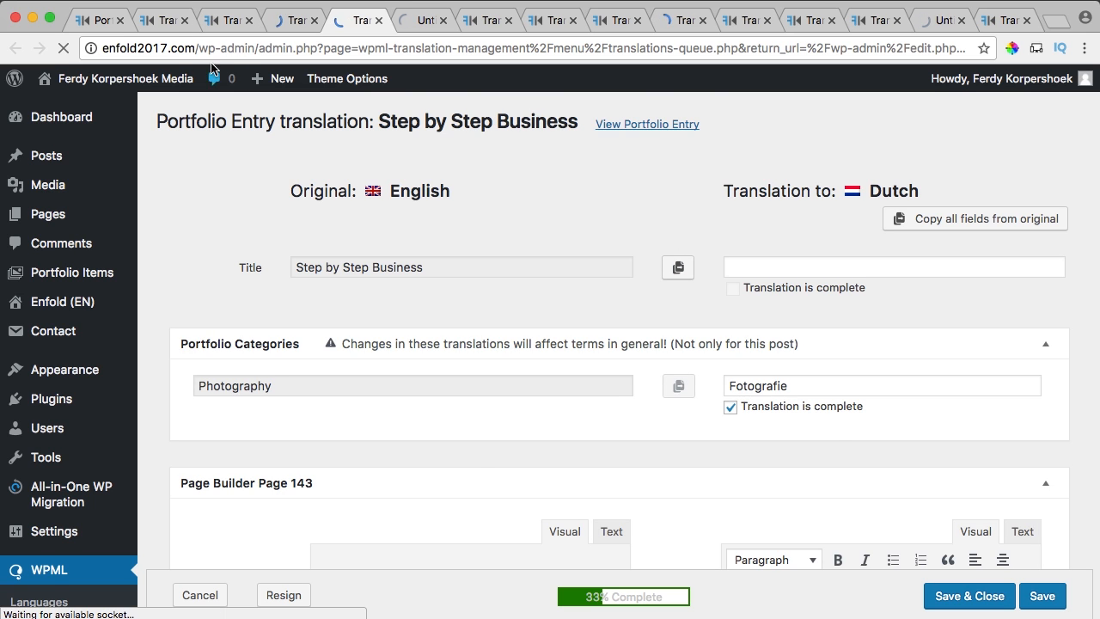
pyautogui.click(161, 20)
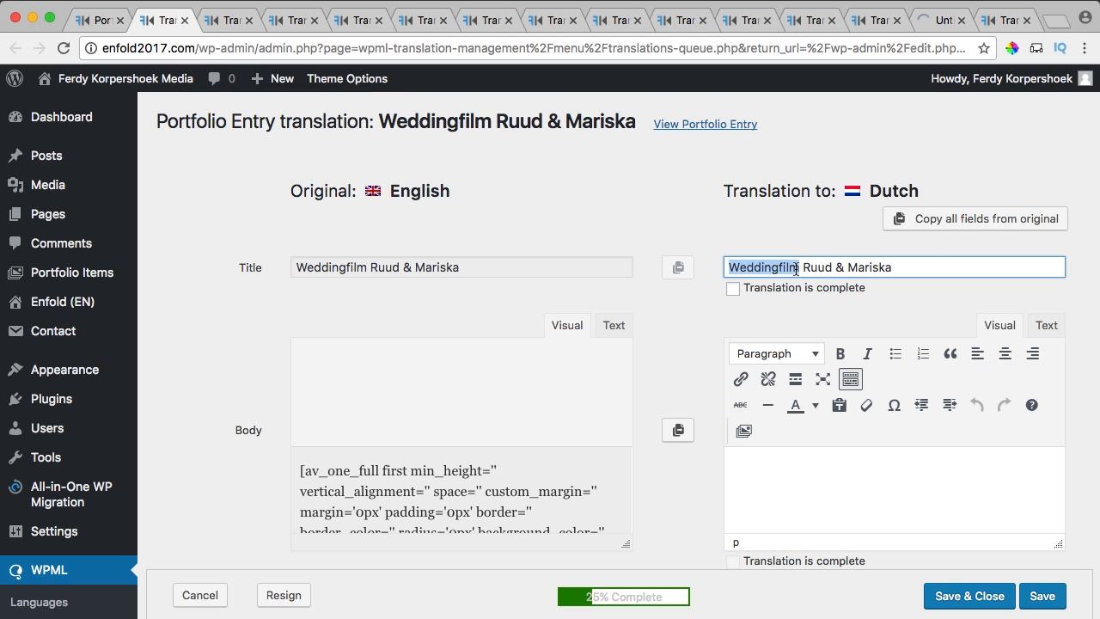
pyautogui.write('Trouw')
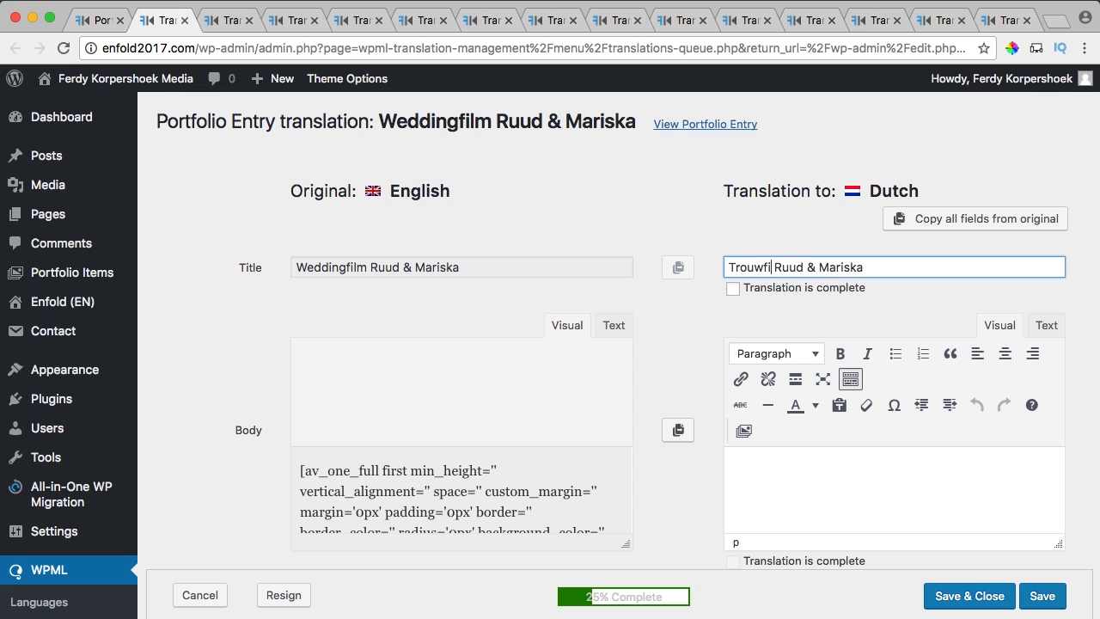
pyautogui.click(733, 289)
# Copy the original body into the Dutch version, mark the landscape tag complete, and save
pyautogui.tripleClick(496, 470)
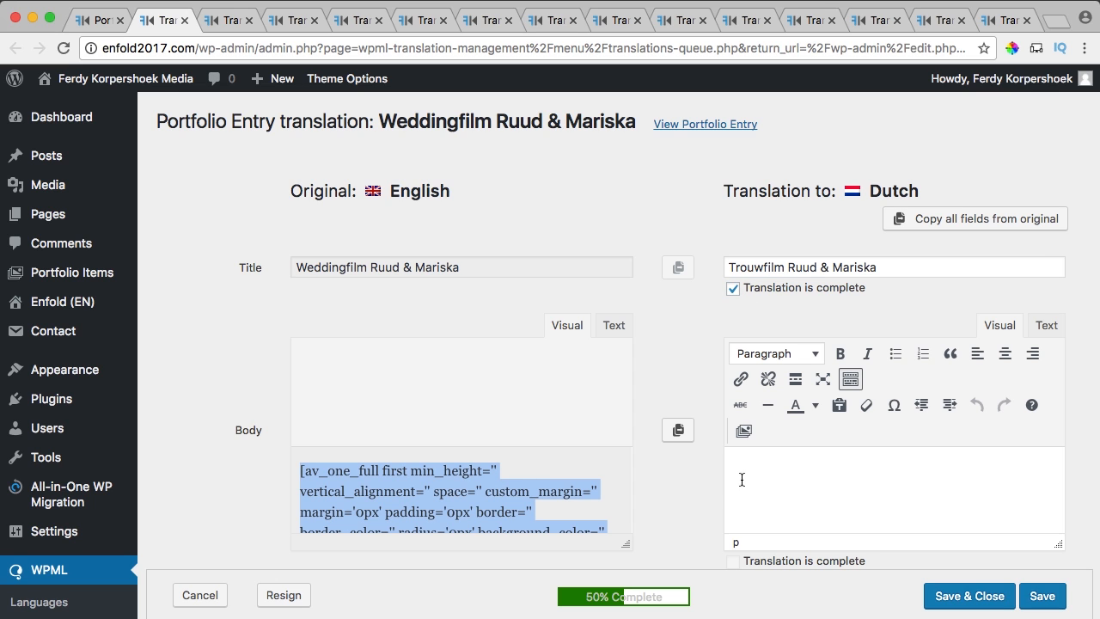
pyautogui.press('super+v')
pyautogui.press('super+z')
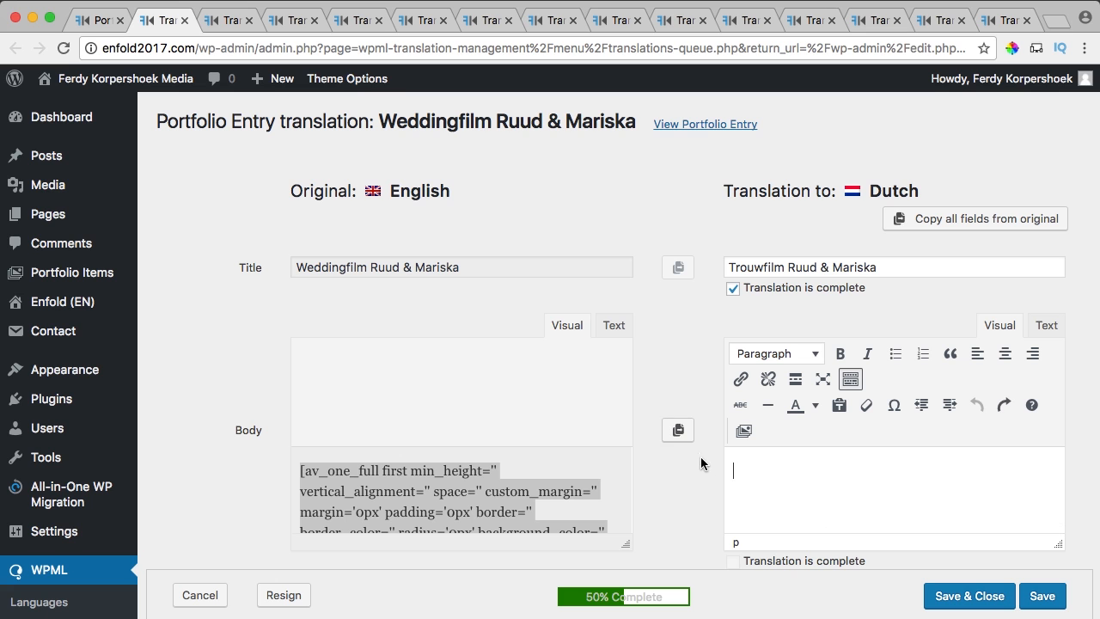
pyautogui.click(678, 430)
pyautogui.scroll(-4, 727, 418)
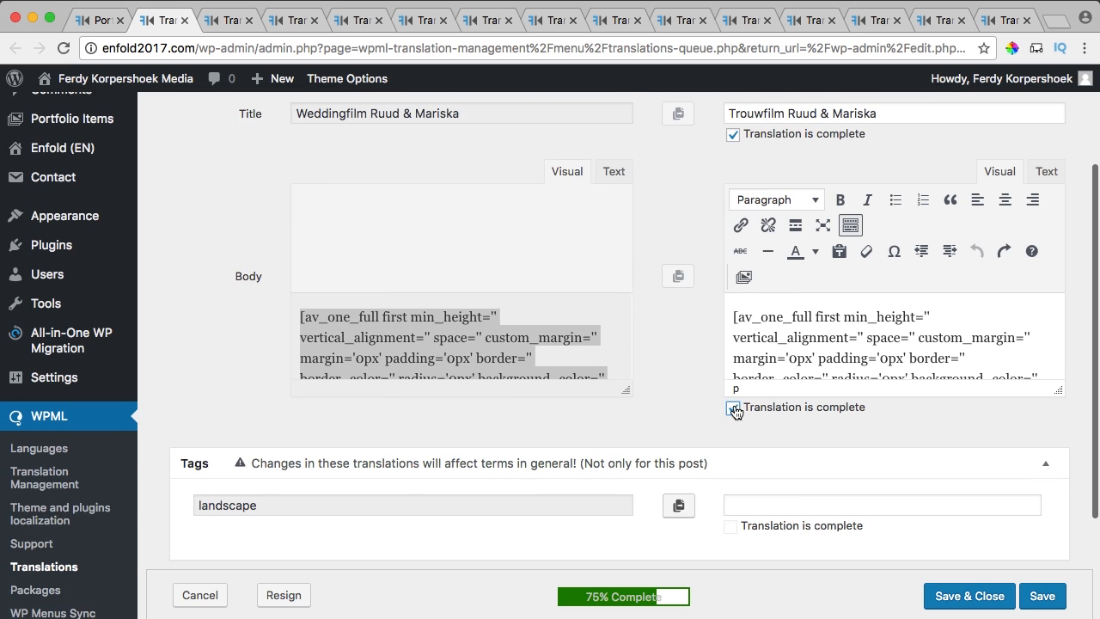
pyautogui.scroll(-2, 726, 412)
pyautogui.scroll(-3, 701, 420)
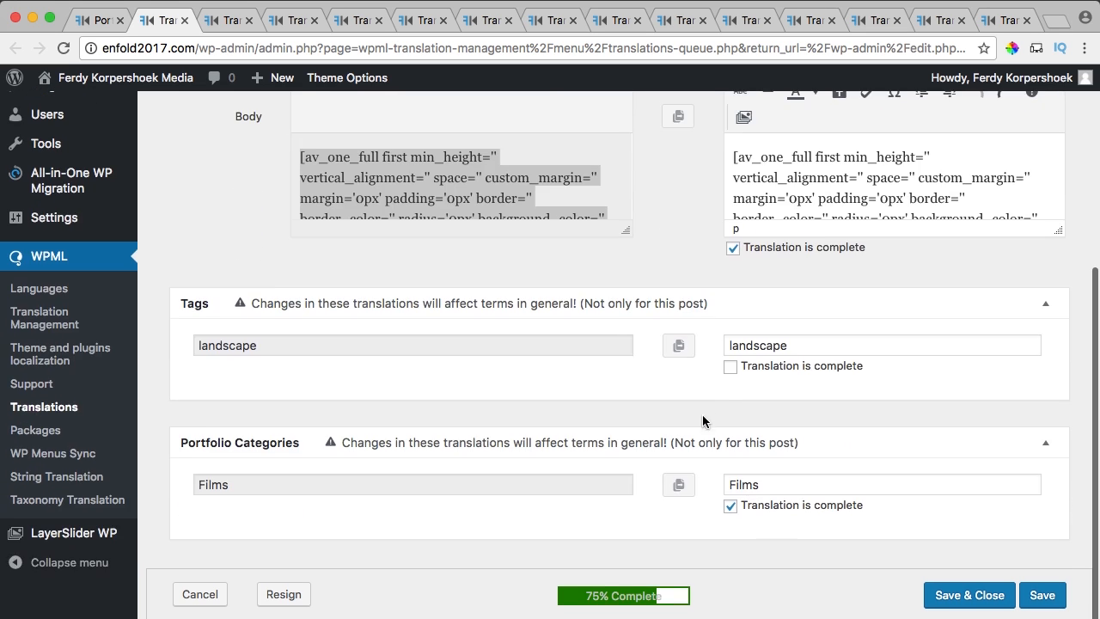
pyautogui.click(731, 367)
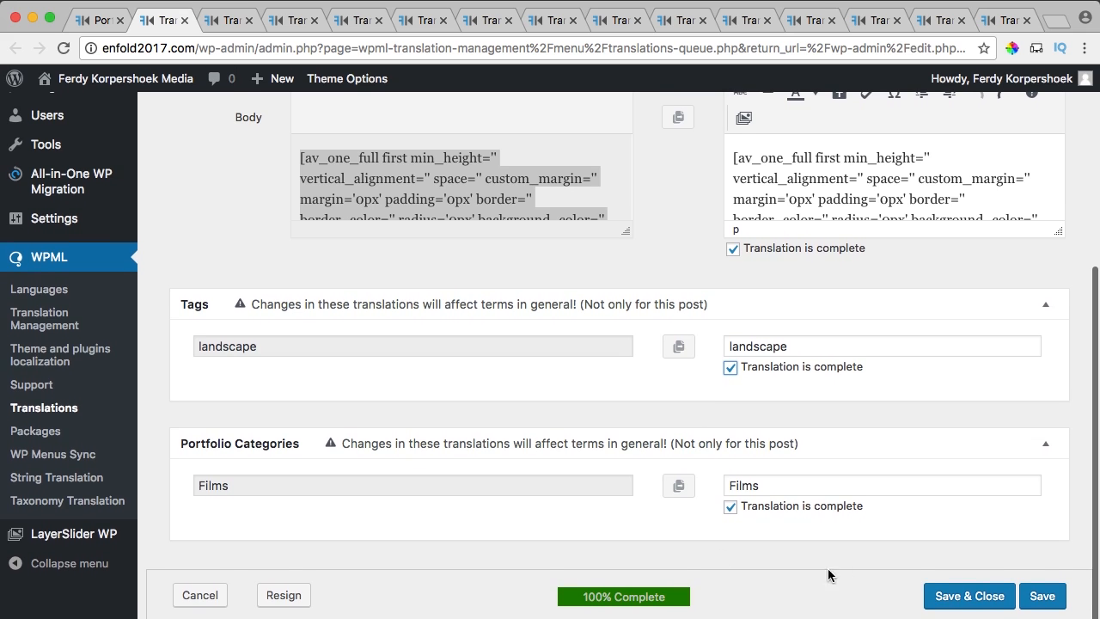
pyautogui.click(947, 597)
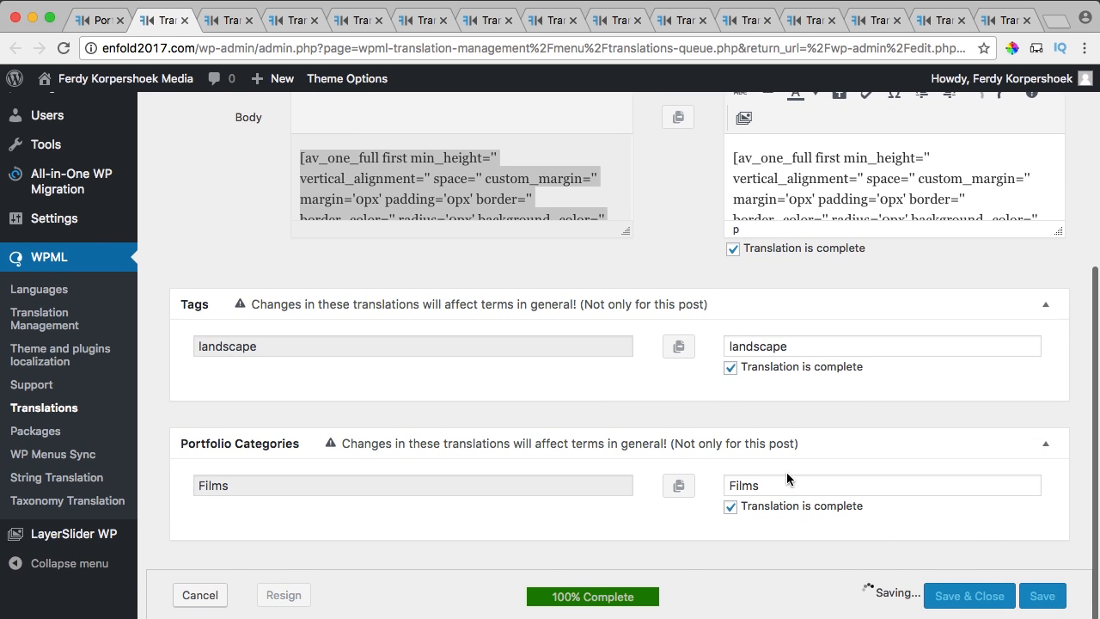
pyautogui.hotkey('ctrl', 'Tab')
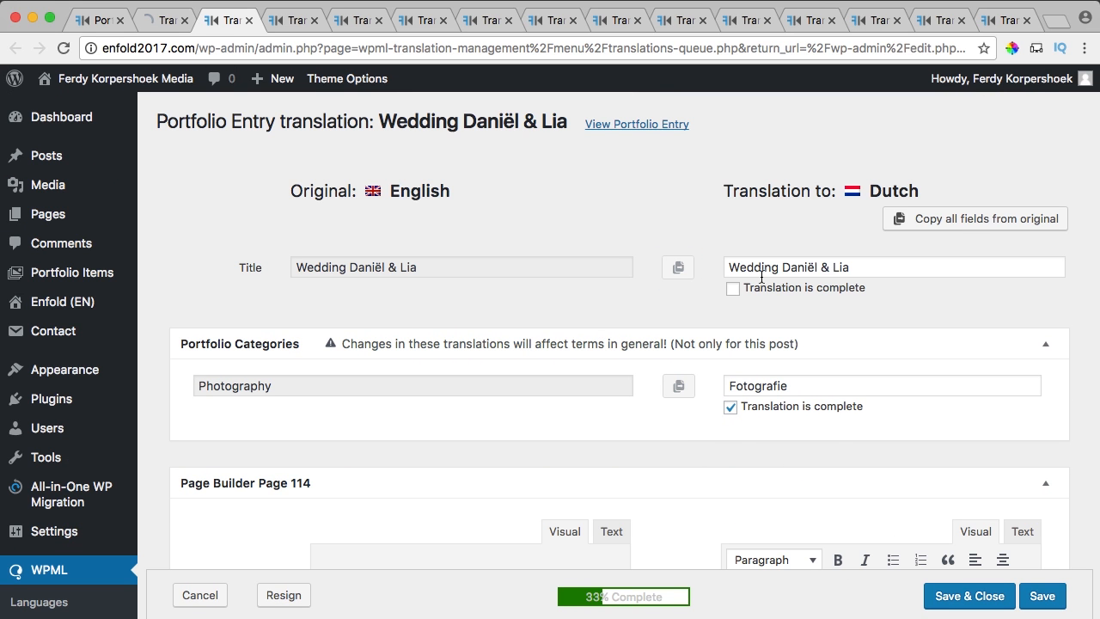
# Retitle the Wedding entry to Trouwfilm, copy its gallery content, mark all complete, and save
pyautogui.doubleClick(778, 269)
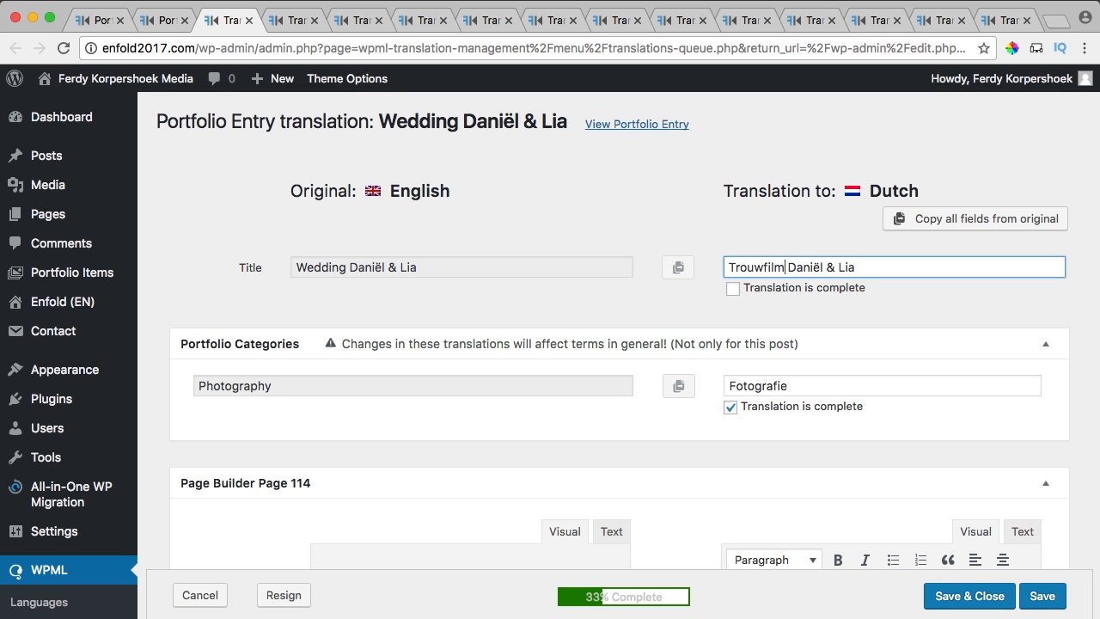
pyautogui.click(731, 289)
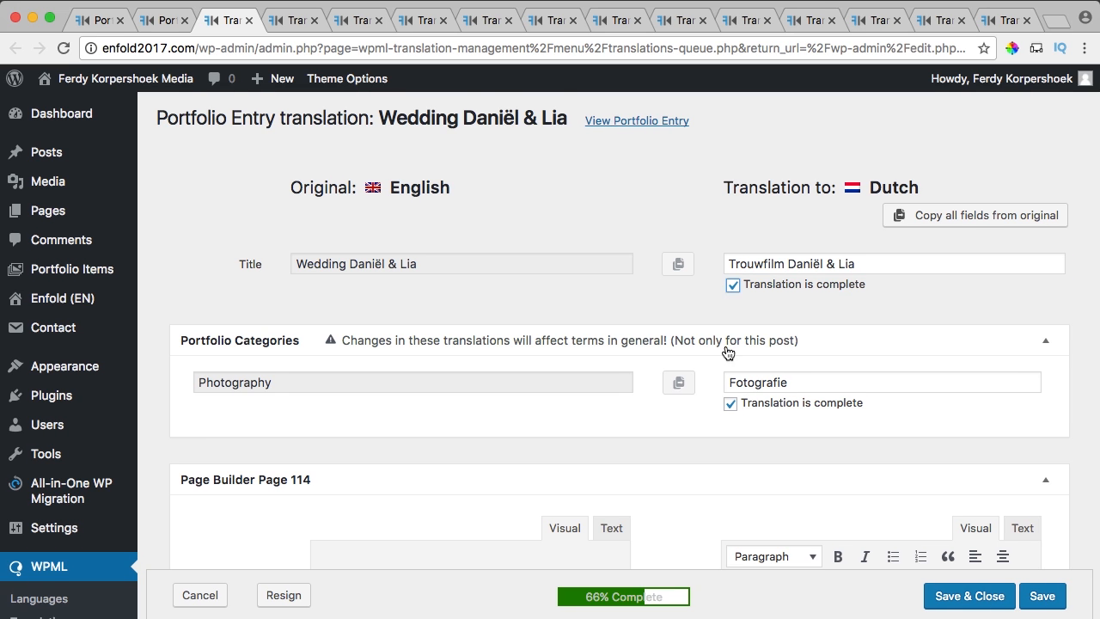
pyautogui.scroll(-7, 730, 352)
pyautogui.click(675, 362)
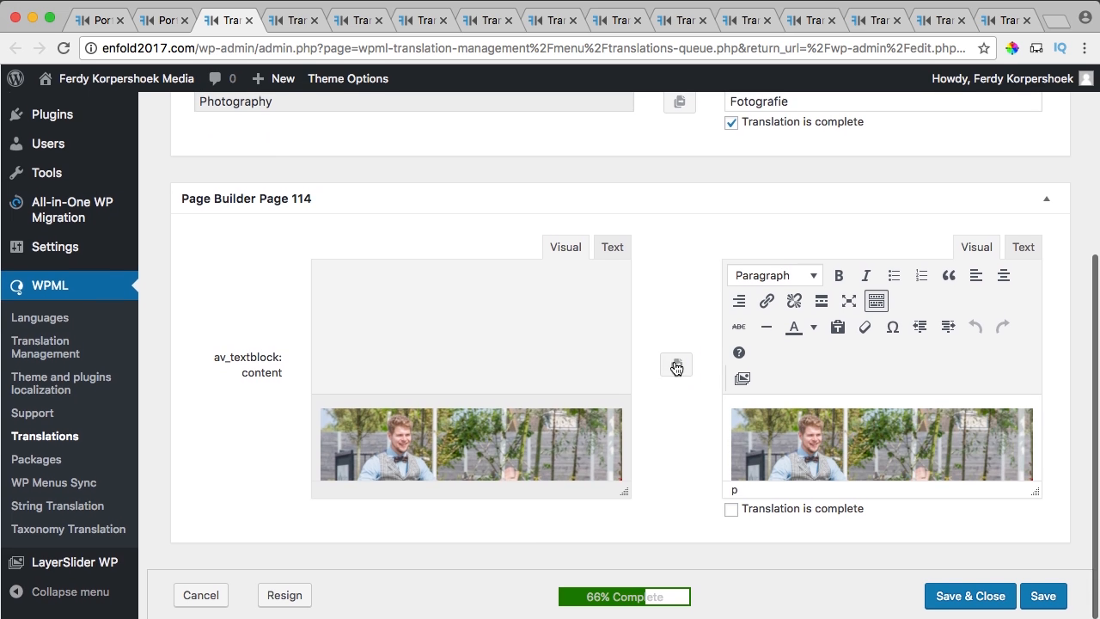
pyautogui.click(730, 506)
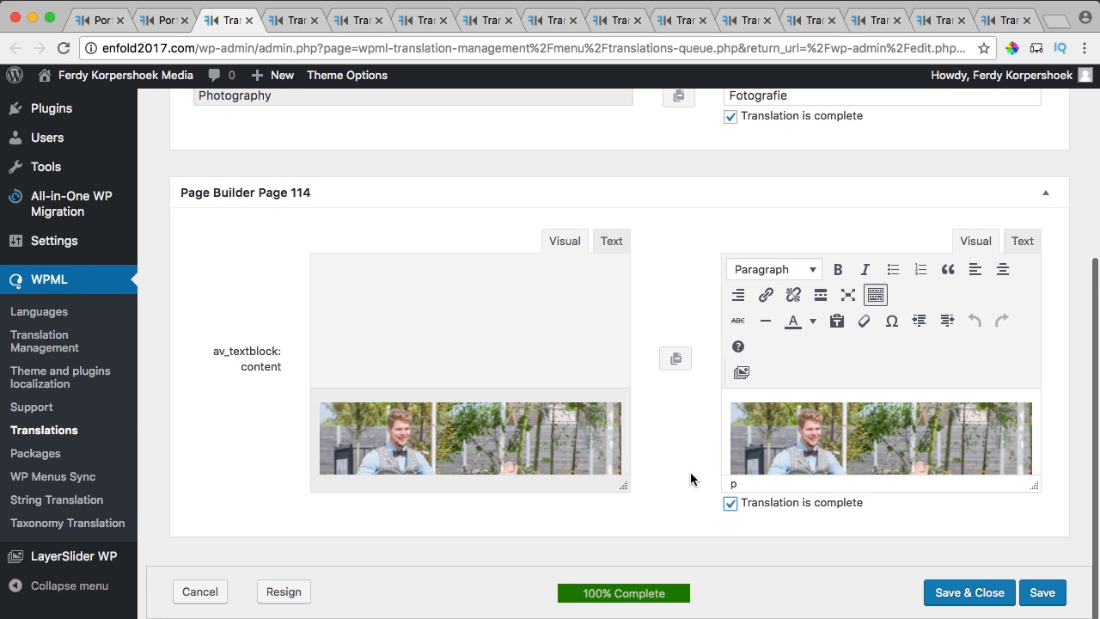
pyautogui.scroll(-2, 488, 440)
pyautogui.scroll(-2, 507, 437)
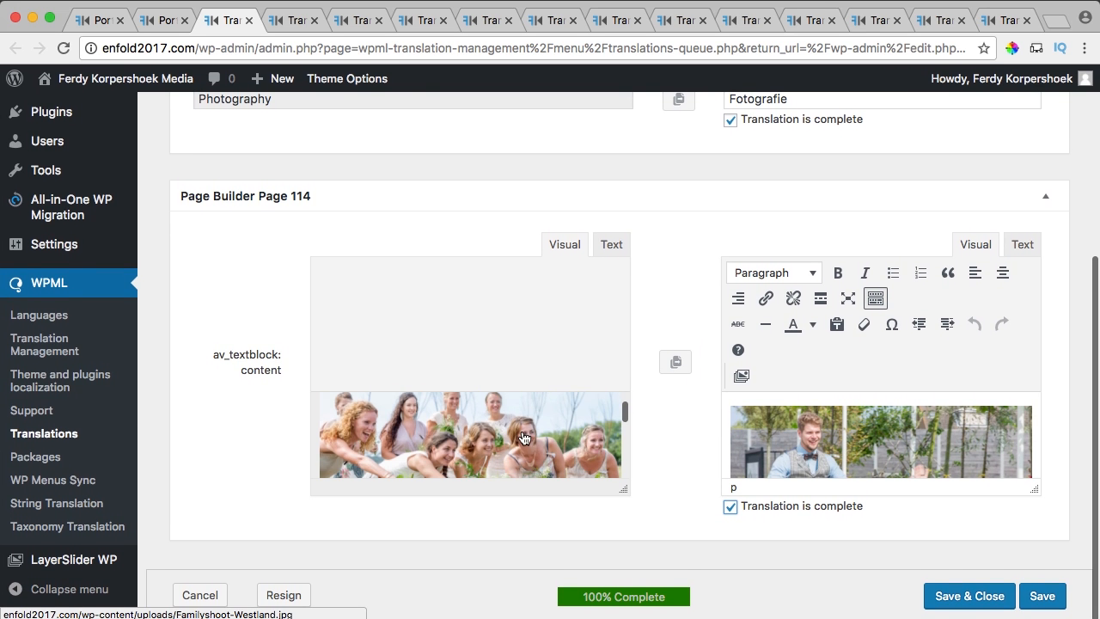
pyautogui.scroll(-3, 859, 436)
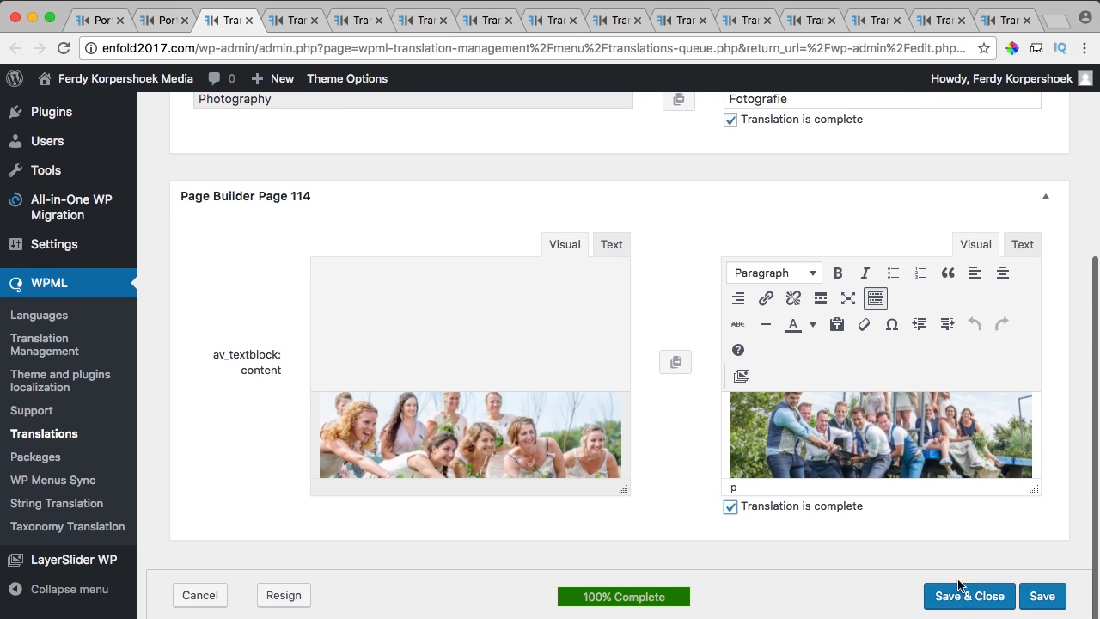
pyautogui.click(960, 600)
# Save the Loveshoot entry's Dutch translation with its title copied from the original
pyautogui.hotkey('ctrl', 'Tab')
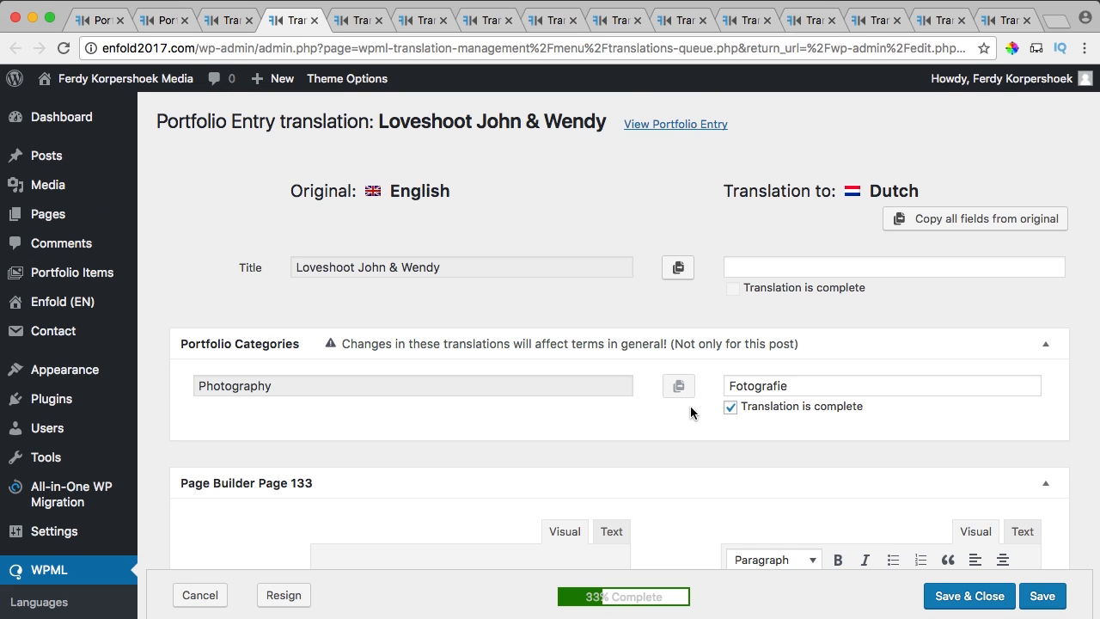
pyautogui.click(680, 275)
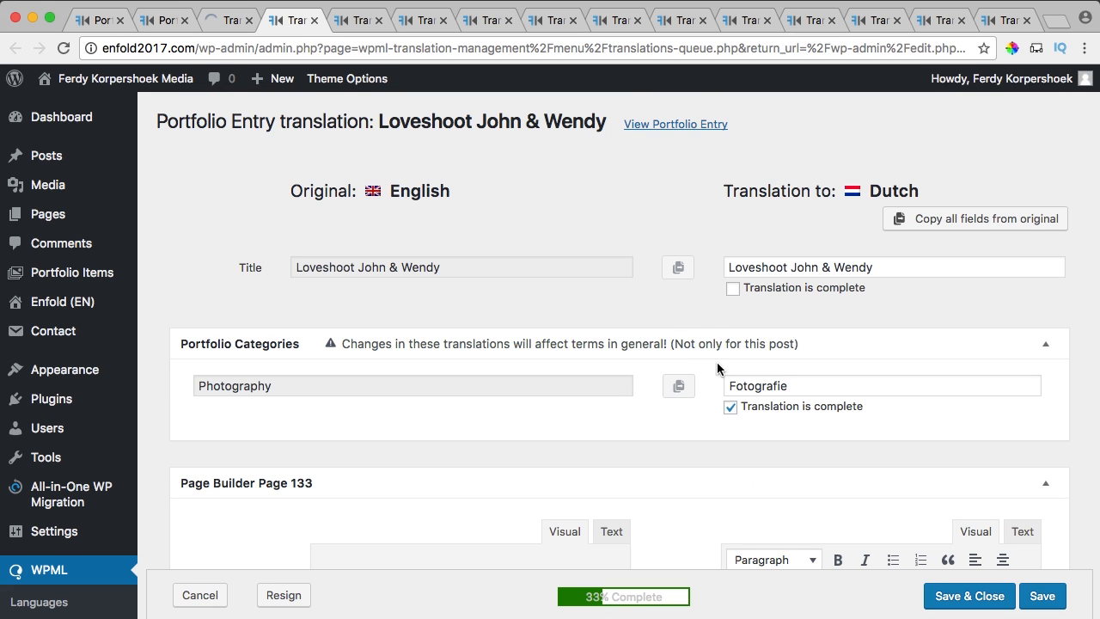
pyautogui.scroll(-5, 700, 421)
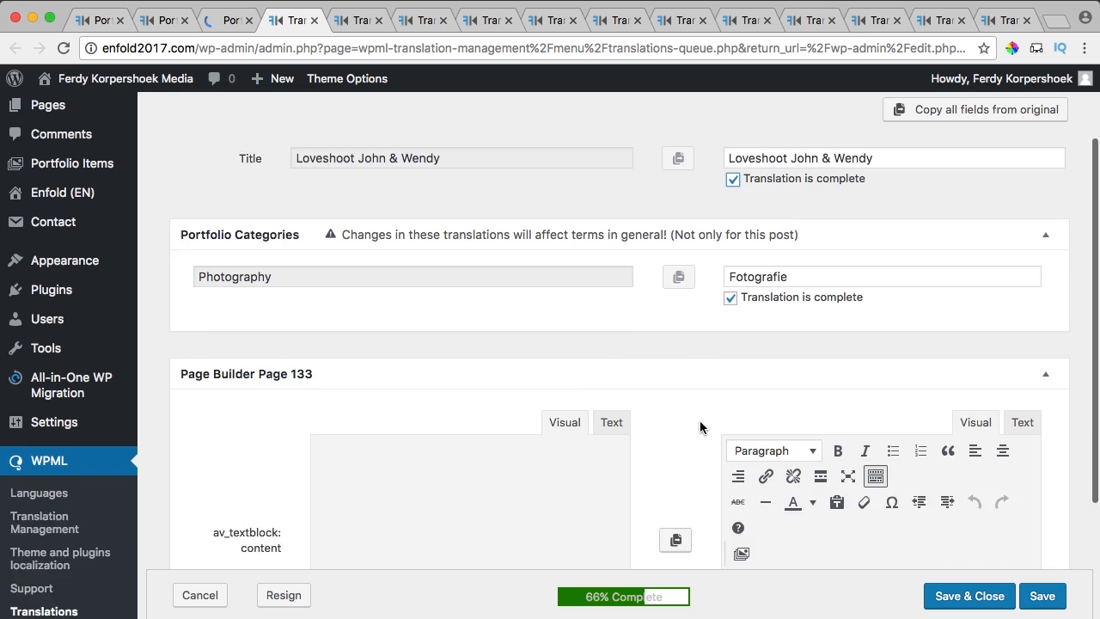
pyautogui.scroll(-1, 689, 353)
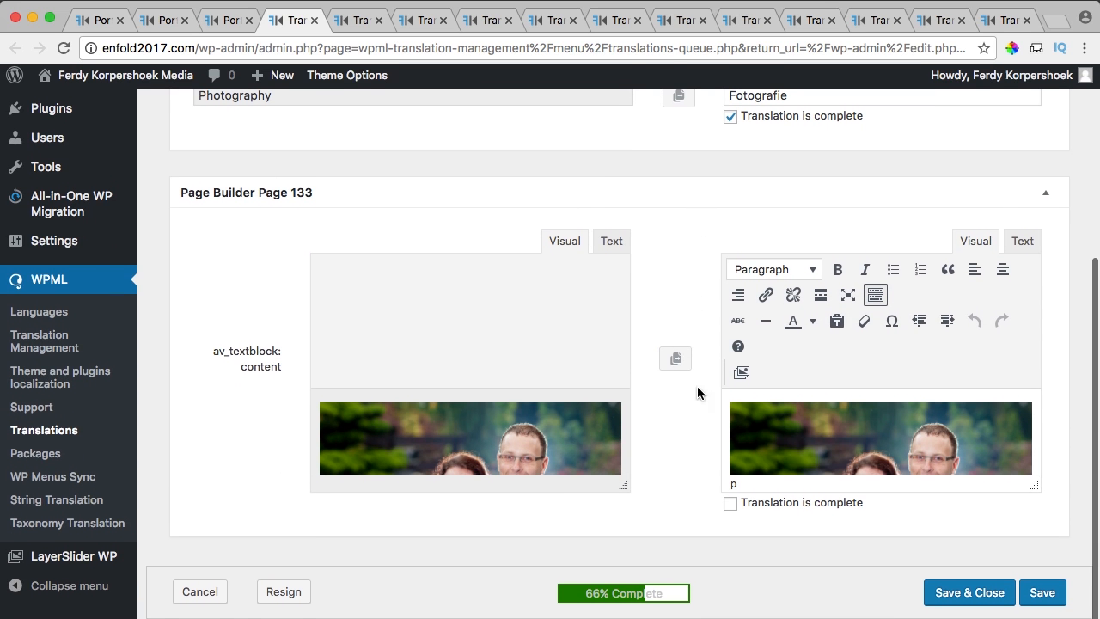
pyautogui.click(947, 596)
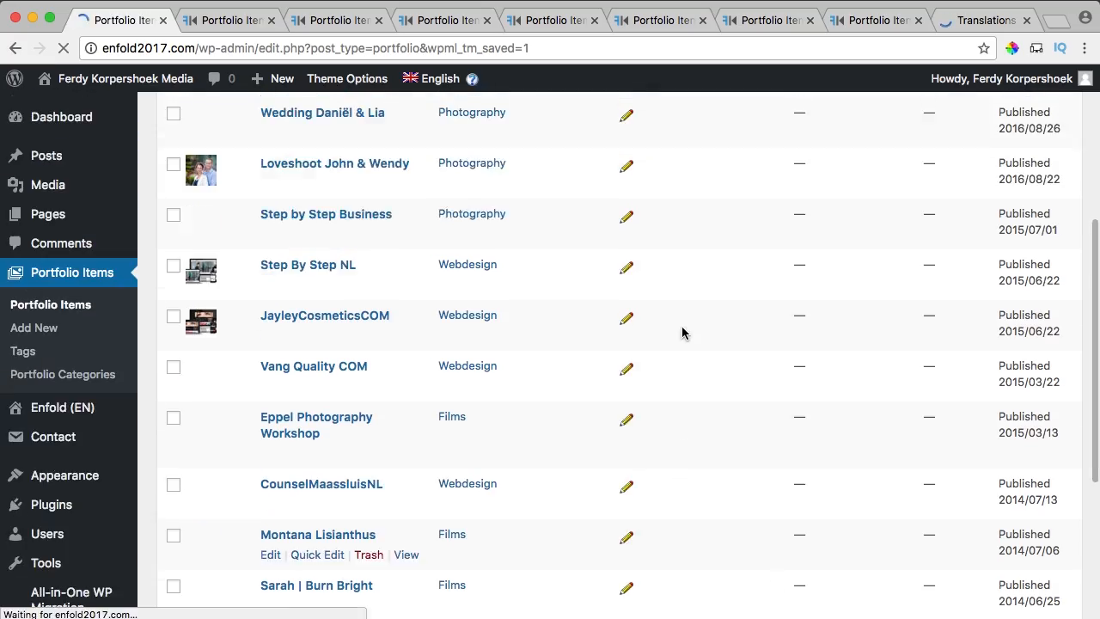
# Close the eight leftover translation tabs, leaving only the Portfolio Items list with 15 Dutch items
pyautogui.scroll(-3, 681, 332)
pyautogui.scroll(-2, 681, 333)
pyautogui.scroll(10, 683, 334)
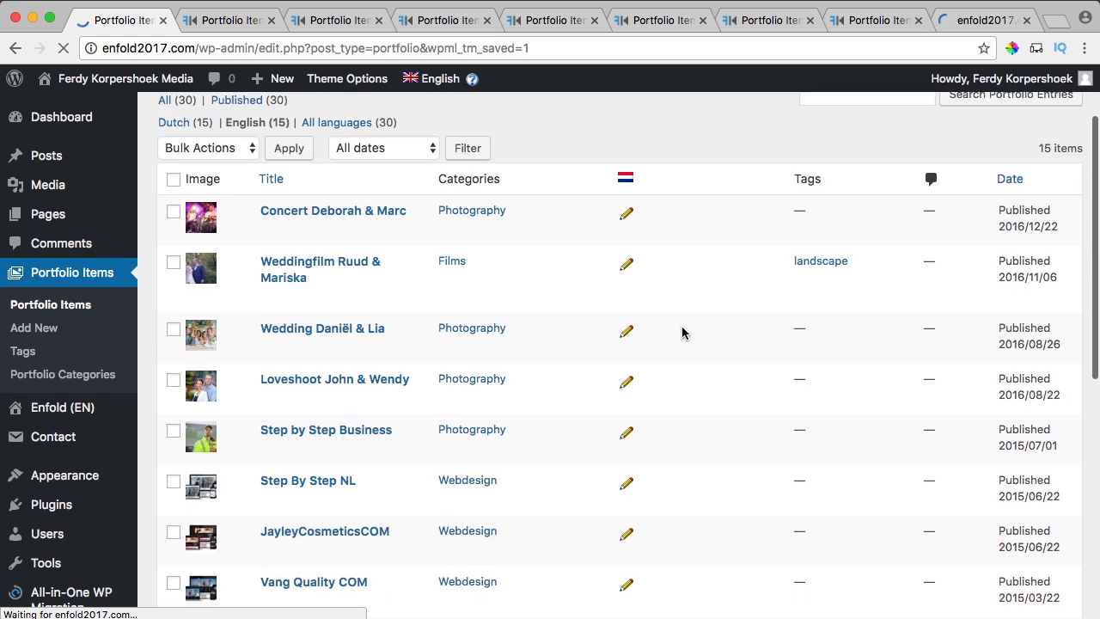
pyautogui.click(270, 21)
pyautogui.click(270, 24)
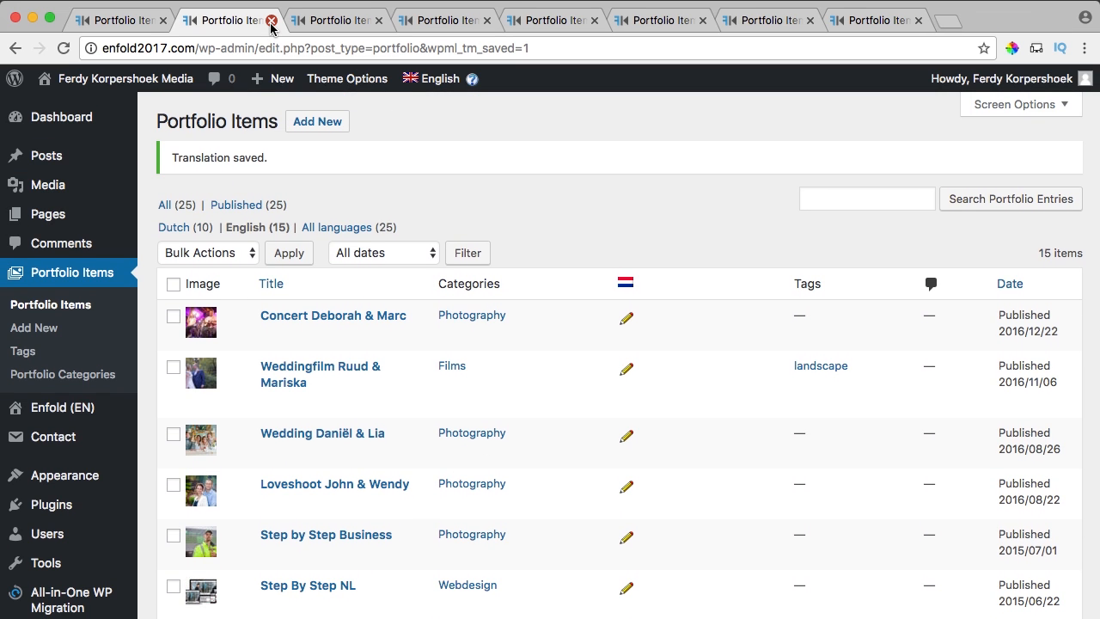
pyautogui.click(271, 22)
pyautogui.click(270, 21)
pyautogui.click(271, 21)
pyautogui.click(271, 21)
pyautogui.click(271, 21)
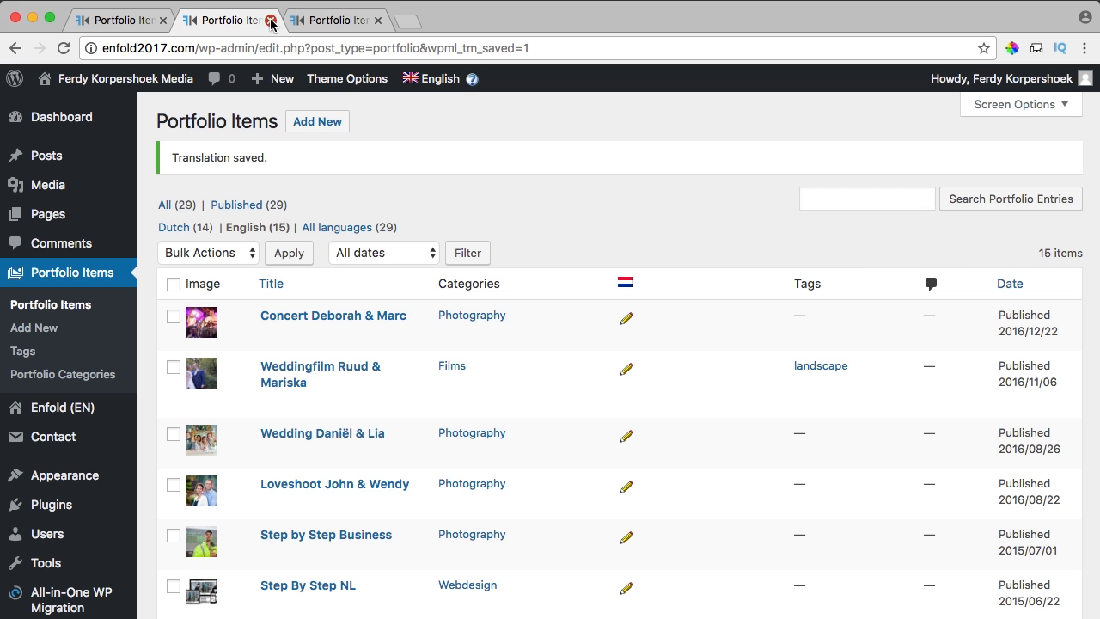
pyautogui.click(271, 22)
pyautogui.click(271, 22)
pyautogui.moveTo(103, 83)
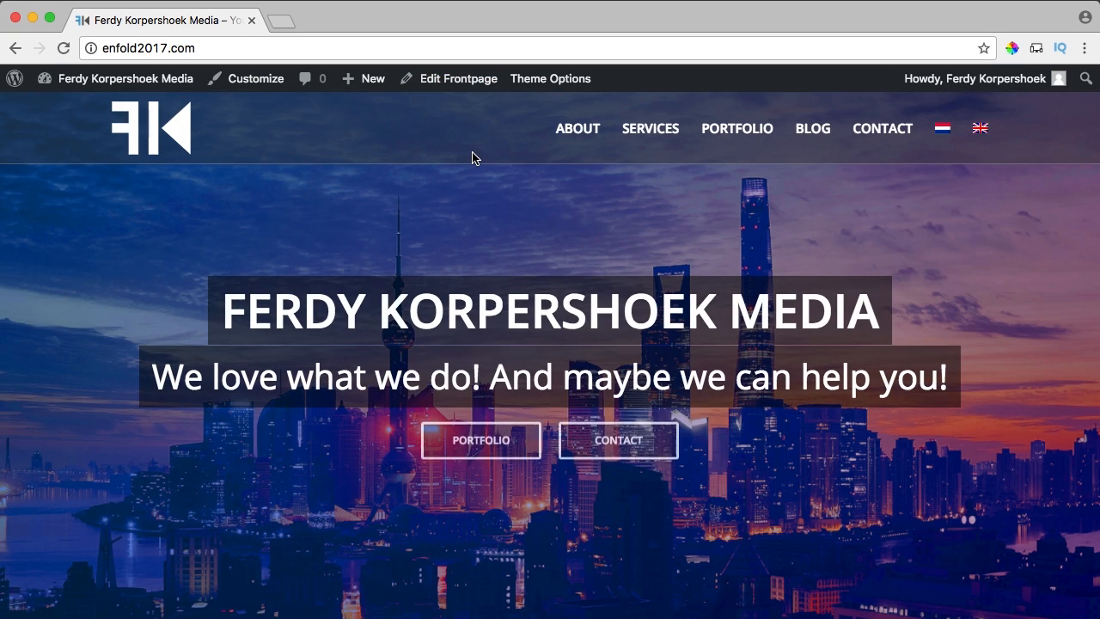
# Switch the live homepage to Dutch and scroll down to the Meest recente projecten items
pyautogui.scroll(-10, 473, 157)
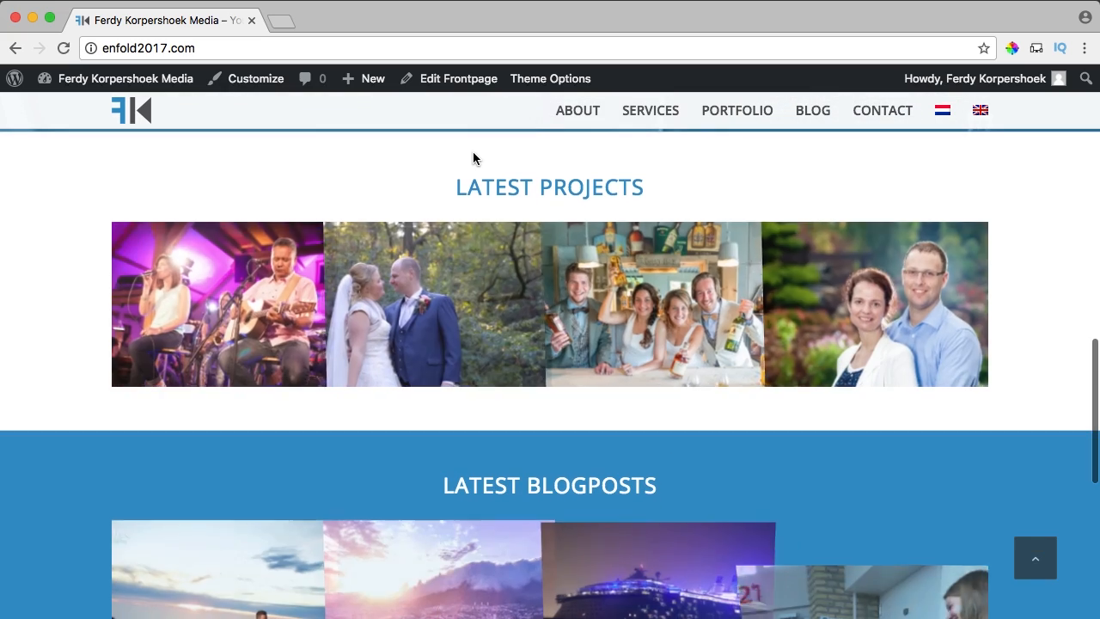
pyautogui.scroll(-4, 472, 158)
pyautogui.scroll(15, 501, 232)
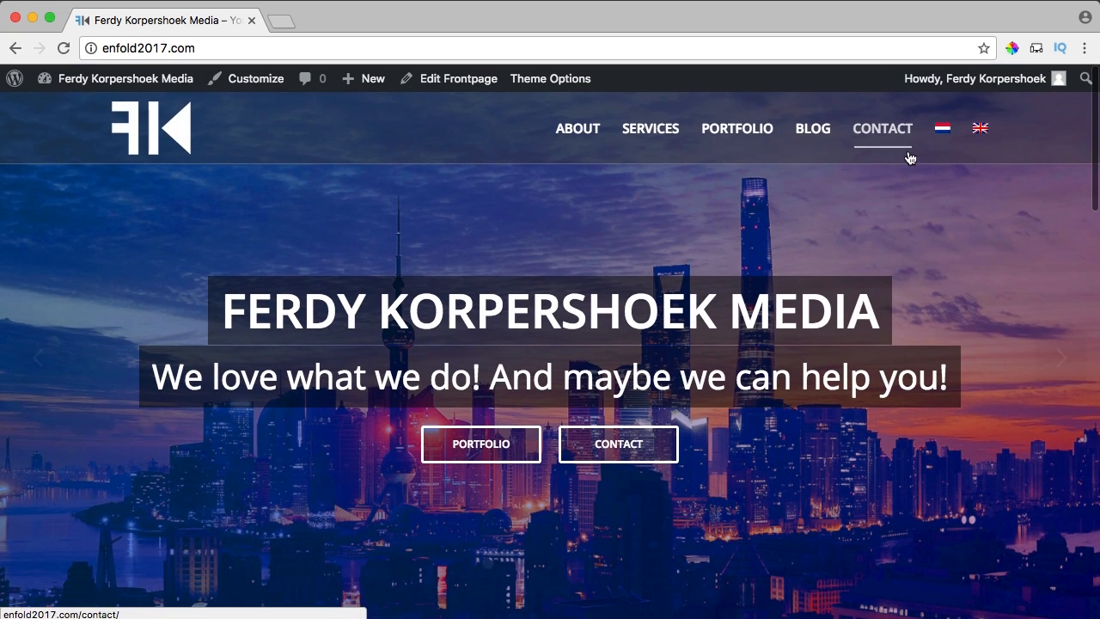
pyautogui.click(944, 130)
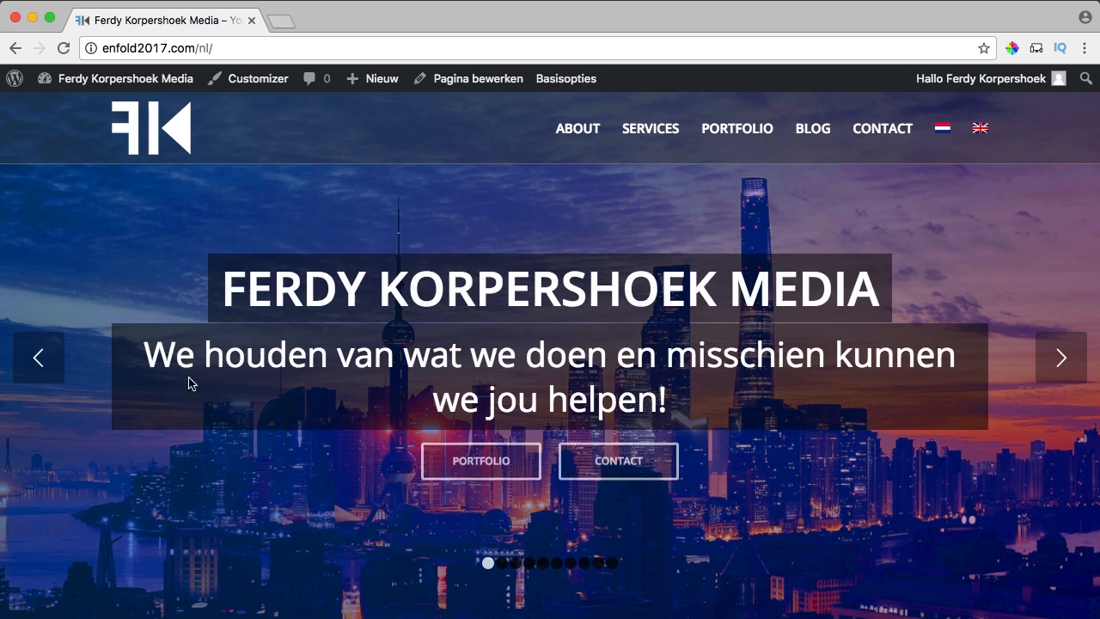
pyautogui.moveTo(176, 361); pyautogui.dragTo(620, 360)
pyautogui.click(692, 363)
pyautogui.scroll(-5, 693, 363)
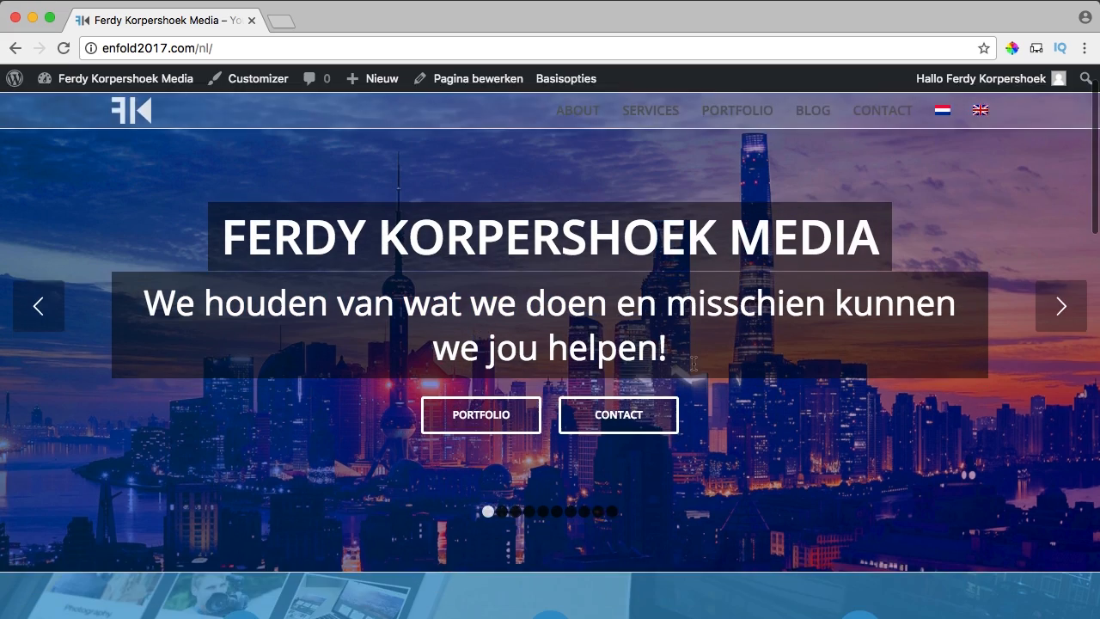
pyautogui.scroll(-6, 694, 364)
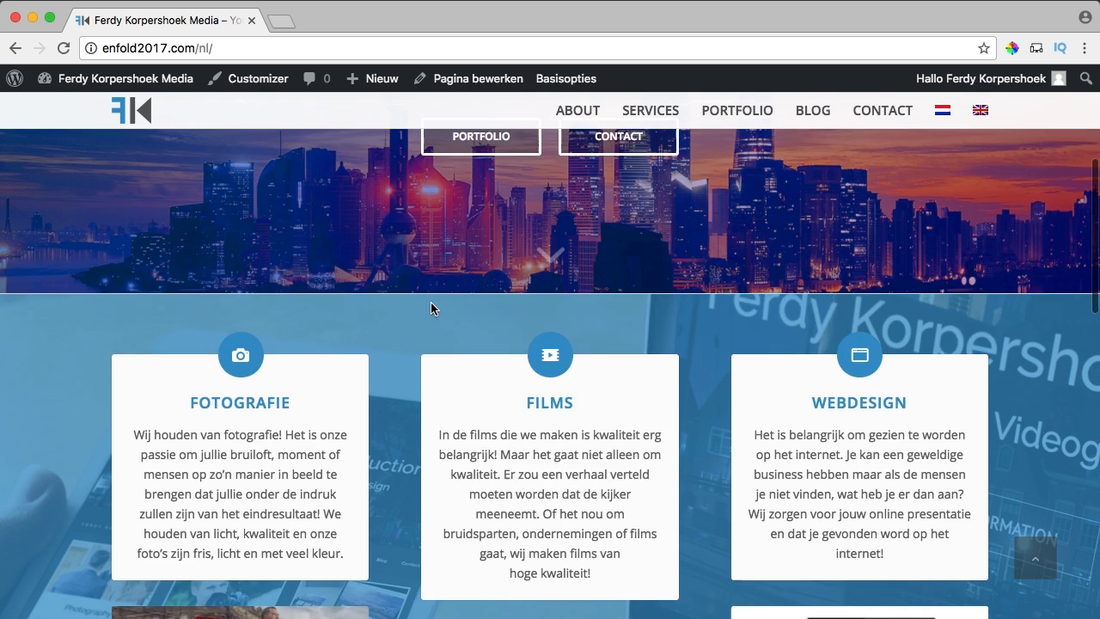
# Return to the top of the Dutch homepage and head for the site name to reach the Dashboard
pyautogui.scroll(3, 434, 307)
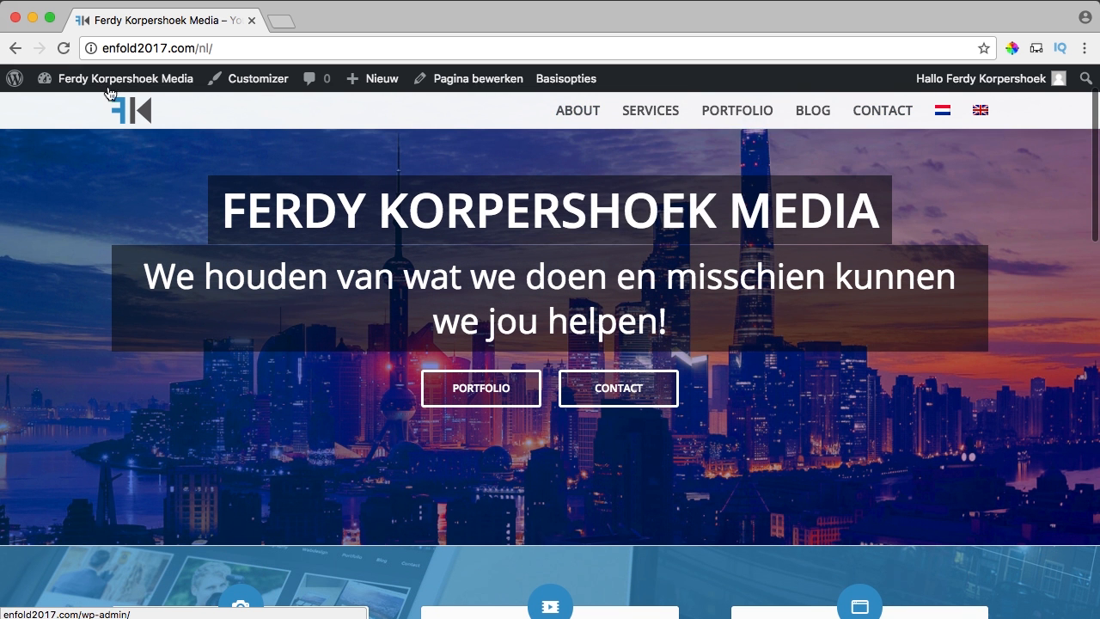
pyautogui.moveTo(92, 82)
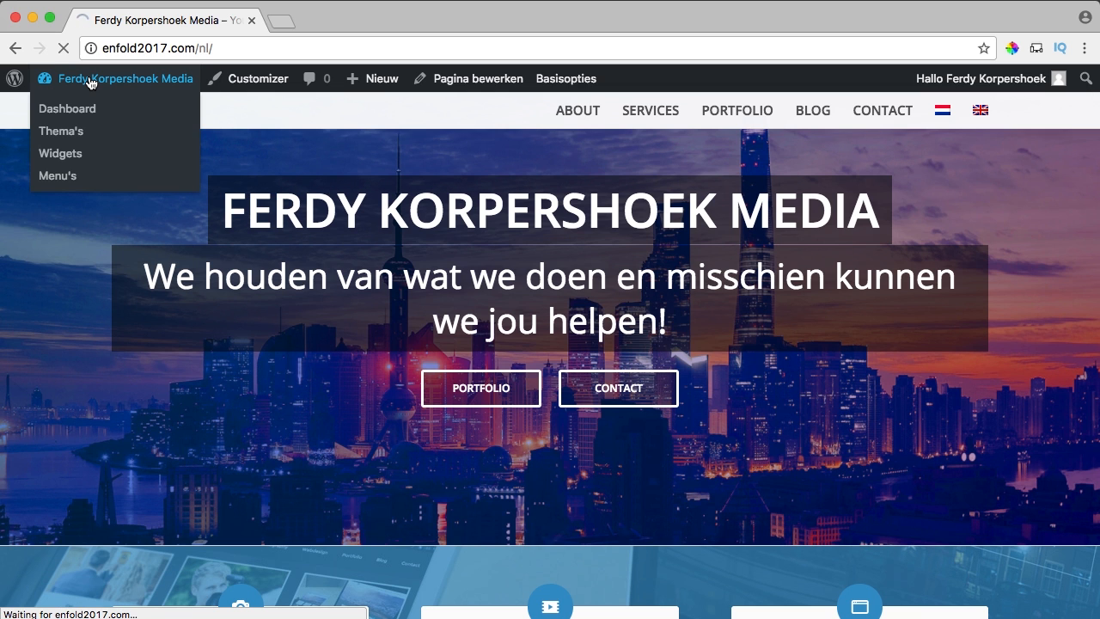
# Open Dutch translation editors for the About, Blog, Contact, Film, Photography, Portfolio and Services pages
pyautogui.click(53, 279)
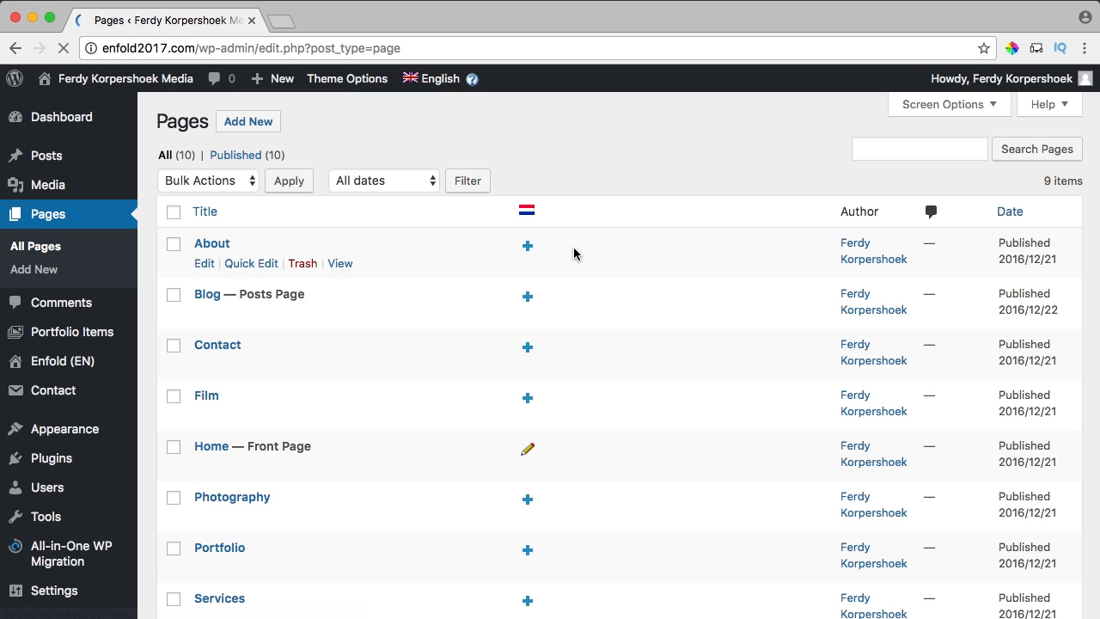
pyautogui.keyDown('super'); pyautogui.click(528, 293); pyautogui.keyUp('super')
pyautogui.keyDown('super'); pyautogui.click(527, 341); pyautogui.keyUp('super')
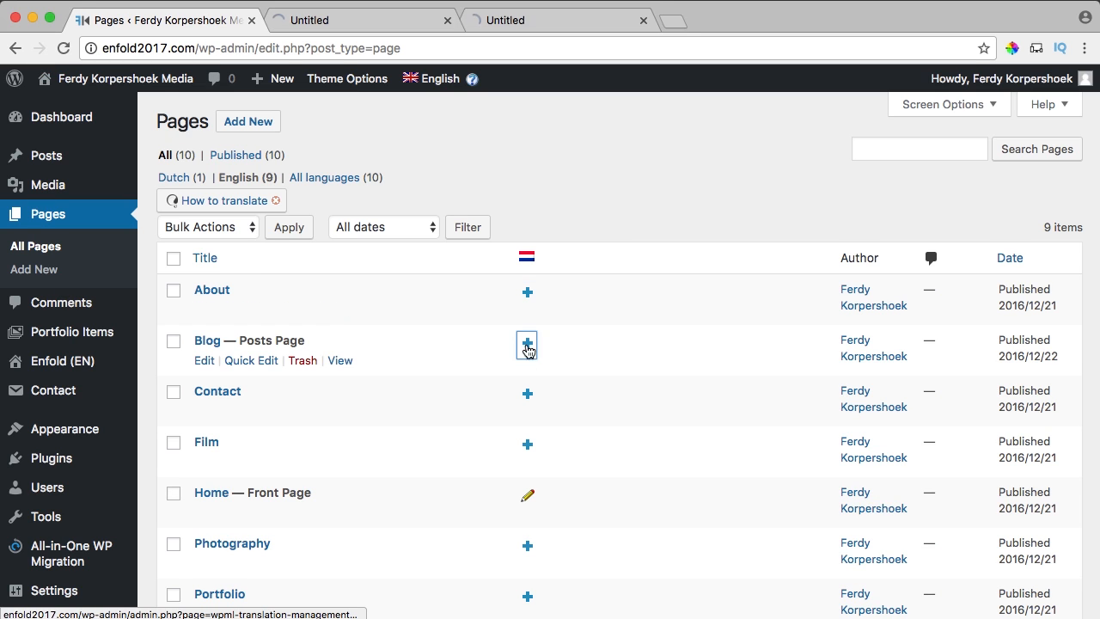
pyautogui.keyDown('super'); pyautogui.click(527, 393); pyautogui.keyUp('super')
pyautogui.keyDown('super'); pyautogui.click(528, 443); pyautogui.keyUp('super')
pyautogui.scroll(-5, 582, 398)
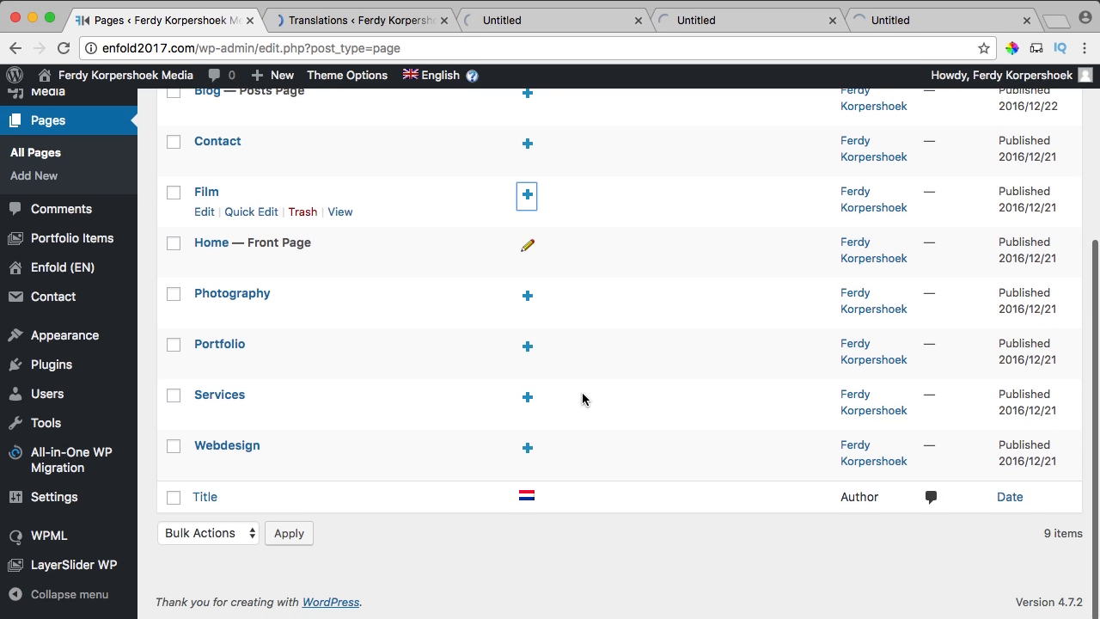
pyautogui.keyDown('super'); pyautogui.click(528, 301); pyautogui.keyUp('super')
pyautogui.keyDown('super'); pyautogui.click(528, 351); pyautogui.keyUp('super')
pyautogui.keyDown('super'); pyautogui.click(528, 401); pyautogui.keyUp('super')
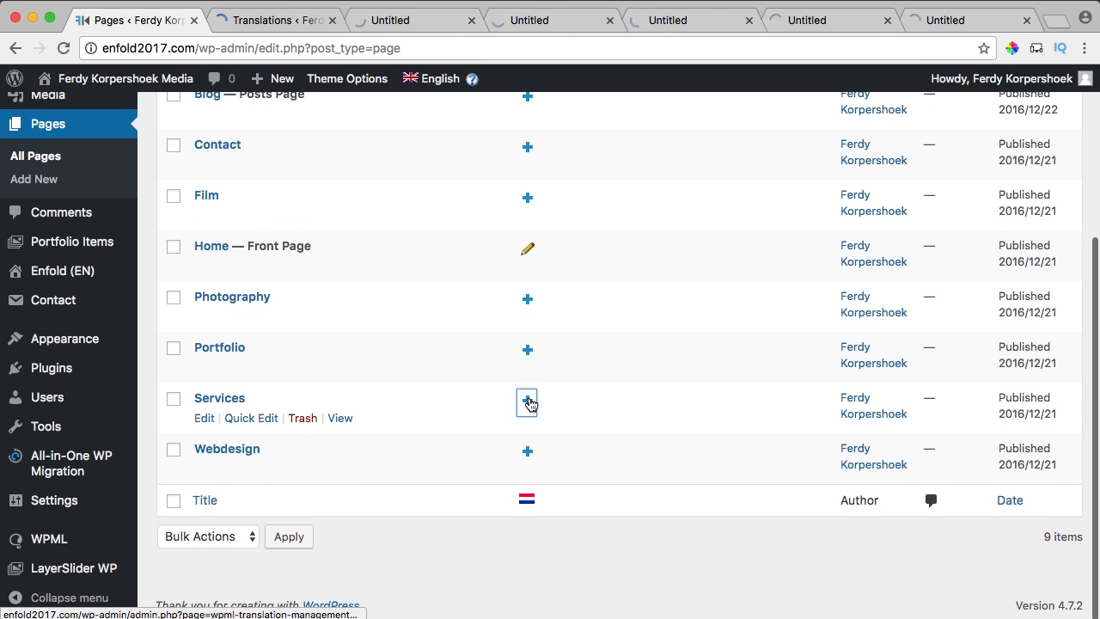
# Enter the About page's Dutch intro text and the heading 'JE VERDIENT HET OM GEZIEN TE WORDEN'
pyautogui.click(266, 19)
pyautogui.click(859, 296)
pyautogui.write('Hey, mijn naam is Ferdy Korpershoek. Ik ben 30 jaar en ik ben getrouwd met Anna. Ik woon in Nederland en ik vind het geweldig om te reizen, dingen te leren en dingen te onderwijzen. Ik houd er van om deze dingen te doen en ik houd er ook van om mensen te leren wat ik weet. Sinds we internet hebben kan ik zelfs dingen leren aan mensen als ik zelf aan het slapen ben. Dat vind ik geweldig!')
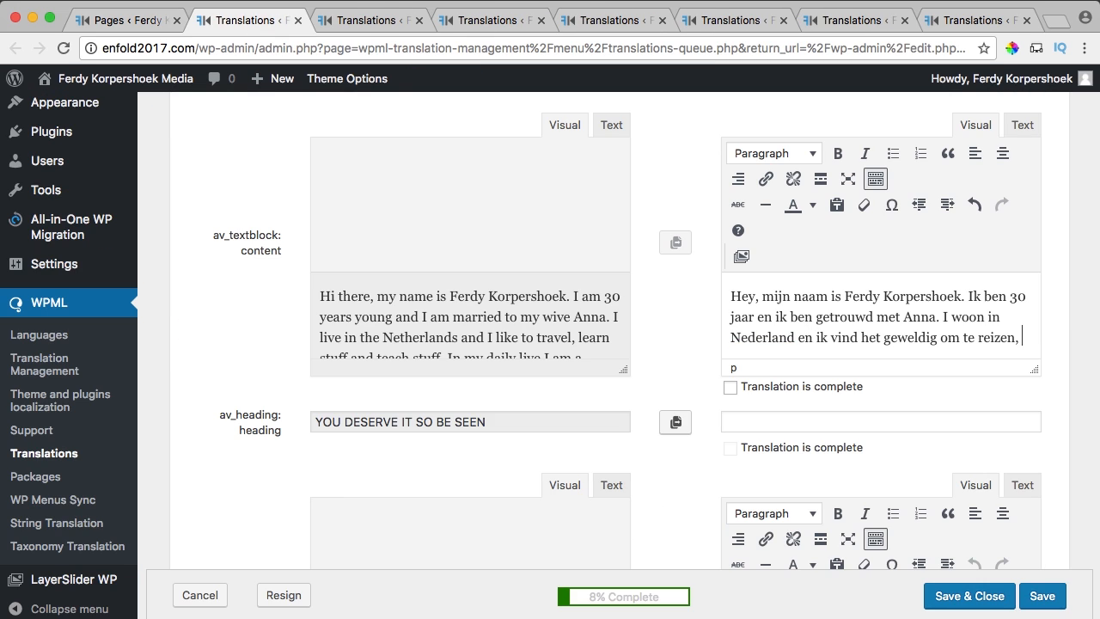
pyautogui.click(733, 484)
pyautogui.click(807, 519)
pyautogui.write('JE VERDIENT HET OM GEZIEN TE WORDEN')
pyautogui.click(730, 136)
# Fill in the About page's Dutch testimonials, copy the testimonial names, and mark them complete
pyautogui.click(808, 353)
pyautogui.write("Dit geweldige stel heeft prachtig foto's gemaakt")
pyautogui.click(676, 470)
pyautogui.click(676, 531)
pyautogui.scroll(-5, 859, 387)
pyautogui.click(859, 408)
pyautogui.write('Deze mensen moet je ontmoeten! Ze zijn zo aardig en vriendelijk! En wow! Ze leveren goed werk! Ze hebben een geweldige bedrijfsfilm voor me gmaa')
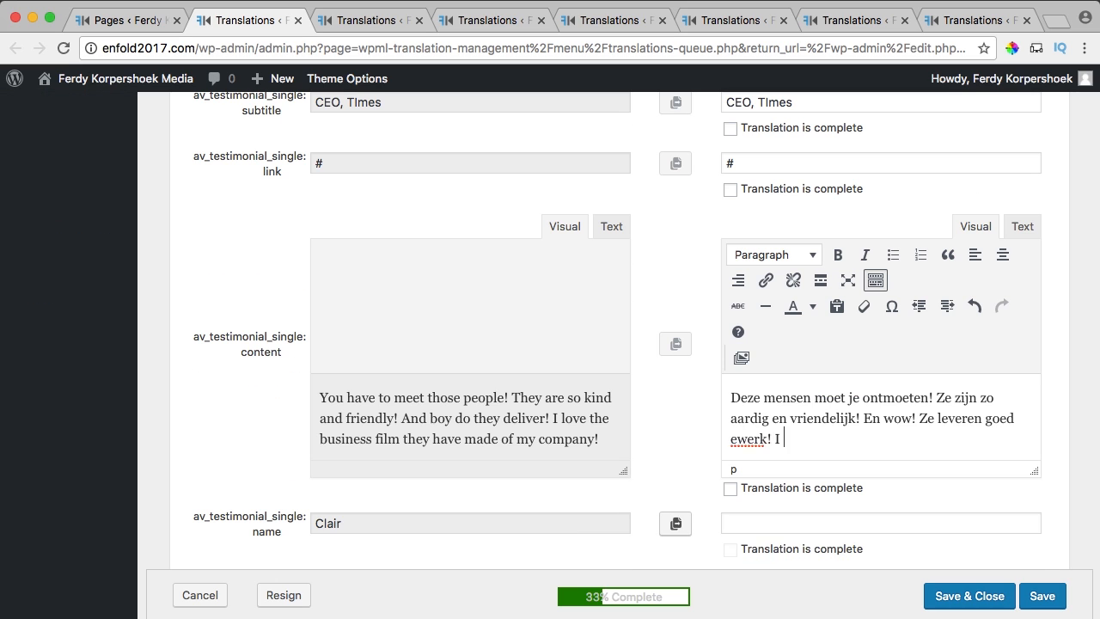
pyautogui.click(859, 412)
pyautogui.write("Elke keer als we de foto's van onze bruiloft zien herbeleven we onze bruiloft opnieuw. Ferdy en Anna hebben ons ver boven onze verwachtingen")
pyautogui.moveTo(1023, 449); pyautogui.dragTo(836, 446)
pyautogui.click(729, 405)
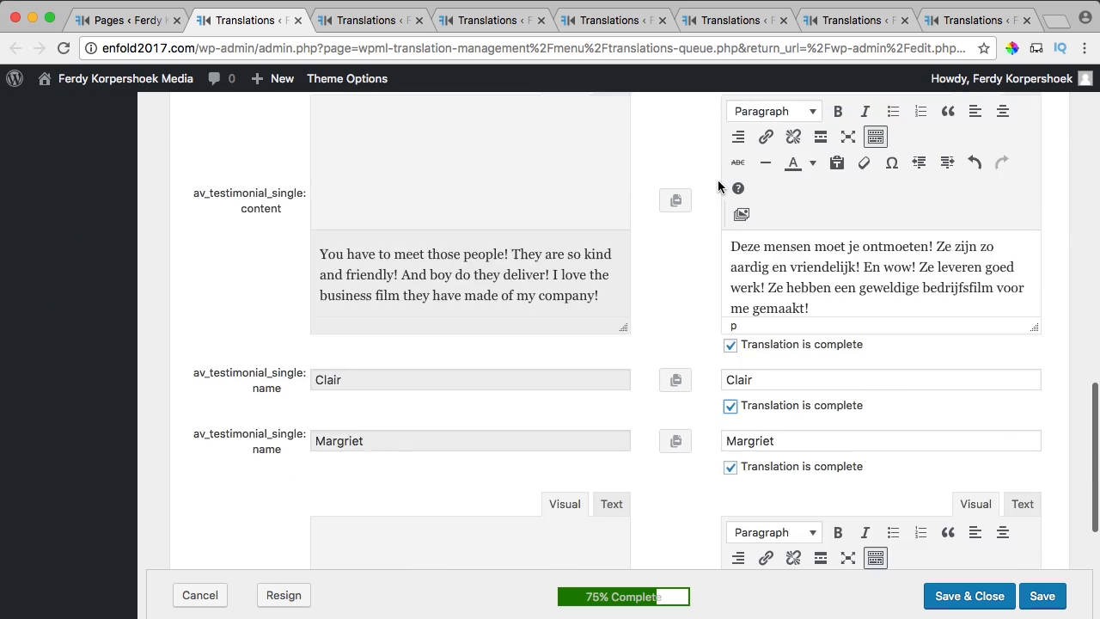
pyautogui.click(969, 596)
# Enter the Dutch Contact page text and the Services page's 'Diensten' heading and icon-box text
pyautogui.click(369, 20)
pyautogui.write('Wil je ons een bericht sturen? Voel je Do you')
pyautogui.click(734, 20)
pyautogui.click(978, 20)
pyautogui.write("DienstenWe houden van wat we doen! We maken foto's, films en websites. In elk werk wat we doen willen we kwaliteit tonen! Hoge kwaliteit zodat mensen onder de indruk zijn! Voel je vrij om contact met ons op te nemen!")
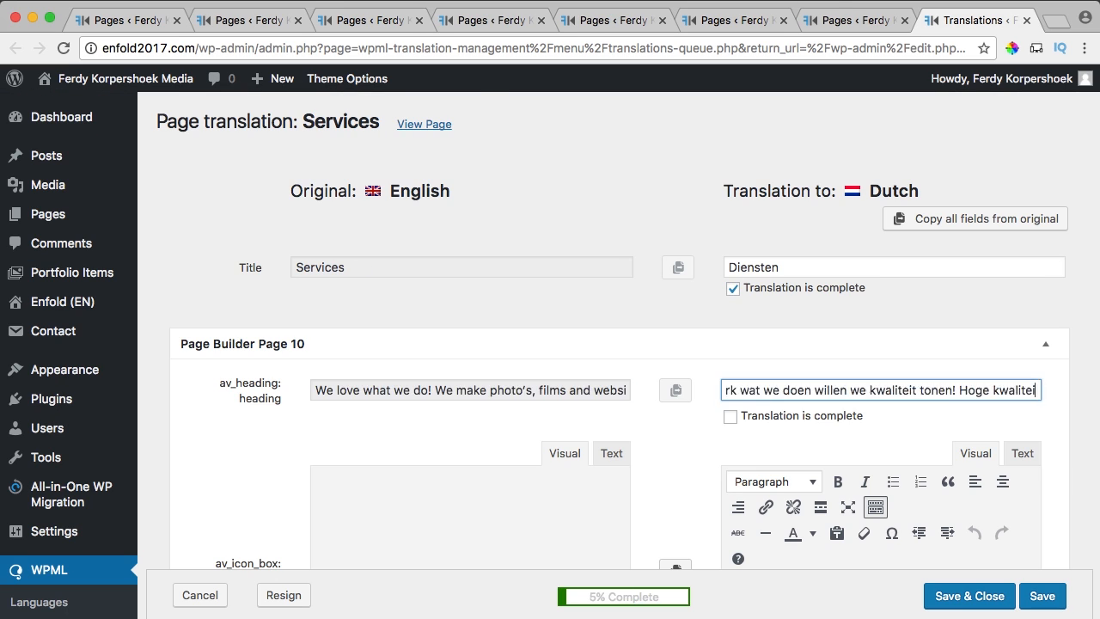
pyautogui.click(731, 417)
pyautogui.scroll(-3, 893, 387)
pyautogui.click(885, 408)
pyautogui.write('We houden van fotografie! Het onze passie om bruiloften')
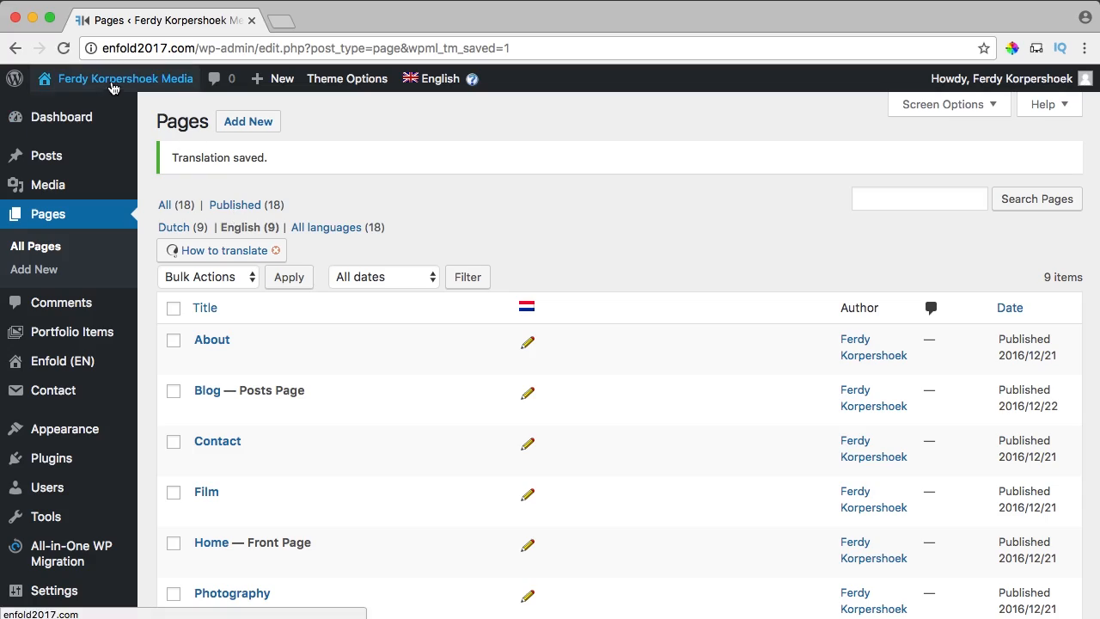
# Leave the Dutch homepage for Appearance > Menus, where the English main_menu is shown
pyautogui.moveTo(114, 82)
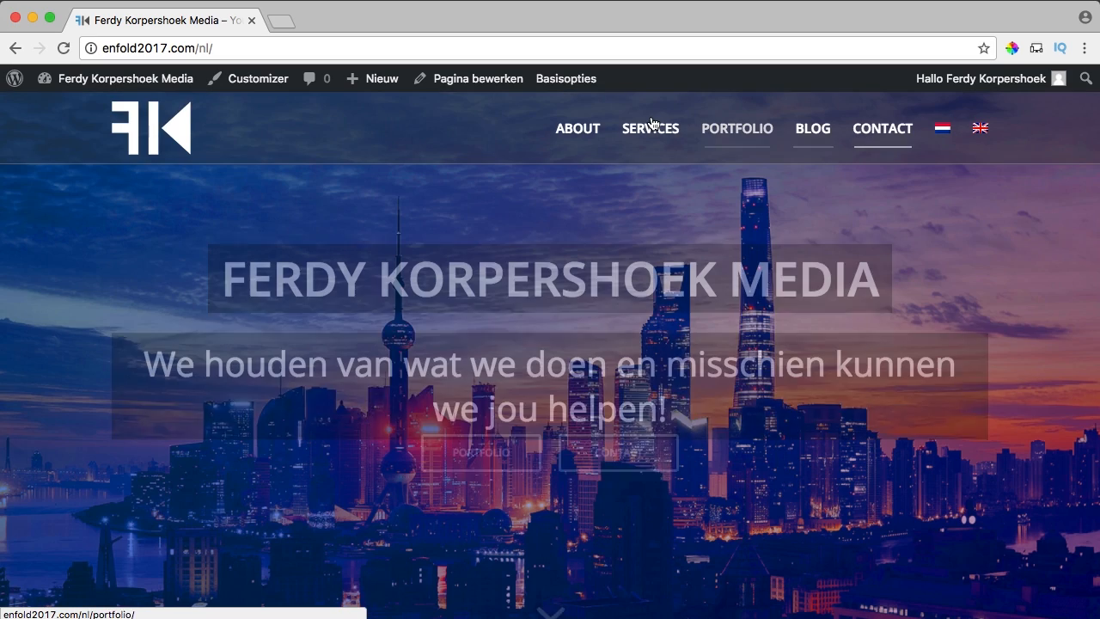
pyautogui.moveTo(65, 80)
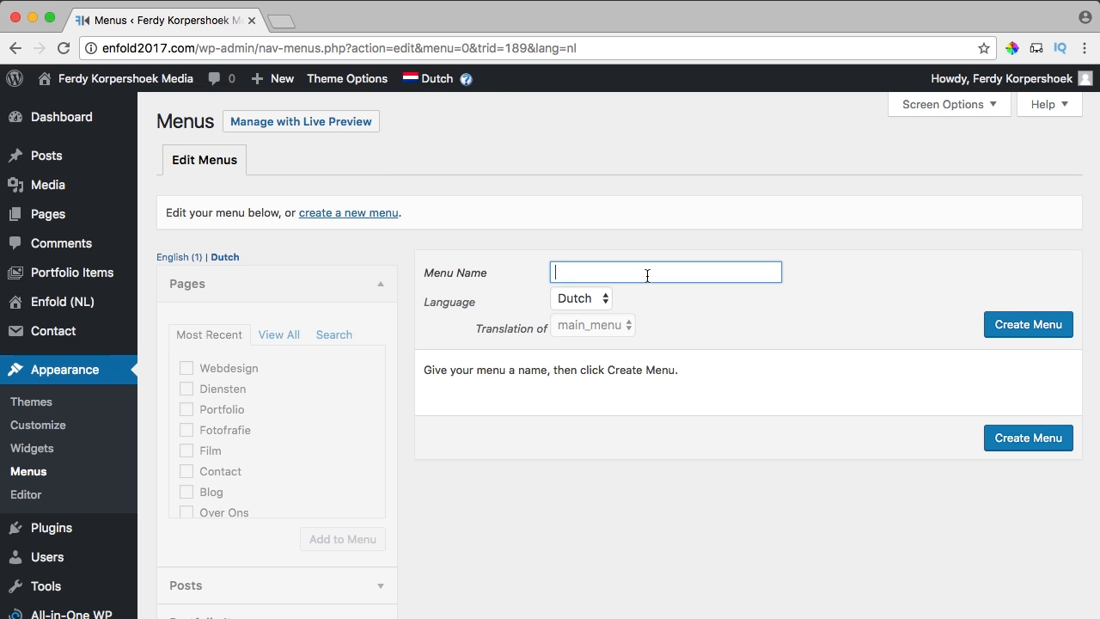
# Create Dutch menu 'main_menu_nl' as translation of main_menu, then open menu synchronization
pyautogui.write('main_me')
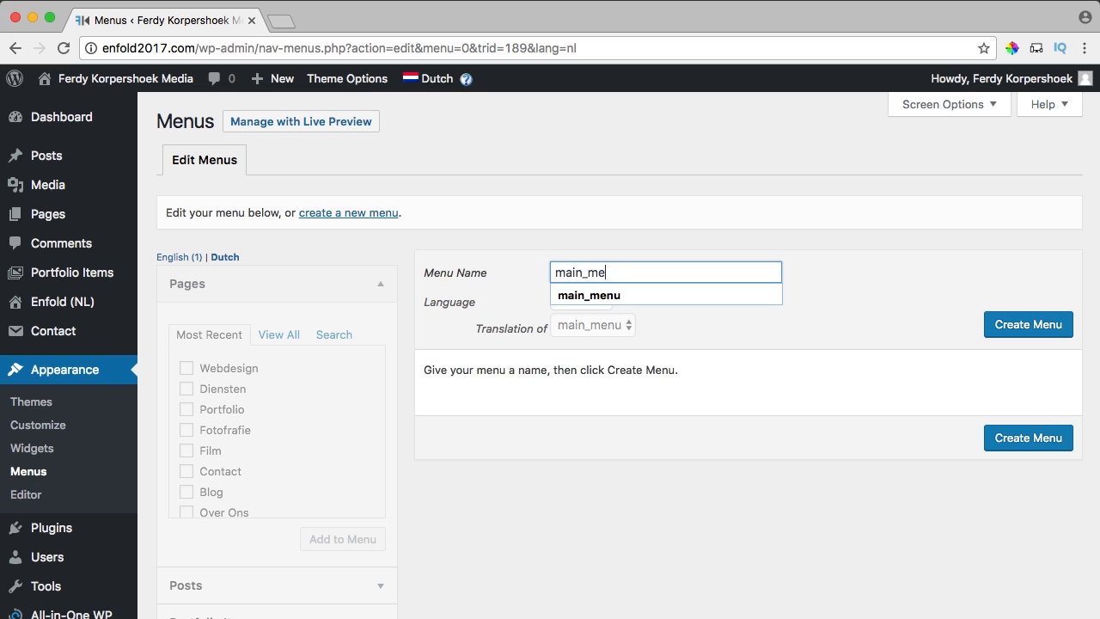
pyautogui.write('nu_nl')
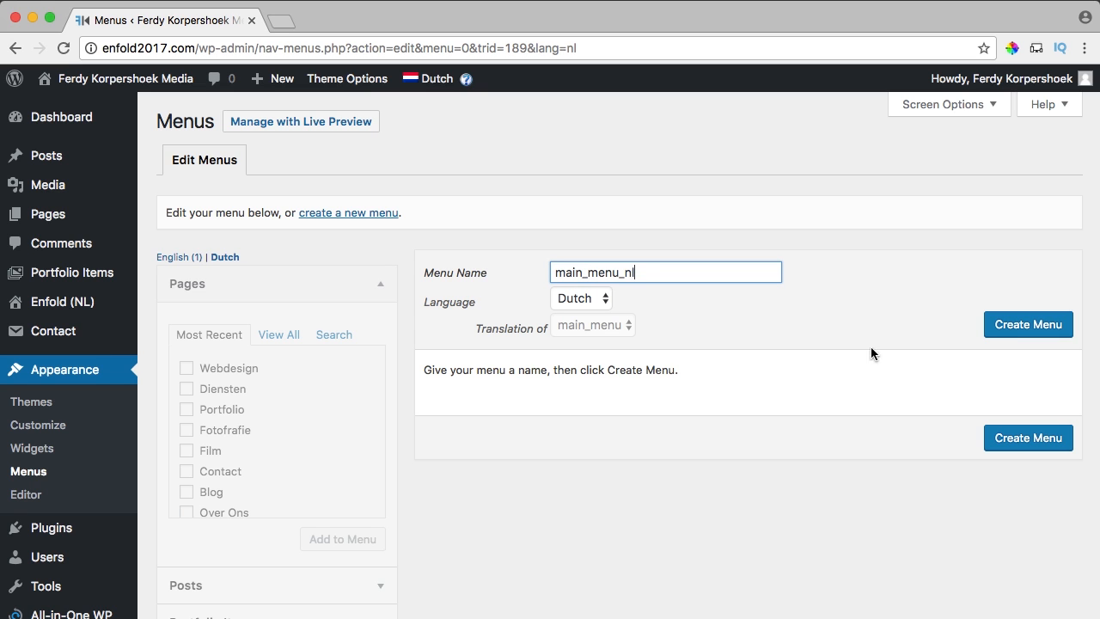
pyautogui.click(1003, 332)
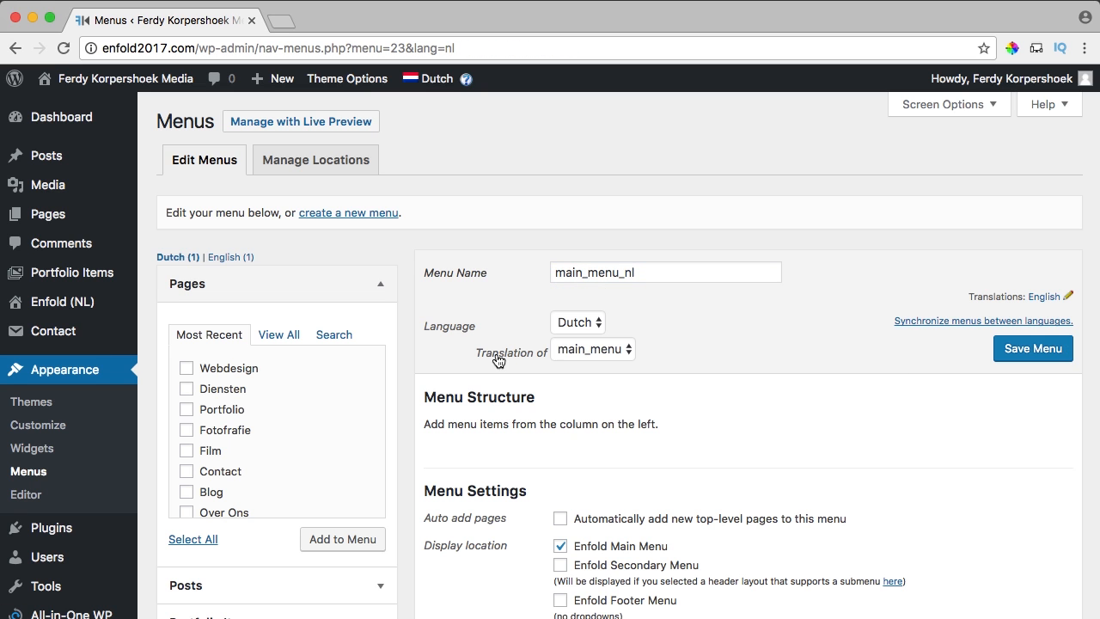
pyautogui.click(579, 350)
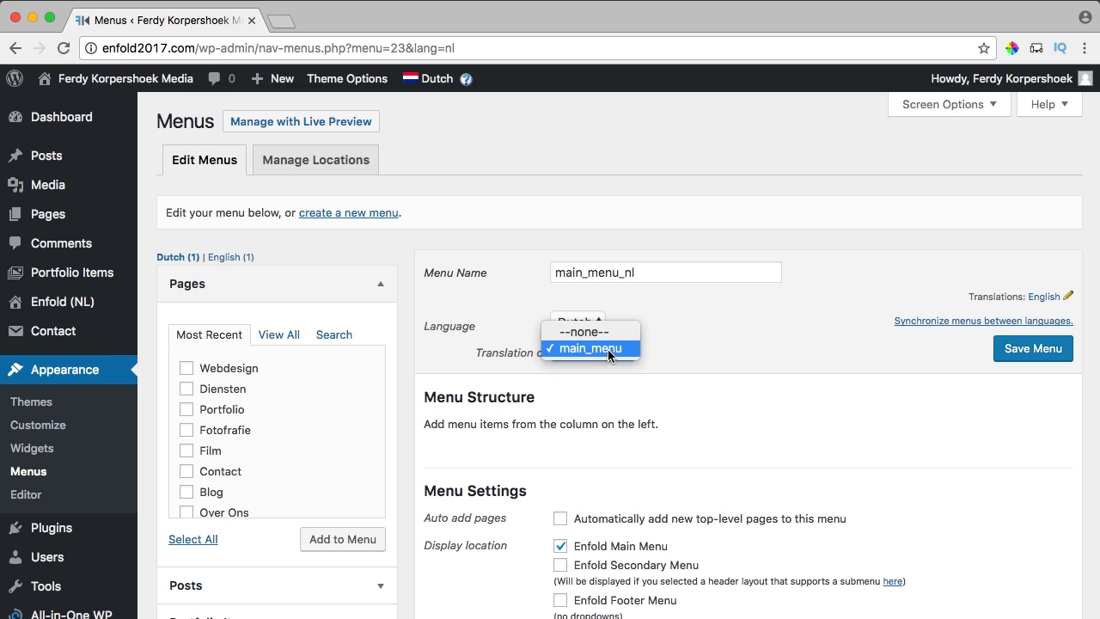
pyautogui.click(581, 348)
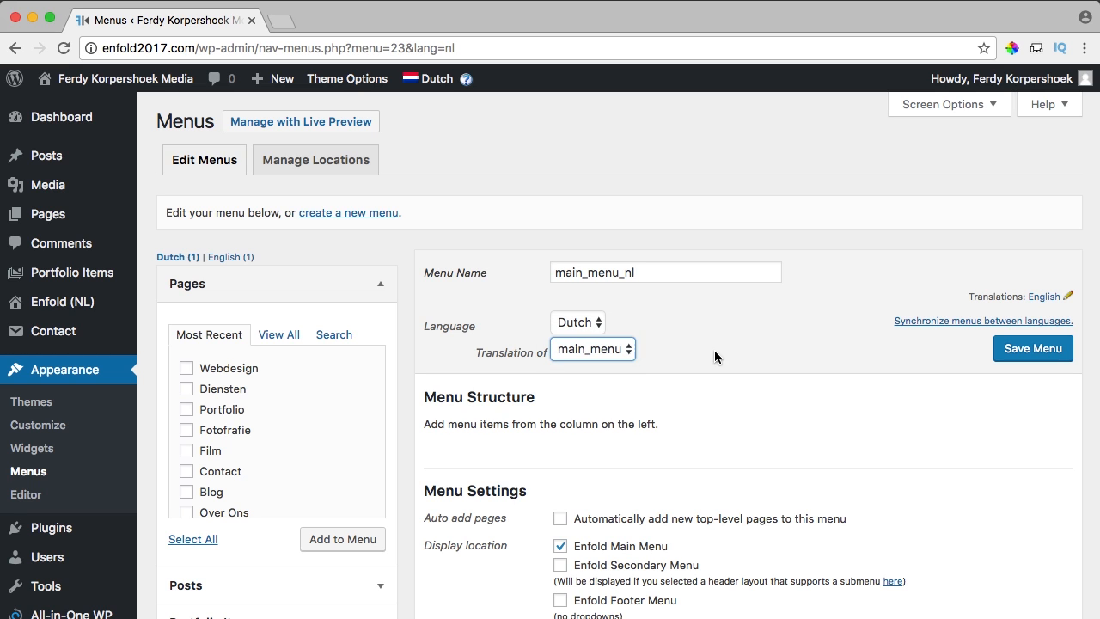
pyautogui.click(935, 325)
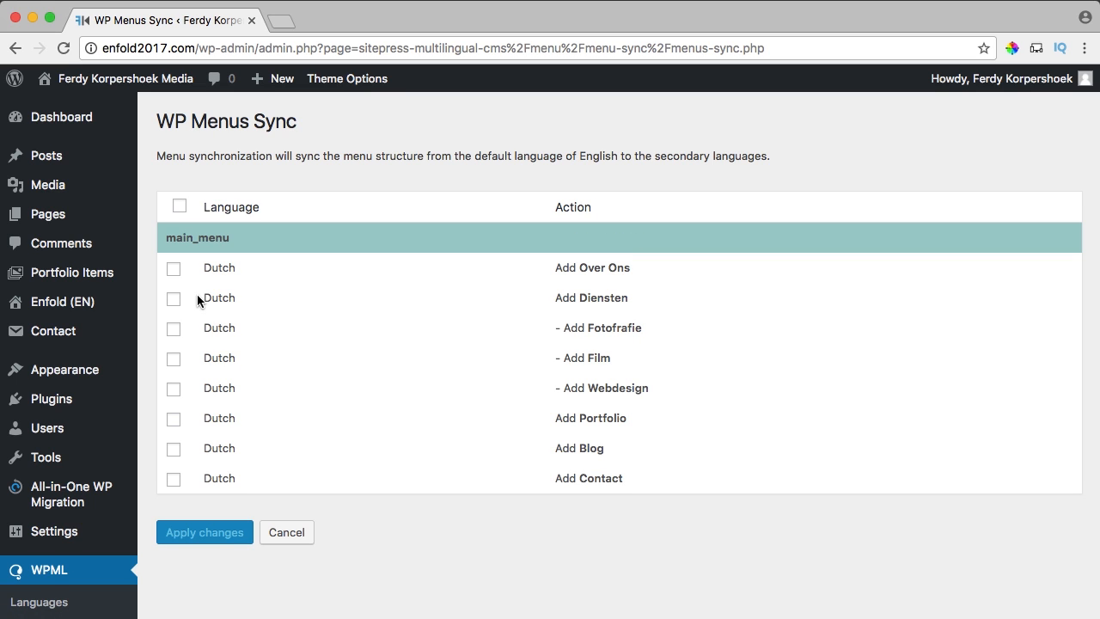
# Select all eight Dutch items on WP Menus Sync and apply the synchronization
pyautogui.click(179, 207)
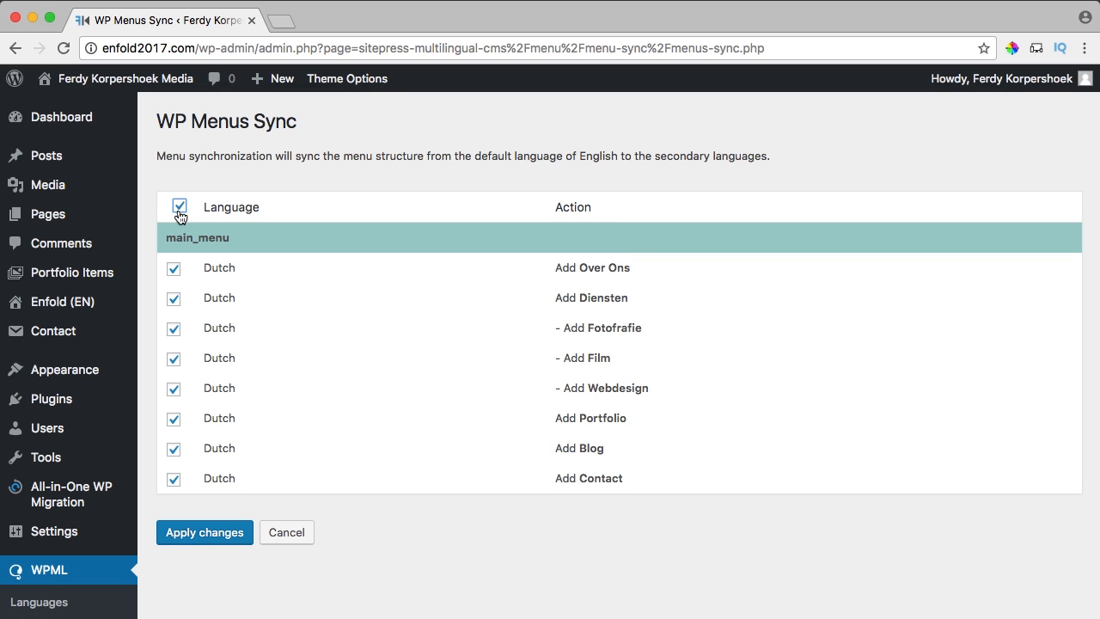
pyautogui.click(206, 534)
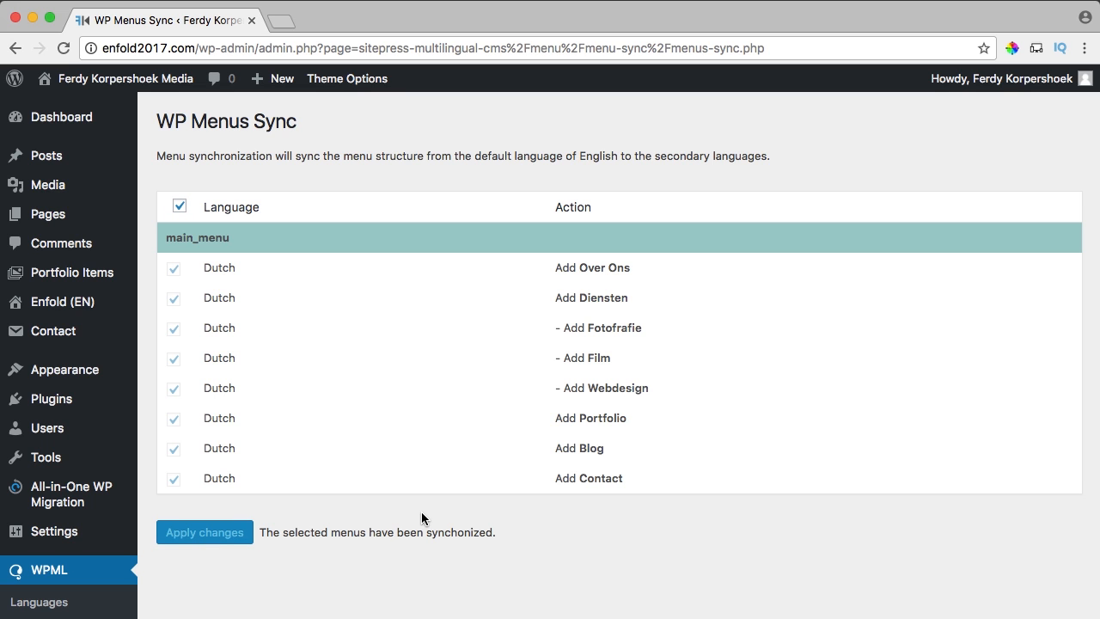
pyautogui.scroll(-5, 317, 516)
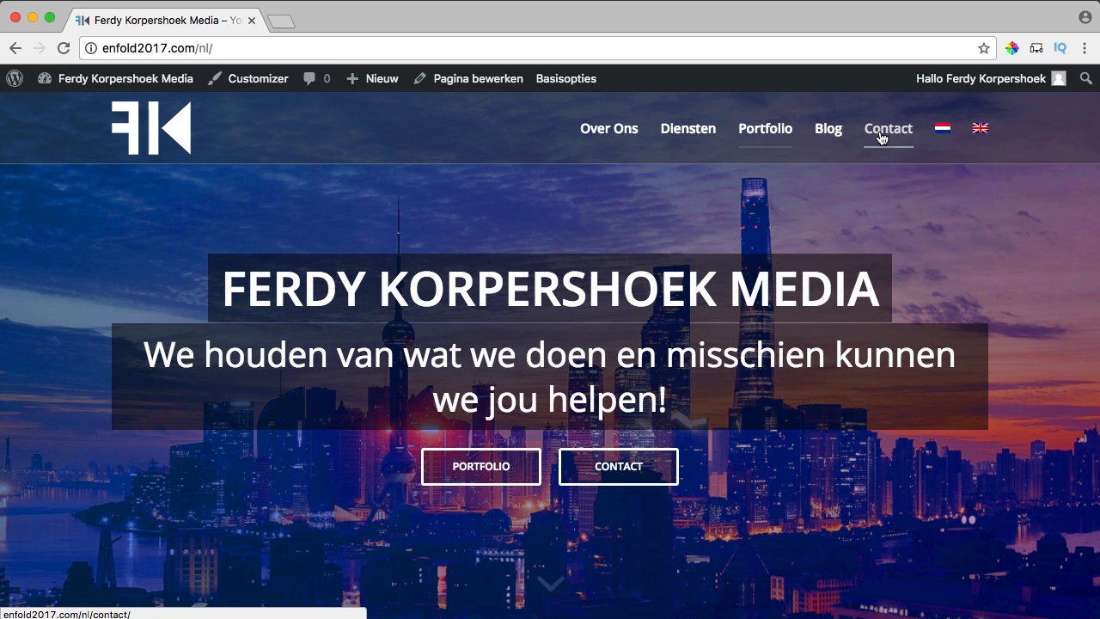
# Look over the translated Dutch homepage menu before returning to the Dashboard
pyautogui.moveTo(703, 142)
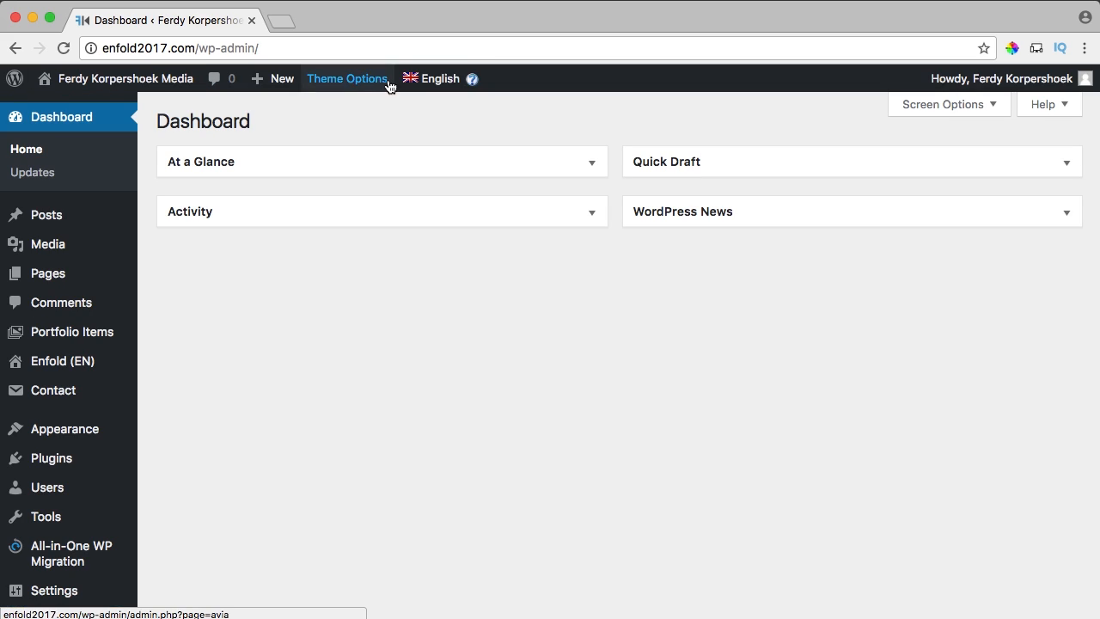
# Retype the Over Ons and Diensten navigation labels in uppercase (OVE…, DIENSTEN)
pyautogui.moveTo(434, 79)
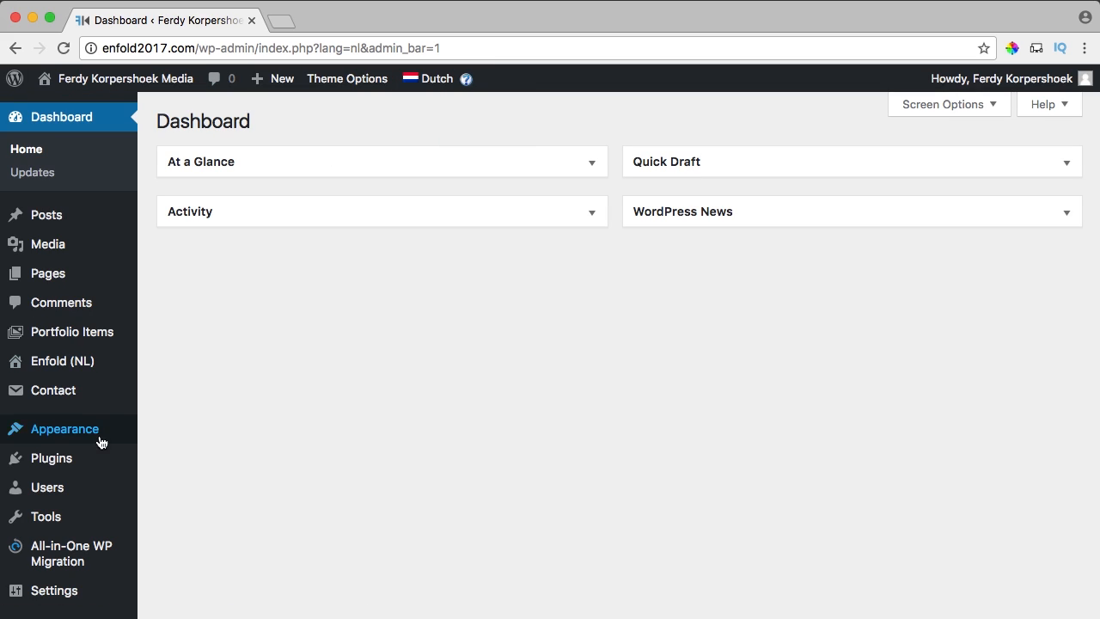
pyautogui.moveTo(98, 434)
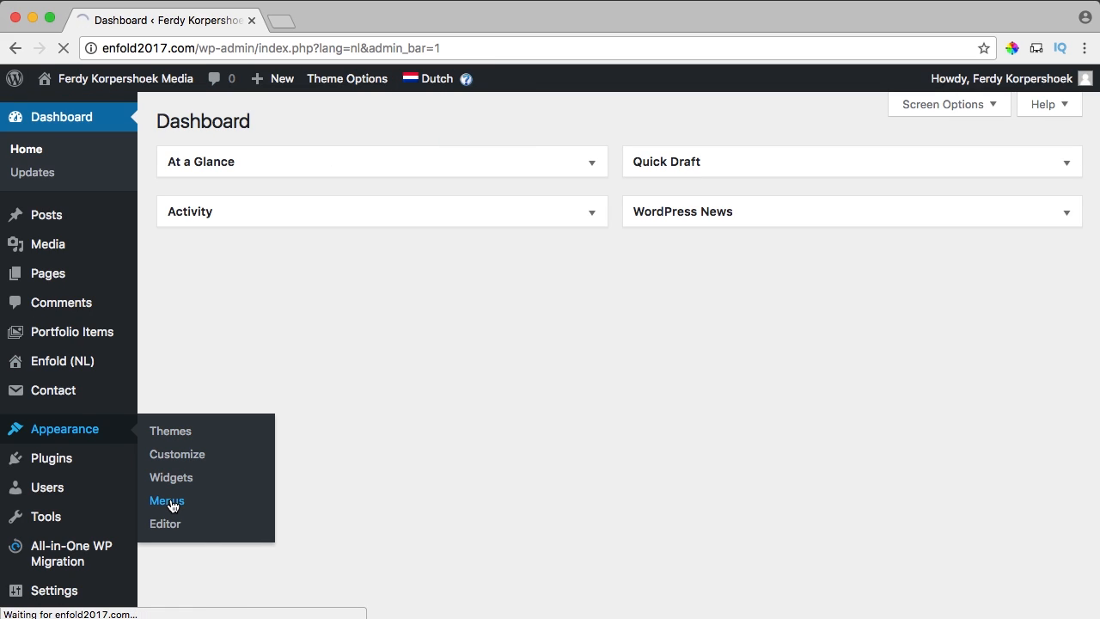
pyautogui.scroll(-4, 487, 321)
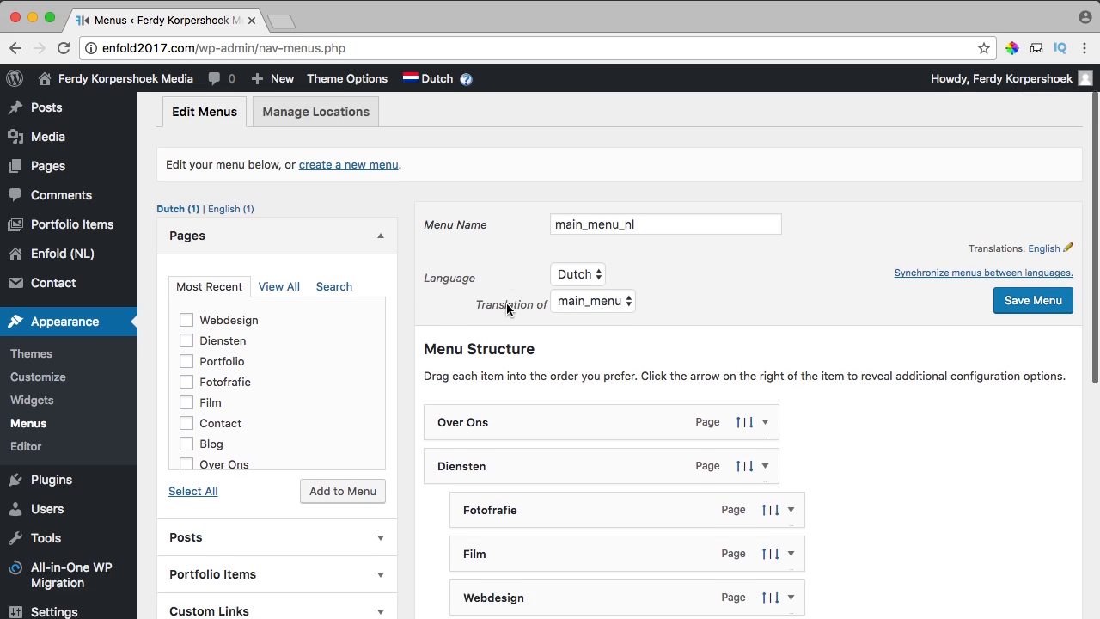
pyautogui.click(764, 323)
pyautogui.click(487, 376)
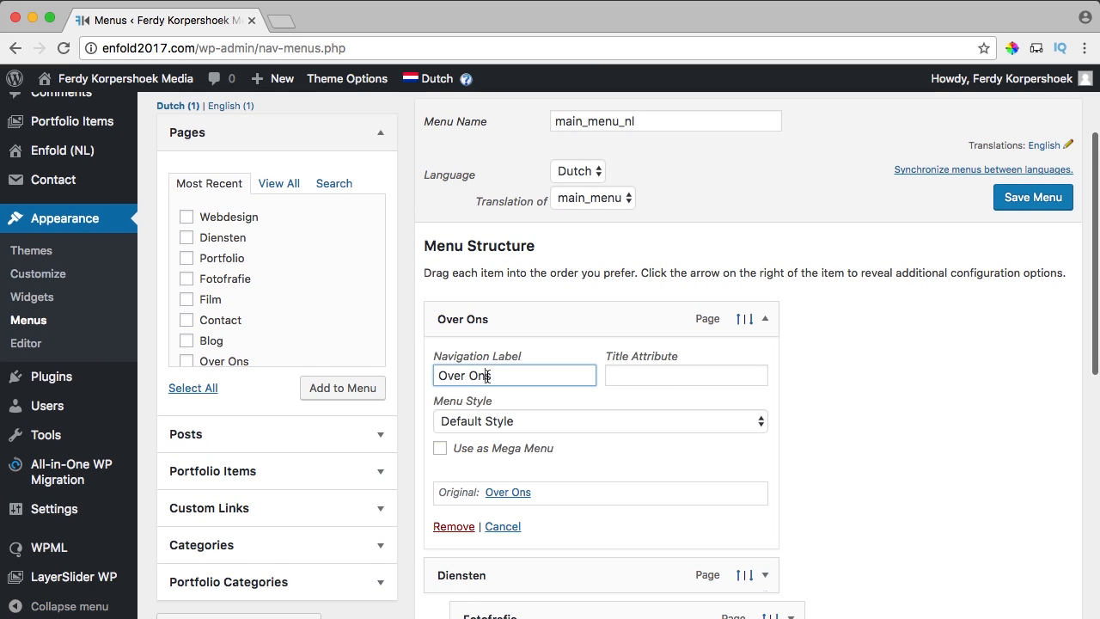
pyautogui.press('super+a')
pyautogui.write('OVE')
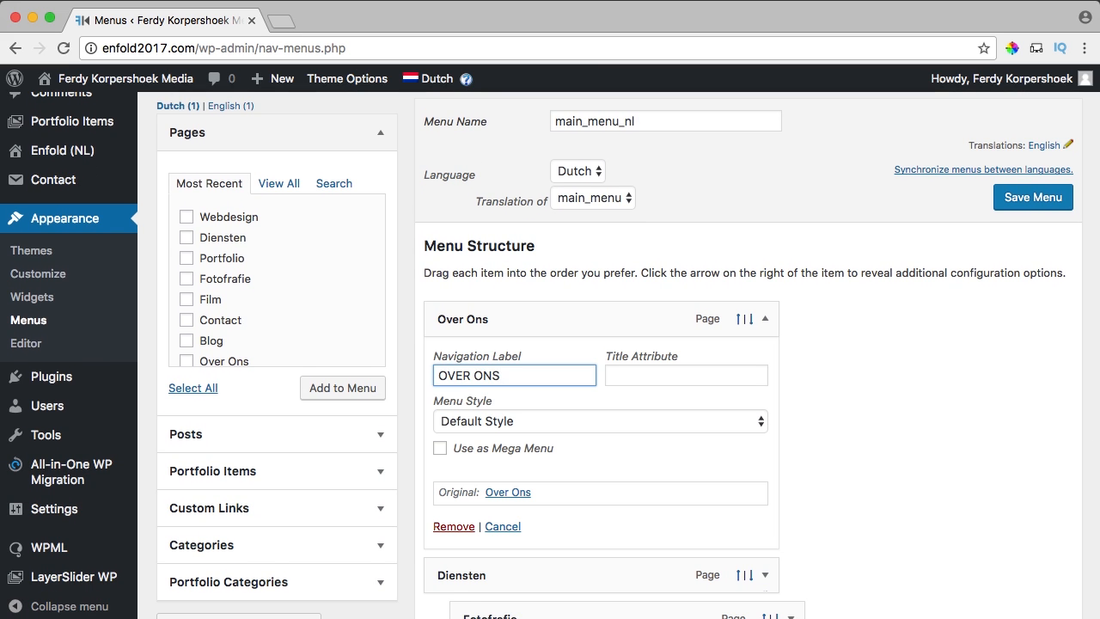
pyautogui.scroll(-5, 557, 395)
pyautogui.doubleClick(462, 454)
pyautogui.write('DIENSTEN')
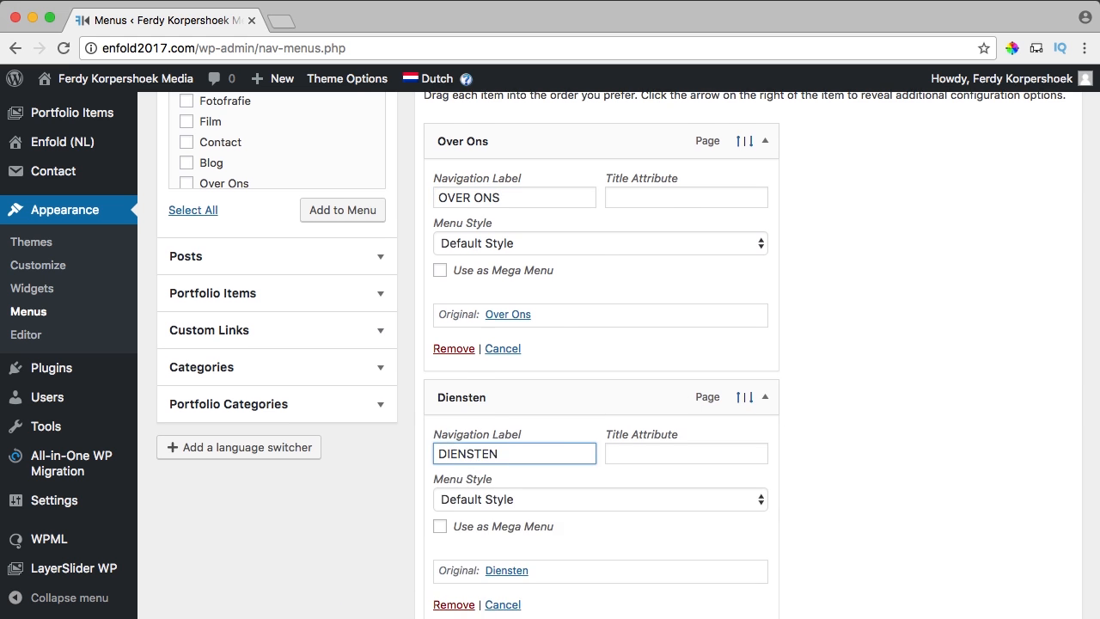
# Relabel the next menu items as FOTOGRAFIEFILM, WEBDESIGN and PORTFOLIO
pyautogui.doubleClick(486, 386)
pyautogui.write('FOTOGRAFIEFILM')
pyautogui.click(790, 450)
pyautogui.write('WEBDESIGN')
pyautogui.doubleClick(457, 427)
pyautogui.write('PORTFOLIO')
# Change the Blog and Contact navigation labels to BLOG and CONTACT
pyautogui.scroll(-4, 457, 425)
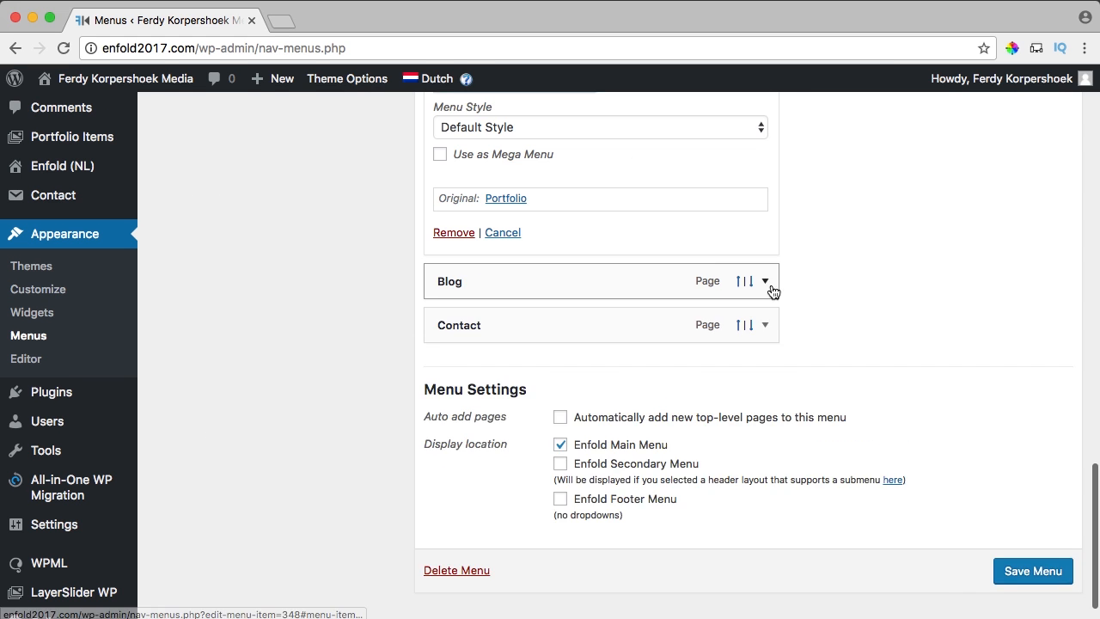
pyautogui.click(768, 282)
pyautogui.doubleClick(455, 337)
pyautogui.write('BLOG')
pyautogui.doubleClick(481, 471)
pyautogui.write('CONTACT')
# Save the Dutch main menu and view the live site in a new tab
pyautogui.scroll(9, 482, 471)
pyautogui.scroll(10, 602, 343)
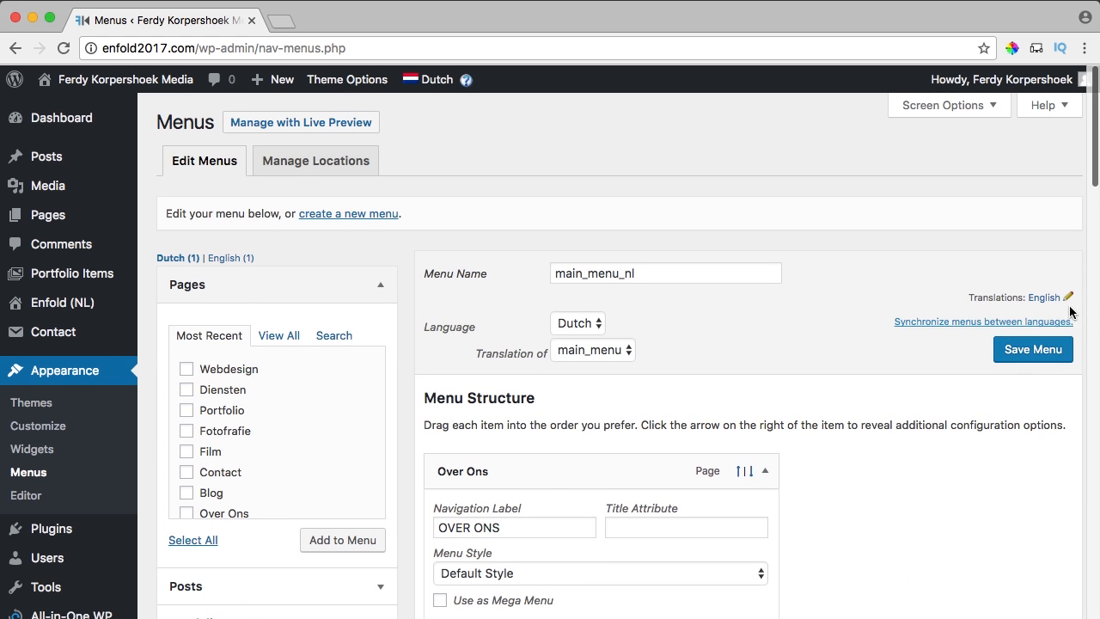
pyautogui.click(1027, 349)
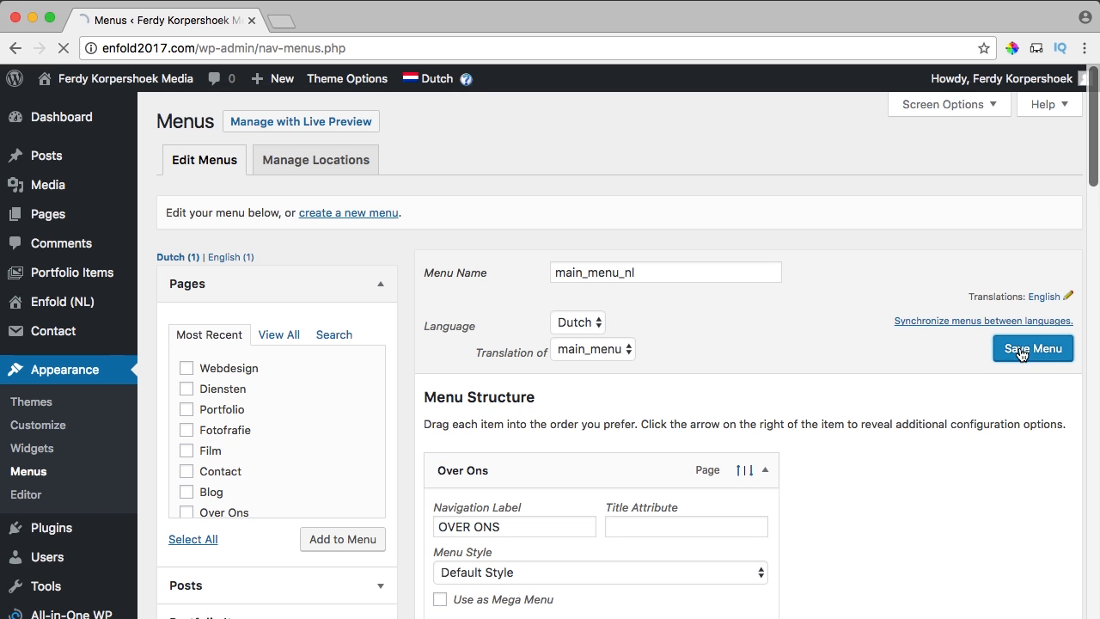
pyautogui.keyDown('super'); pyautogui.click(126, 78); pyautogui.keyUp('super')
pyautogui.click(337, 21)
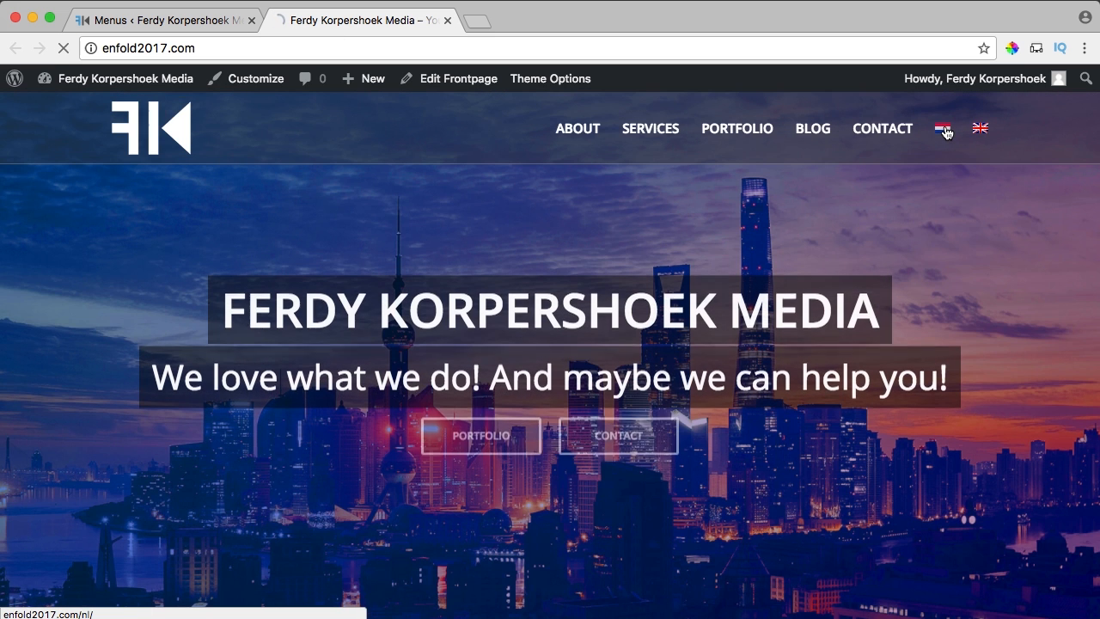
# Switch the live site to Dutch and review the Dutch Contact page
pyautogui.click(943, 129)
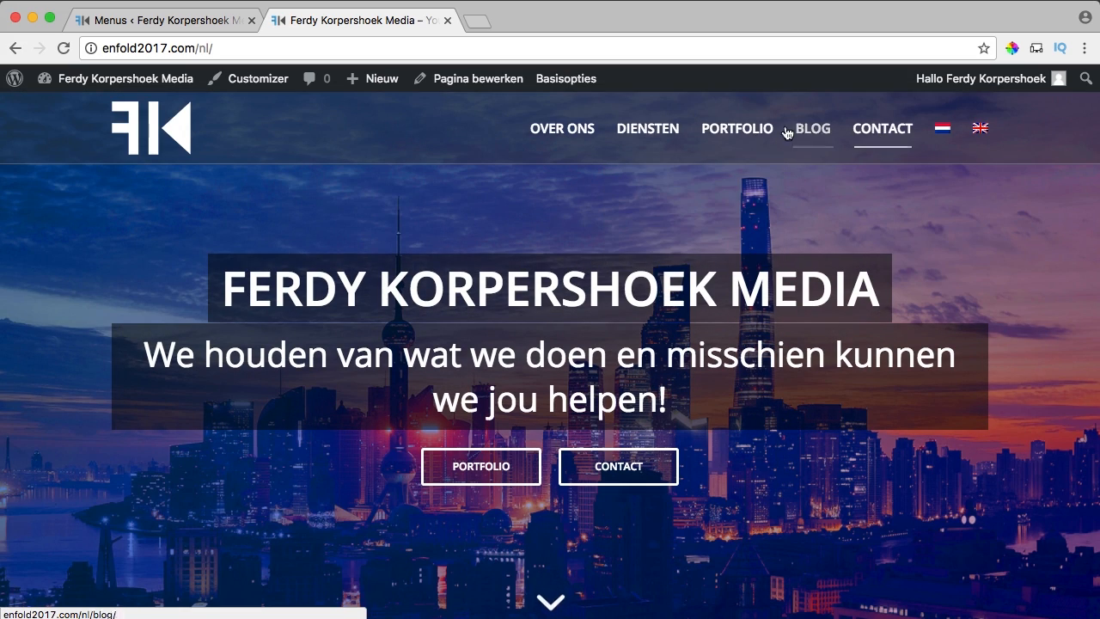
pyautogui.scroll(-8, 530, 152)
pyautogui.scroll(8, 530, 152)
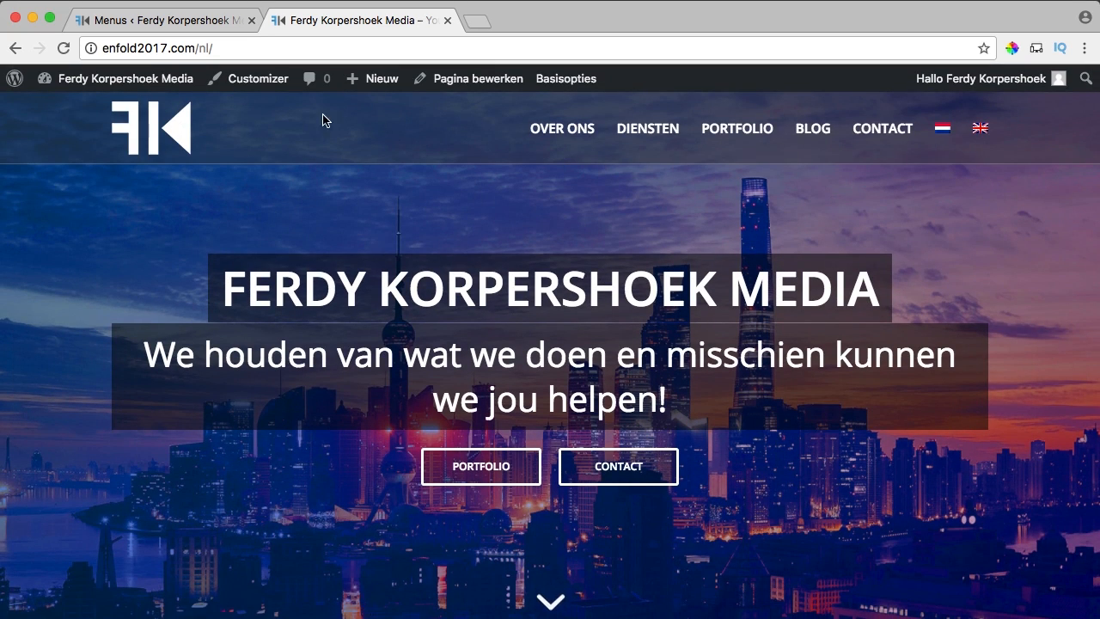
pyautogui.click(883, 134)
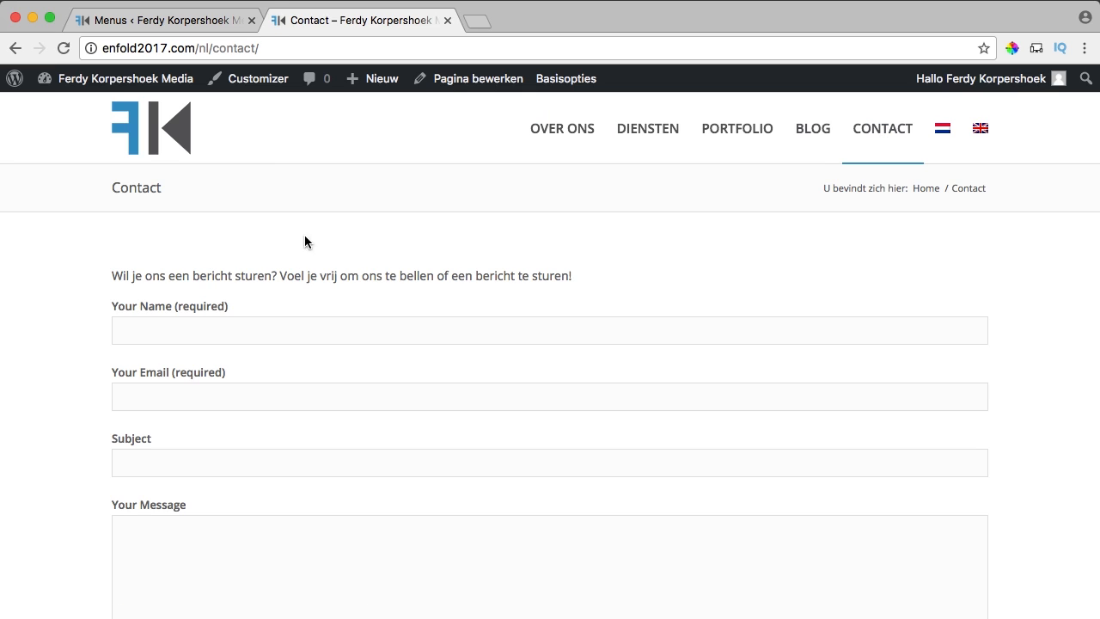
pyautogui.moveTo(122, 275); pyautogui.dragTo(426, 275)
pyautogui.click(491, 275)
pyautogui.scroll(-5, 476, 277)
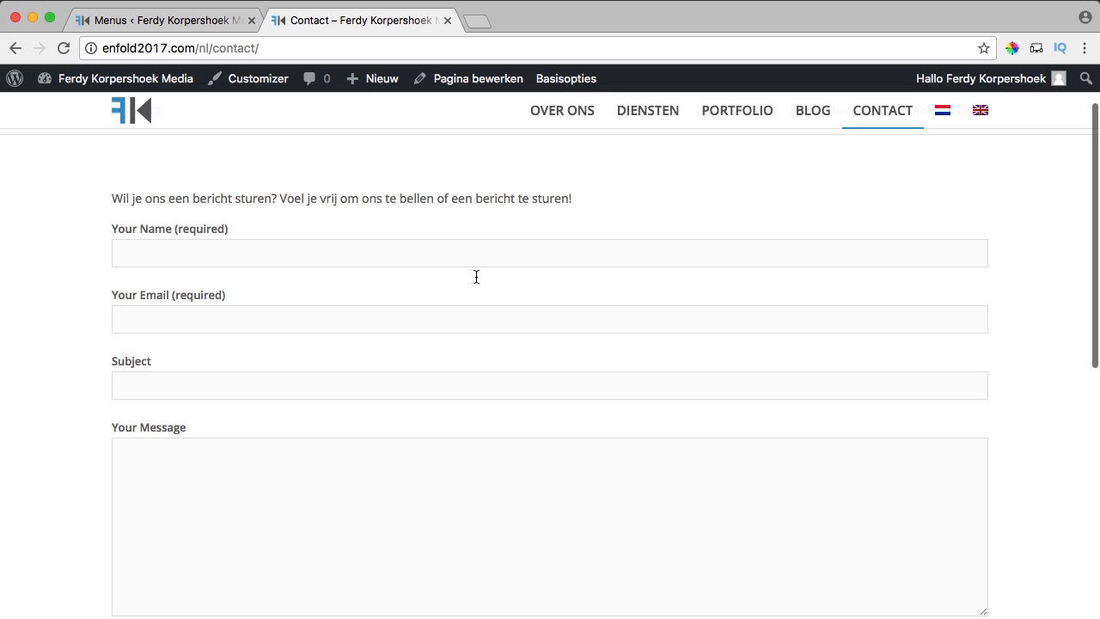
pyautogui.scroll(-3, 477, 277)
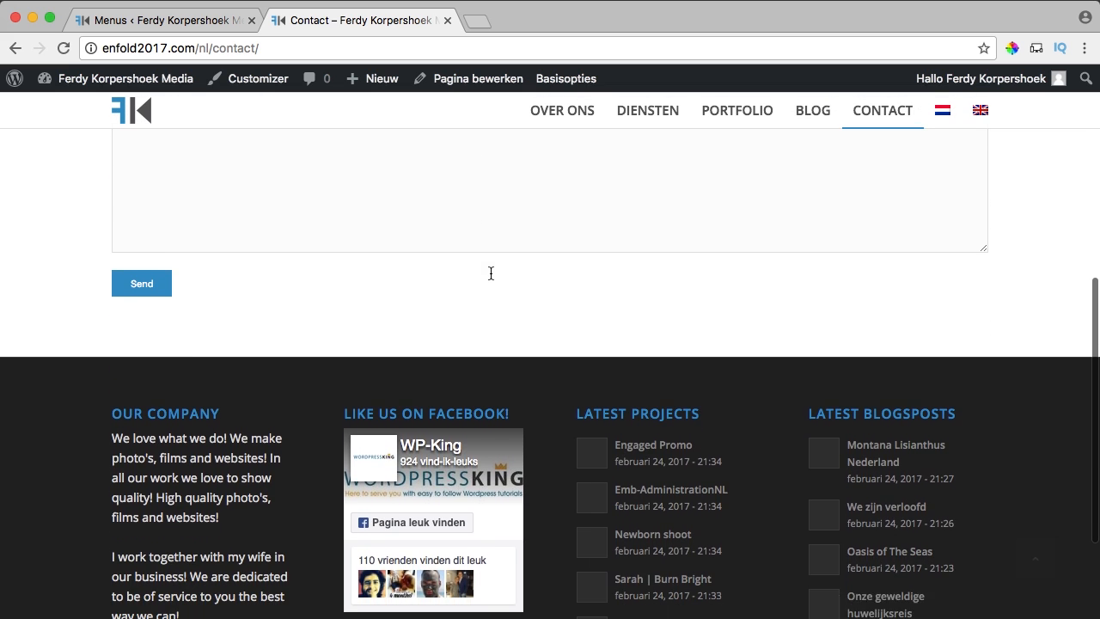
pyautogui.scroll(8, 490, 278)
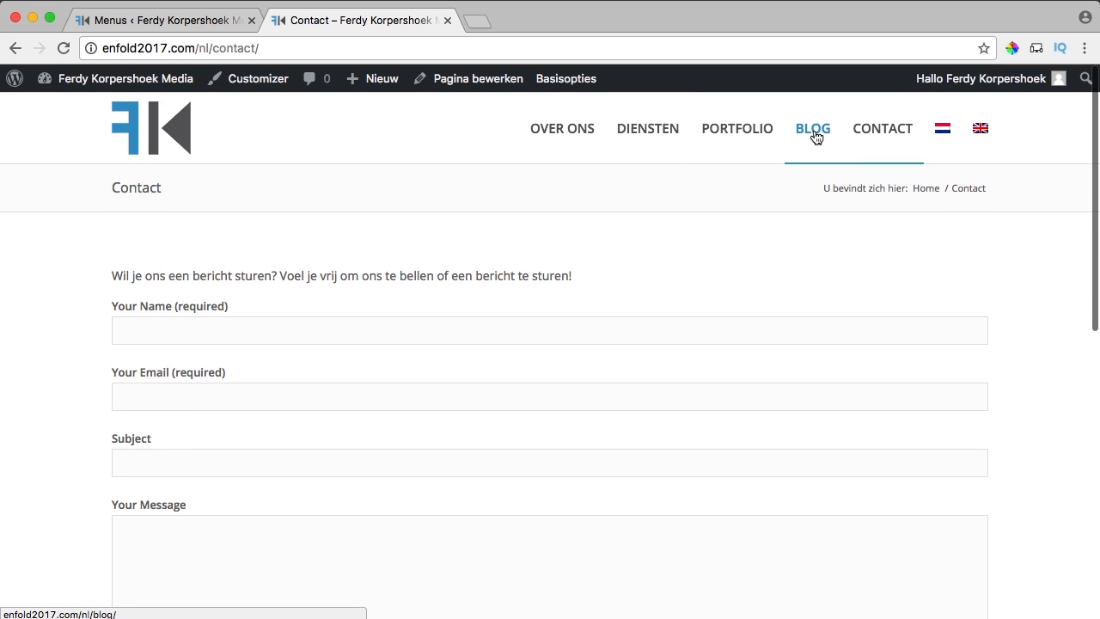
# Review the Dutch Blog page and its posts
pyautogui.click(813, 131)
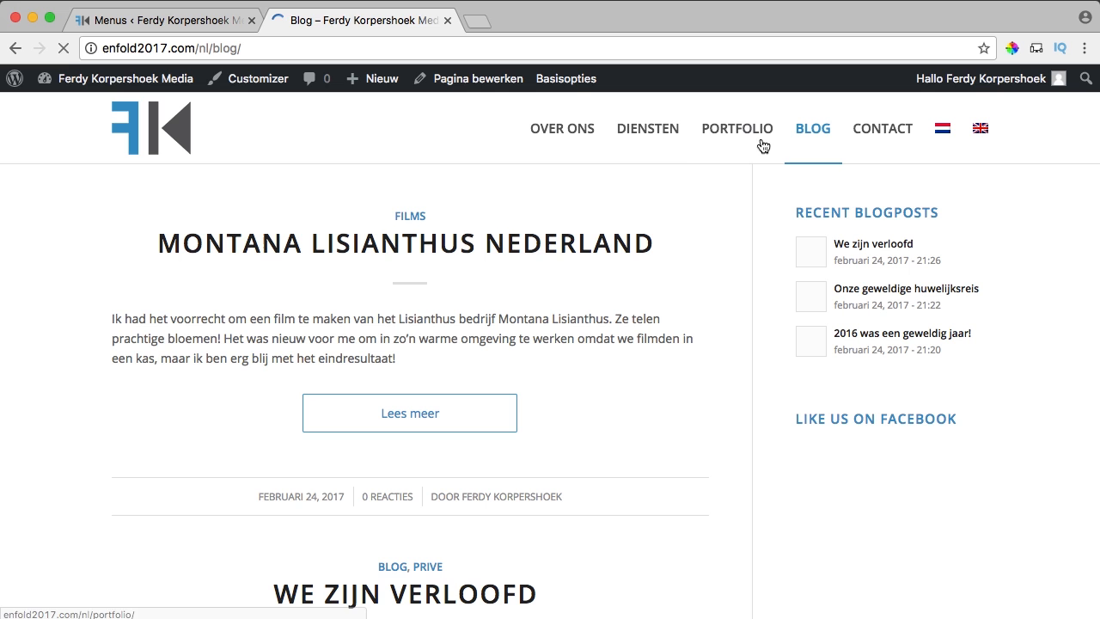
pyautogui.moveTo(127, 318); pyautogui.dragTo(454, 339)
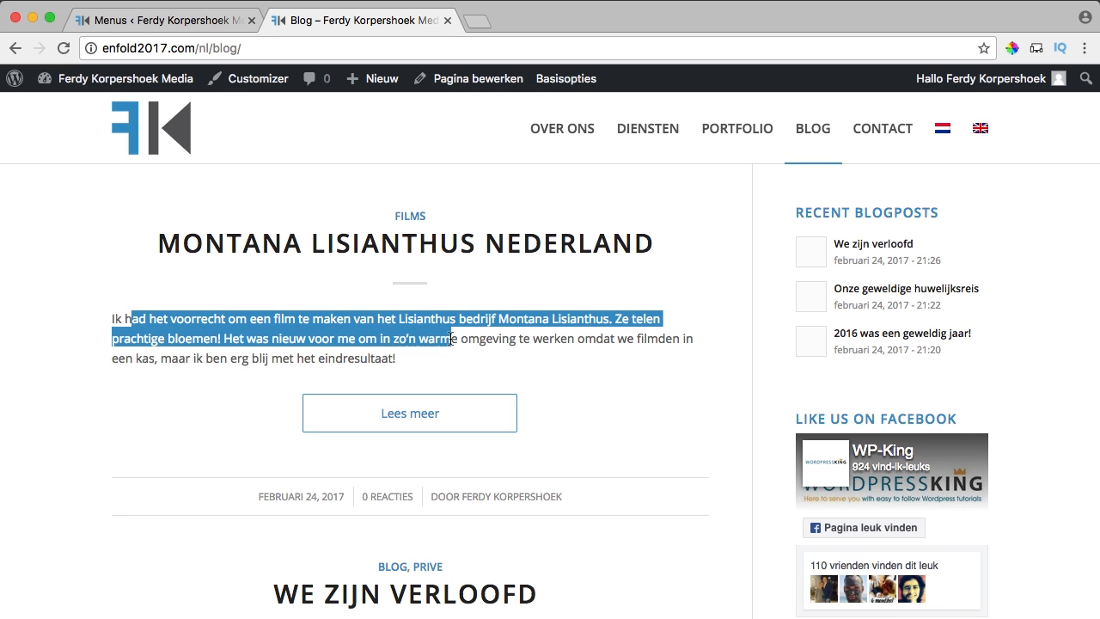
pyautogui.click(452, 338)
pyautogui.scroll(-3, 464, 311)
pyautogui.scroll(3, 418, 337)
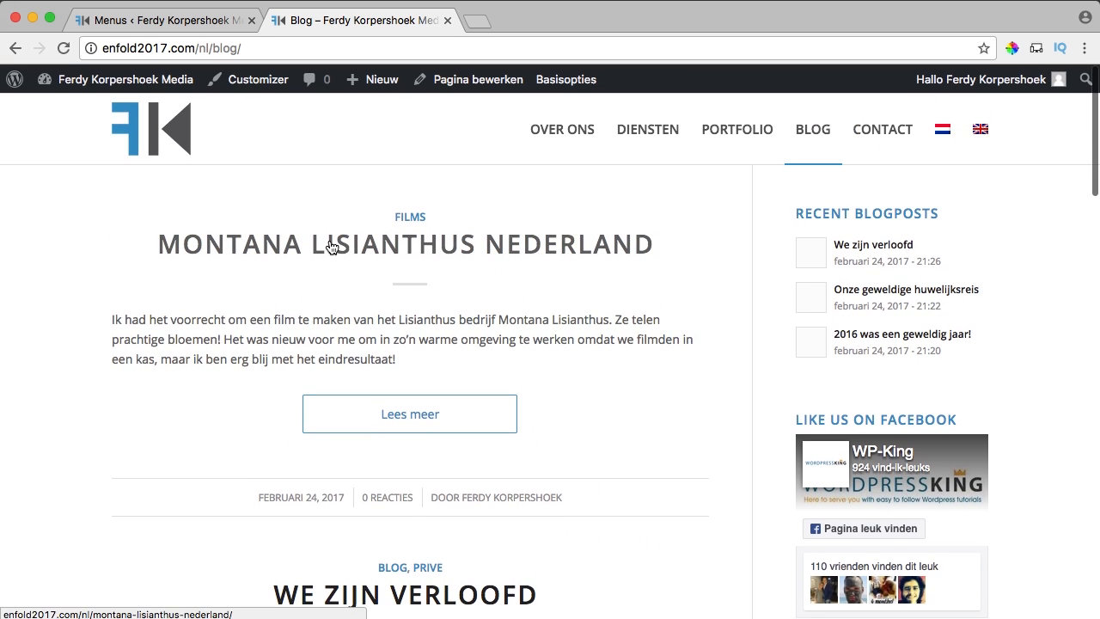
pyautogui.scroll(-5, 430, 273)
pyautogui.scroll(-9, 434, 325)
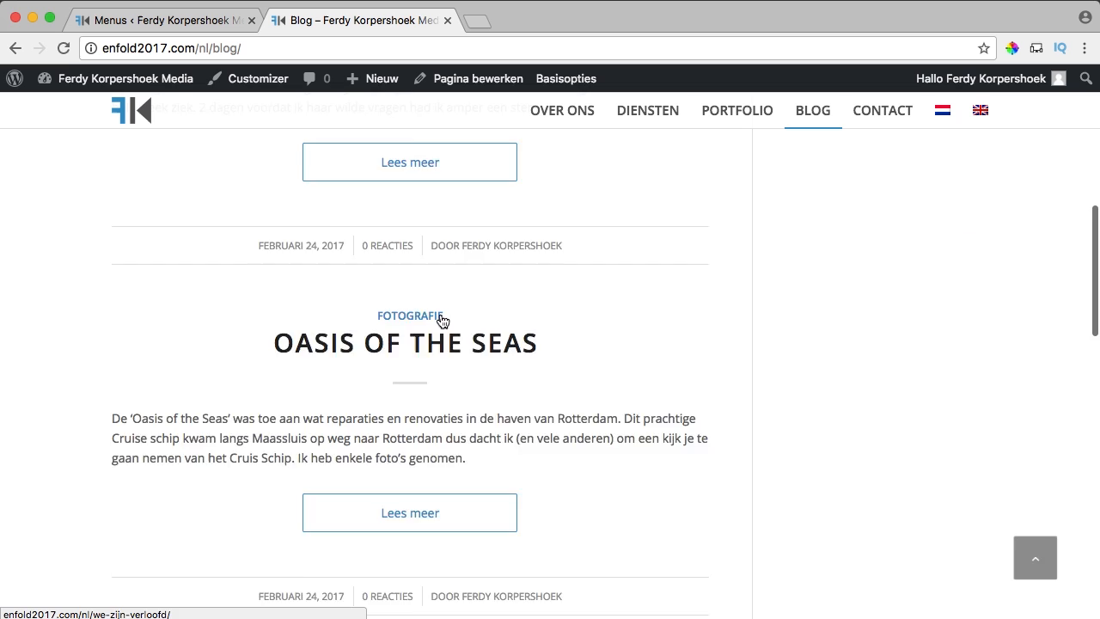
pyautogui.scroll(-4, 414, 294)
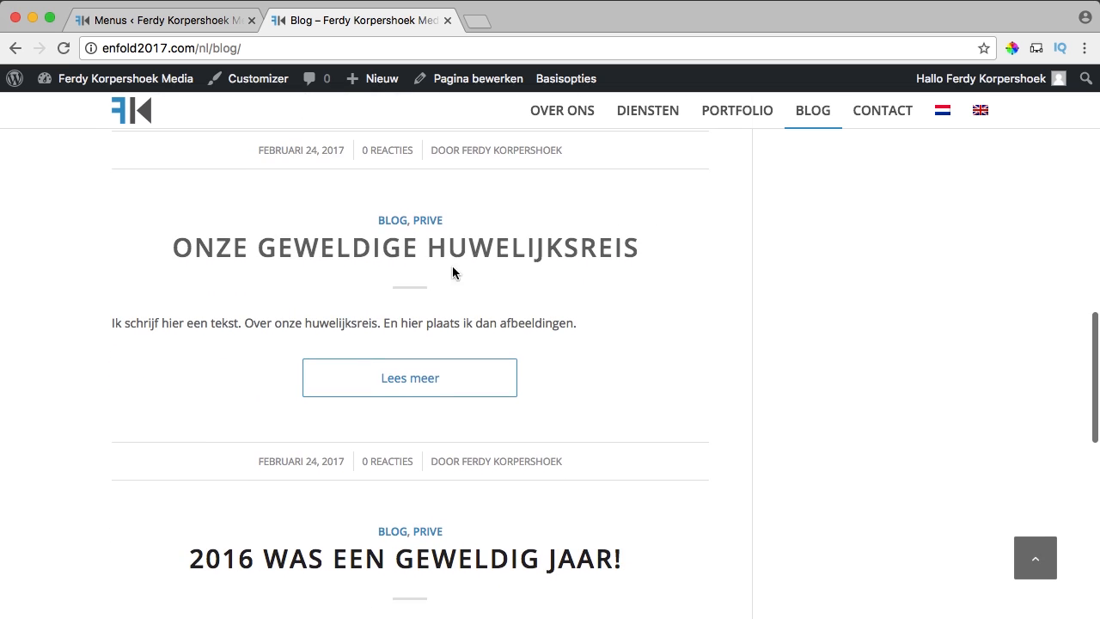
pyautogui.scroll(-7, 369, 417)
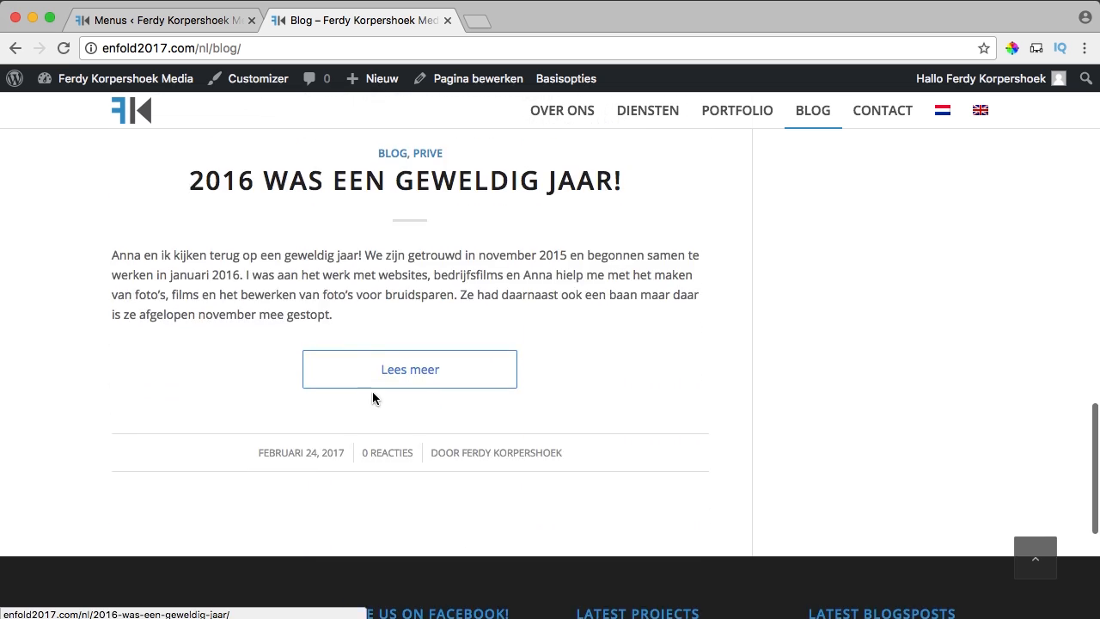
pyautogui.scroll(20, 643, 350)
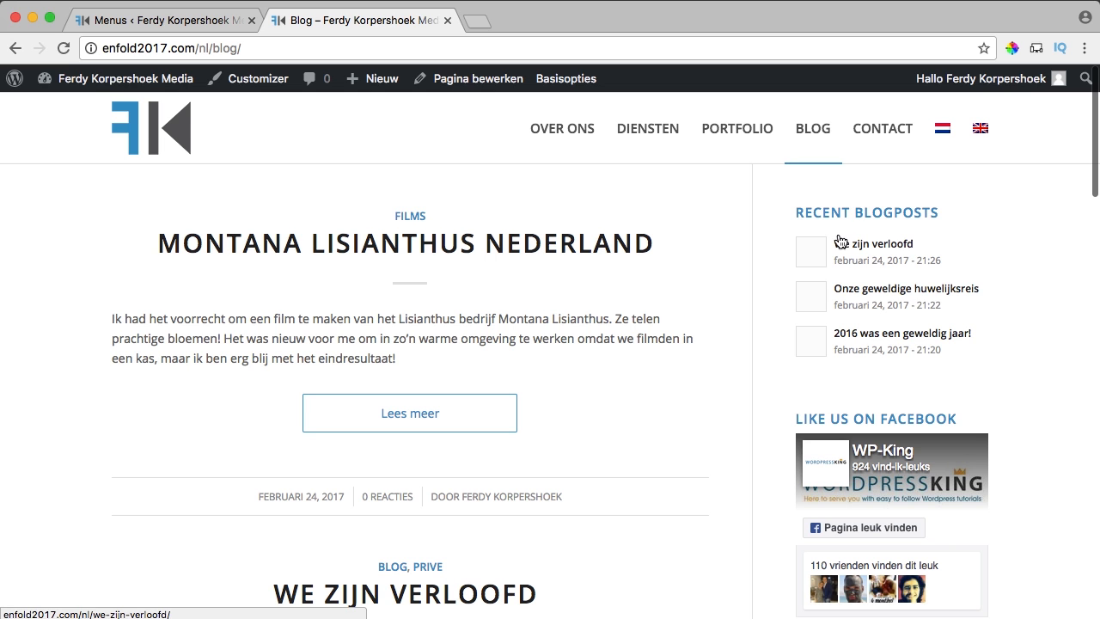
# Check the Dutch Portfolio page, then browse the Diensten service cards
pyautogui.click(730, 131)
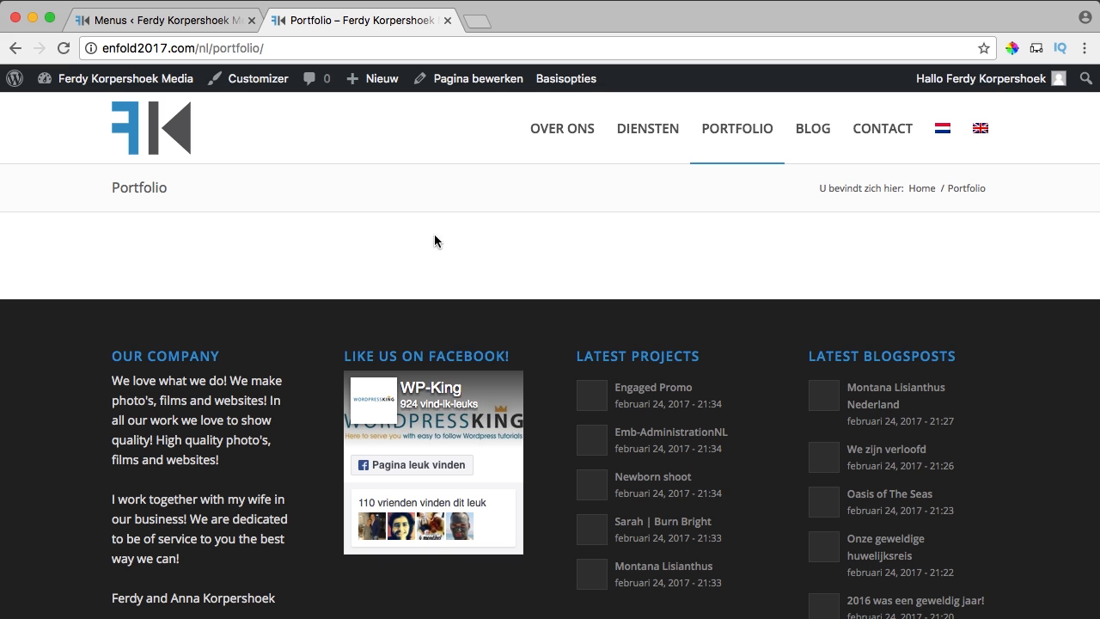
pyautogui.click(654, 137)
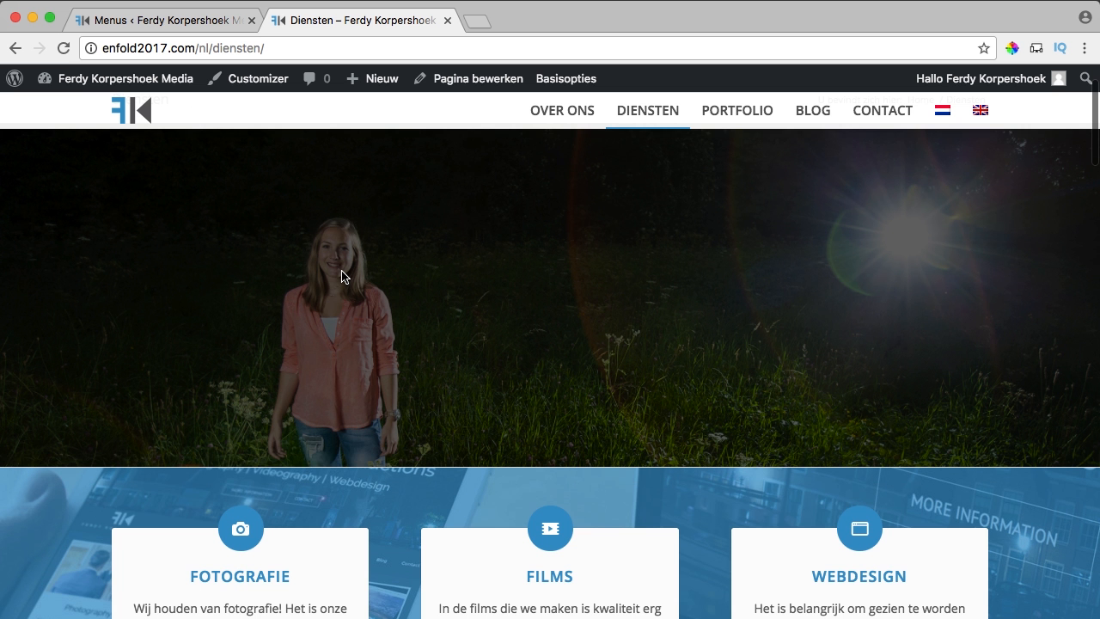
pyautogui.scroll(-5, 345, 276)
pyautogui.moveTo(175, 315); pyautogui.dragTo(254, 414)
pyautogui.click(498, 388)
pyautogui.scroll(-8, 497, 388)
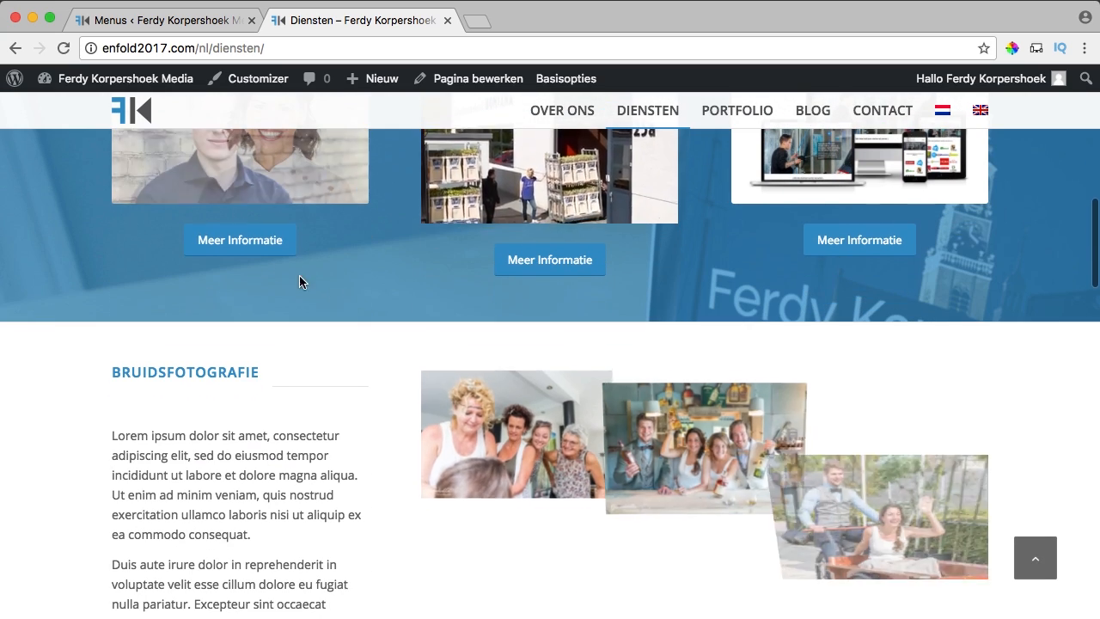
pyautogui.scroll(-6, 413, 321)
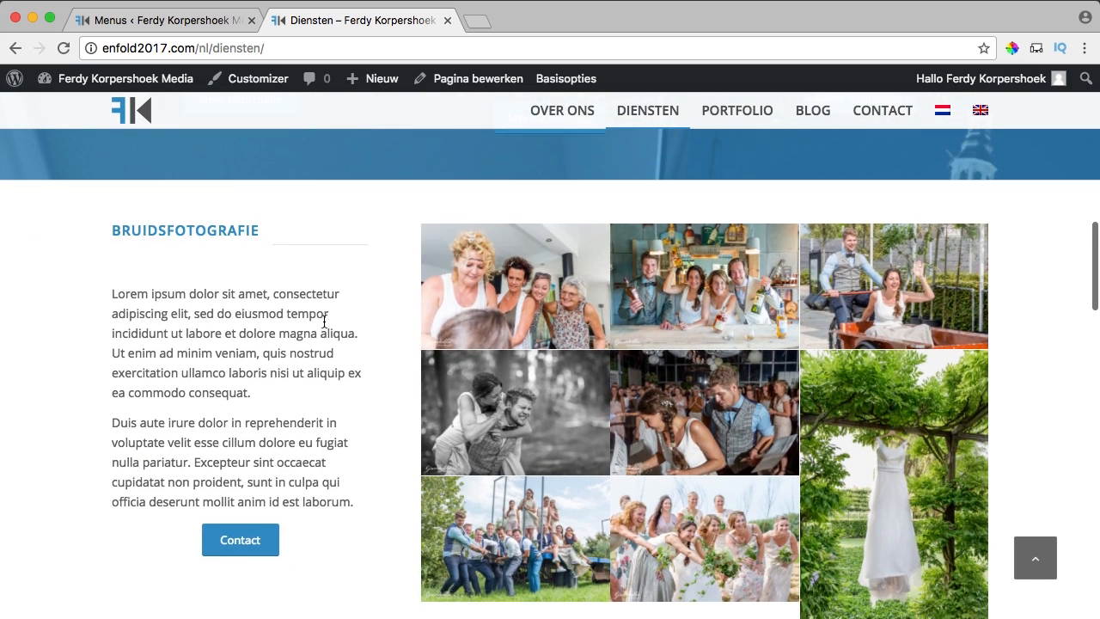
pyautogui.scroll(-7, 223, 340)
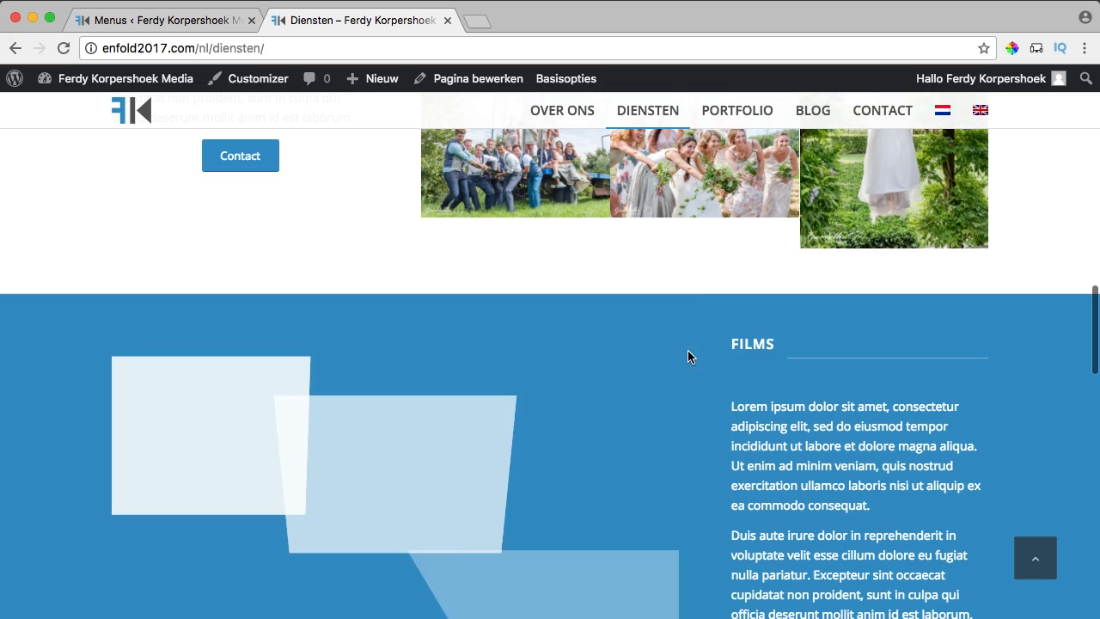
pyautogui.scroll(-10, 378, 373)
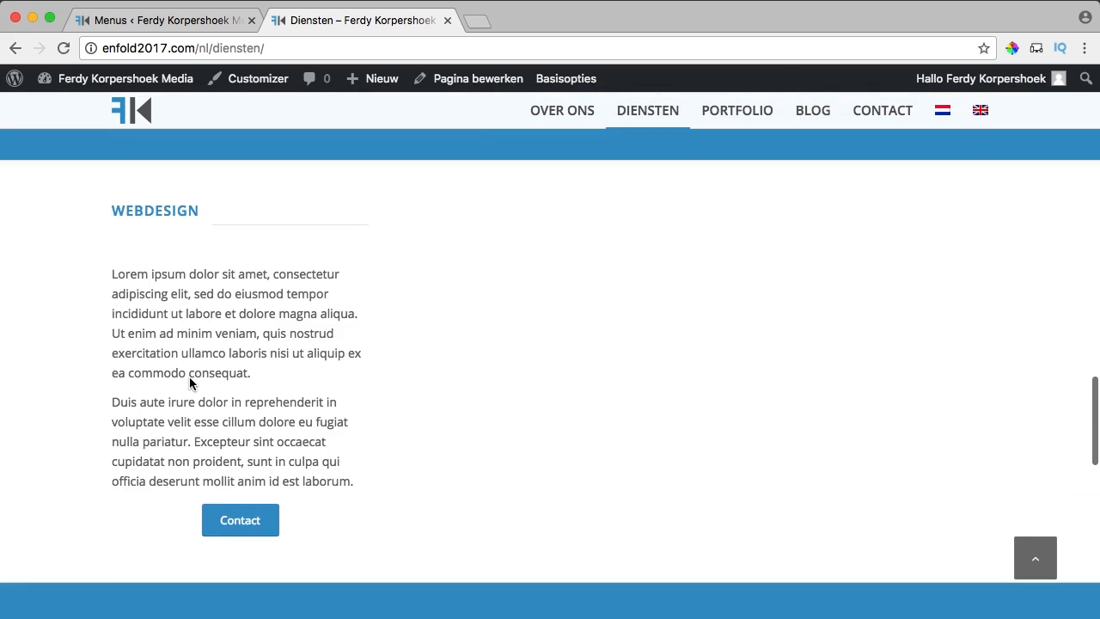
pyautogui.scroll(-2, 295, 353)
pyautogui.scroll(20, 297, 351)
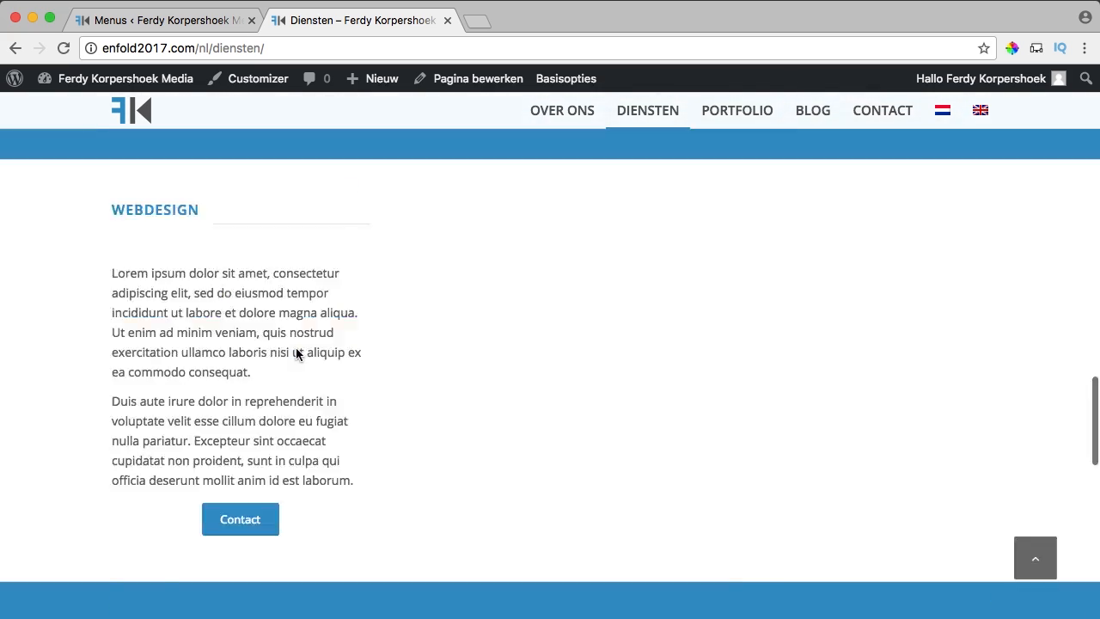
# Review the Over Ons page, including its intro and testimonials
pyautogui.click(556, 115)
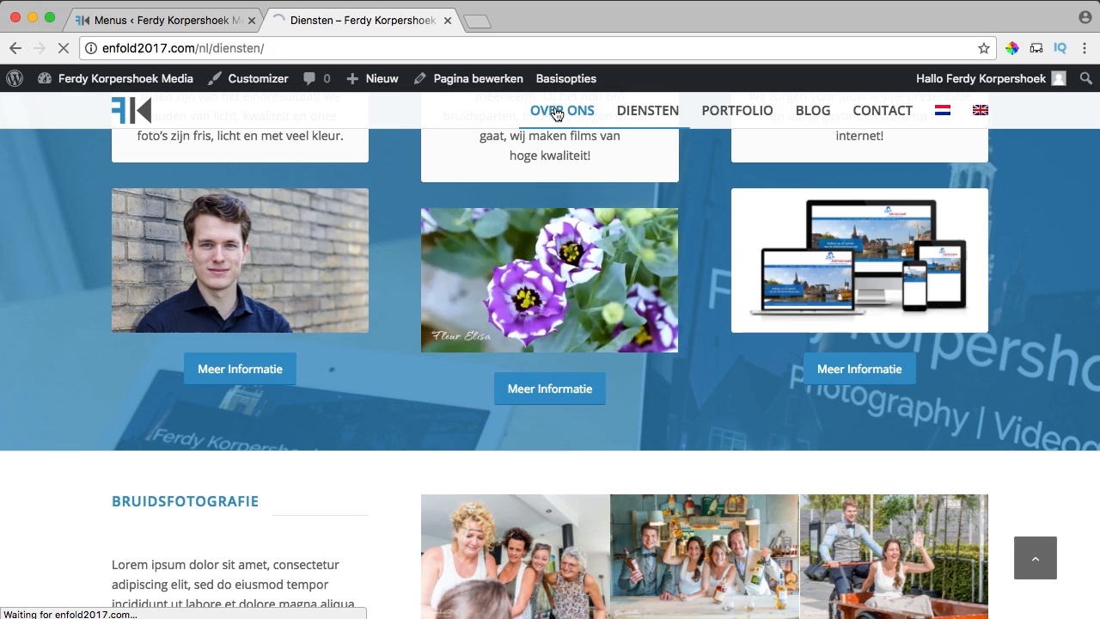
pyautogui.moveTo(202, 275); pyautogui.dragTo(165, 354)
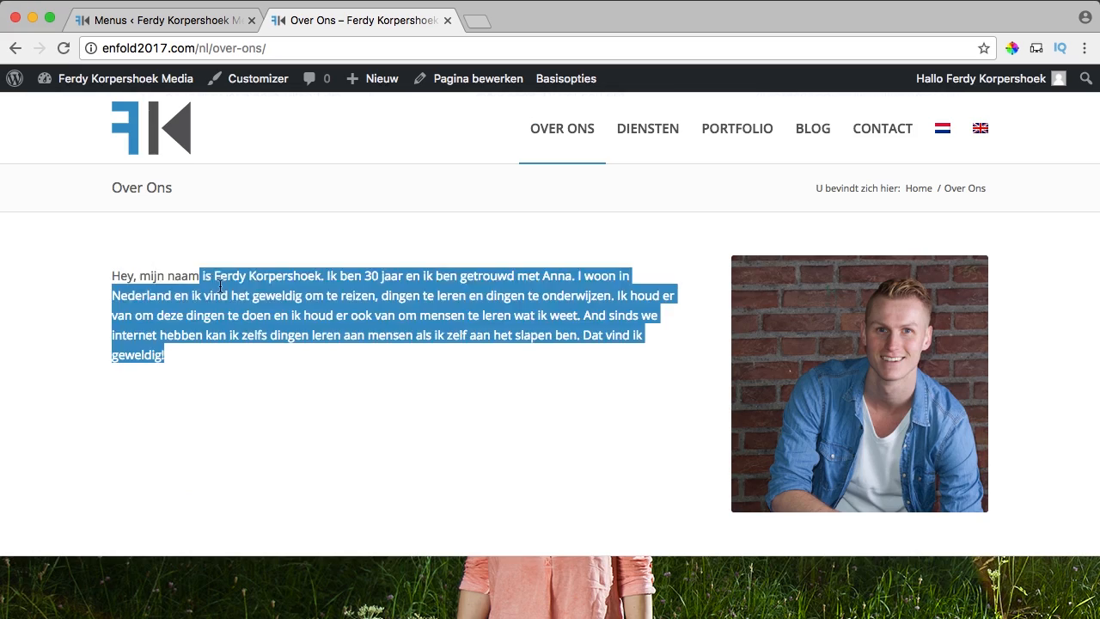
pyautogui.click(445, 352)
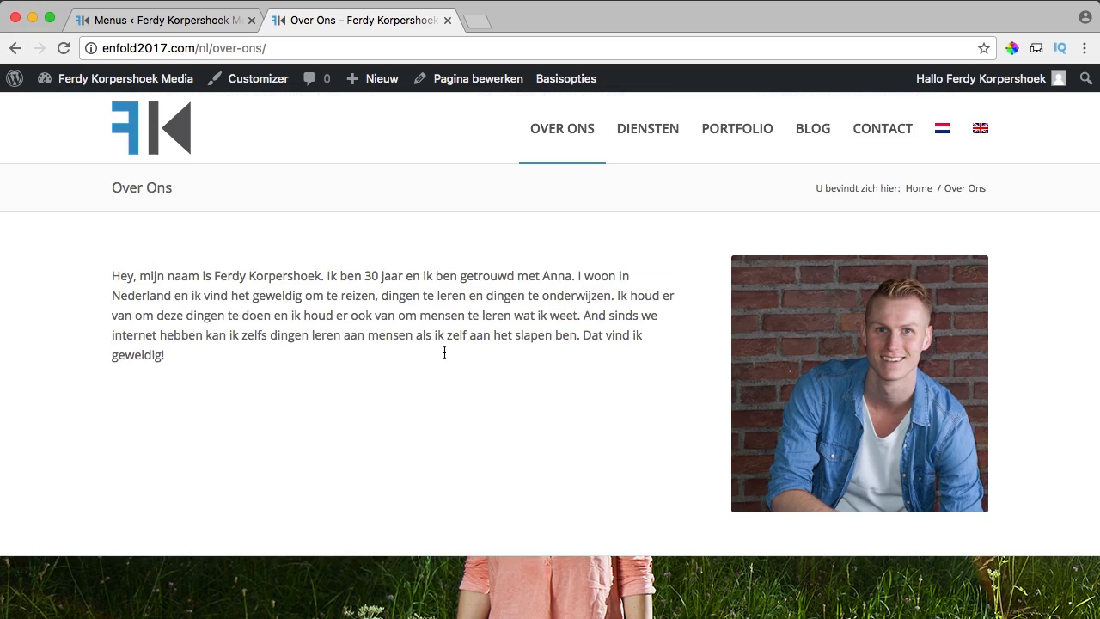
pyautogui.scroll(-9, 454, 359)
pyautogui.scroll(1, 451, 346)
pyautogui.scroll(-2, 451, 345)
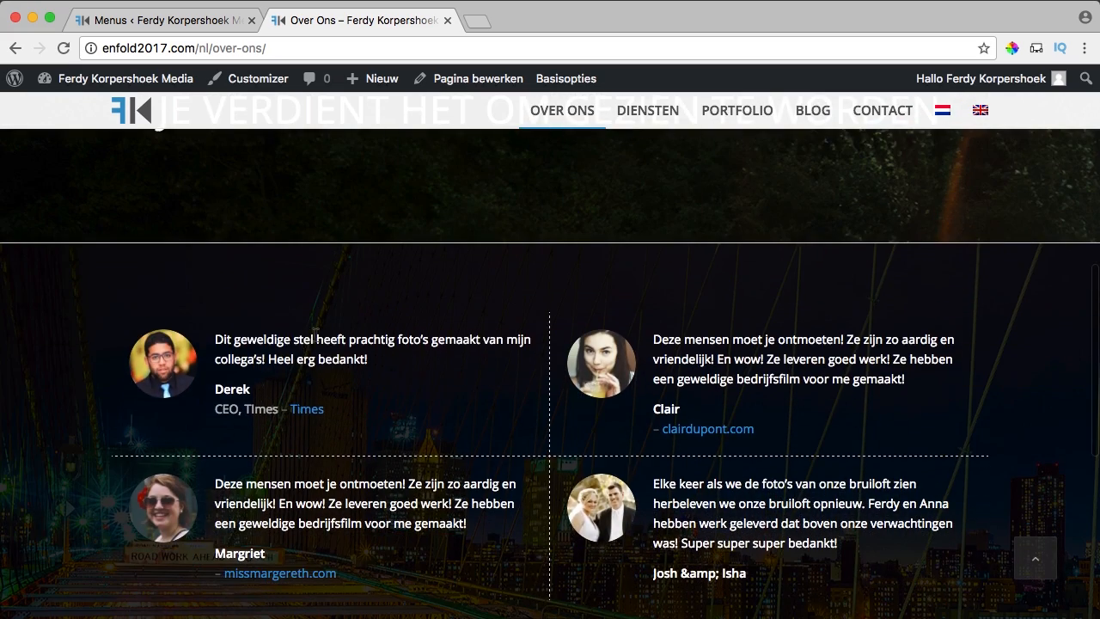
pyautogui.moveTo(226, 338); pyautogui.dragTo(407, 363)
pyautogui.click(430, 368)
pyautogui.scroll(-5, 431, 371)
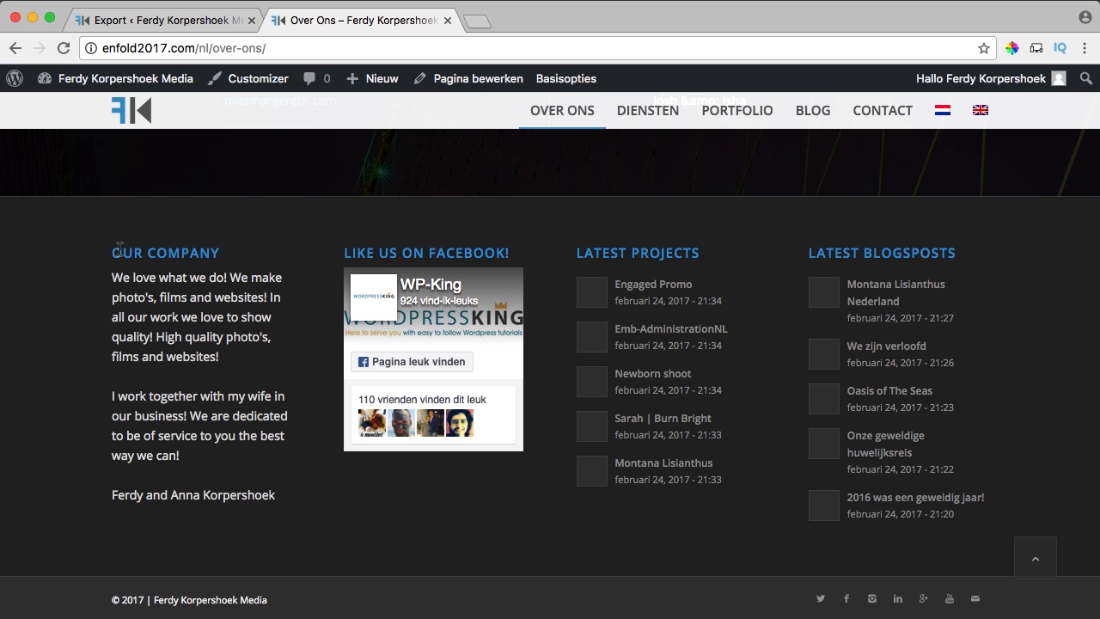
pyautogui.moveTo(112, 252); pyautogui.dragTo(216, 255)
pyautogui.click(216, 255)
pyautogui.moveTo(114, 275); pyautogui.dragTo(262, 465)
pyautogui.click(262, 465)
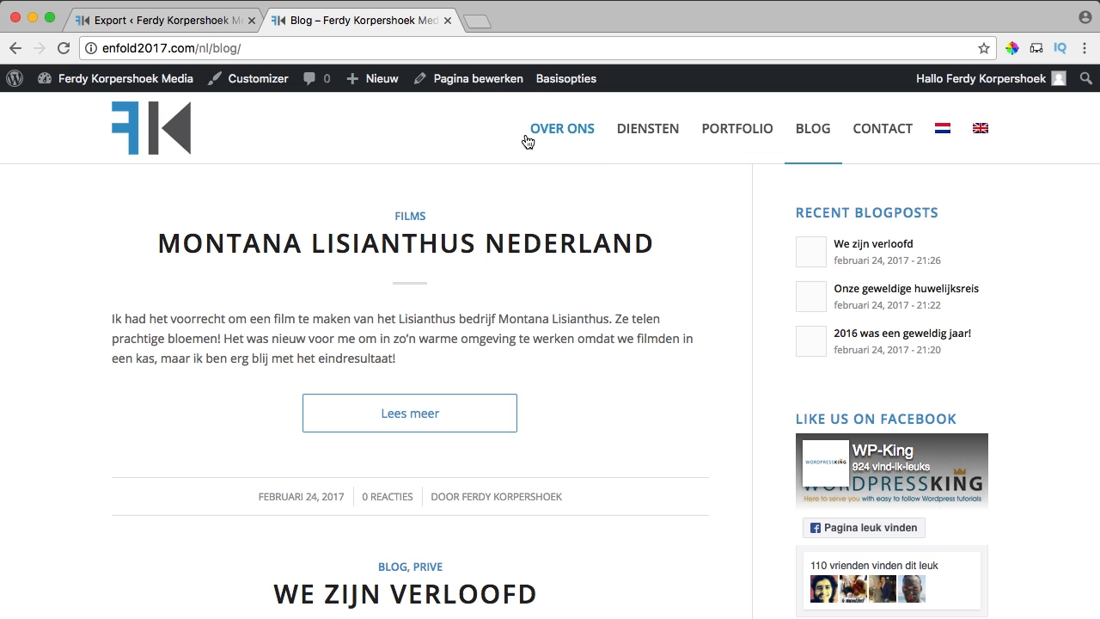
pyautogui.scroll(-3, 859, 271)
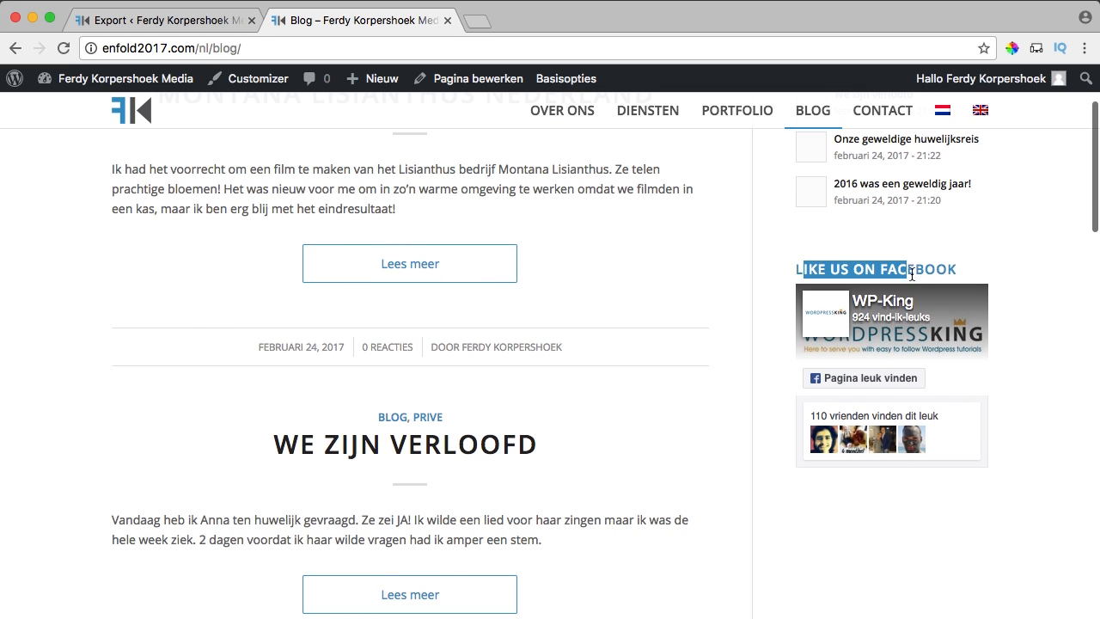
pyautogui.scroll(-10, 675, 265)
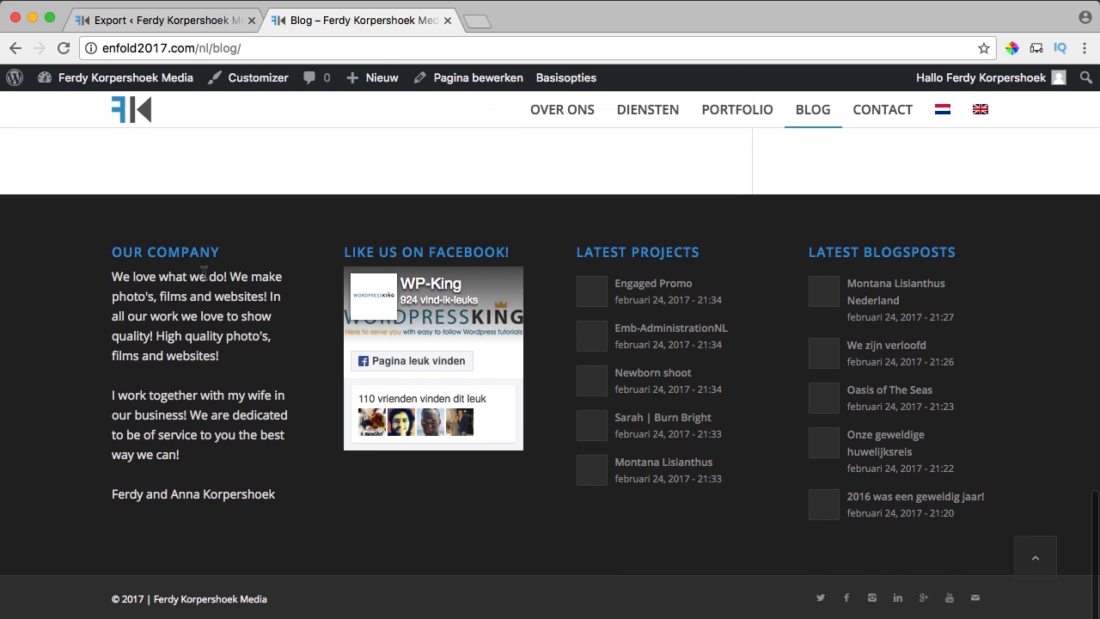
pyautogui.moveTo(158, 276); pyautogui.dragTo(209, 411)
pyautogui.click(209, 407)
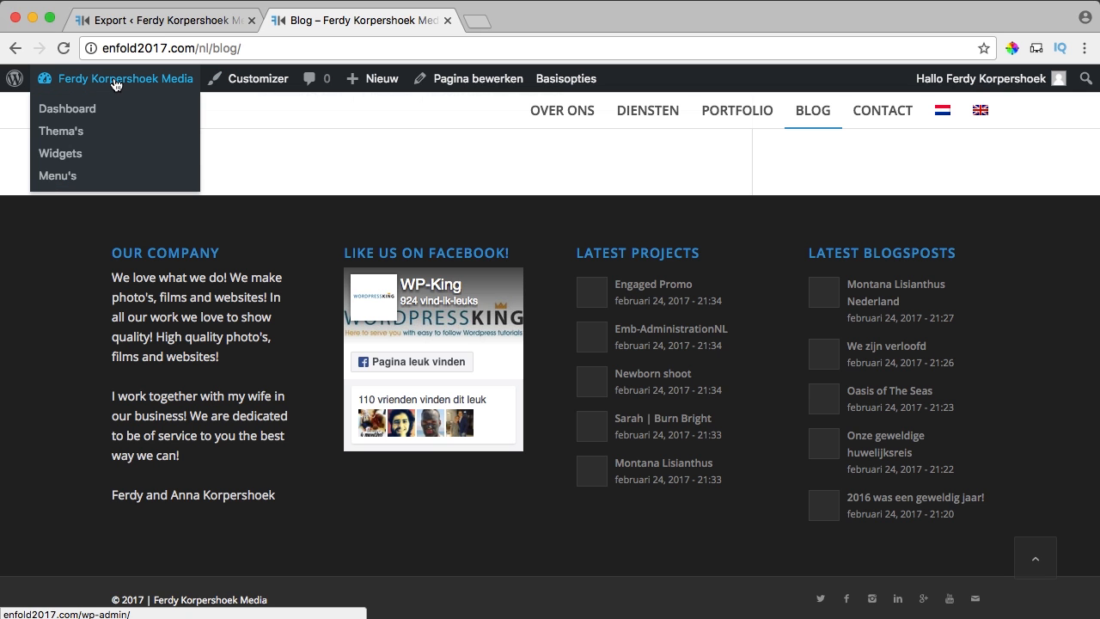
# Return to the Dashboard, close the Export tab, and set the admin language to English
pyautogui.click(116, 81)
pyautogui.click(245, 20)
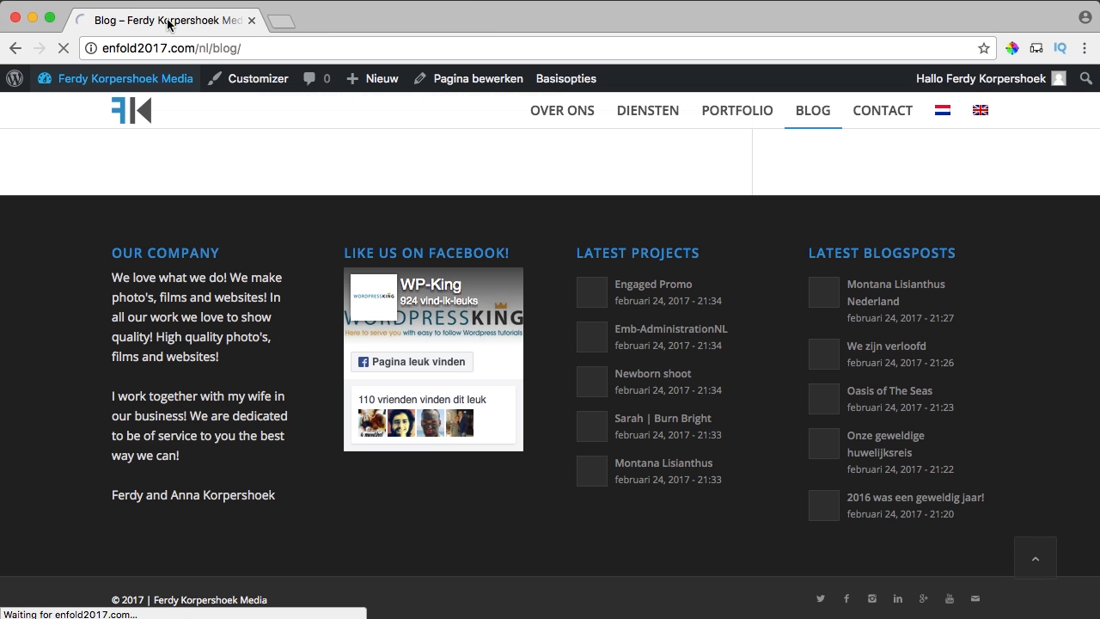
pyautogui.scroll(-2, 98, 297)
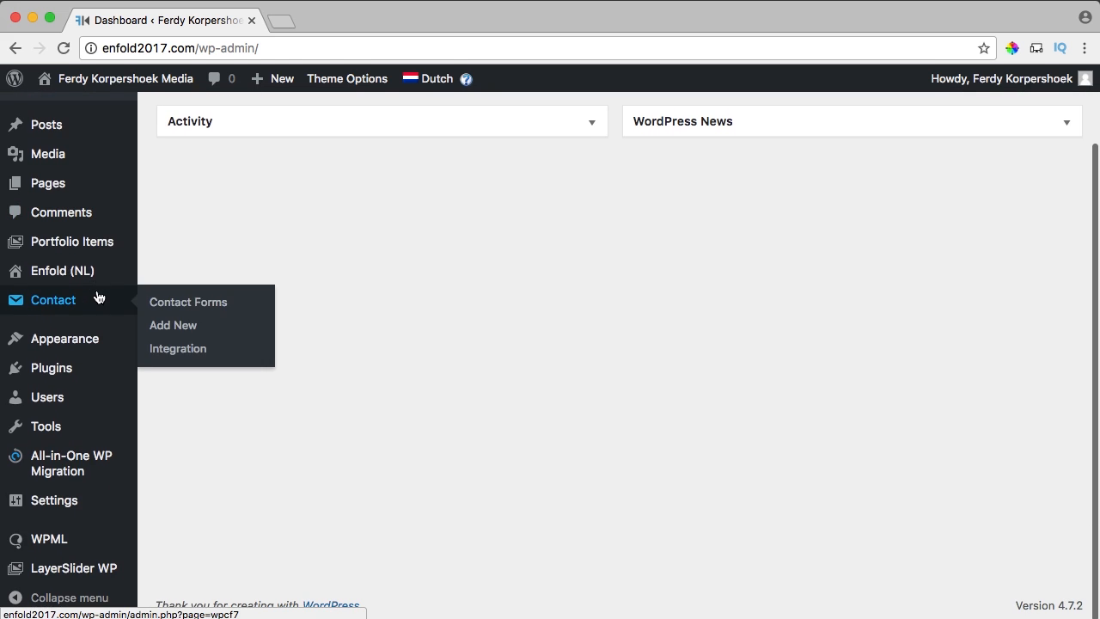
pyautogui.moveTo(427, 81)
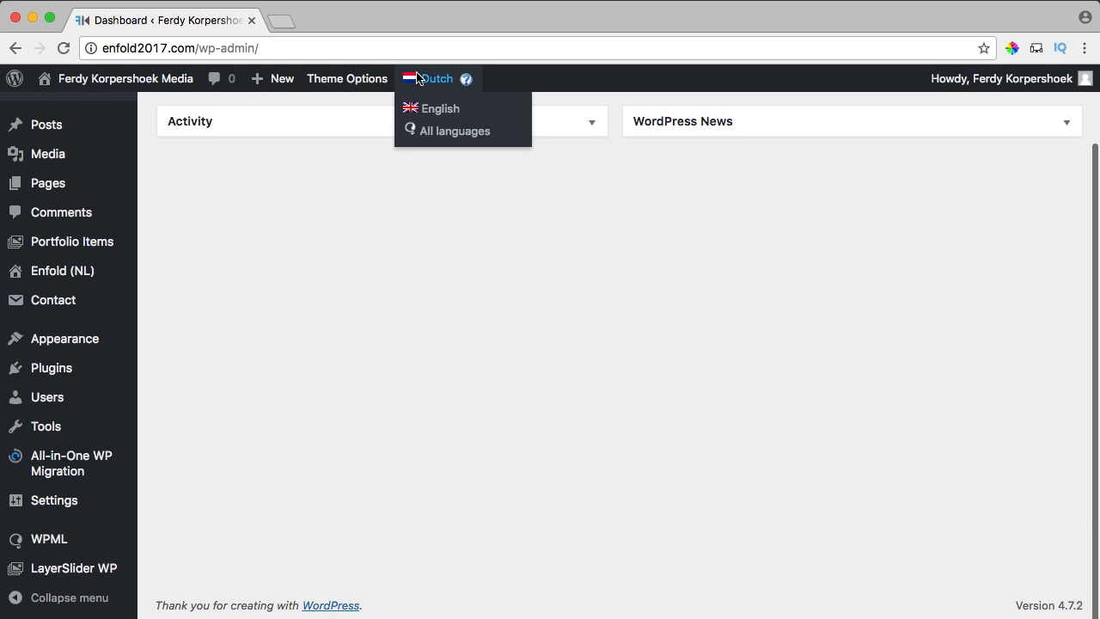
pyautogui.click(435, 114)
# Filter WPML String Translation to the Widgets (9) domain
pyautogui.scroll(-1, 91, 321)
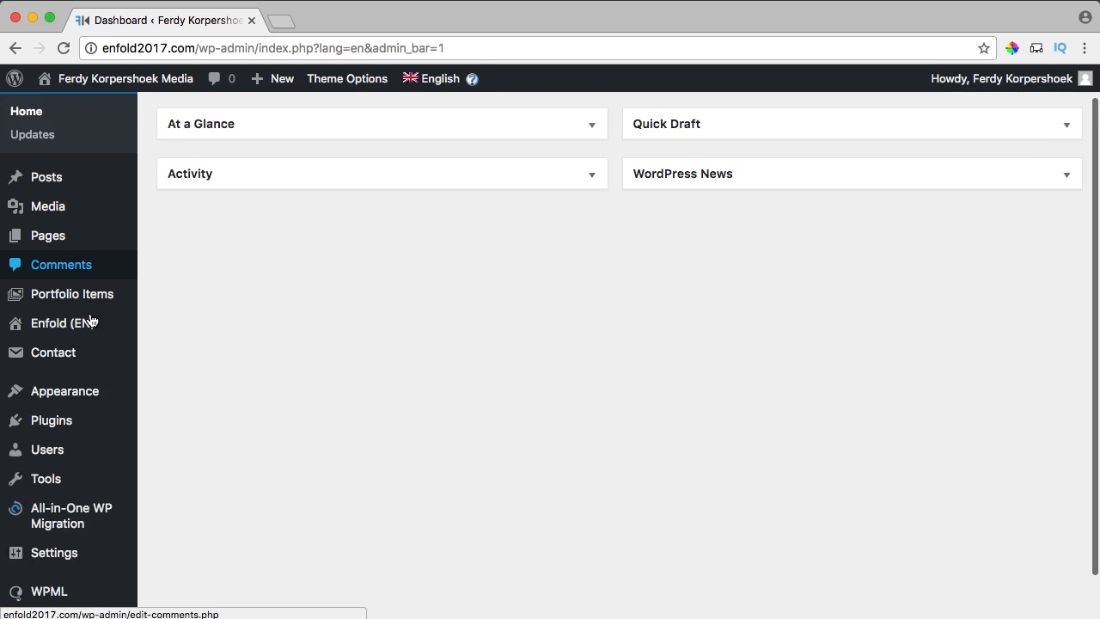
pyautogui.scroll(-1, 90, 321)
pyautogui.moveTo(60, 537)
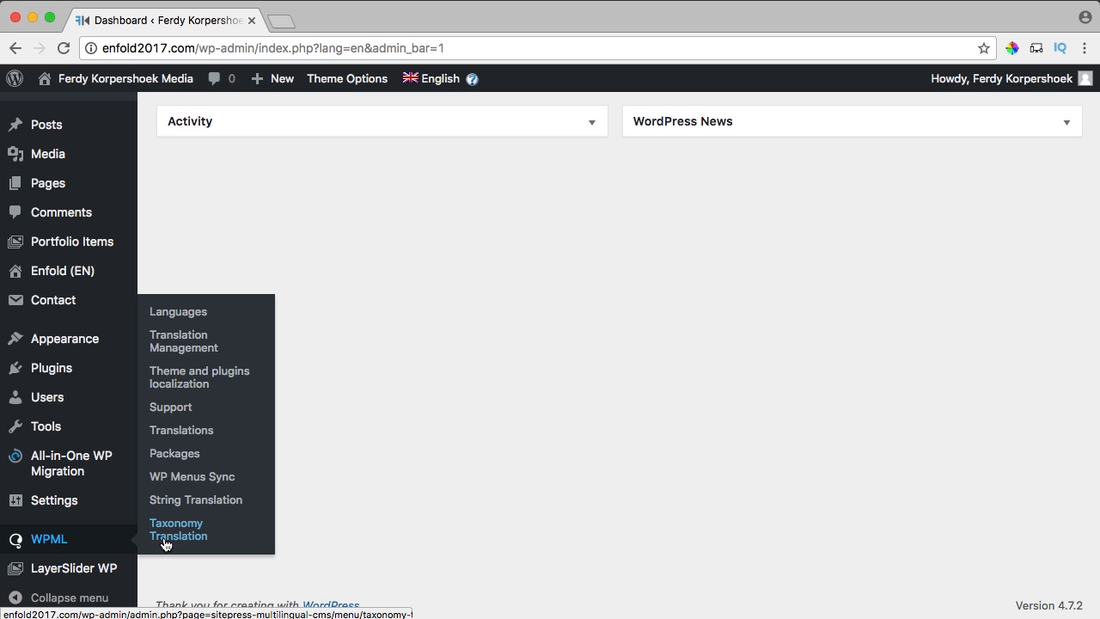
pyautogui.click(179, 504)
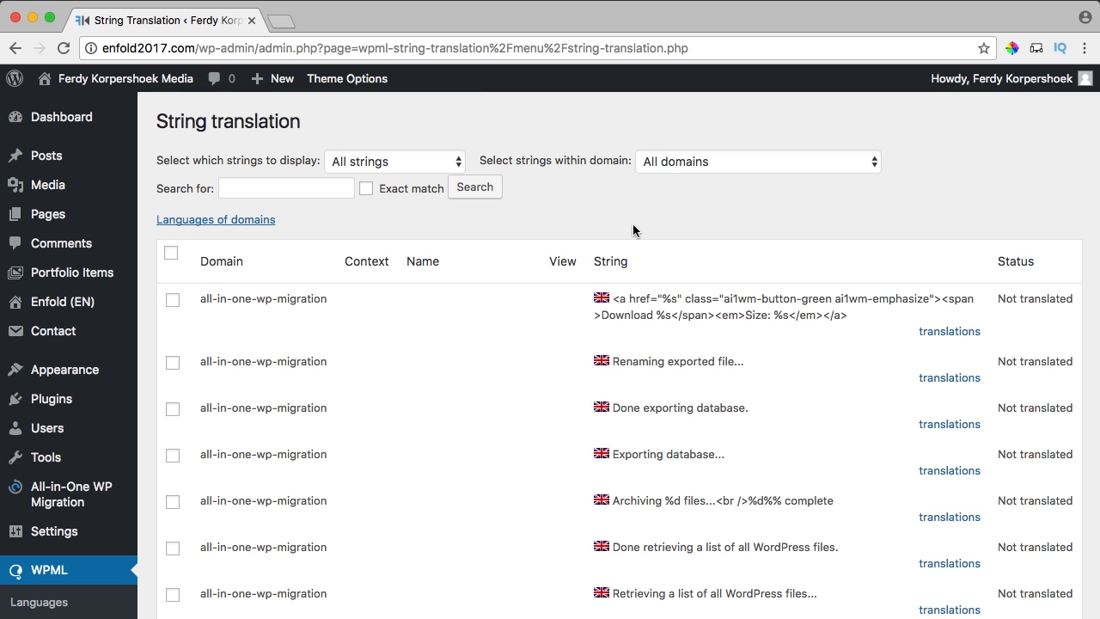
pyautogui.click(677, 168)
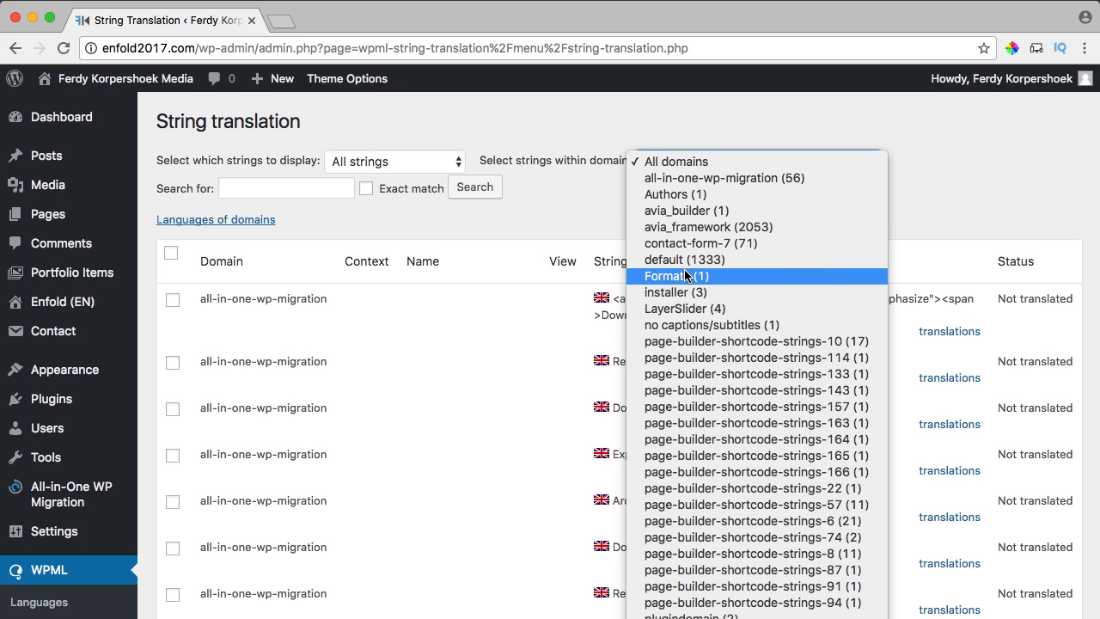
pyautogui.scroll(-3, 687, 430)
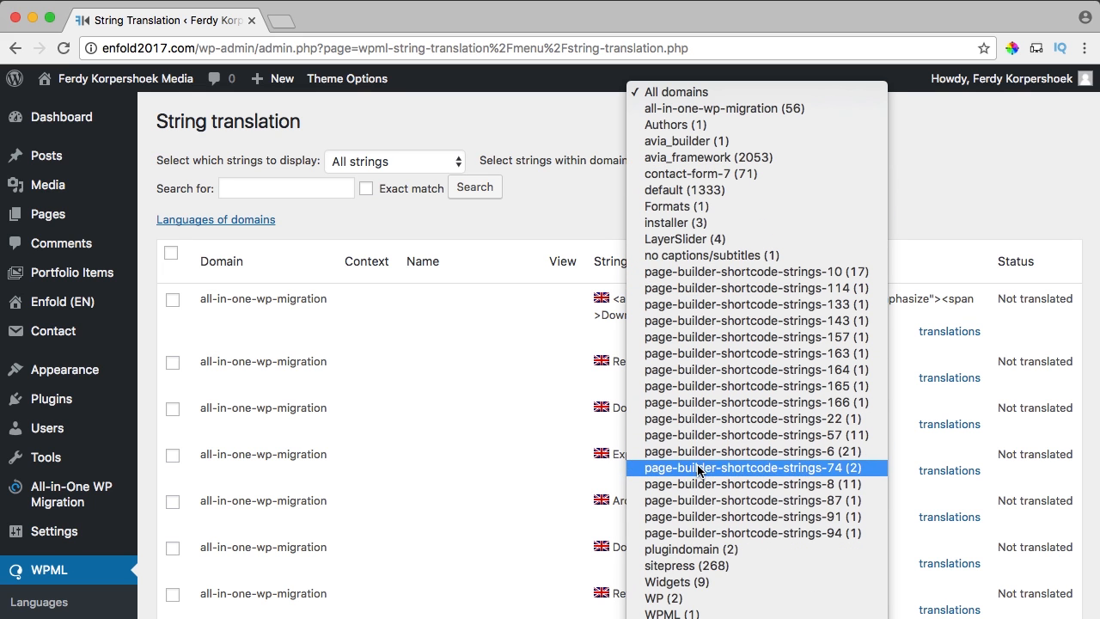
pyautogui.click(690, 583)
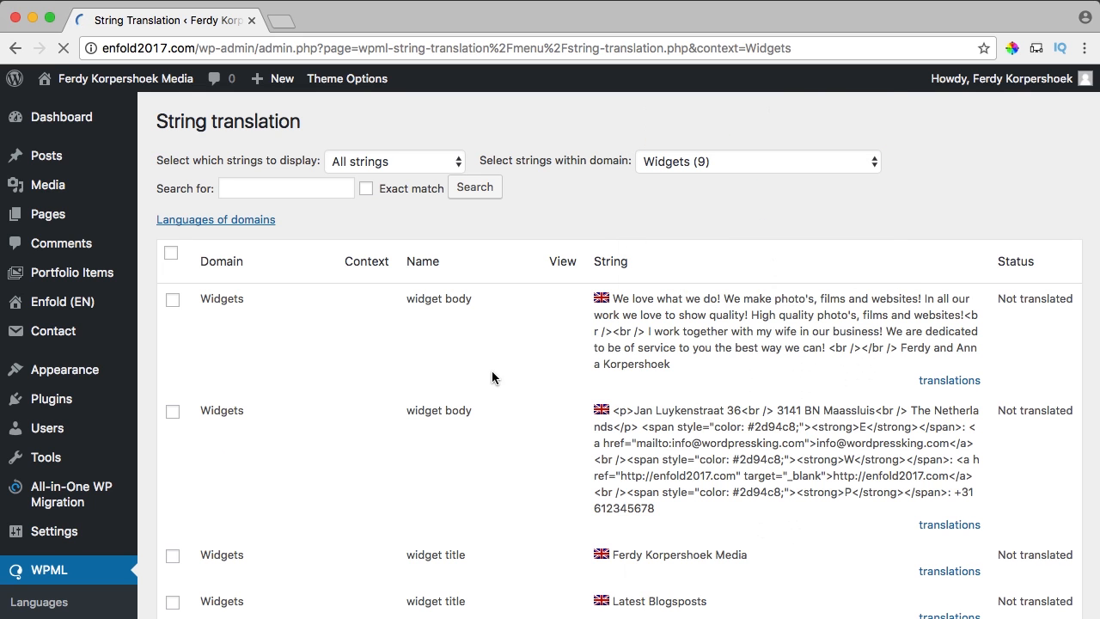
# Review the nine untranslated Widgets strings, such as 'Our Company' and 'Latest Projects'
pyautogui.scroll(-1, 533, 309)
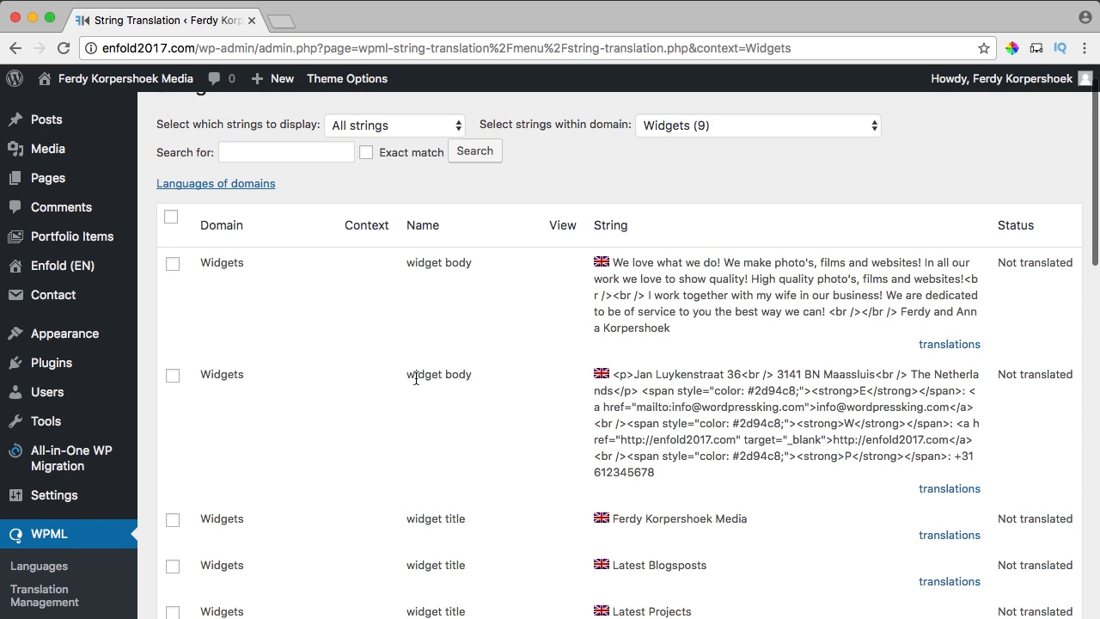
pyautogui.scroll(-5, 532, 385)
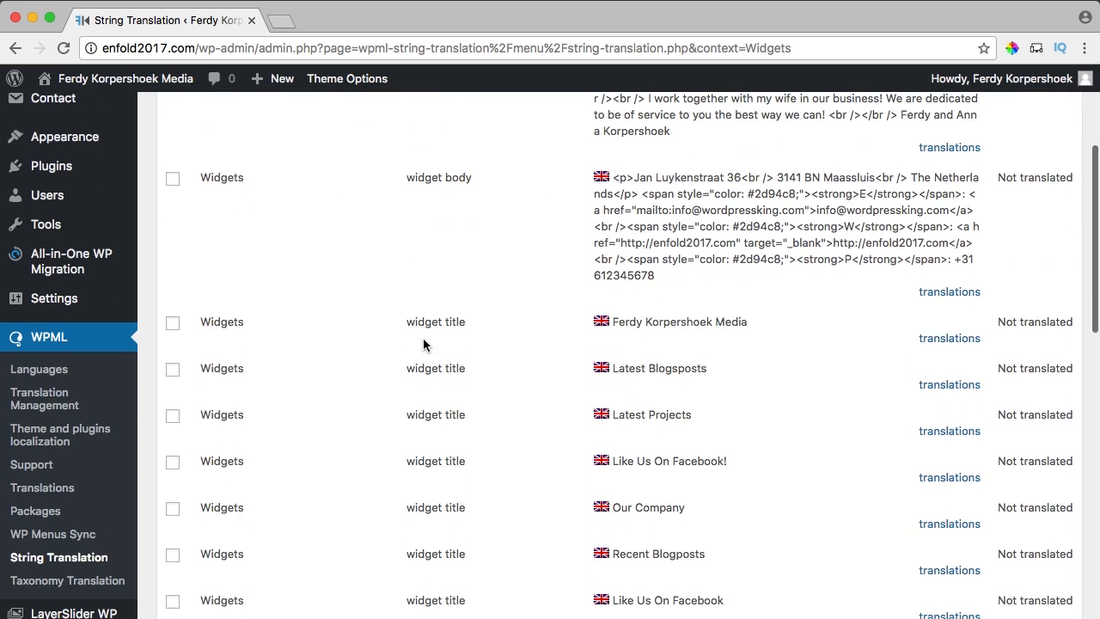
pyautogui.scroll(-5, 425, 352)
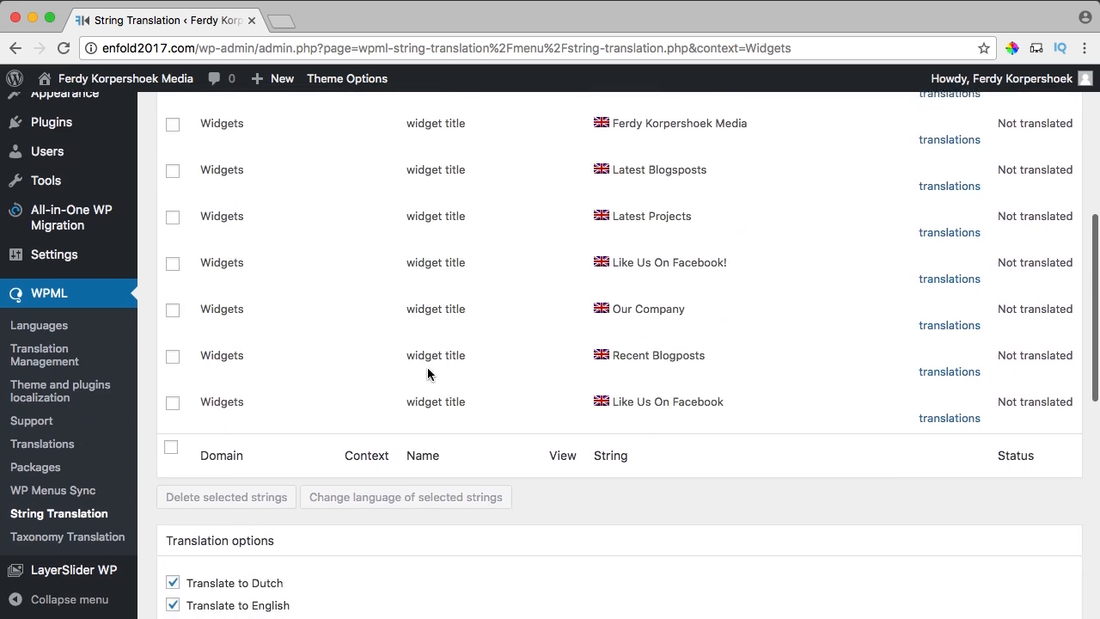
pyautogui.scroll(2, 428, 368)
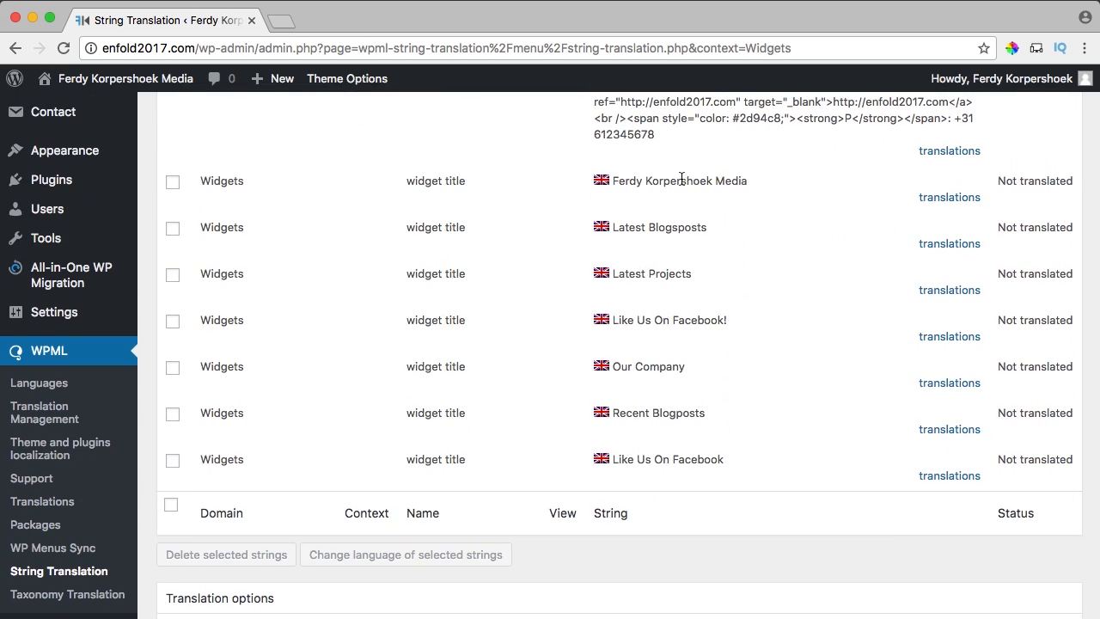
pyautogui.moveTo(749, 188); pyautogui.dragTo(658, 184)
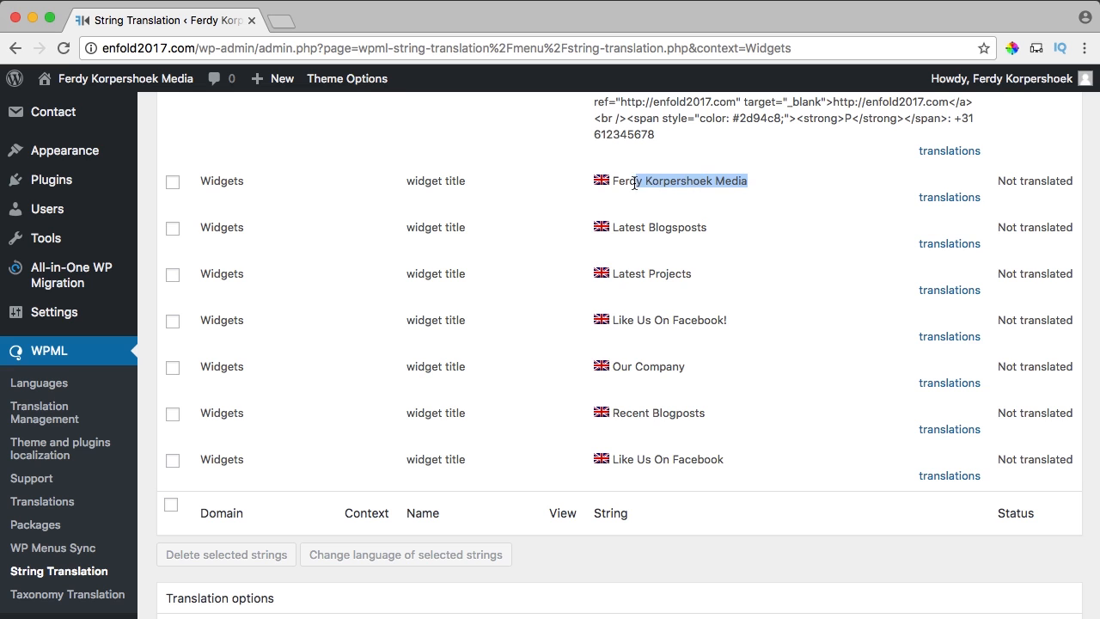
pyautogui.click(635, 183)
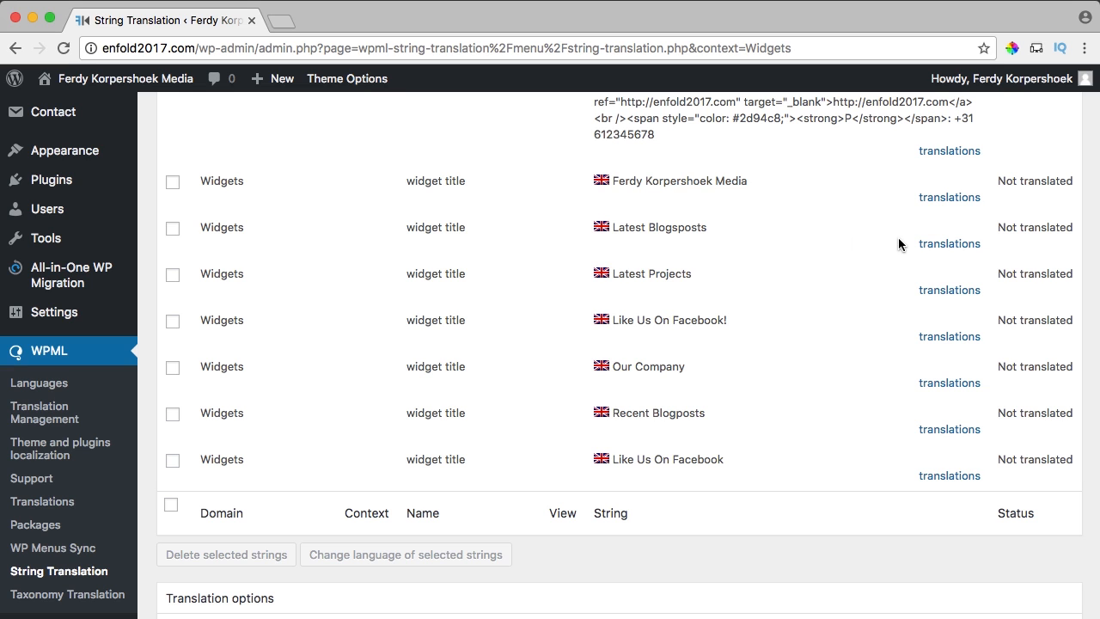
# Translate Latest Blogsposts as 'Meest Recente Berichten', mark it complete, and save
pyautogui.click(936, 243)
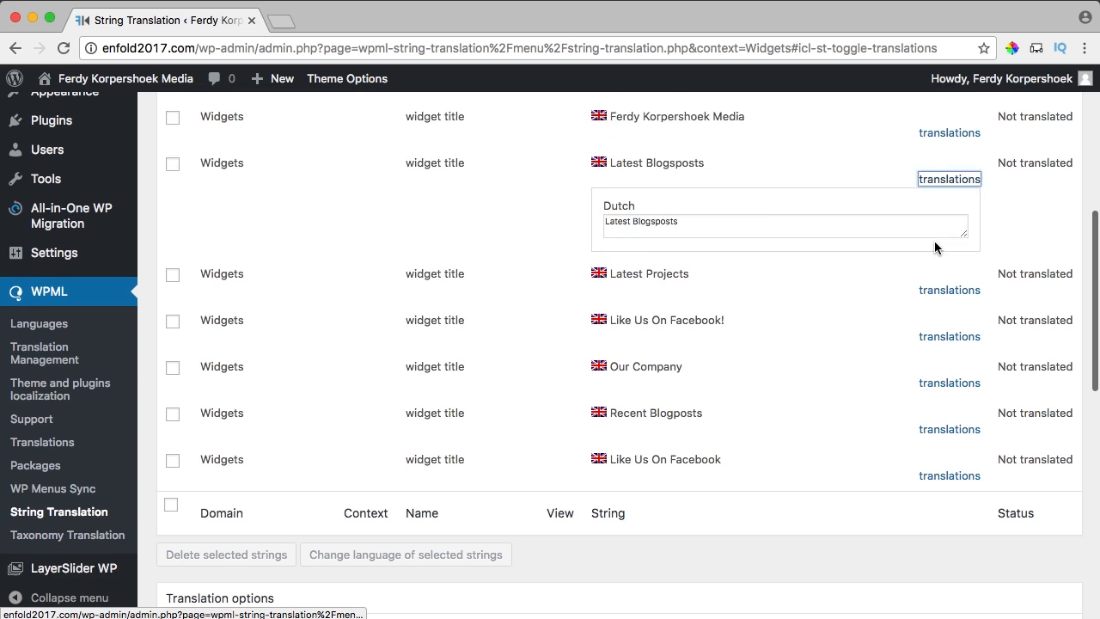
pyautogui.moveTo(696, 183); pyautogui.dragTo(639, 181)
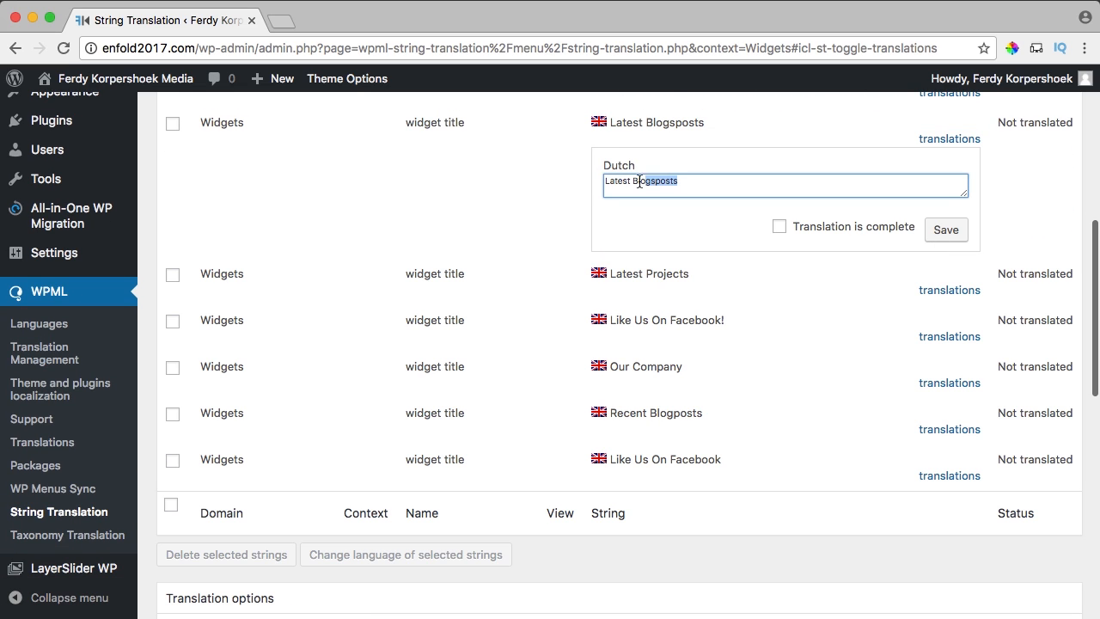
pyautogui.write('Meest Recente Berichten')
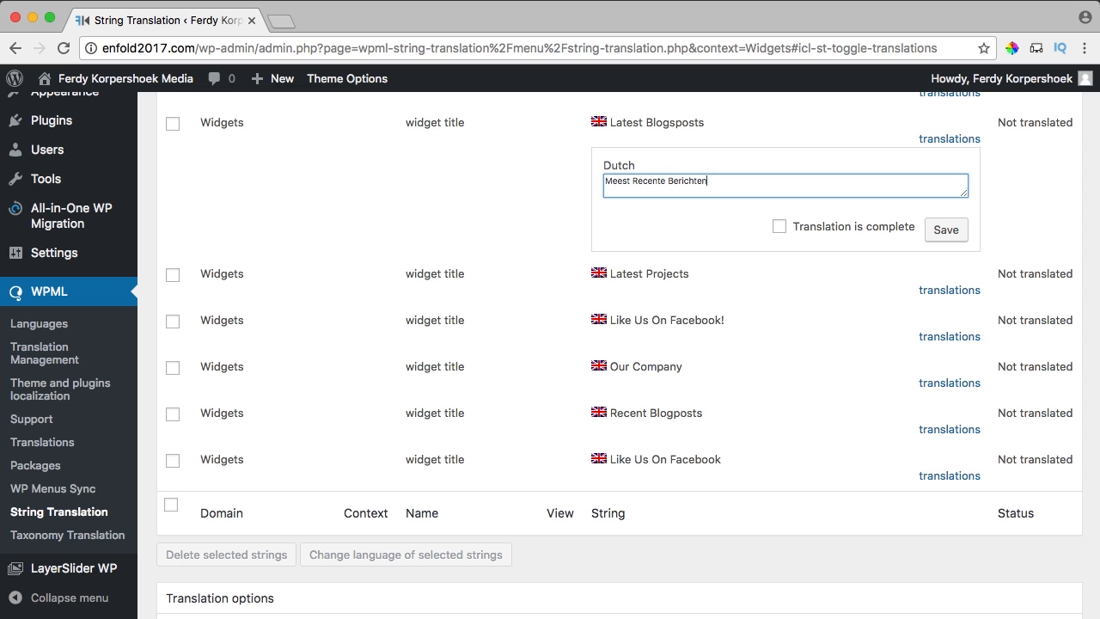
pyautogui.press('super+a')
pyautogui.press('super+c')
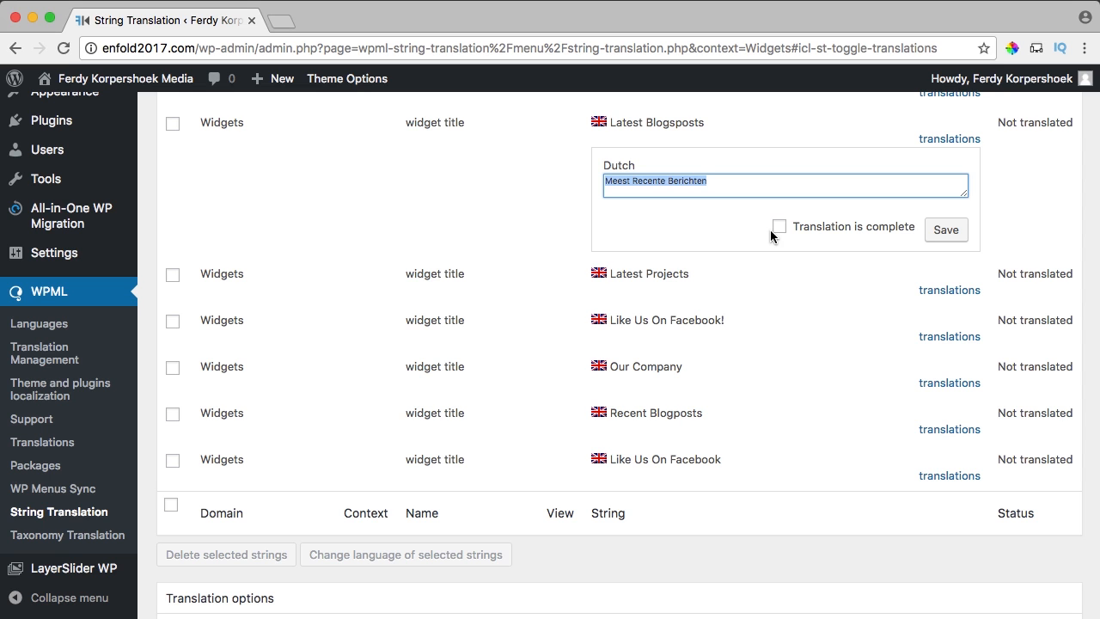
pyautogui.click(780, 227)
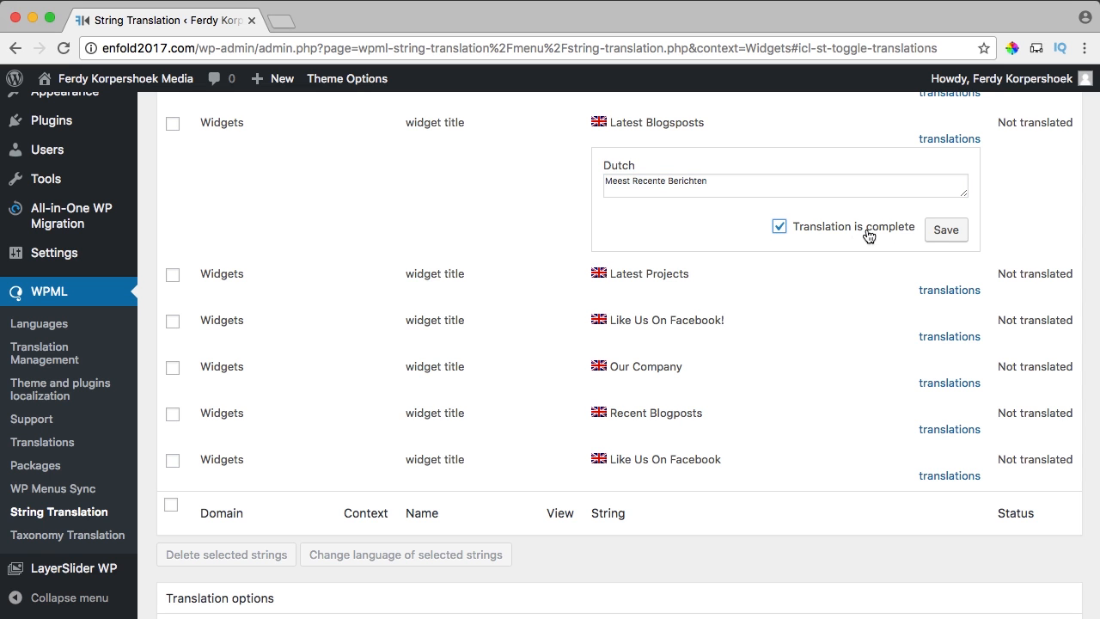
pyautogui.click(943, 232)
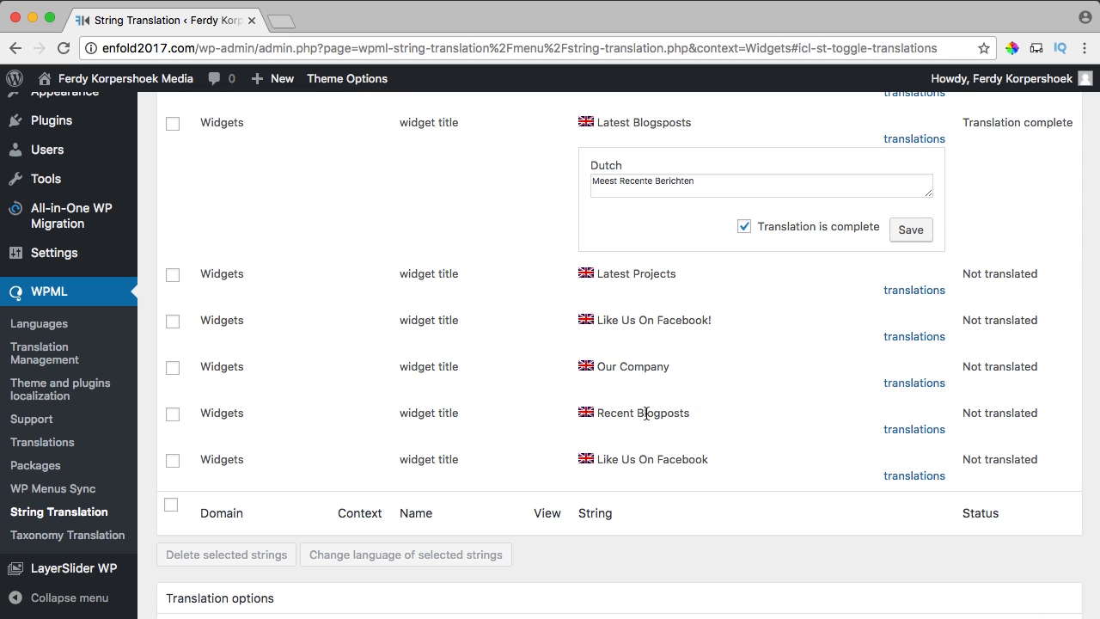
# Paste 'Meest Recente Berichten' as Recent Blogposts' complete Dutch translation and save
pyautogui.click(902, 429)
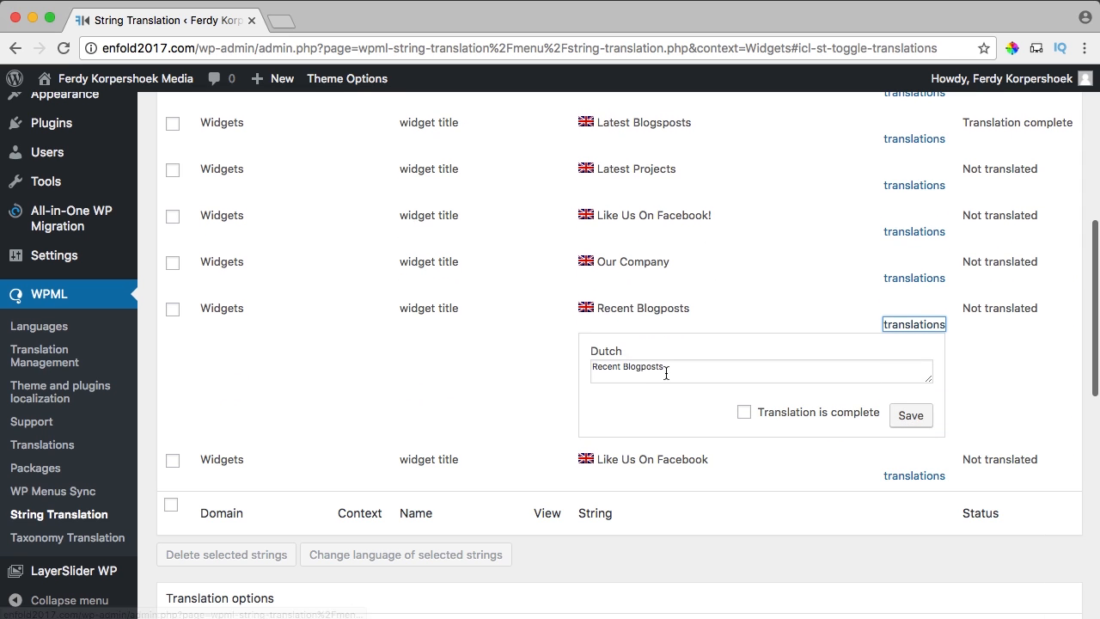
pyautogui.click(664, 370)
pyautogui.press('super+a')
pyautogui.press('super+v')
pyautogui.click(743, 413)
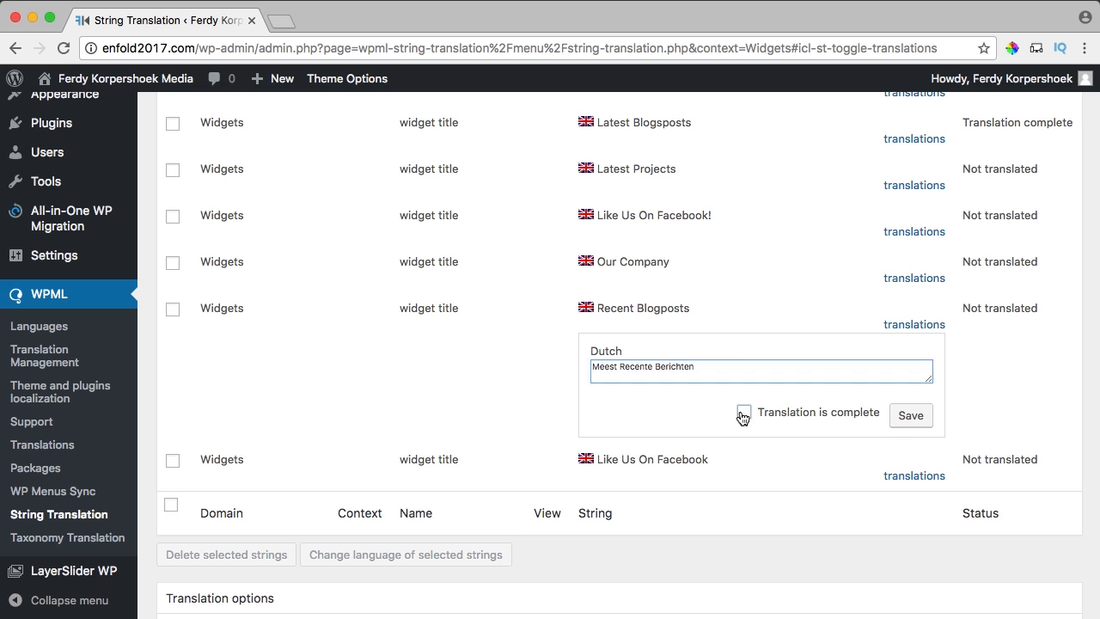
pyautogui.click(911, 415)
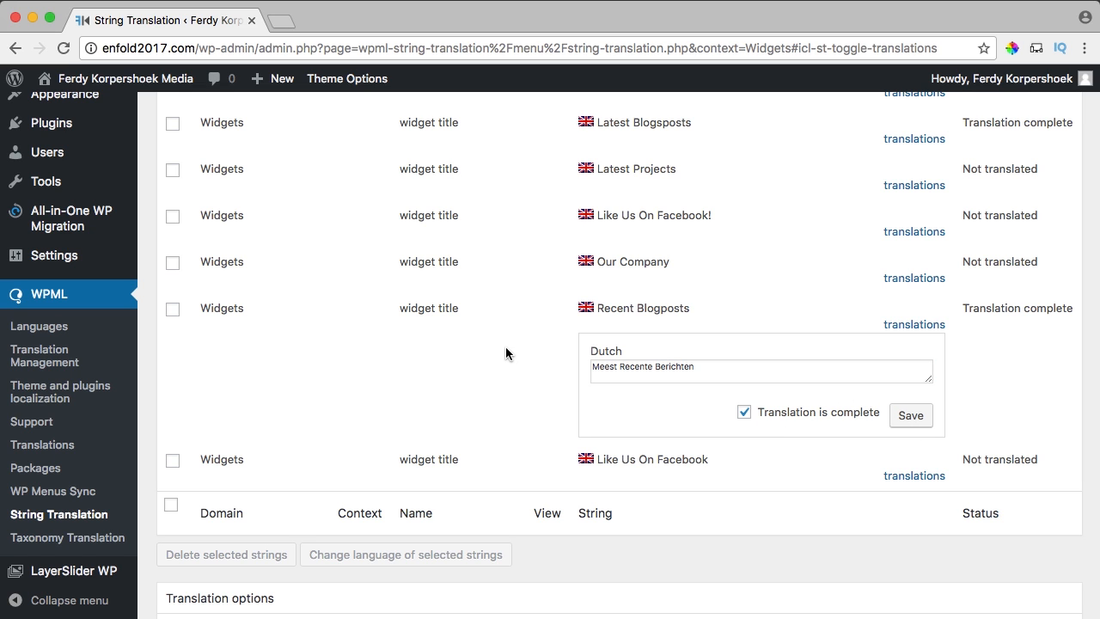
# Replace Latest Projects' Dutch field text with the copied translation
pyautogui.scroll(2, 546, 345)
pyautogui.scroll(2, 545, 343)
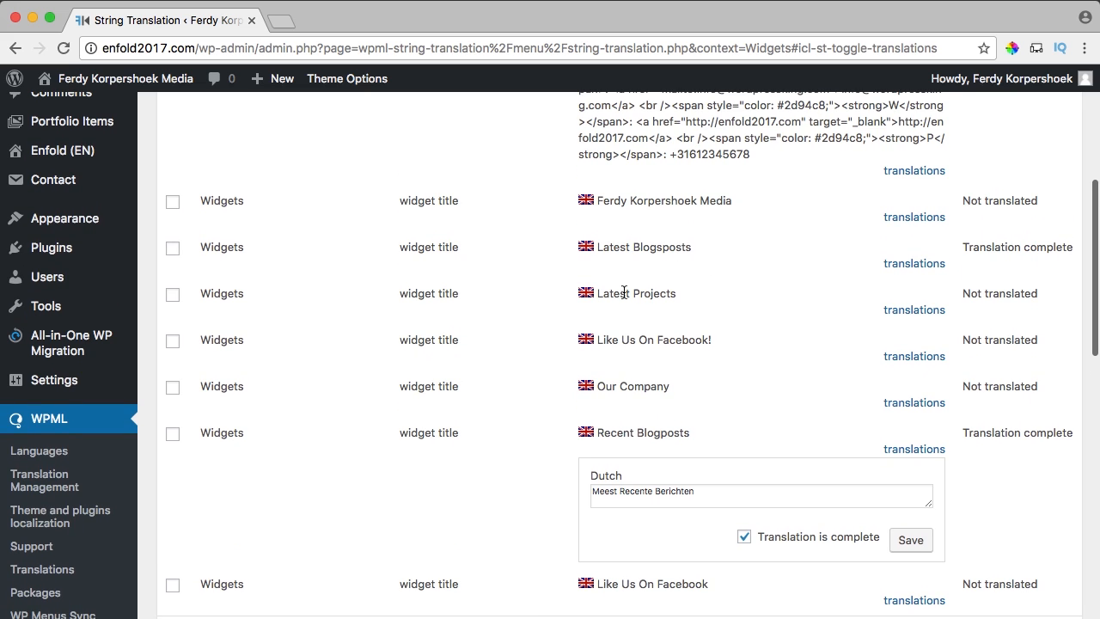
pyautogui.click(904, 315)
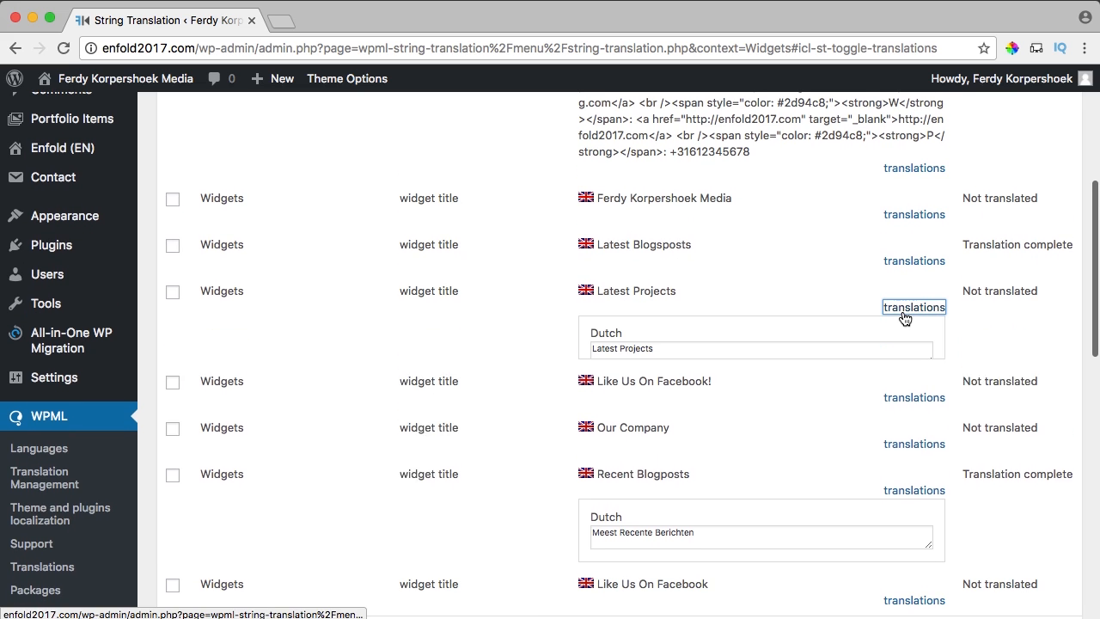
pyautogui.tripleClick(667, 351)
pyautogui.press('super+v')
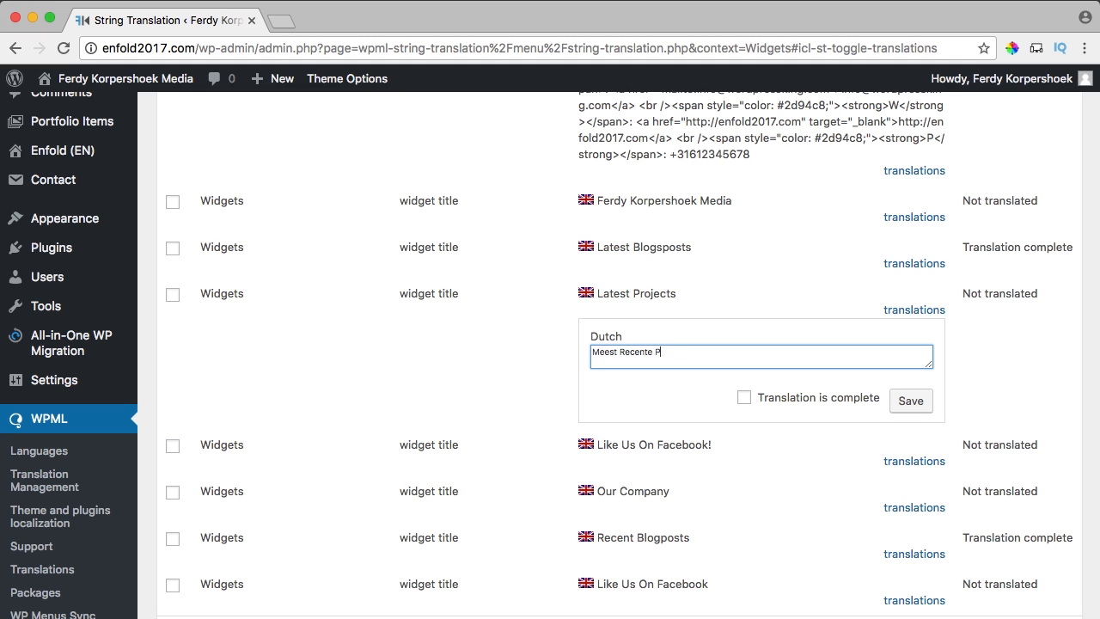
# Save Latest Projects as complete, then translate Like Us On Facebook! as 'Like Ons Op Facebook' and save
pyautogui.click(745, 397)
pyautogui.click(903, 401)
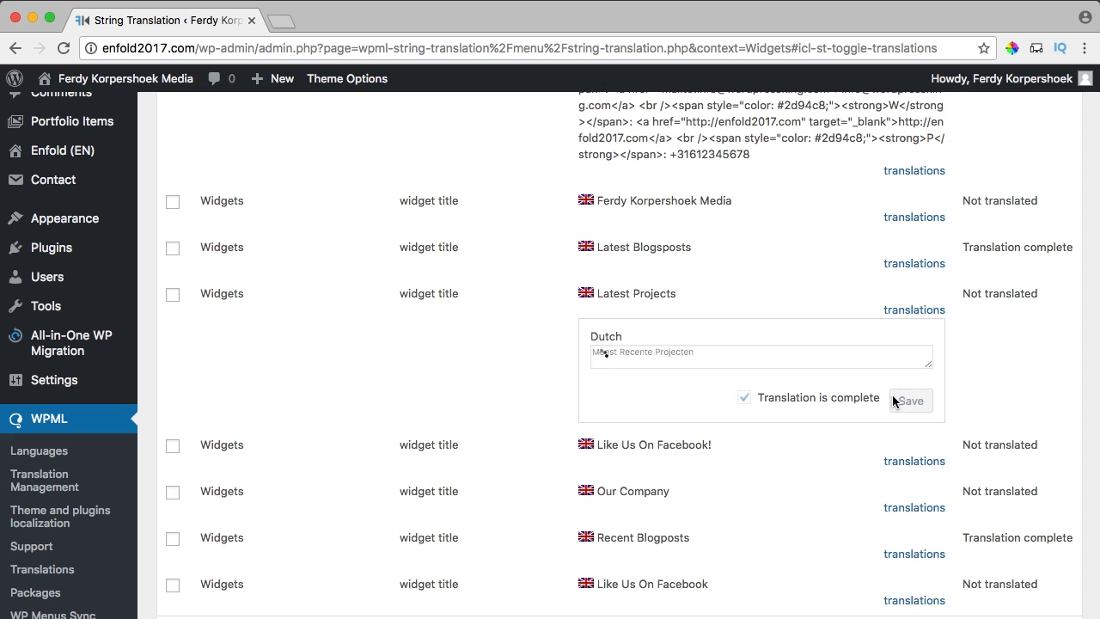
pyautogui.click(907, 461)
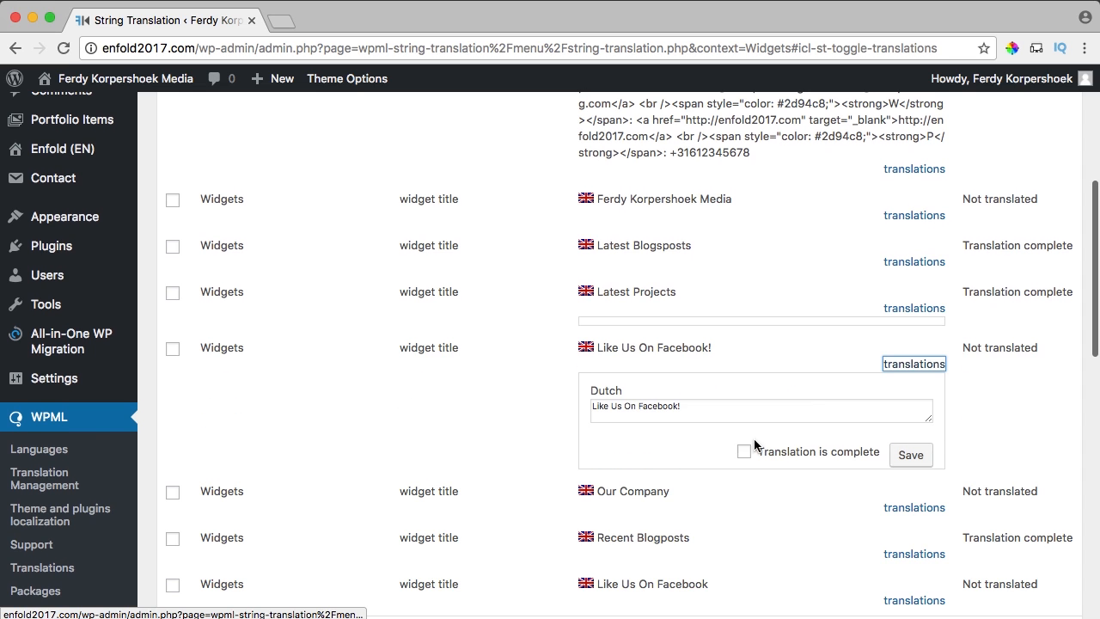
pyautogui.moveTo(680, 406); pyautogui.dragTo(591, 406)
pyautogui.write('Like Ons Op Face')
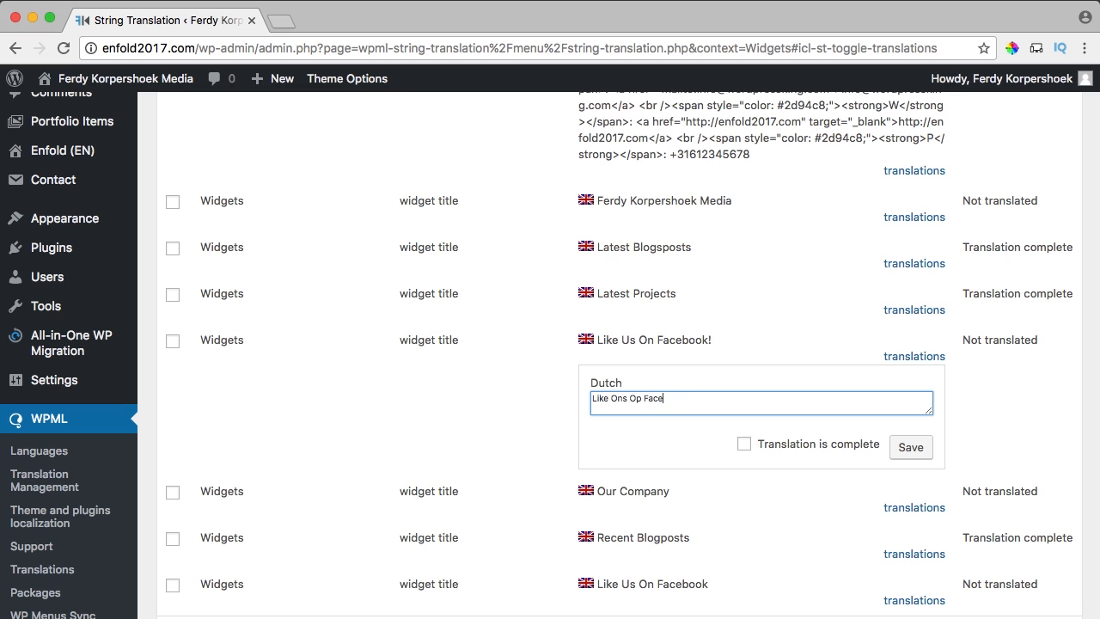
pyautogui.write('book')
pyautogui.press('super+a')
pyautogui.press('Right')
pyautogui.press('super+a')
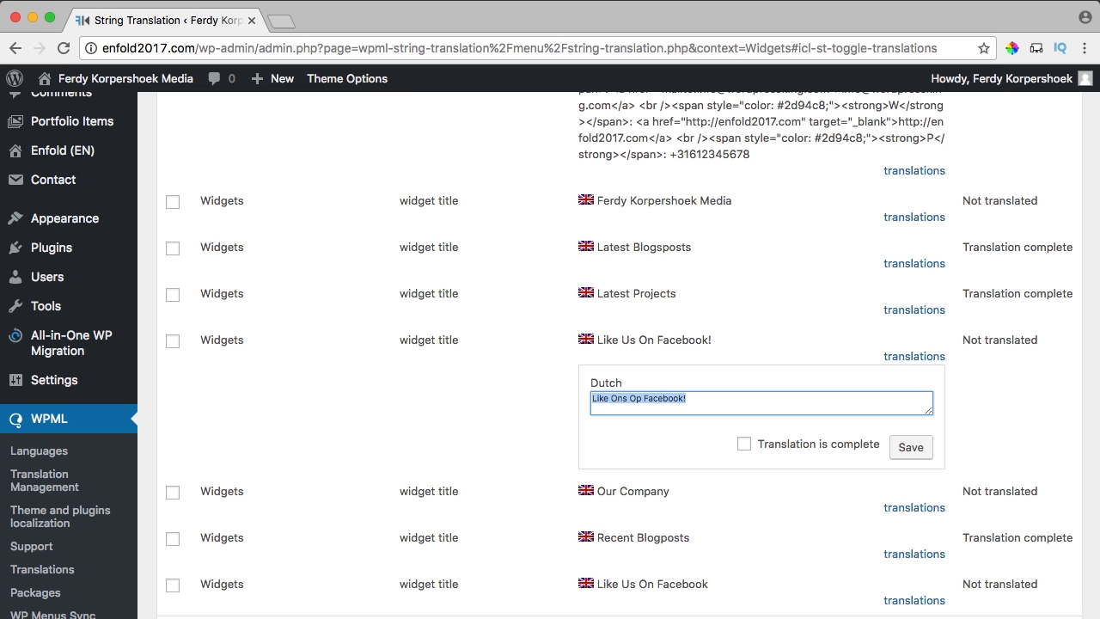
pyautogui.click(743, 444)
pyautogui.click(913, 448)
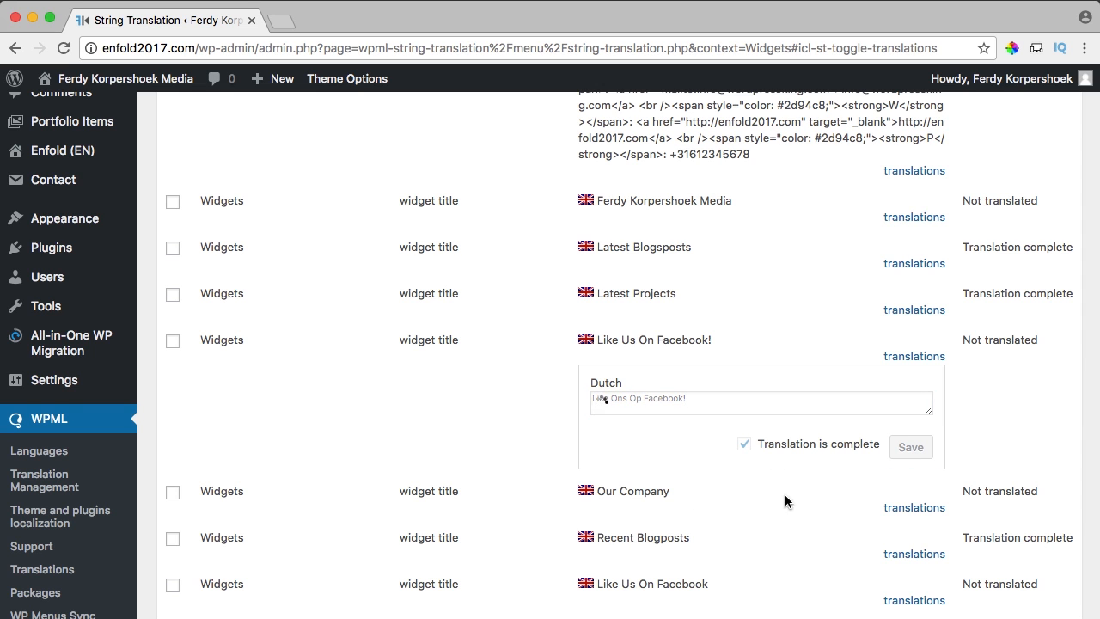
# Translate Our Company as 'Onze Onderneming', mark it complete, and save
pyautogui.click(902, 509)
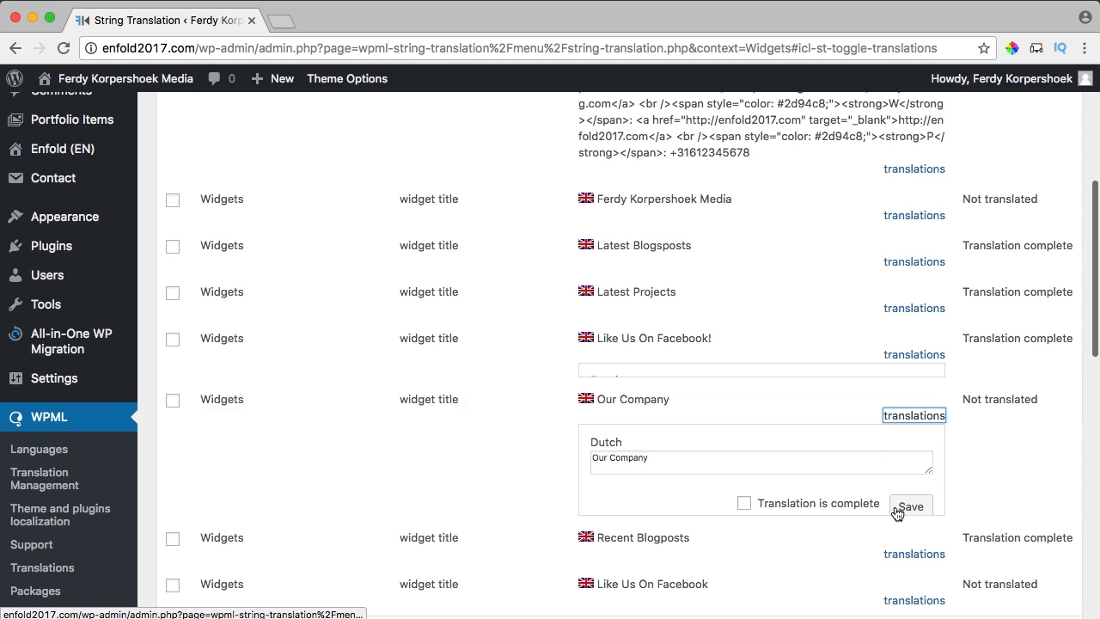
pyautogui.click(680, 457)
pyautogui.press('super+a')
pyautogui.write('O')
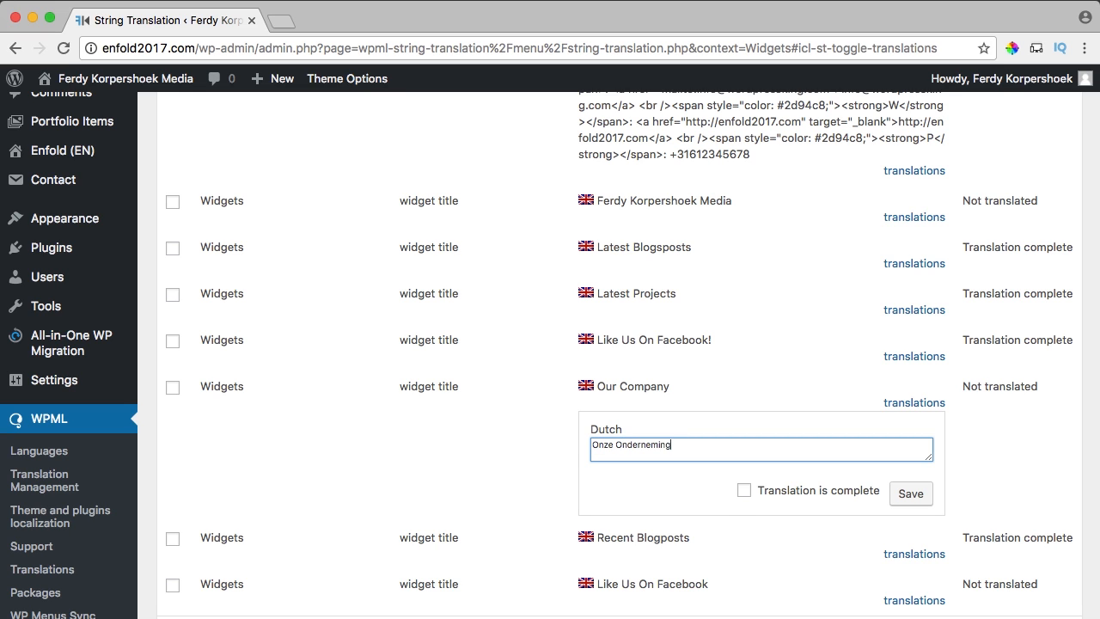
pyautogui.click(780, 495)
pyautogui.click(902, 495)
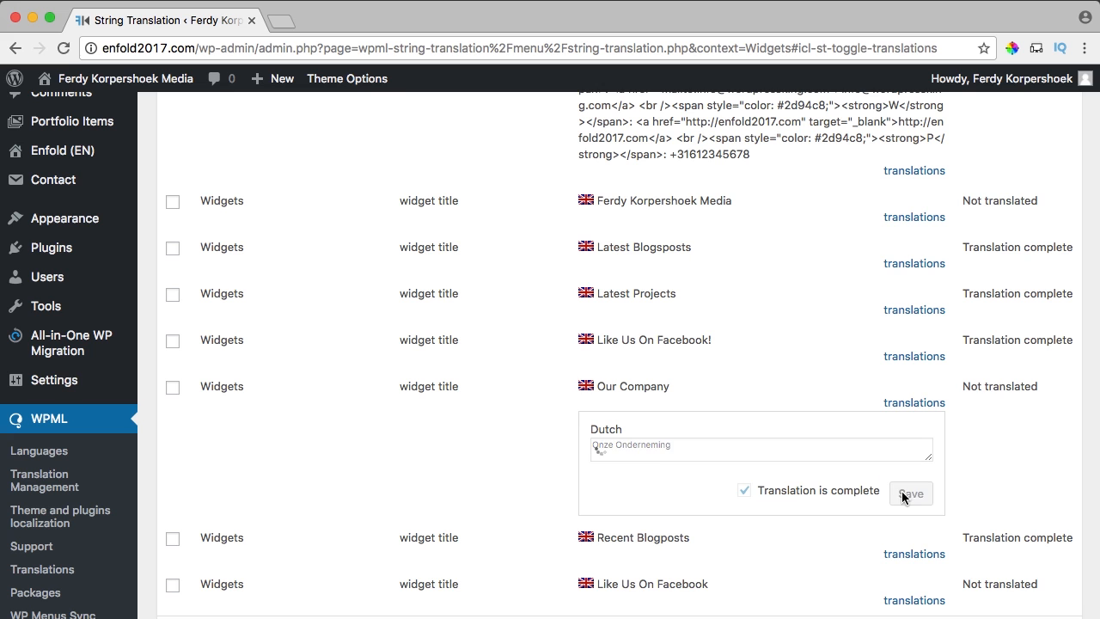
# Mark the Like Us On Facebook title's Dutch translation complete and start a new browser tab
pyautogui.scroll(-3, 566, 454)
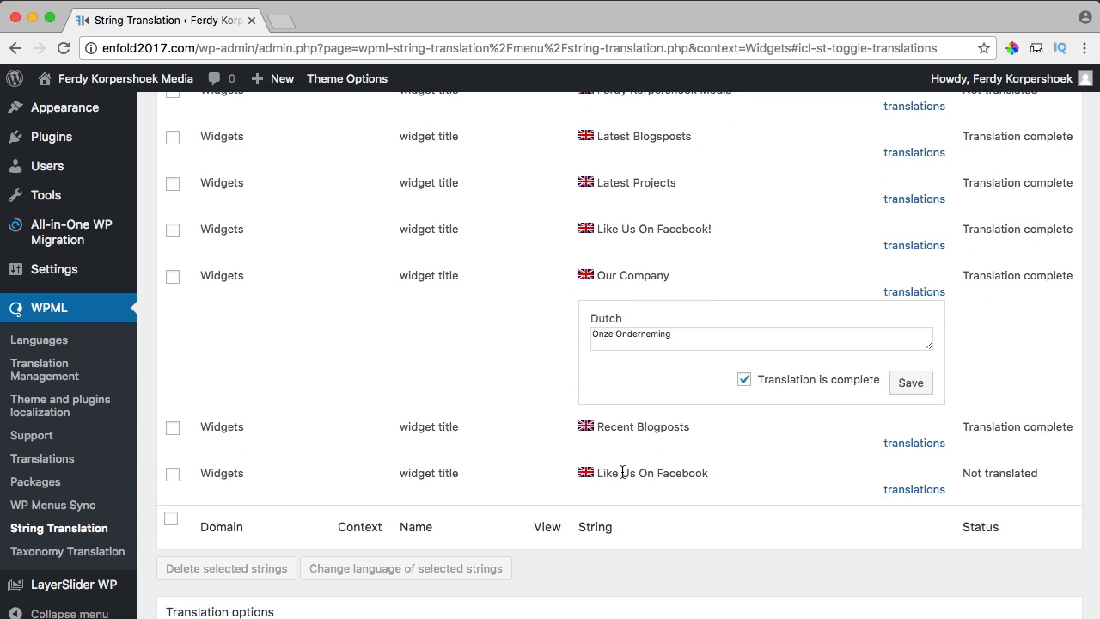
pyautogui.click(907, 489)
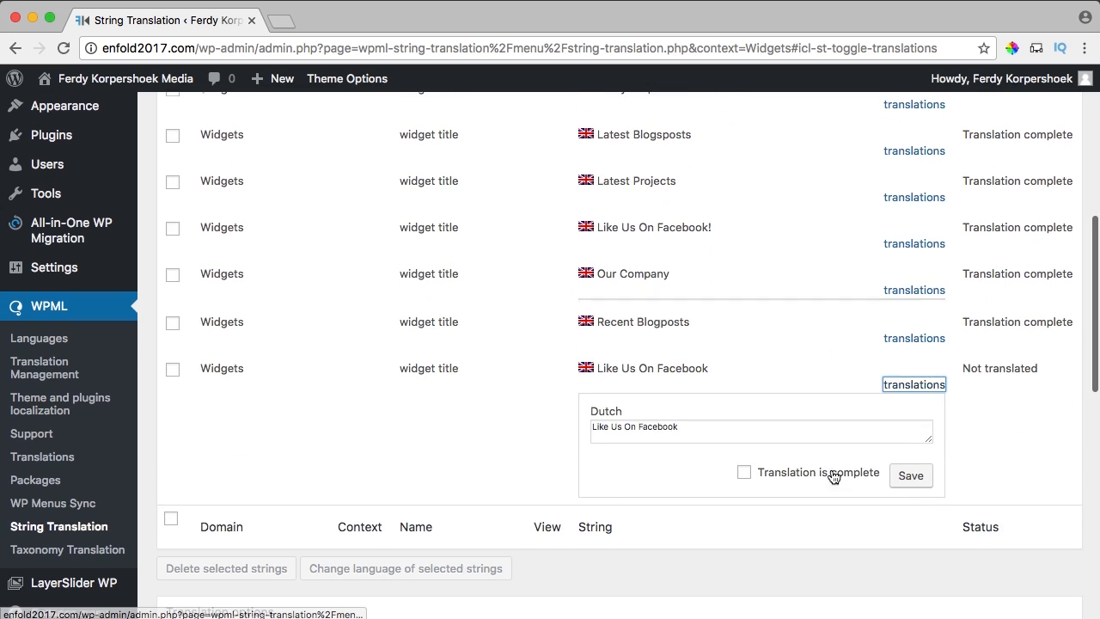
pyautogui.tripleClick(693, 427)
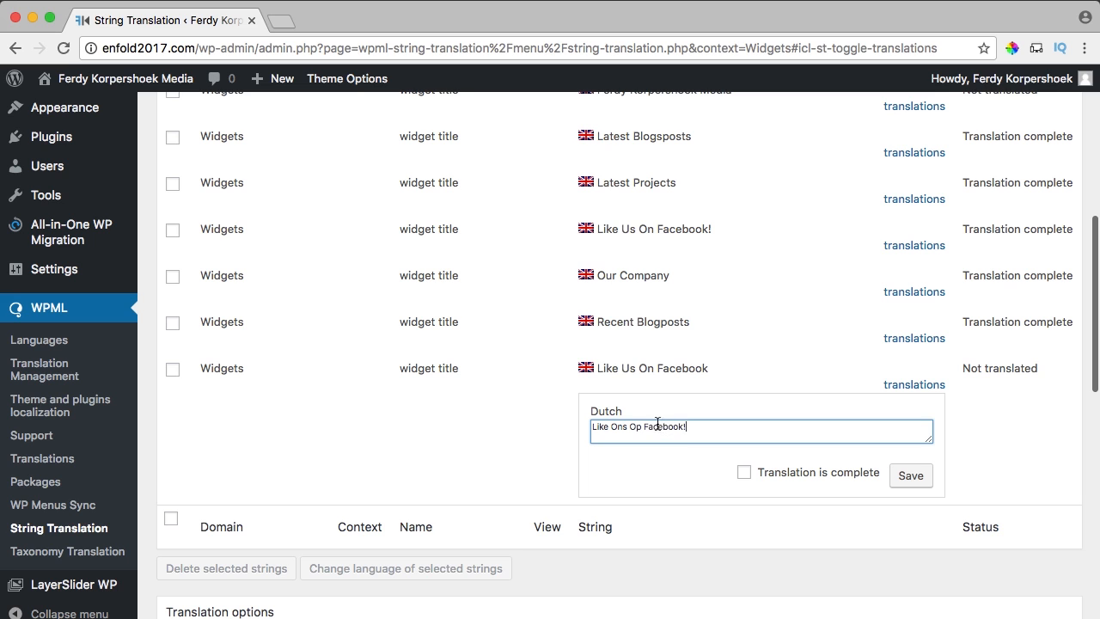
pyautogui.click(743, 472)
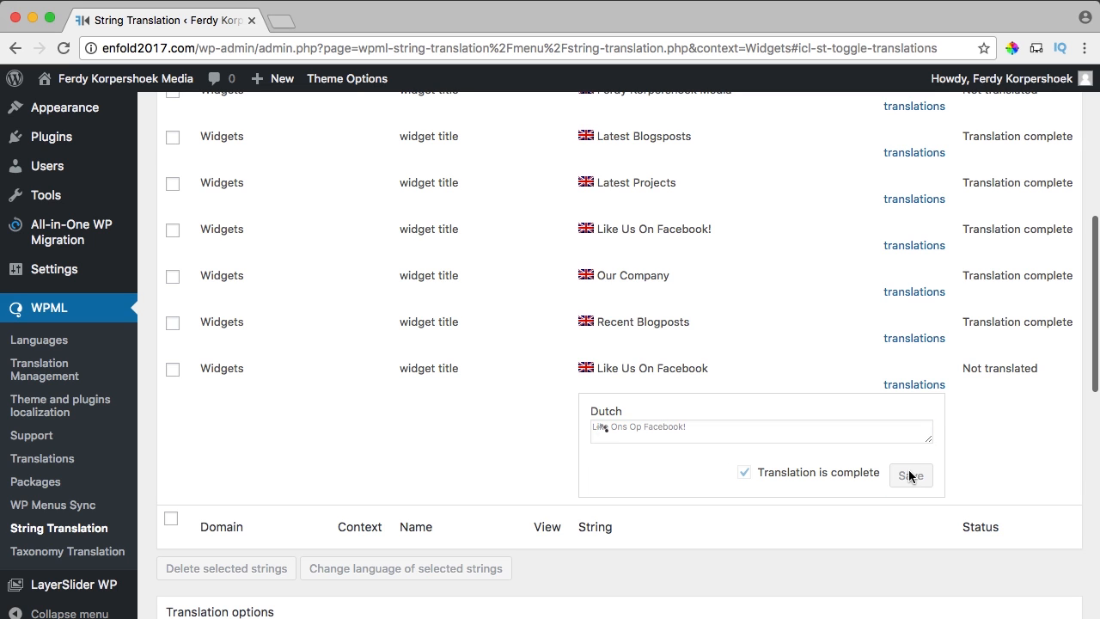
pyautogui.keyDown('super'); pyautogui.click(120, 79); pyautogui.keyUp('super')
# Check the Dutch footer headings Onze Onderneming, Meest Recente Projecten and Meest Recente Berichten; Facebook is still English
pyautogui.click(316, 20)
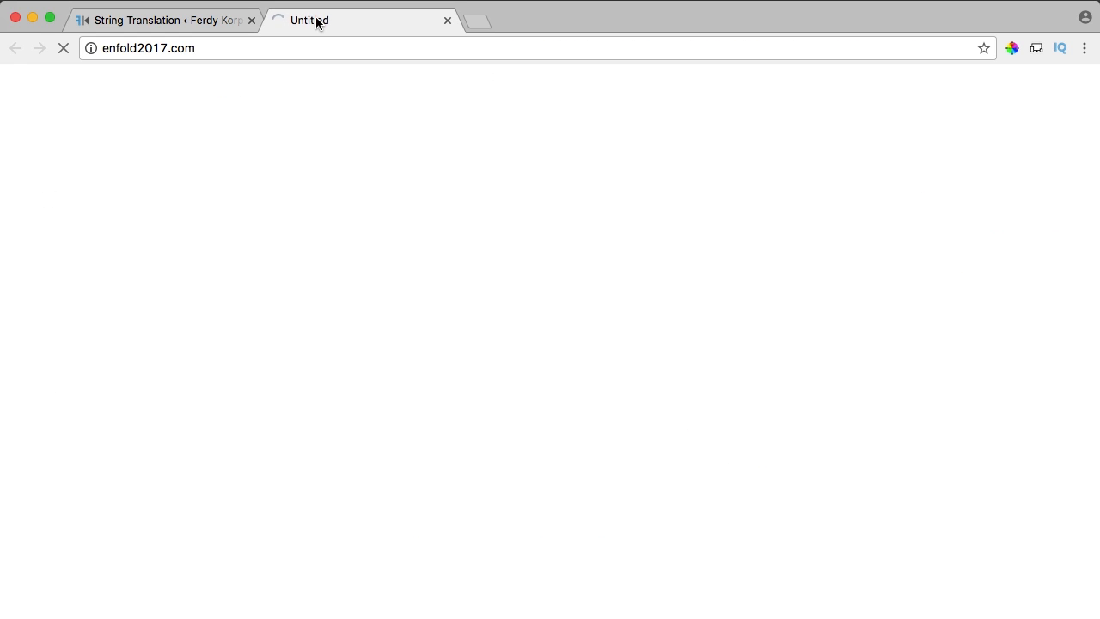
pyautogui.scroll(-15, 531, 123)
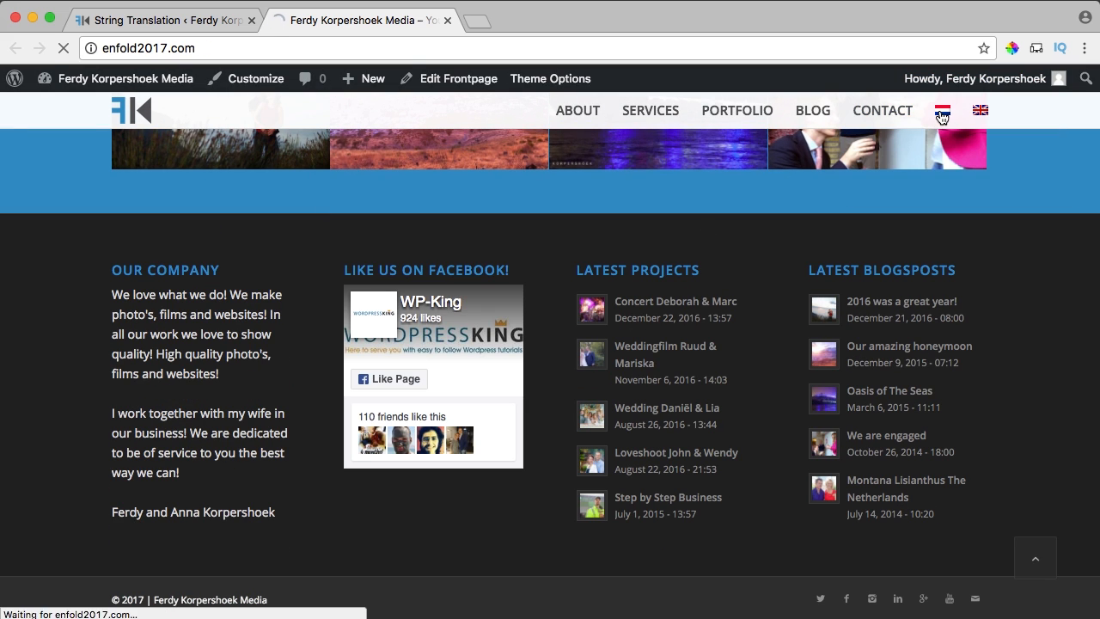
pyautogui.moveTo(121, 239); pyautogui.dragTo(242, 239)
pyautogui.moveTo(579, 240); pyautogui.dragTo(640, 253)
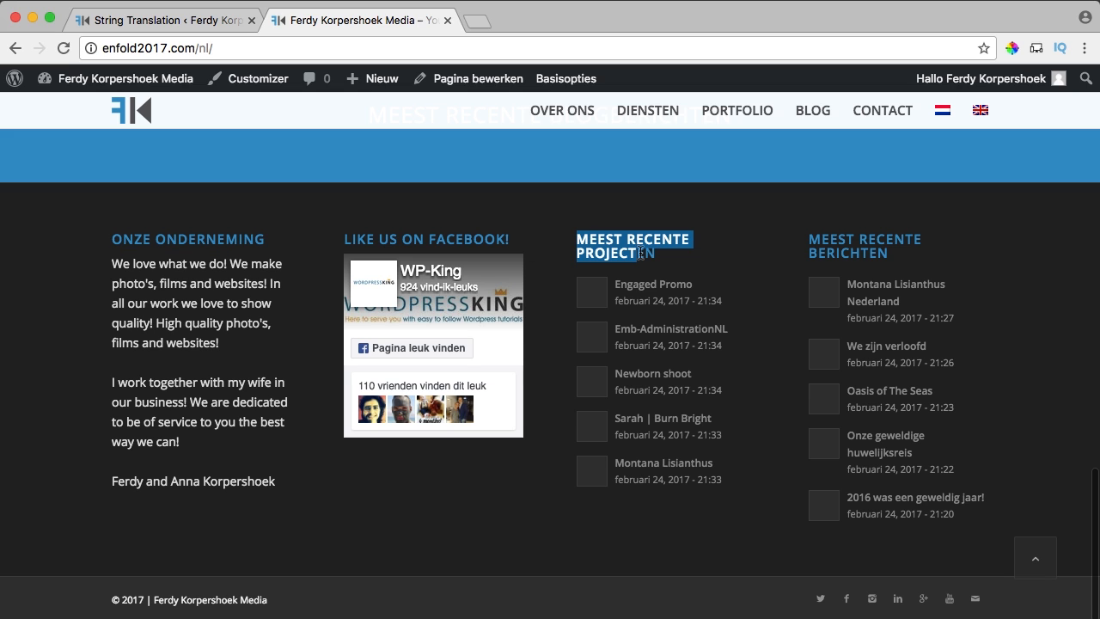
pyautogui.moveTo(812, 239); pyautogui.dragTo(900, 252)
pyautogui.click(905, 250)
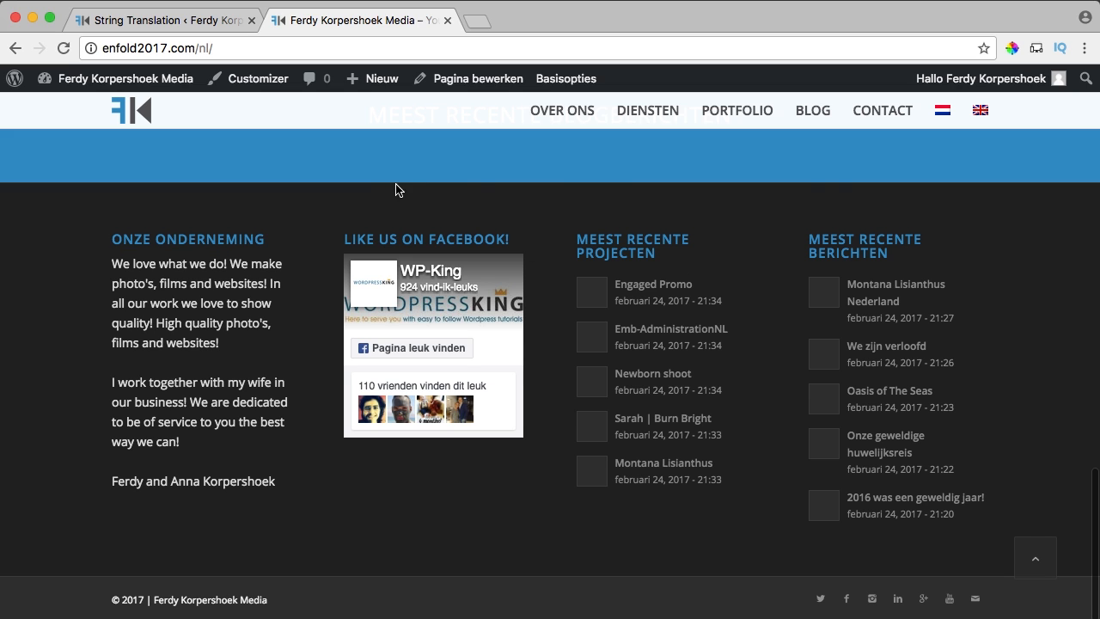
pyautogui.moveTo(353, 238); pyautogui.dragTo(500, 240)
pyautogui.click(513, 239)
pyautogui.press('super+r')
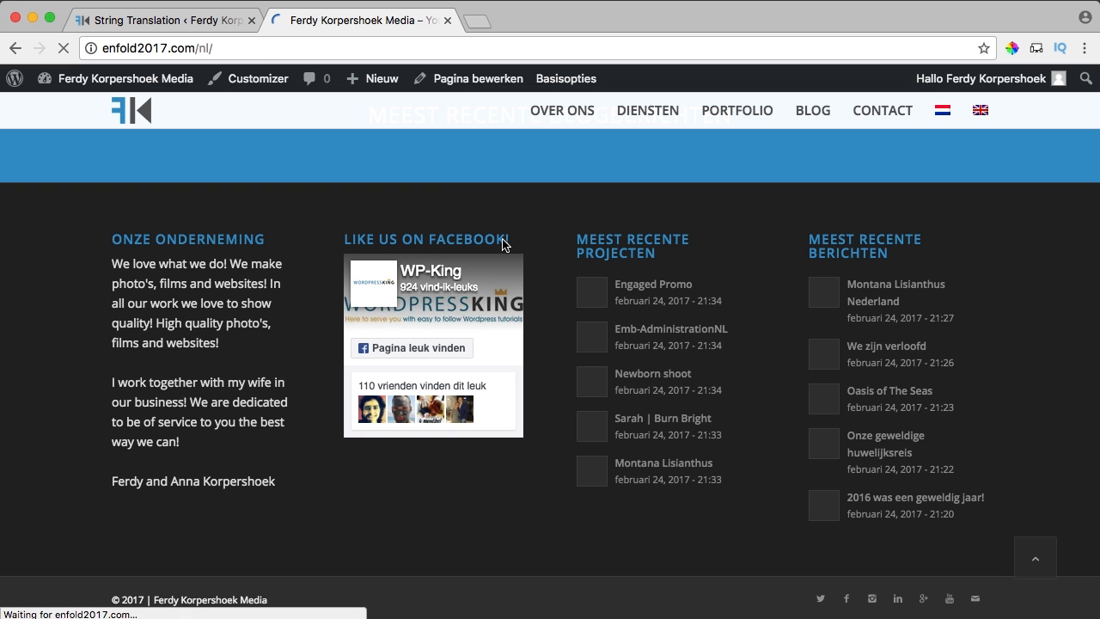
# Open the Dutch translation of the about-us widget text in String Translation
pyautogui.click(212, 25)
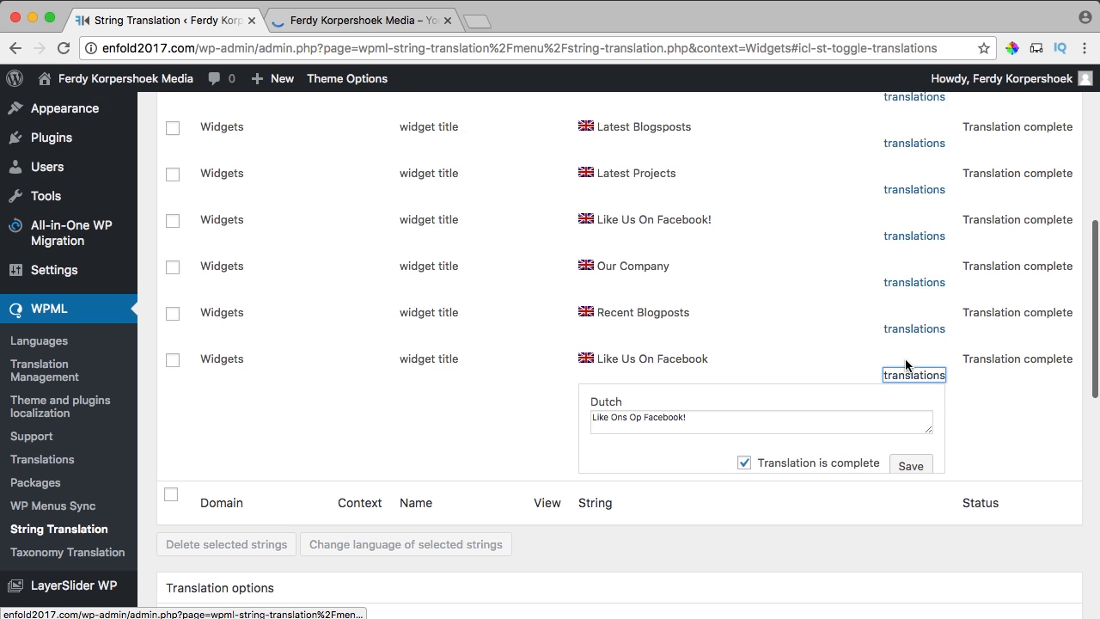
pyautogui.scroll(6, 831, 365)
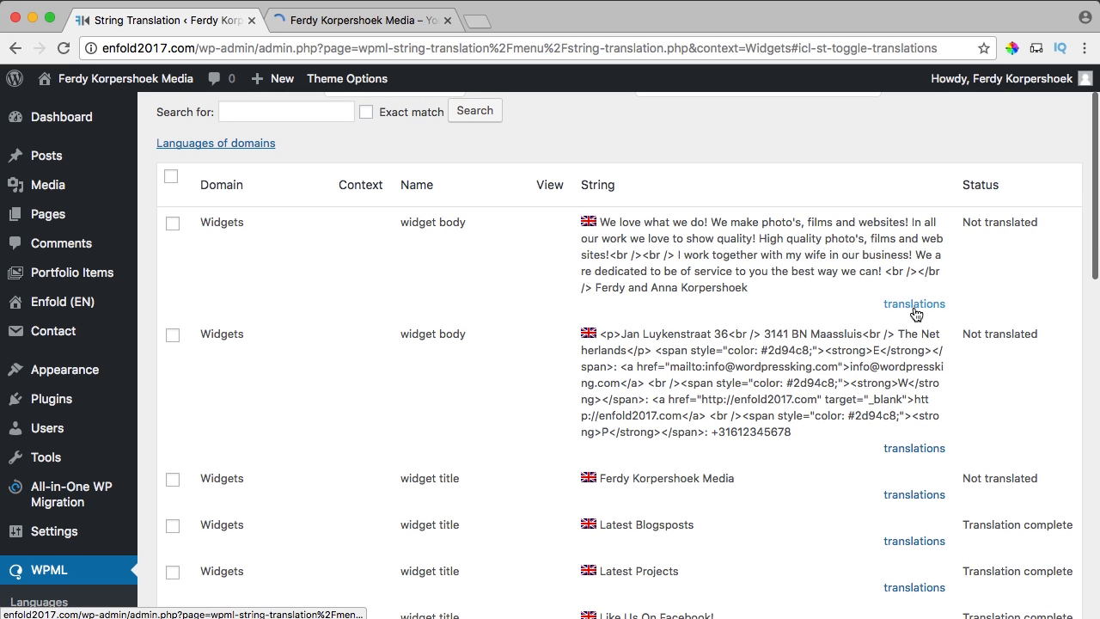
pyautogui.click(884, 307)
pyautogui.click(288, 26)
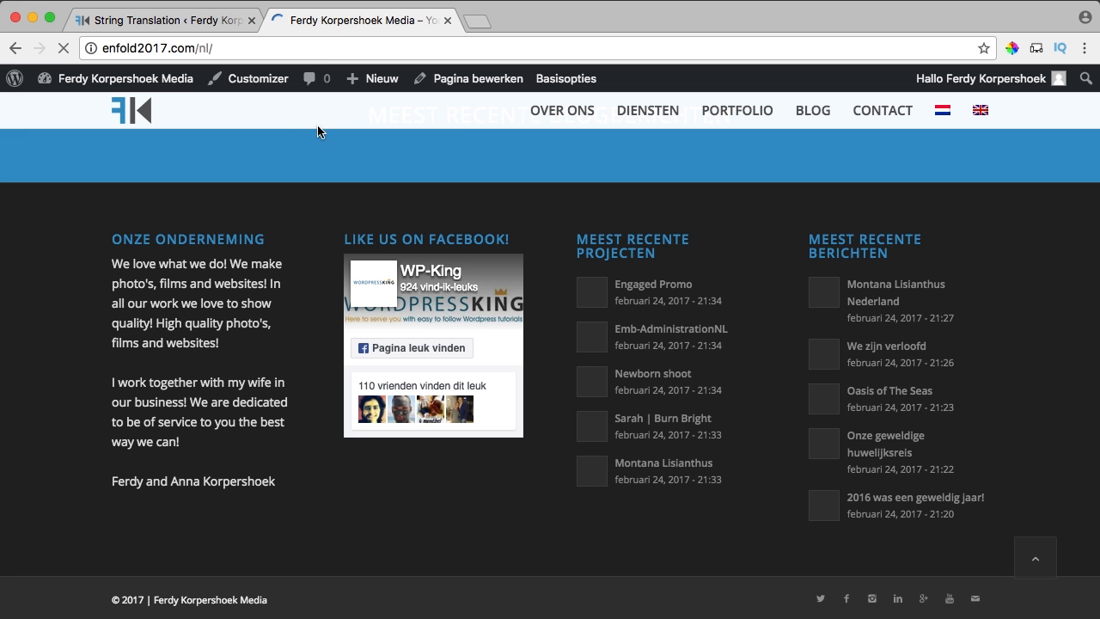
pyautogui.click(183, 26)
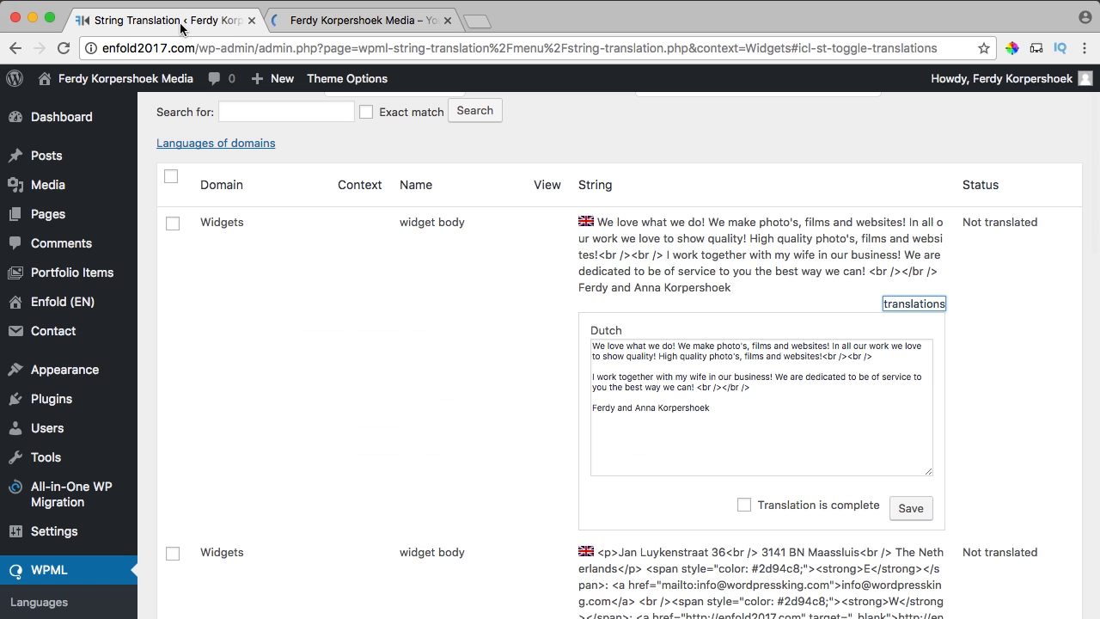
# Enter the Dutch about-us text 'We houden van wat we doen!…' with the owners' names, then save it as complete
pyautogui.click(593, 347)
pyautogui.write('We houden van wat we doen! WE maken foto')
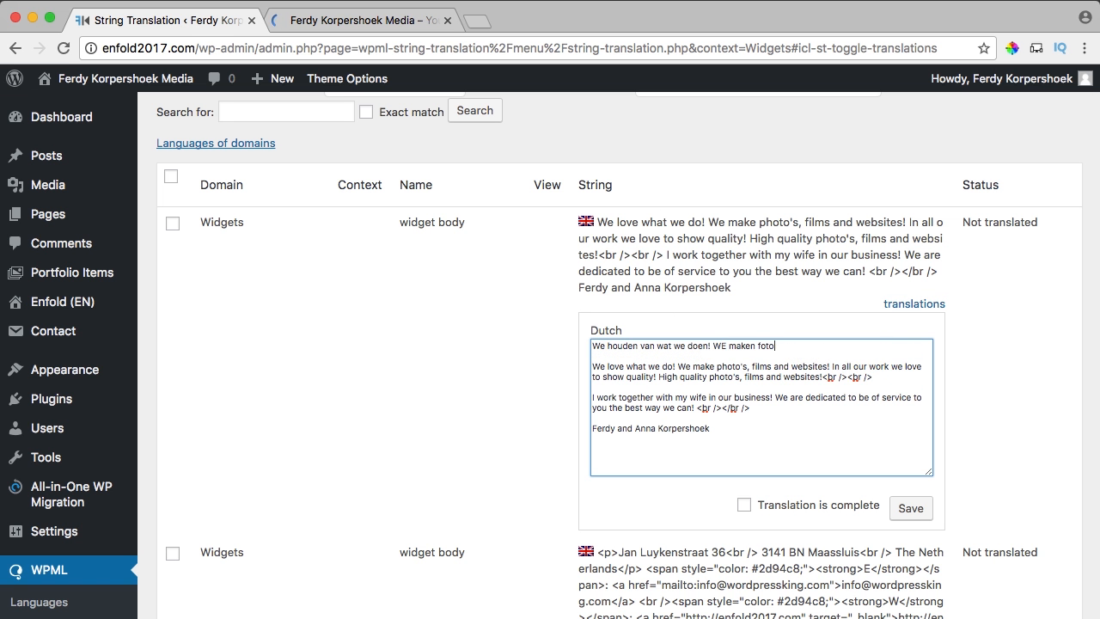
pyautogui.write("'s, films en websites! In al ons werk willen kwaliteit tonen. Hoge kwaliteit foto's, films en websites!<br /><br />  Ik werk samen met mijn vrouw aan onze onderneming. We zijn toegewijd om je goed van dienst te kunnen zijn!<br /></br />")
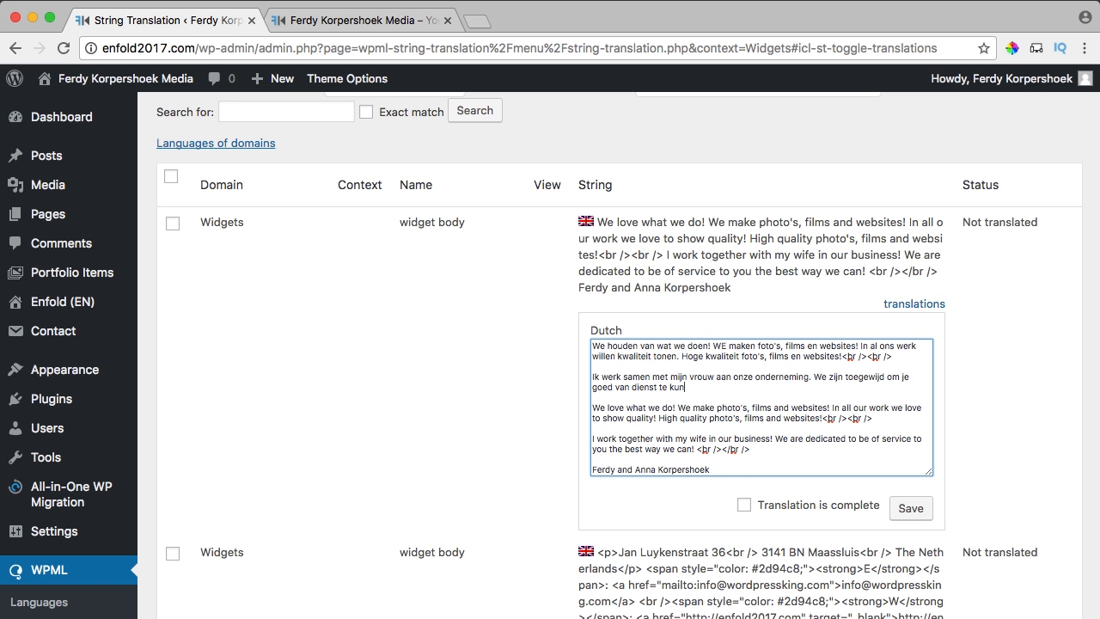
pyautogui.press('Return')
pyautogui.press('Return')
pyautogui.write('Ferdy en Anna Korpershoek')
pyautogui.moveTo(593, 428); pyautogui.dragTo(859, 473)
pyautogui.press('BackSpace')
pyautogui.click(745, 505)
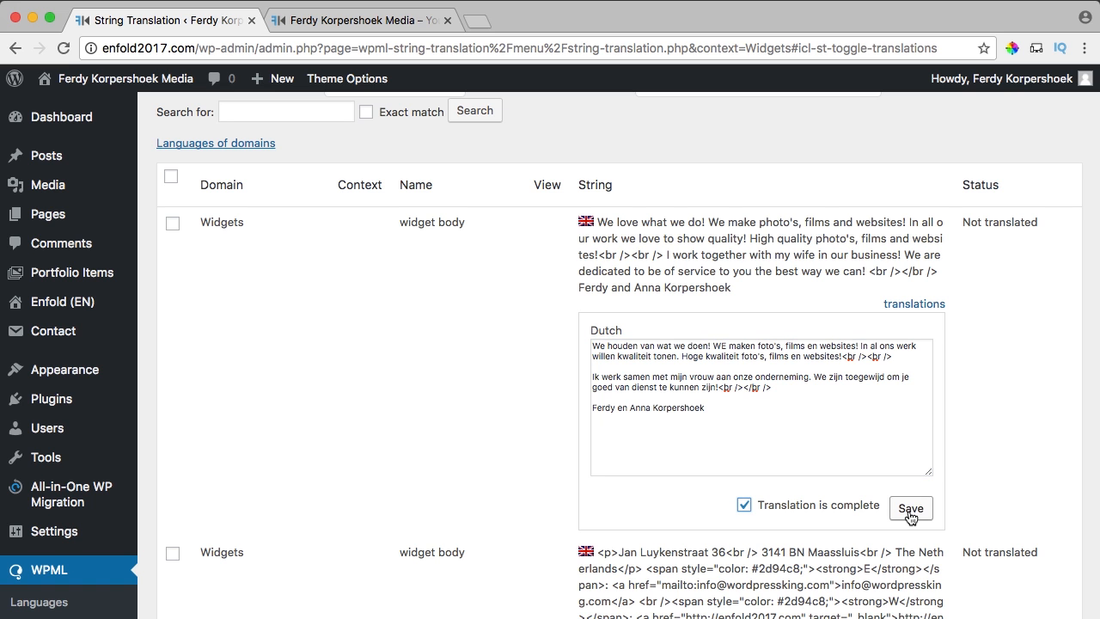
pyautogui.click(910, 509)
# Enter the Dutch address widget text as HTML lines ending in 'Nederland', then save it as complete
pyautogui.scroll(-5, 915, 430)
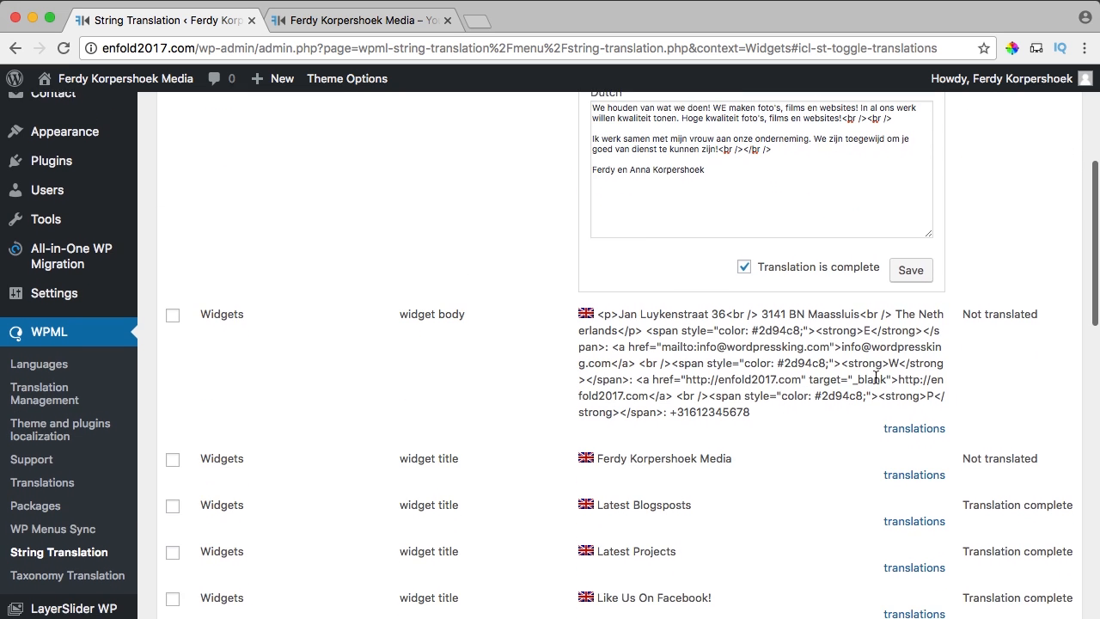
pyautogui.click(913, 424)
pyautogui.scroll(-4, 909, 425)
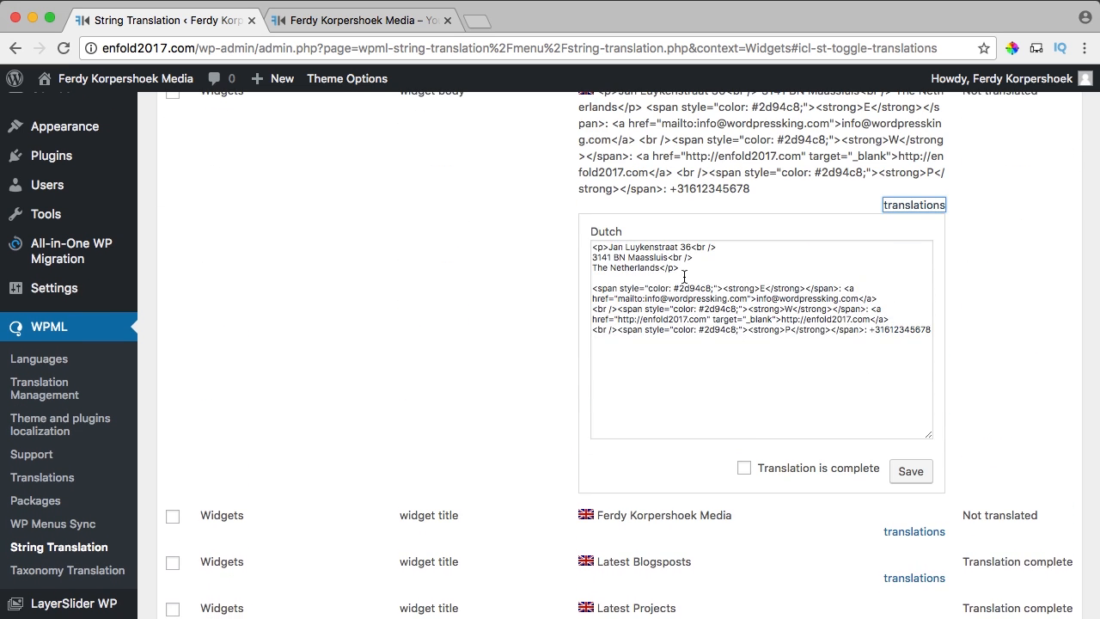
pyautogui.click(593, 246)
pyautogui.press('Return')
pyautogui.press('Return')
pyautogui.press('Return')
pyautogui.press('Up')
pyautogui.press('Up')
pyautogui.press('Up')
pyautogui.press('Return')
pyautogui.write('3141 BN Maassluis<br />')
pyautogui.press('Return')
pyautogui.write('Nederland</,p>')
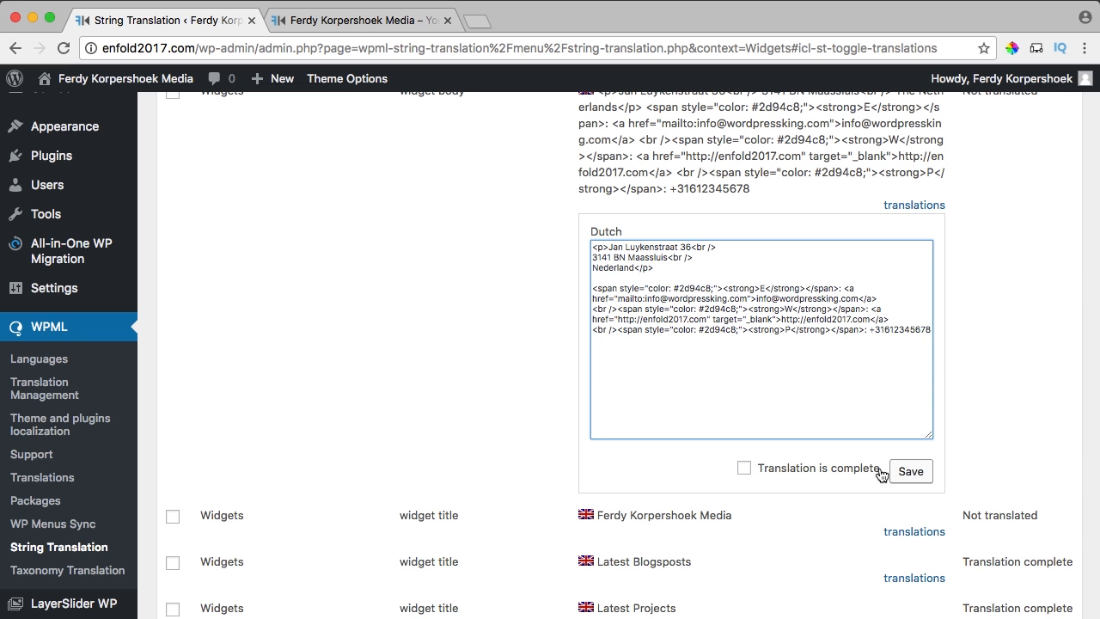
pyautogui.click(744, 468)
pyautogui.click(906, 471)
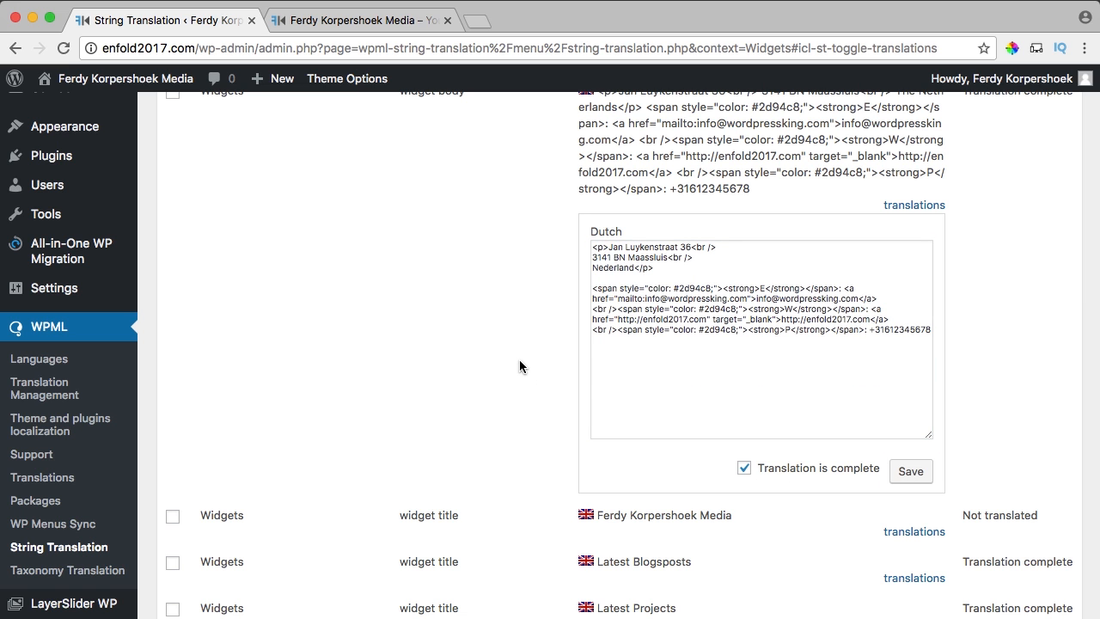
# Scroll through the string list to review the saved translations
pyautogui.scroll(3, 519, 361)
pyautogui.scroll(3, 519, 367)
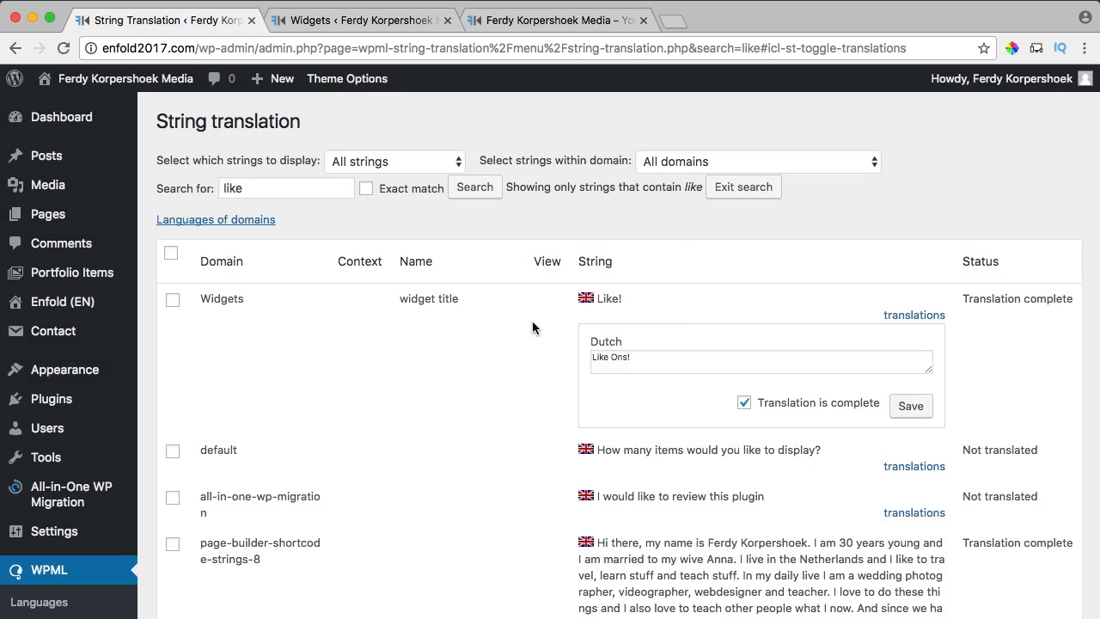
pyautogui.scroll(-7, 536, 328)
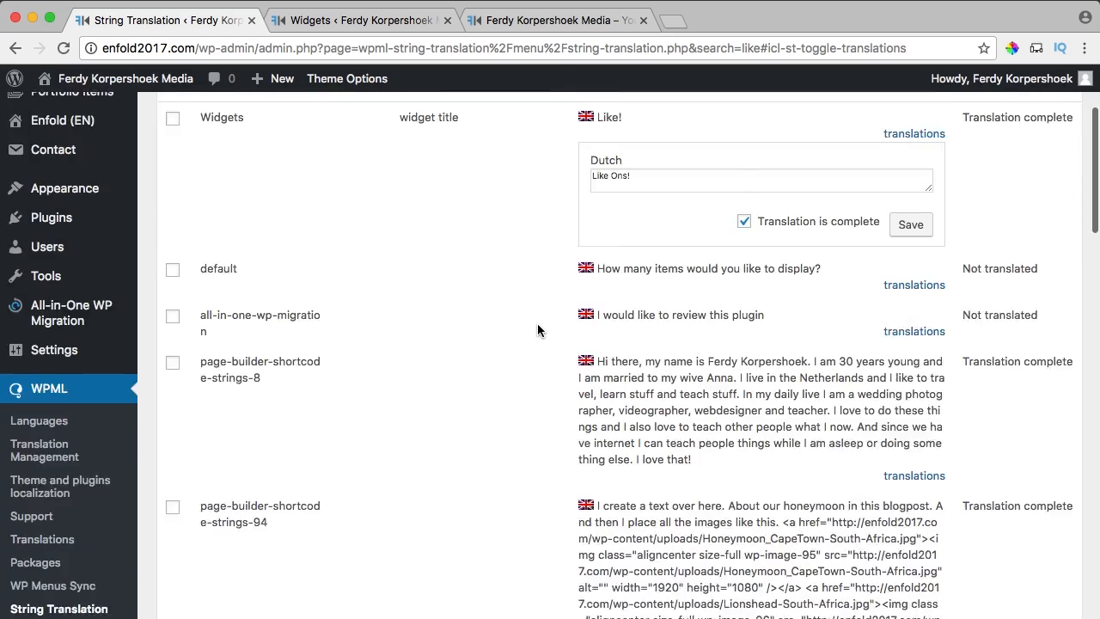
pyautogui.scroll(7, 537, 329)
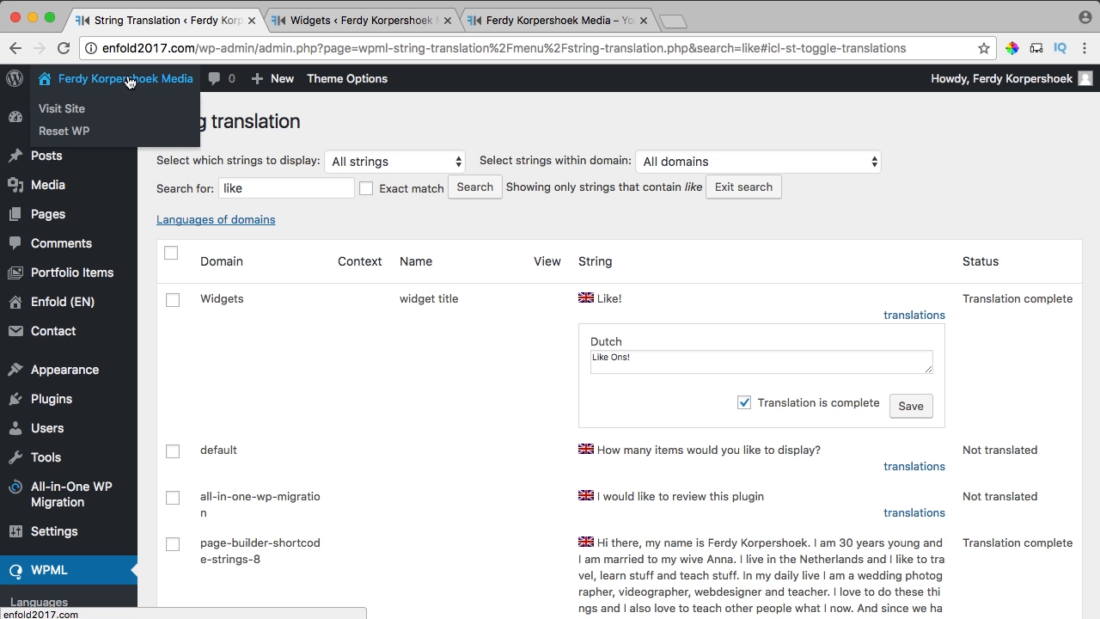
# Close the leftover settings tabs and scroll down the Dutch blog page
pyautogui.click(446, 23)
pyautogui.hotkey('ctrl', 'w')
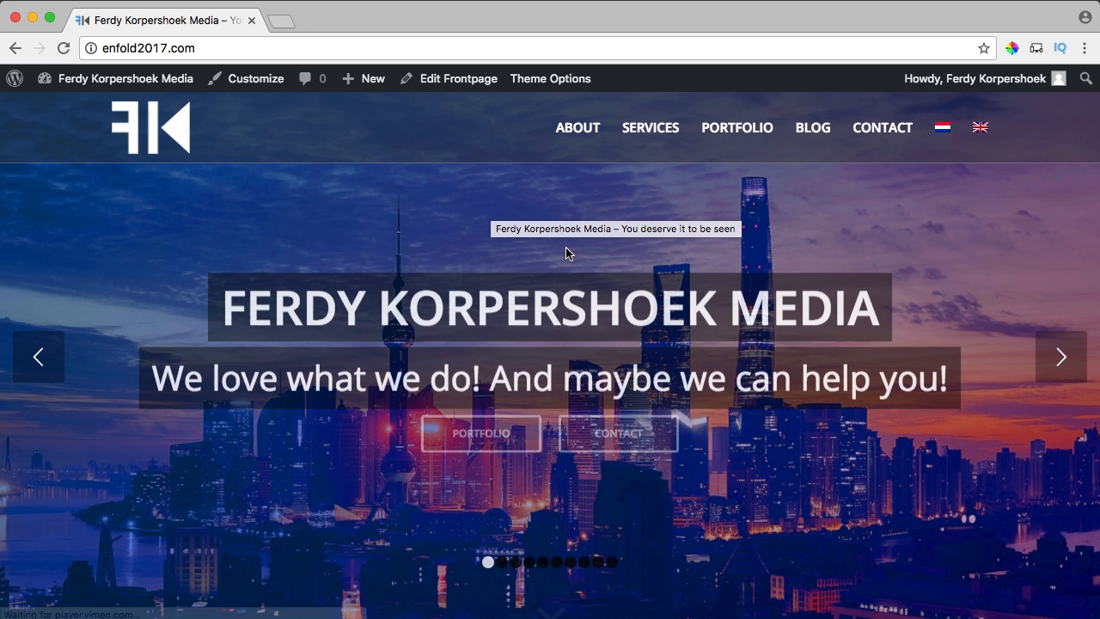
pyautogui.scroll(-10, 566, 249)
pyautogui.scroll(-5, 566, 248)
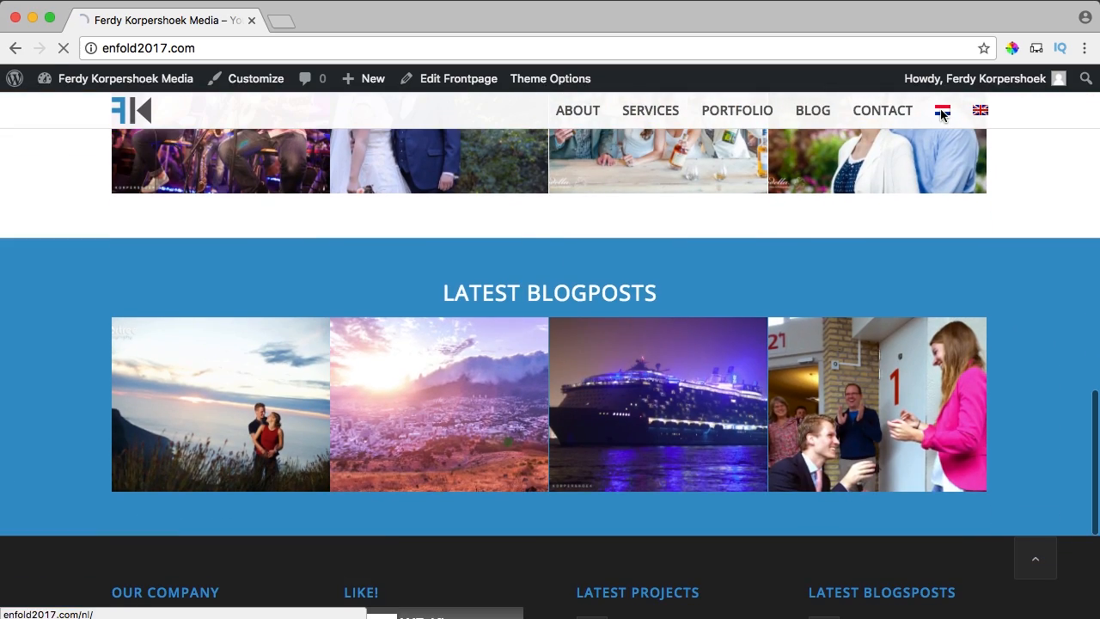
pyautogui.scroll(-10, 145, 251)
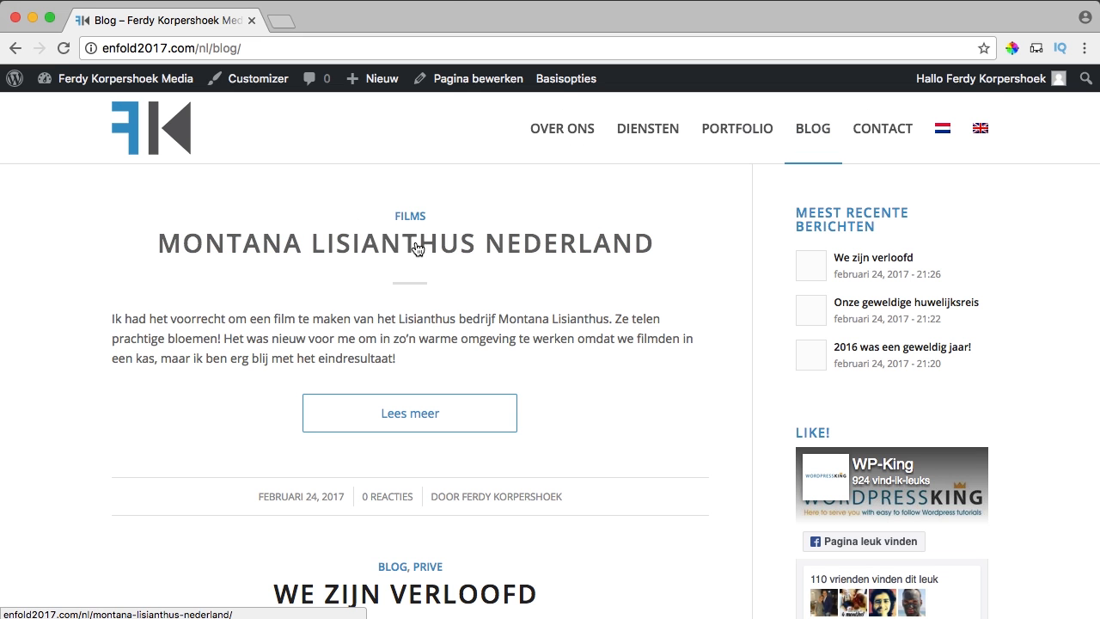
# Open edit tabs for Montana Lisianthus Nederland, We zijn verloofd, Oasis of the Seas, Onze geweldige huwelijksreis, 2016 was een geweldig jaar!
pyautogui.keyDown('super'); pyautogui.click(417, 249); pyautogui.keyUp('super')
pyautogui.scroll(-5, 383, 249)
pyautogui.keyDown('super'); pyautogui.click(379, 241); pyautogui.keyUp('super')
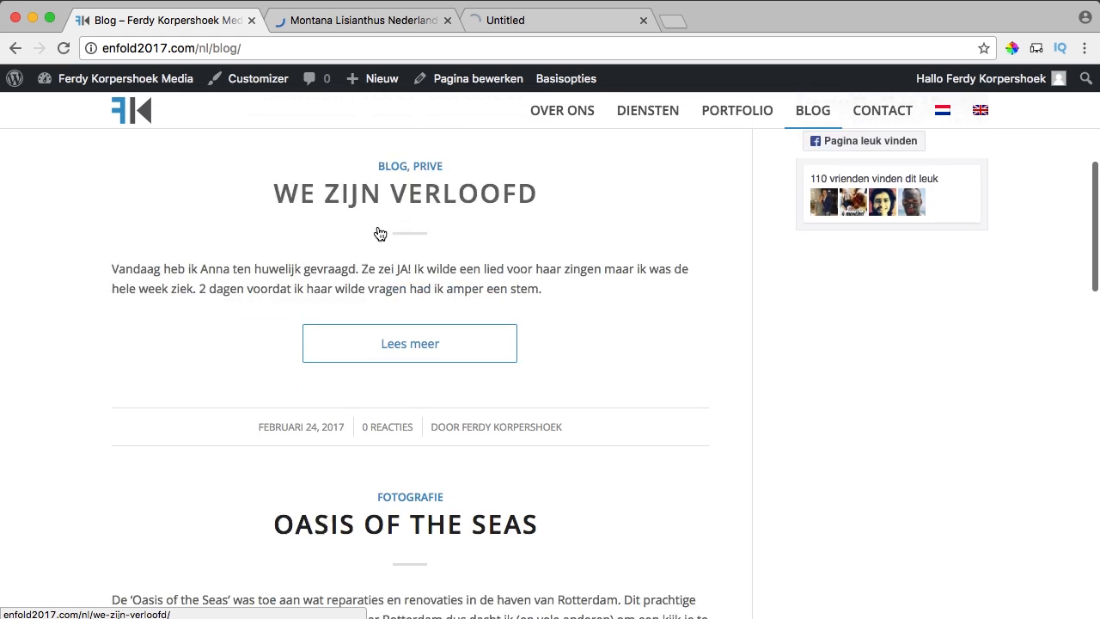
pyautogui.scroll(-4, 379, 234)
pyautogui.keyDown('super'); pyautogui.click(383, 197); pyautogui.keyUp('super')
pyautogui.scroll(-3, 383, 202)
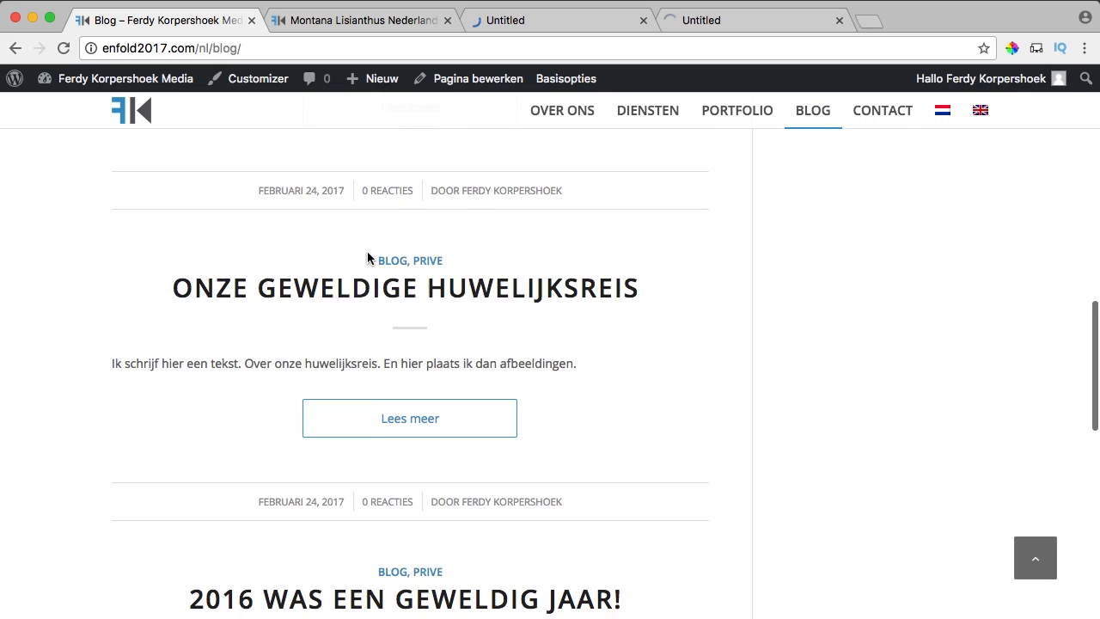
pyautogui.keyDown('super'); pyautogui.click(365, 283); pyautogui.keyUp('super')
pyautogui.scroll(-5, 371, 223)
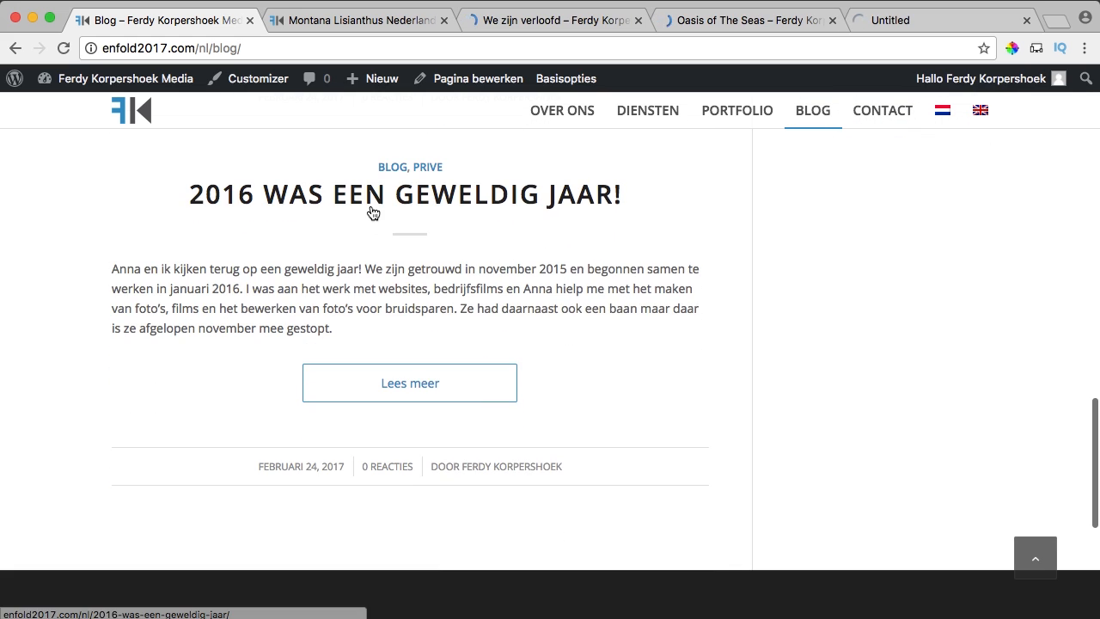
pyautogui.keyDown('super'); pyautogui.click(372, 213); pyautogui.keyUp('super')
pyautogui.scroll(15, 378, 215)
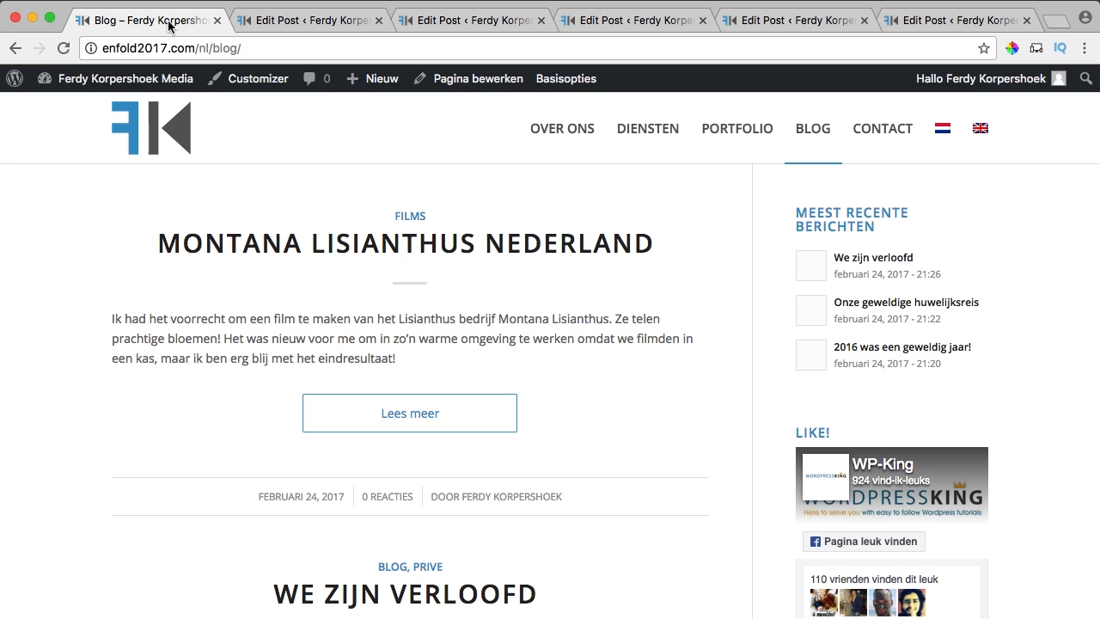
pyautogui.click(311, 21)
pyautogui.scroll(-10, 885, 309)
# Set the couple photo as Montana Lisianthus Nederland's featured image and update the post
pyautogui.scroll(-10, 869, 316)
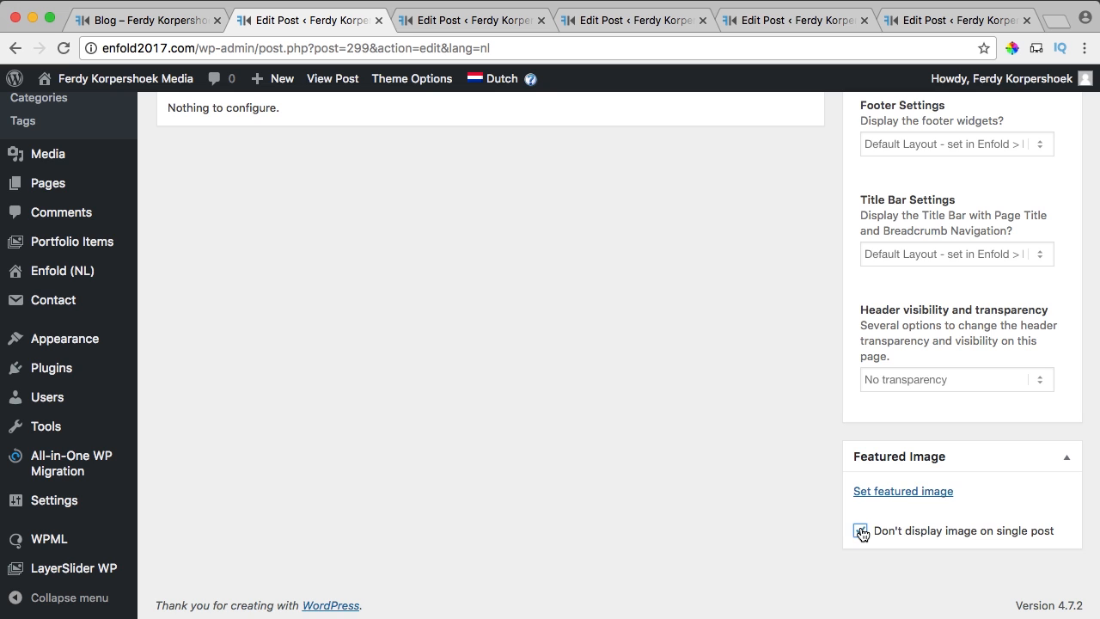
pyautogui.click(866, 491)
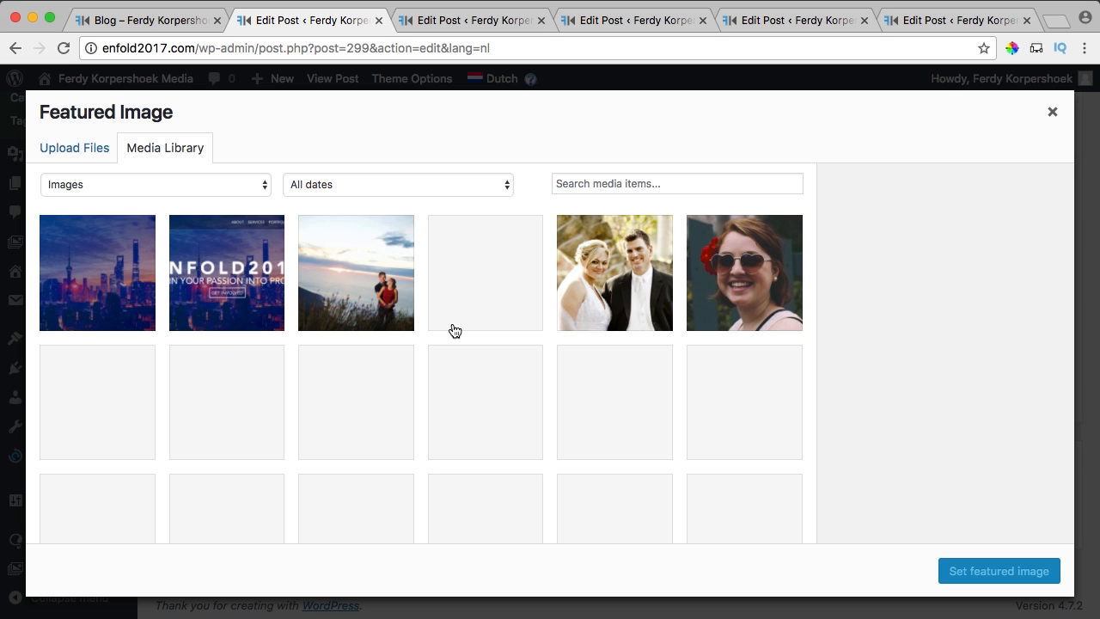
pyautogui.scroll(-10, 455, 331)
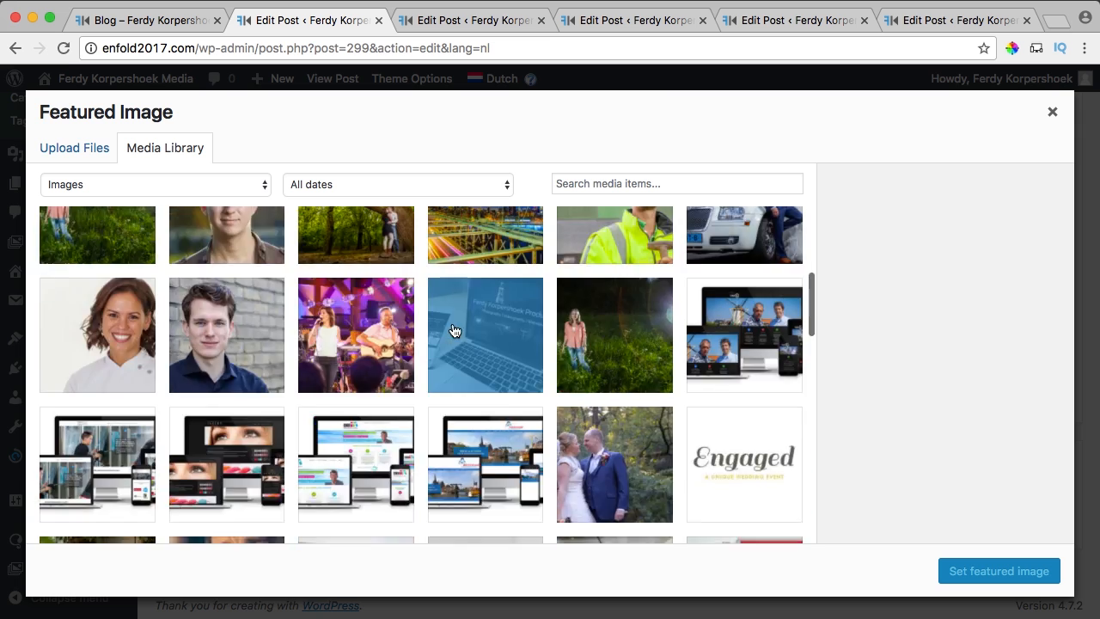
pyautogui.scroll(-5, 455, 331)
pyautogui.click(153, 438)
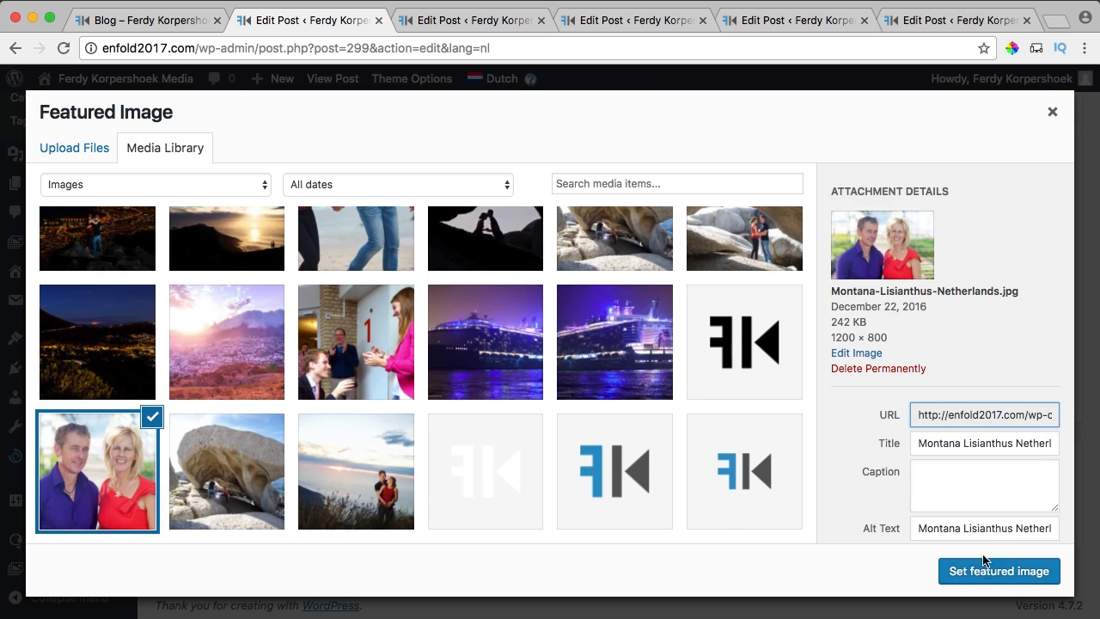
pyautogui.click(986, 571)
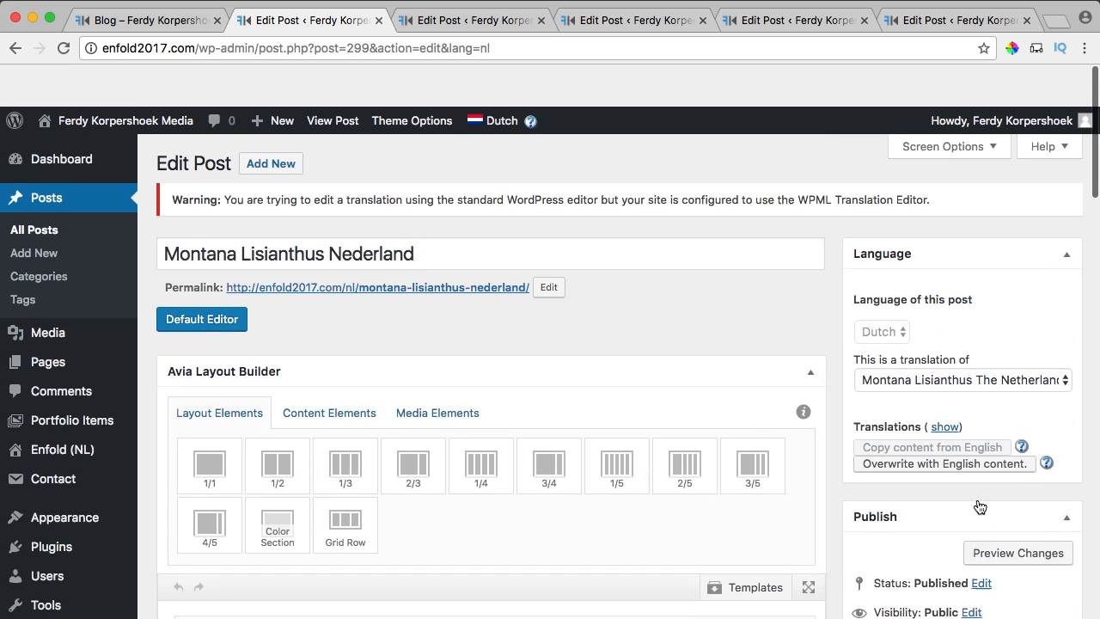
pyautogui.scroll(-2, 977, 503)
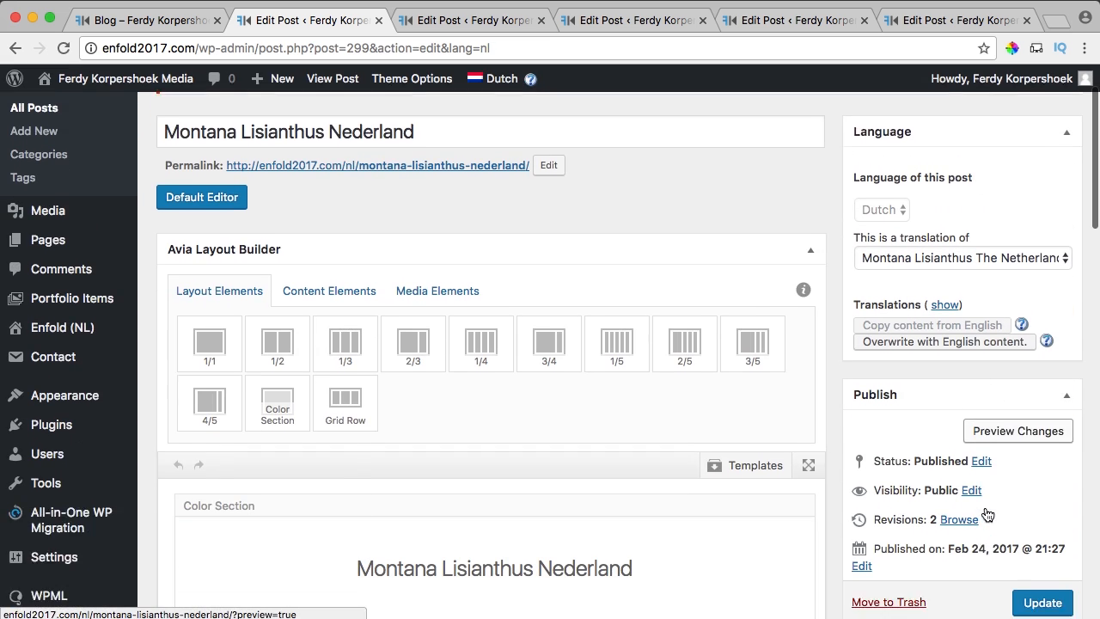
pyautogui.click(1041, 558)
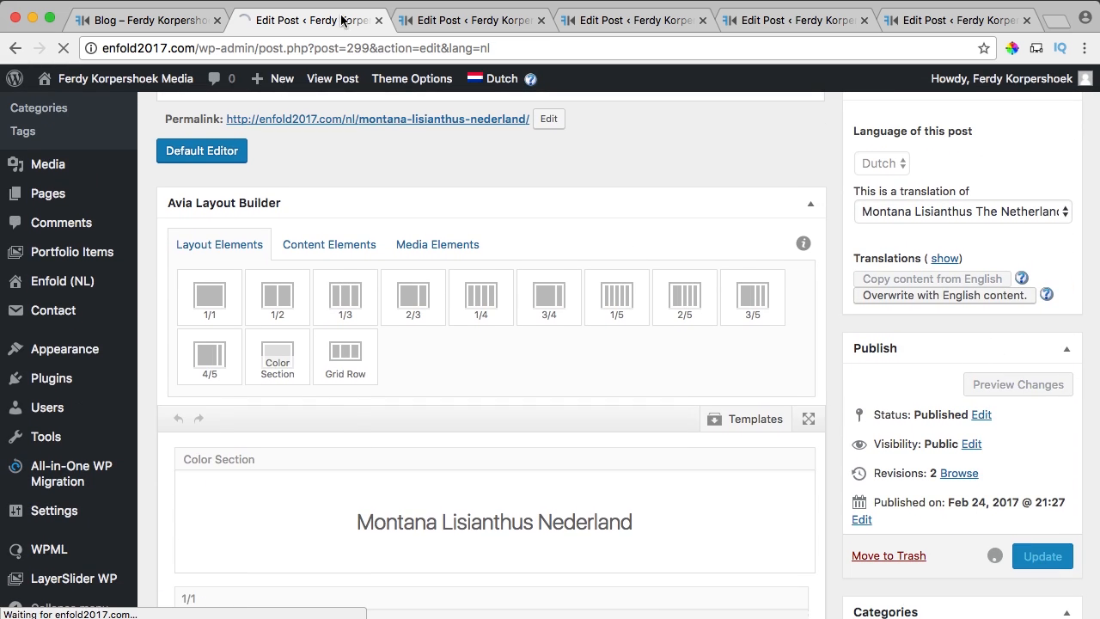
# Set the proposal photo as the featured image of We zijn verloofd
pyautogui.click(442, 22)
pyautogui.scroll(-15, 935, 402)
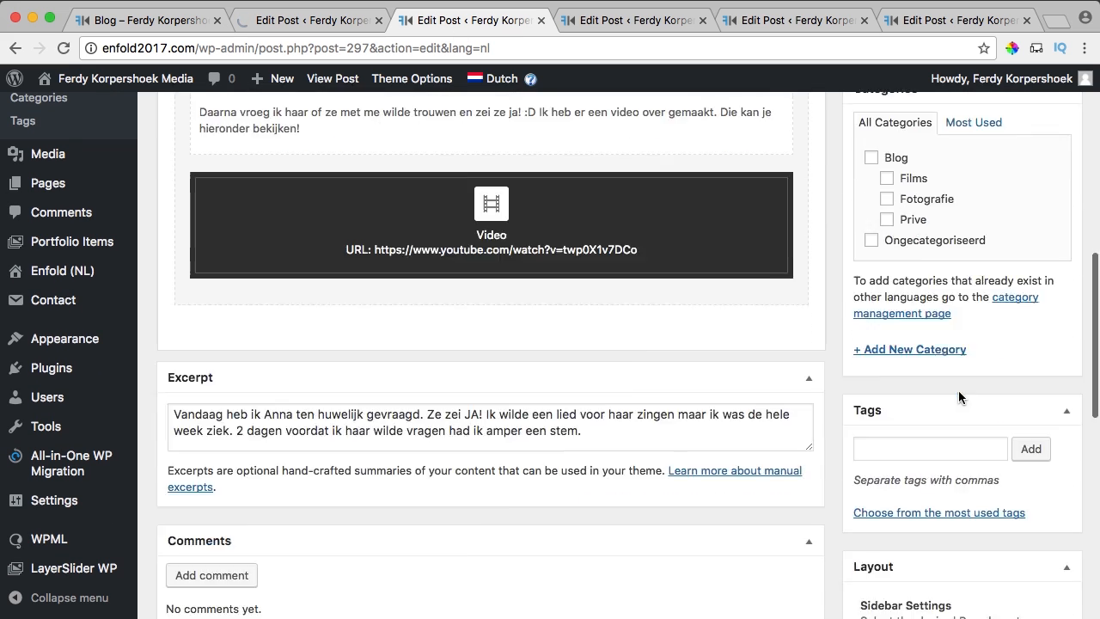
pyautogui.scroll(-5, 958, 390)
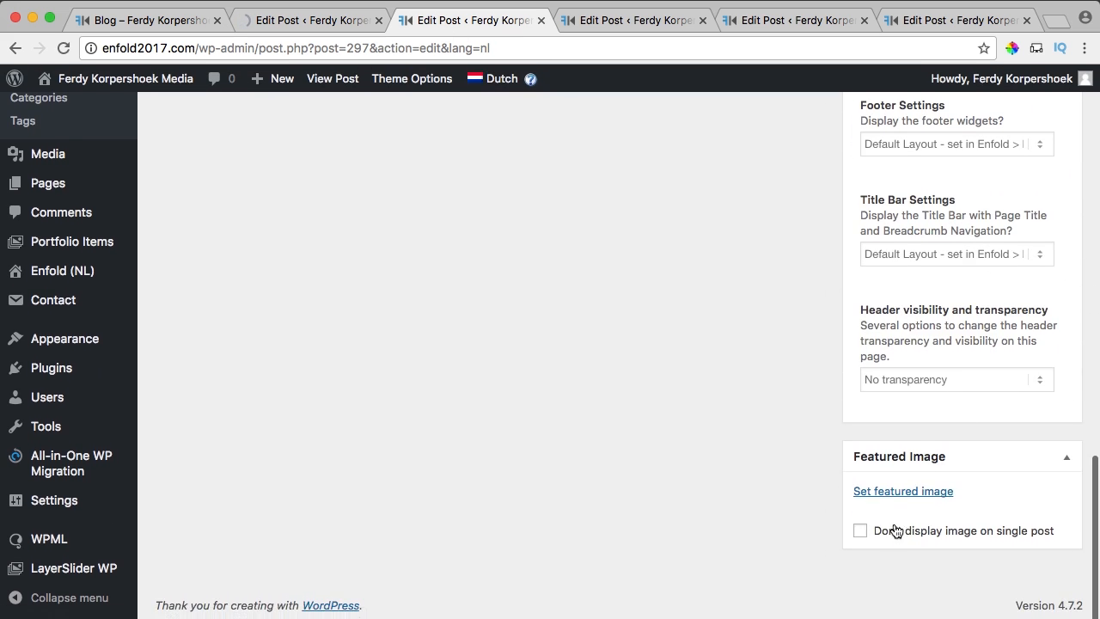
pyautogui.click(892, 496)
pyautogui.scroll(-10, 350, 324)
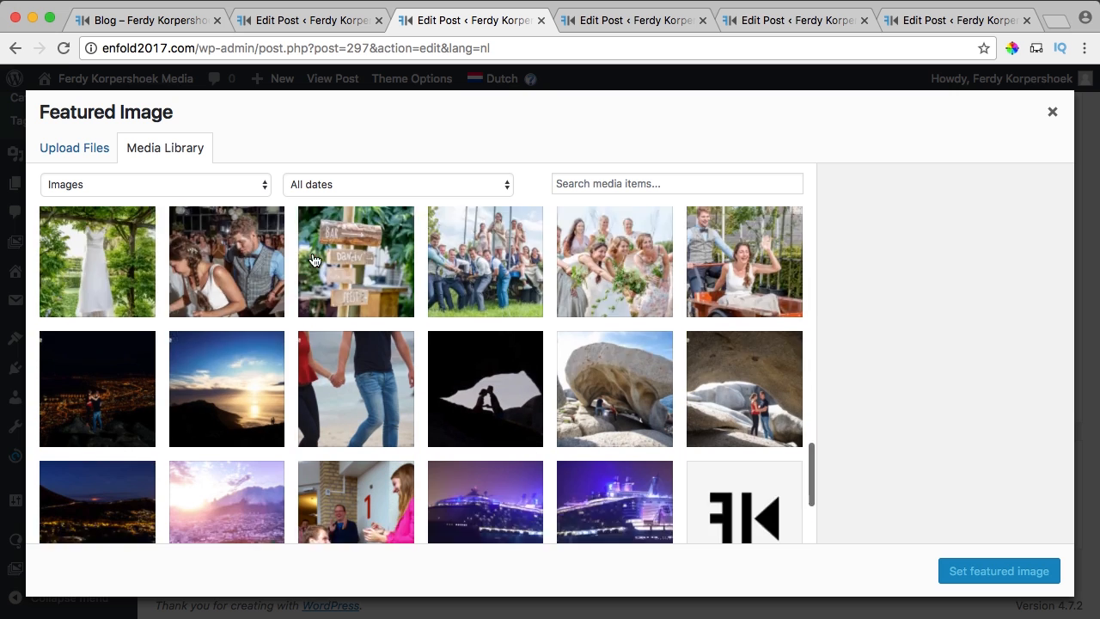
pyautogui.click(350, 325)
pyautogui.click(1001, 576)
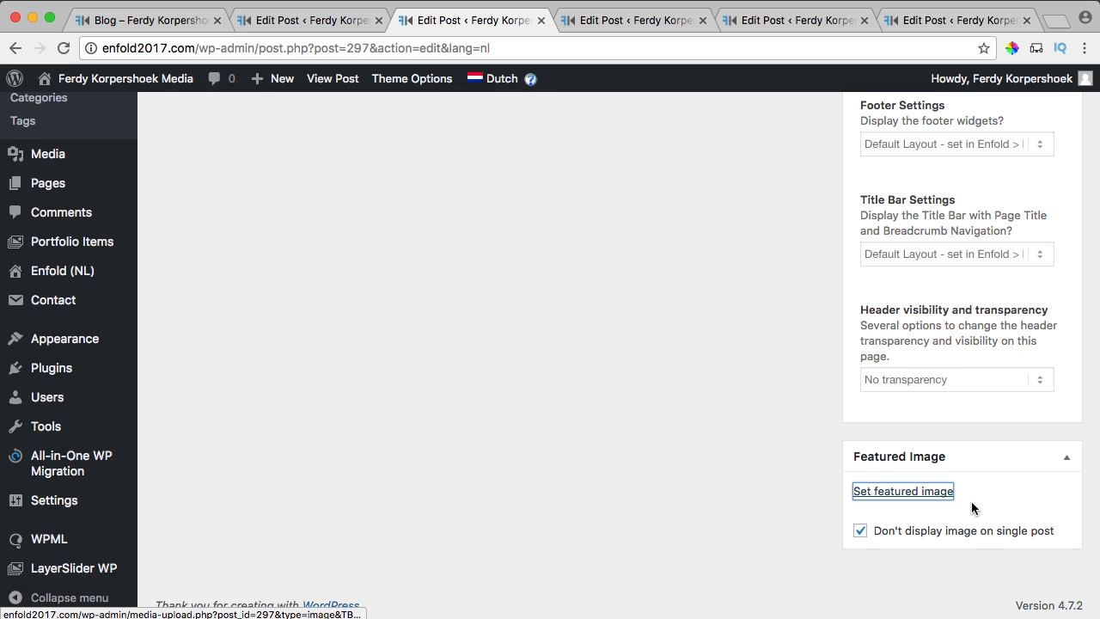
# Update Montana Lisianthus Nederland with the Blog category, then update We zijn verloofd
pyautogui.click(303, 19)
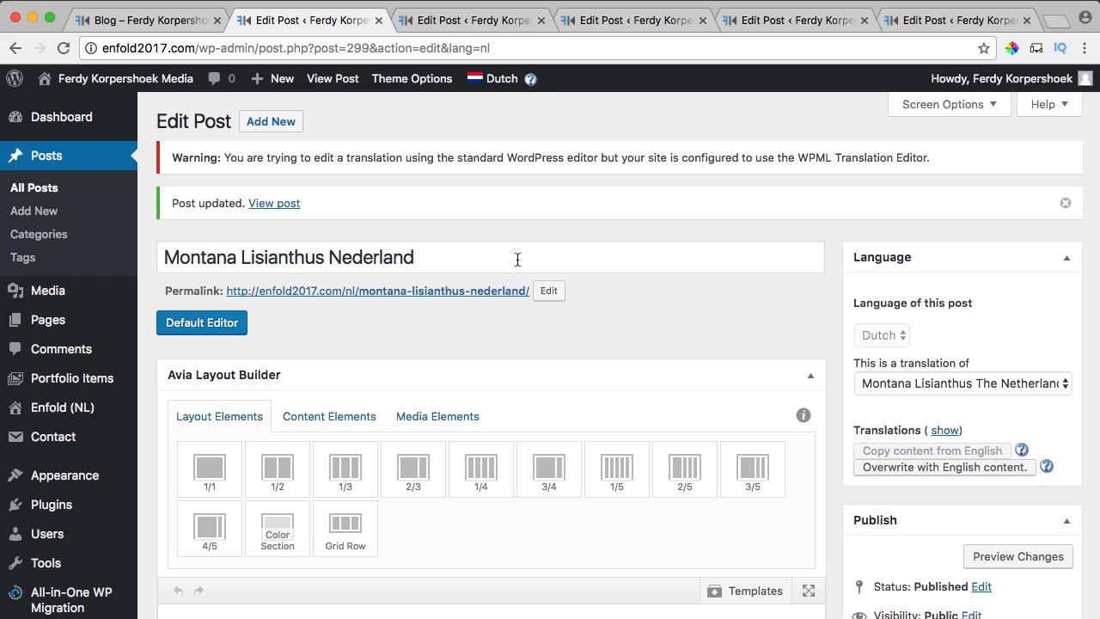
pyautogui.scroll(-10, 823, 323)
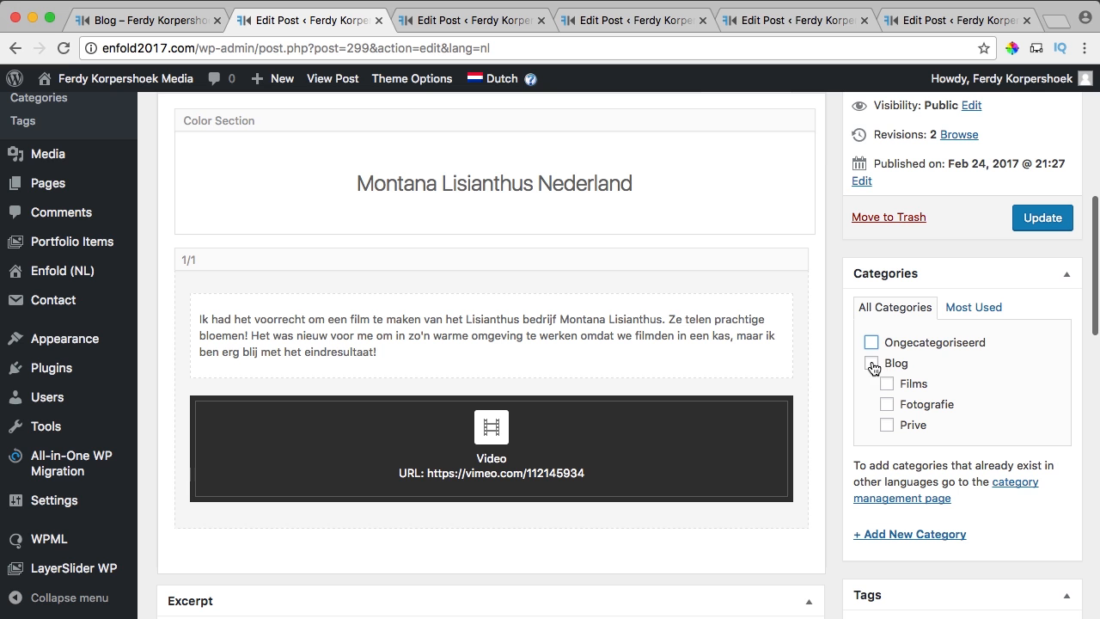
pyautogui.click(1036, 222)
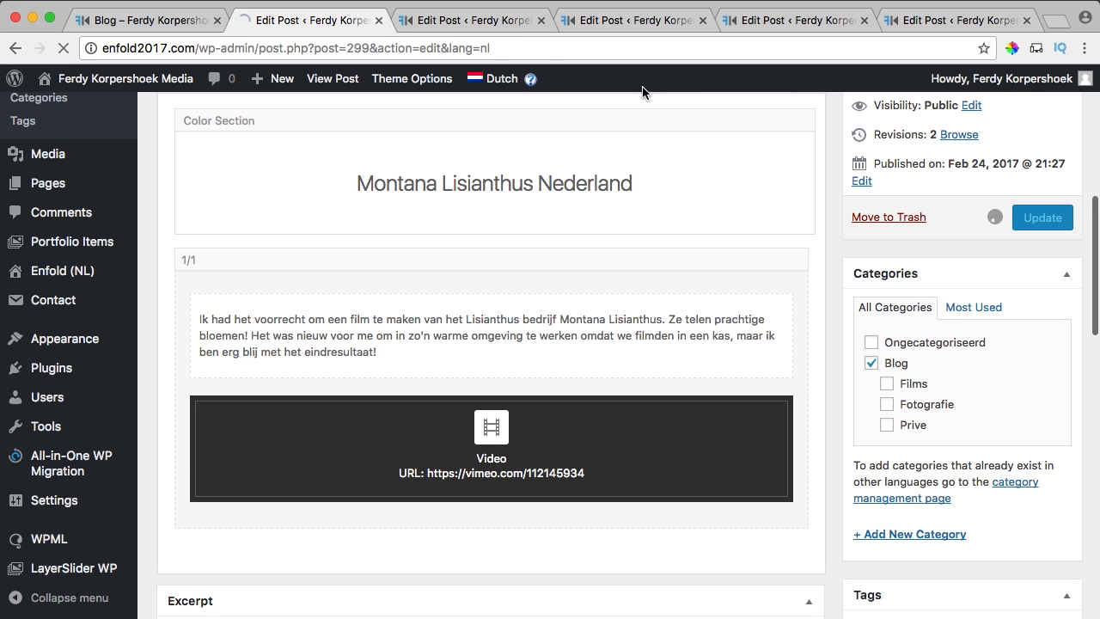
pyautogui.click(473, 20)
pyautogui.scroll(-3, 872, 343)
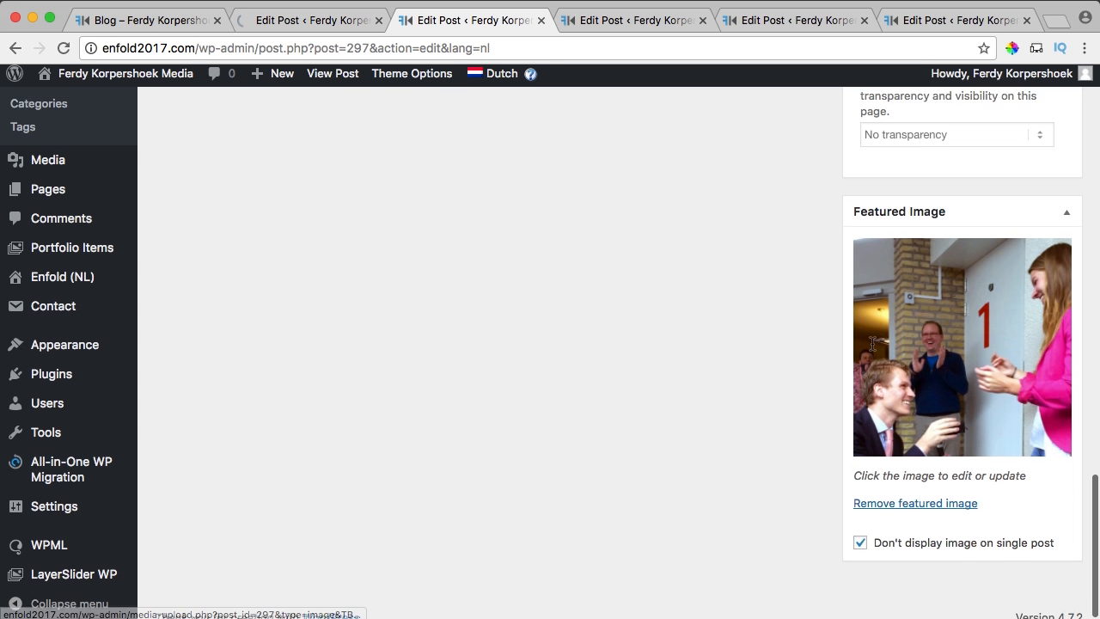
pyautogui.scroll(12, 873, 343)
pyautogui.scroll(-4, 872, 343)
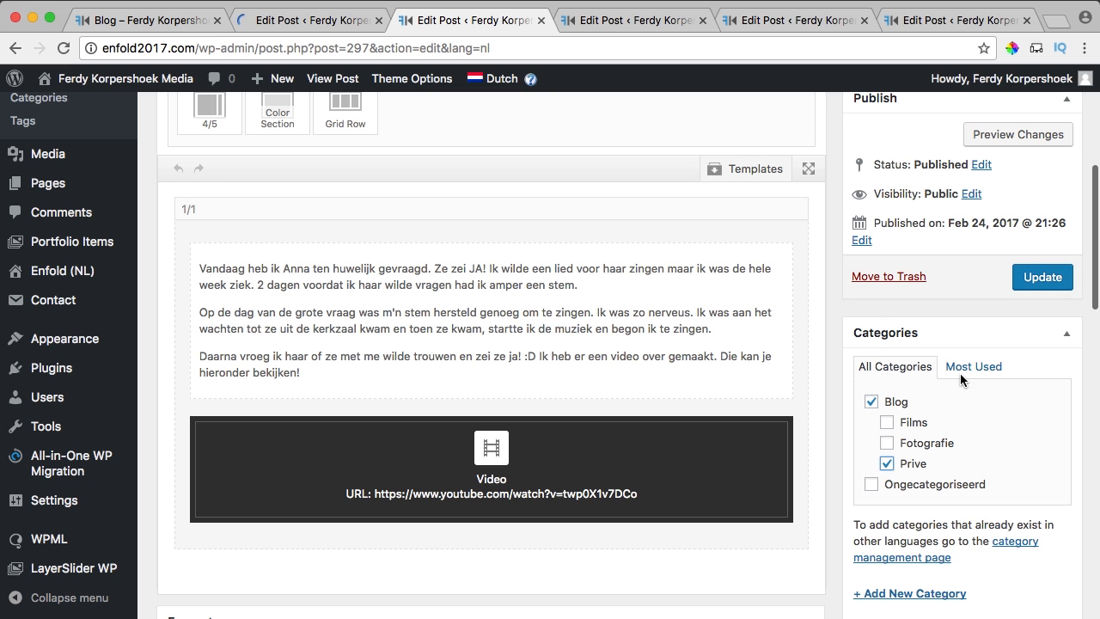
pyautogui.click(1036, 278)
pyautogui.click(632, 20)
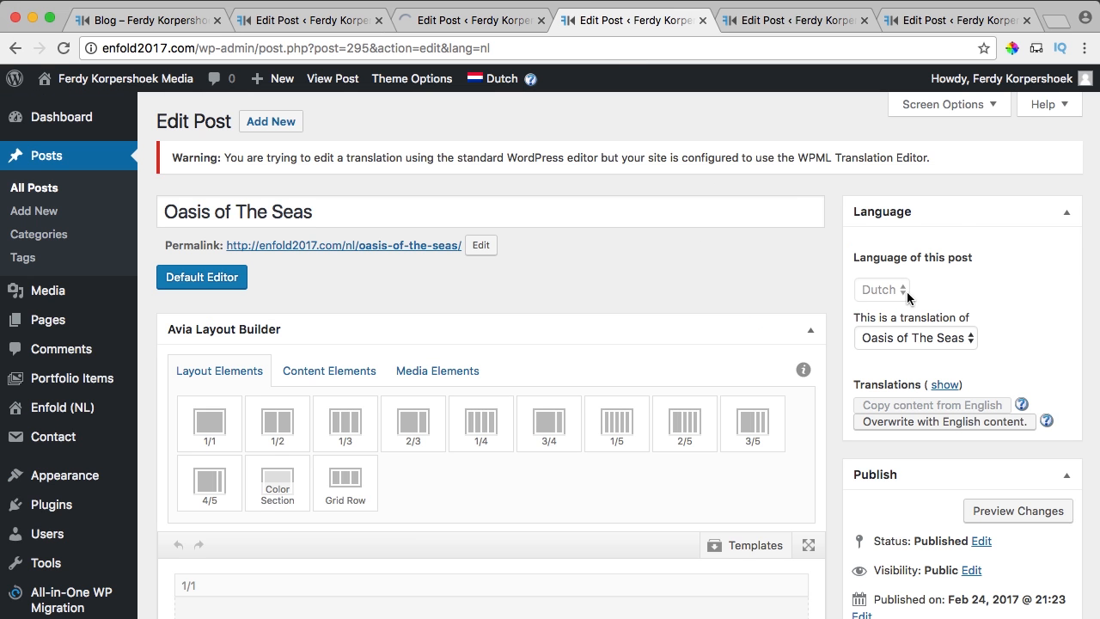
# Set the cruise-ship photo as Oasis of the Seas' featured image and update the post
pyautogui.scroll(-8, 904, 291)
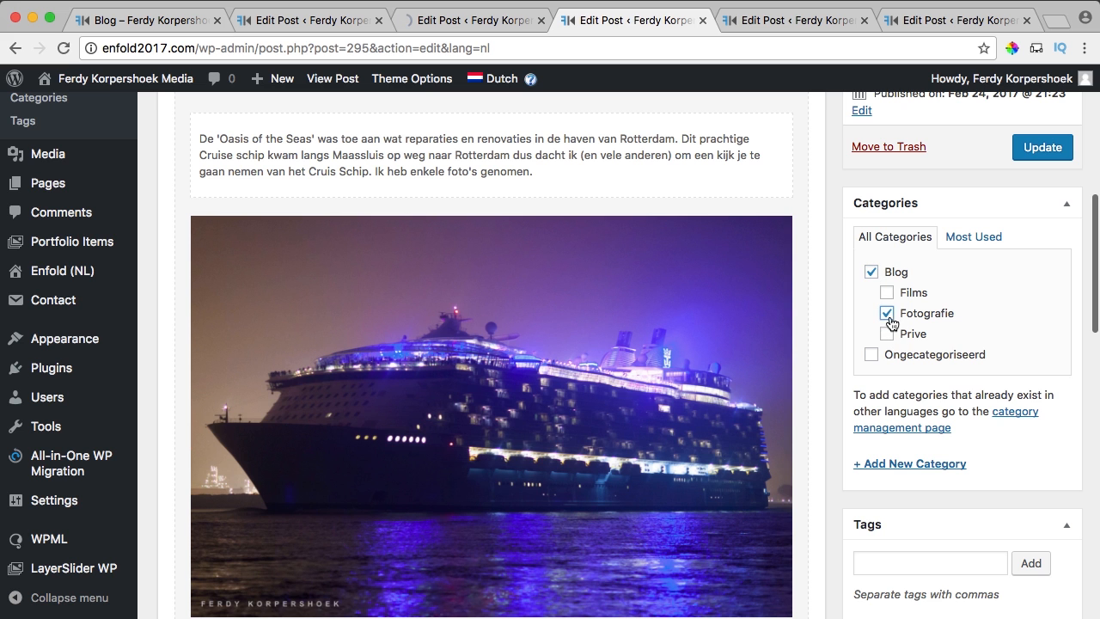
pyautogui.scroll(-15, 890, 322)
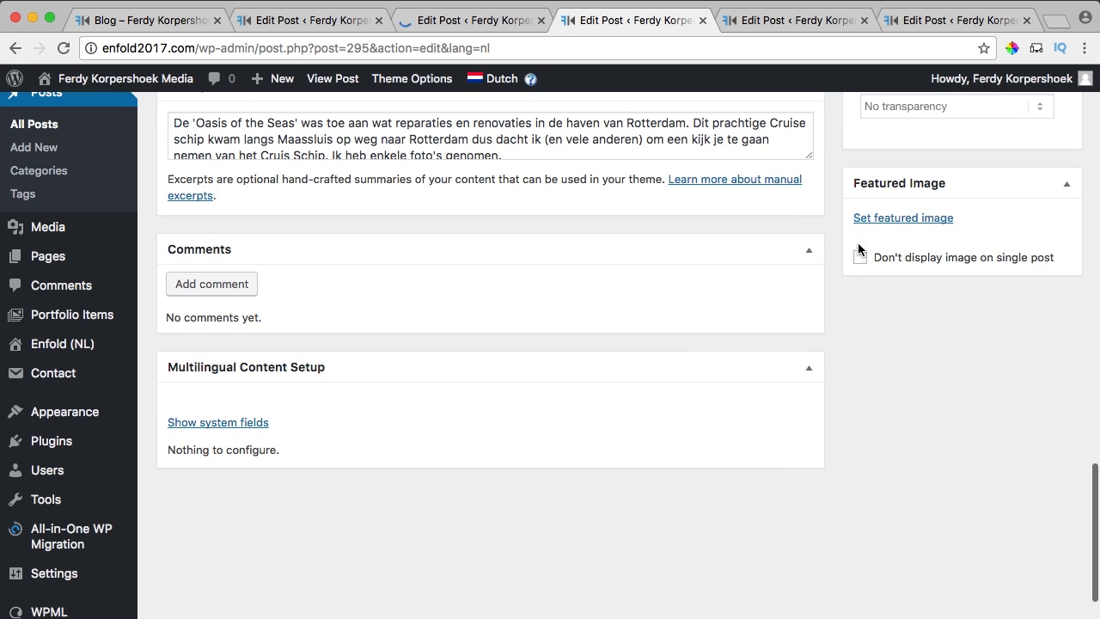
pyautogui.click(868, 219)
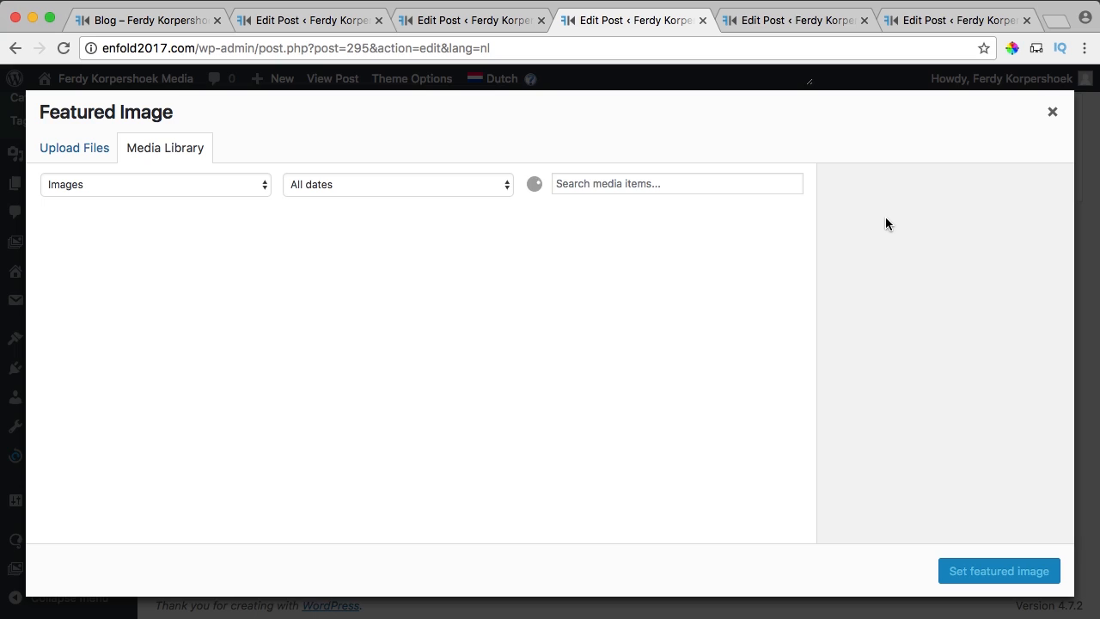
pyautogui.scroll(-5, 444, 284)
pyautogui.scroll(-10, 445, 284)
pyautogui.click(524, 378)
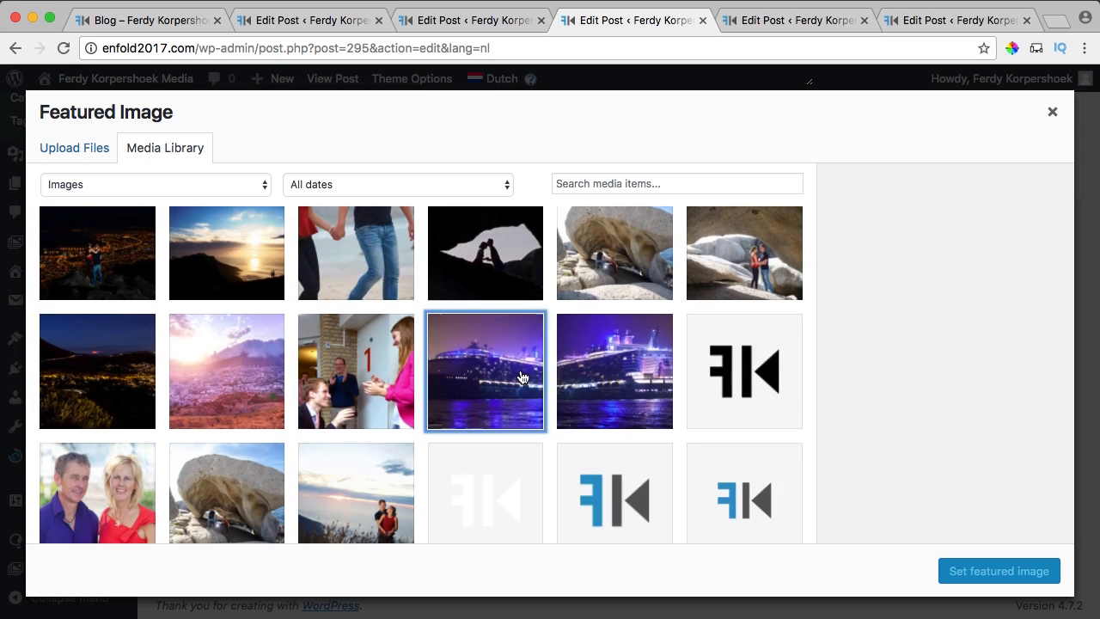
pyautogui.click(1006, 574)
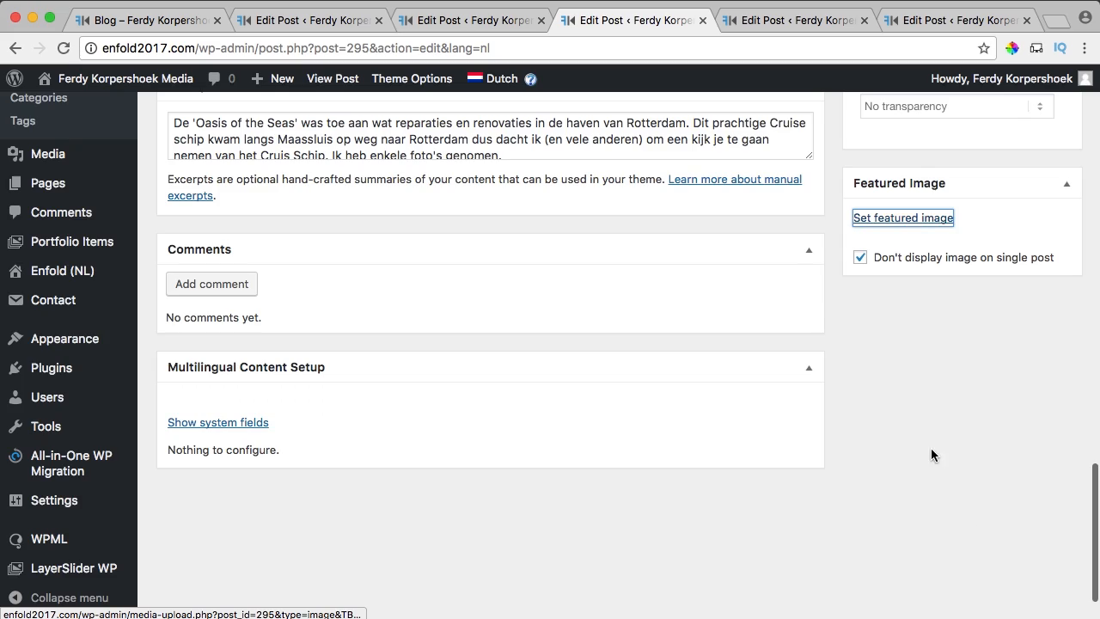
pyautogui.scroll(20, 930, 448)
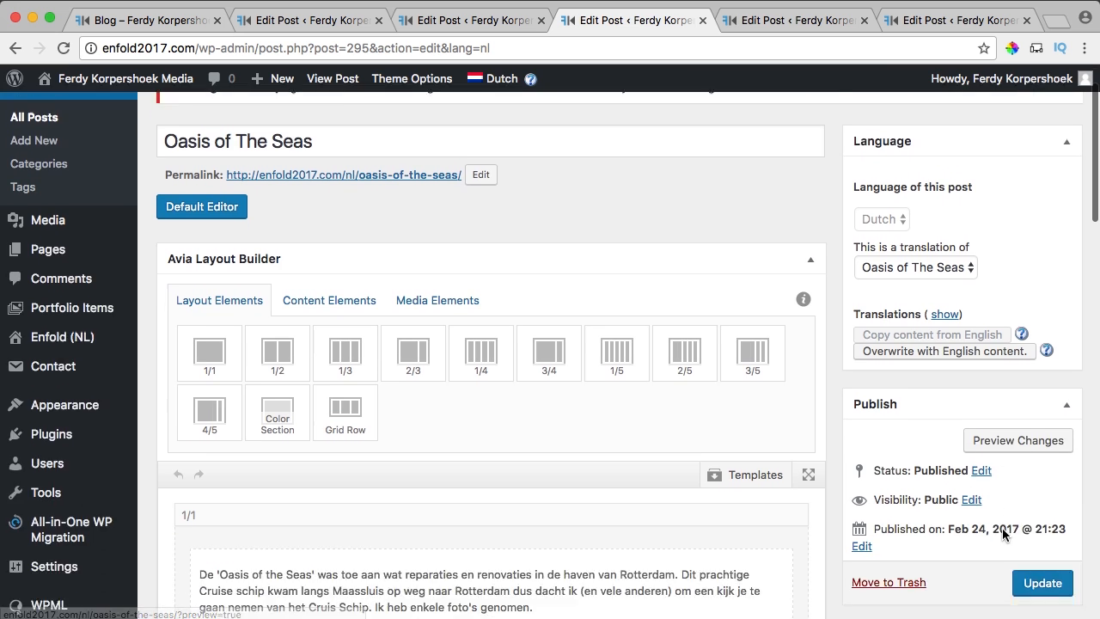
pyautogui.scroll(-2, 1002, 528)
pyautogui.click(1039, 511)
# Hide the single-view image on Onze geweldige huwelijksreis, set the Honeymoon photo as featured, and update
pyautogui.hotkey('ctrl', 'Tab')
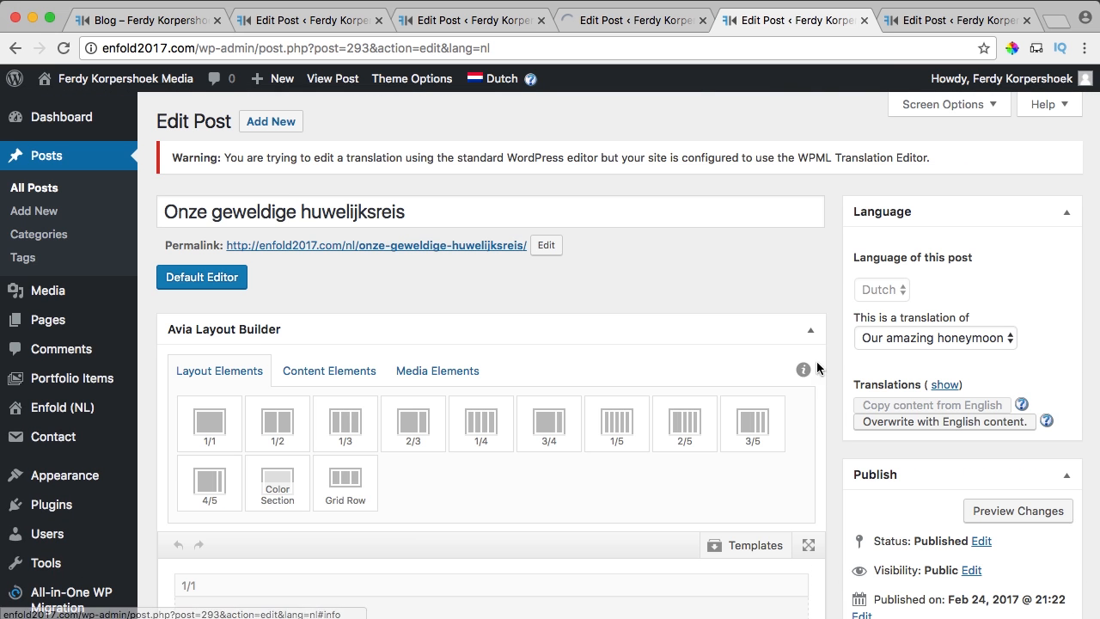
pyautogui.scroll(-20, 840, 360)
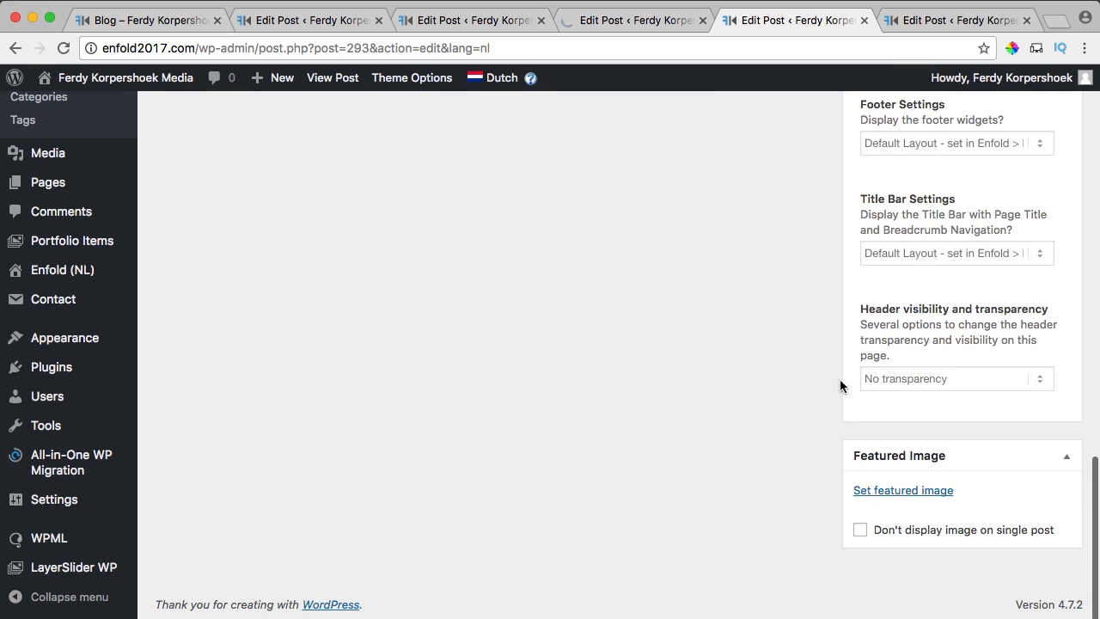
pyautogui.click(859, 529)
pyautogui.click(875, 491)
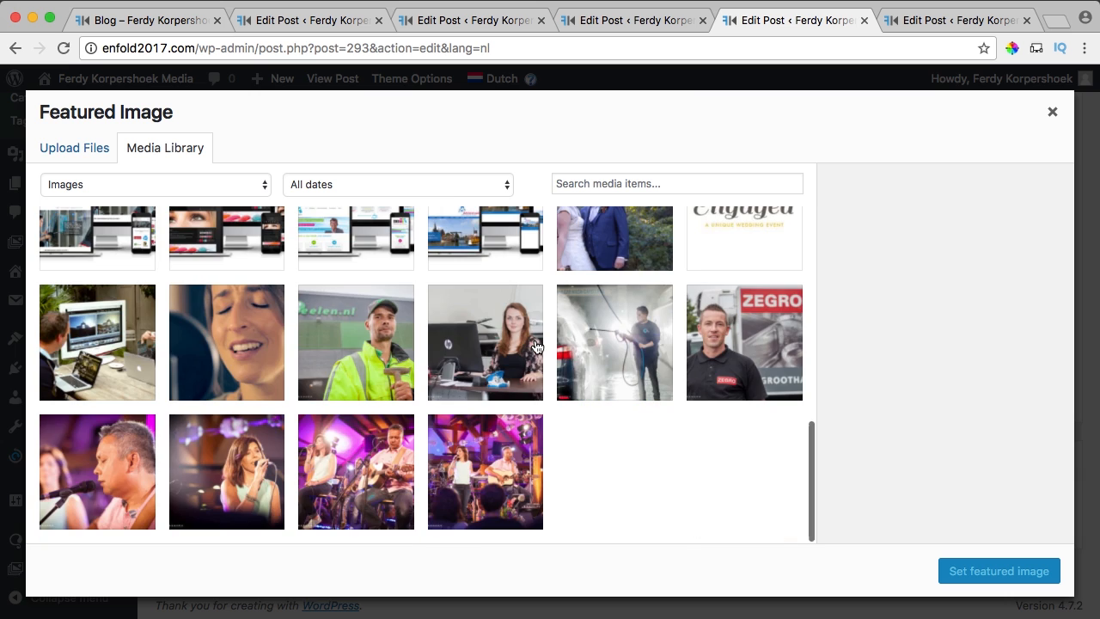
pyautogui.scroll(-5, 515, 344)
pyautogui.click(227, 344)
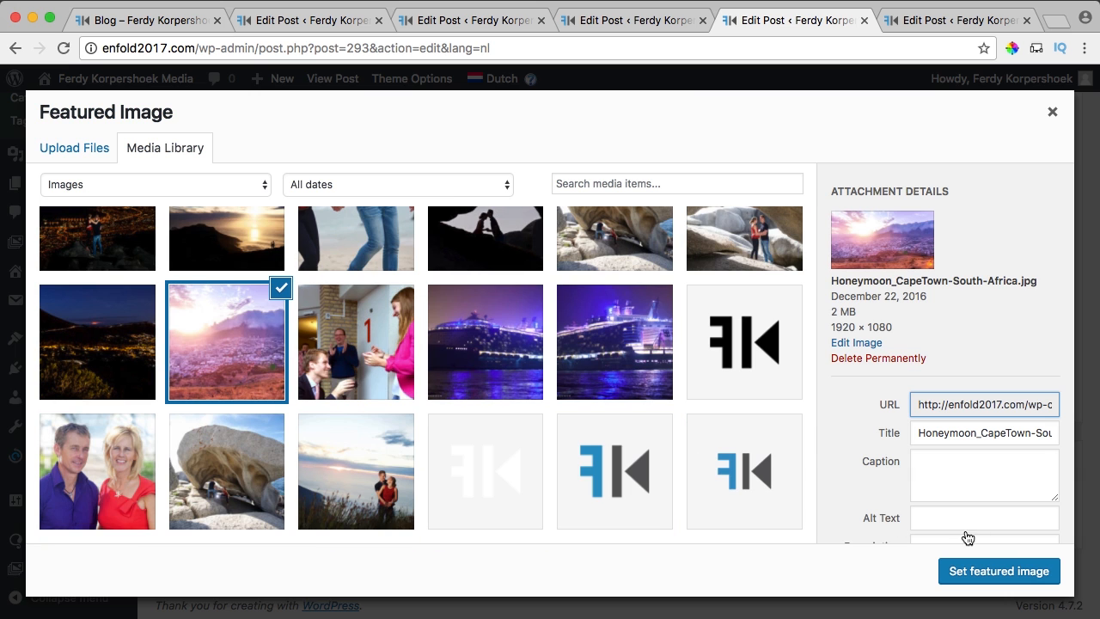
pyautogui.click(999, 574)
pyautogui.scroll(10, 961, 421)
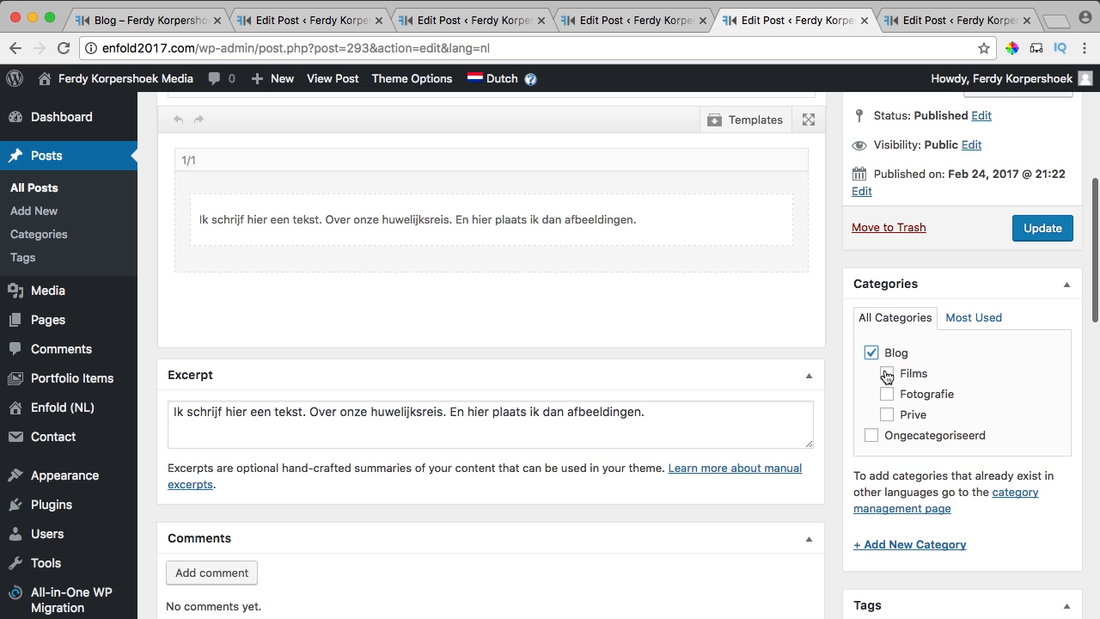
pyautogui.click(1036, 238)
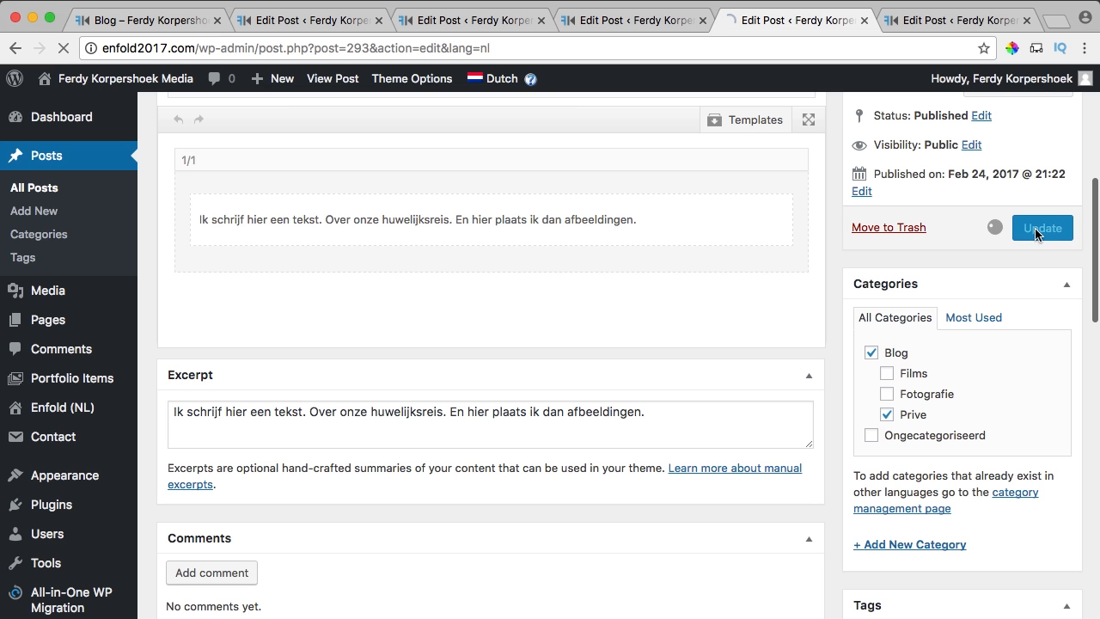
# On the next Dutch post, hide the single-view image, set the rock photo as featured, and update
pyautogui.click(945, 20)
pyautogui.scroll(-15, 886, 382)
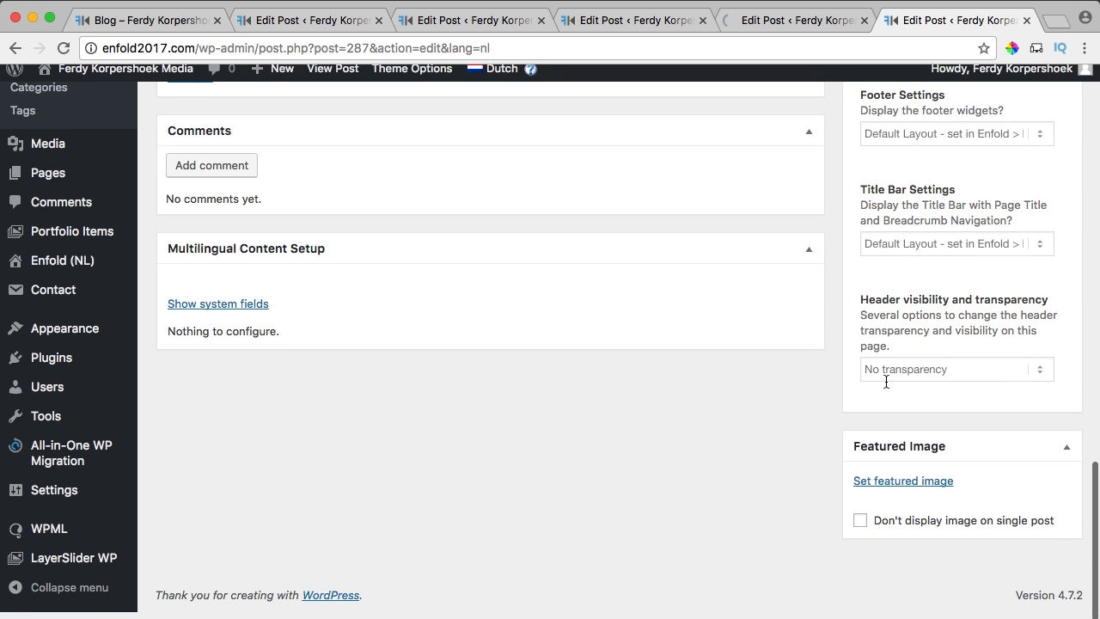
pyautogui.click(874, 529)
pyautogui.click(885, 491)
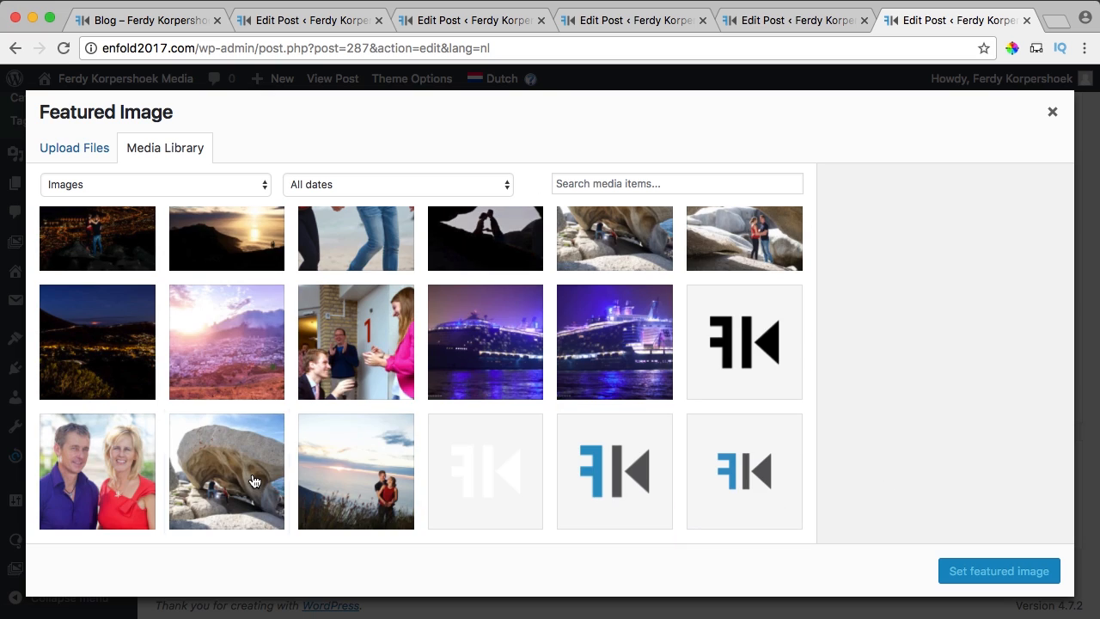
pyautogui.click(254, 482)
pyautogui.click(978, 571)
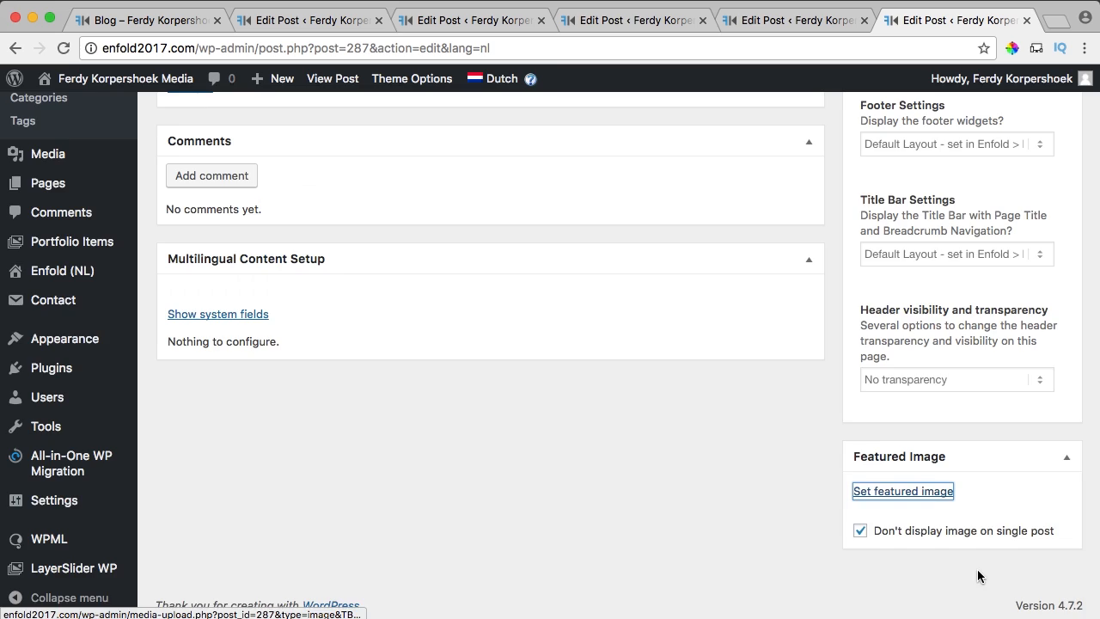
pyautogui.scroll(15, 951, 391)
pyautogui.scroll(-2, 952, 396)
pyautogui.scroll(-3, 954, 401)
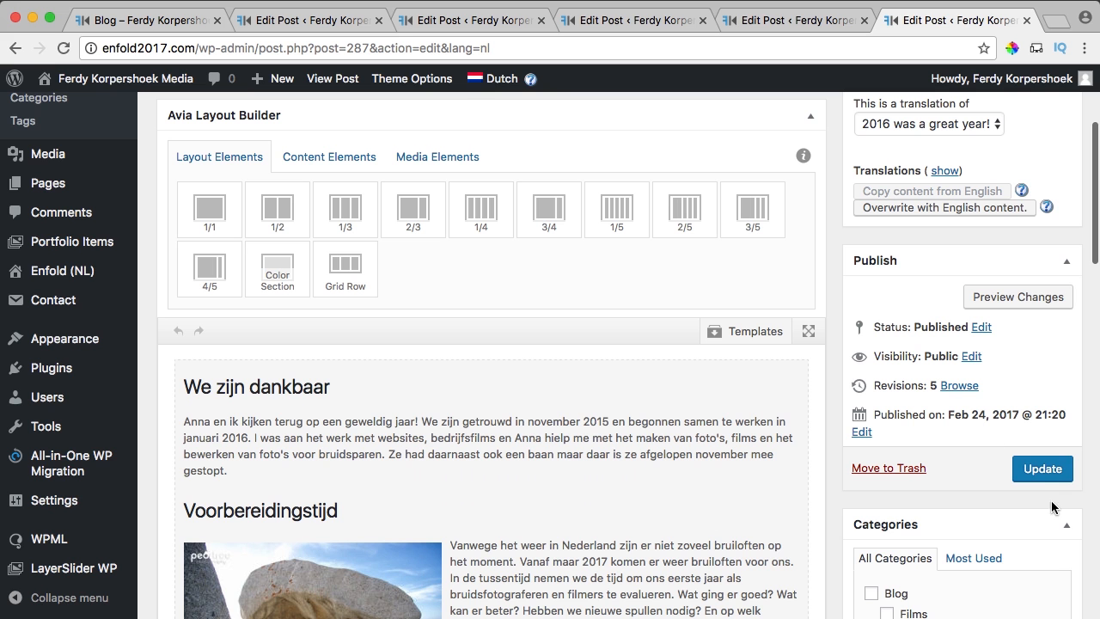
pyautogui.click(1045, 472)
# Scroll through the Dutch home page on the front end to review it
pyautogui.click(146, 20)
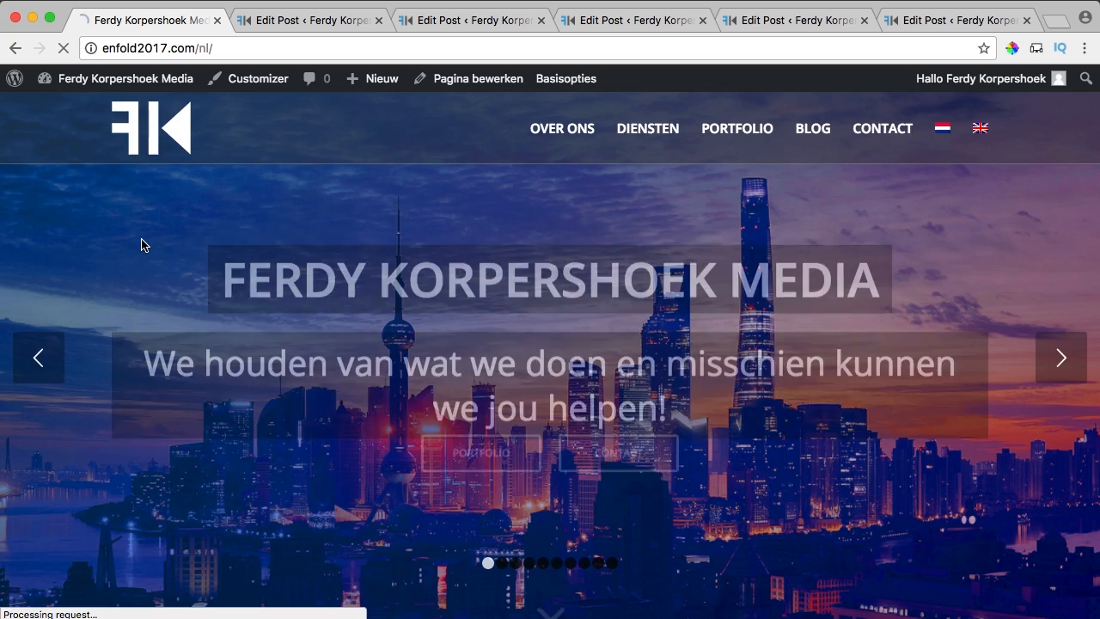
pyautogui.scroll(-10, 142, 242)
pyautogui.scroll(-4, 144, 244)
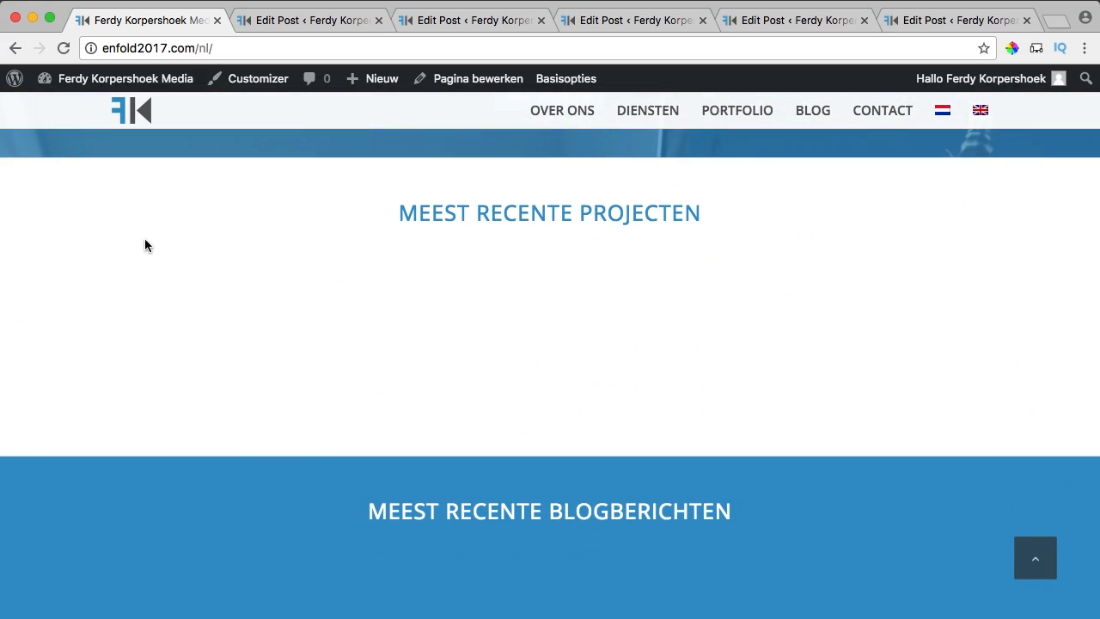
pyautogui.scroll(-6, 382, 275)
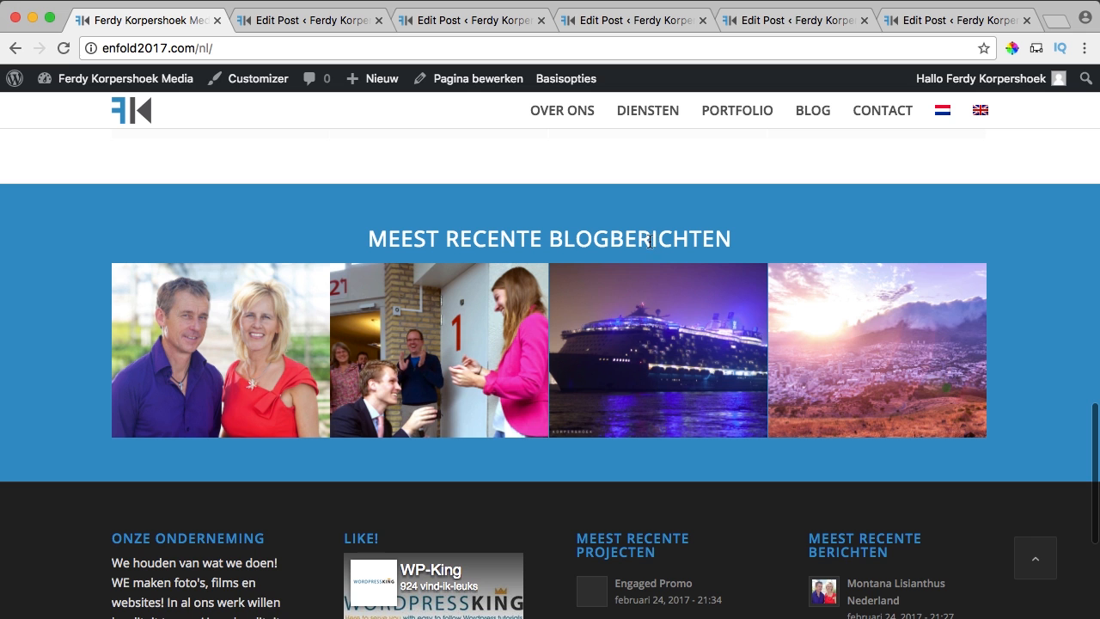
pyautogui.scroll(1, 447, 361)
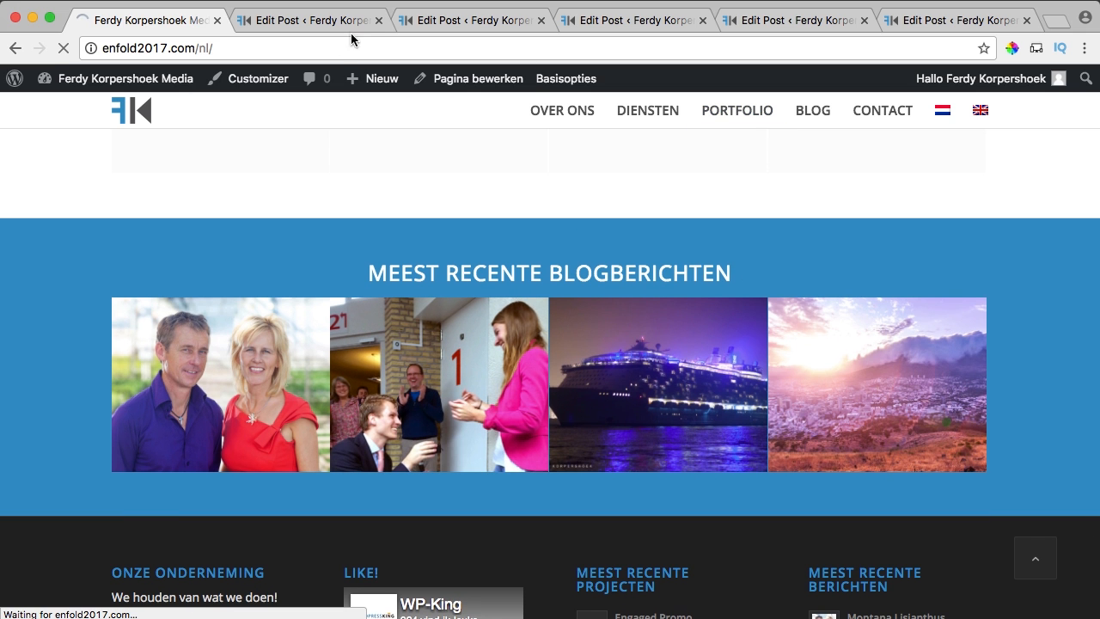
# Close the five leftover post-editing tabs
pyautogui.click(379, 20)
pyautogui.click(379, 20)
pyautogui.click(379, 20)
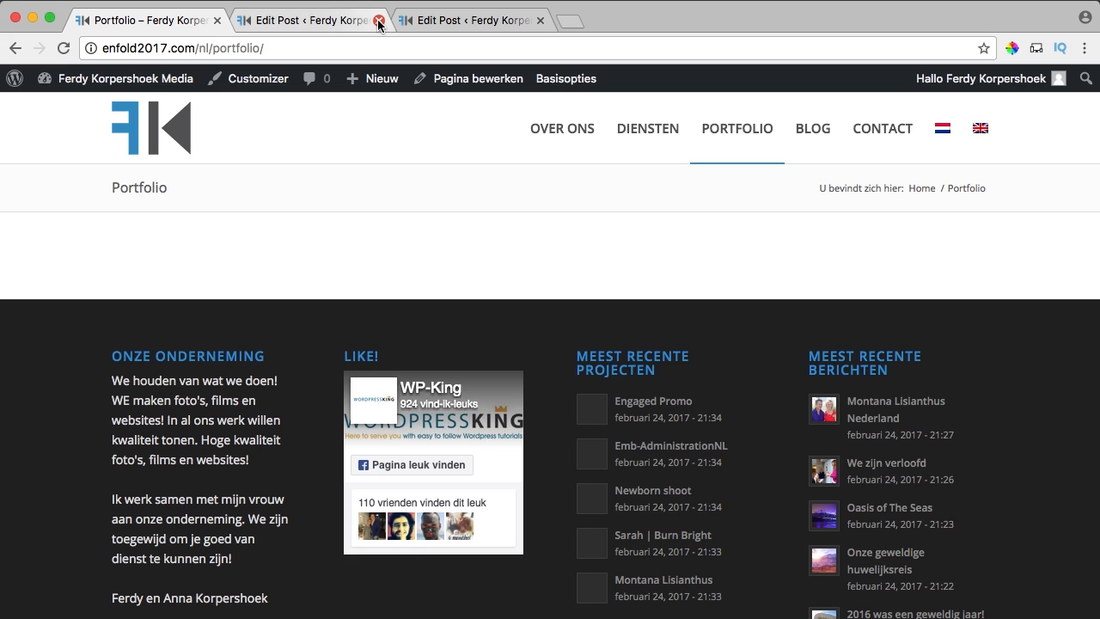
pyautogui.click(379, 20)
pyautogui.click(379, 20)
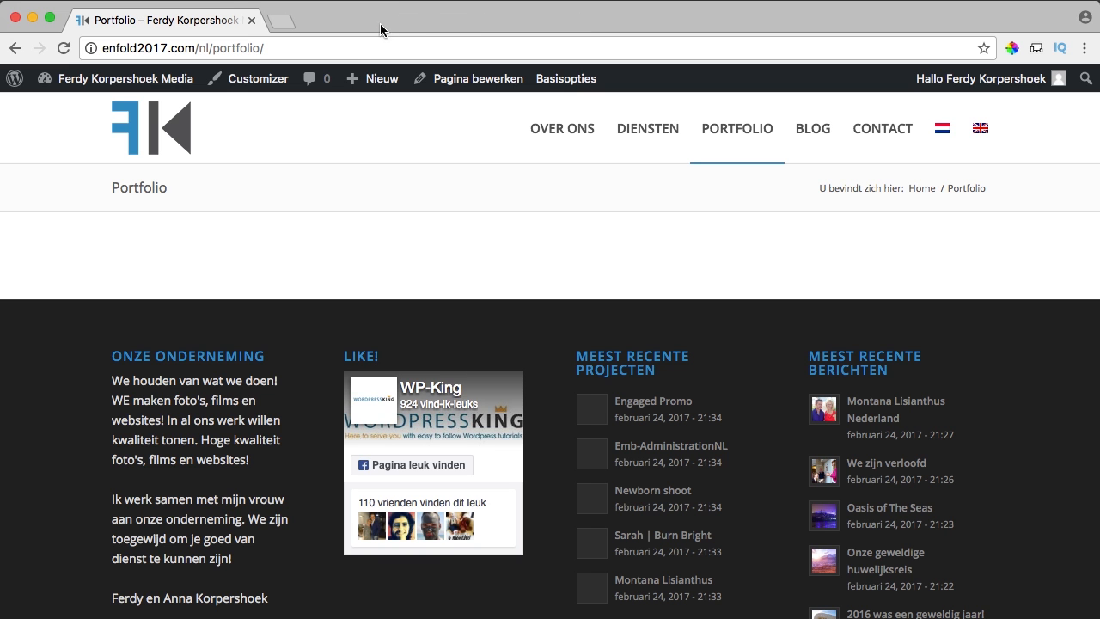
# Set the Dutch Portfolio page's Masonry grid to Films, Fotografie and Webdesign entries, then update the page
pyautogui.click(470, 79)
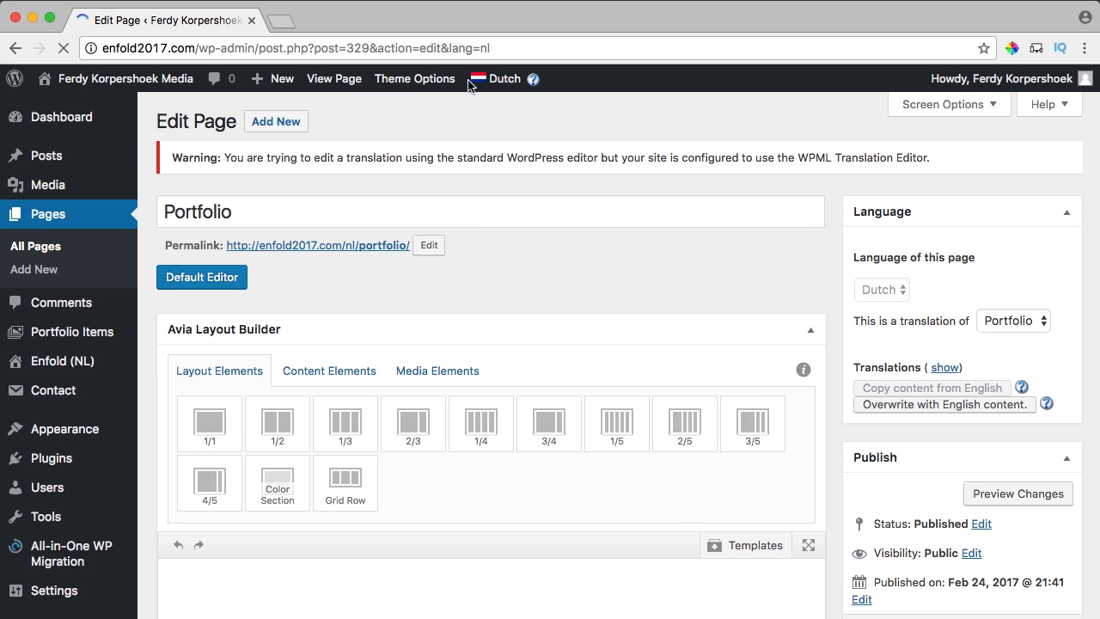
pyautogui.scroll(-5, 493, 247)
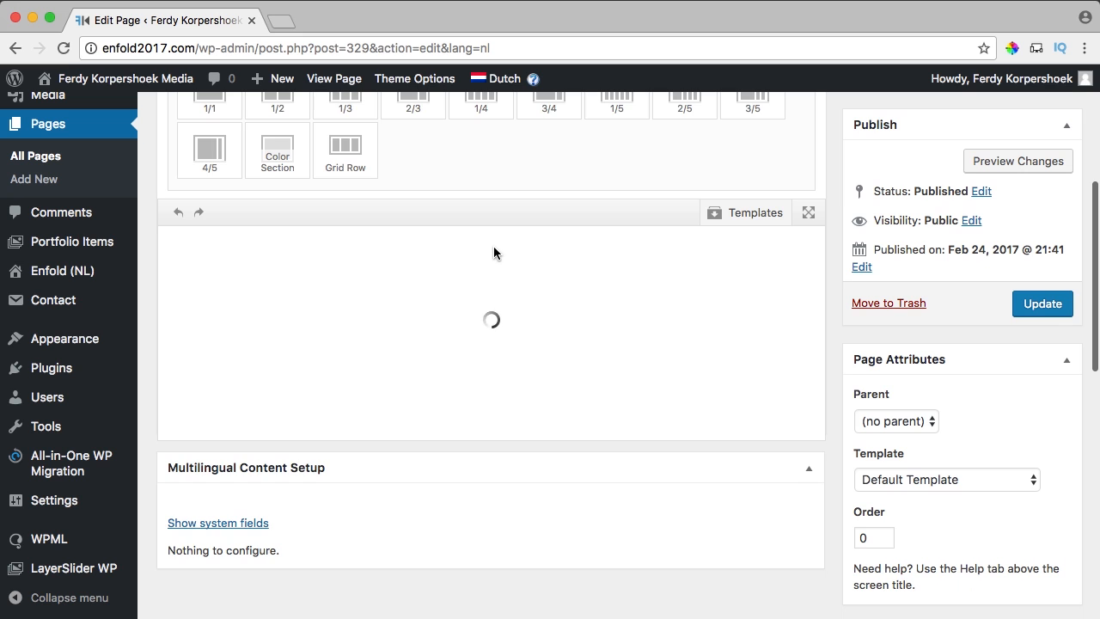
pyautogui.click(464, 316)
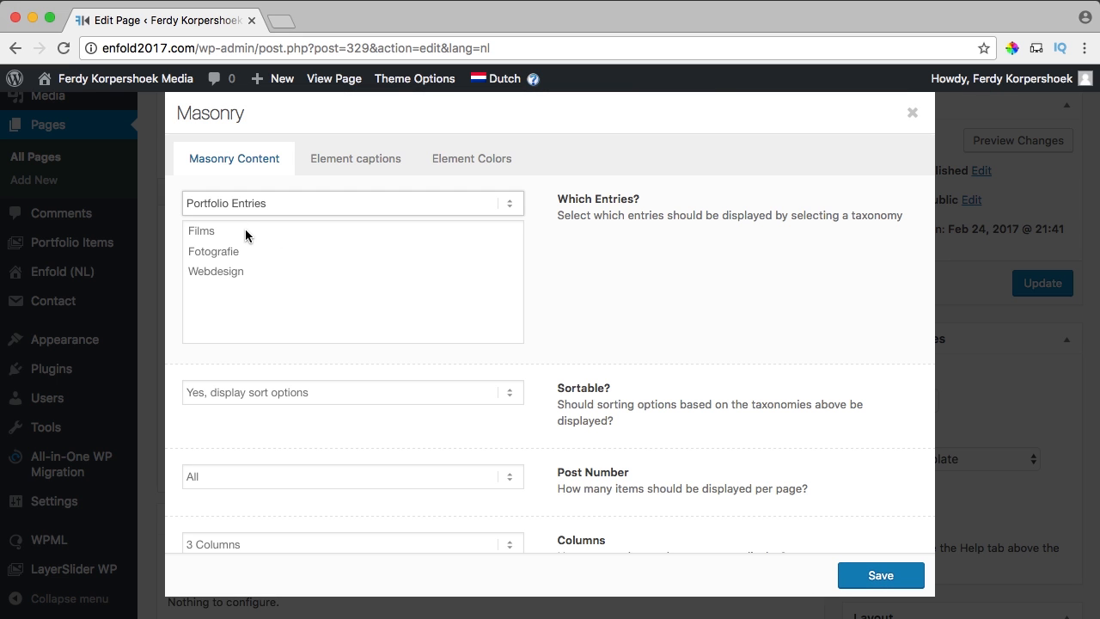
pyautogui.click(245, 231)
pyautogui.keyDown('shift'); pyautogui.click(242, 271); pyautogui.keyUp('shift')
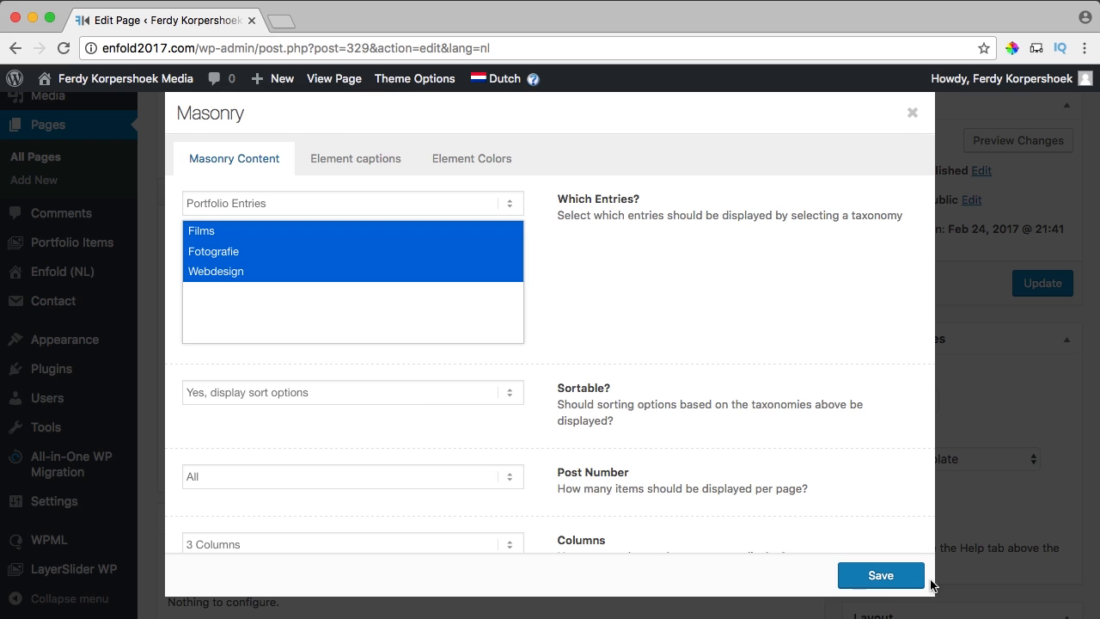
pyautogui.click(888, 575)
pyautogui.click(1039, 293)
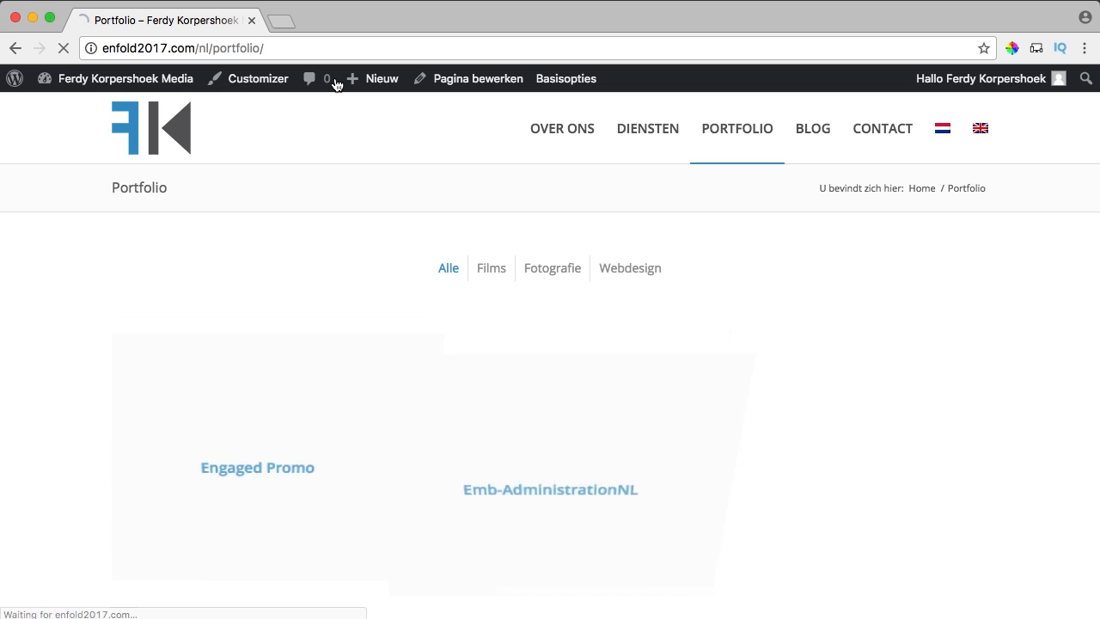
# Open Engaged Promo, Emb-AdministrationNL, Newborn shoot, Burn Bright, Montana Lisianthus and CounselMaassluisNL in background tabs
pyautogui.scroll(-3, 437, 231)
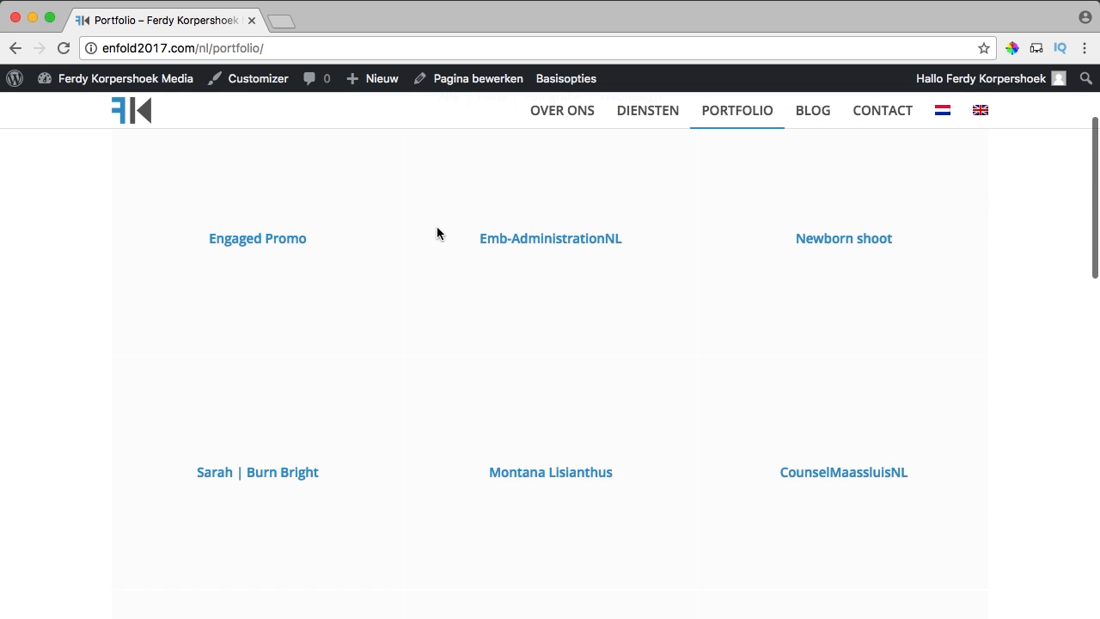
pyautogui.scroll(2, 388, 240)
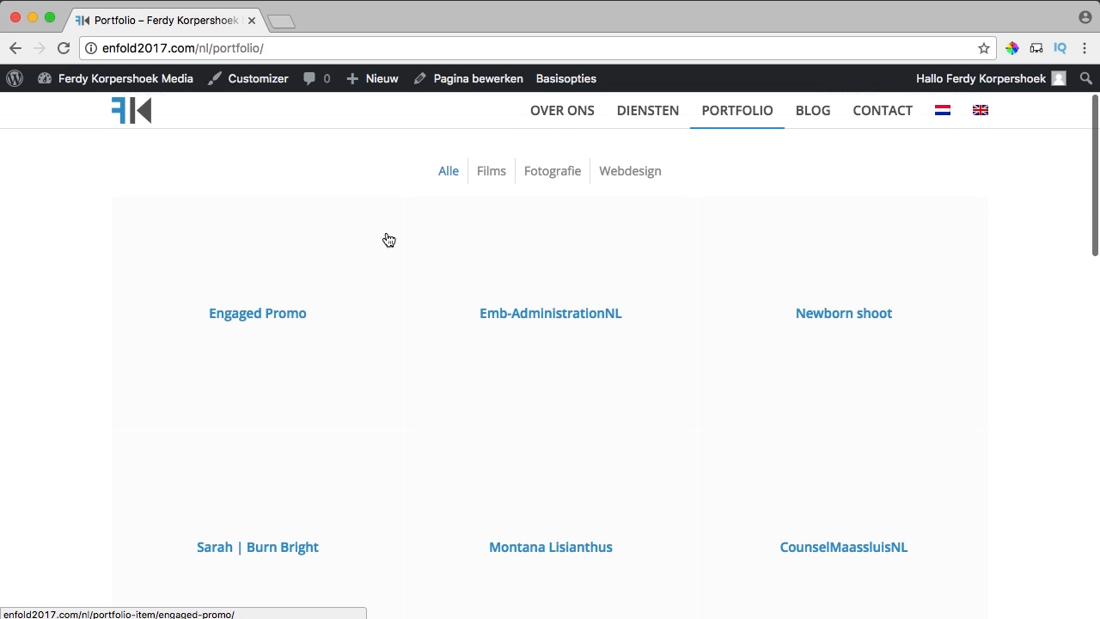
pyautogui.keyDown('super'); pyautogui.click(261, 315); pyautogui.keyUp('super')
pyautogui.keyDown('super'); pyautogui.click(538, 318); pyautogui.keyUp('super')
pyautogui.keyDown('super'); pyautogui.click(848, 324); pyautogui.keyUp('super')
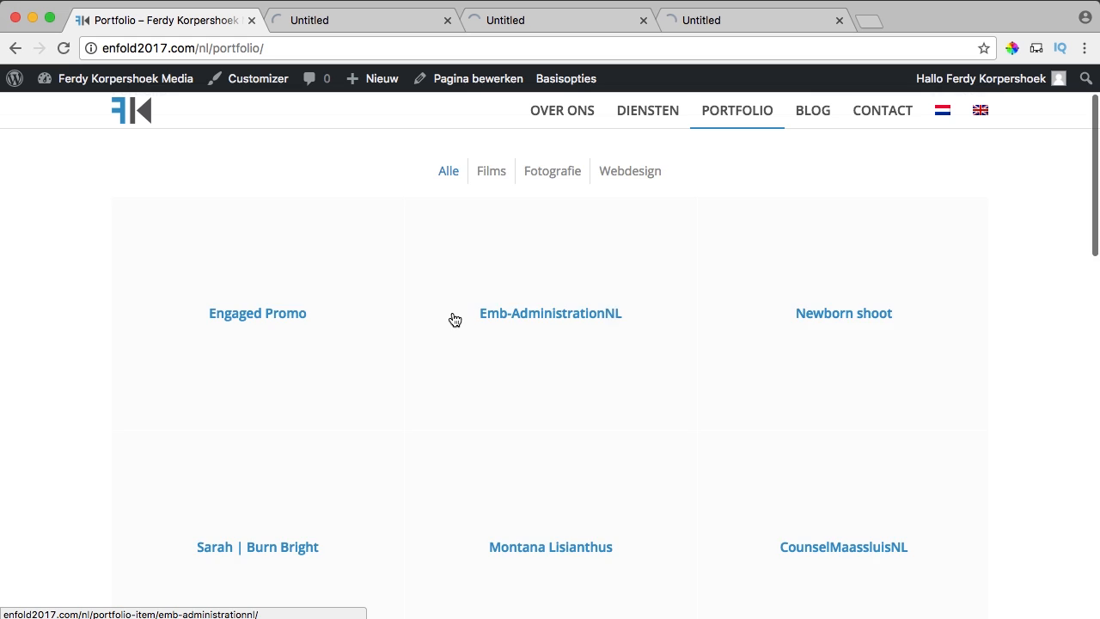
pyautogui.scroll(-3, 404, 325)
pyautogui.keyDown('super'); pyautogui.click(255, 338); pyautogui.keyUp('super')
pyautogui.keyDown('super'); pyautogui.click(573, 347); pyautogui.keyUp('super')
pyautogui.keyDown('super'); pyautogui.click(854, 336); pyautogui.keyUp('super')
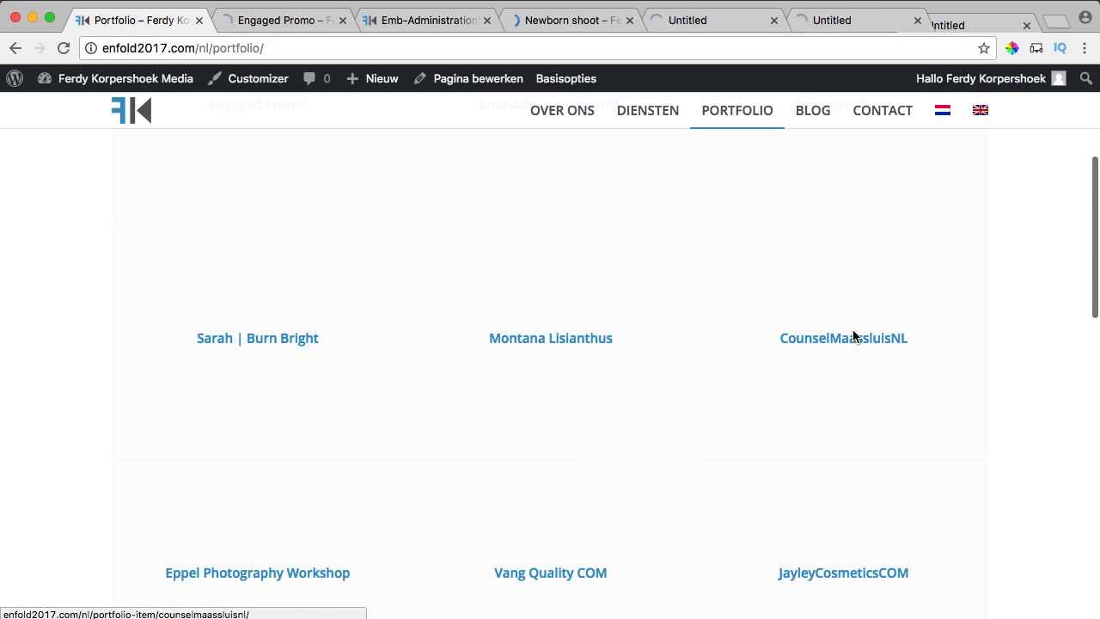
# Open the remaining portfolio items, from Eppel Photography Workshop to the concert item, in background tabs
pyautogui.scroll(-5, 464, 309)
pyautogui.keyDown('super'); pyautogui.click(315, 204); pyautogui.keyUp('super')
pyautogui.keyDown('super'); pyautogui.click(534, 208); pyautogui.keyUp('super')
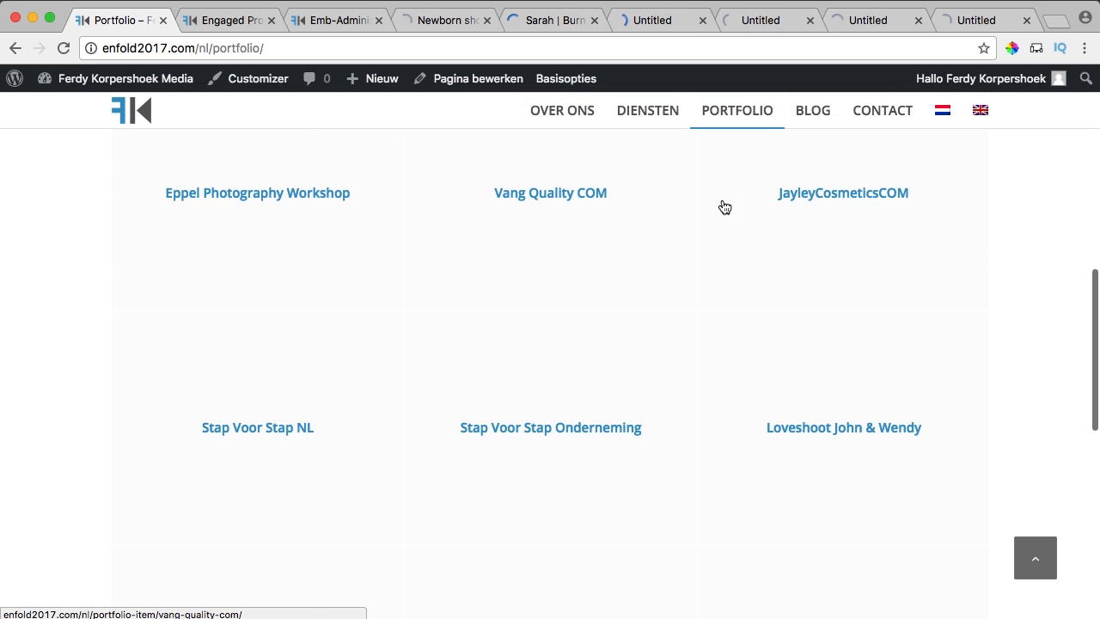
pyautogui.keyDown('super'); pyautogui.click(723, 235); pyautogui.keyUp('super')
pyautogui.keyDown('super'); pyautogui.click(292, 423); pyautogui.keyUp('super')
pyautogui.keyDown('super'); pyautogui.click(489, 429); pyautogui.keyUp('super')
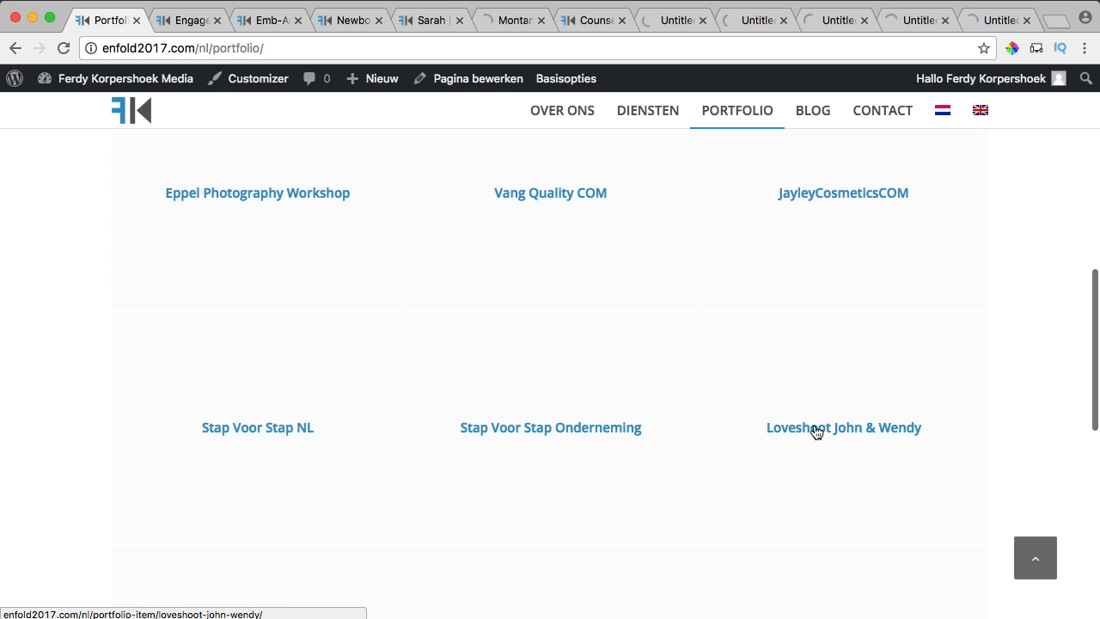
pyautogui.keyDown('super'); pyautogui.click(816, 431); pyautogui.keyUp('super')
pyautogui.scroll(-4, 498, 374)
pyautogui.keyDown('super'); pyautogui.click(262, 356); pyautogui.keyUp('super')
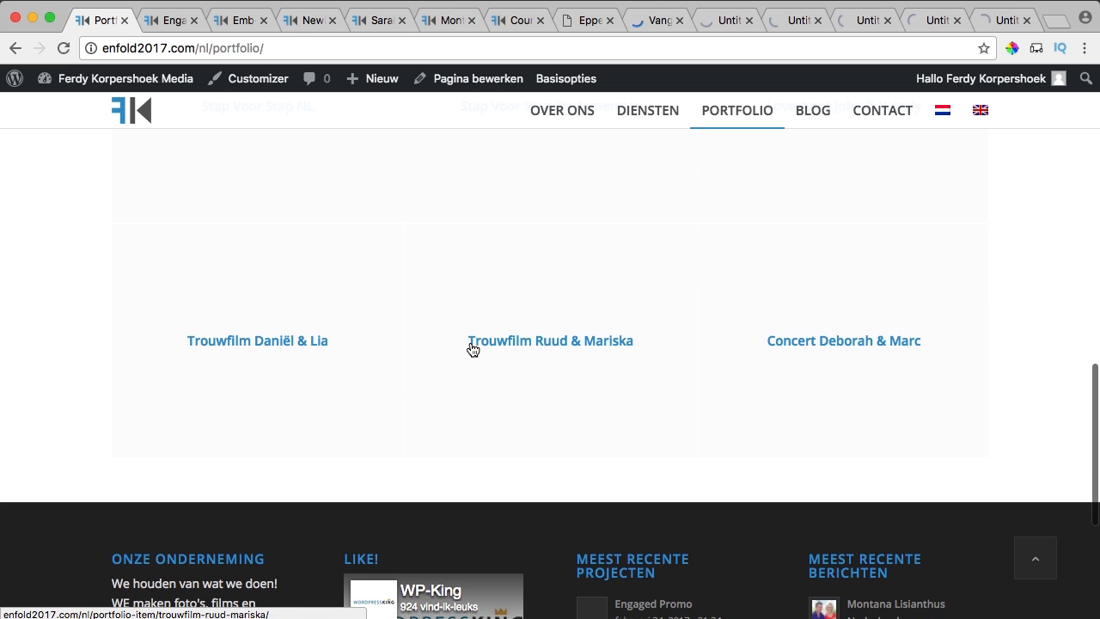
pyautogui.keyDown('super'); pyautogui.click(474, 351); pyautogui.keyUp('super')
pyautogui.keyDown('super'); pyautogui.click(852, 346); pyautogui.keyUp('super')
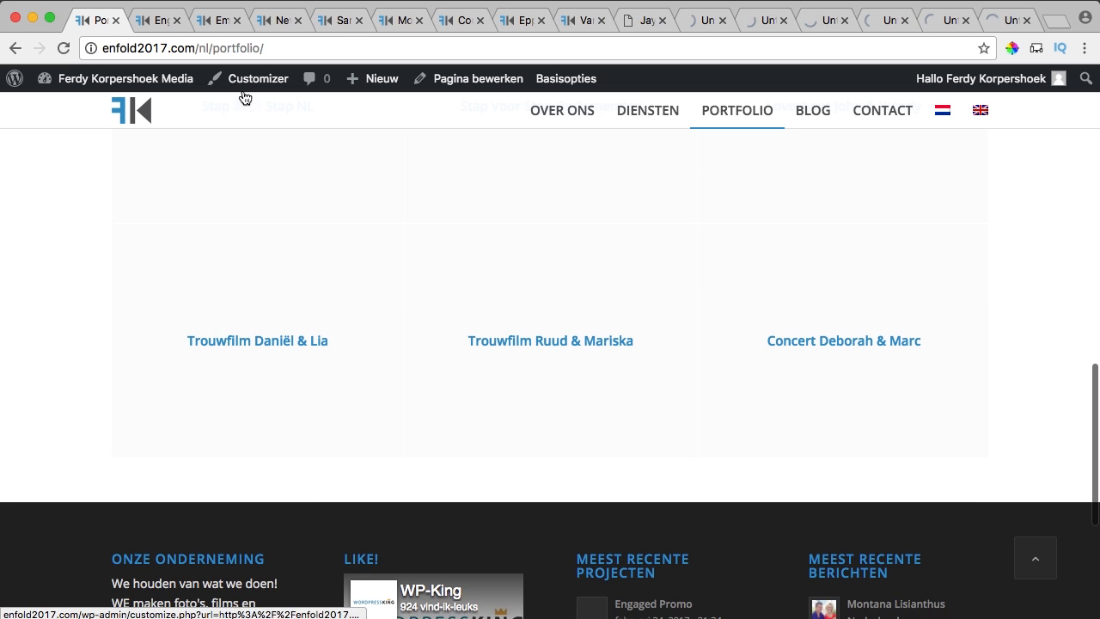
# Close the Portfolio page tab and load each portfolio item's edit screen in turn
pyautogui.hotkey('ctrl', 'Tab')
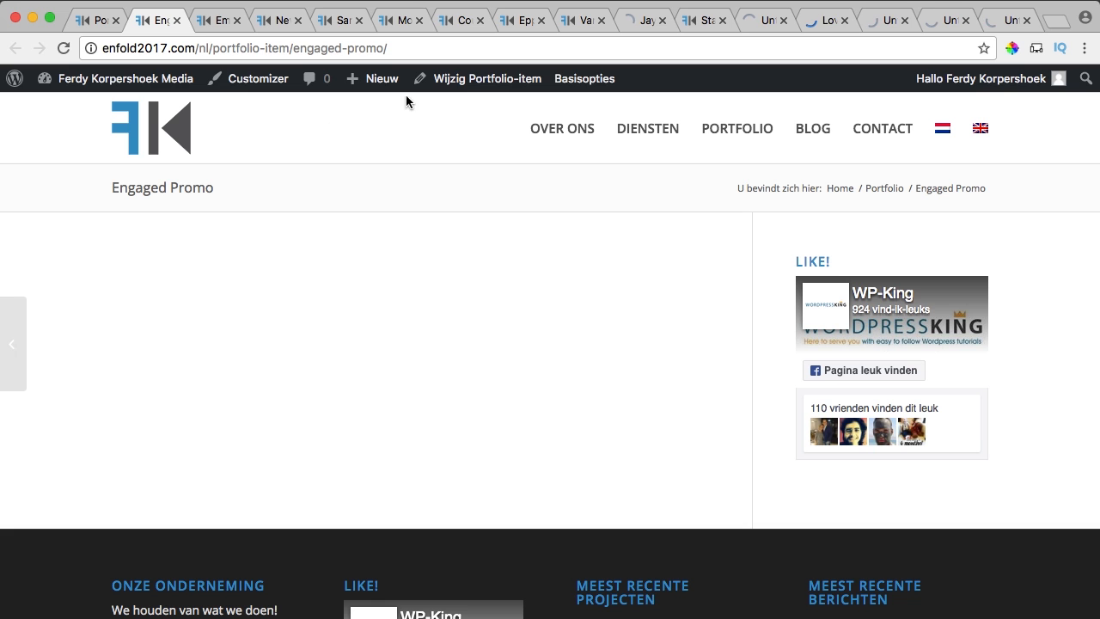
pyautogui.click(115, 20)
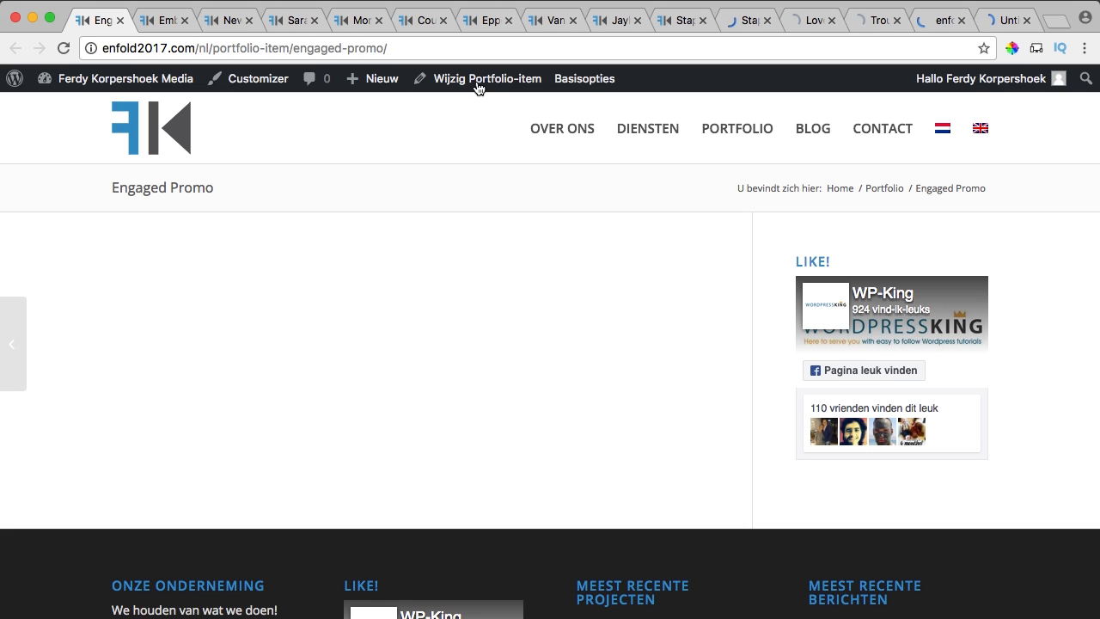
pyautogui.hotkey('ctrl', 'Tab')
pyautogui.hotkey('ctrl', 'Tab')
pyautogui.hotkey('ctrl', 'Tab')
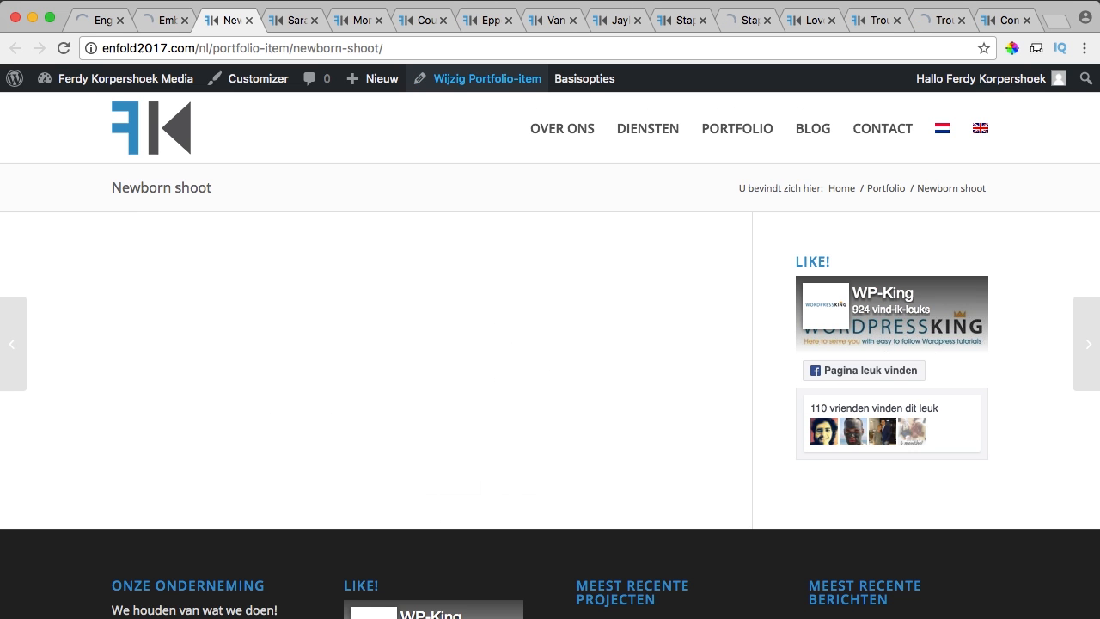
pyautogui.click(478, 83)
pyautogui.hotkey('ctrl', 'Tab')
pyautogui.click(478, 84)
pyautogui.hotkey('ctrl', 'Tab')
pyautogui.hotkey('ctrl', 'Tab')
pyautogui.hotkey('ctrl', 'Tab')
pyautogui.hotkey('ctrl', 'Tab')
pyautogui.click(479, 83)
pyautogui.hotkey('ctrl', 'Tab')
pyautogui.hotkey('ctrl', 'Tab')
pyautogui.hotkey('ctrl', 'Tab')
pyautogui.hotkey('ctrl', 'Tab')
pyautogui.hotkey('ctrl', 'Tab')
pyautogui.hotkey('ctrl', 'Tab')
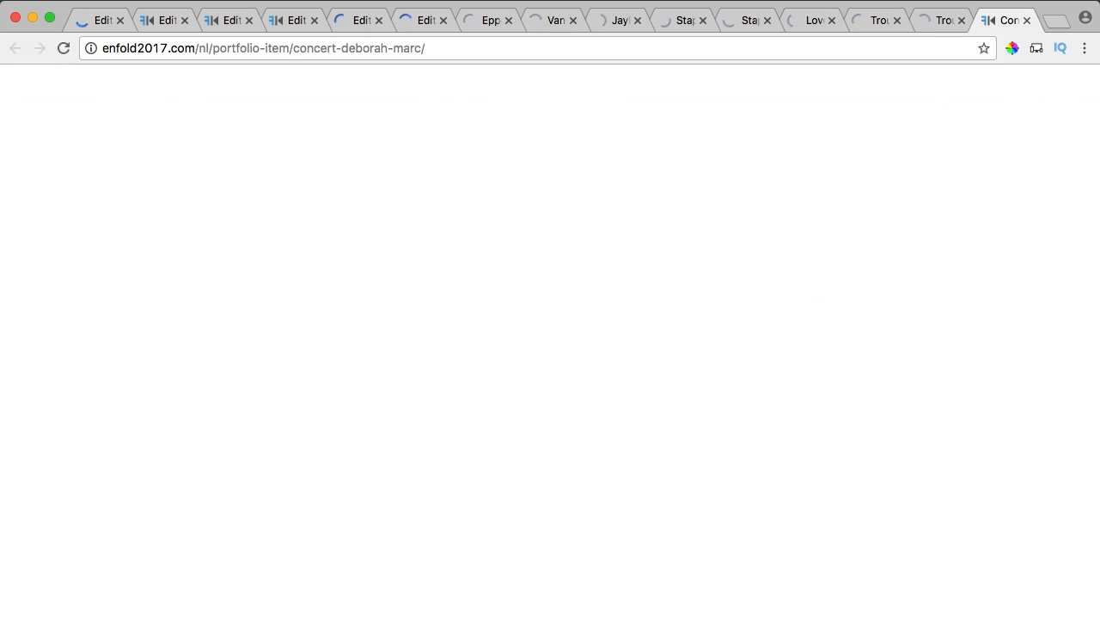
pyautogui.click(101, 20)
# Search the Media Library for 'engaged' and set that image as Engaged Promo's featured image
pyautogui.scroll(-15, 863, 406)
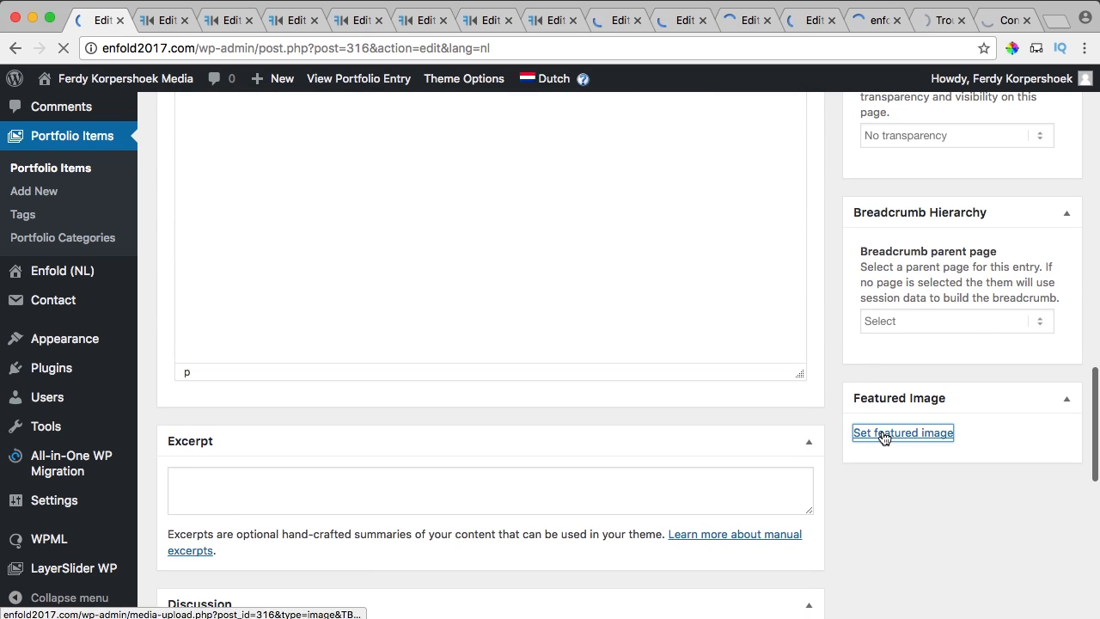
pyautogui.click(878, 436)
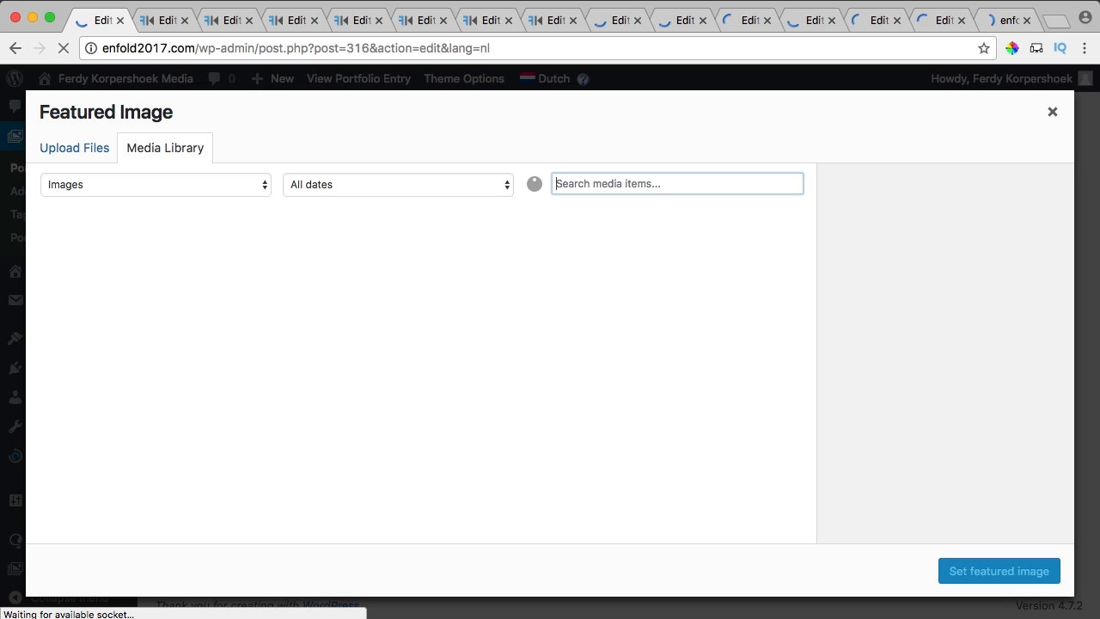
pyautogui.write('engaged')
pyautogui.click(62, 293)
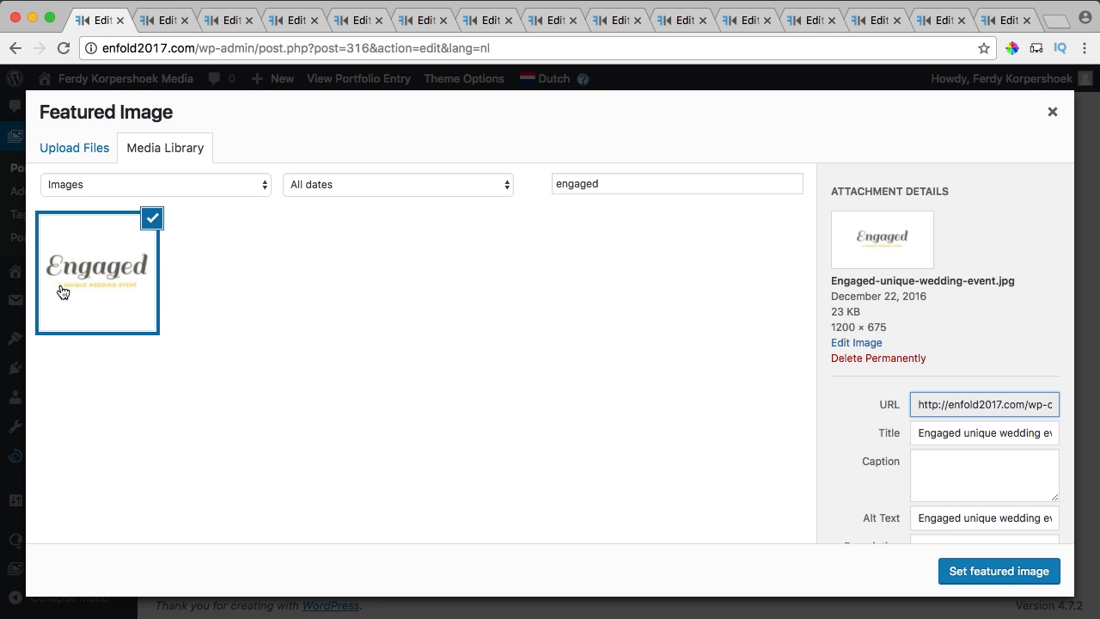
pyautogui.click(1023, 571)
# Update the Dutch Engaged Promo entry and move on from its editing tab
pyautogui.scroll(15, 977, 405)
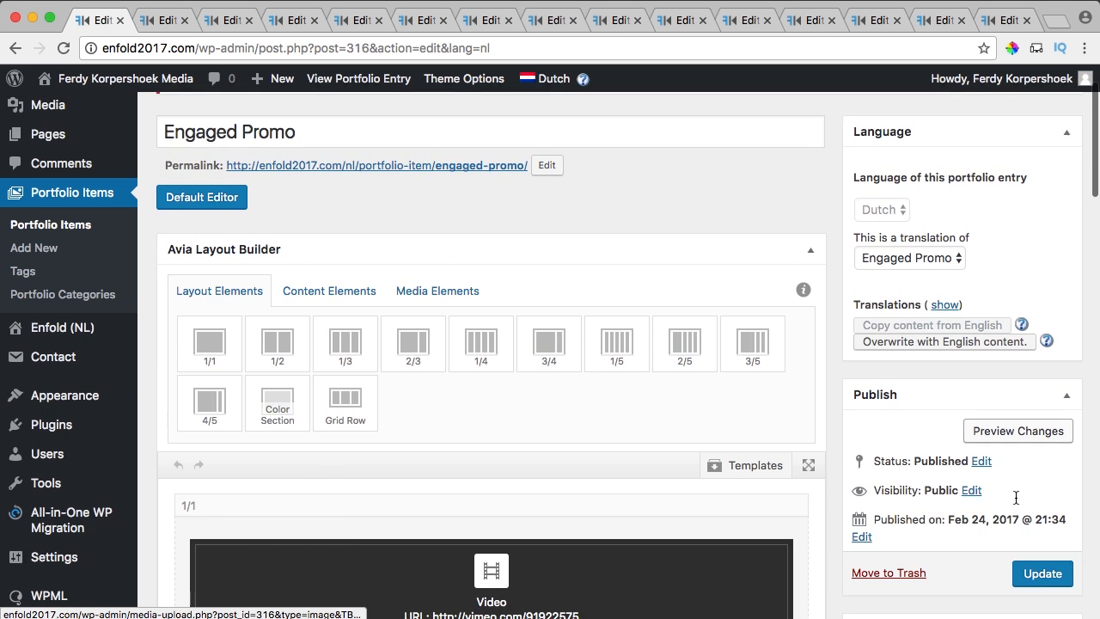
pyautogui.scroll(-5, 1015, 498)
pyautogui.click(1045, 194)
pyautogui.hotkey('ctrl', 'Tab')
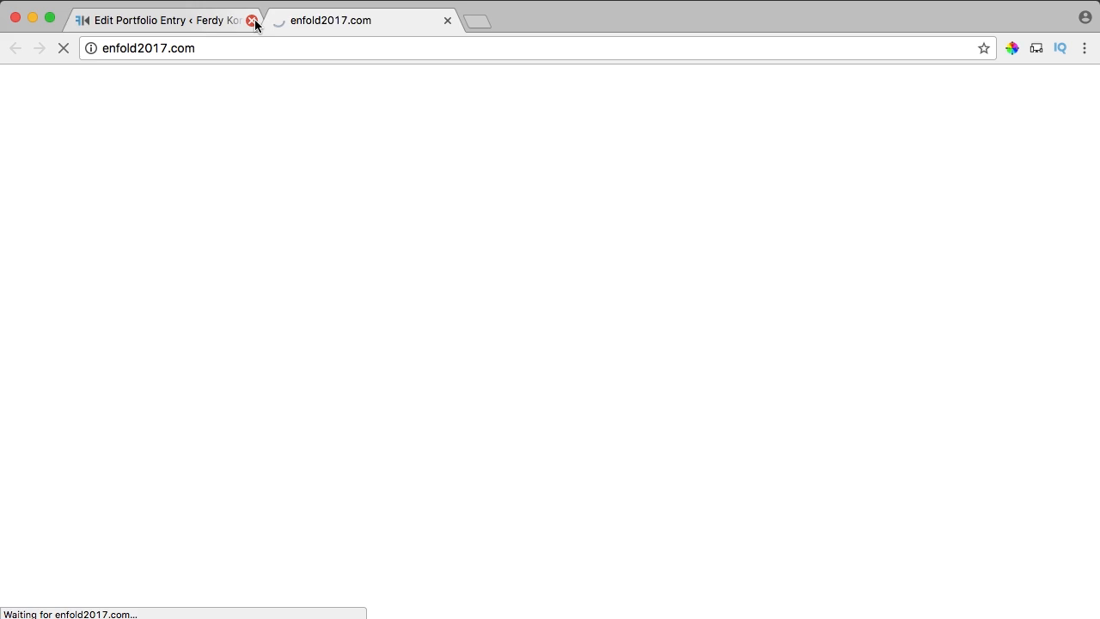
# Close the last editing tab and view the Dutch Portfolio page on the site
pyautogui.click(252, 20)
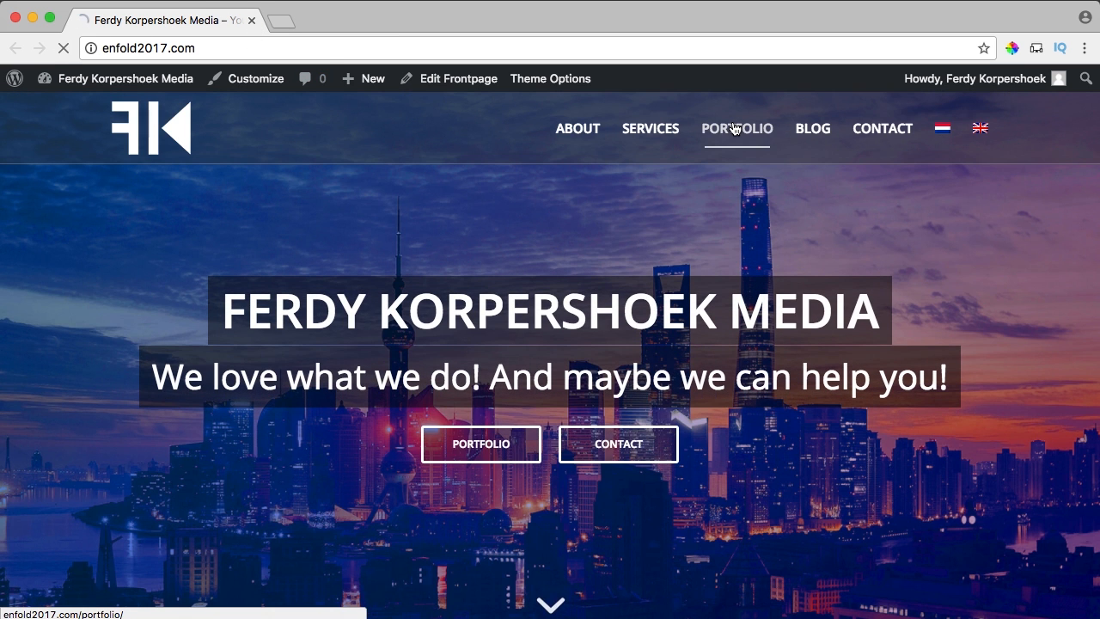
pyautogui.click(733, 129)
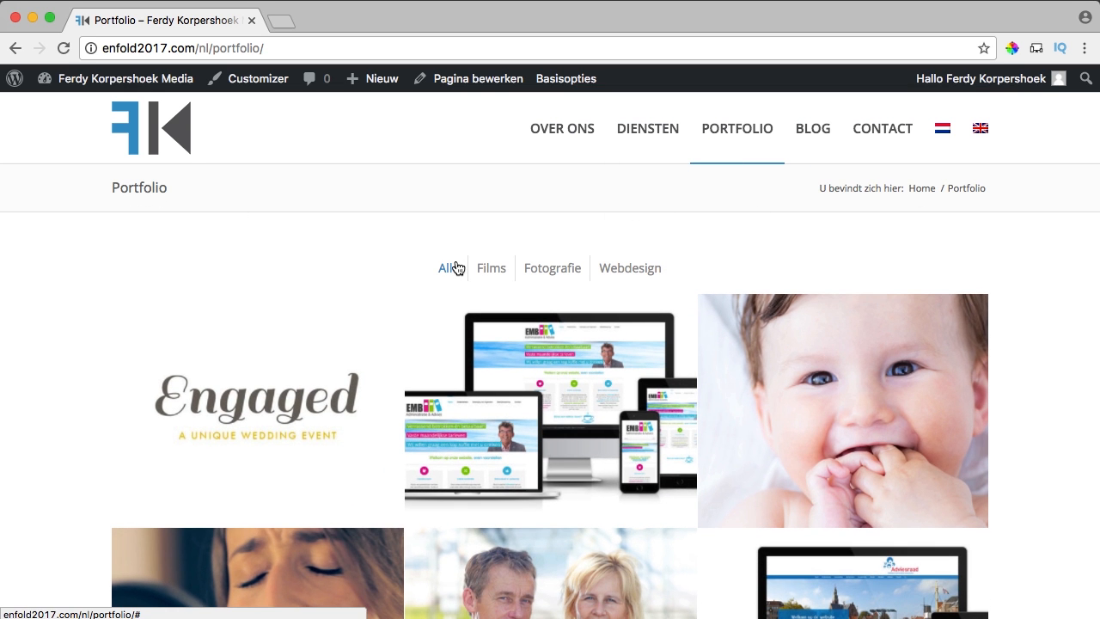
pyautogui.scroll(-10, 375, 275)
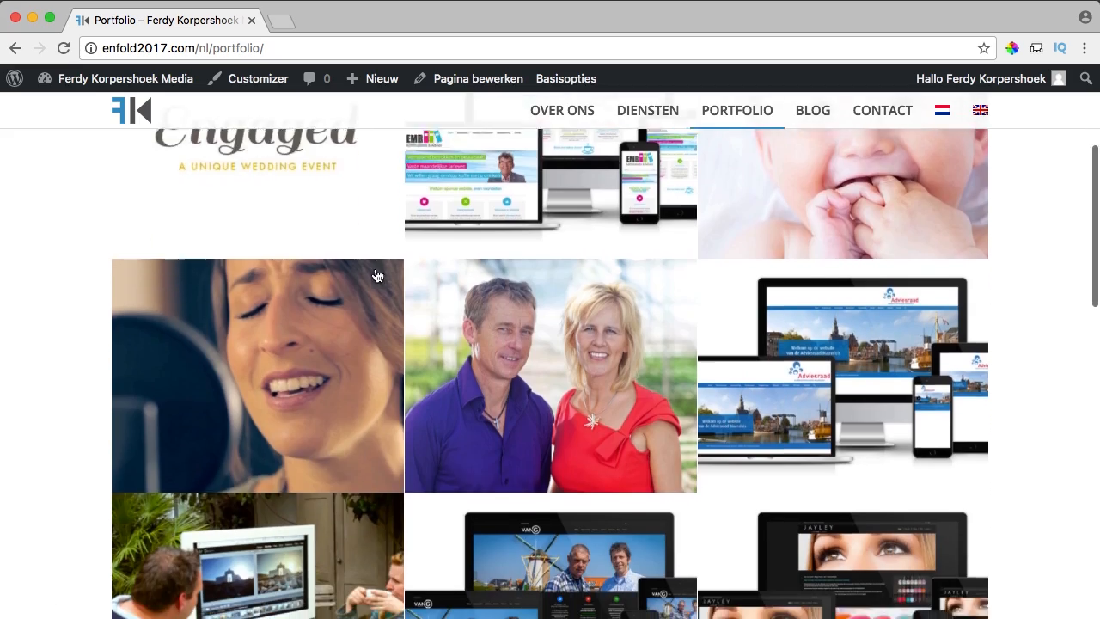
pyautogui.scroll(-5, 376, 275)
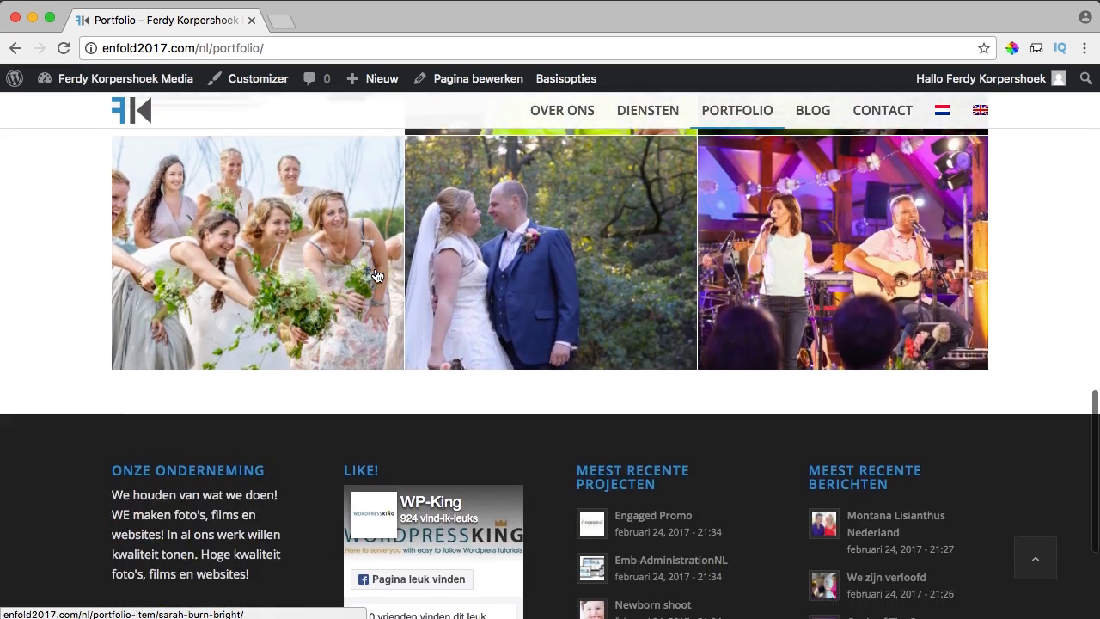
pyautogui.scroll(20, 373, 275)
# Filter the portfolio grid by Films, Fotografie and Webdesign to check each category
pyautogui.click(491, 273)
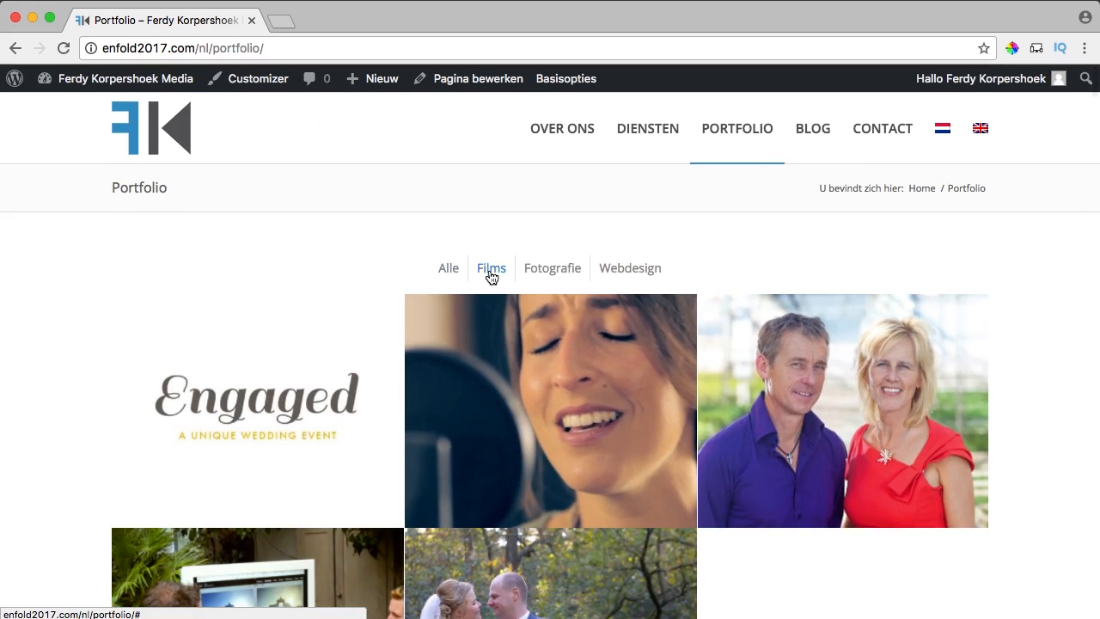
pyautogui.click(546, 273)
pyautogui.click(632, 271)
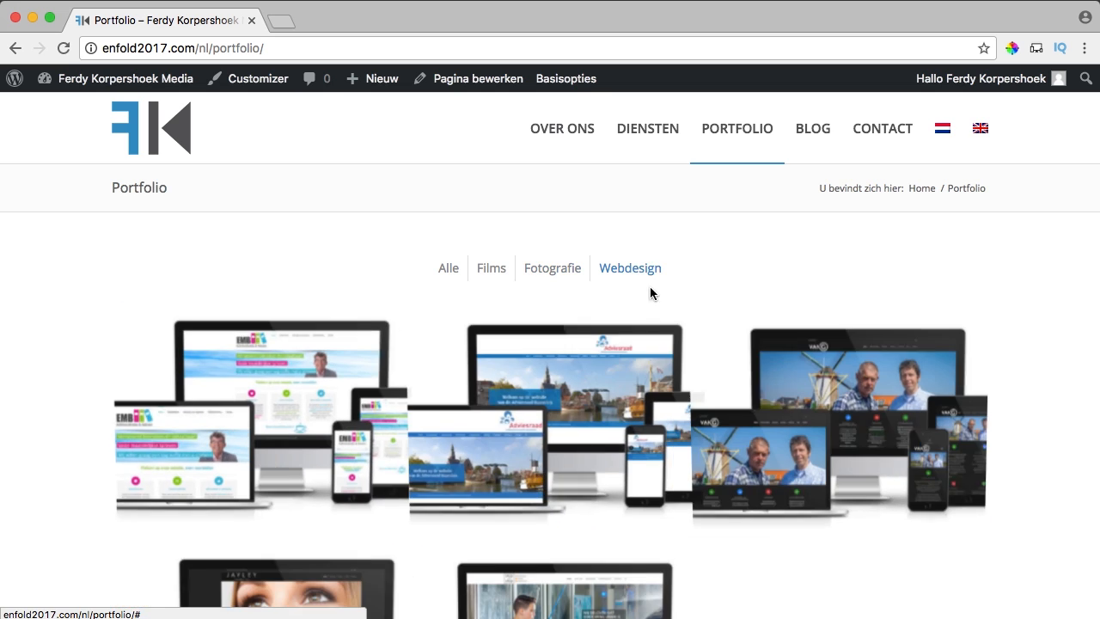
pyautogui.scroll(-1, 487, 296)
pyautogui.scroll(-8, 486, 296)
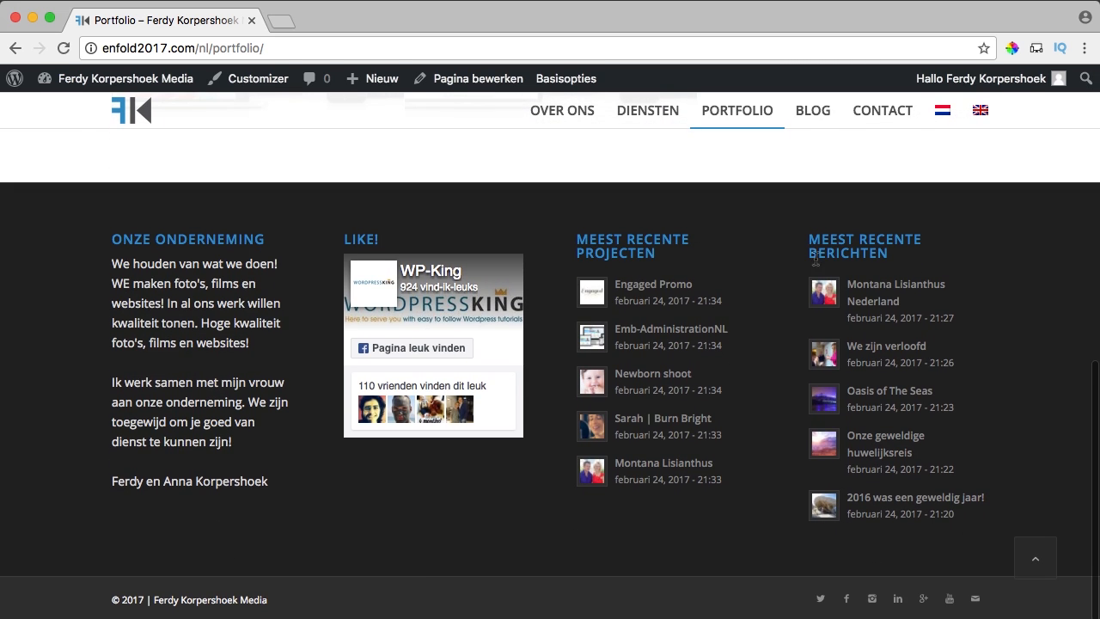
pyautogui.scroll(8, 430, 322)
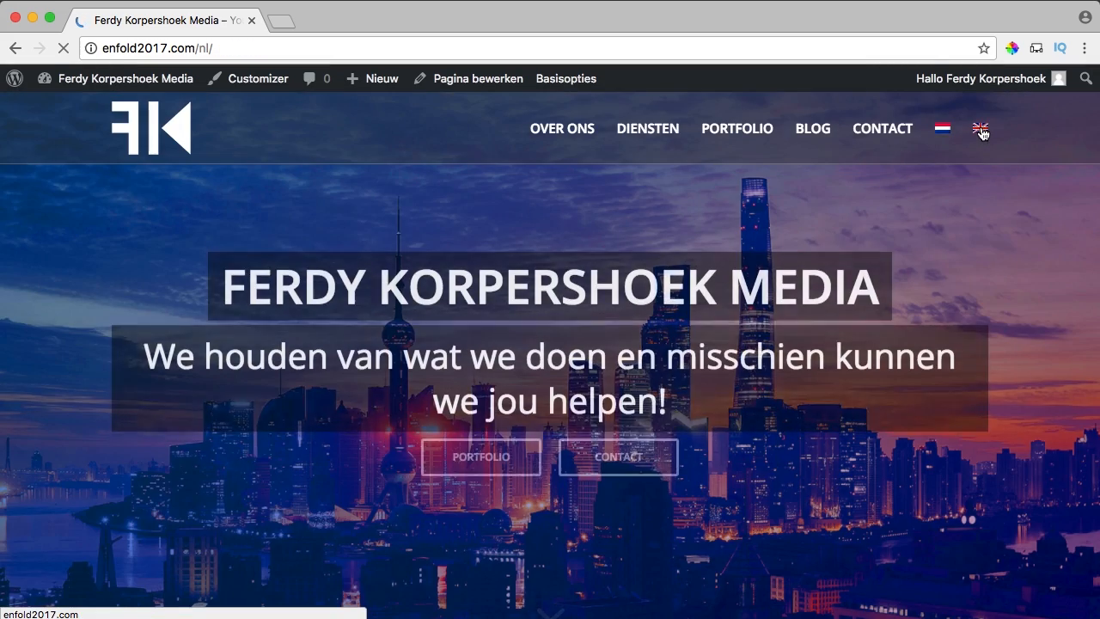
# Switch the site to the English home page and scroll through it
pyautogui.click(981, 128)
pyautogui.scroll(-10, 436, 221)
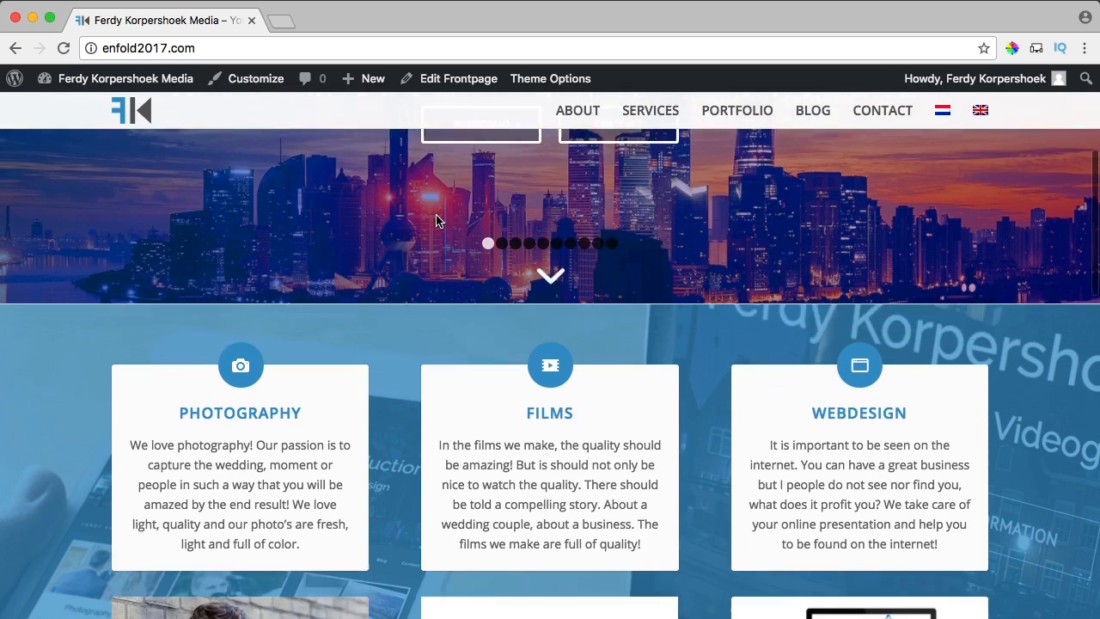
pyautogui.scroll(-5, 436, 221)
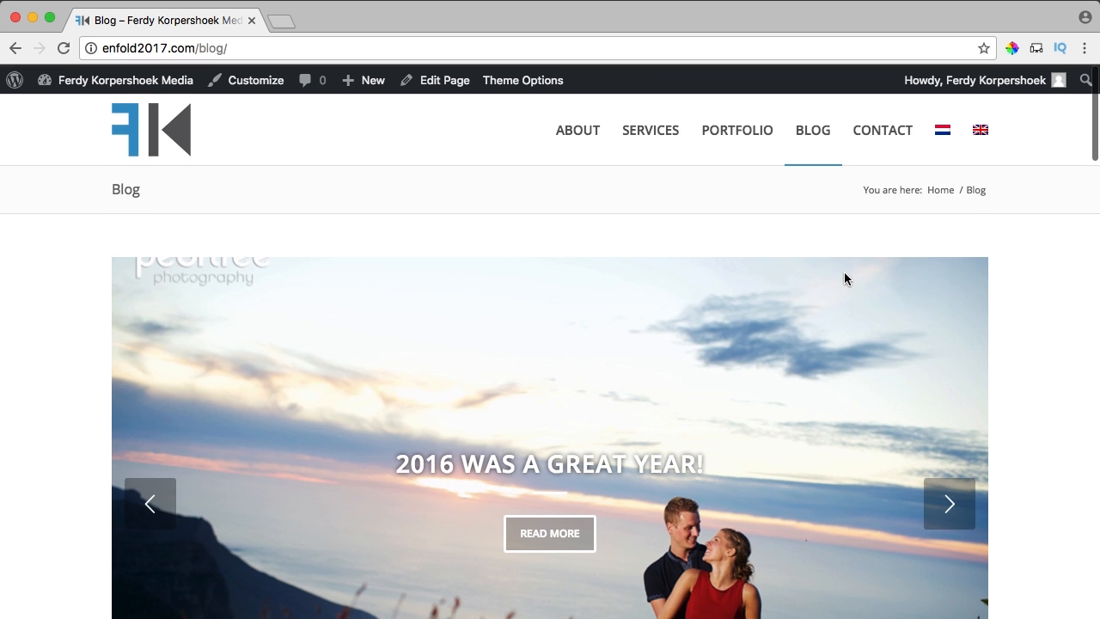
# Scroll the Dutch blog listing, then open the Dutch Blog page in the editor via Pagina bewerken
pyautogui.scroll(-8, 844, 275)
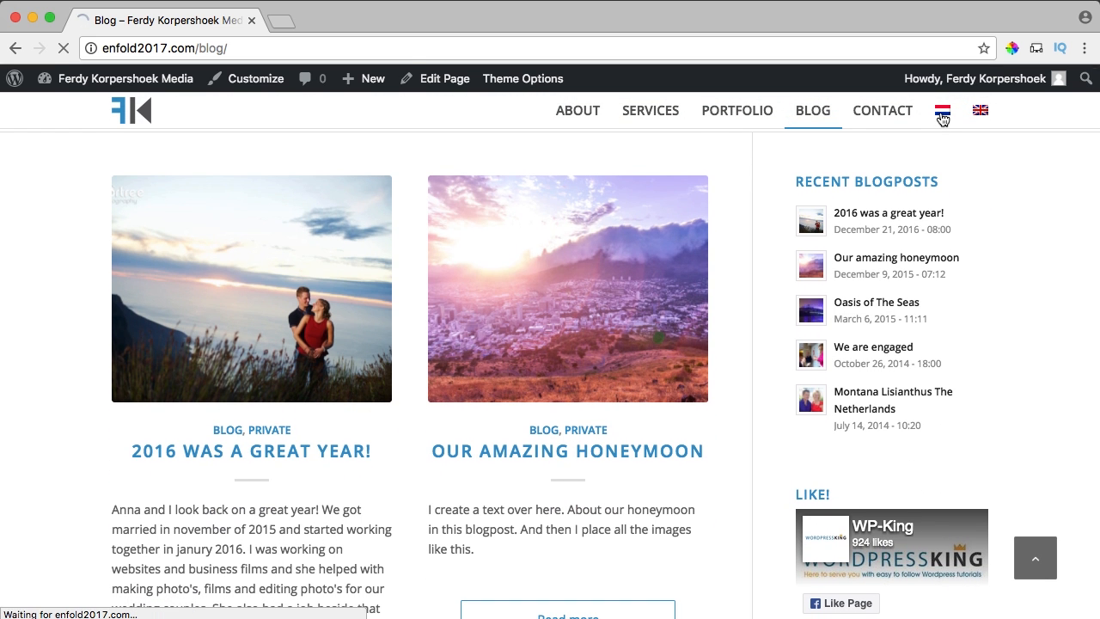
pyautogui.scroll(-5, 791, 280)
pyautogui.scroll(-5, 792, 287)
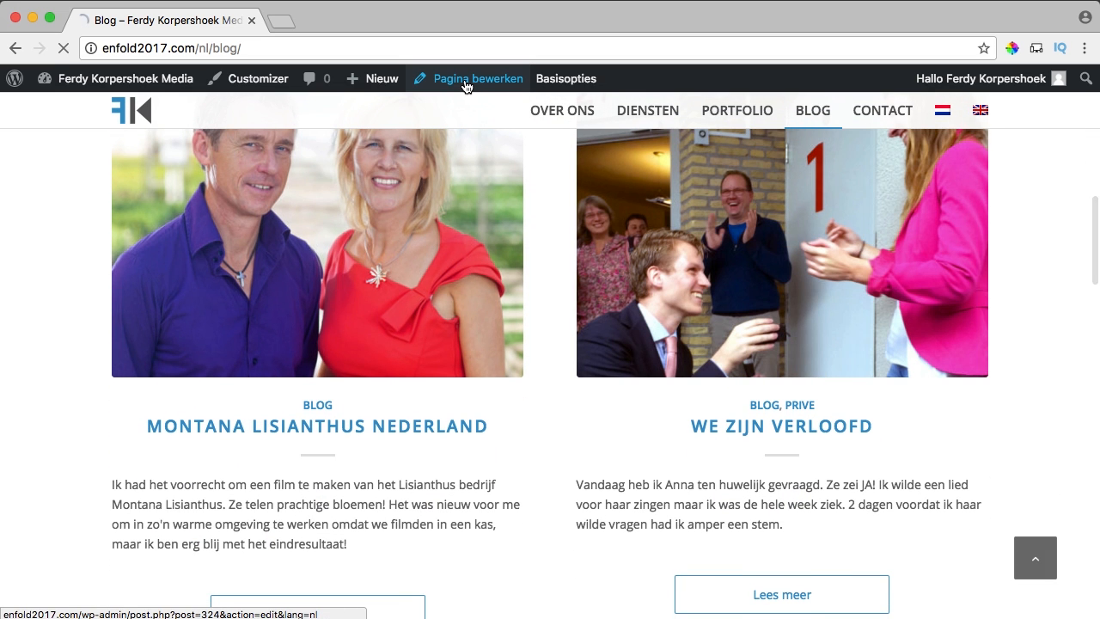
pyautogui.click(467, 79)
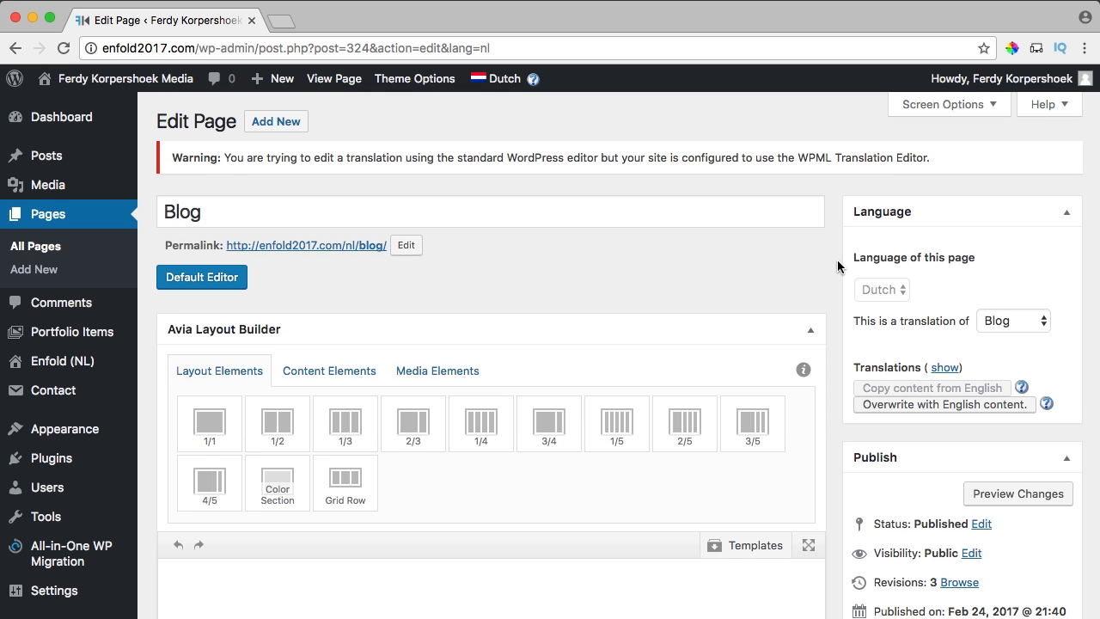
# Set the Dutch Blog page layout to Right Sidebar with the Sidebar Blog widgets, then update it
pyautogui.scroll(-10, 838, 264)
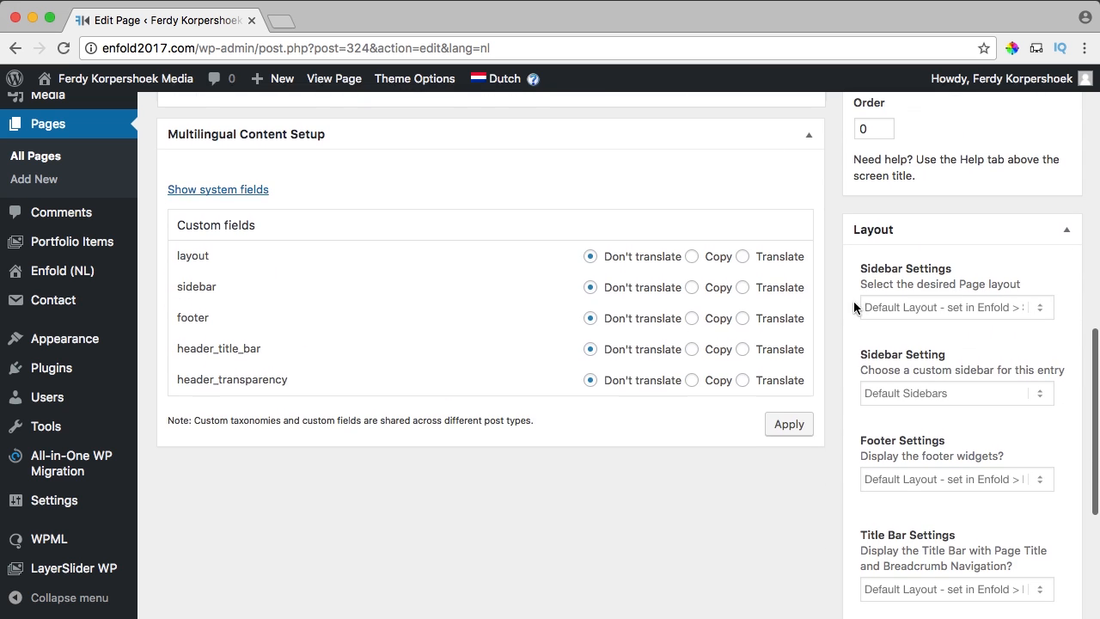
pyautogui.click(864, 306)
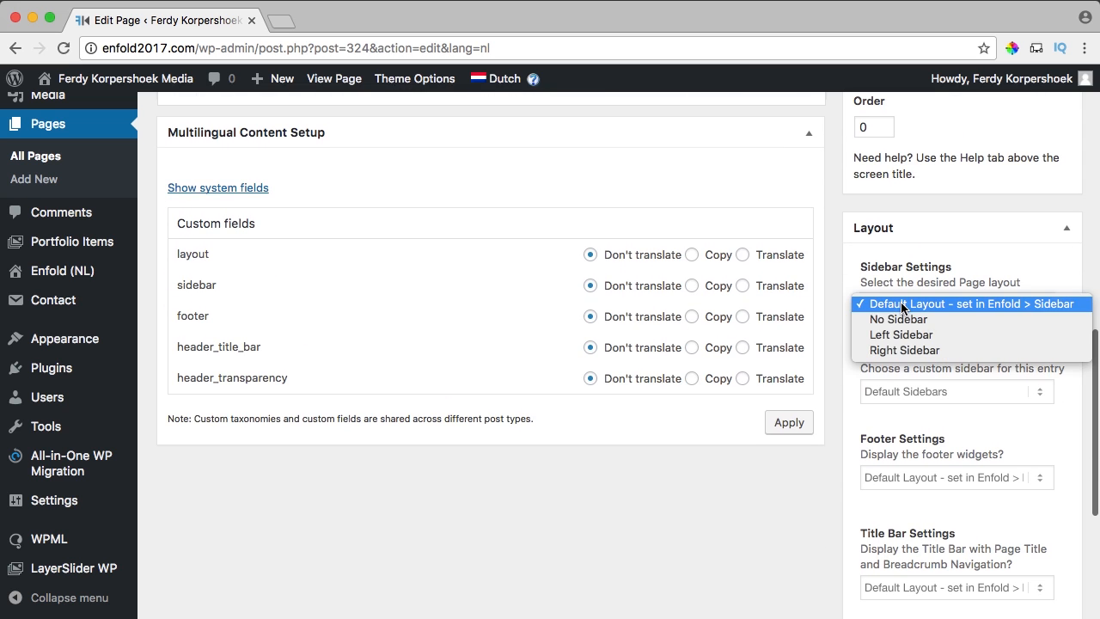
pyautogui.click(900, 351)
pyautogui.click(890, 383)
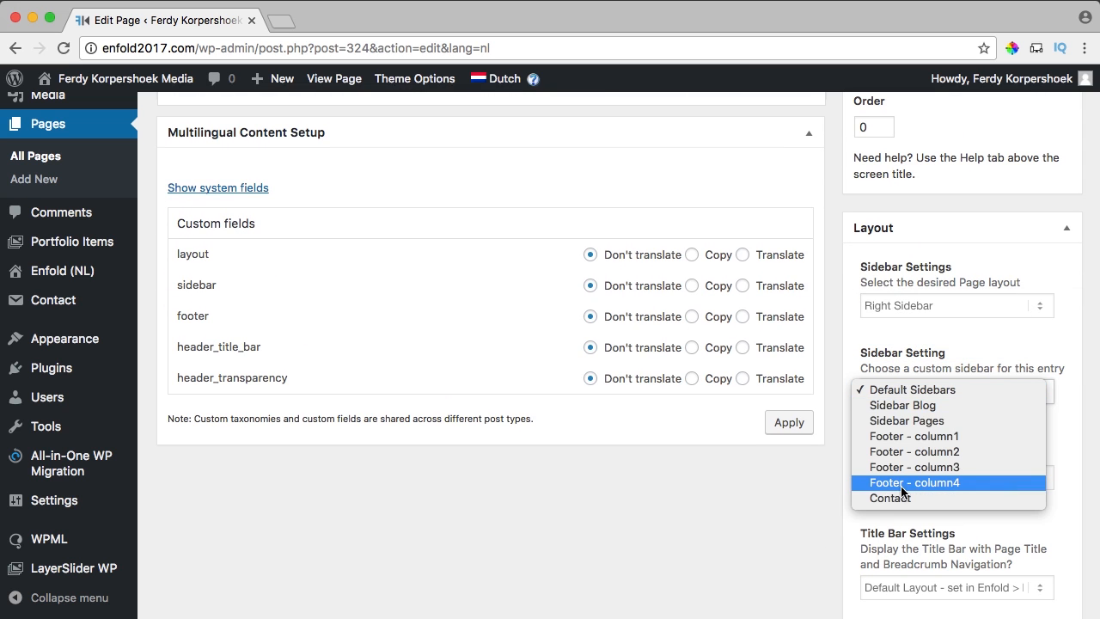
pyautogui.click(905, 405)
pyautogui.scroll(15, 842, 378)
pyautogui.scroll(-4, 946, 417)
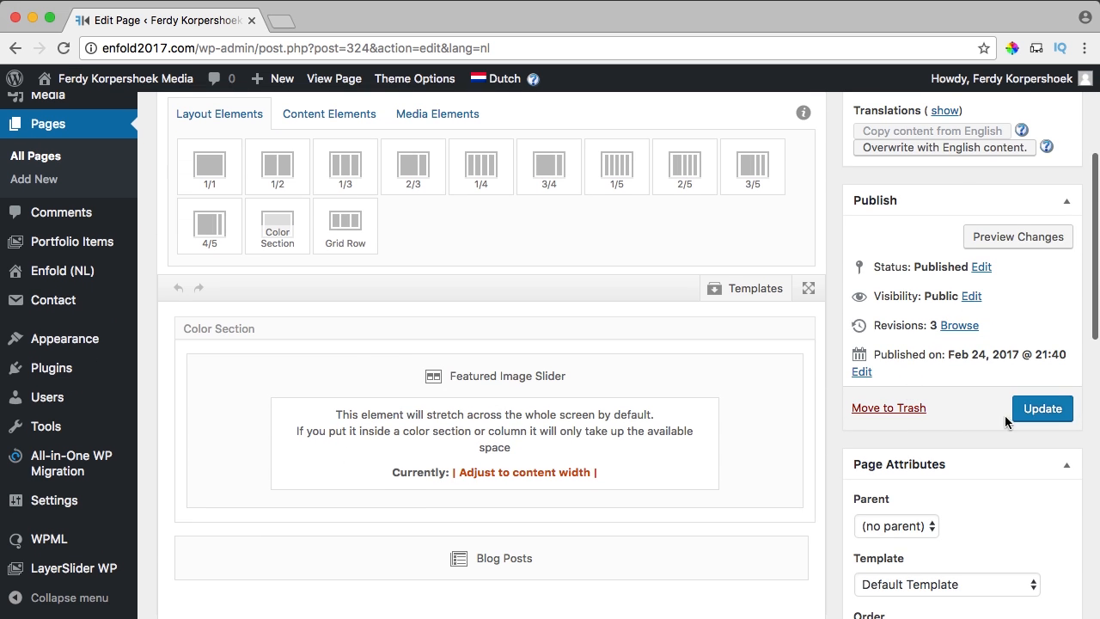
pyautogui.click(1035, 410)
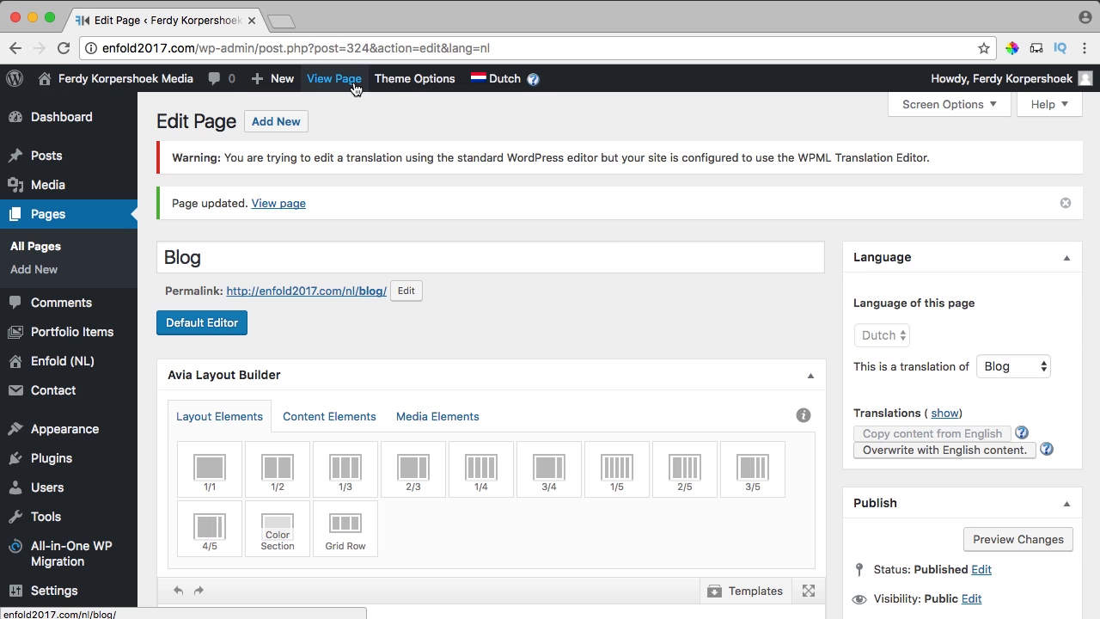
# View the updated Dutch Blog page on the site and scroll through it
pyautogui.click(347, 83)
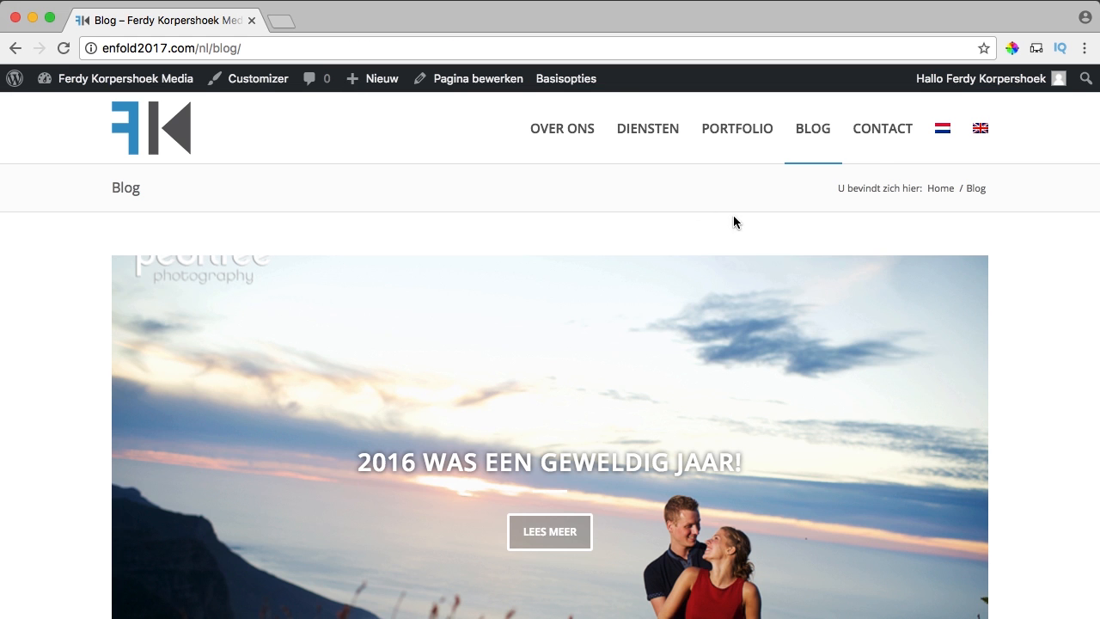
pyautogui.scroll(-10, 727, 361)
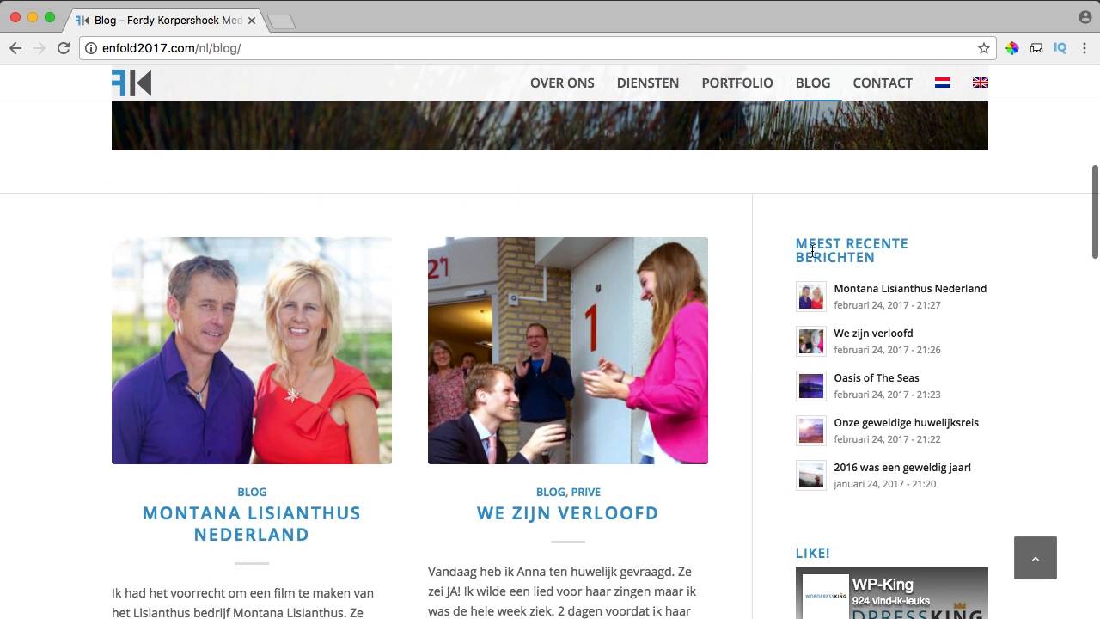
pyautogui.scroll(-1, 791, 287)
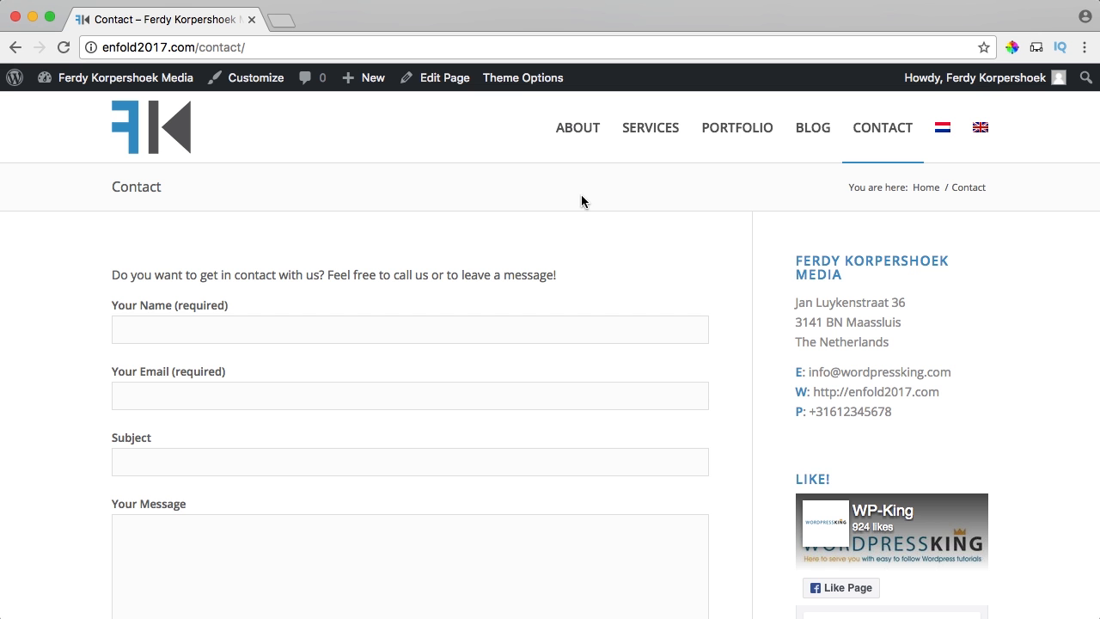
# Highlight the Dutch Contact page's form labels that are still in English
pyautogui.moveTo(148, 306); pyautogui.dragTo(228, 318)
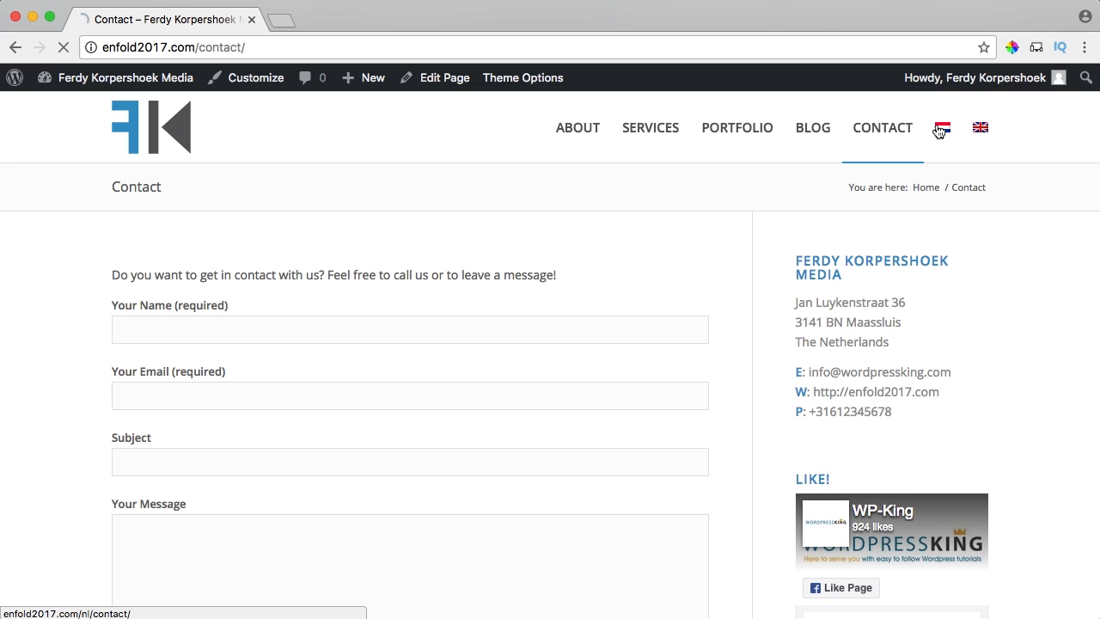
pyautogui.moveTo(152, 275); pyautogui.dragTo(456, 267)
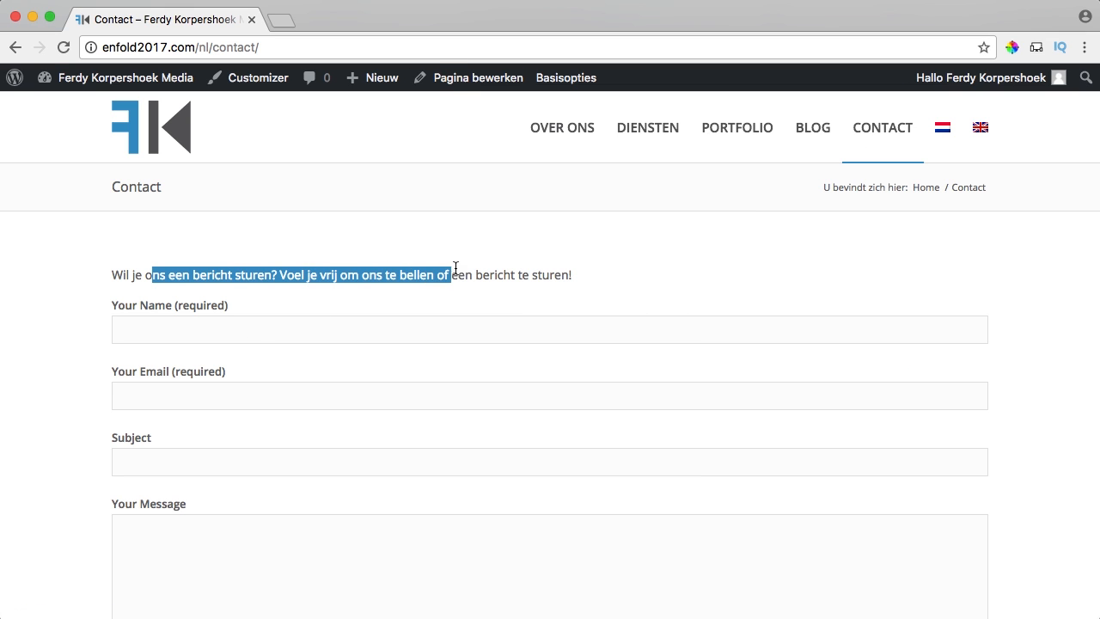
pyautogui.click(456, 267)
pyautogui.moveTo(125, 305); pyautogui.dragTo(263, 526)
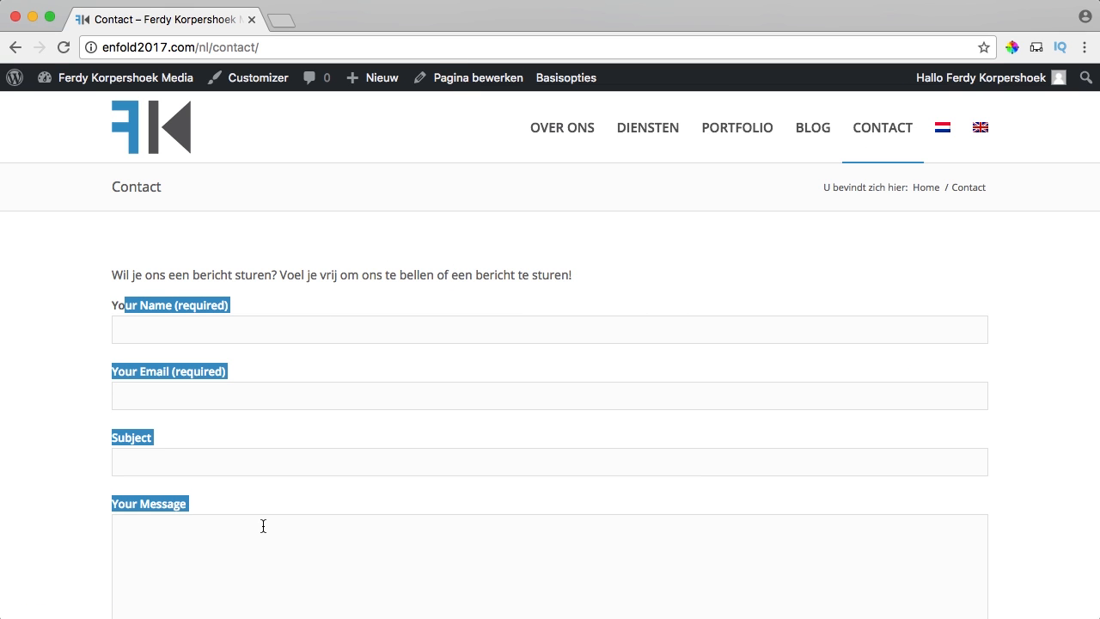
pyautogui.click(260, 504)
# Duplicate Contact form 1 and select the _copy suffix in the new form's title
pyautogui.moveTo(127, 82)
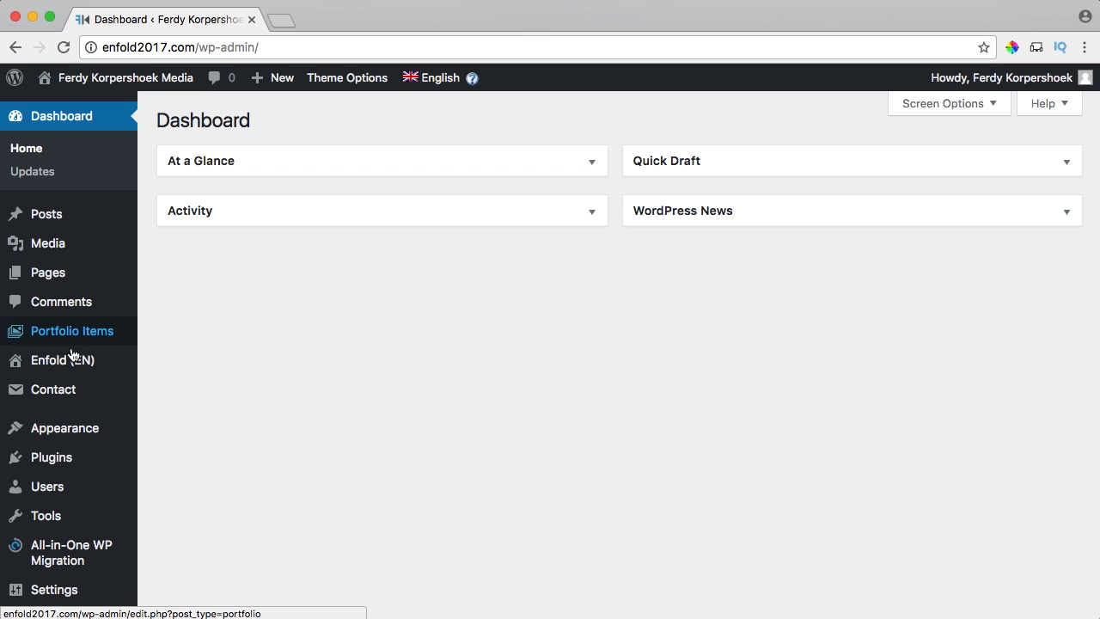
pyautogui.moveTo(54, 400)
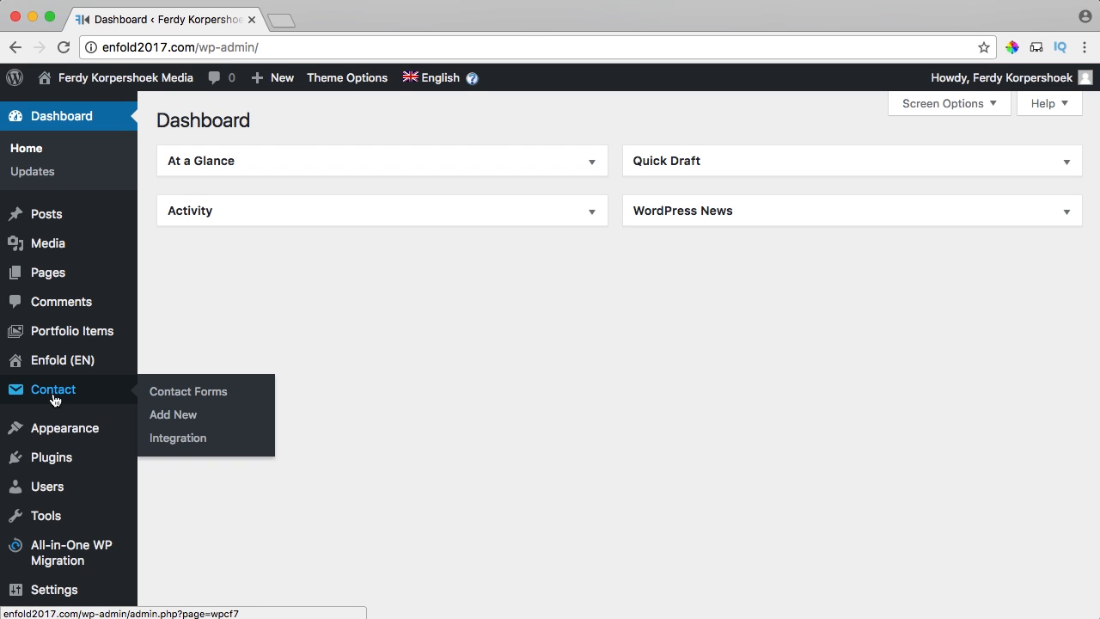
pyautogui.click(181, 394)
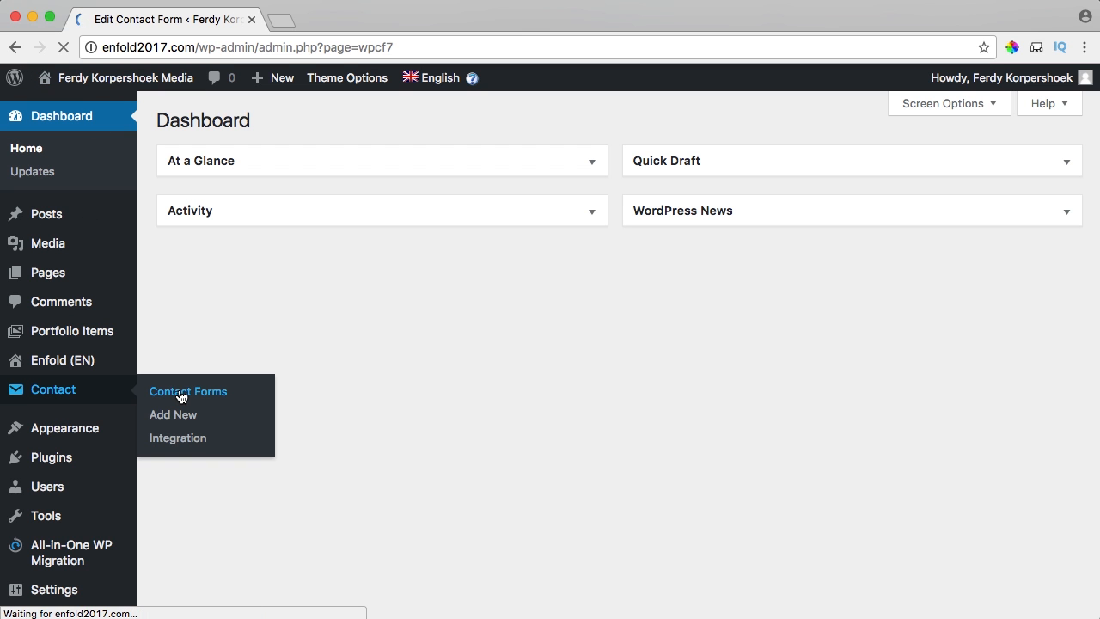
pyautogui.moveTo(341, 263)
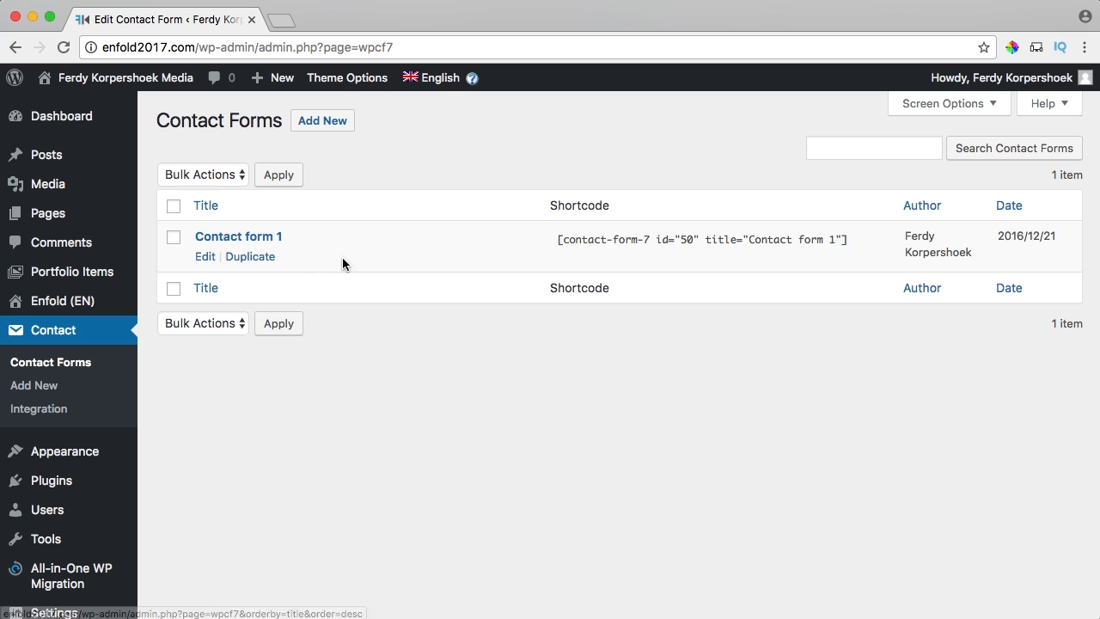
pyautogui.click(261, 259)
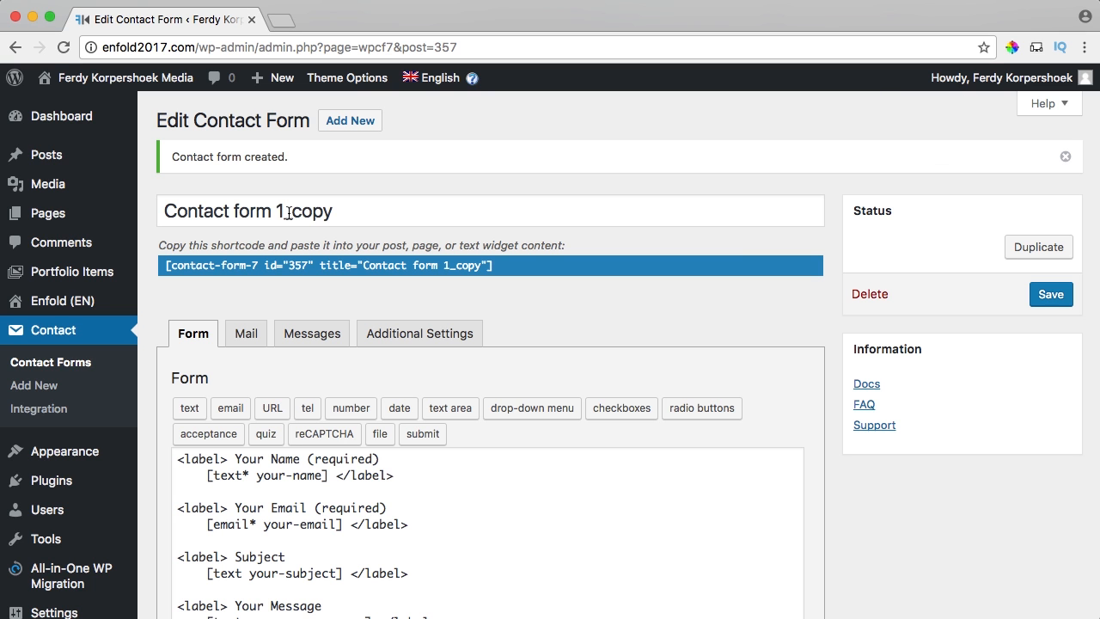
pyautogui.moveTo(284, 210); pyautogui.dragTo(359, 207)
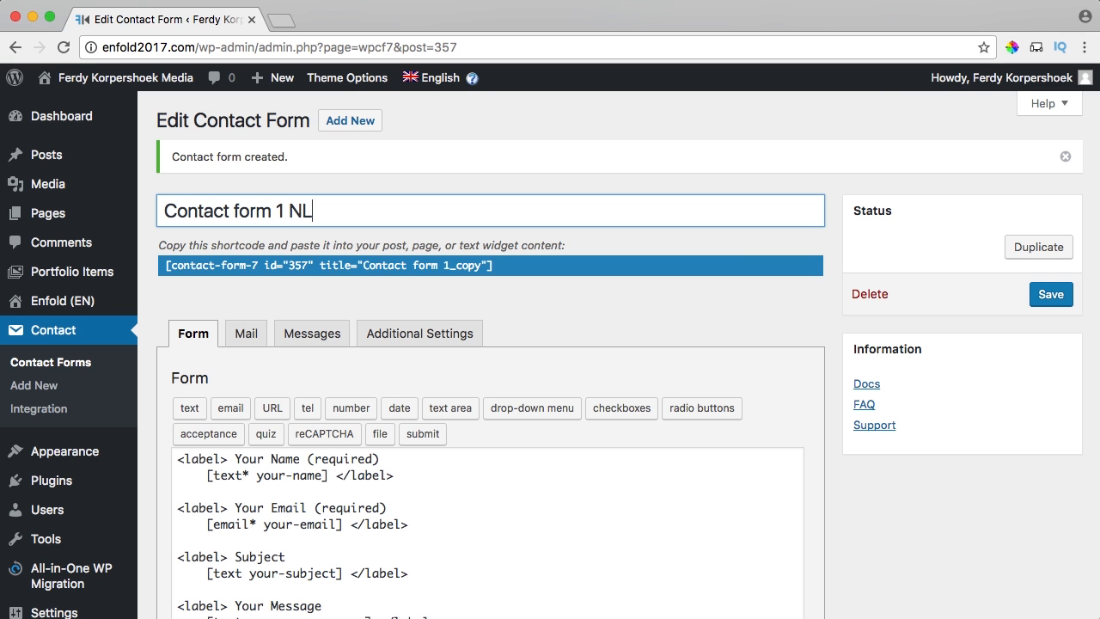
# Translate the form labels to Naam, Emaill, Onderwerp and Bericht and save as Contact form 1 NL
pyautogui.scroll(-1, 318, 297)
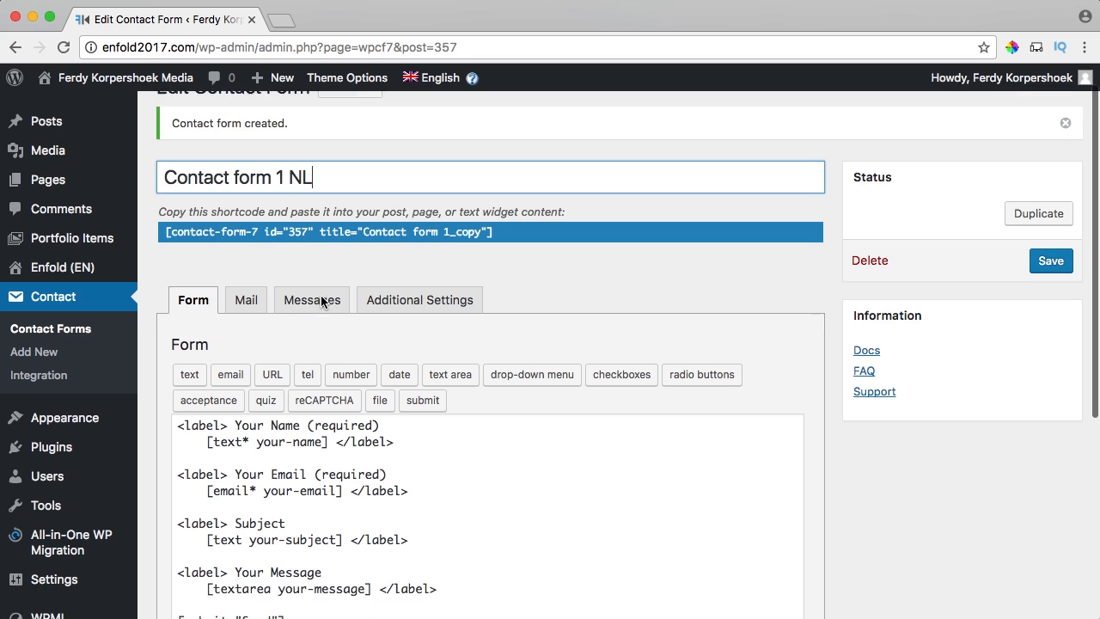
pyautogui.moveTo(300, 410); pyautogui.dragTo(254, 413)
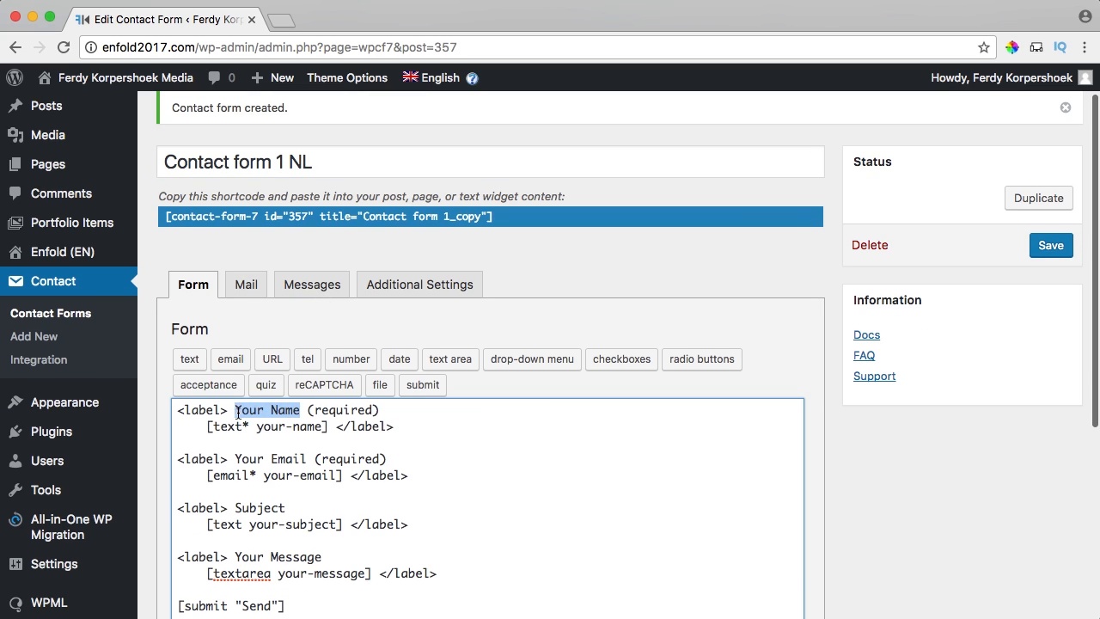
pyautogui.write('Naam')
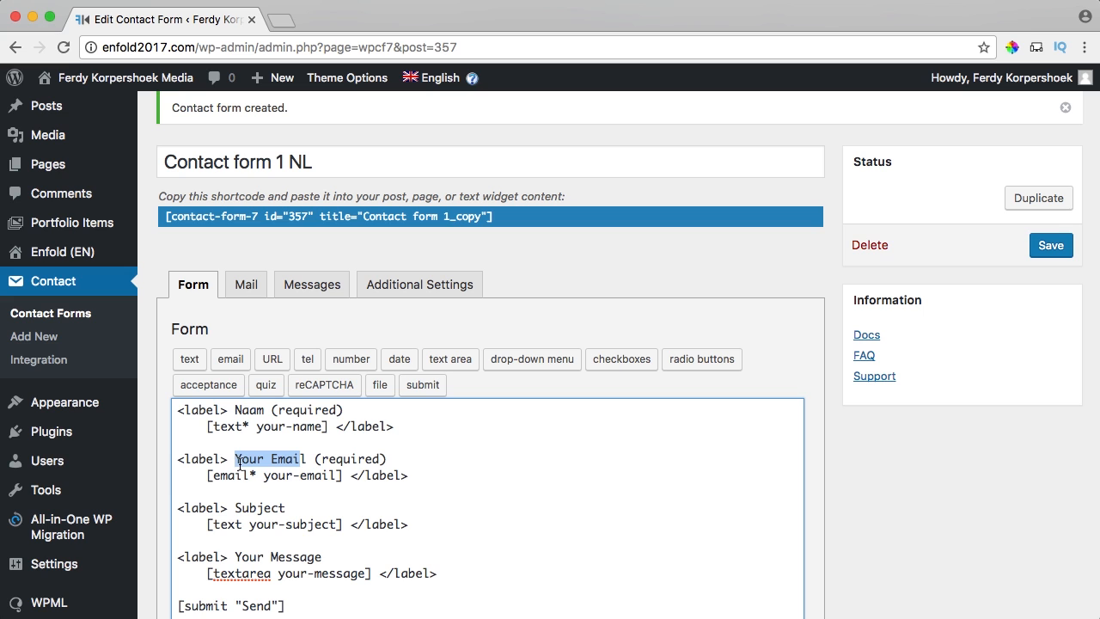
pyautogui.write('Email')
pyautogui.scroll(-1, 292, 500)
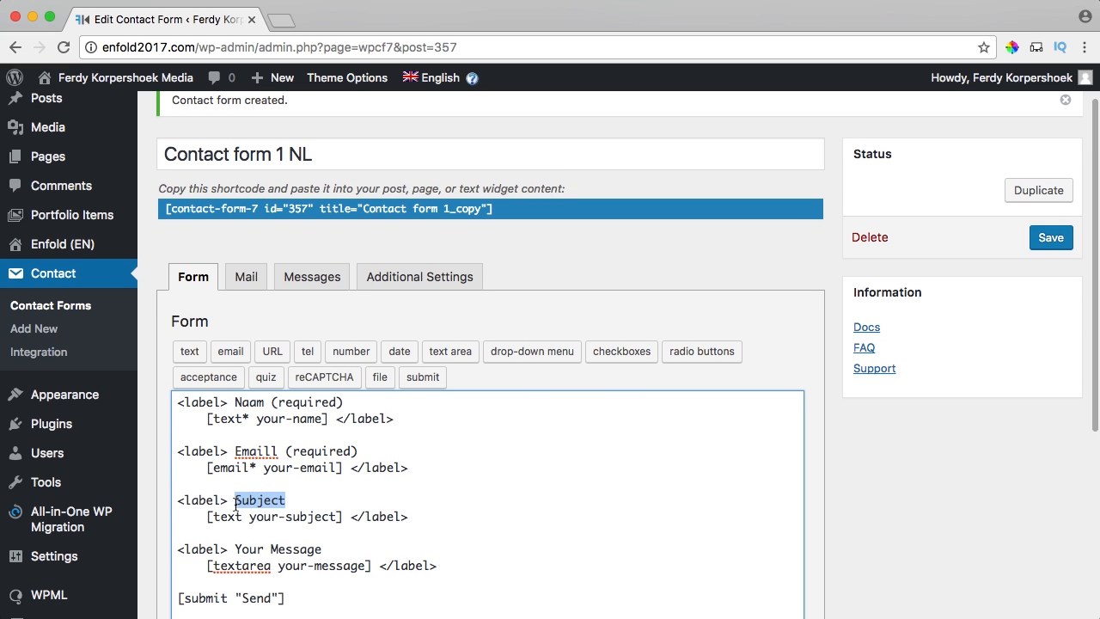
pyautogui.write('Onderwerp')
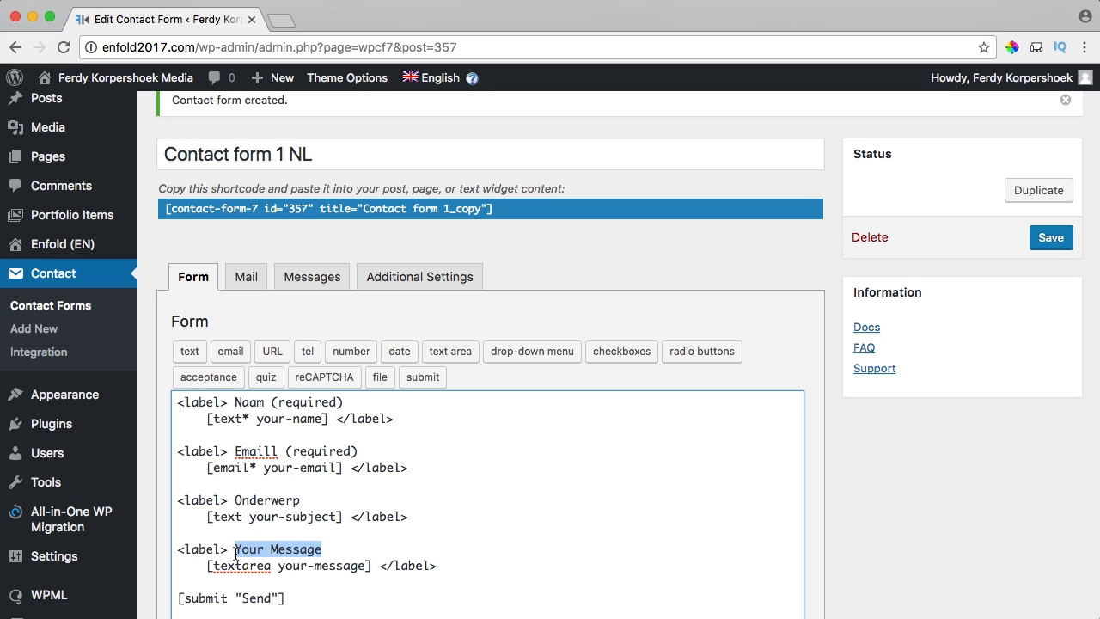
pyautogui.write('Bericht')
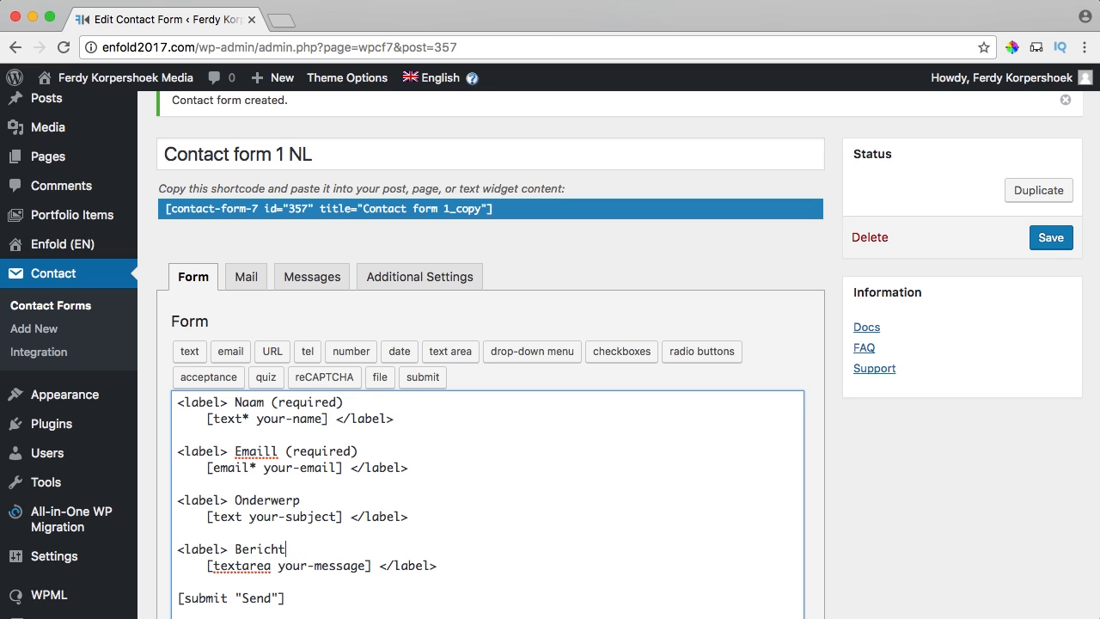
pyautogui.click(1066, 251)
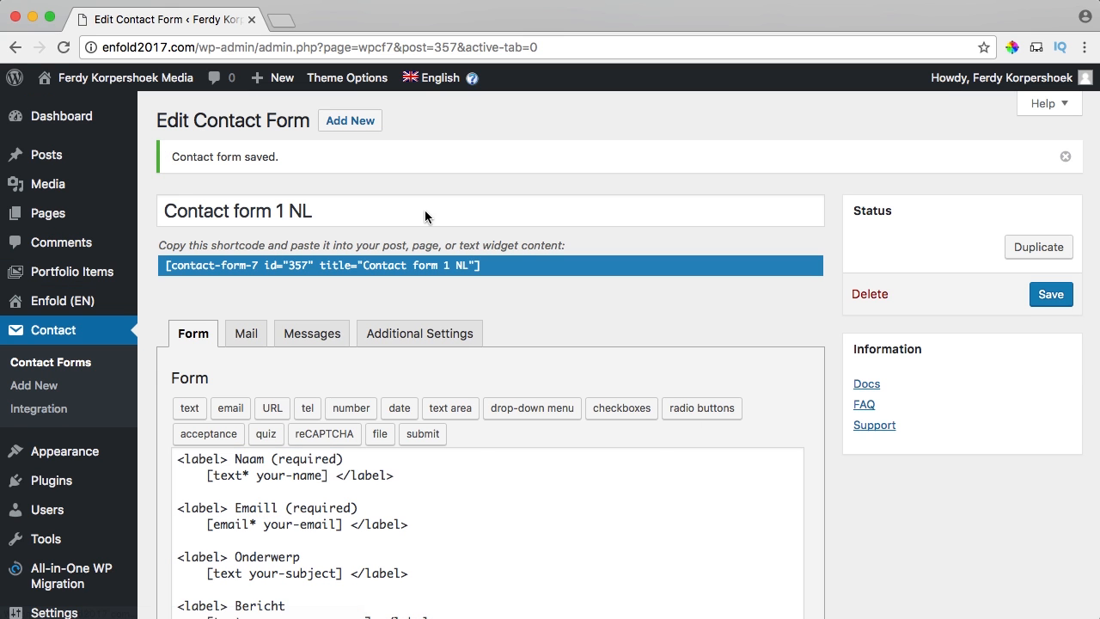
# Open the live site's Contact page, switch it to Dutch, and open it in the editor via Pagina bewerken
pyautogui.keyDown('super'); pyautogui.click(143, 86); pyautogui.keyUp('super')
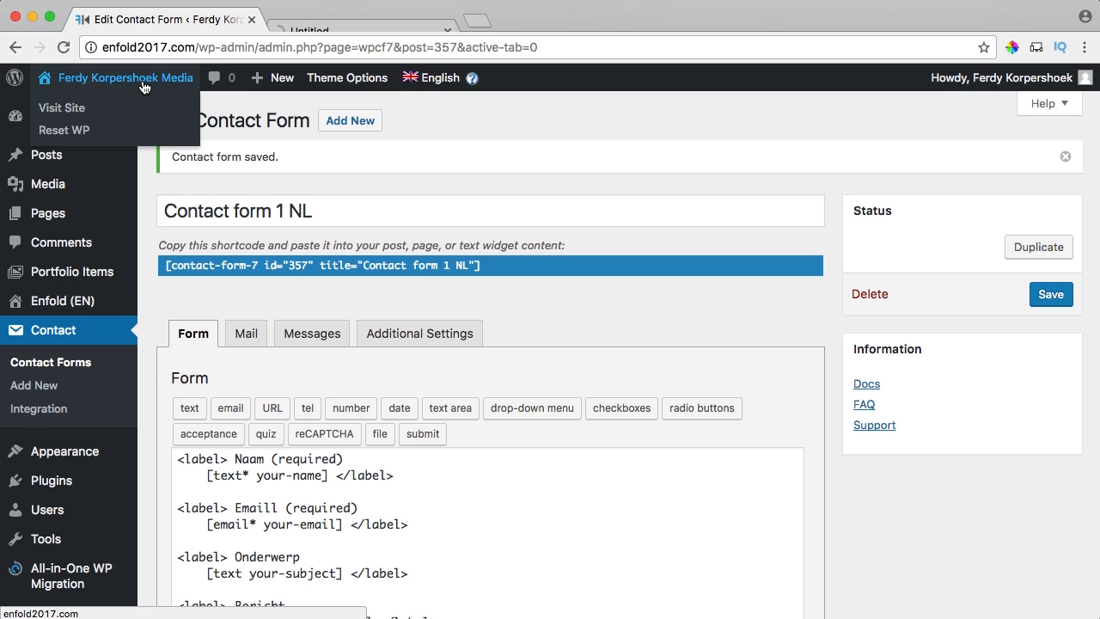
pyautogui.click(310, 21)
pyautogui.click(873, 125)
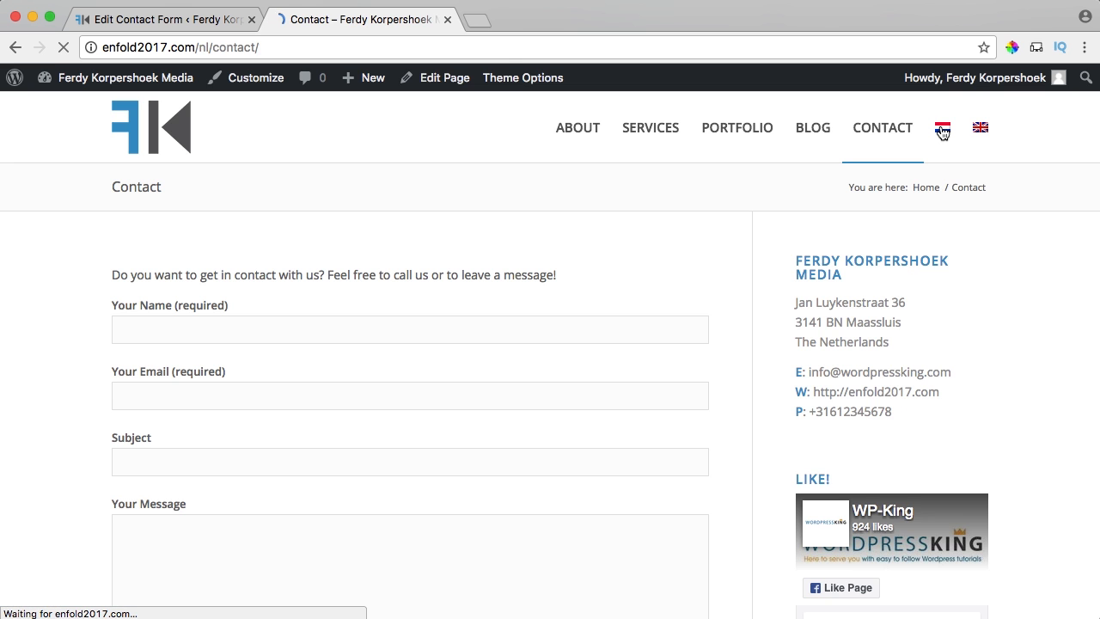
pyautogui.click(479, 78)
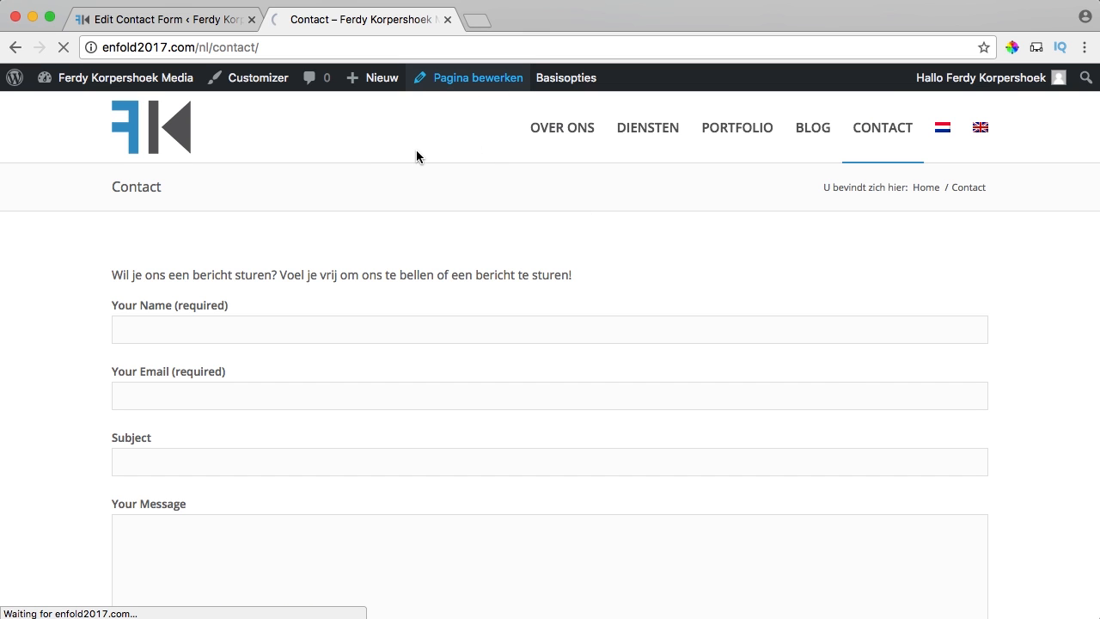
pyautogui.scroll(-4, 391, 361)
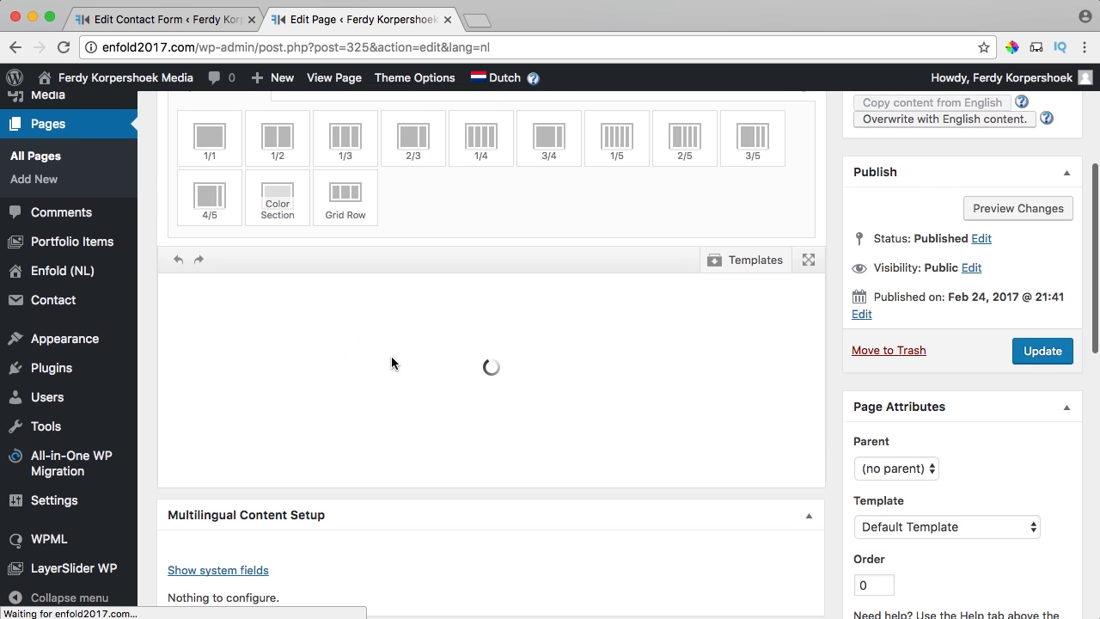
# Replace the Text Block's shortcode with the Contact form 1 NL shortcode (id 357) on its own line, then update the page
pyautogui.click(363, 372)
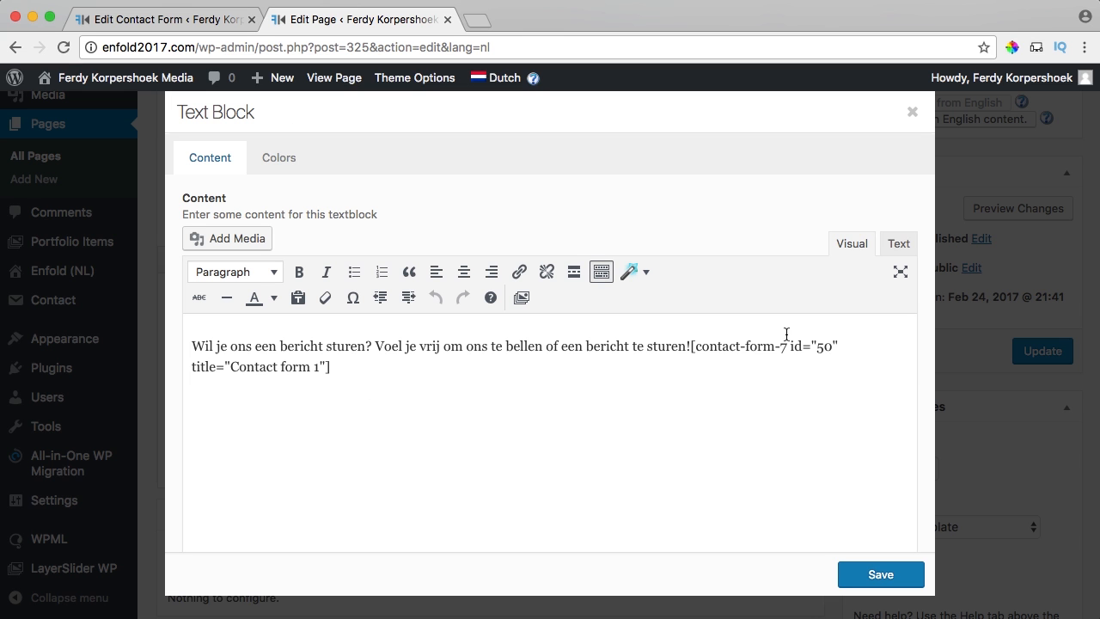
pyautogui.moveTo(690, 346); pyautogui.dragTo(707, 392)
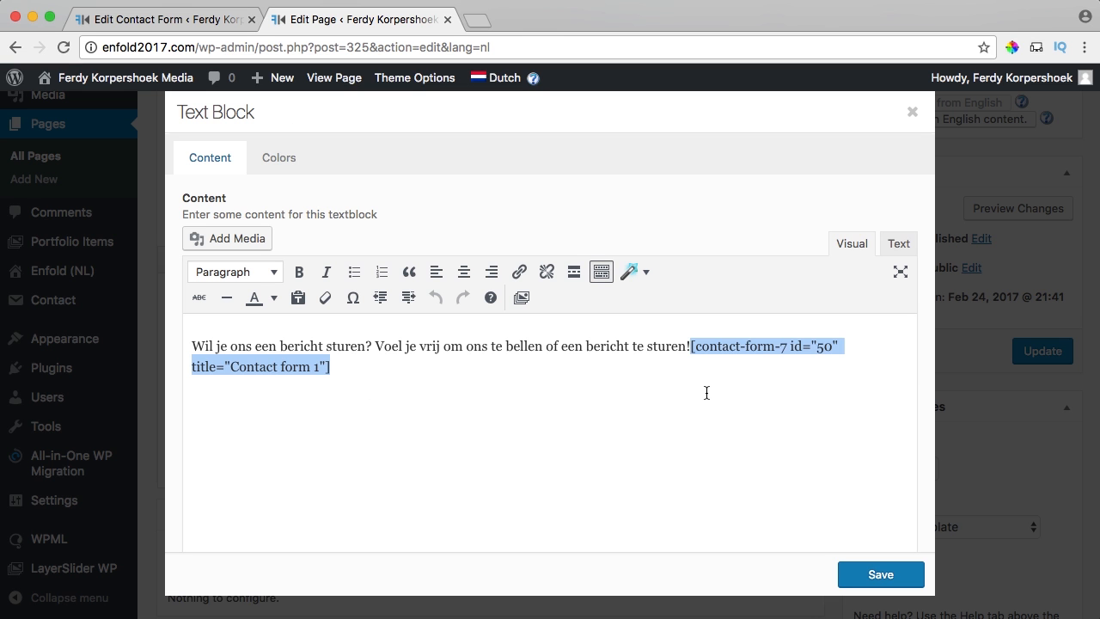
pyautogui.write('[contact-form-7 id="357" title="Contact form 1 NL"]')
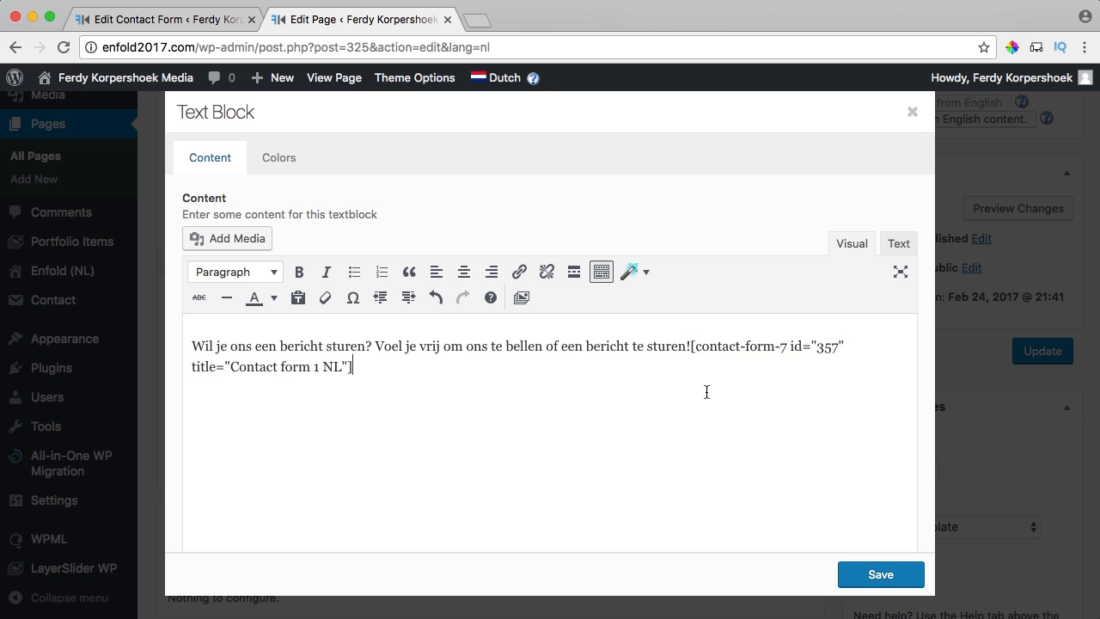
pyautogui.click(691, 345)
pyautogui.press('Return')
pyautogui.click(896, 573)
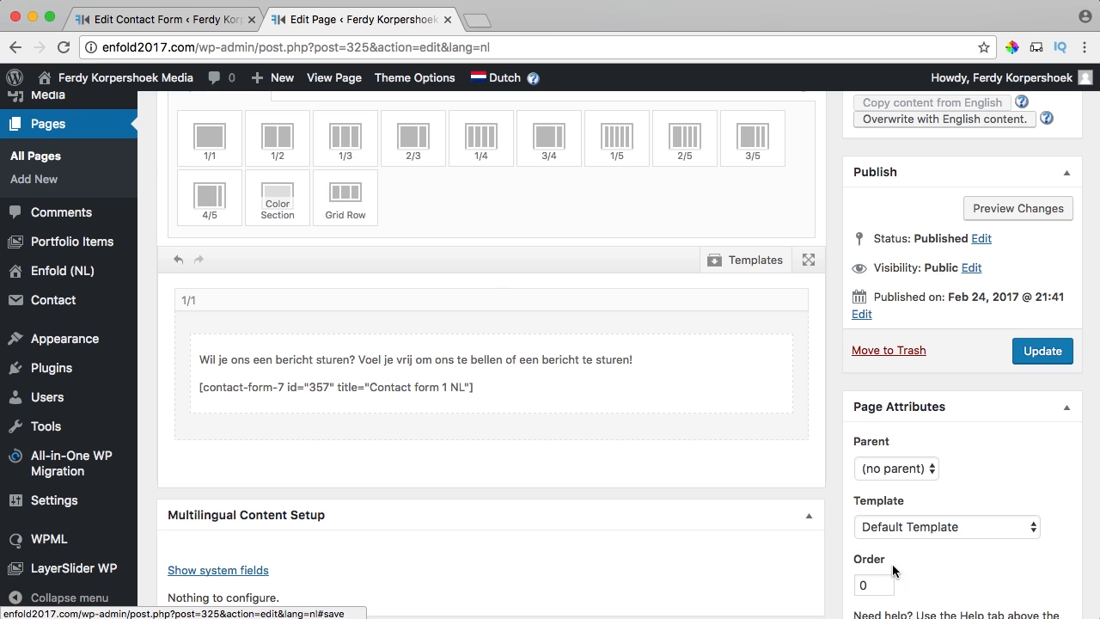
pyautogui.click(1042, 348)
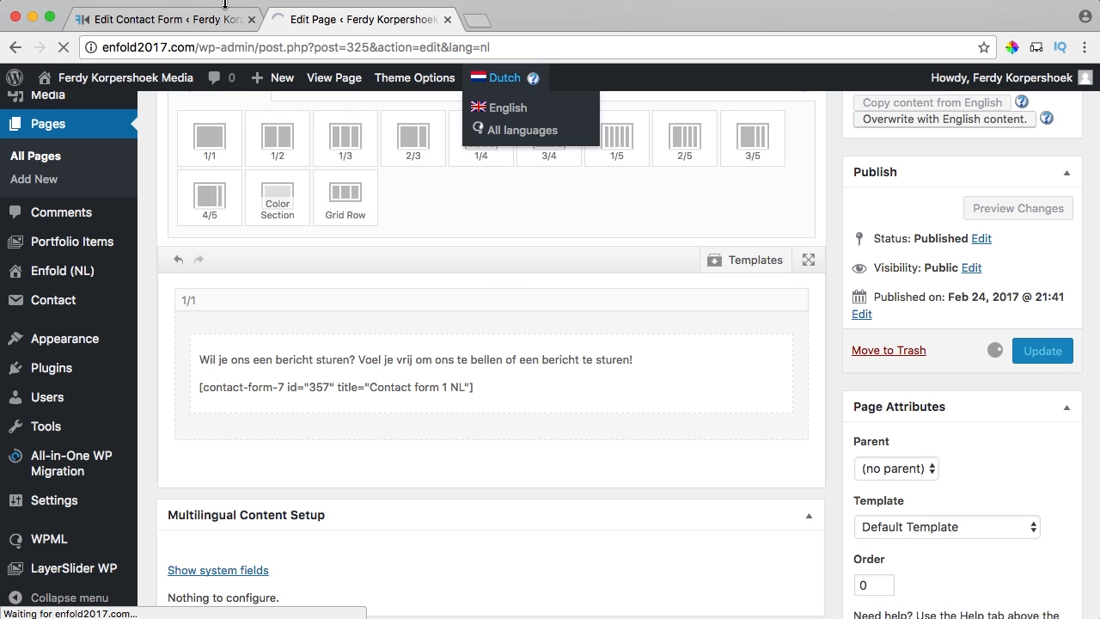
# Change Contact form 1 NL's sent-successfully message to 'Bedankt voor jullie bericht. We zullen contact met jullie opnemen!' and save
pyautogui.click(188, 22)
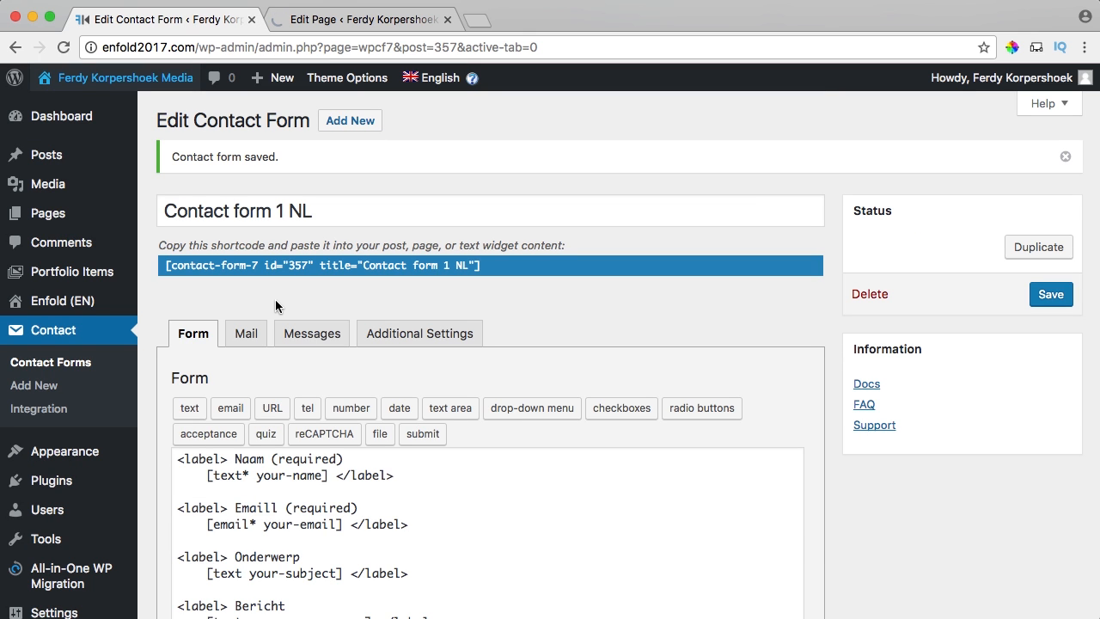
pyautogui.click(312, 334)
pyautogui.scroll(-5, 309, 335)
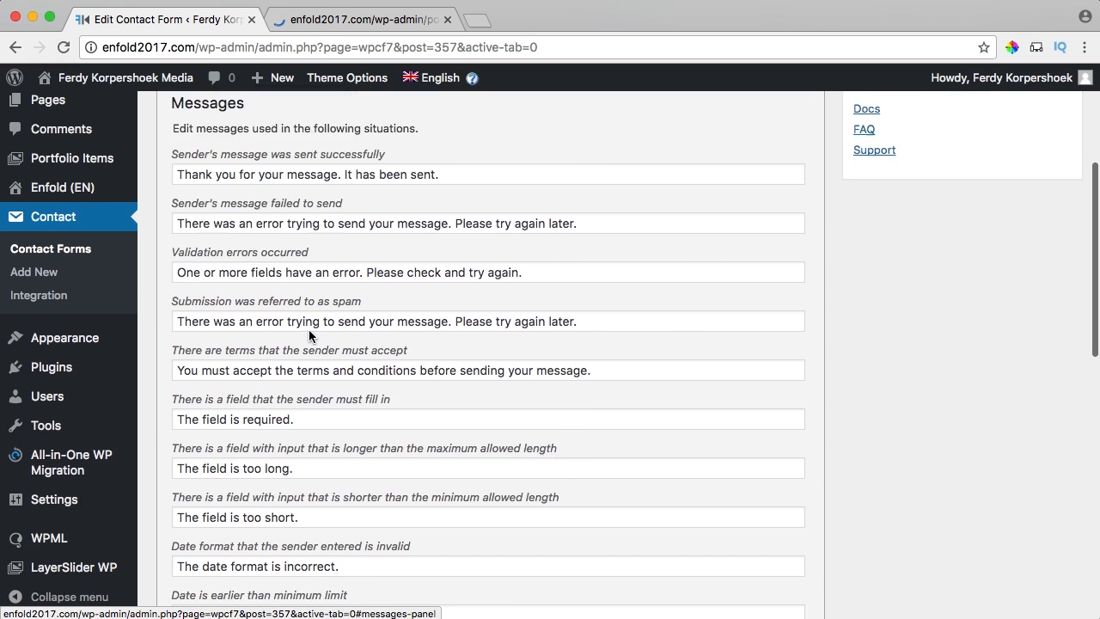
pyautogui.scroll(-1, 309, 335)
pyautogui.tripleClick(267, 168)
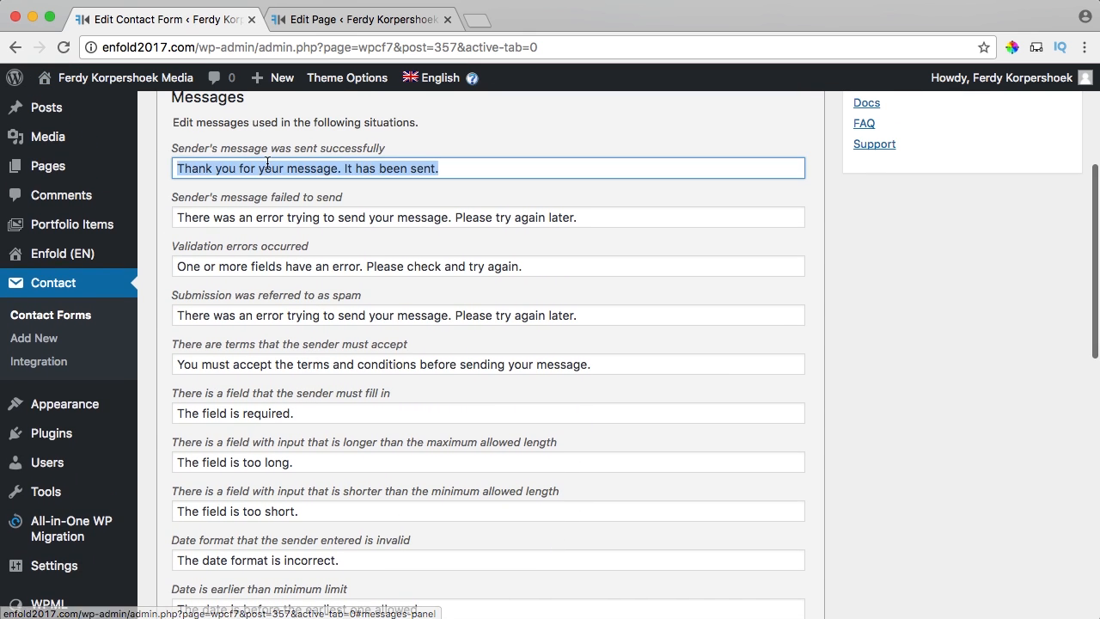
pyautogui.write('Bedankt')
pyautogui.press('Down')
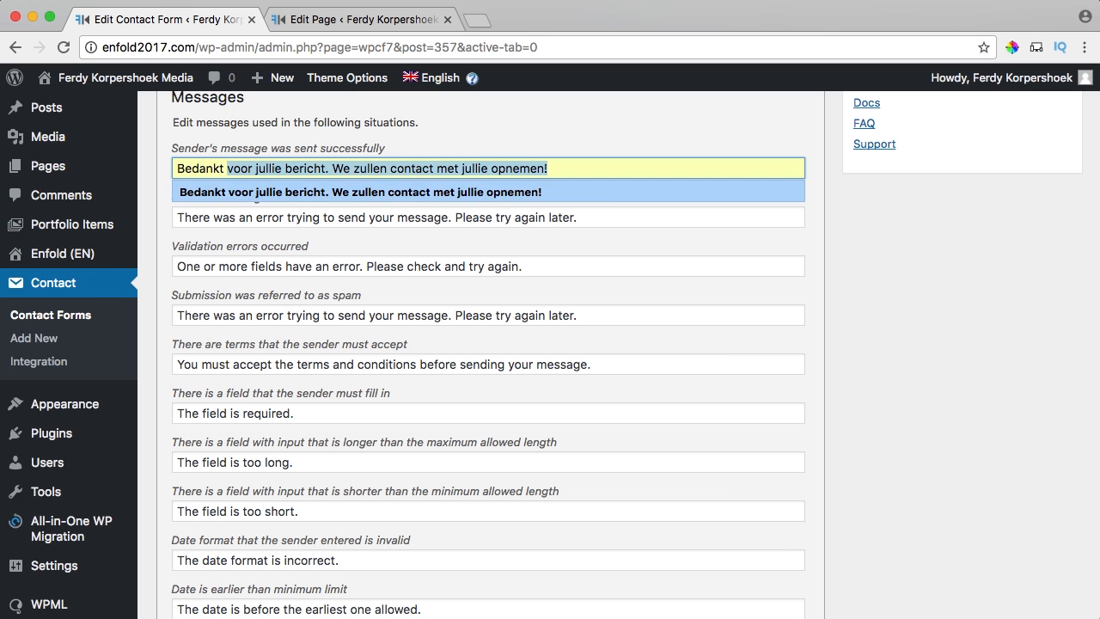
pyautogui.press('Return')
pyautogui.scroll(5, 829, 267)
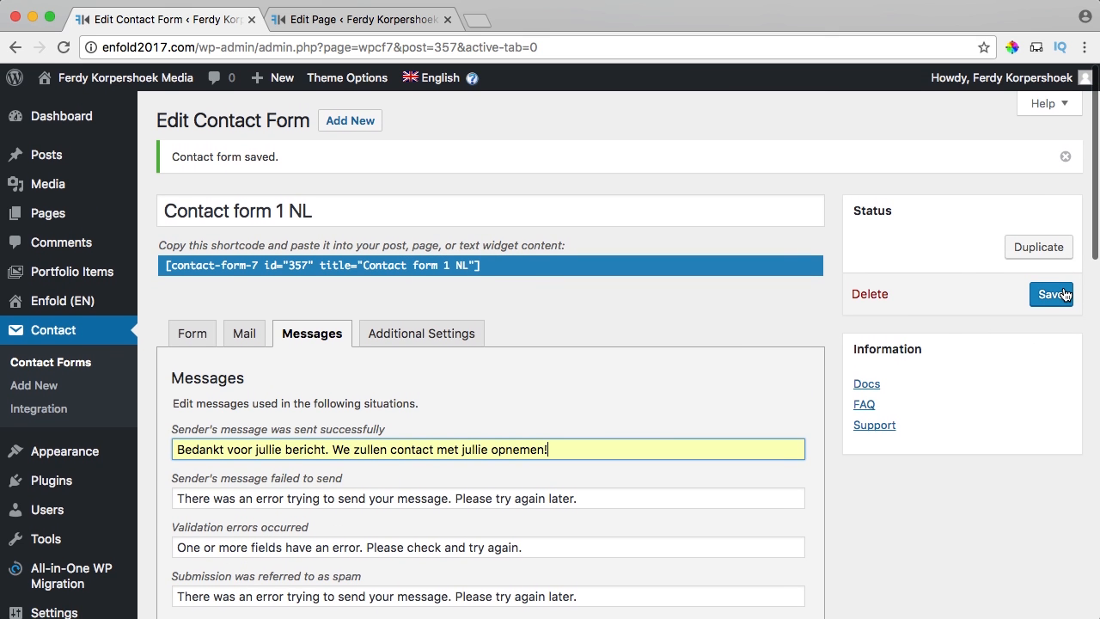
pyautogui.click(1064, 296)
# Preview the Dutch Contact page on the live site
pyautogui.click(391, 21)
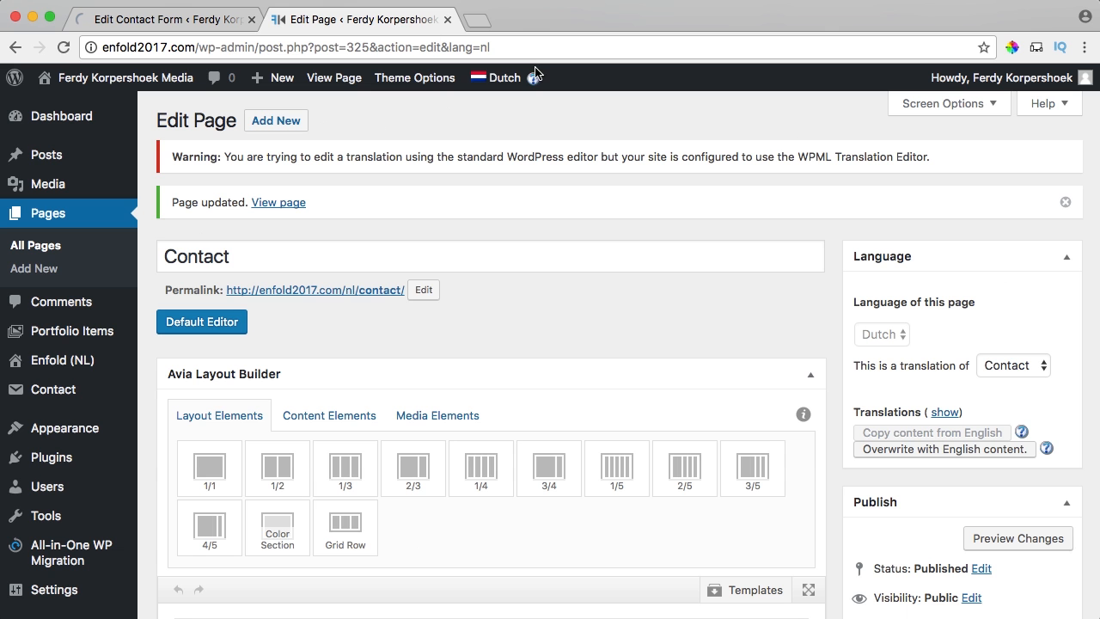
pyautogui.moveTo(176, 86)
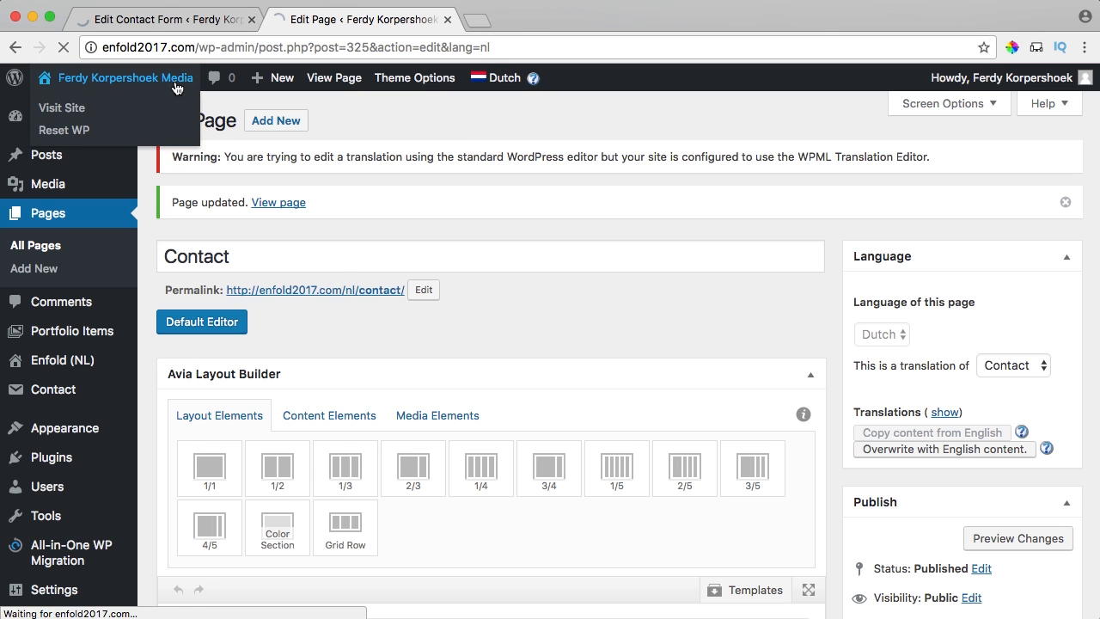
pyautogui.click(882, 138)
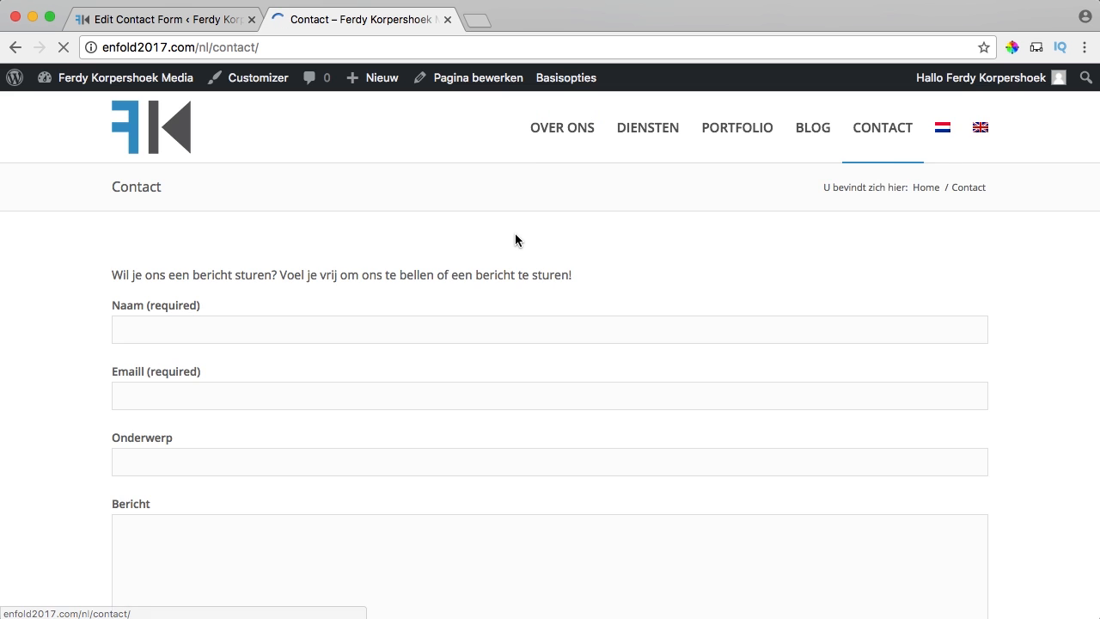
pyautogui.scroll(-1, 516, 235)
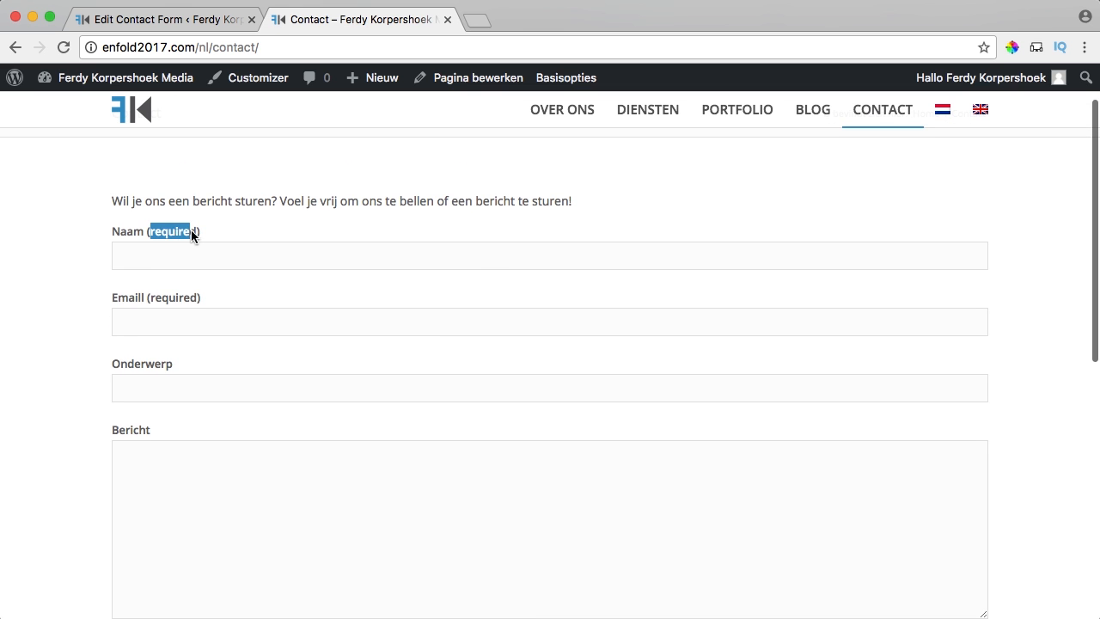
# Replace 'required' with 'verplicht' in the Naam and Emaill labels, save, and view the Contact page
pyautogui.click(171, 28)
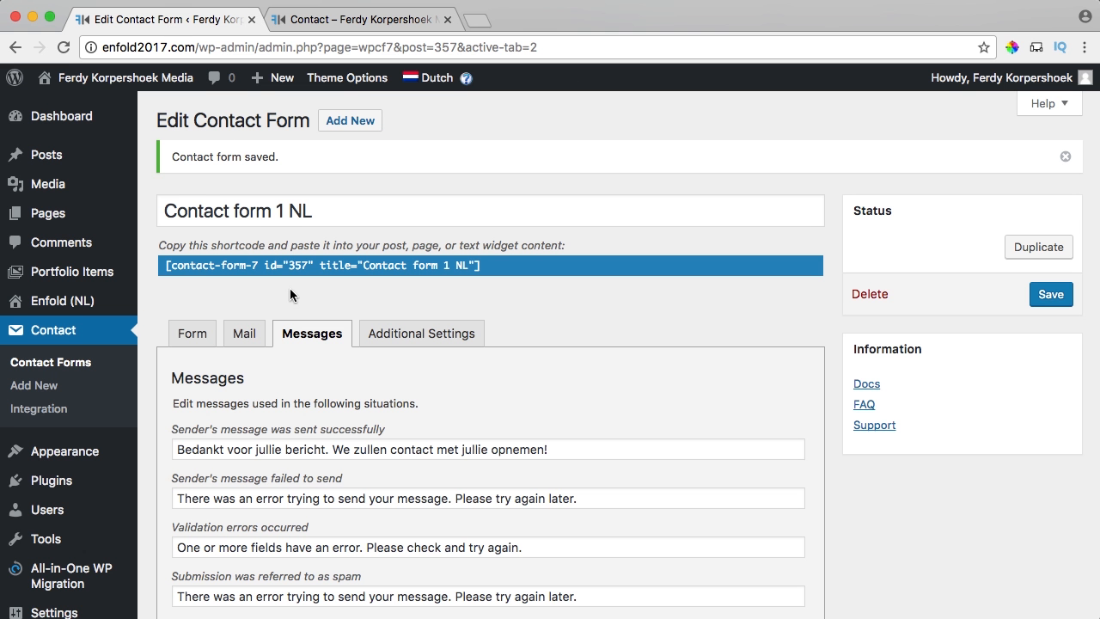
pyautogui.click(206, 335)
pyautogui.scroll(-1, 316, 468)
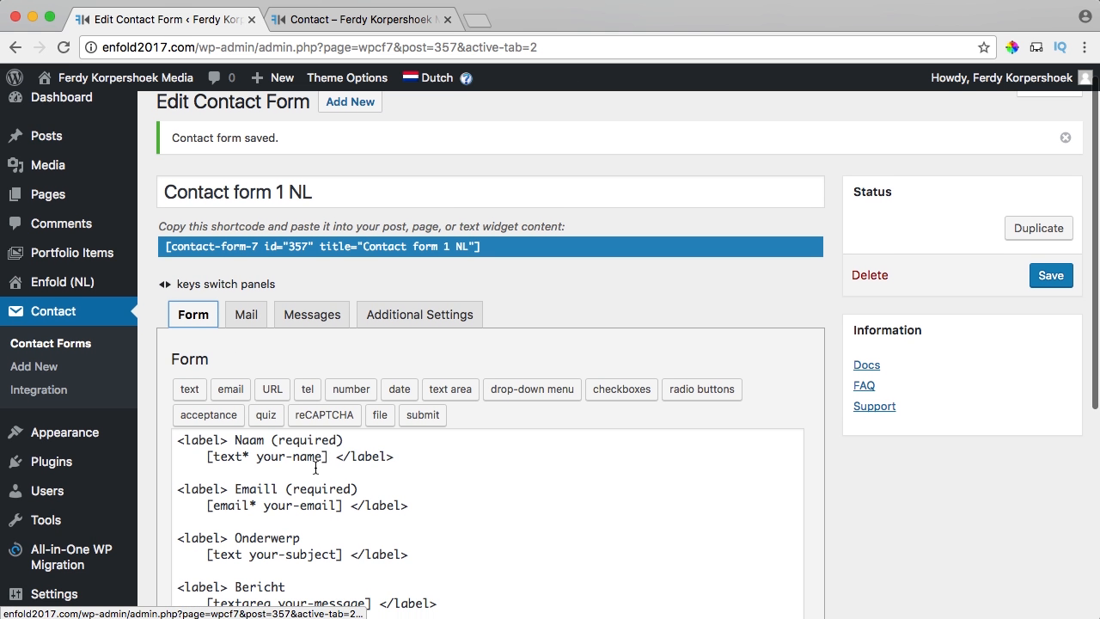
pyautogui.doubleClick(336, 440)
pyautogui.write('verplicht')
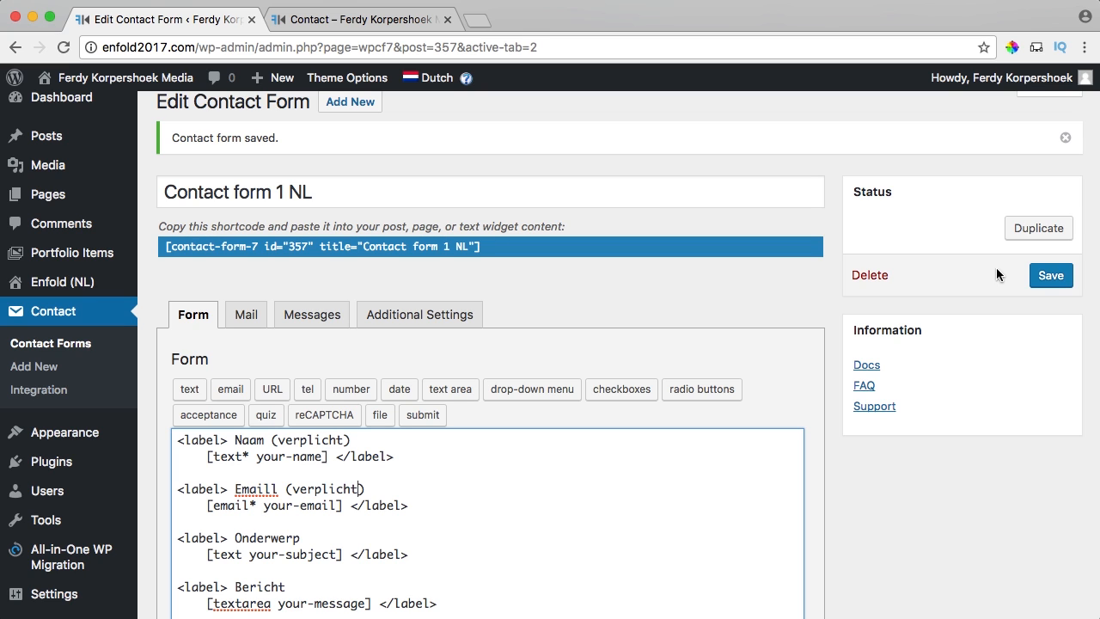
pyautogui.click(1051, 276)
pyautogui.click(407, 21)
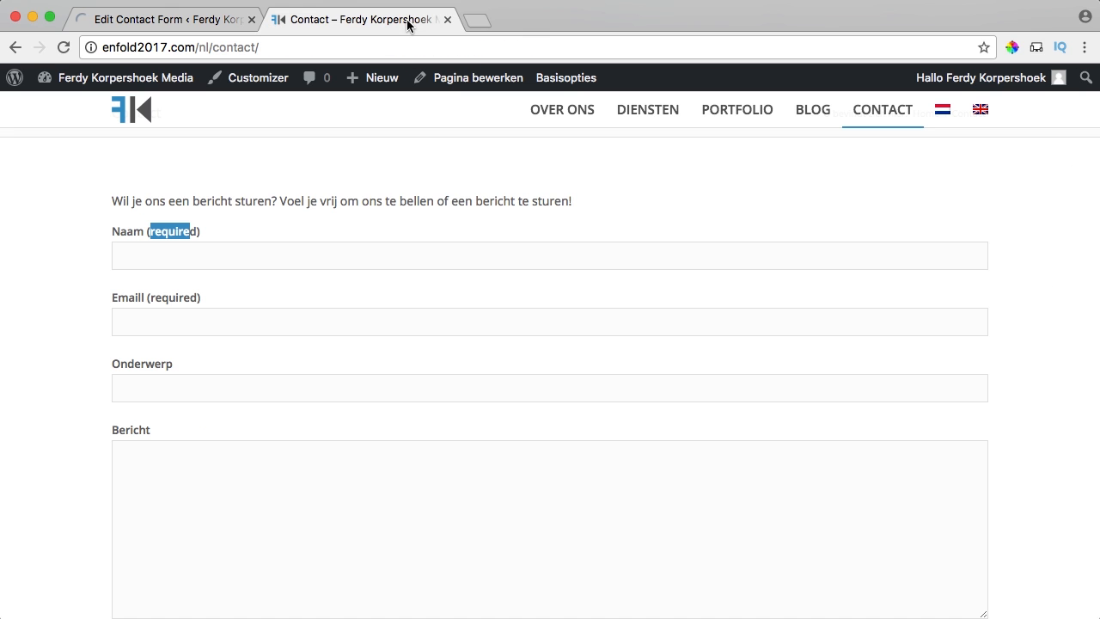
# Fill the Dutch contact form's Naam, e-mail and Bericht fields with test values
pyautogui.click(174, 262)
pyautogui.write('Ferdy')
pyautogui.press('Tab')
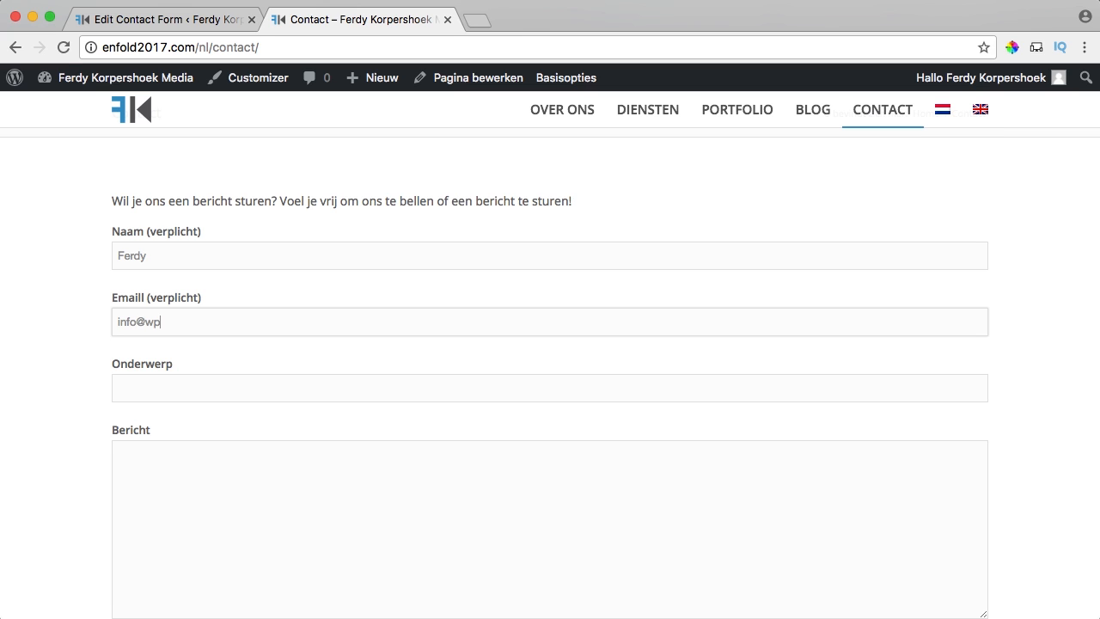
pyautogui.press('Tab')
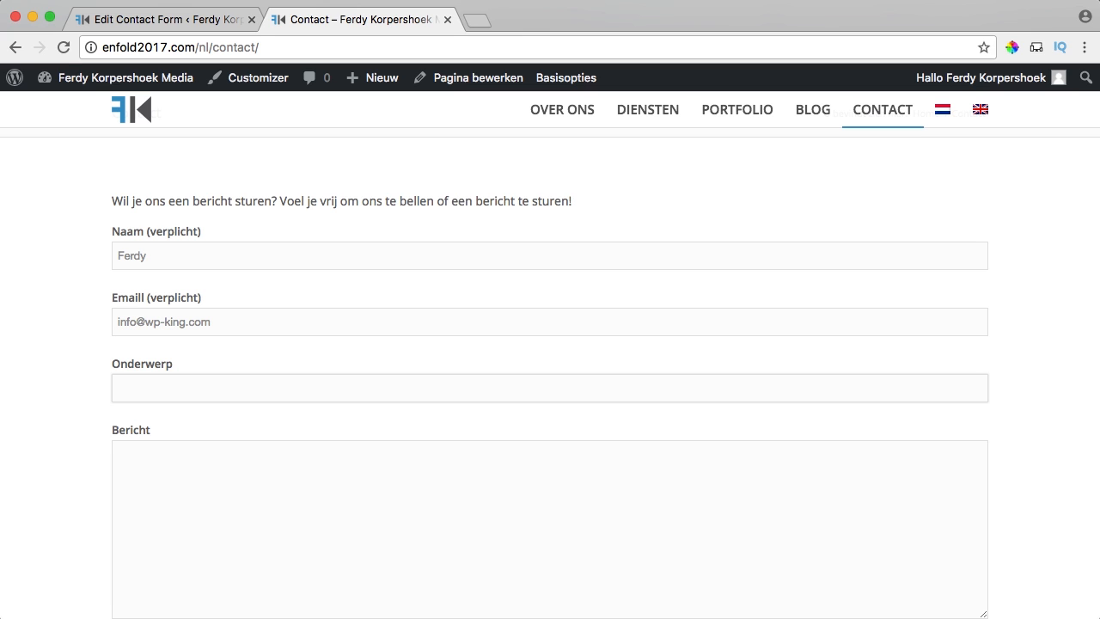
pyautogui.press('Tab')
pyautogui.write('Th')
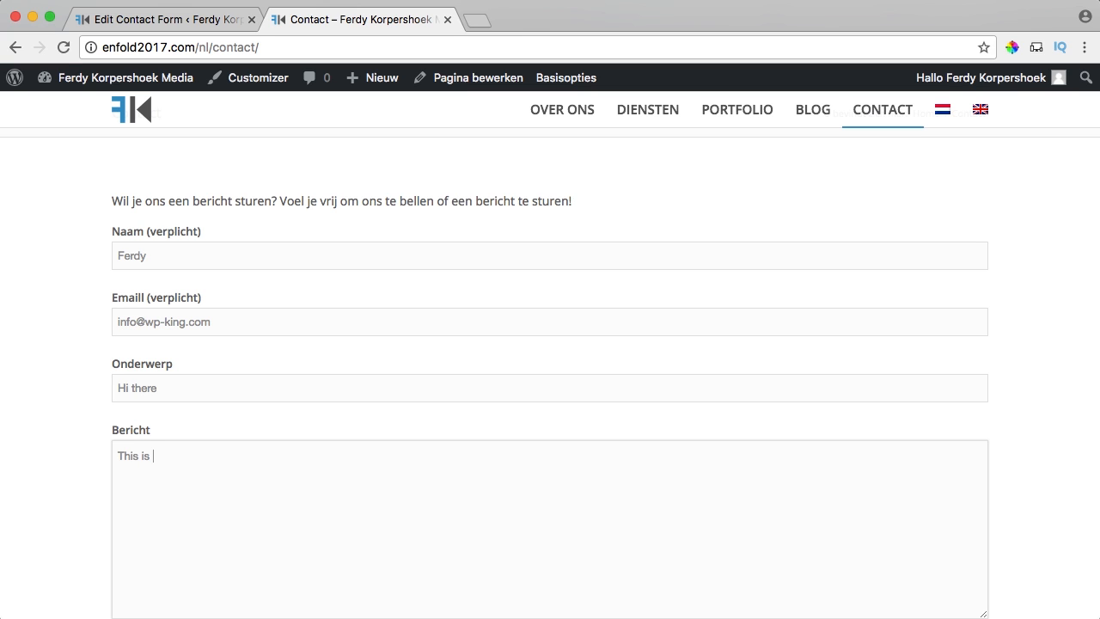
# Send the test message and check the Dutch 'Bedankt voor jullie bericht' confirmation
pyautogui.scroll(-5, 550, 344)
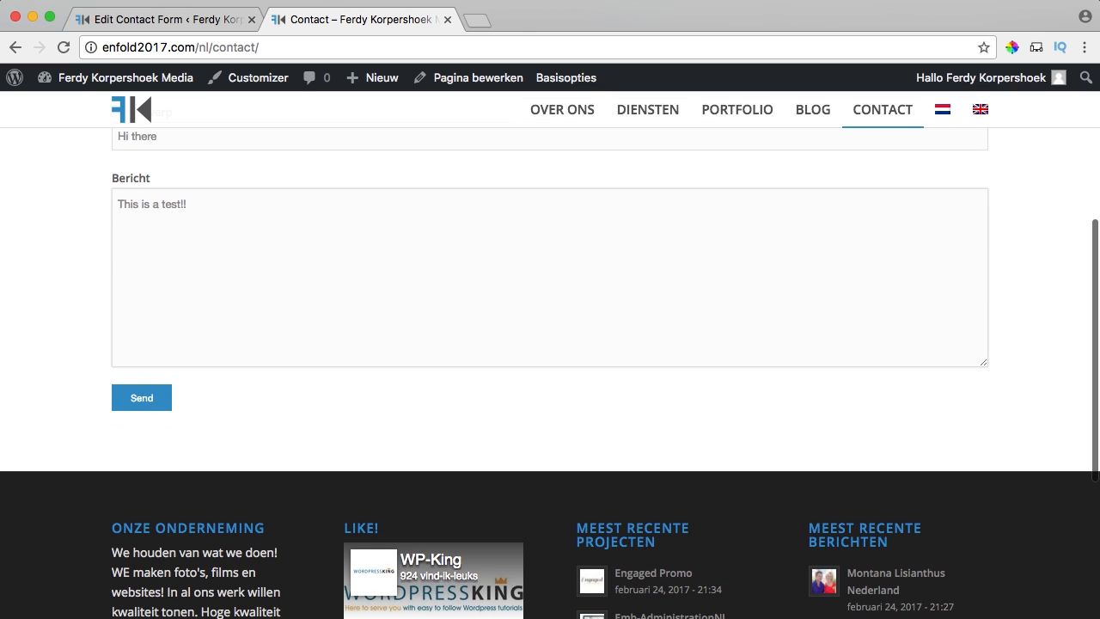
pyautogui.click(146, 402)
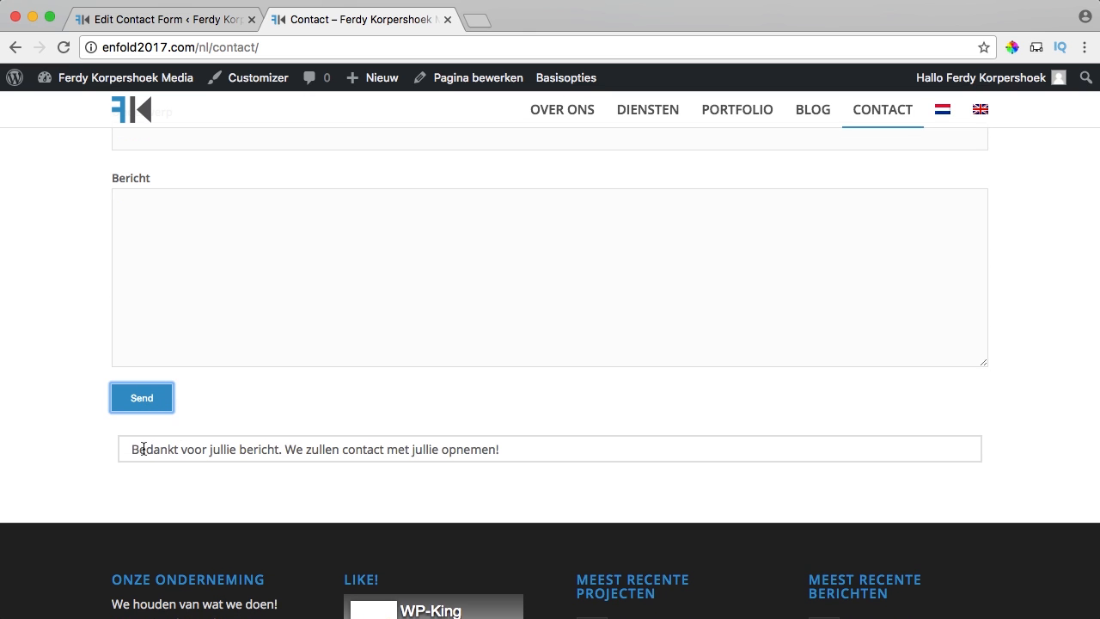
pyautogui.moveTo(144, 448); pyautogui.dragTo(362, 462)
pyautogui.scroll(5, 460, 461)
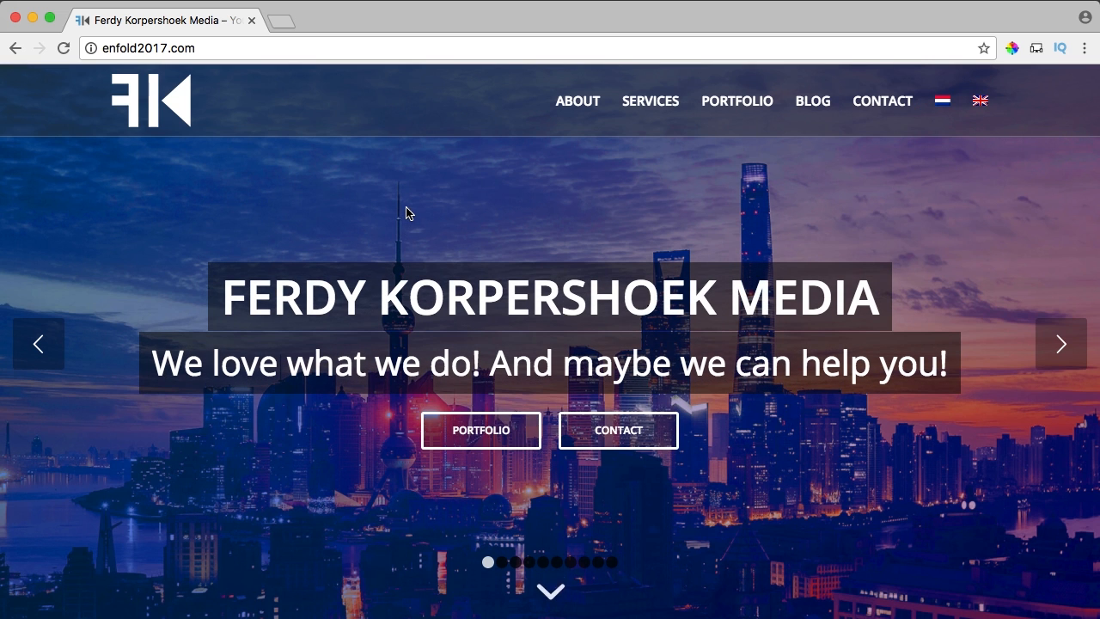
# Scroll through the English homepage to review it
pyautogui.scroll(-5, 404, 219)
pyautogui.scroll(-10, 405, 212)
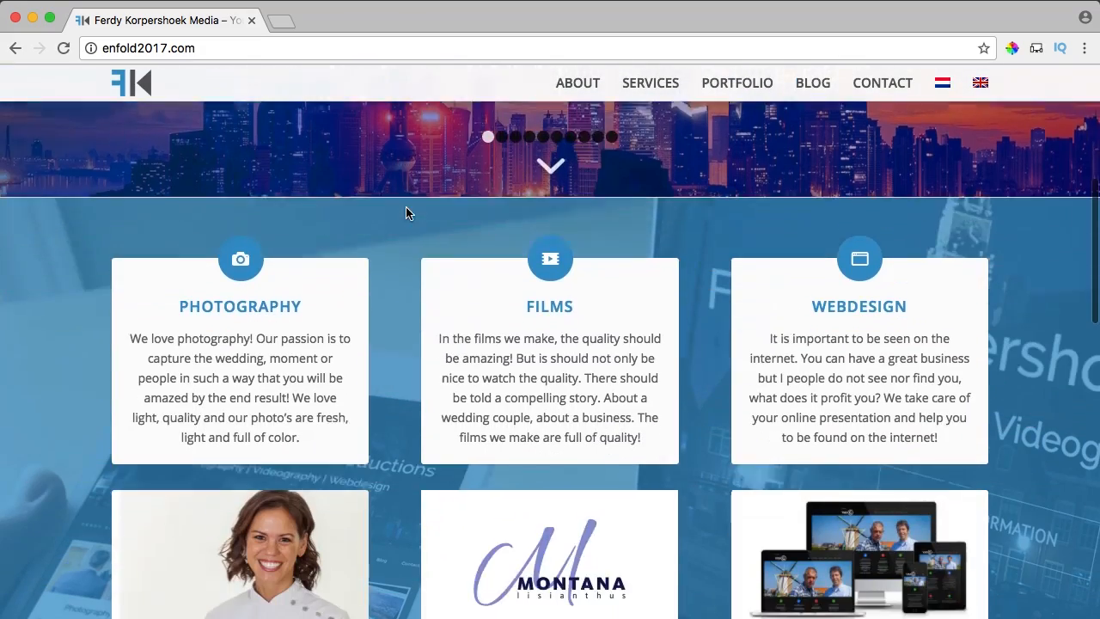
pyautogui.scroll(-18, 405, 212)
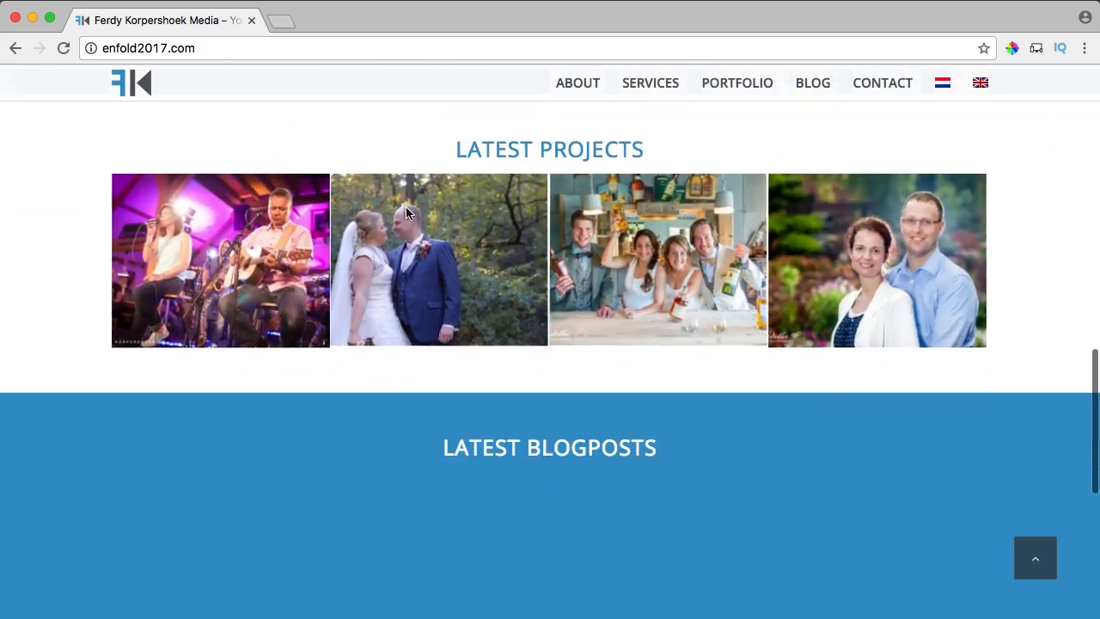
pyautogui.scroll(-3, 406, 213)
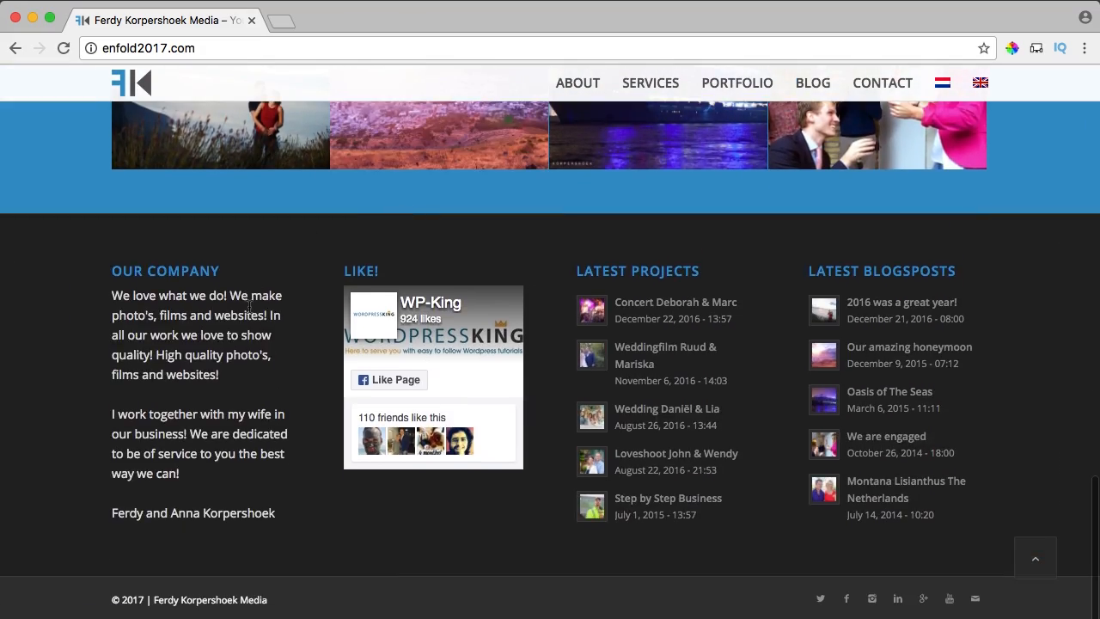
pyautogui.scroll(20, 255, 297)
pyautogui.scroll(10, 256, 297)
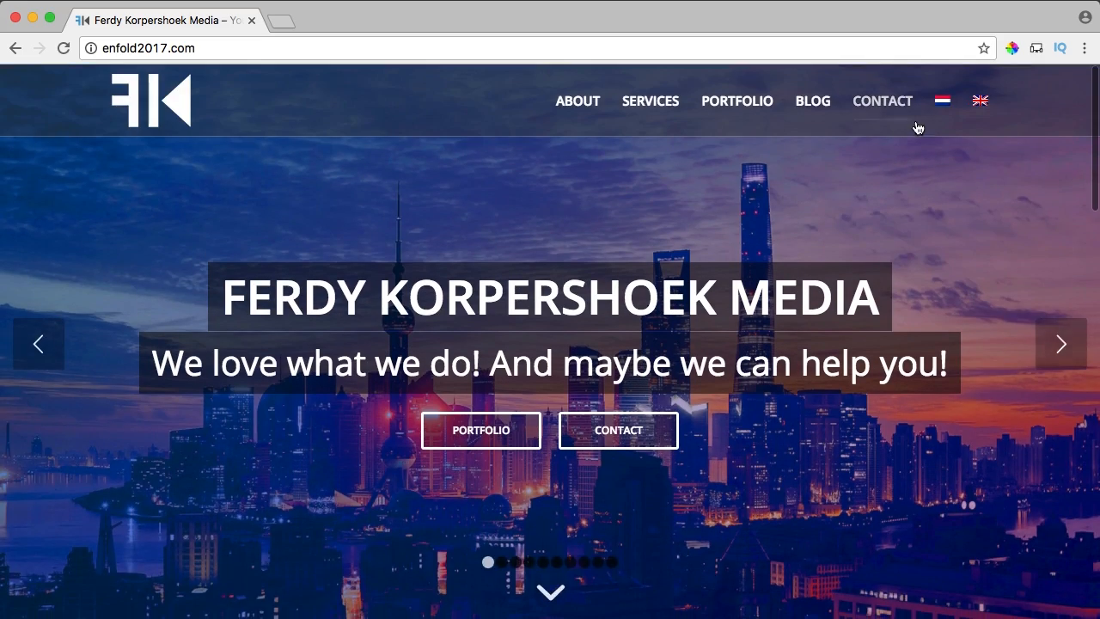
# Switch the homepage to Dutch and review its subtitle and Fotografie section
pyautogui.click(943, 101)
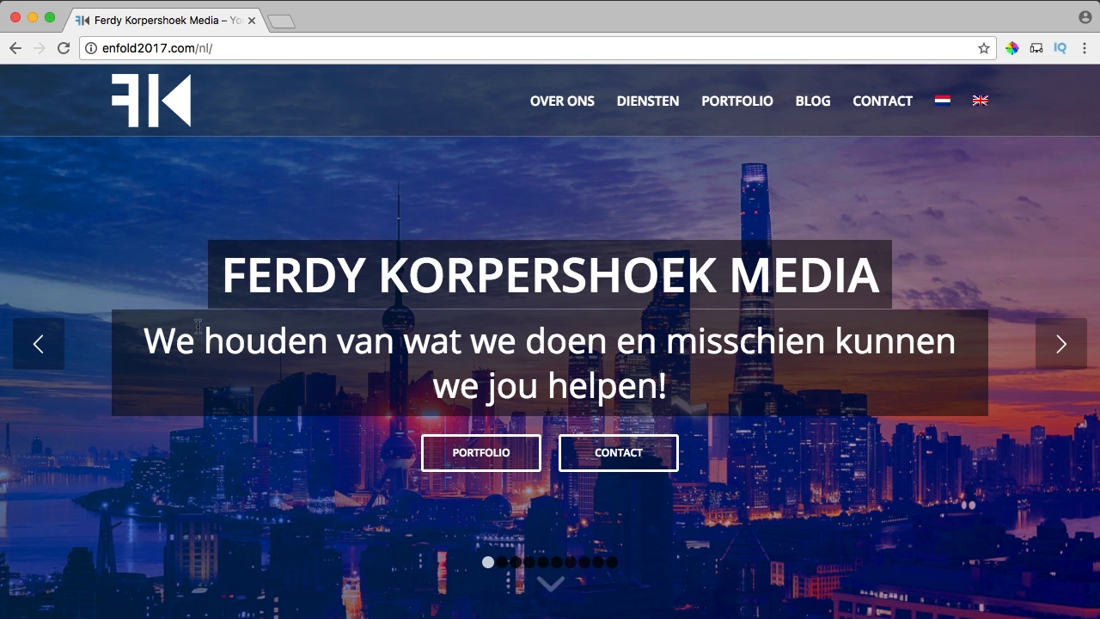
pyautogui.moveTo(697, 374); pyautogui.dragTo(145, 341)
pyautogui.click(297, 337)
pyautogui.scroll(-4, 311, 334)
pyautogui.scroll(-5, 311, 334)
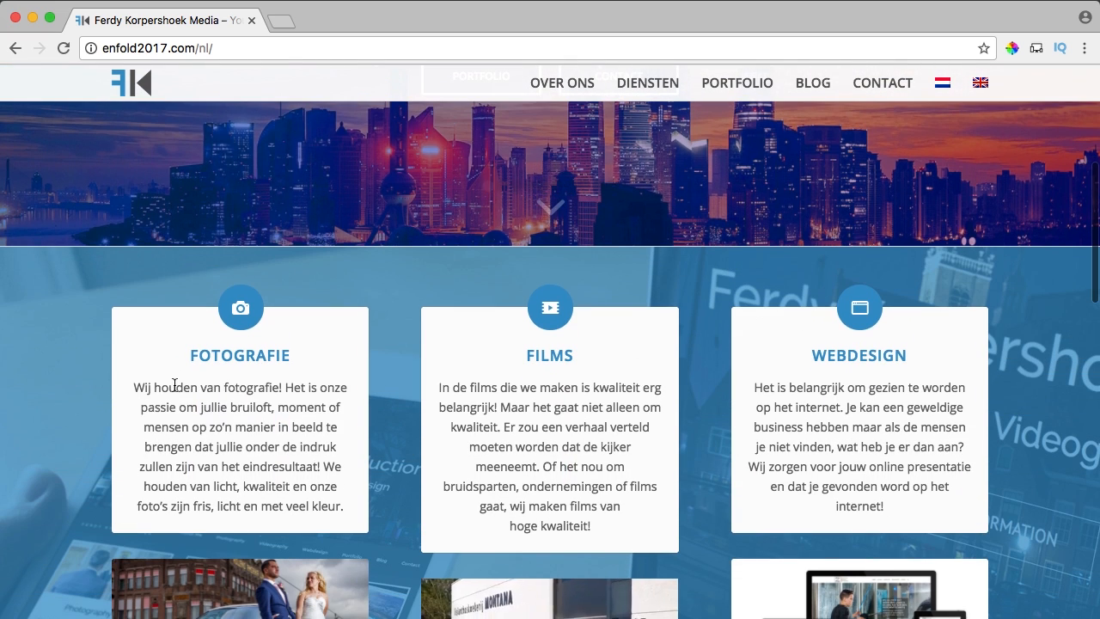
pyautogui.moveTo(181, 386); pyautogui.dragTo(269, 425)
pyautogui.click(506, 423)
# Scroll through the rest of the Dutch homepage down to the footer
pyautogui.scroll(-3, 511, 420)
pyautogui.scroll(-5, 510, 419)
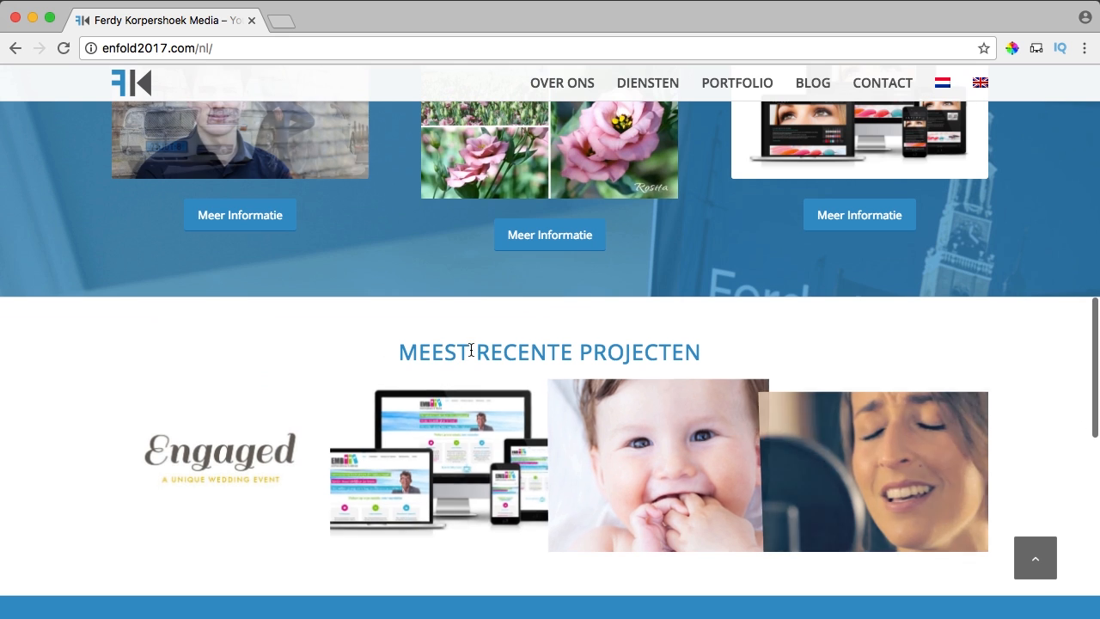
pyautogui.scroll(-1, 671, 351)
pyautogui.scroll(-3, 670, 351)
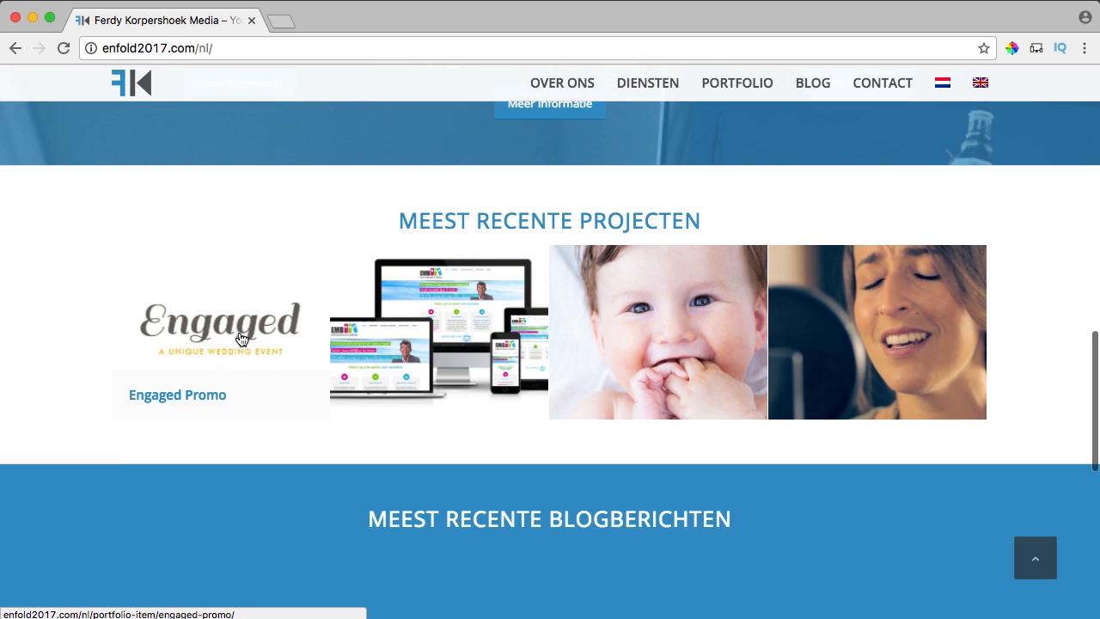
pyautogui.scroll(-3, 661, 344)
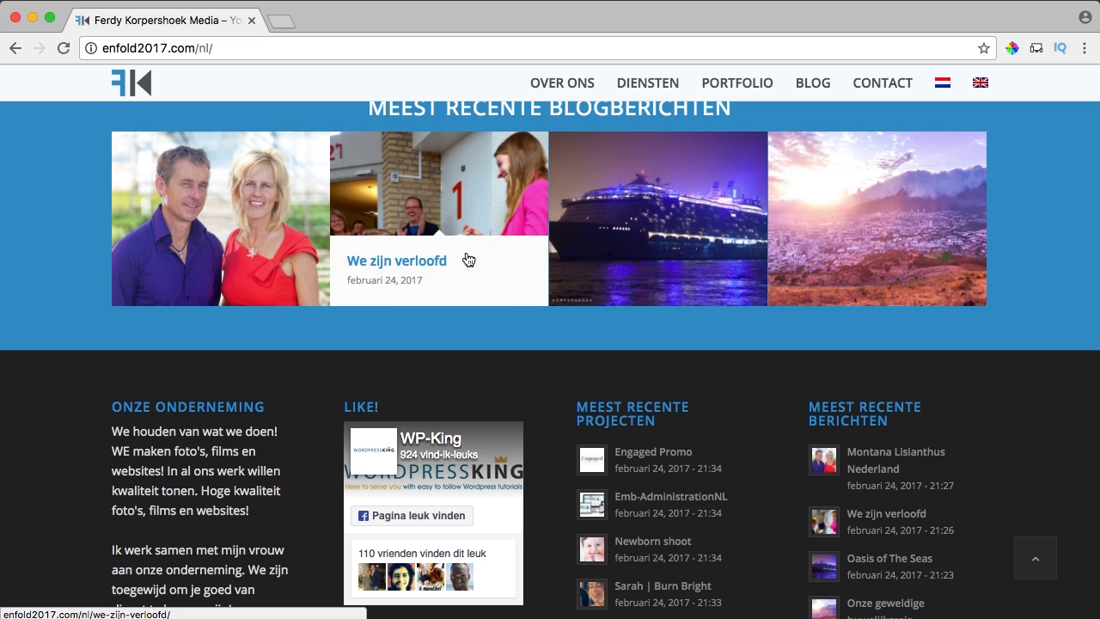
pyautogui.scroll(-2, 255, 341)
pyautogui.moveTo(122, 344); pyautogui.dragTo(179, 501)
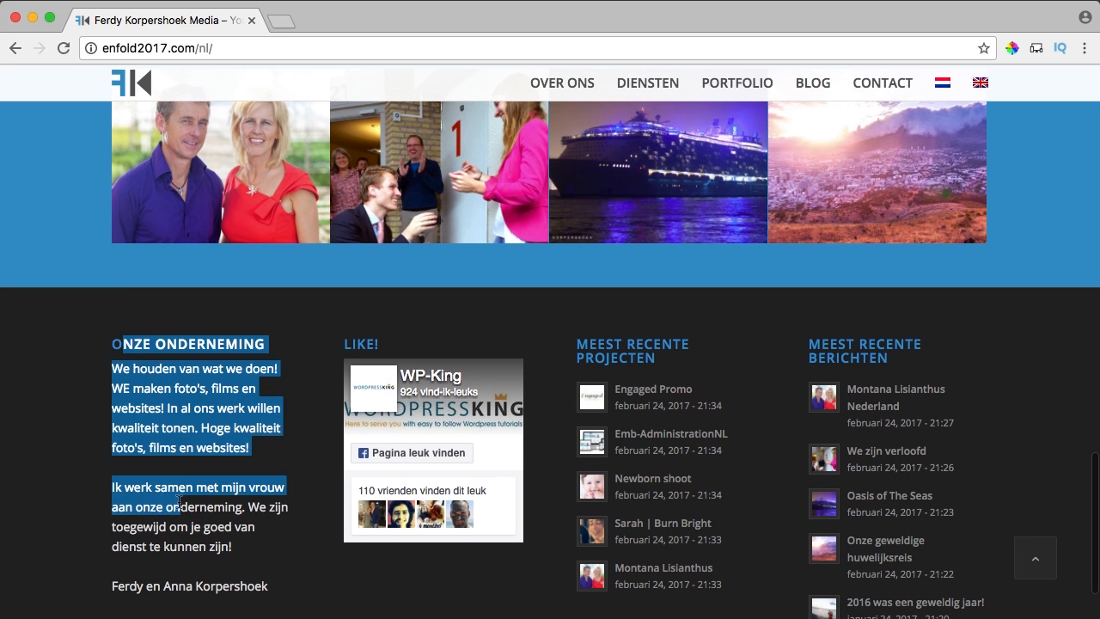
pyautogui.click(178, 501)
pyautogui.scroll(-2, 606, 481)
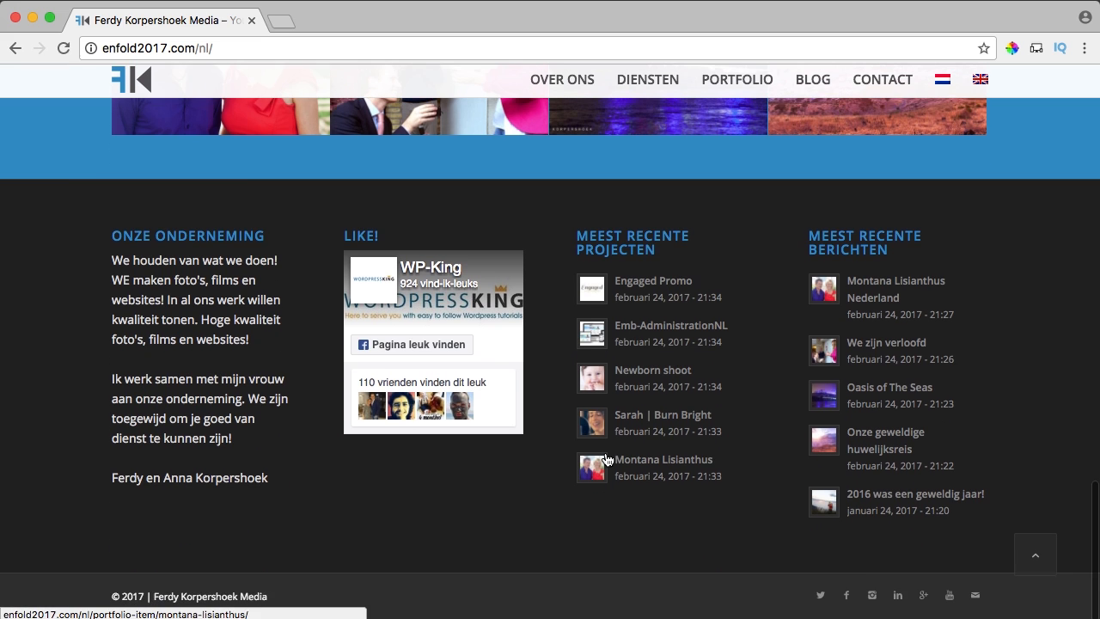
pyautogui.scroll(1, 606, 460)
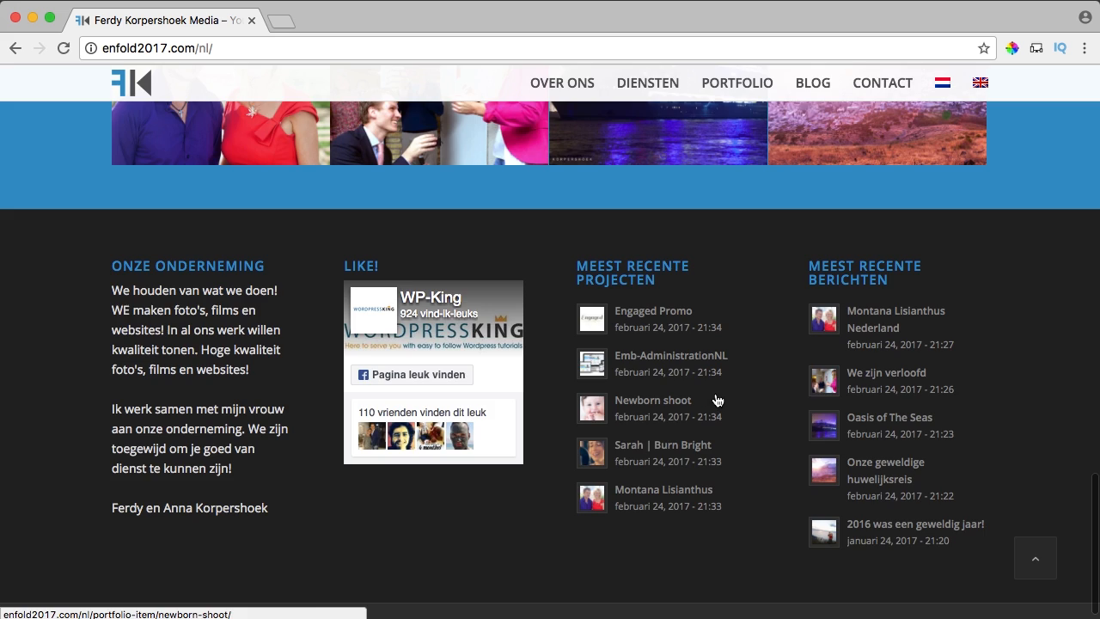
pyautogui.scroll(20, 715, 397)
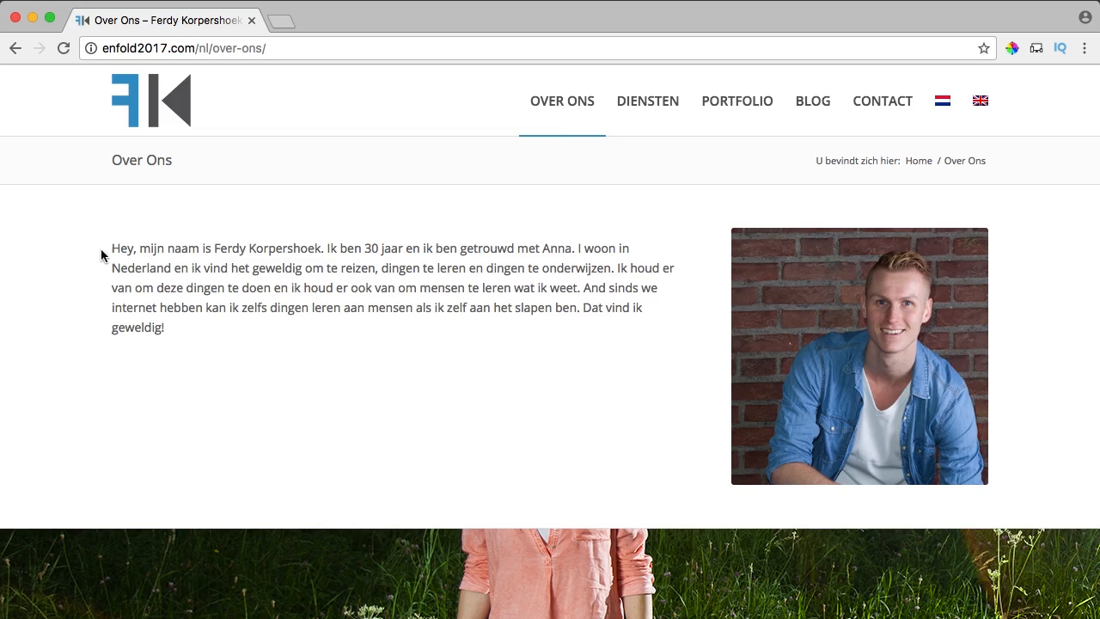
# Review the Dutch Over Ons page's intro text and heading
pyautogui.moveTo(100, 255); pyautogui.dragTo(832, 335)
pyautogui.click(389, 320)
pyautogui.scroll(-4, 389, 320)
pyautogui.click(830, 335)
pyautogui.scroll(-8, 597, 334)
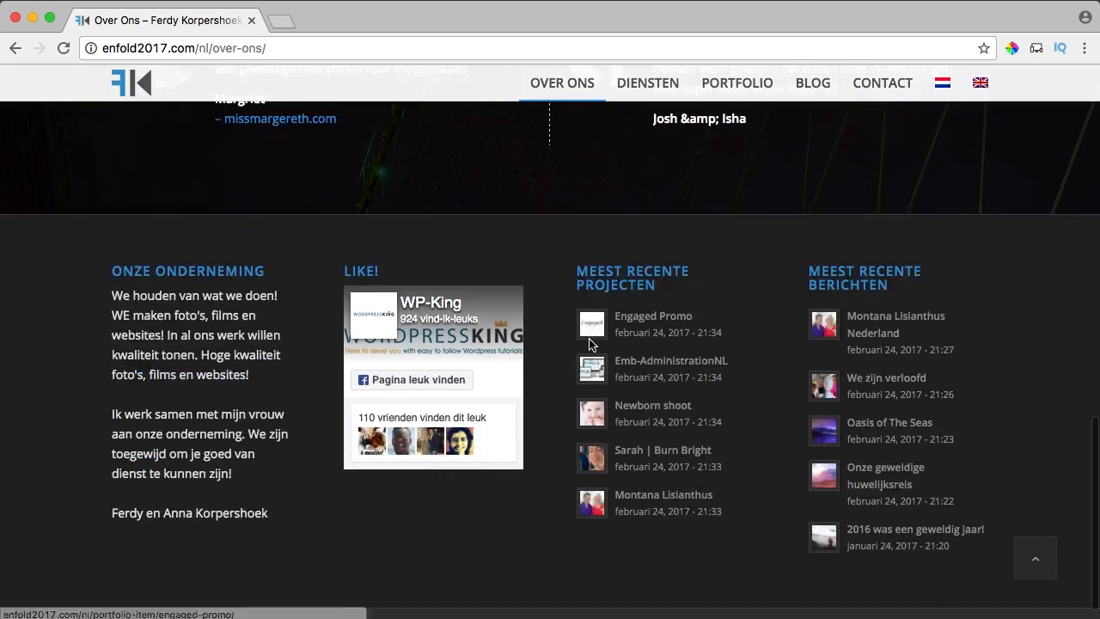
pyautogui.scroll(10, 589, 344)
# Switch to the English About page and scroll through its content
pyautogui.click(979, 83)
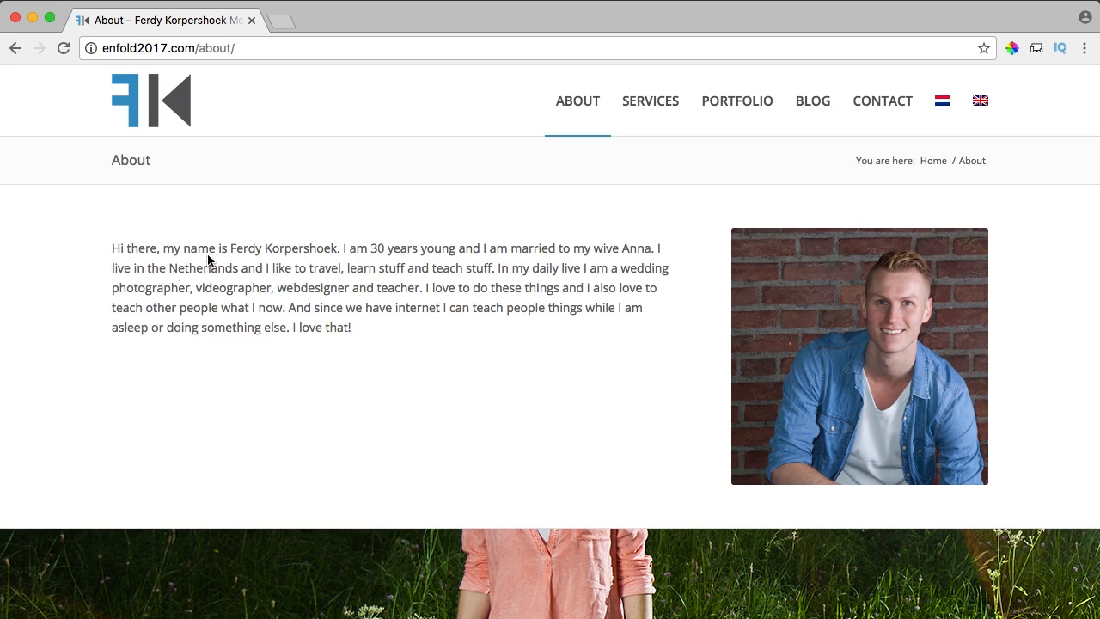
pyautogui.moveTo(112, 247); pyautogui.dragTo(365, 323)
pyautogui.click(366, 325)
pyautogui.scroll(-8, 367, 327)
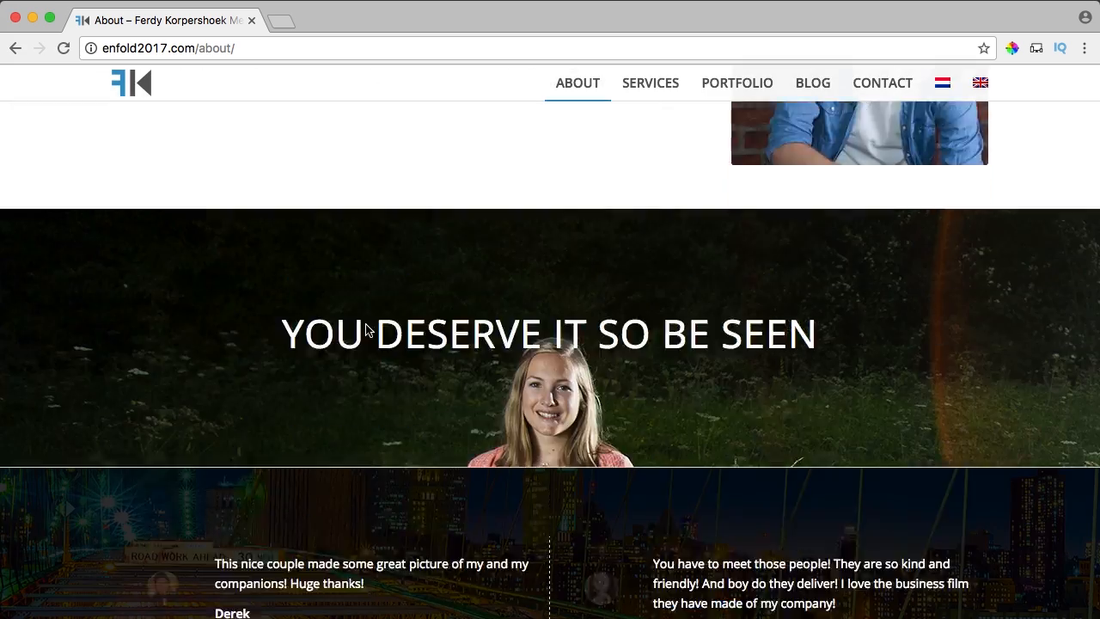
pyautogui.scroll(-2, 365, 326)
pyautogui.scroll(2, 366, 327)
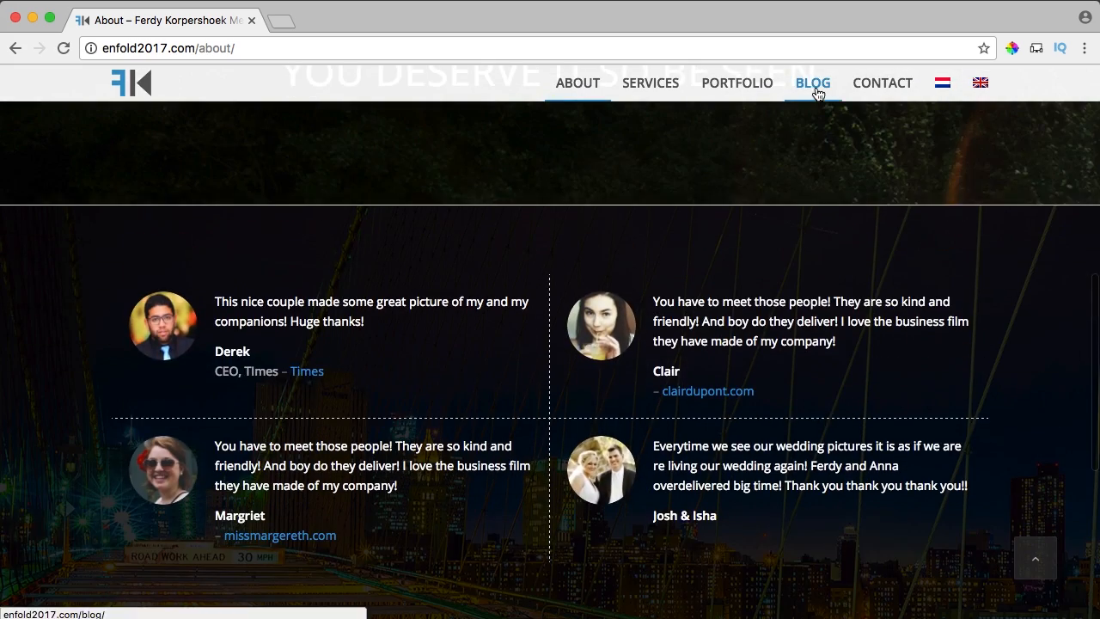
# Open the Blog, switch it to Dutch, and browse the Dutch post listings
pyautogui.click(816, 86)
pyautogui.scroll(-2, 464, 255)
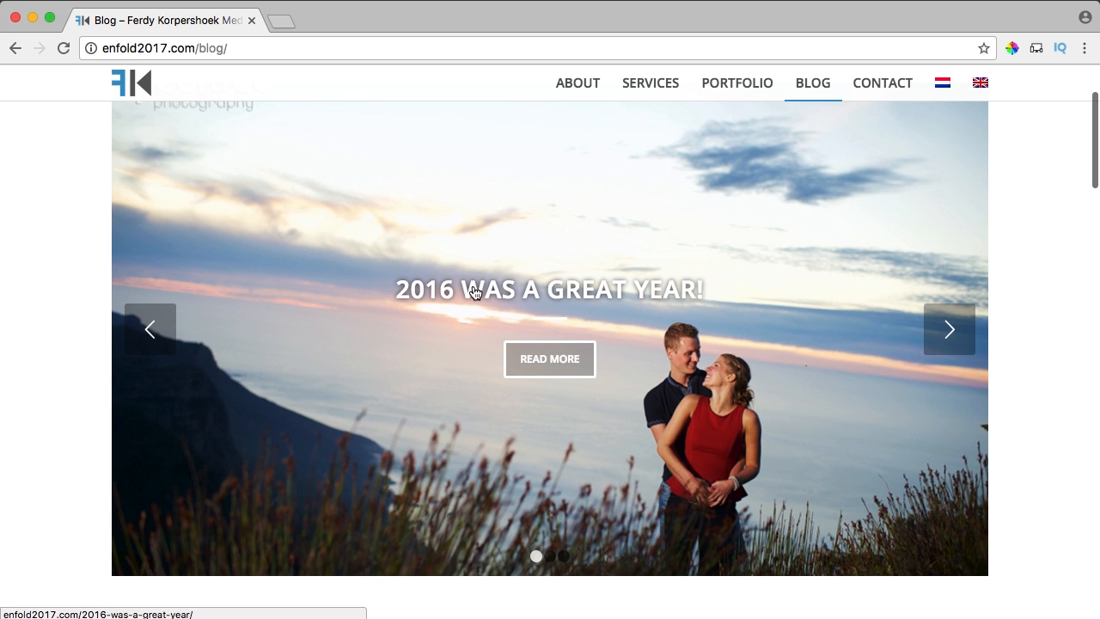
pyautogui.click(946, 88)
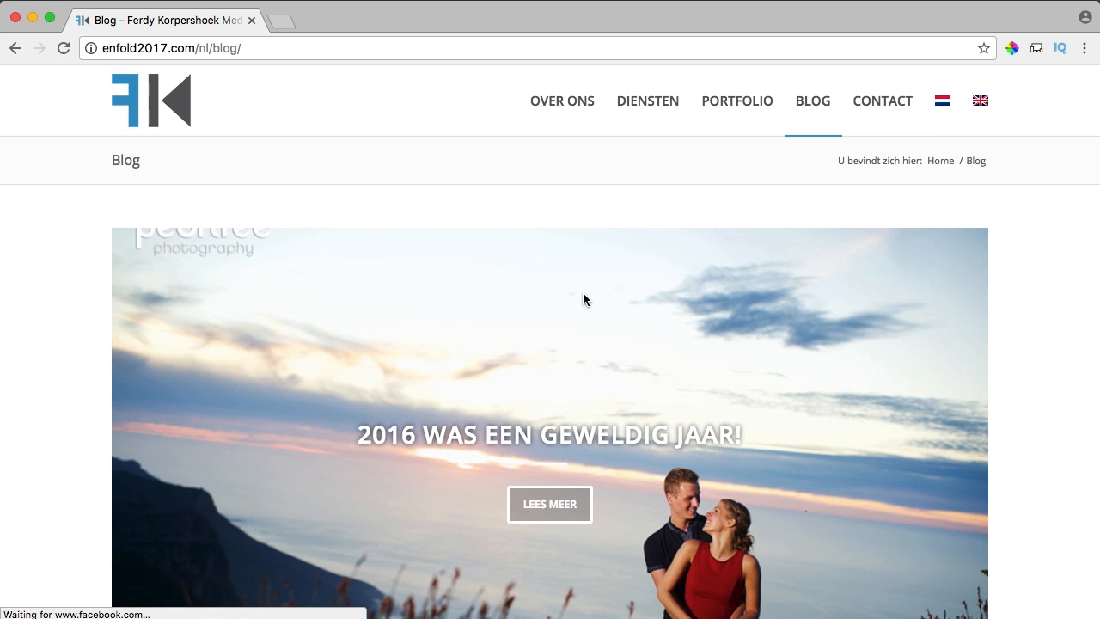
pyautogui.scroll(-1, 567, 297)
pyautogui.scroll(1, 396, 376)
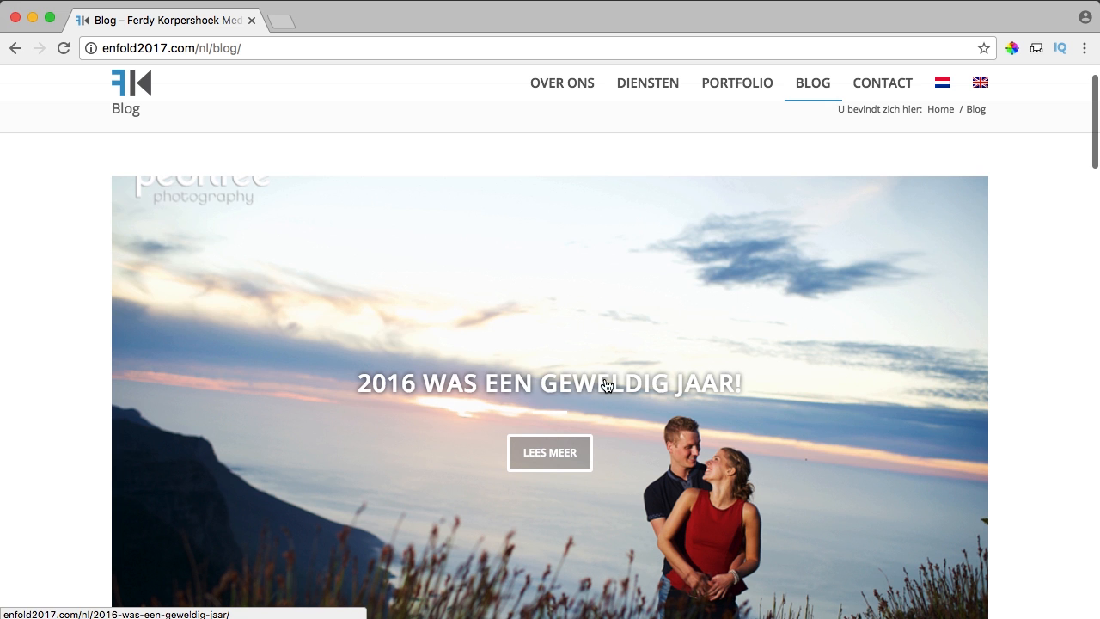
pyautogui.scroll(-5, 727, 356)
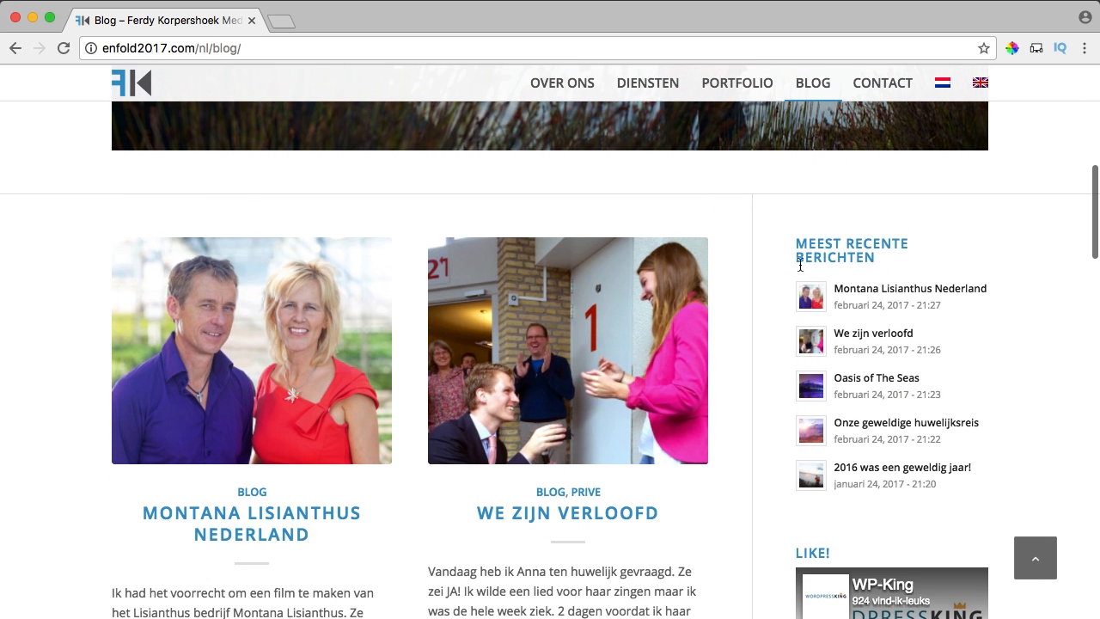
pyautogui.scroll(-15, 828, 254)
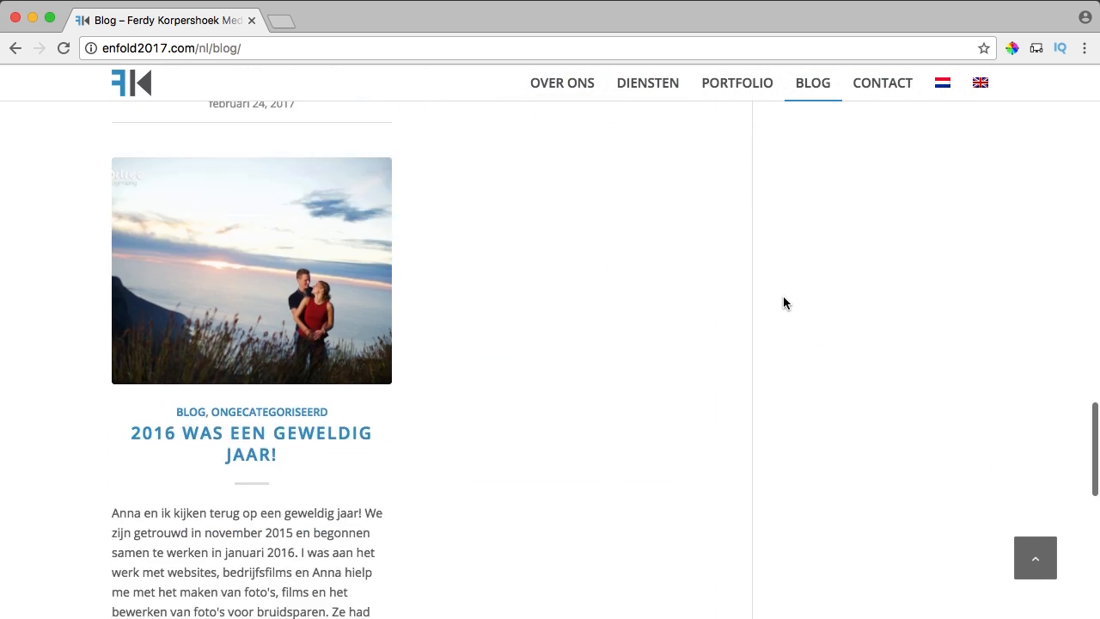
pyautogui.scroll(10, 667, 331)
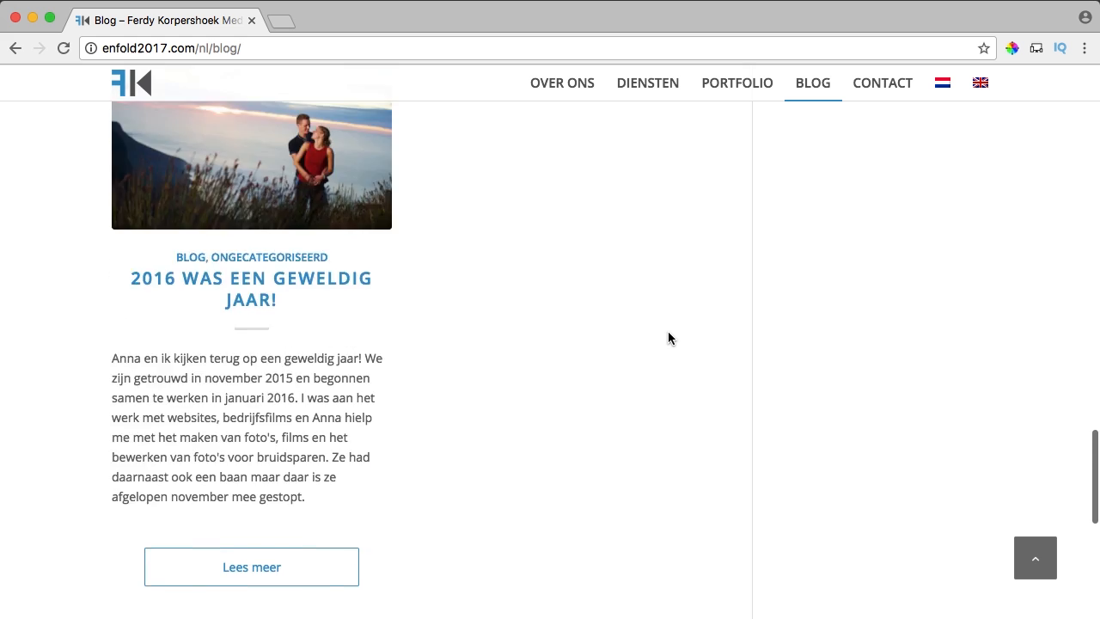
pyautogui.scroll(10, 668, 335)
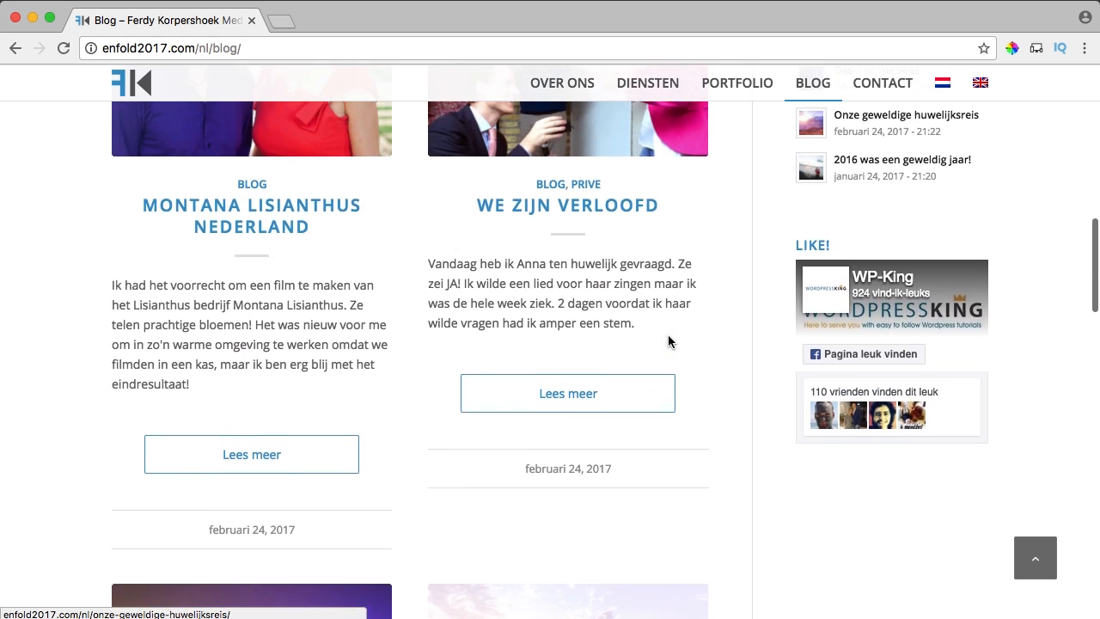
pyautogui.scroll(5, 669, 342)
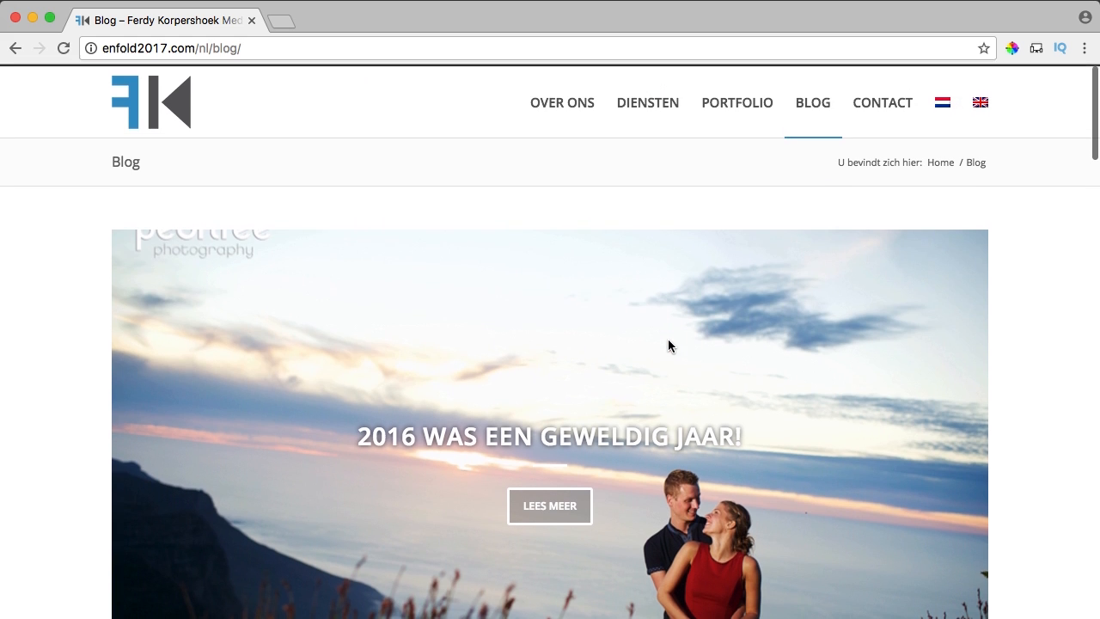